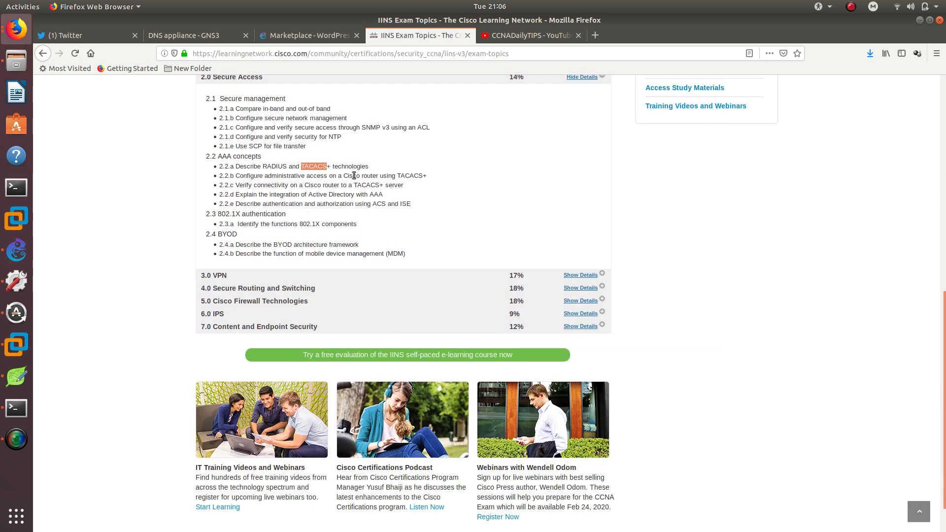
Expand the VPN exam section and highlight the remote access and site-to-site VPN topics.
click(569, 276)
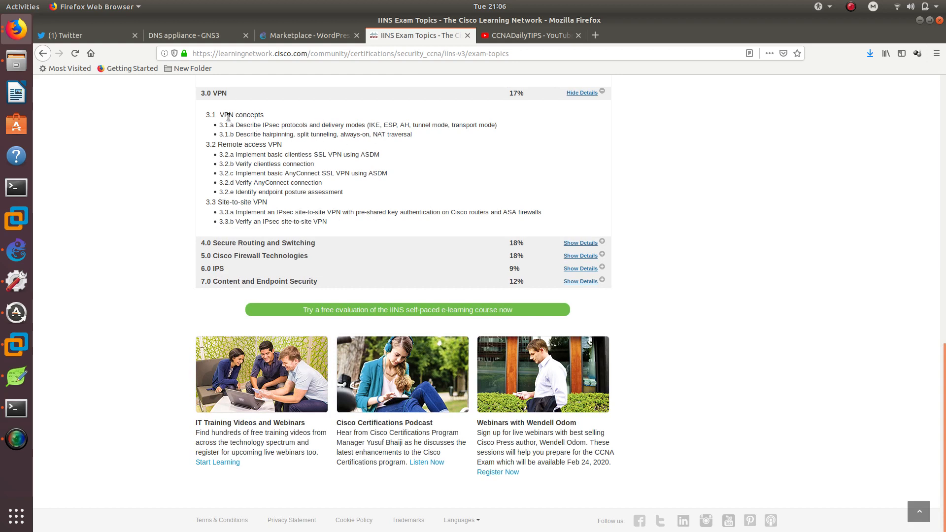
drag(218, 114, 380, 157)
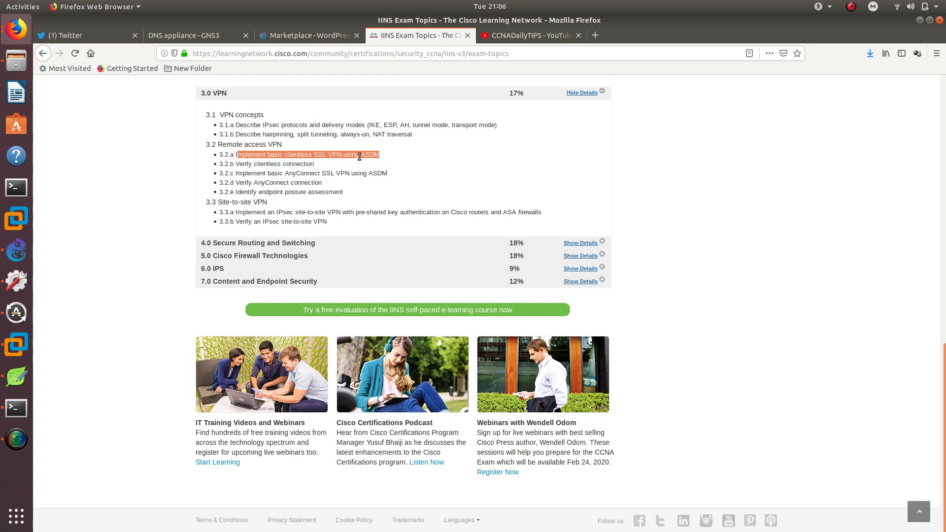
double_click(364, 156)
drag(236, 173, 382, 173)
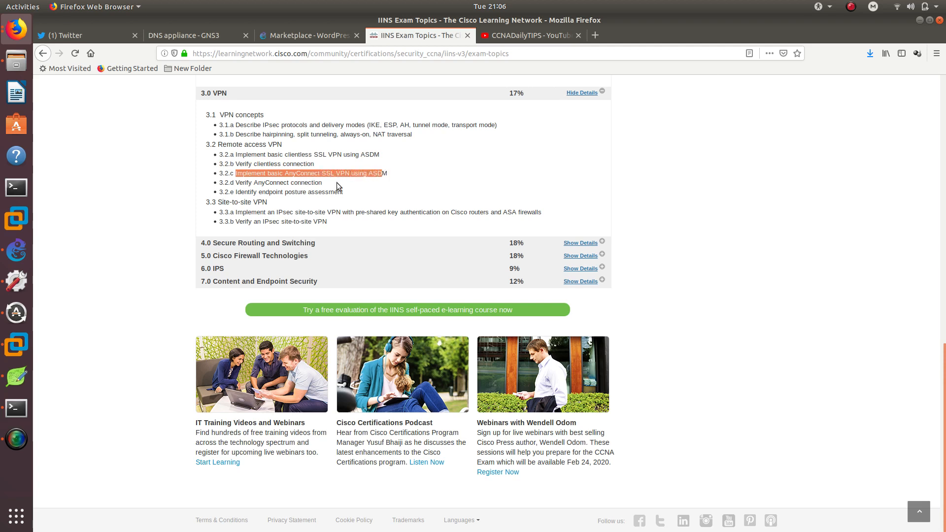
drag(277, 214, 341, 212)
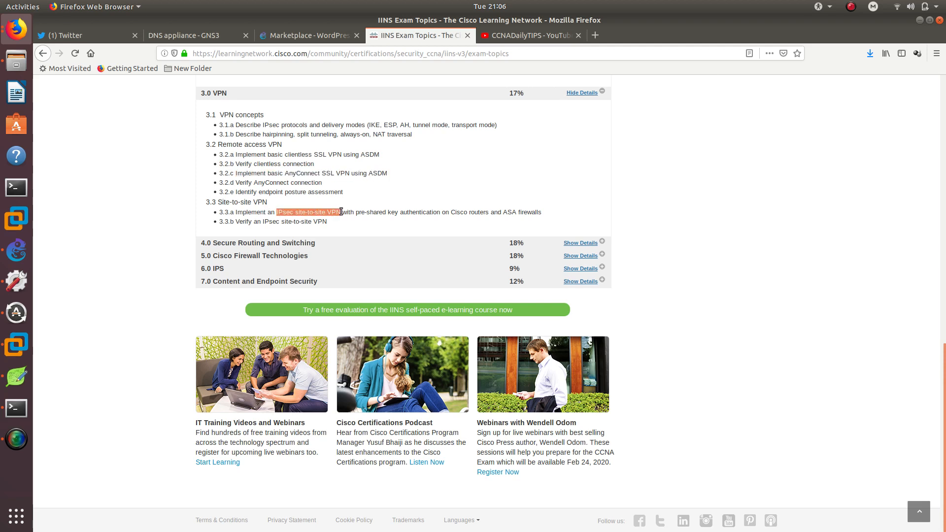
Expand the Secure Routing and Switching section and highlight the mitigation procedures topics.
click(581, 243)
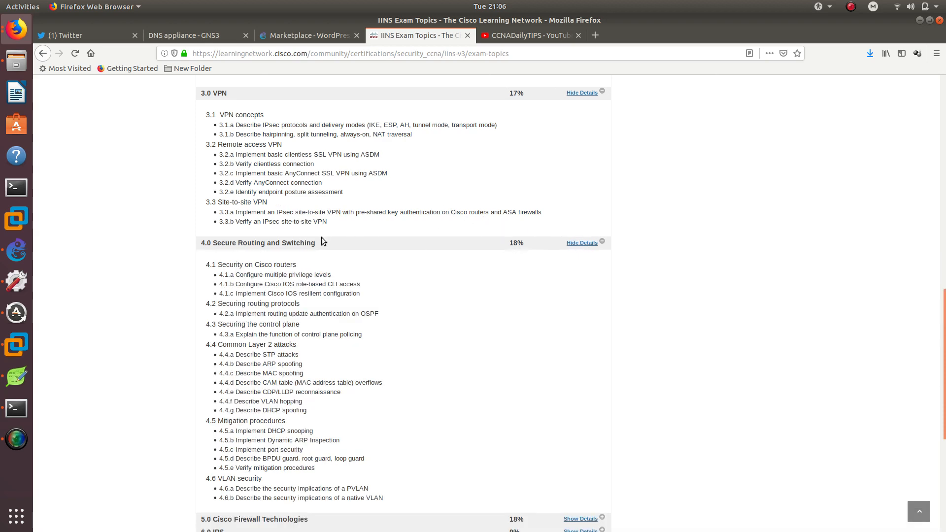
scroll(315, 247, down, 7)
scroll(245, 250, up, 4)
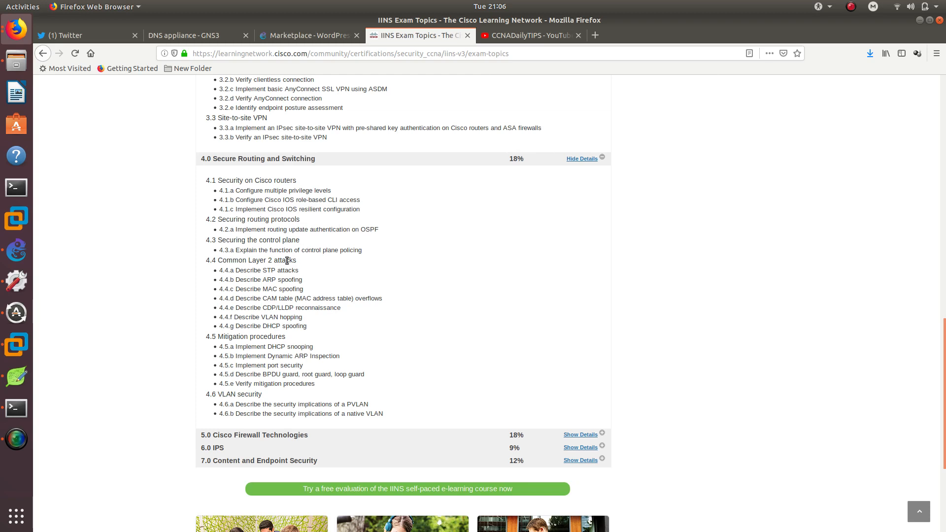
scroll(329, 370, down, 4)
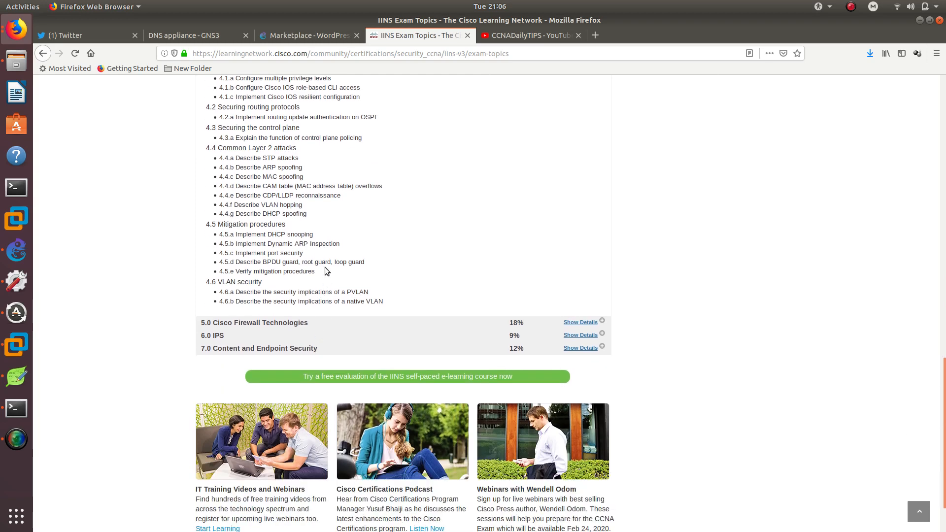
drag(324, 269, 228, 224)
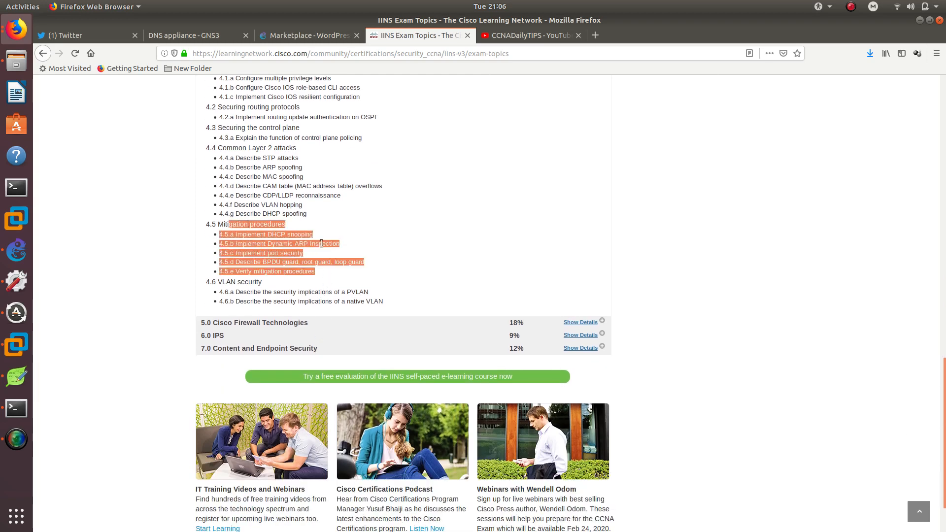
scroll(321, 244, down, 3)
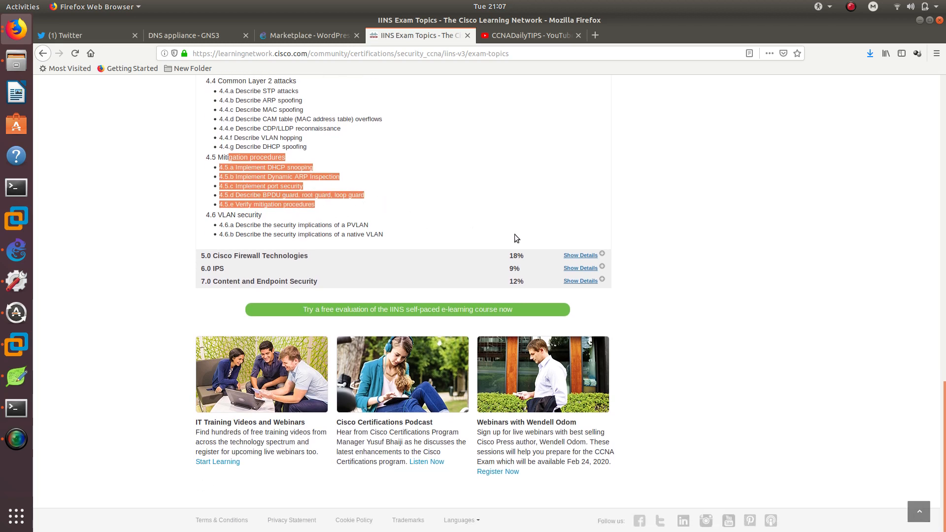
Expand the Cisco Firewall Technologies section and highlight the NAT and zone-based firewall topics.
click(571, 255)
scroll(229, 224, down, 4)
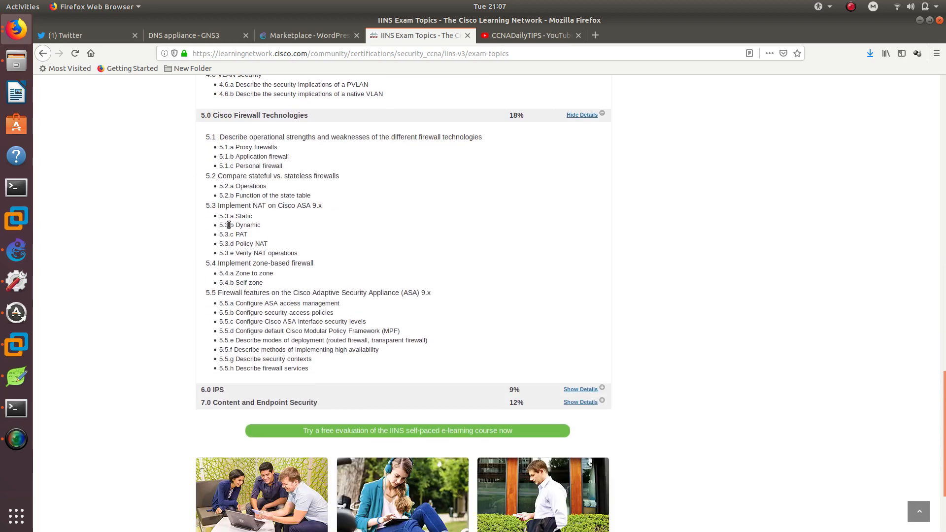
double_click(241, 216)
double_click(241, 234)
drag(289, 272, 225, 274)
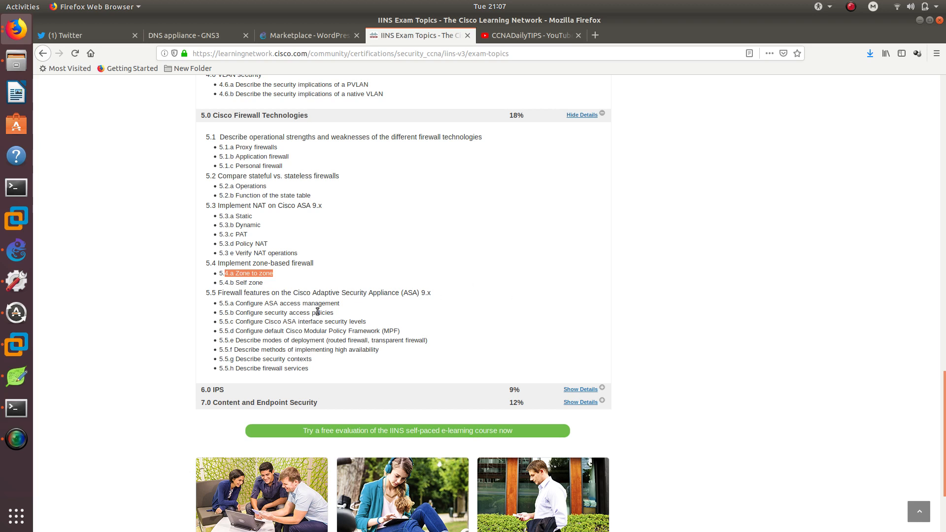
Switch to the YouTube channel tab and browse the channel's uploaded videos list.
click(503, 37)
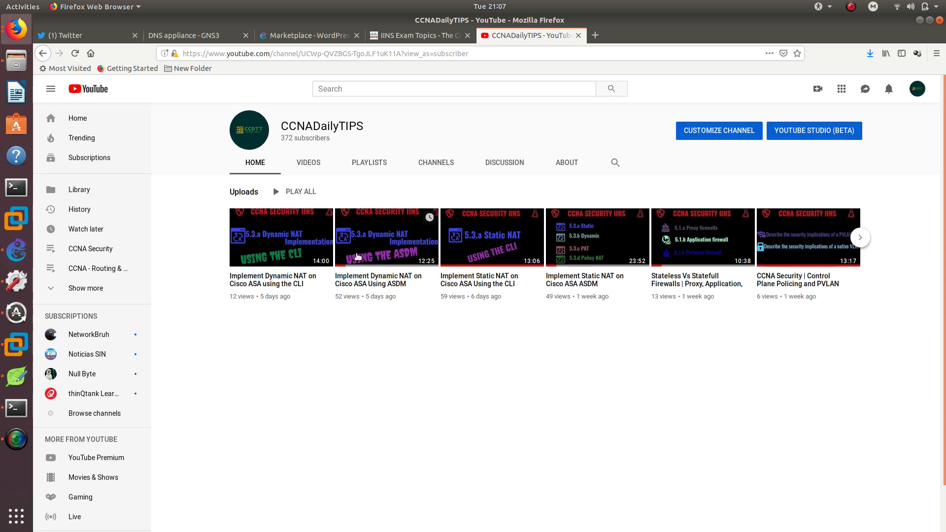
click(866, 242)
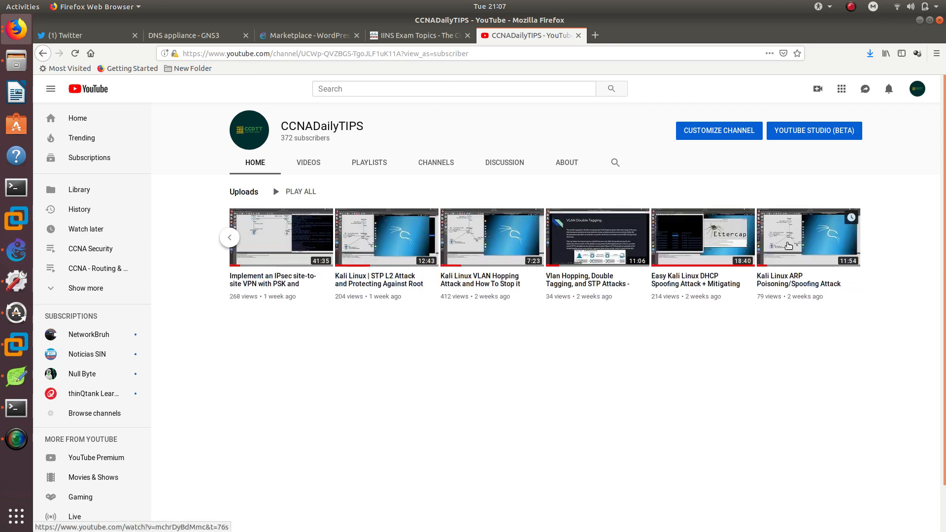
click(307, 165)
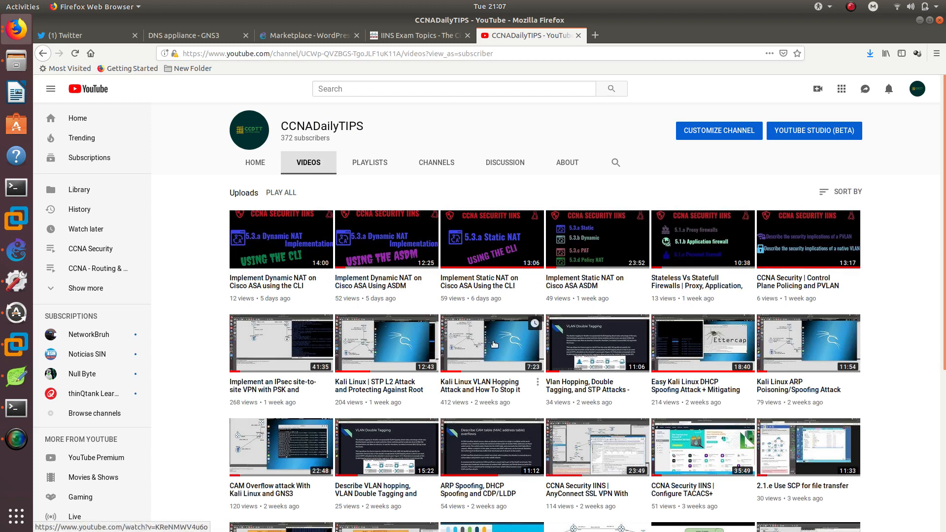
scroll(548, 298, down, 2)
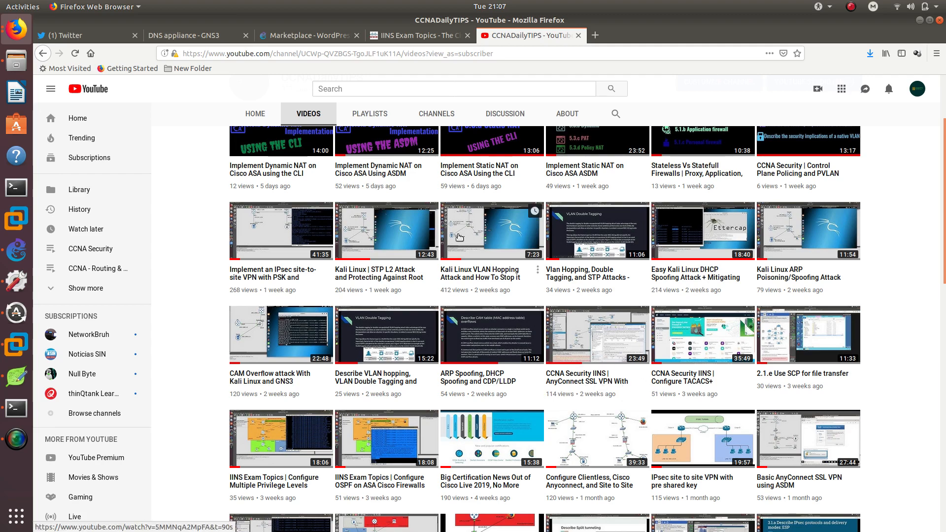
scroll(493, 330, up, 4)
scroll(562, 341, down, 4)
scroll(564, 340, down, 5)
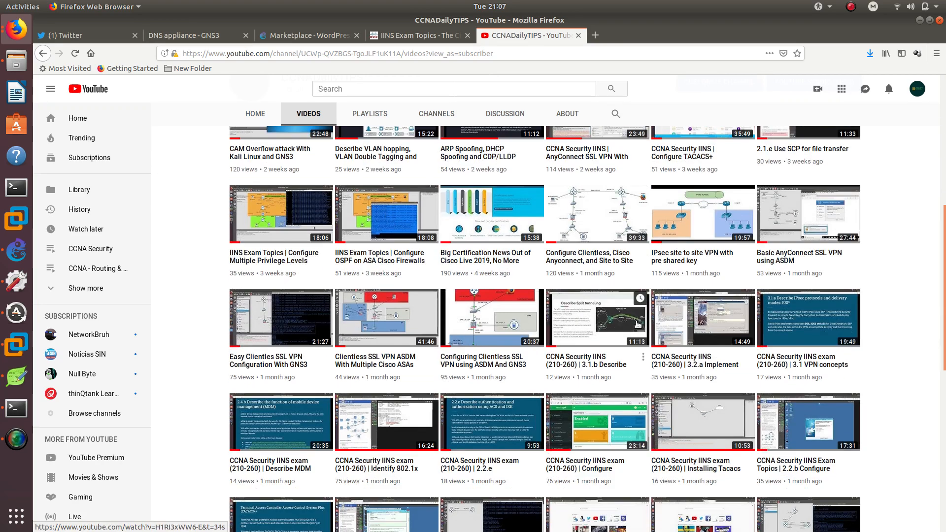
scroll(581, 326, down, 5)
scroll(602, 313, up, 10)
scroll(603, 313, up, 2)
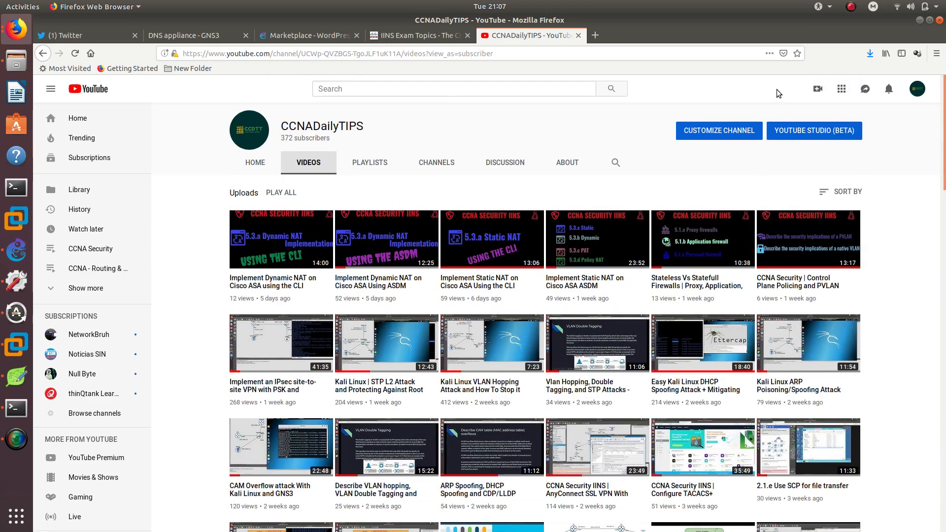
Rename the WordPress-1 node in the topology to Website.
click(921, 22)
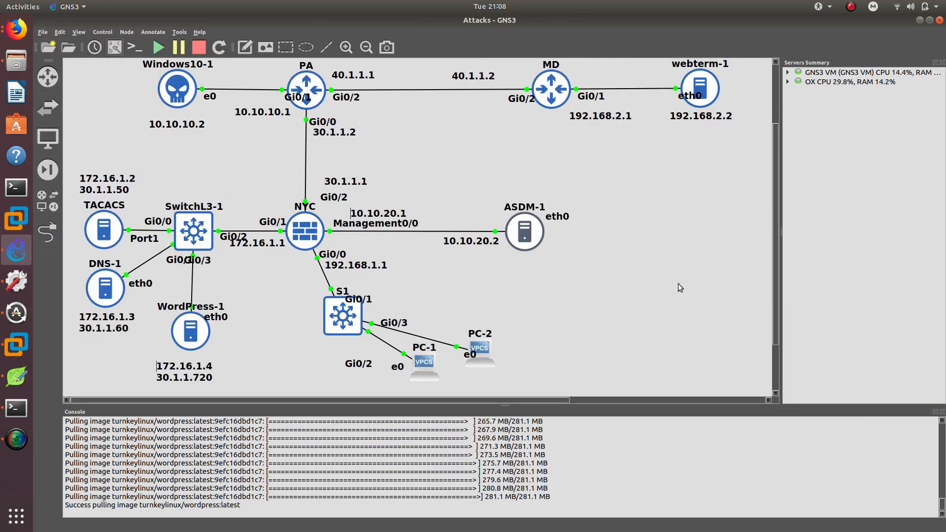
drag(192, 344, 192, 347)
double_click(194, 317)
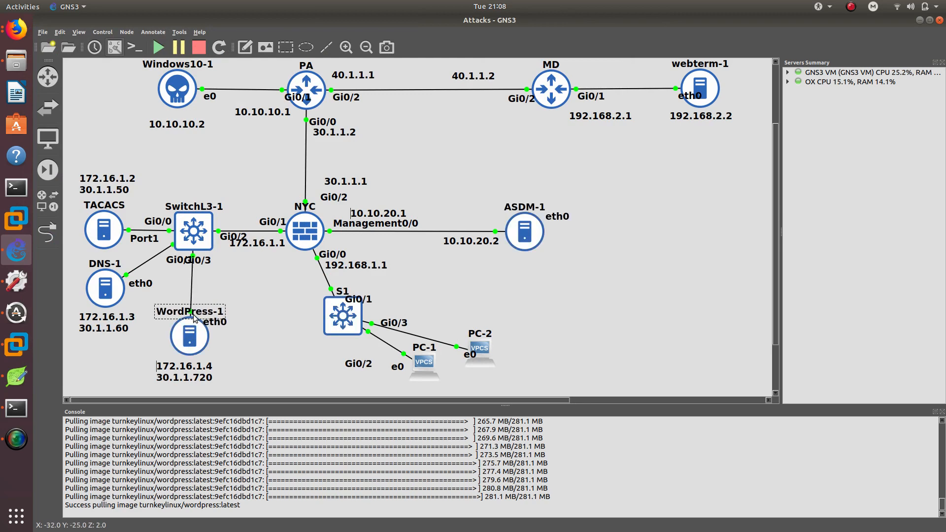
text(W)
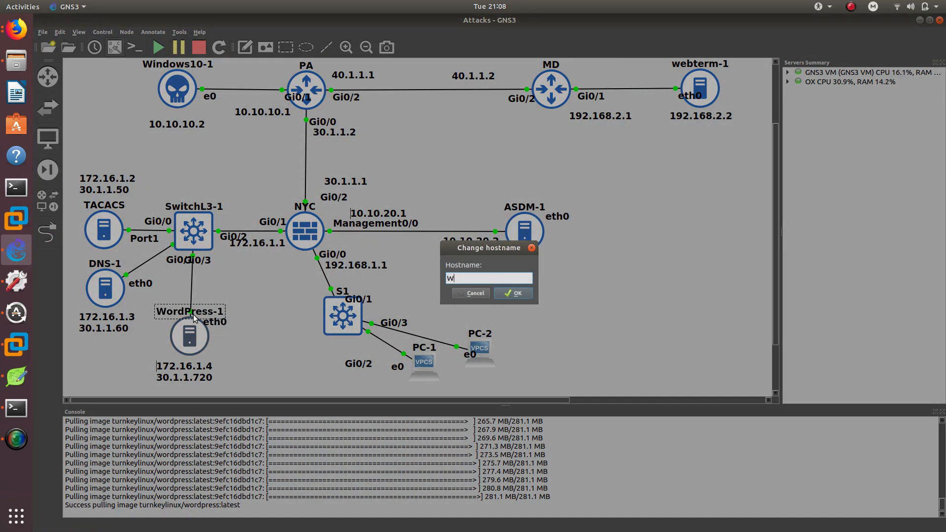
text(ebsite)
key(Return)
Rename the DNS-1 node to DNS.
scroll(146, 241, up, 1)
scroll(119, 311, down, 1)
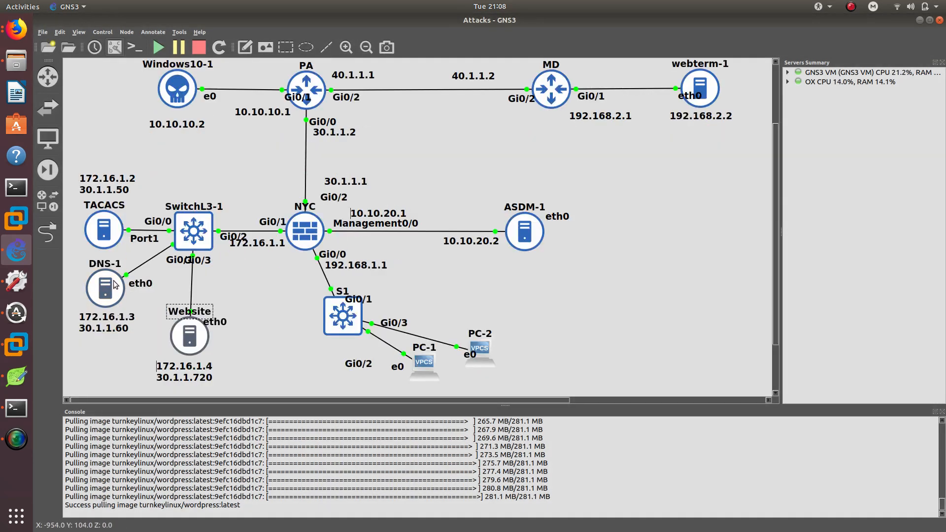
double_click(109, 268)
text(DNS)
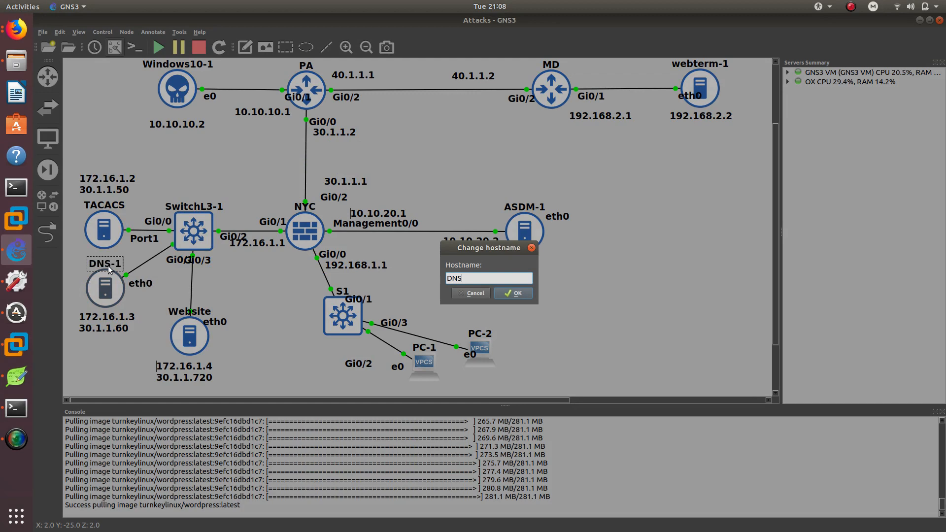
key(Return)
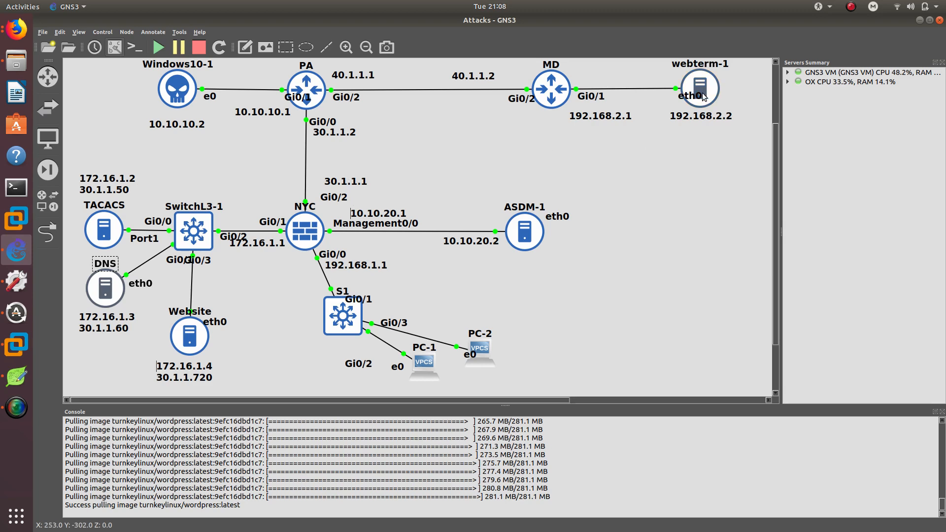
Open the console of the NYC firewall and wake its command prompt.
mouse_move(553, 90)
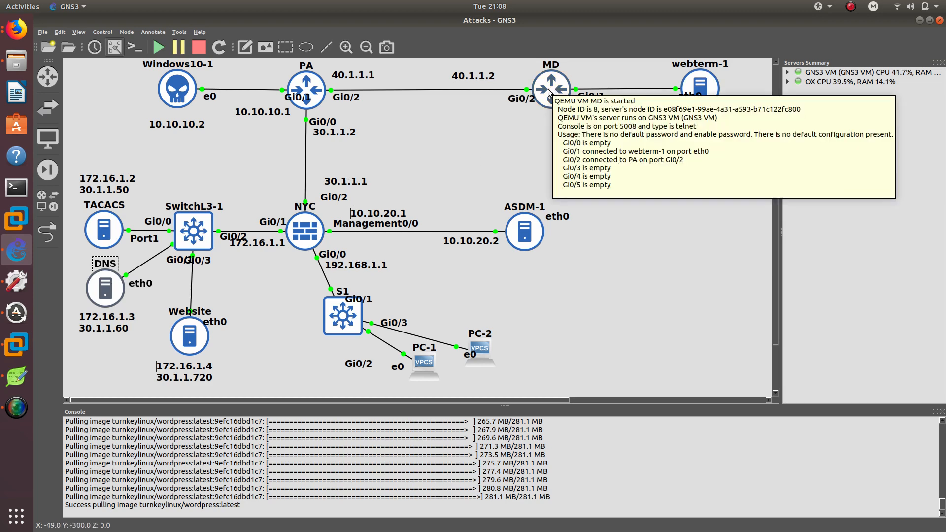
mouse_move(300, 90)
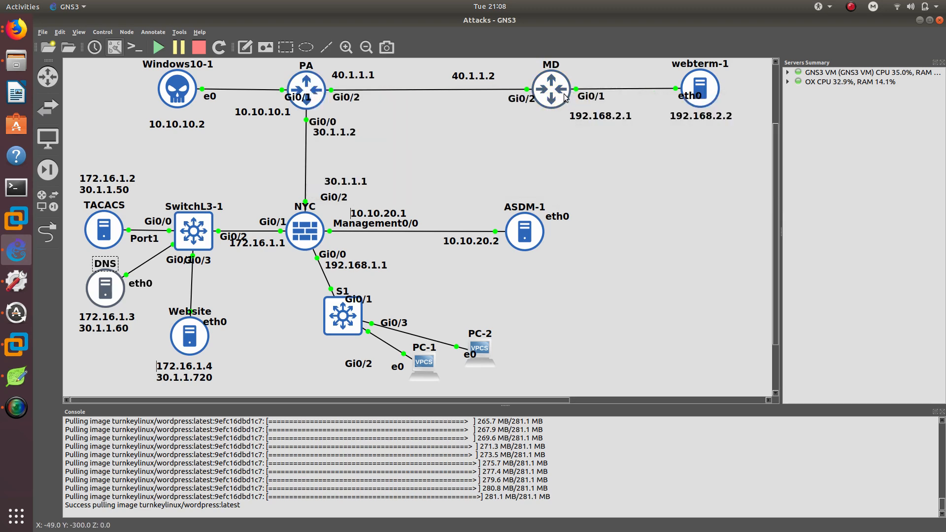
mouse_move(362, 99)
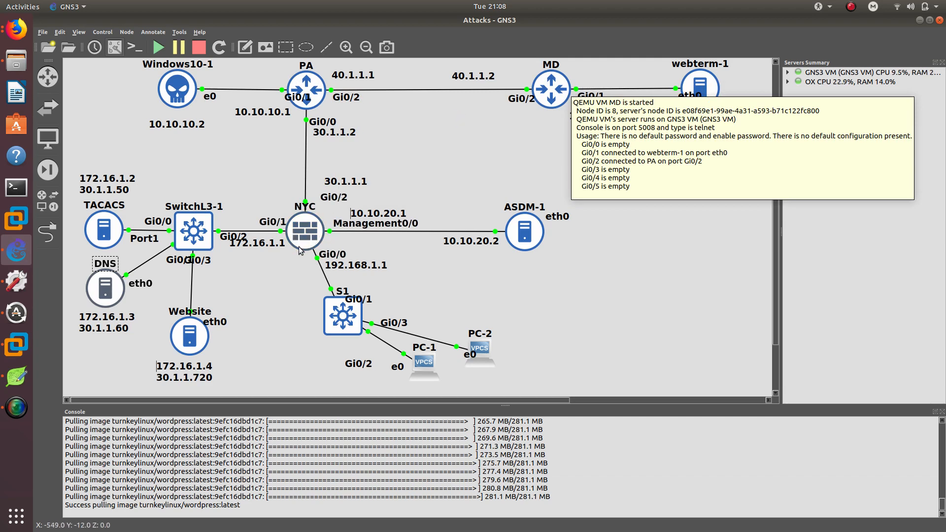
mouse_move(299, 251)
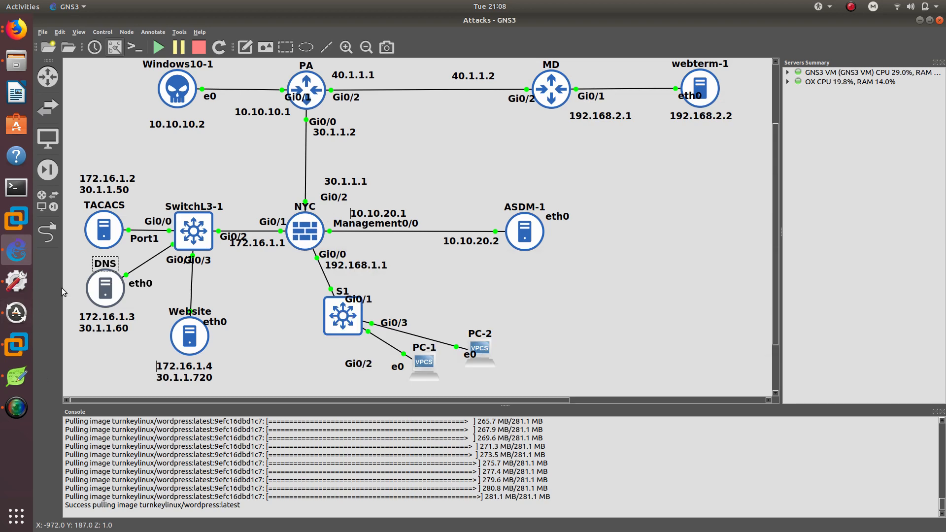
double_click(303, 236)
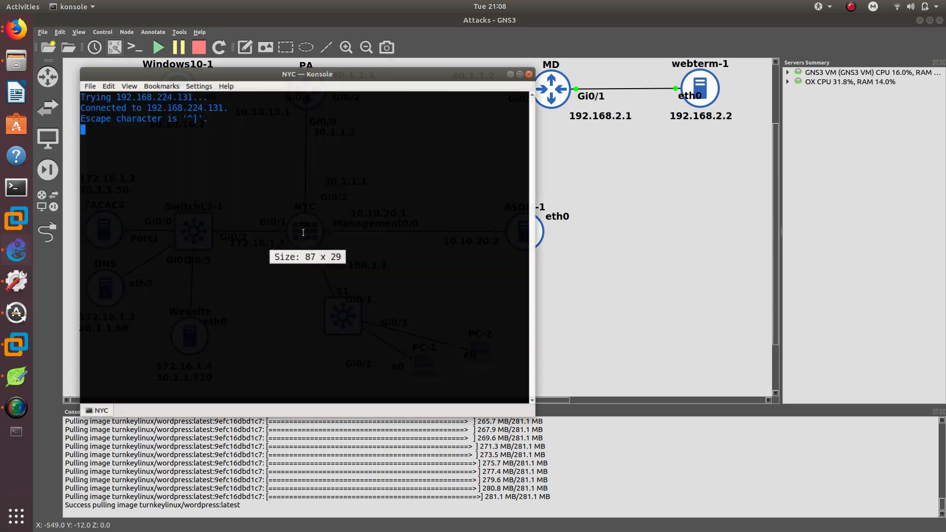
key(Return)
key(Return)
key(Return)
key(Return)
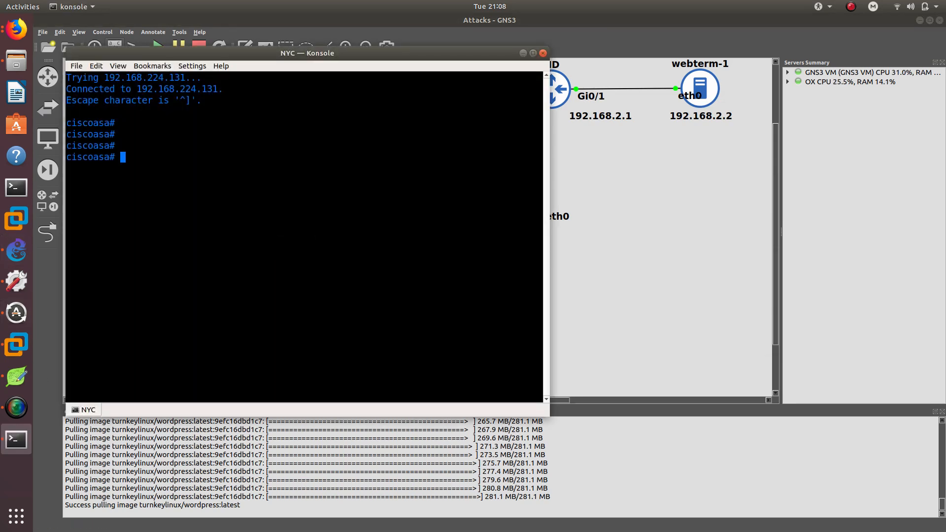
Enter configuration mode on the firewall and set its hostname to NYCFIRE.
key(Return)
key(Return)
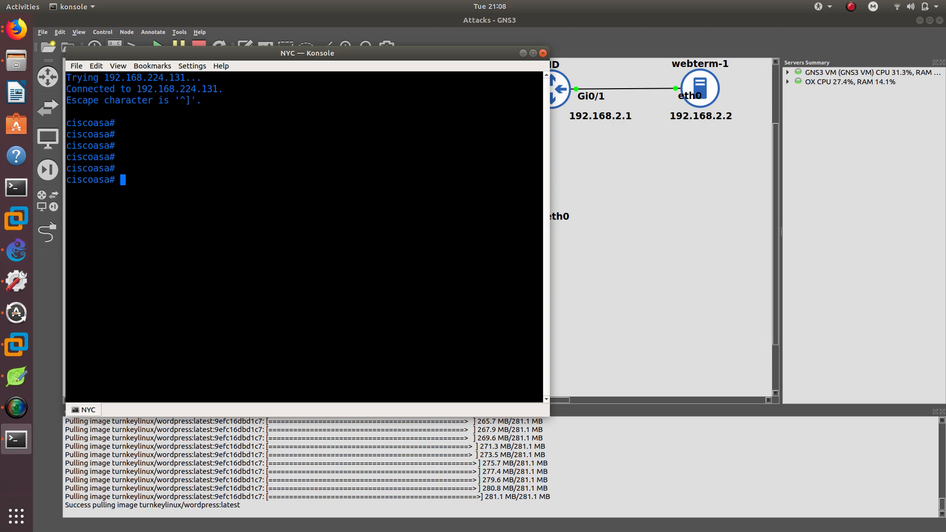
text(config t)
key(Return)
key(Return)
key(Return)
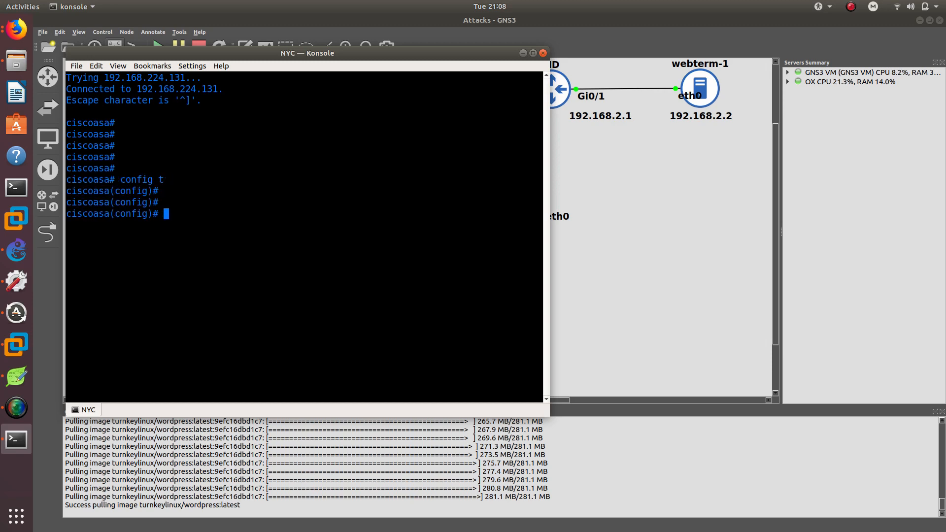
text(hos)
key(Tab)
text(NY)
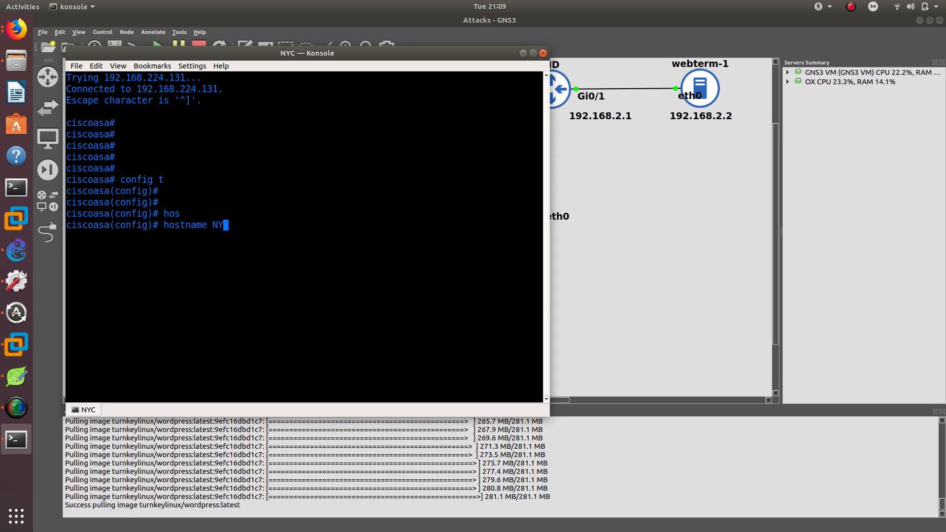
text(CFIRE)
key(Return)
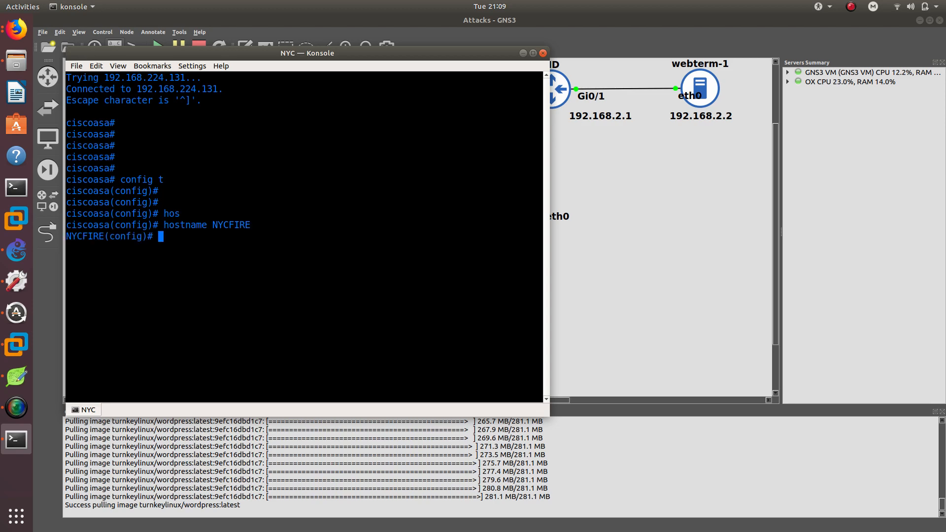
Move the console window aside and shift the ASDM-1 node closer to the NYC firewall.
drag(263, 53, 746, 60)
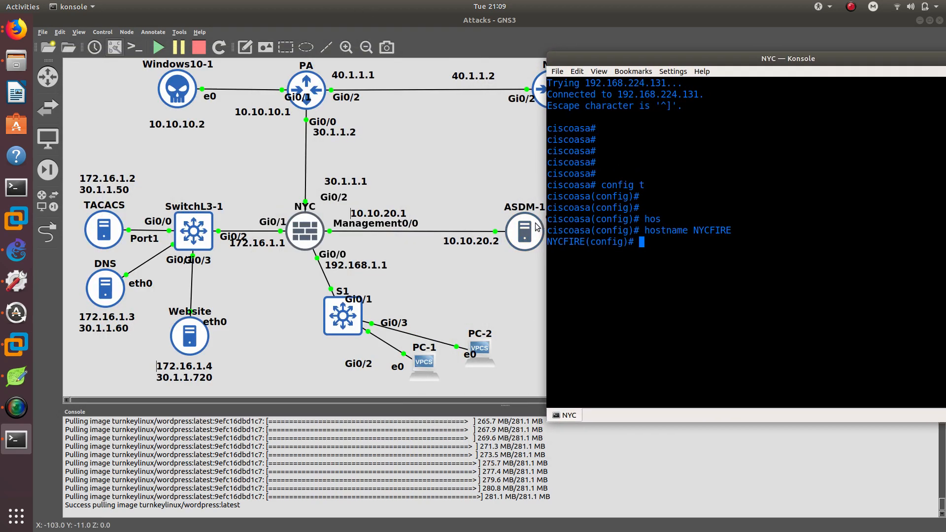
drag(533, 229, 445, 243)
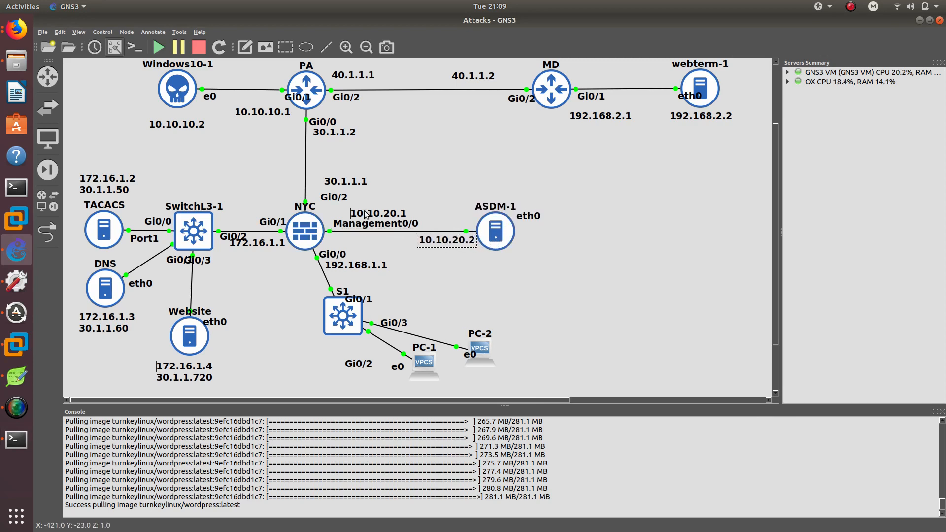
Enter the Management0/0 interface on the firewall and assign it IP address 10.10.20.1 with mask 255.255.255.0.
click(16, 439)
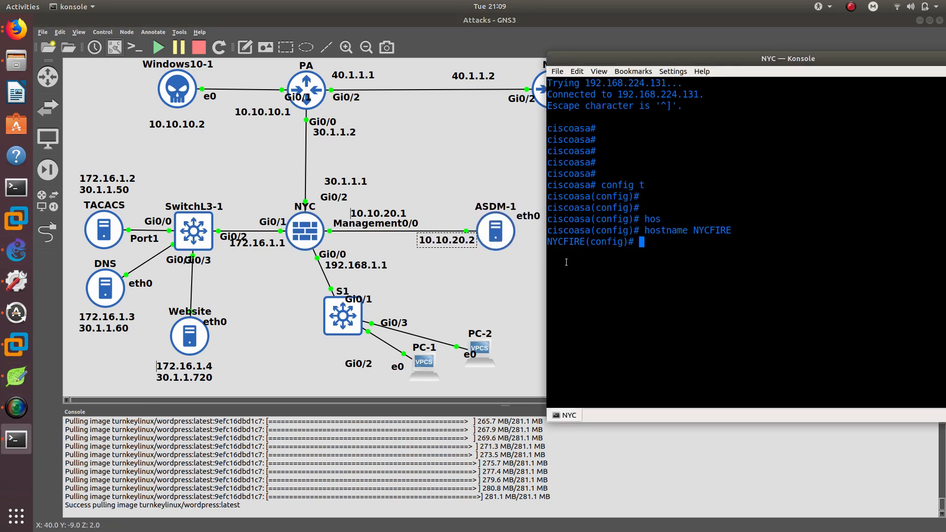
text(int ma)
key(Tab)
text(0/0)
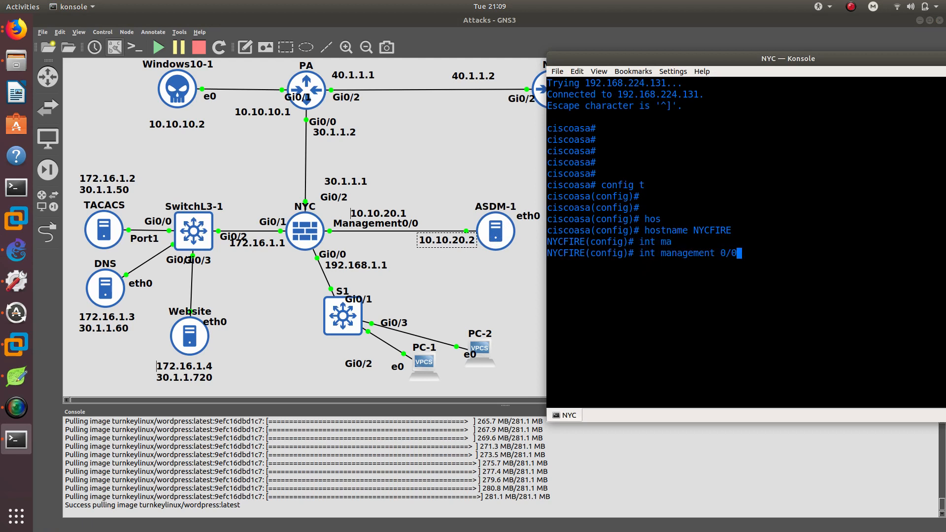
key(Return)
text(ip add)
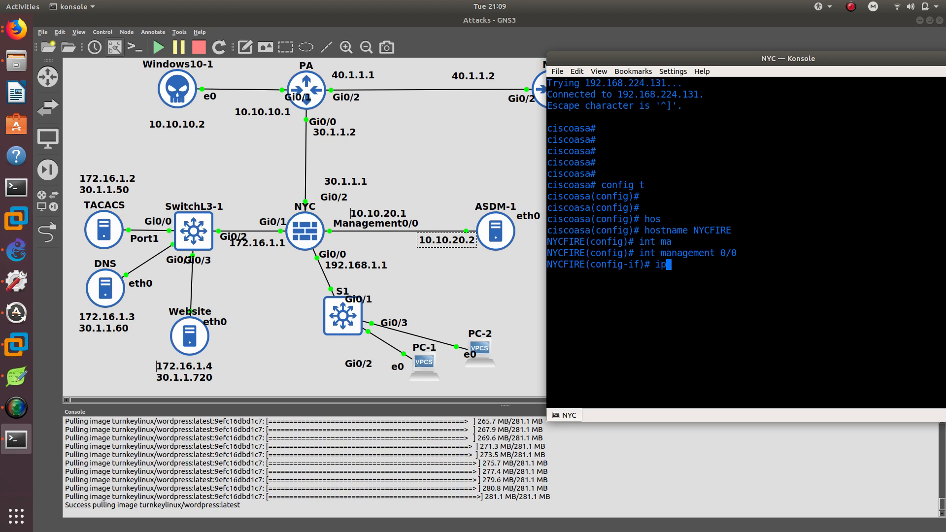
key(Tab)
text(10.)
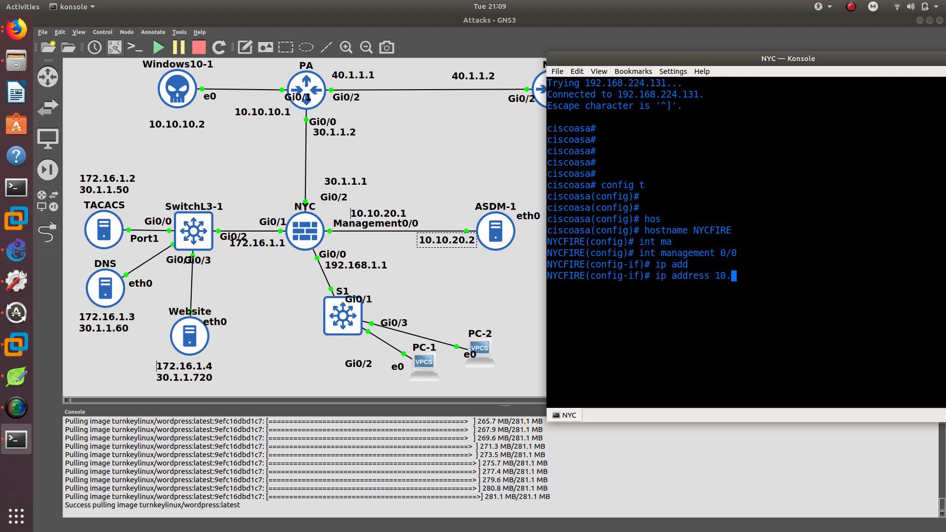
text(10.20.1 255.255.255.0)
key(Return)
Name the Management0/0 interface management, bring it out of shutdown, and return to global configuration.
text(n)
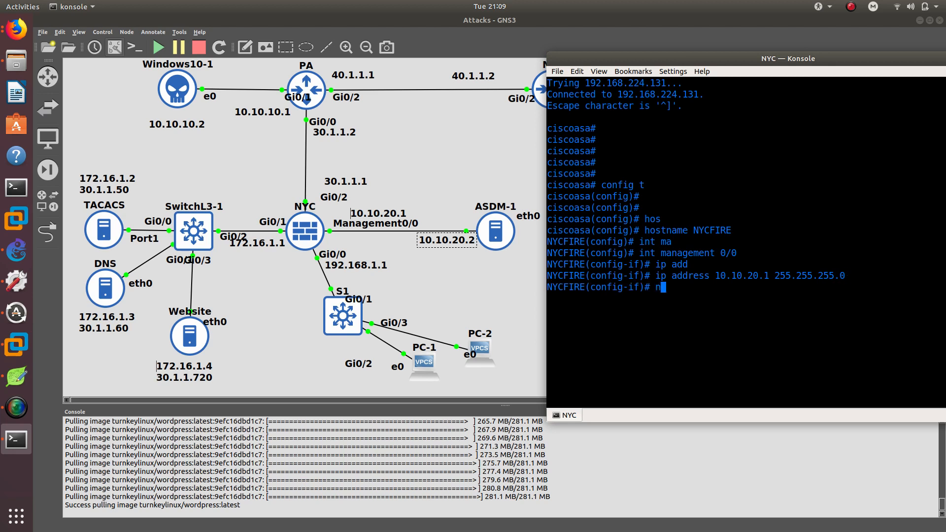
text(ameif management)
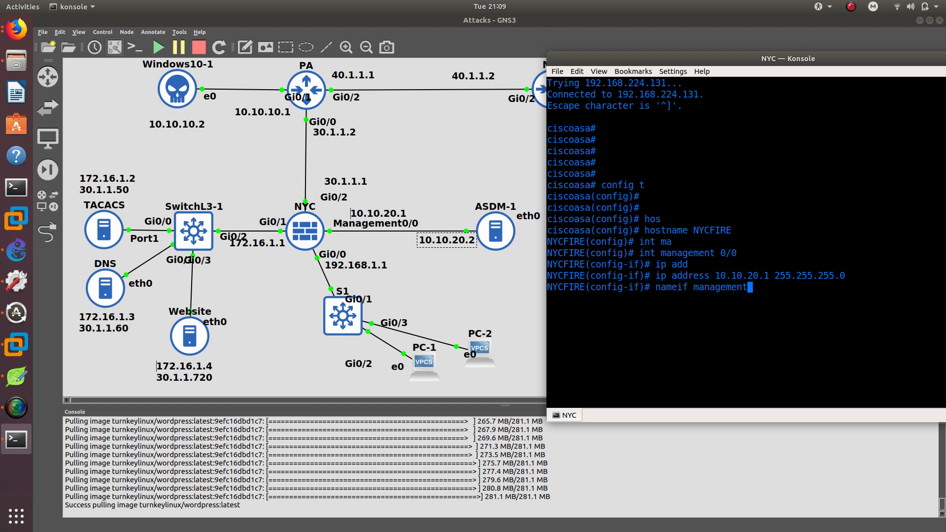
key(Return)
text(no shu)
key(Return)
text(no shu)
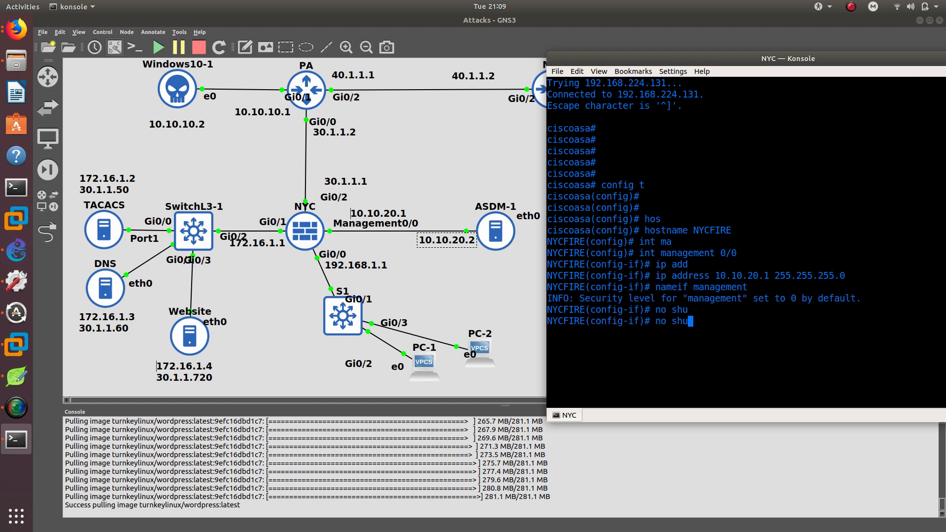
key(Return)
text(exit)
key(Return)
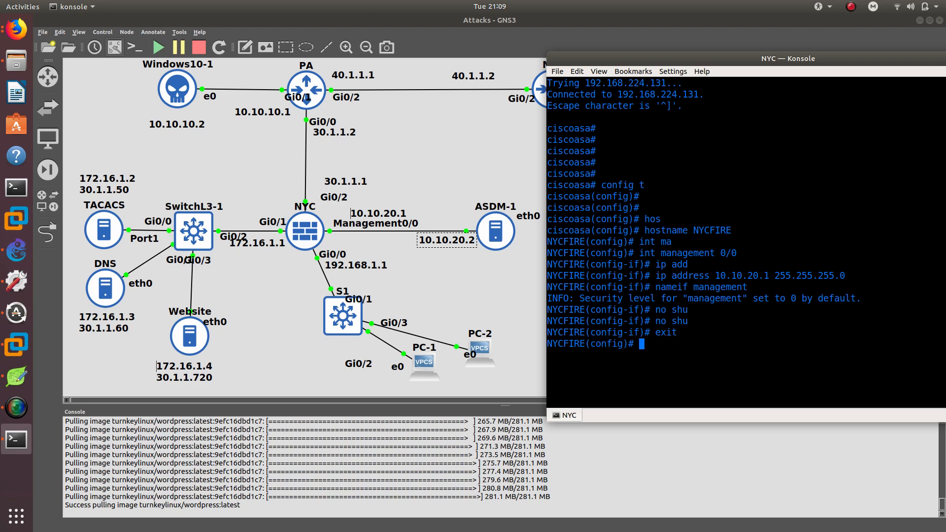
Check the available interfaces and enable management-access on the management interface.
text(int g0)
key(BackSpace)
key(BackSpace)
key(BackSpace)
key(BackSpace)
key(BackSpace)
key(BackSpace)
text(mana)
key(Tab)
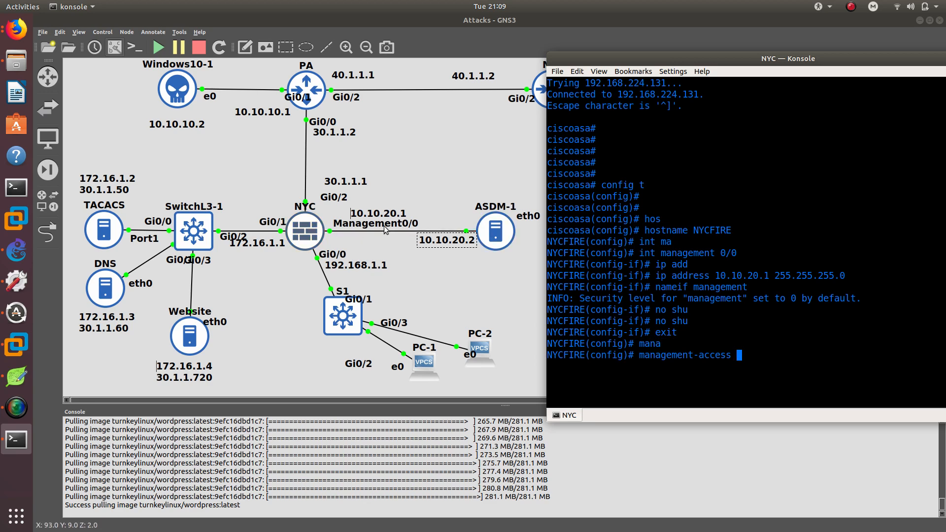
double_click(704, 287)
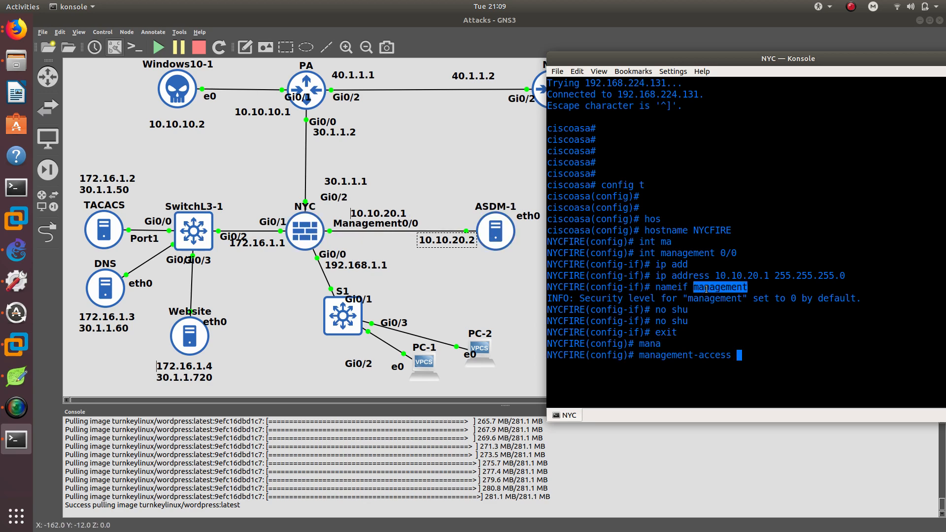
text(?)
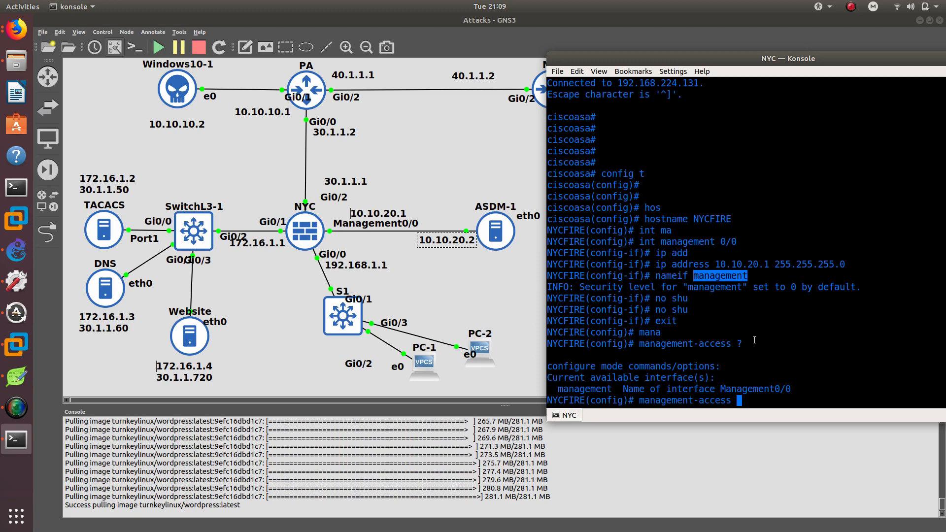
text(mana)
key(Tab)
key(Return)
key(Return)
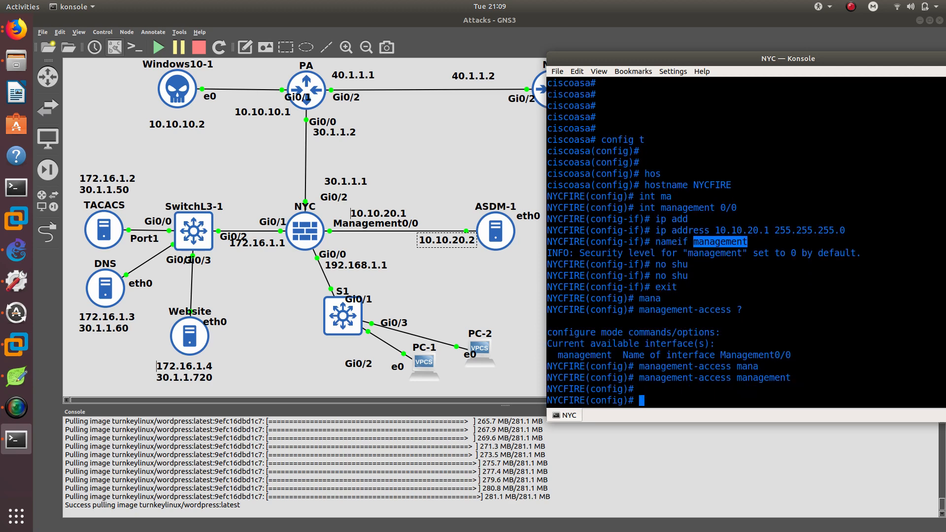
key(Return)
Enter interface GigabitEthernet0/0 and assign it IP address 192.168.1.1 with mask 255.255.255.0.
text(int g0/)
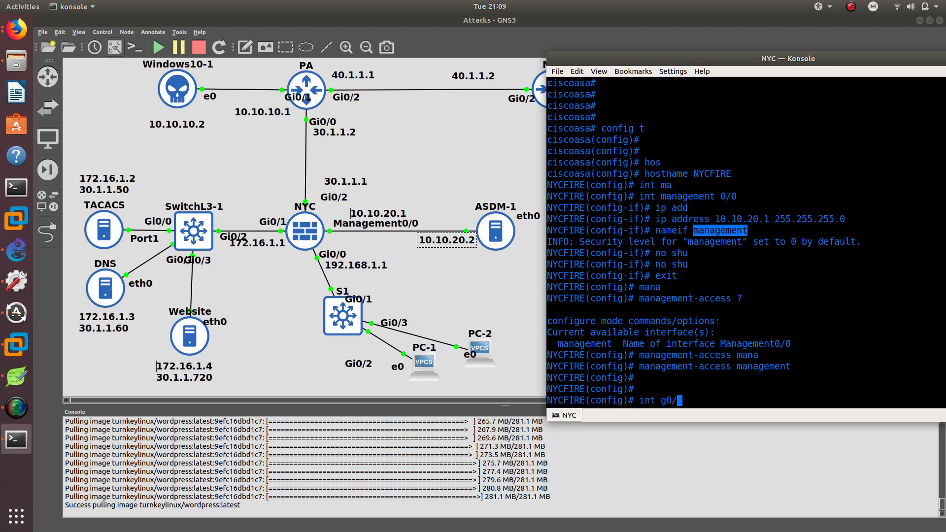
text(0)
key(Return)
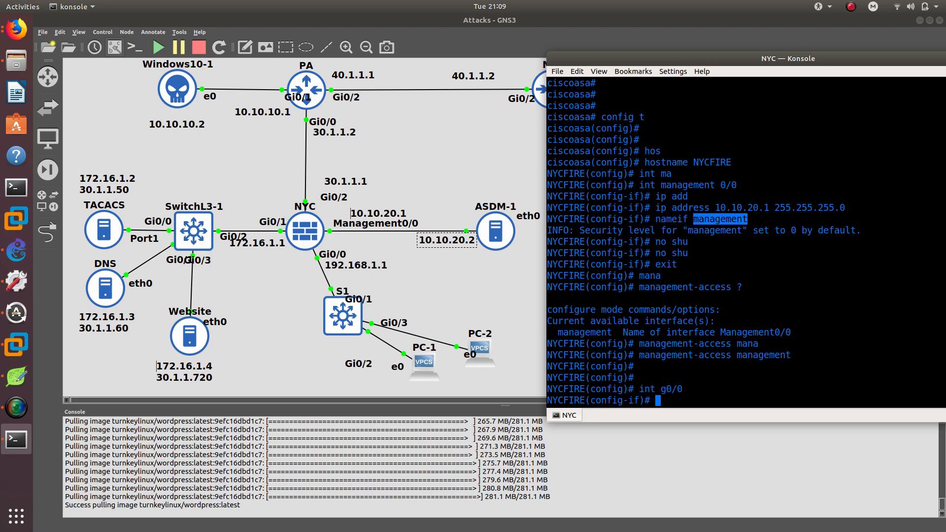
text(ip add)
key(Tab)
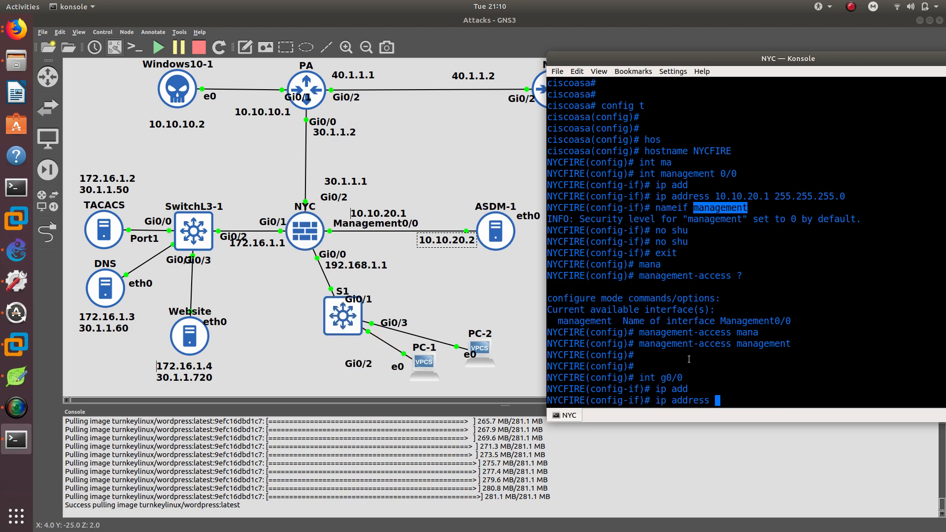
text(192.06)
key(BackSpace)
key(BackSpace)
key(BackSpace)
text(168.1.1 255.255)
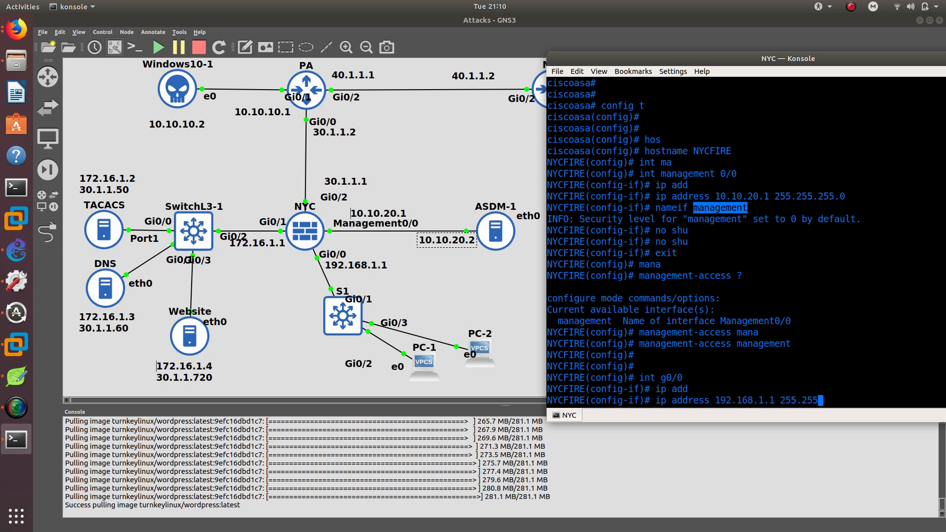
text(.255.0)
key(Return)
Bring GigabitEthernet0/0 out of shutdown and name it inside.
text(no shu)
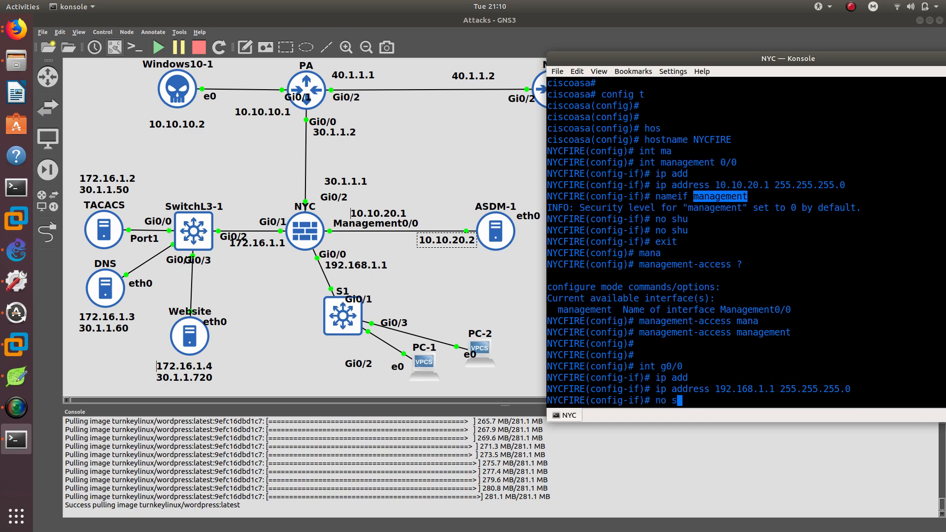
key(Return)
key(Up)
key(Return)
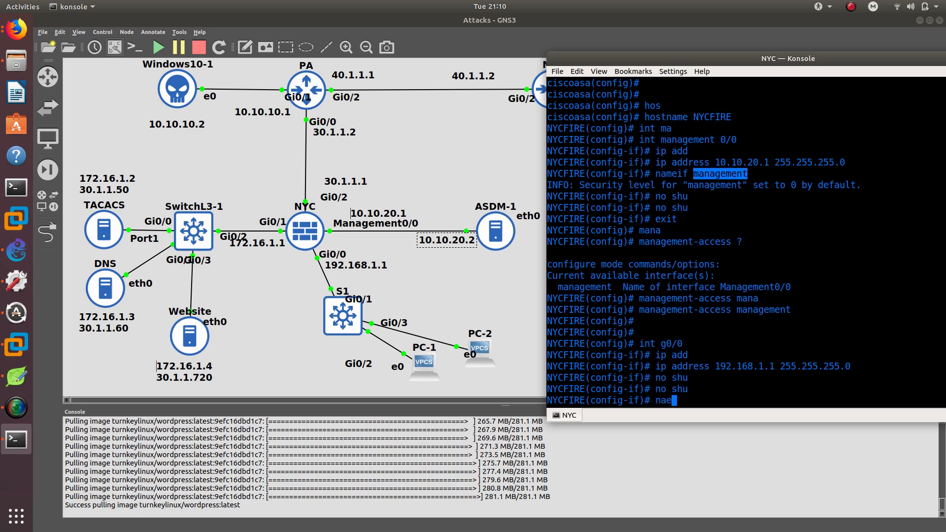
text(nameif insi)
text(de)
key(Return)
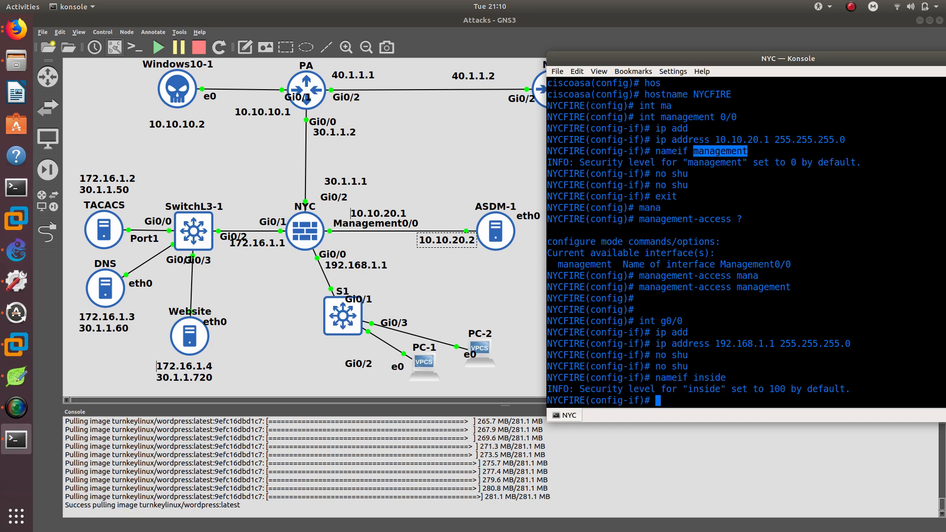
Enter interface GigabitEthernet0/1 and assign it IP address 172.16.1.1 with mask 255.255.255.0.
text(int g0/1)
key(Return)
text(ip add)
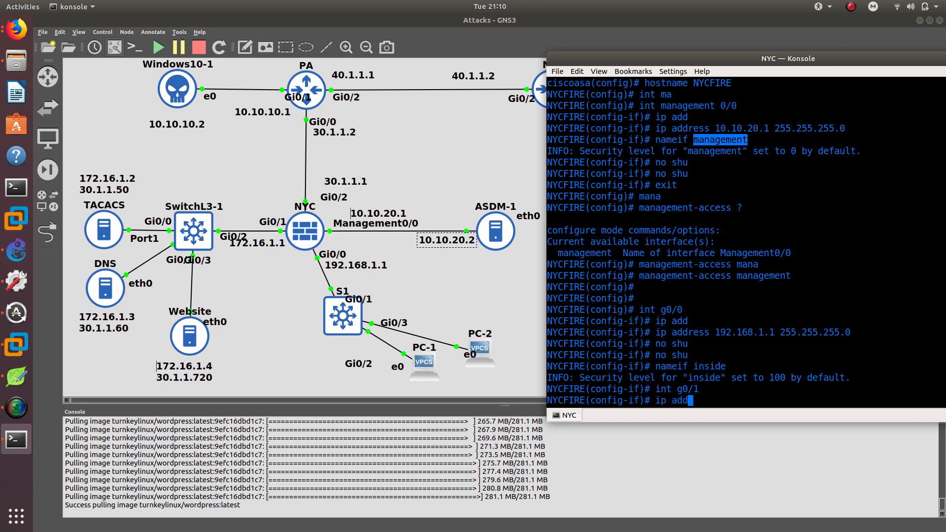
key(Tab)
text(172.)
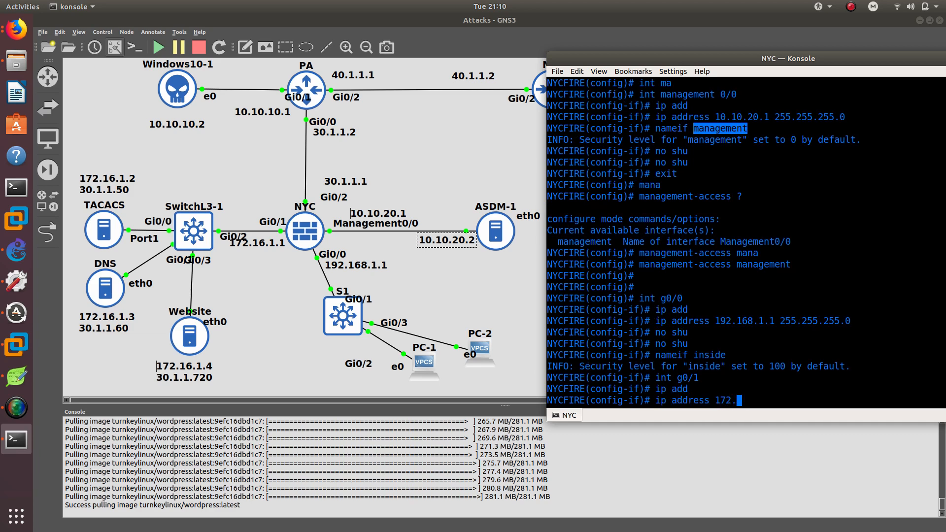
text(16.1.1 255.255.255.0)
key(Return)
Bring GigabitEthernet0/1 out of shutdown, name it dmz, and set its security level to 50.
text(no shu)
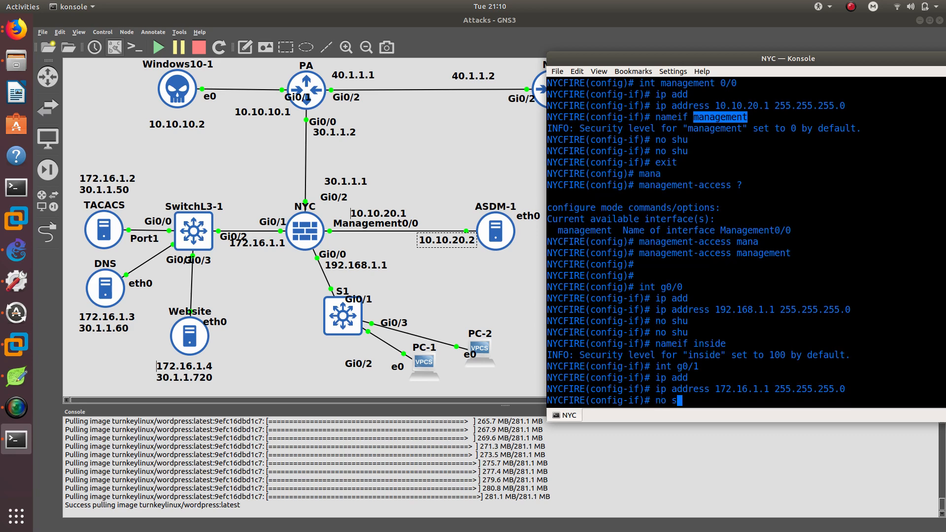
key(Return)
text(no shu)
key(Return)
text(na)
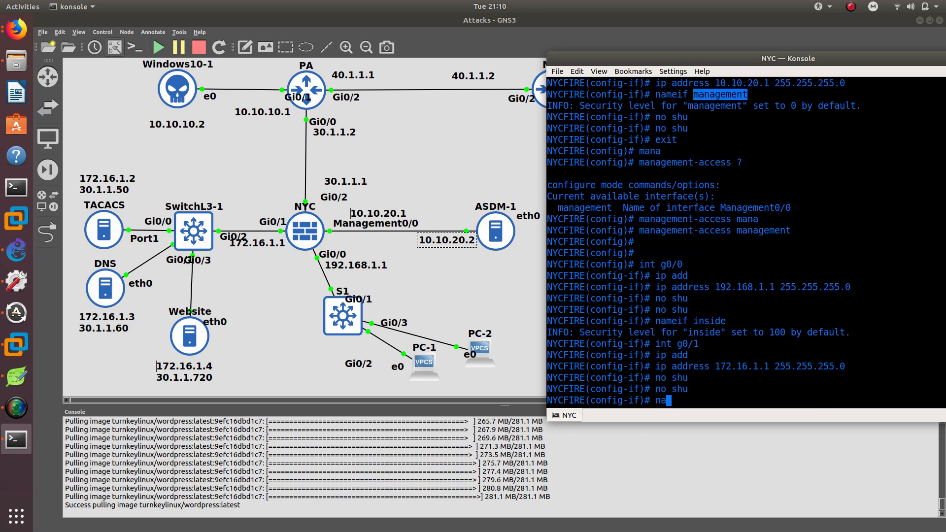
text(meif dmz)
key(Return)
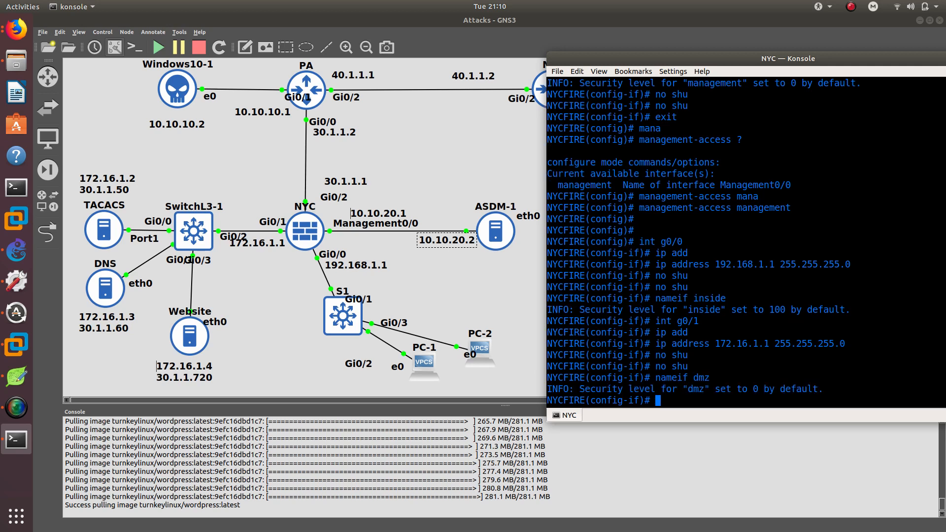
text(secu)
key(Tab)
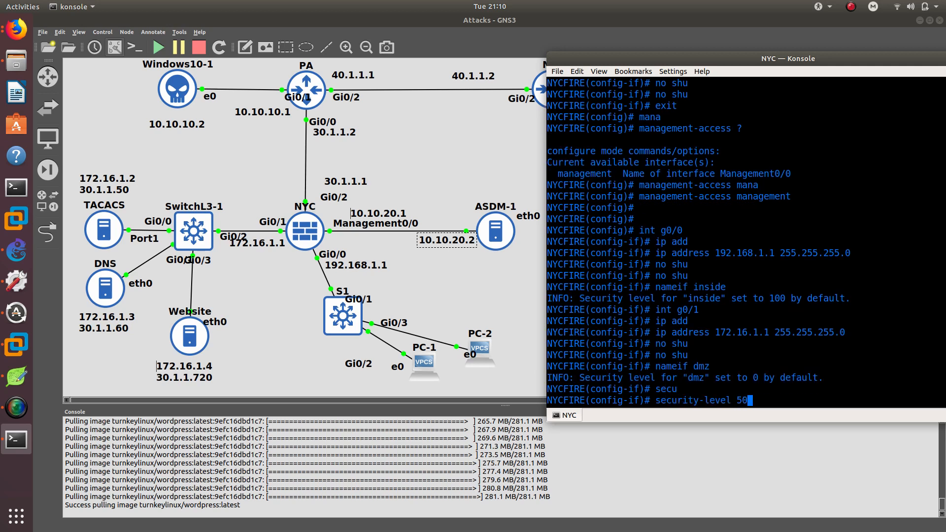
key(Return)
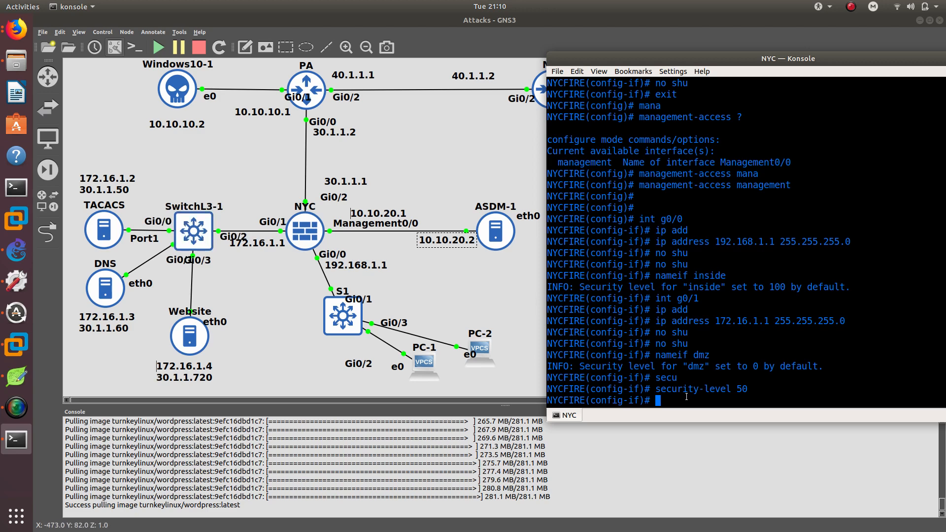
Enter interface GigabitEthernet0/2 and assign it IP address 30.1.1.1 with mask 255.255.255.0.
text(int g0/)
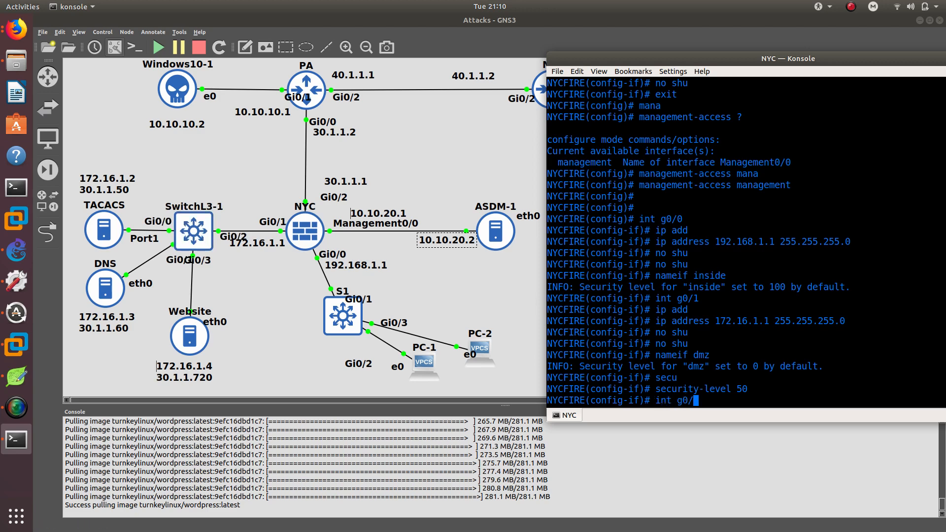
text(2)
key(Return)
text(ip add)
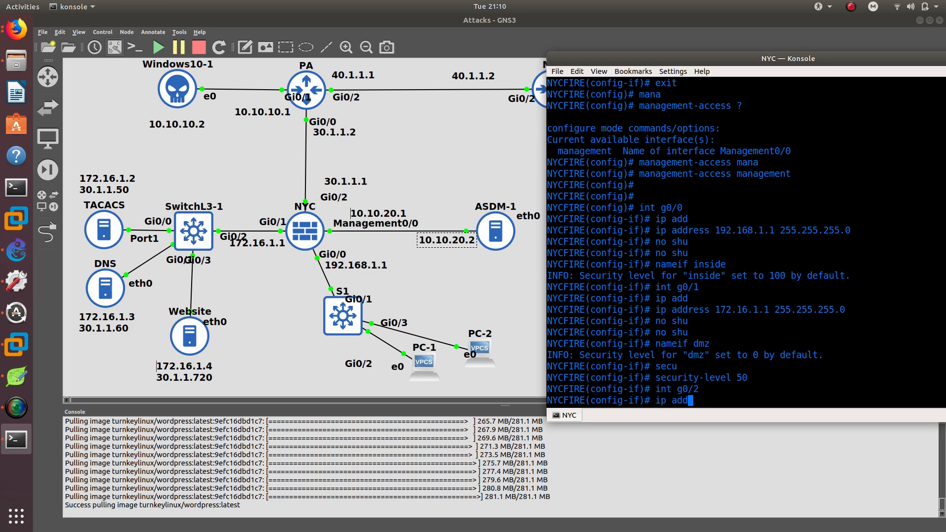
key(Tab)
text(30.1.1.1)
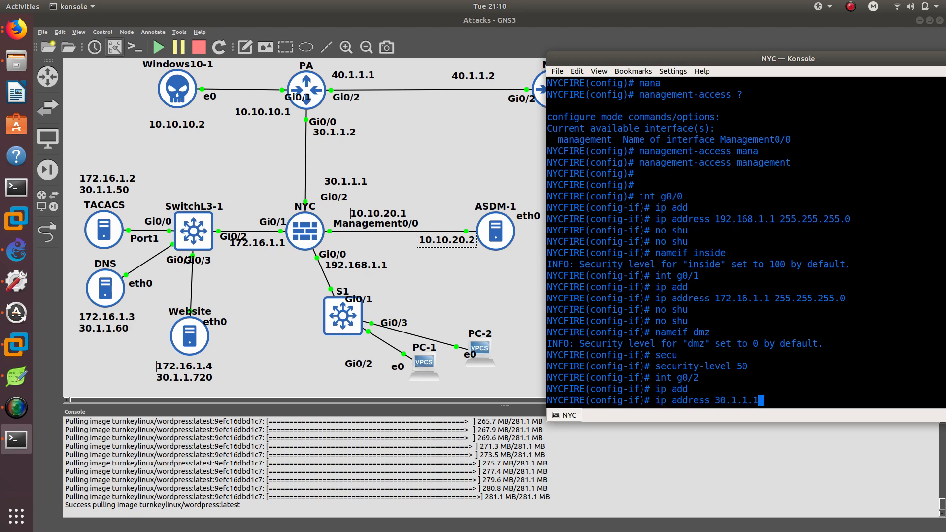
text( 255.255.255.255.0)
key(Return)
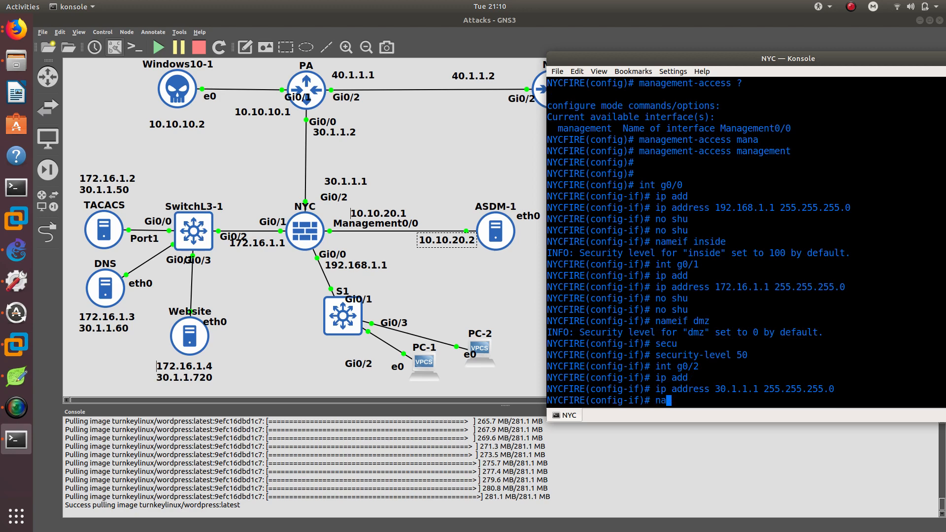
Try naming GigabitEthernet0/2 inte and reapply its 30.1.1.1 address.
text(nameif inte)
key(Return)
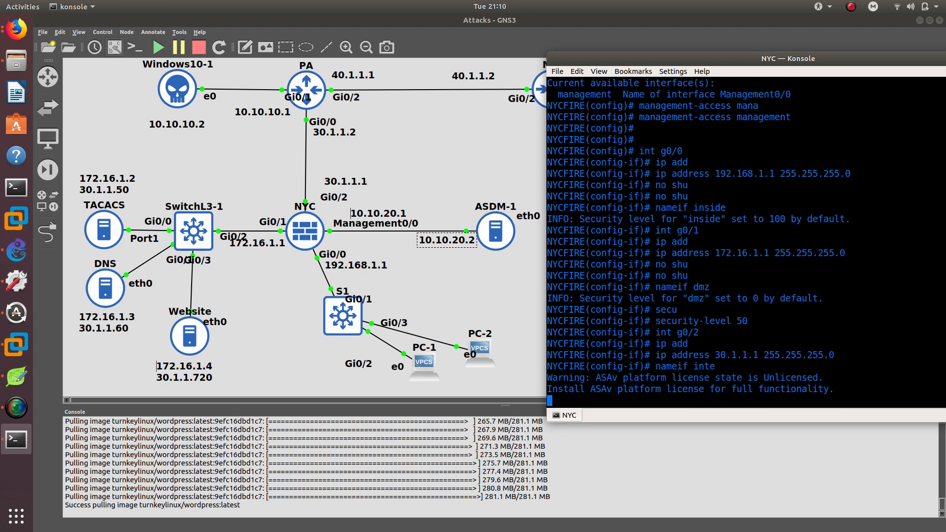
key(Up)
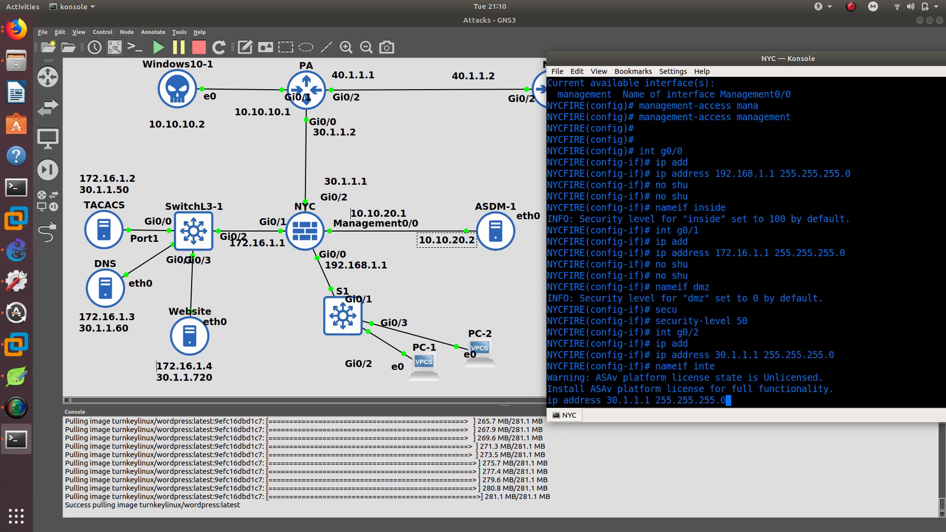
key(Return)
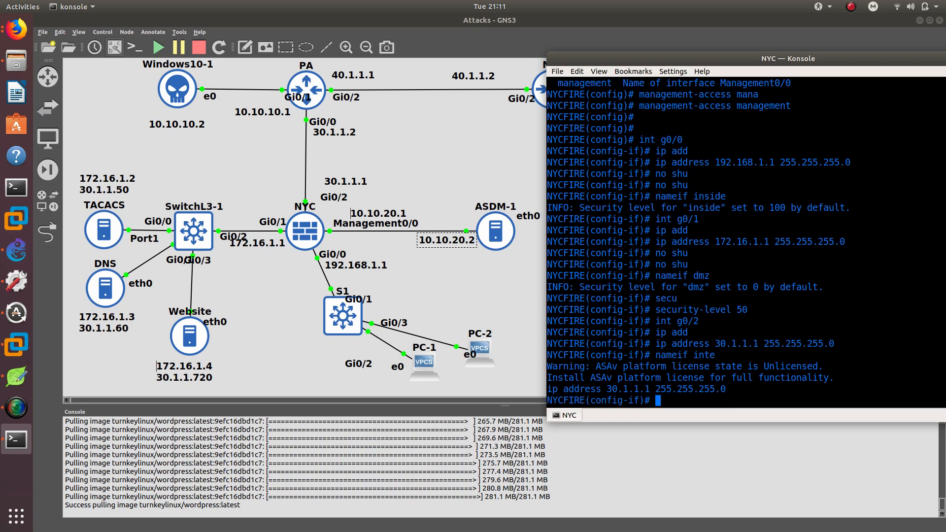
Name GigabitEthernet0/2 internet on the NYC firewall.
text(nameif inter)
key(Tab)
text(n)
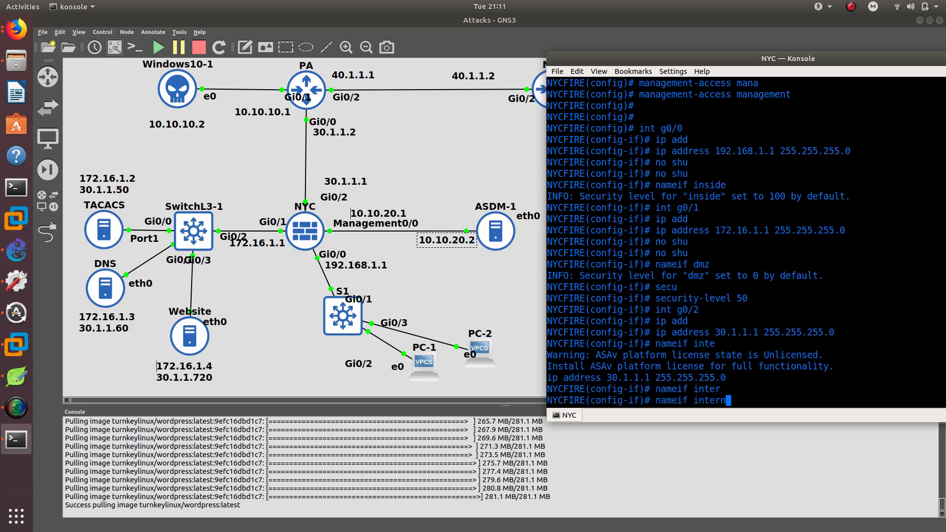
text(et)
key(Return)
Bring GigabitEthernet0/2 out of shutdown and leave interface configuration mode.
key(Return)
key(Return)
text(no)
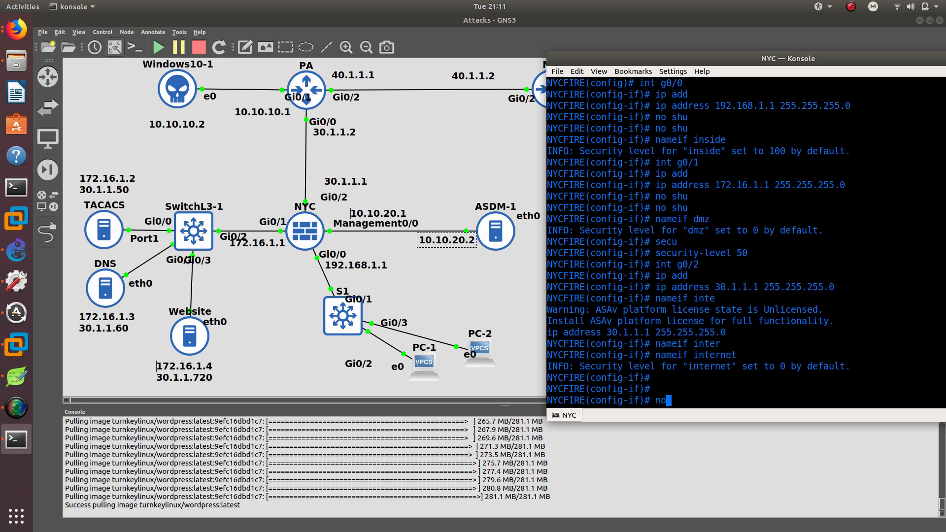
text( shu)
key(Return)
text(no shu)
key(Return)
key(Return)
key(Return)
key(Return)
key(Return)
key(Return)
key(Return)
key(Return)
key(Return)
key(Return)
key(Return)
key(Return)
key(Return)
key(Return)
key(Return)
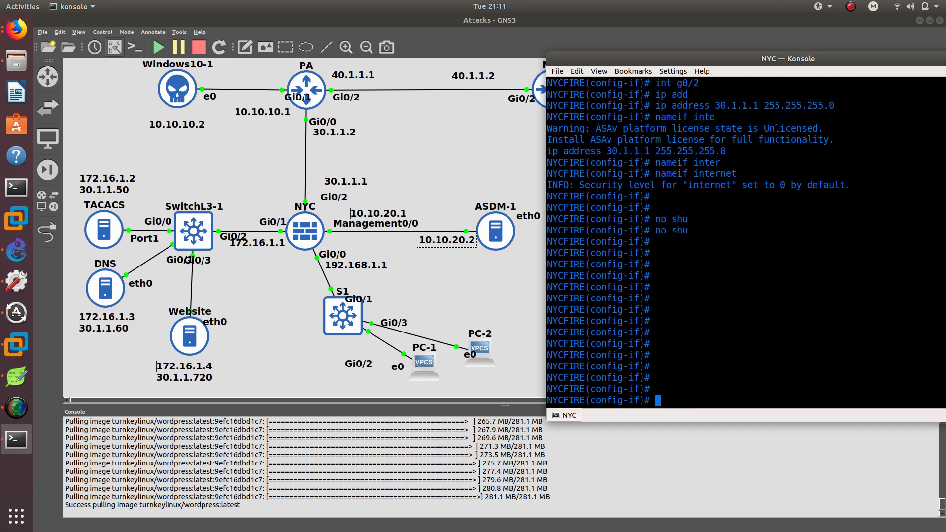
key(Return)
key(Return)
key(Return)
key(Return)
key(Return)
key(Return)
key(Return)
key(Return)
key(Return)
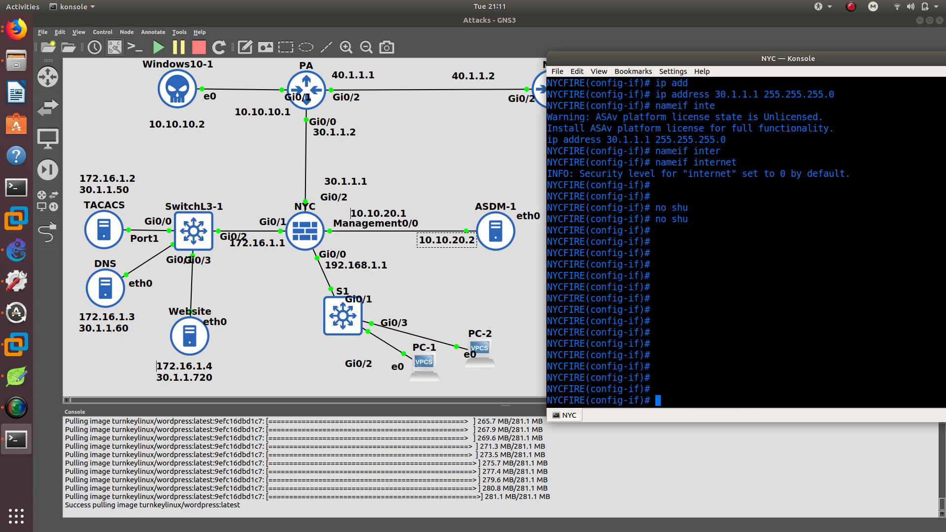
text(exit)
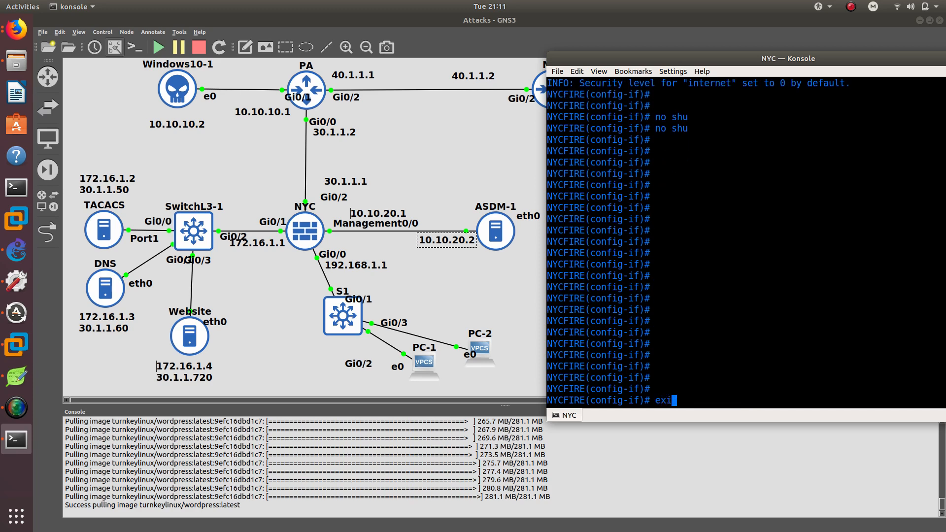
key(Return)
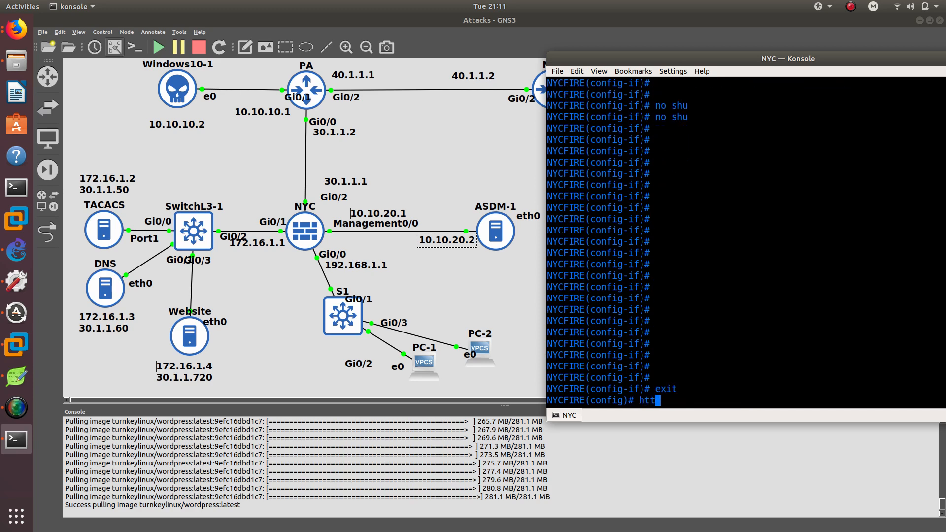
Enable the HTTP server on the firewall.
text(http serv)
key(Tab)
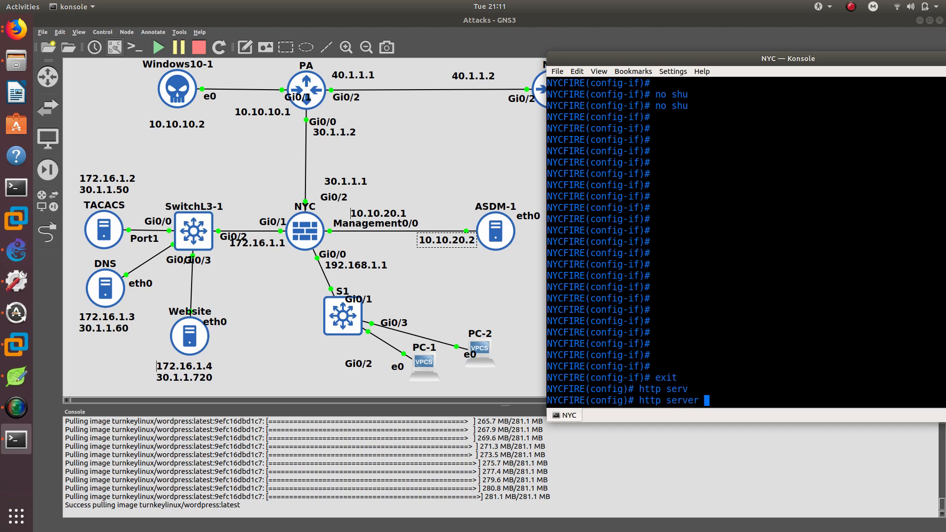
text(en)
key(Tab)
key(Return)
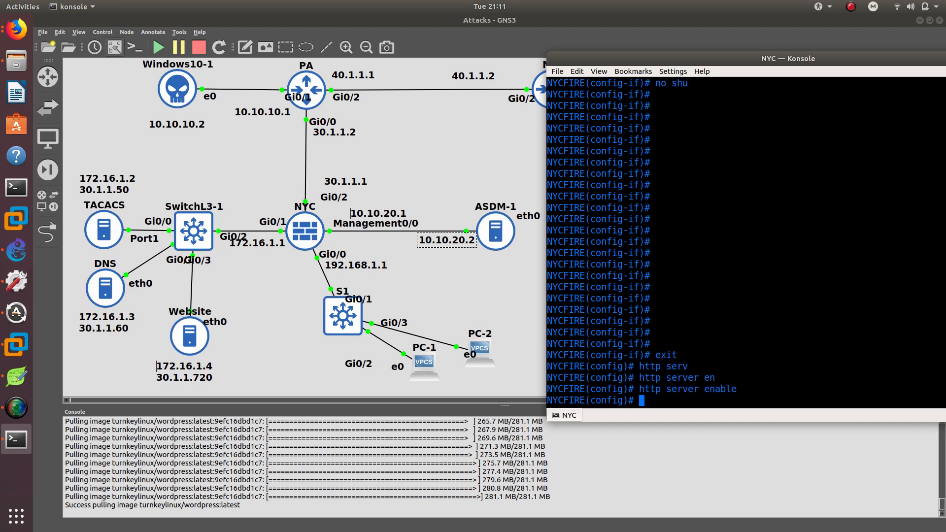
Allow HTTP access from host 10.10.20.2 with mask 255.255.255.255 on the management interface.
text(ht)
key(Tab)
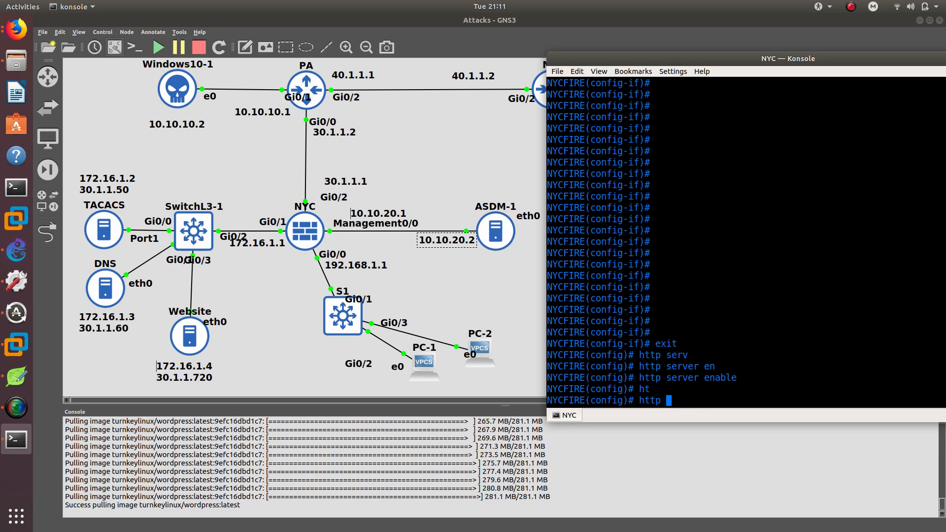
text(0.0.0.0)
key(BackSpace)
key(BackSpace)
key(BackSpace)
key(BackSpace)
key(BackSpace)
key(BackSpace)
text(10.20.2 255.255)
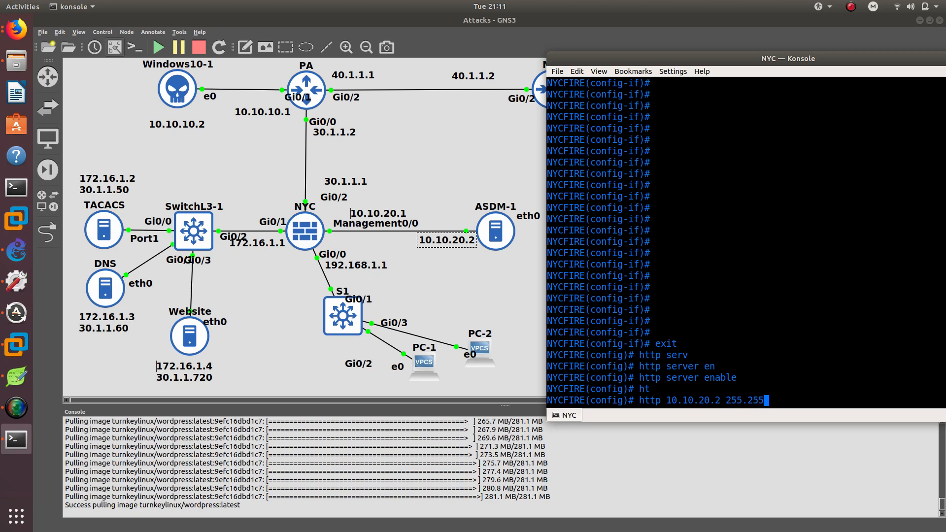
text(.255.255 man)
key(Tab)
key(Return)
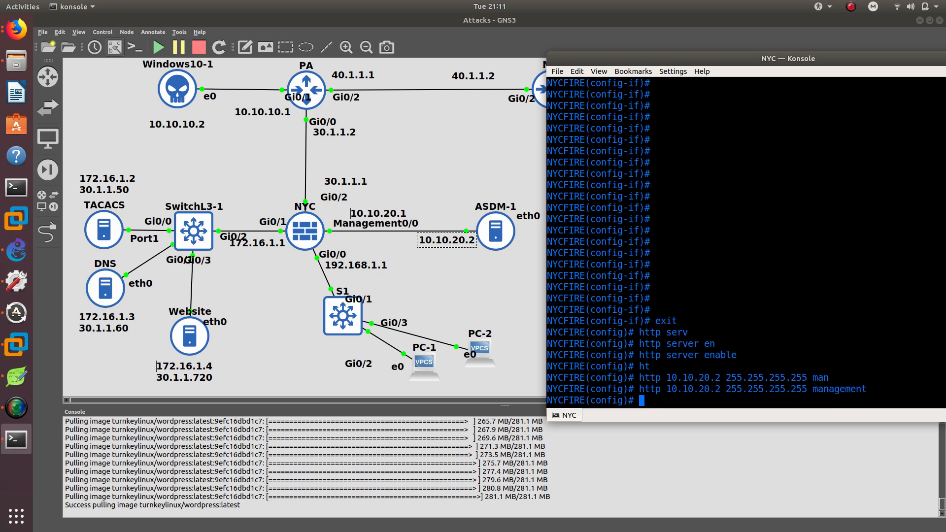
Add a default route 0.0.0.0 0.0.0.0 via the internet interface to next hop 30.1.1.2.
double_click(847, 390)
click(761, 390)
text(rou)
key(Tab)
text(te)
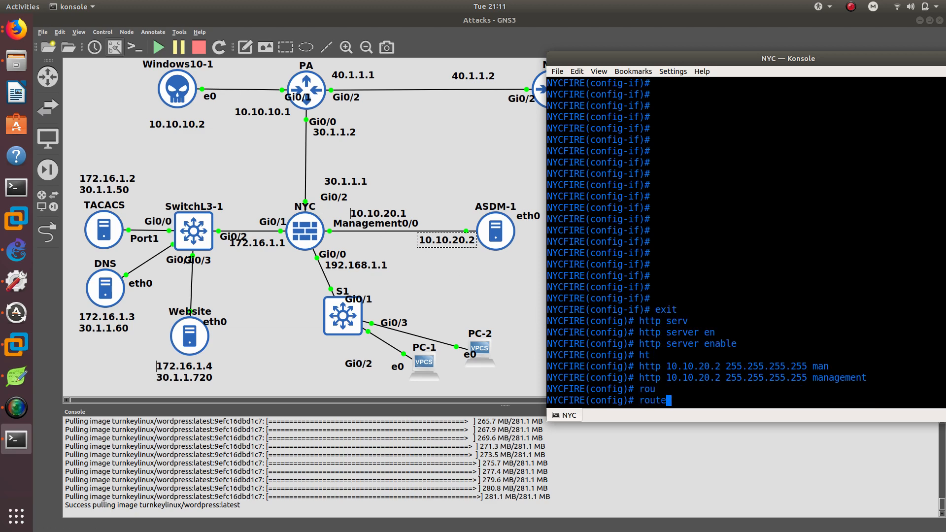
text( inter)
key(Tab)
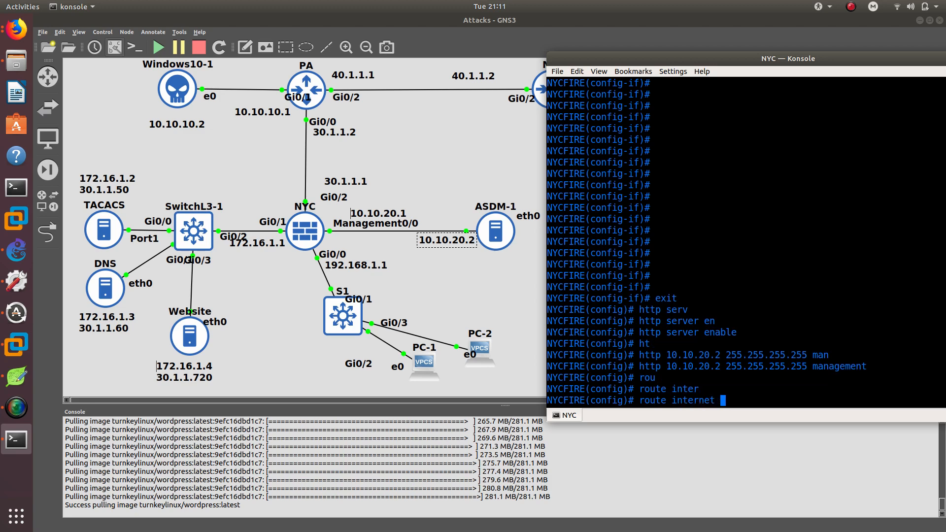
text(0.0.0.0 0.0.0.0 30.1.1.2)
key(Return)
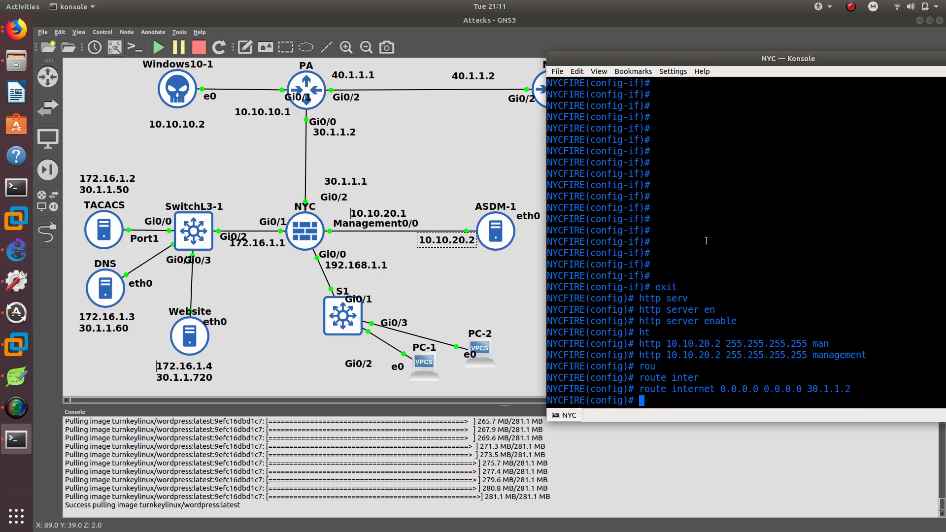
Ping 30.1.1.2 and 10.10.10.1 from the firewall to test connectivity.
text(ping )
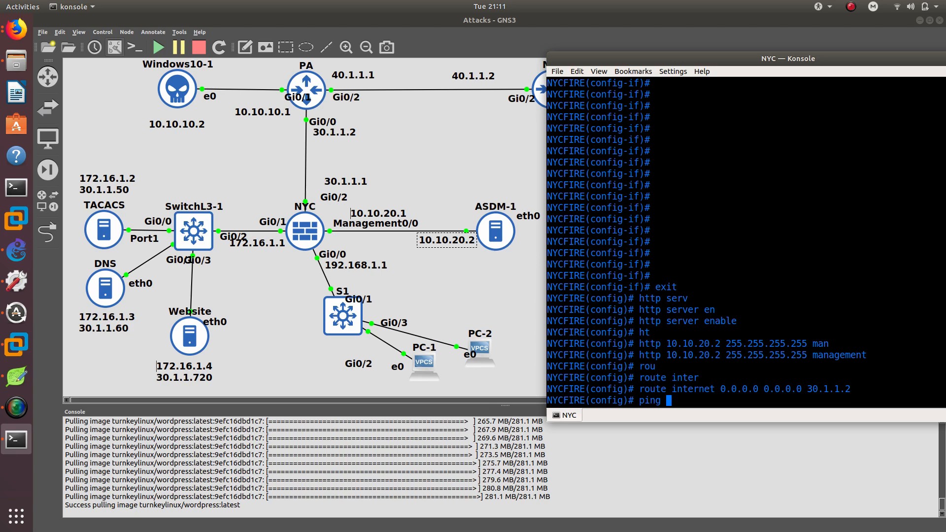
text(30.1.1.2)
key(Return)
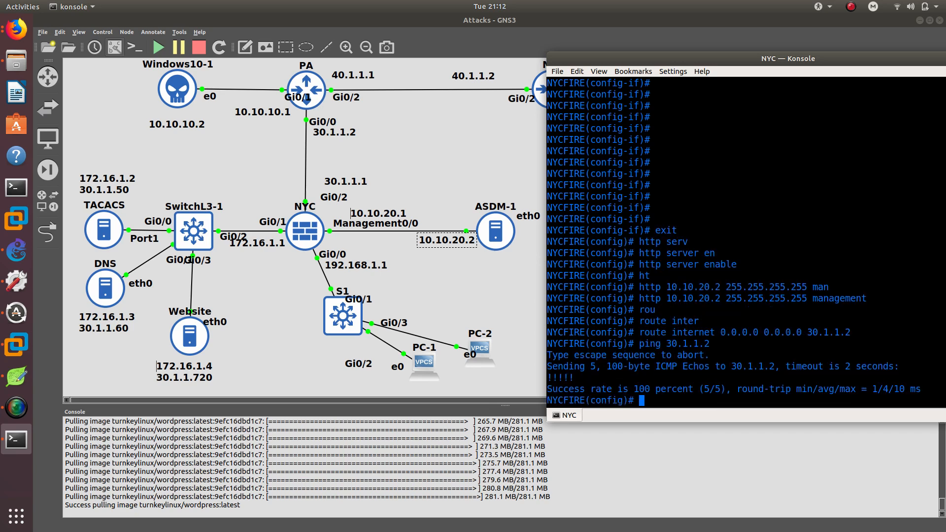
text(piung)
key(BackSpace)
text(ng 10.10.10.1)
key(Return)
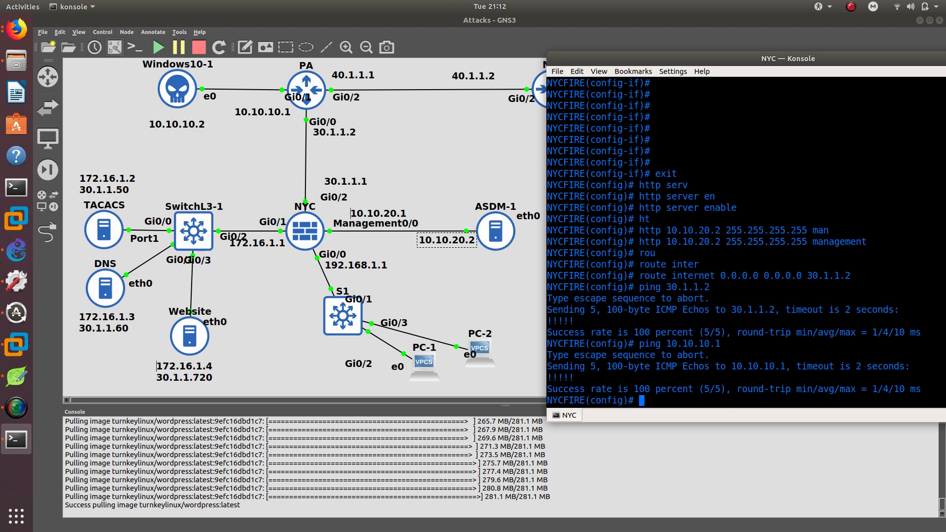
Ping 40.1.1.1, 40.1.1.2 and 192.168.2.1 from the firewall to test reachability.
text(ping 40.1.1.1)
key(Return)
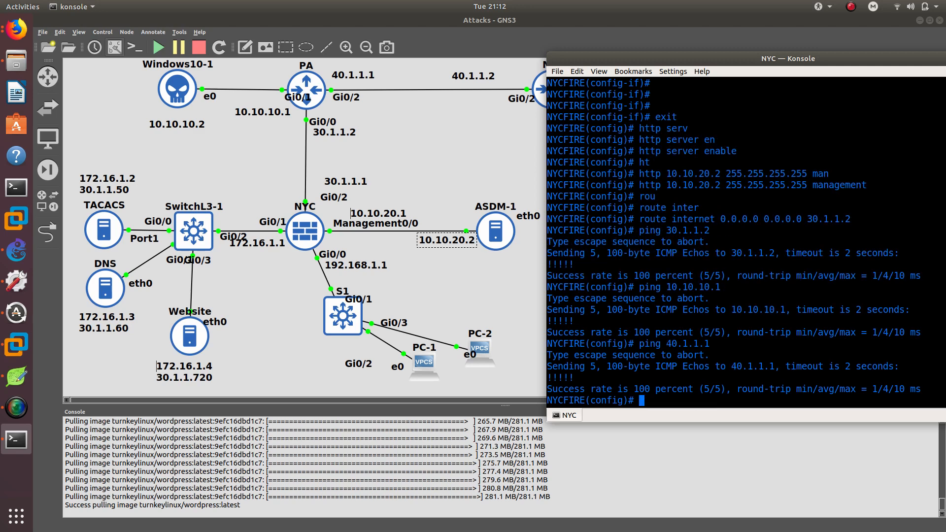
text(ping 40.1.1.2)
key(Return)
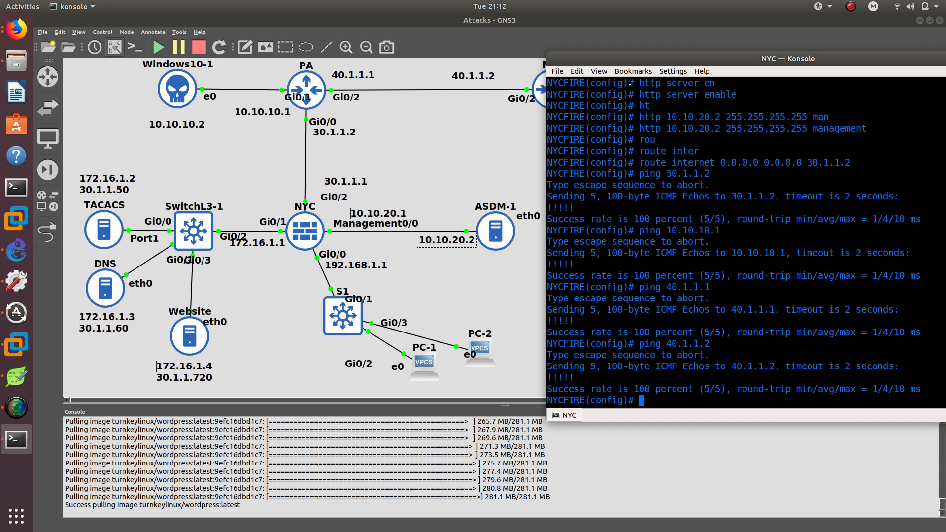
drag(628, 59, 625, 134)
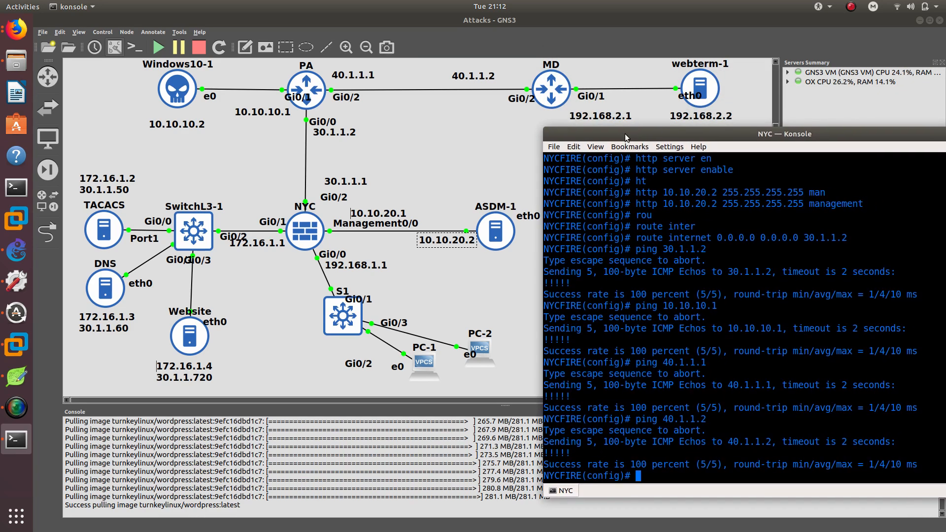
text(ping 192.168.)
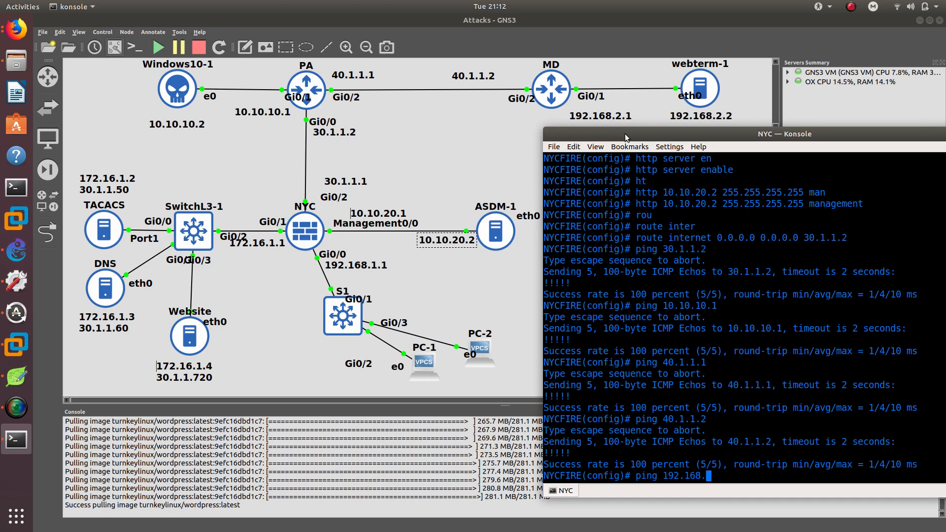
text(02.1)
key(Return)
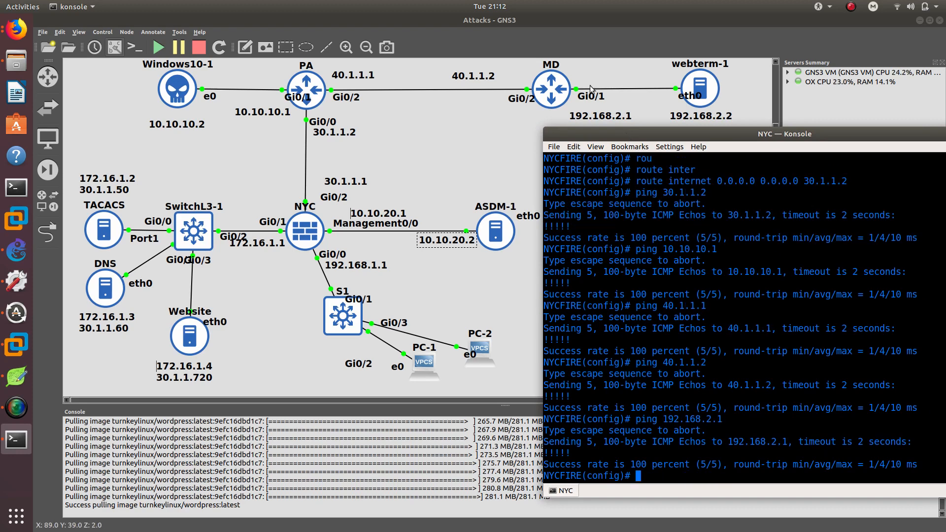
Open the Website container's console and set eth0 to 172.16.1.4 with netmask 255.255.255.0.
drag(595, 132, 609, 36)
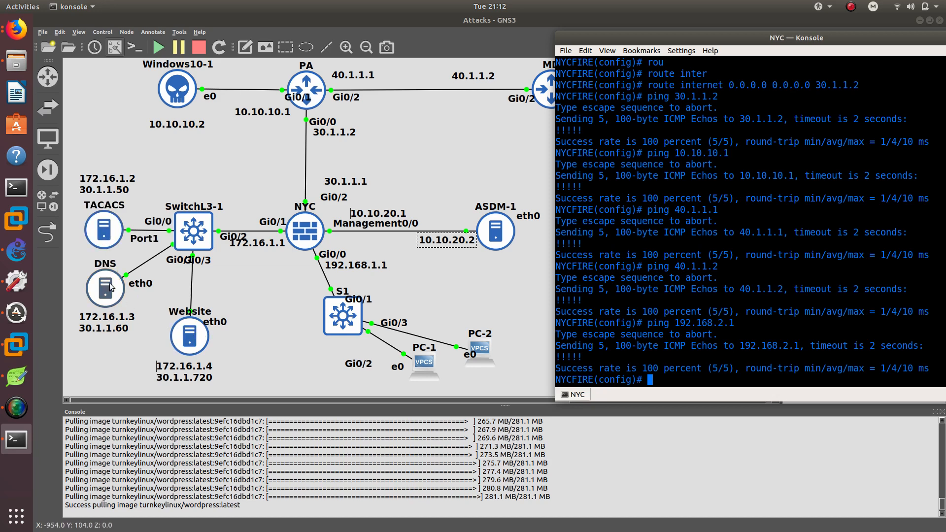
click(188, 339)
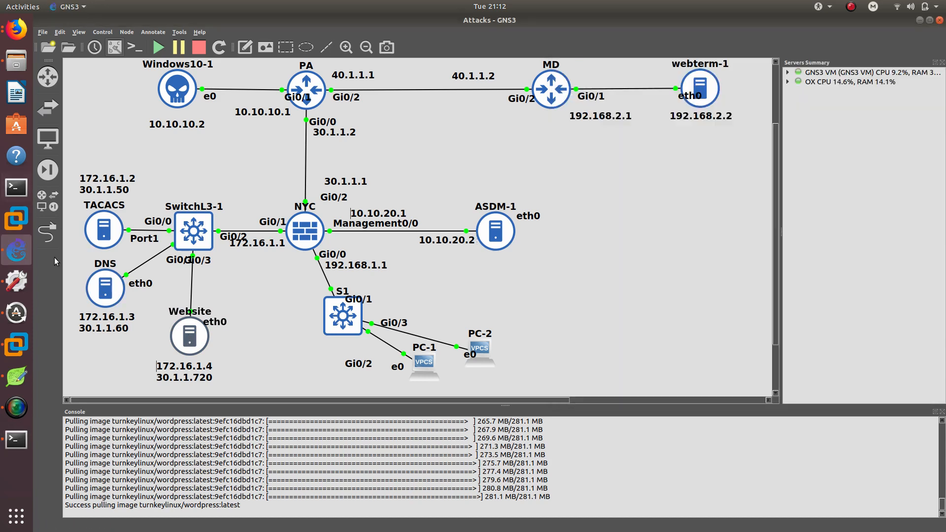
click(28, 437)
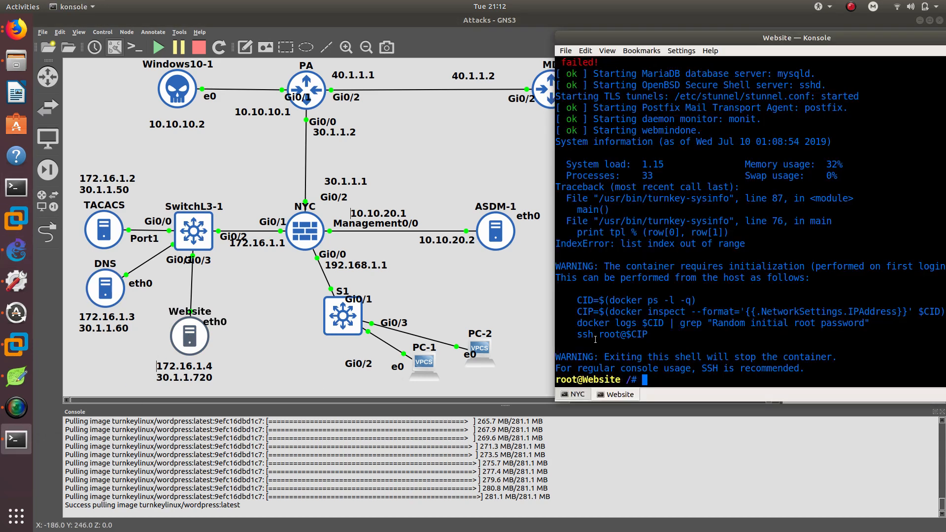
text(ifconfig eth0 )
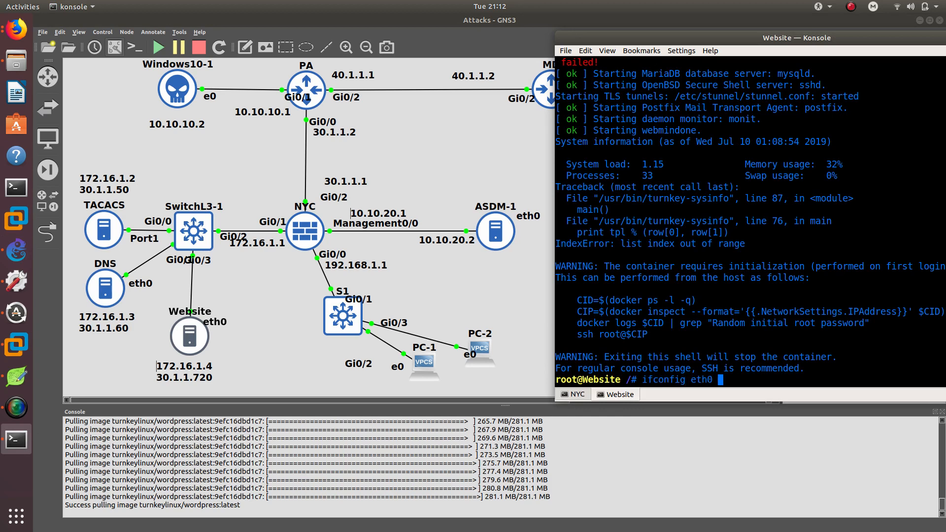
text(172.16.1.4 2)
text(etmaks)
key(BackSpace)
text(sk 255.255)
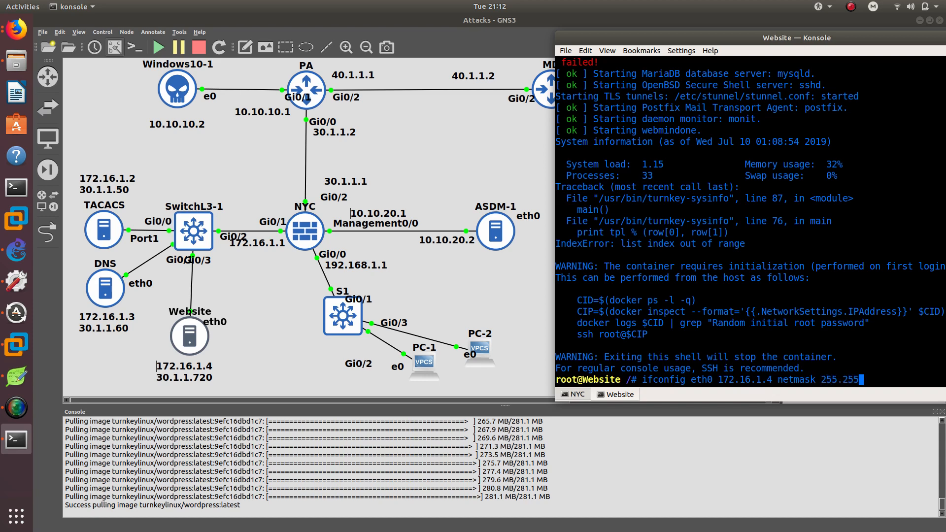
text(.255.0)
key(Return)
Add a default gateway route to 172.16.1.1 on the Website container.
text(route add)
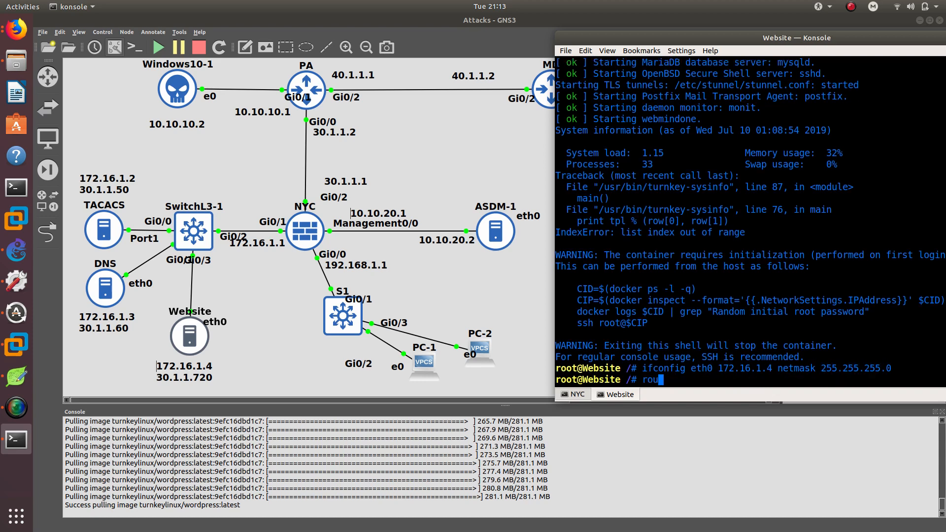
text(ault gw 1)
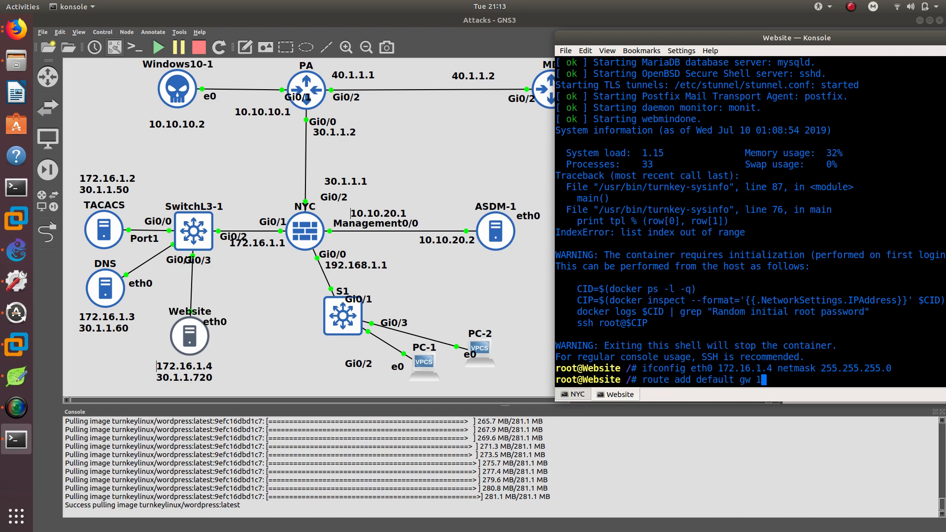
text(72.16.1.1)
key(Return)
Ping the gateway 172.16.1.1 from the Website container, then stop the ping.
text(p)
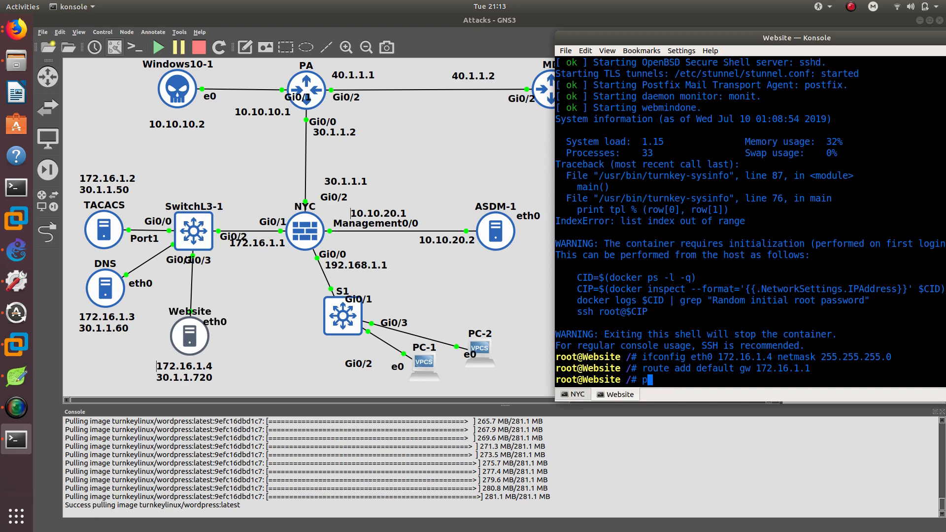
text(ing 172.16.1.1)
key(Return)
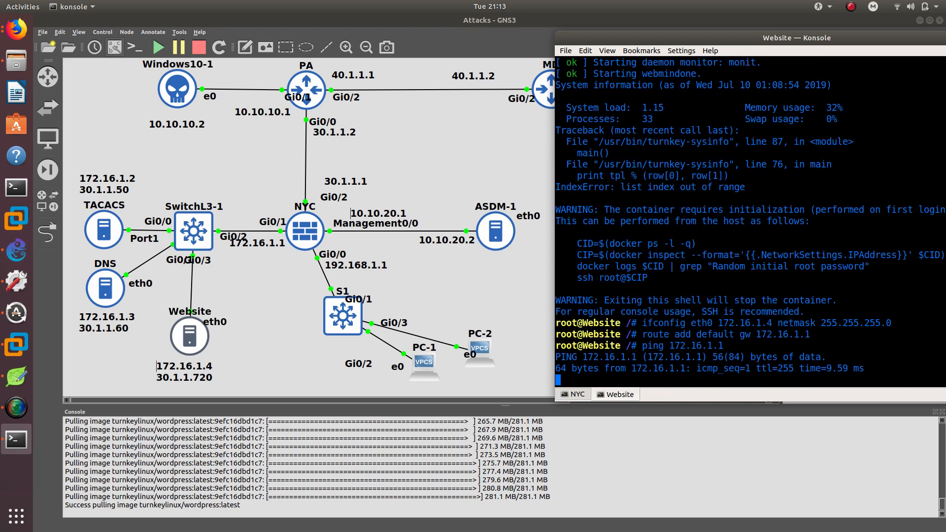
key(ctrl+c)
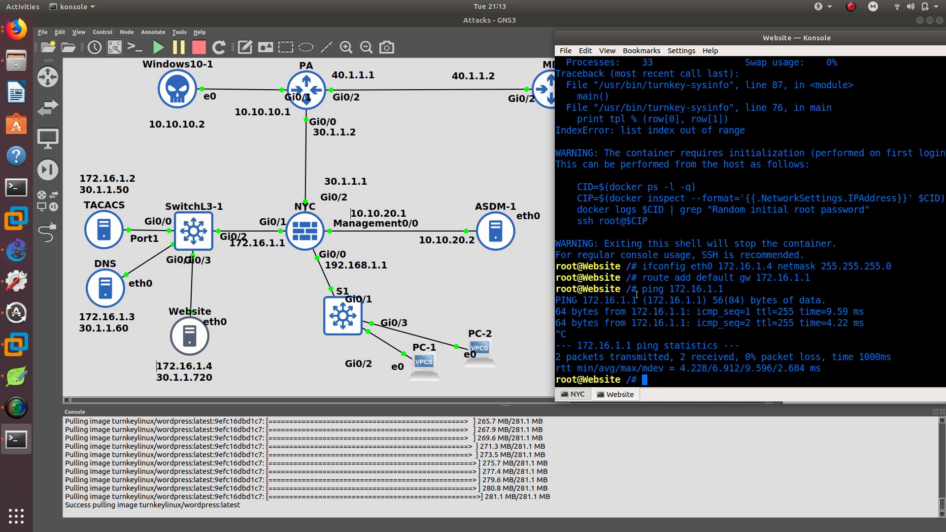
double_click(670, 312)
triple_click(670, 312)
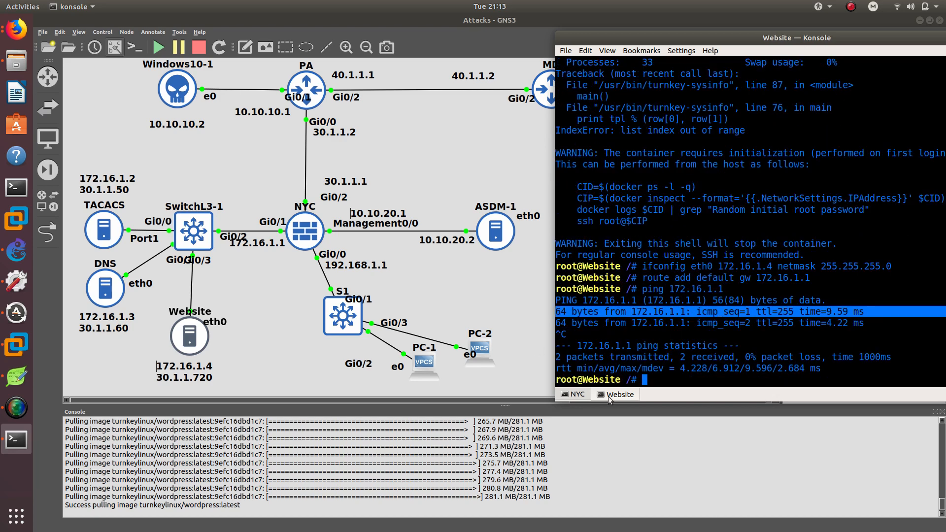
Open the DNS container's console and set eth0 to 172.16.1.3 with netmask 255.255.255.0.
click(98, 285)
double_click(99, 285)
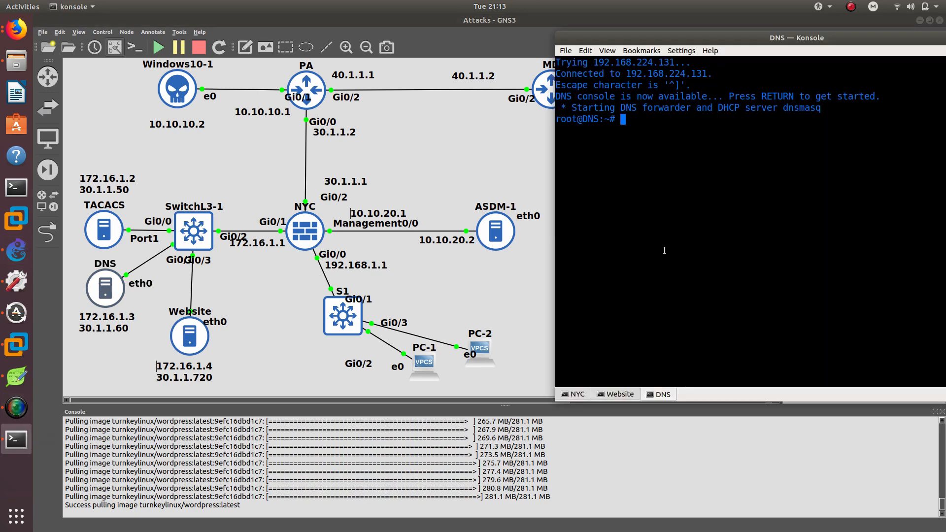
text(ifconfig eth0 172.)
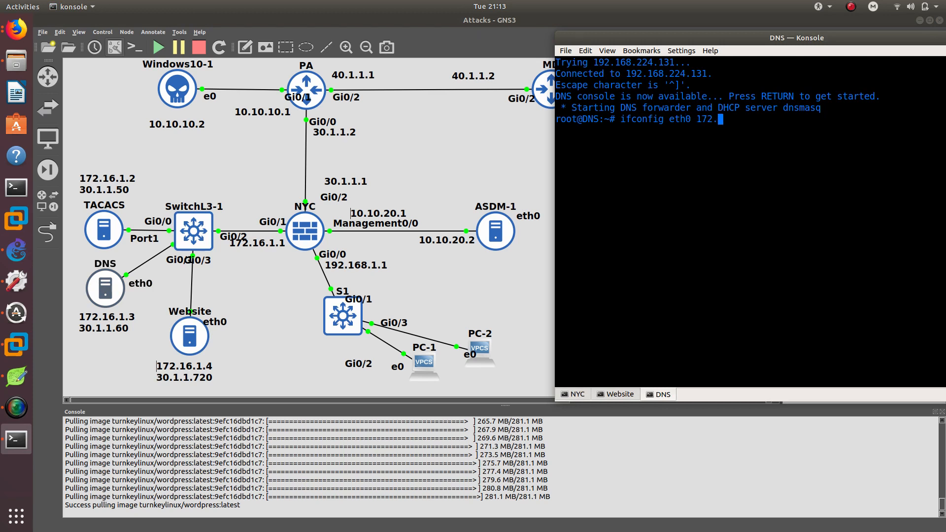
text(16.1.3 netmask 255)
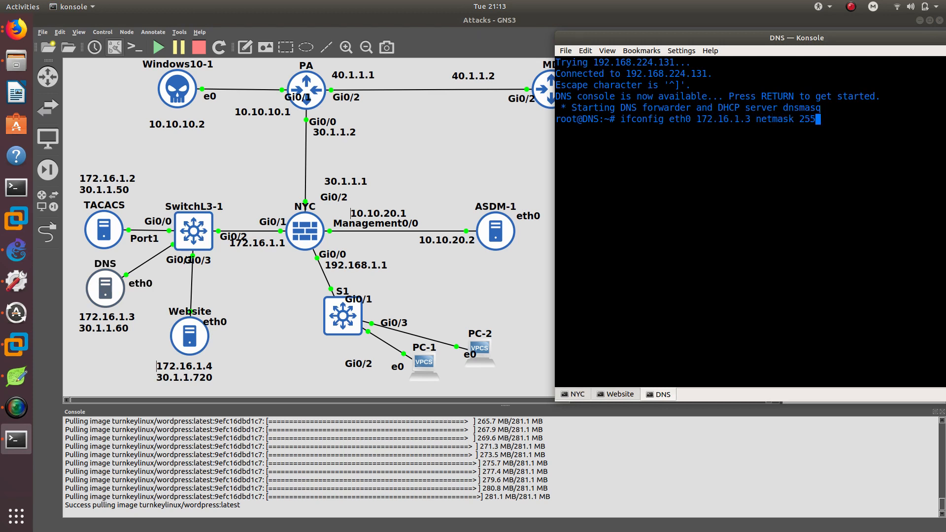
text(.255.255.0)
key(Return)
Add a default gateway route to 172.16.1.1 on the DNS container.
text(route)
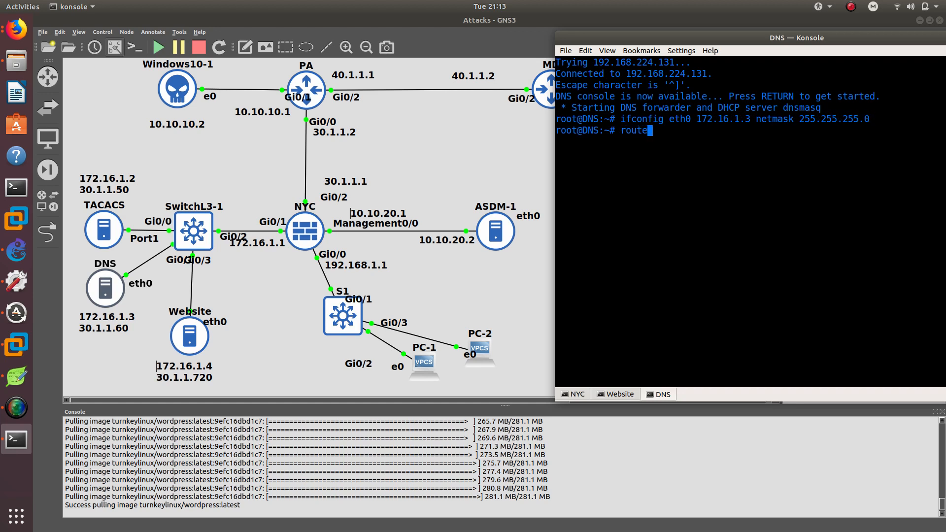
text( add default gw )
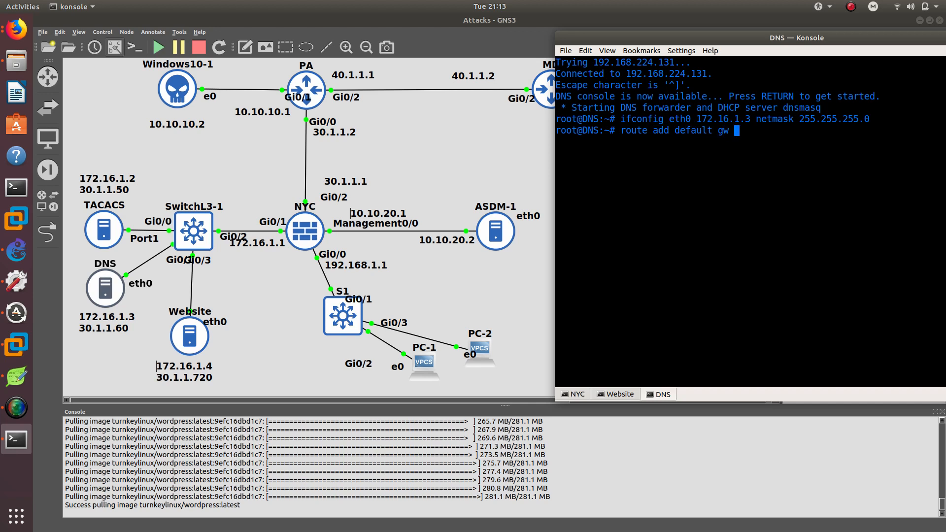
text(172.16.1.1)
key(Return)
Ping the gateway 172.16.1.1 from the DNS container, then stop the ping.
text(ping )
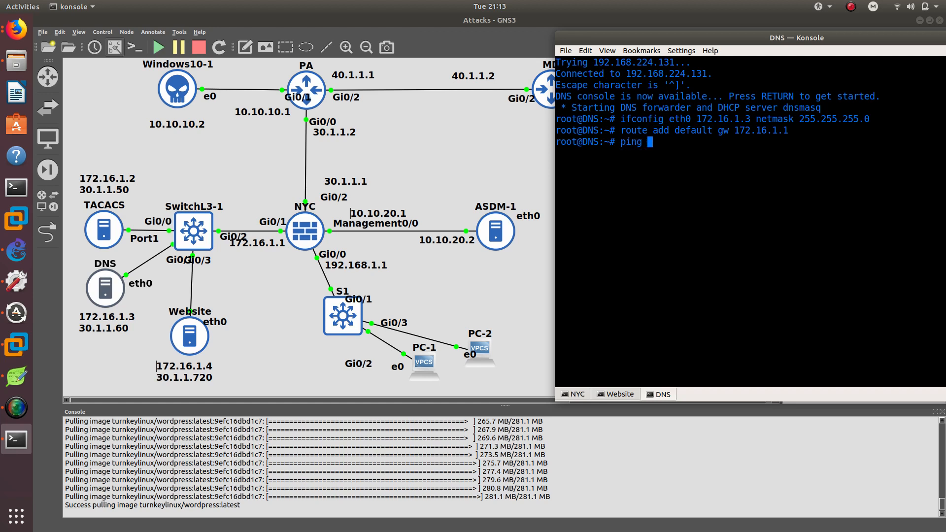
text(172.16.1.1)
key(Return)
key(ctrl+c)
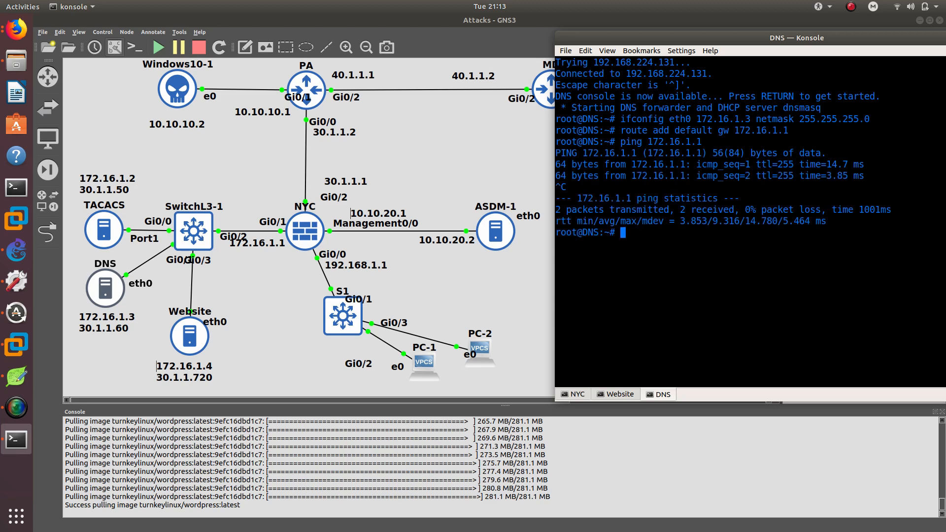
Open the TACACS server's console and log in as root with the account password.
double_click(99, 241)
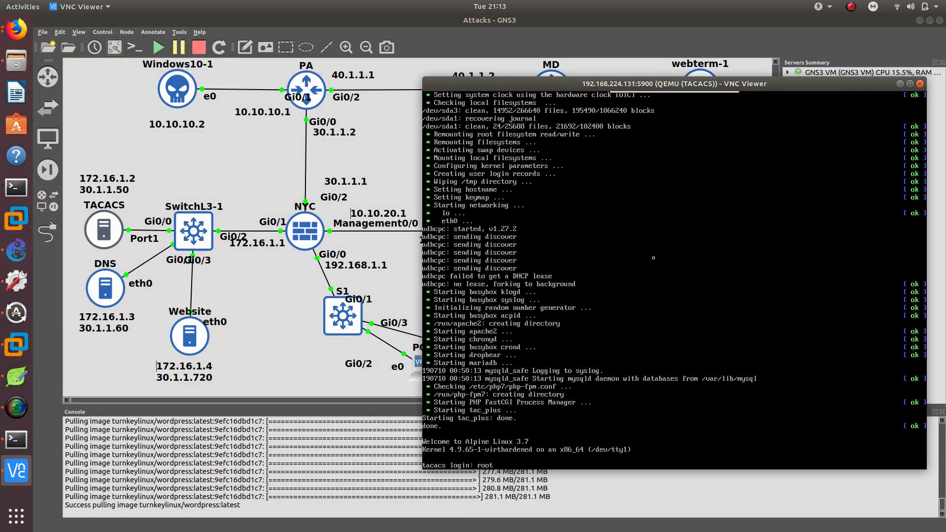
key(Return)
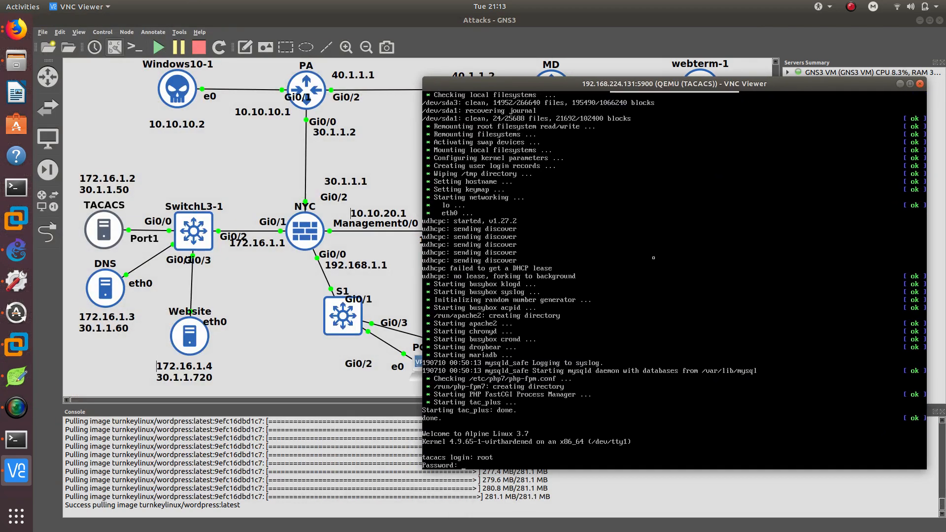
key(Return)
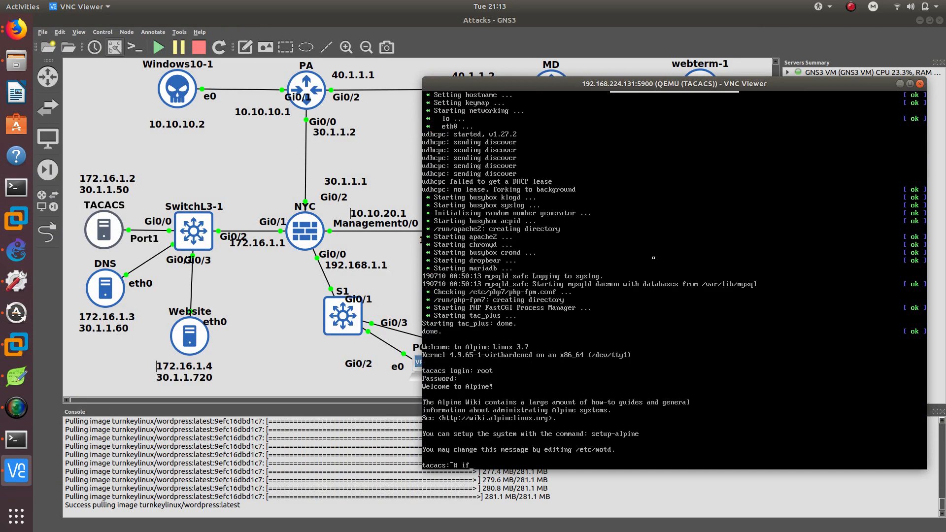
Set the TACACS server's eth0 to 172.16.1.2 with netmask 255.255.255.0.
text(ifconfig eth0 172.16.1.2 netmask 255.255.255.0)
key(Return)
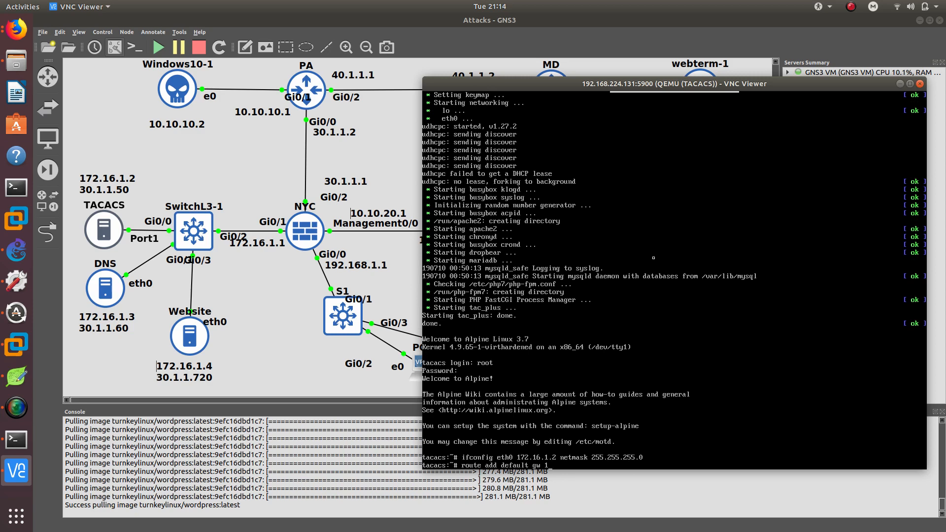
Add a default gateway route to 172.16.1.1 on the TACACS server.
text(72.16.1.1)
key(Return)
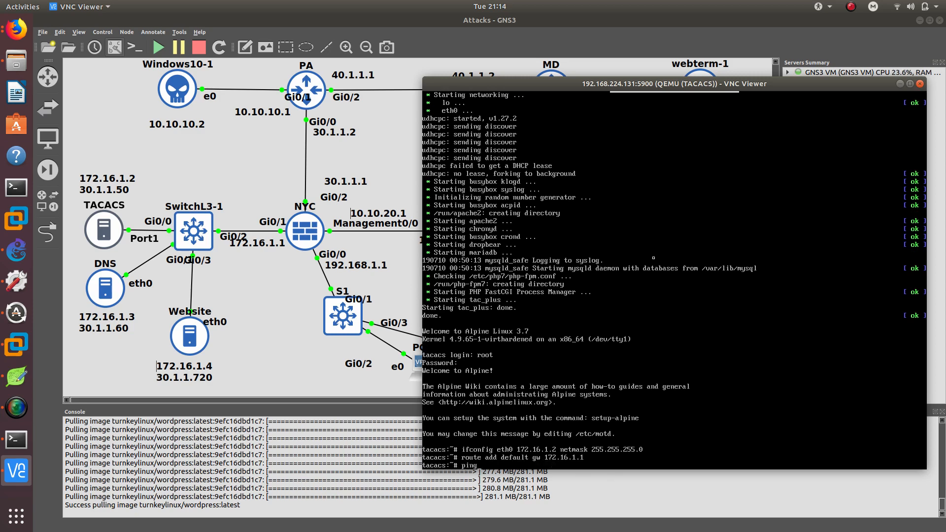
Ping 172.16.1.1 from the TACACS server, stop the ping and close its console window.
text(ping 172.16.1.1)
key(Return)
key(ctrl+c)
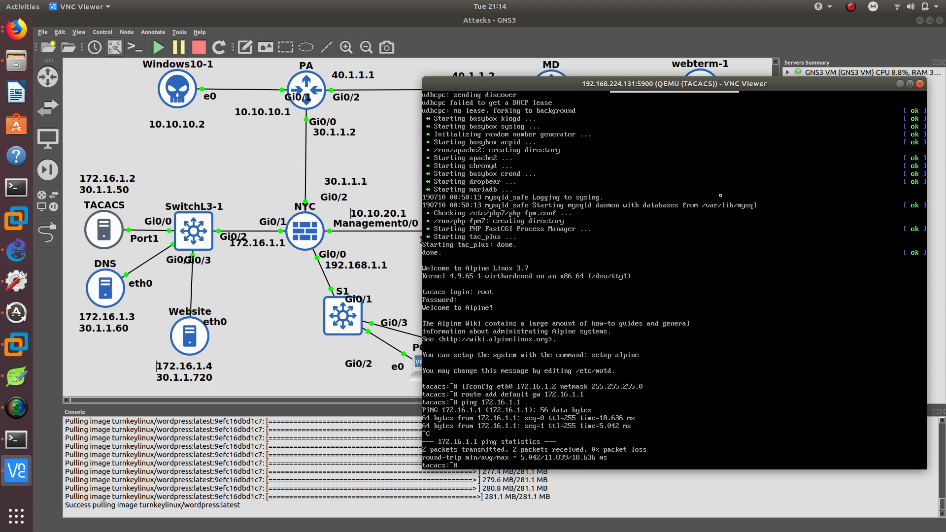
click(900, 85)
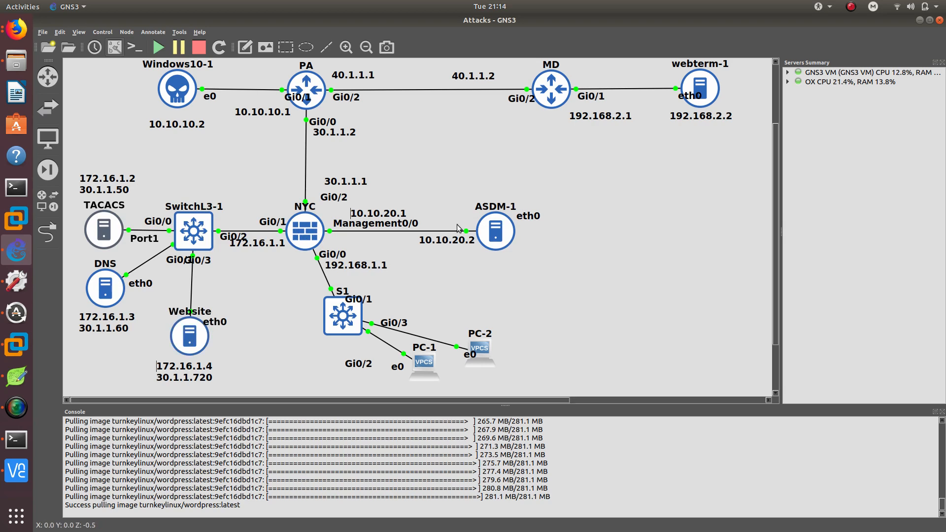
Open the ASDM-1 container's desktop and launch a terminal from its menu.
mouse_move(496, 235)
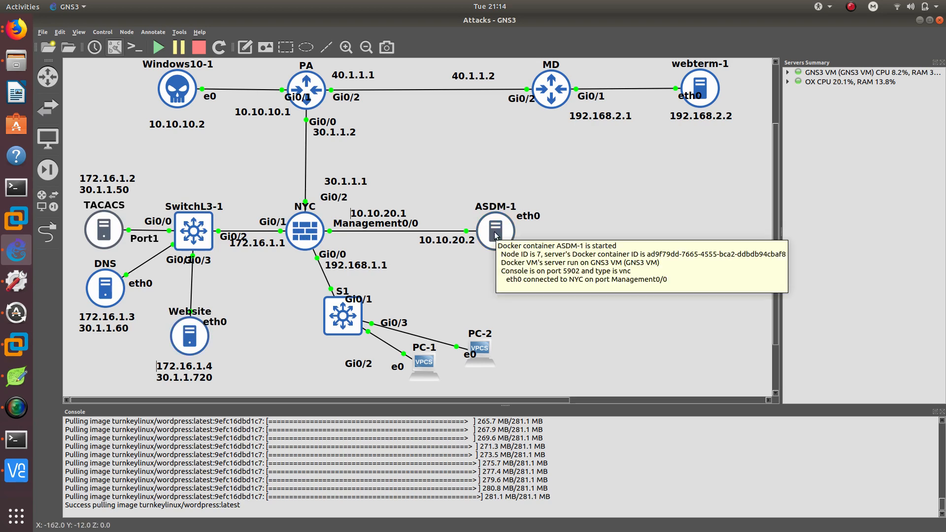
double_click(495, 239)
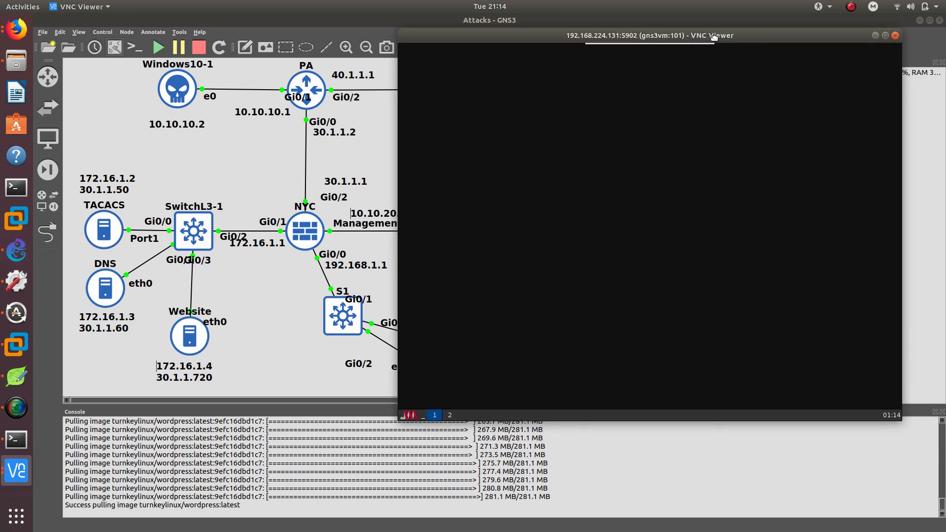
drag(720, 34, 847, 65)
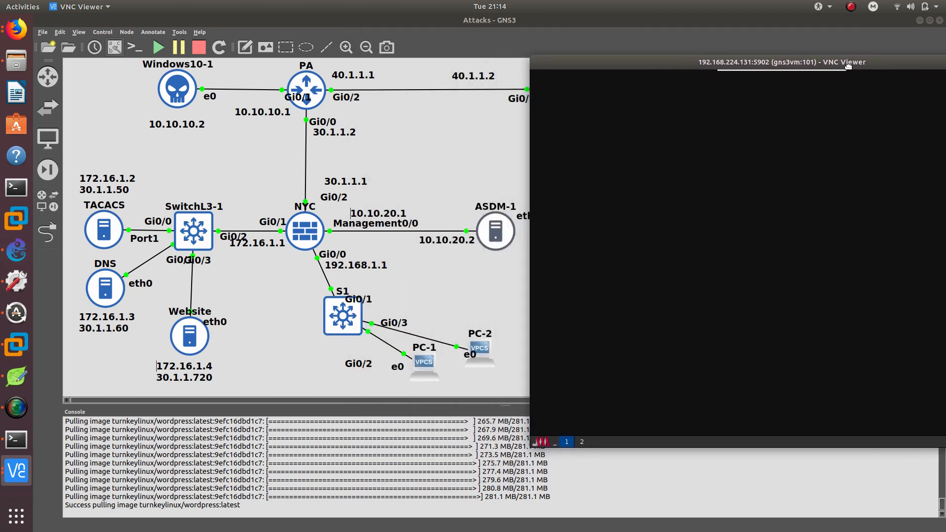
click(541, 441)
click(558, 392)
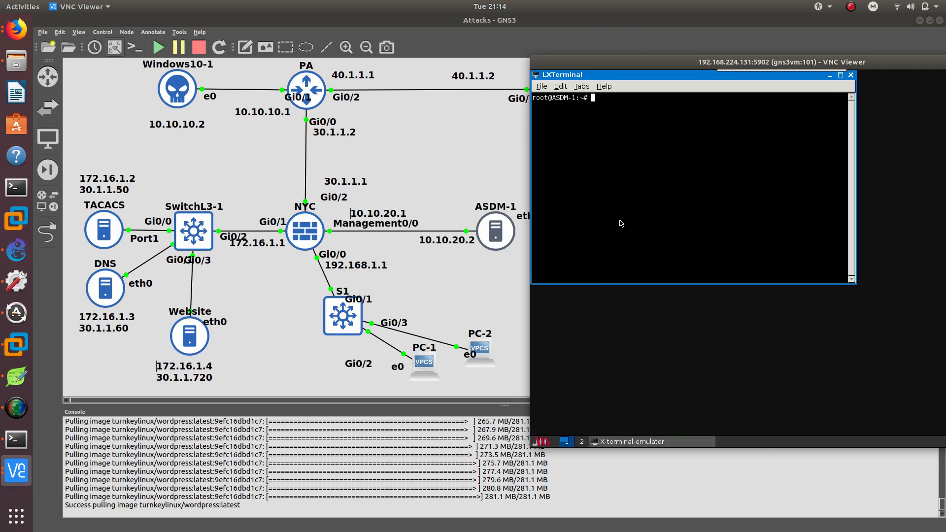
Set ASDM-1's eth0 to 10.10.20.2 with netmask 255.255.255.0.
text(ifocon)
key(BackSpace)
key(BackSpace)
key(BackSpace)
text(config eth0 10.10.20.2 net)
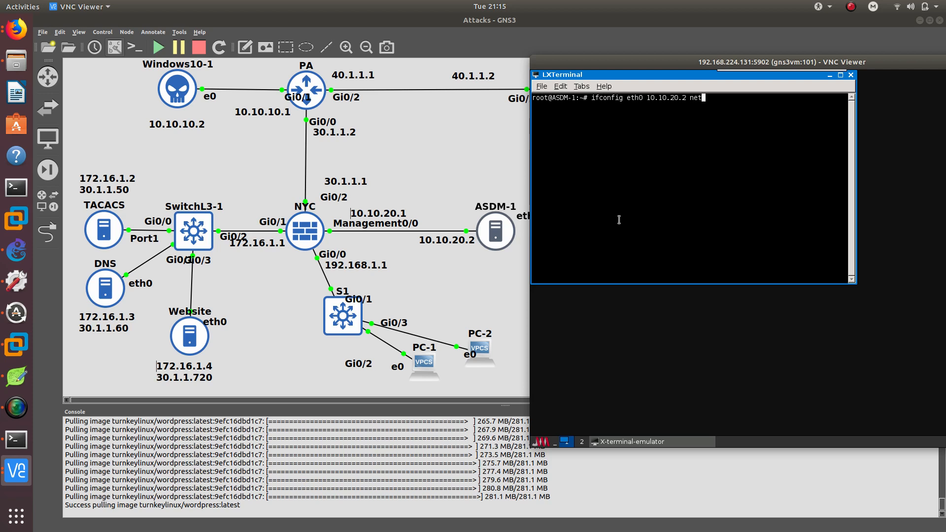
text(mask 255.255.255.0)
key(Return)
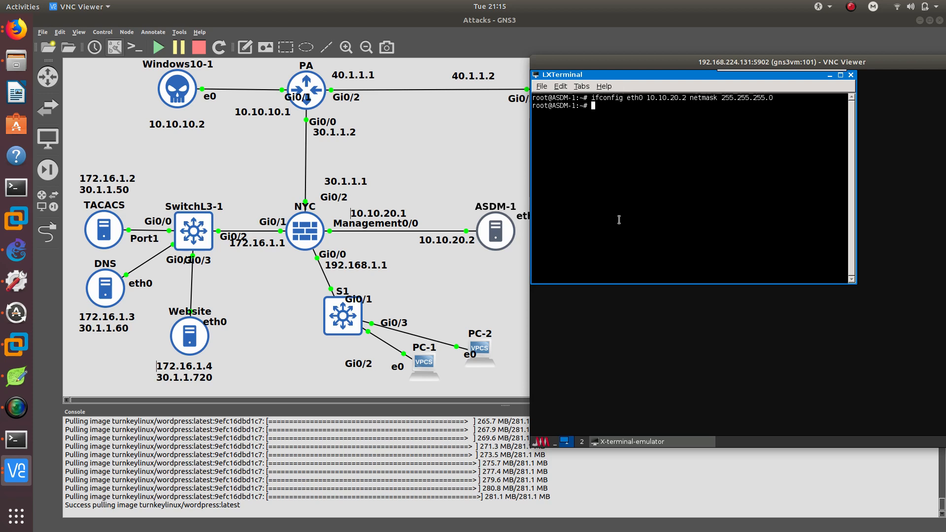
Add a default gateway route to 10.10.20.1 on ASDM-1.
text(route ad)
text(d default gw )
text(172.1)
key(BackSpace)
key(BackSpace)
key(BackSpace)
text(10.10.20.)
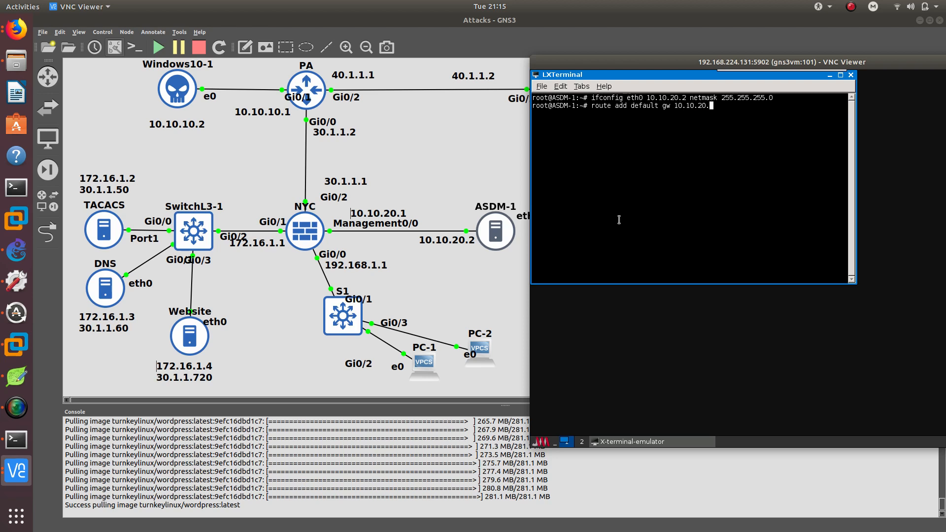
text(1)
key(Return)
Ping 10.10.20.1 from ASDM-1, stop the ping and close the terminal.
text(ping 10.10.20.1)
key(Return)
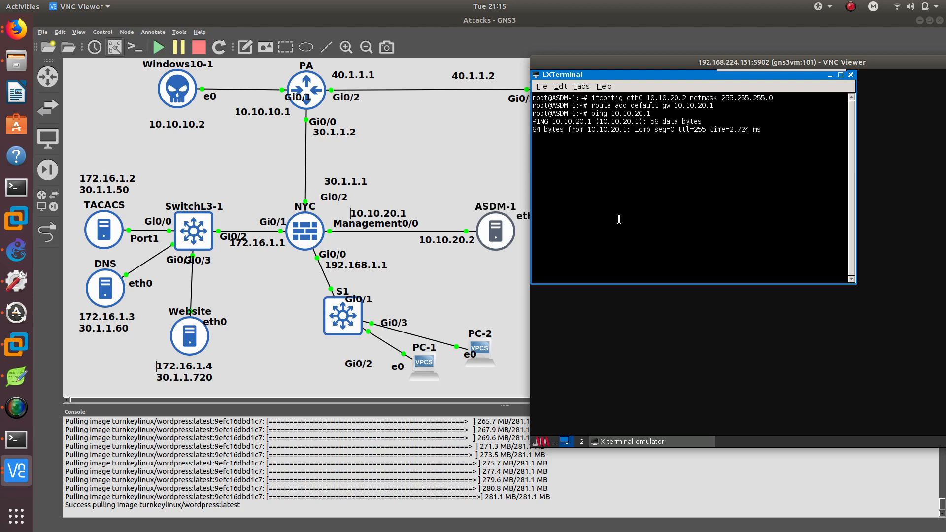
key(ctrl+c)
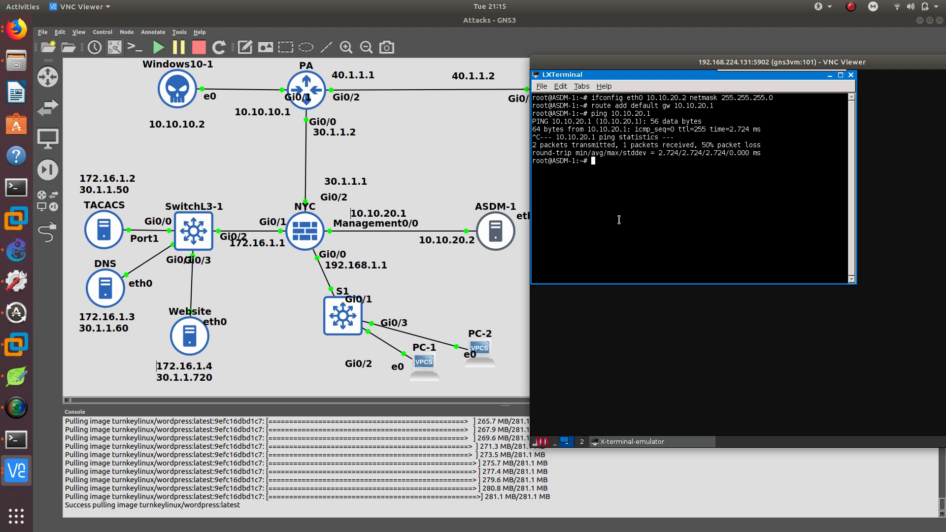
triple_click(699, 122)
double_click(692, 129)
click(851, 75)
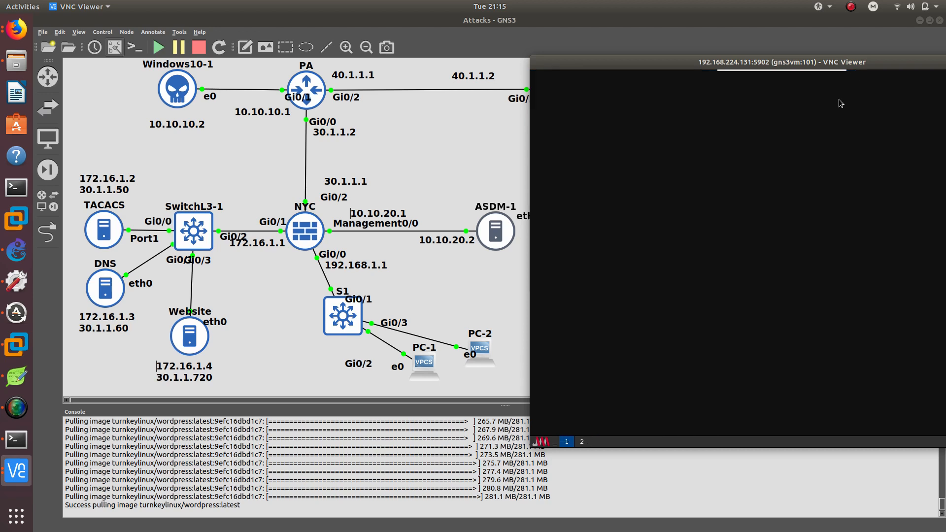
Start the ASDM Launcher and enter the firewall address 10.10.20.1.
click(544, 442)
mouse_move(565, 385)
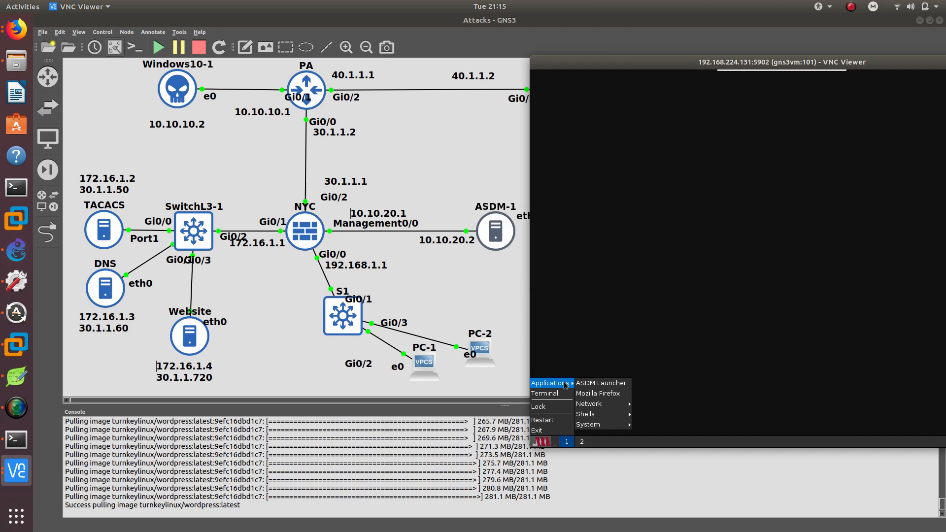
click(600, 383)
text(10.)
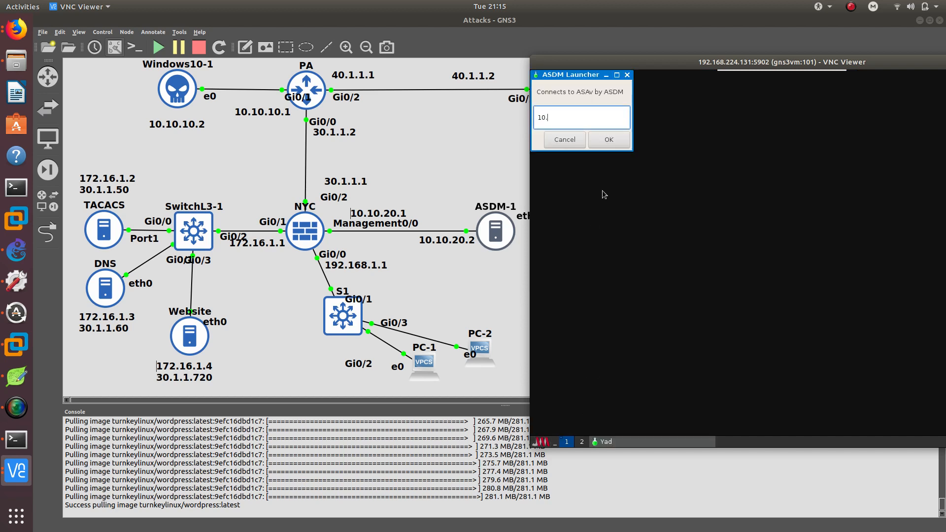
text(10.20.1)
On the NYC firewall console, create user oscar with the account password and privilege level 15.
click(16, 439)
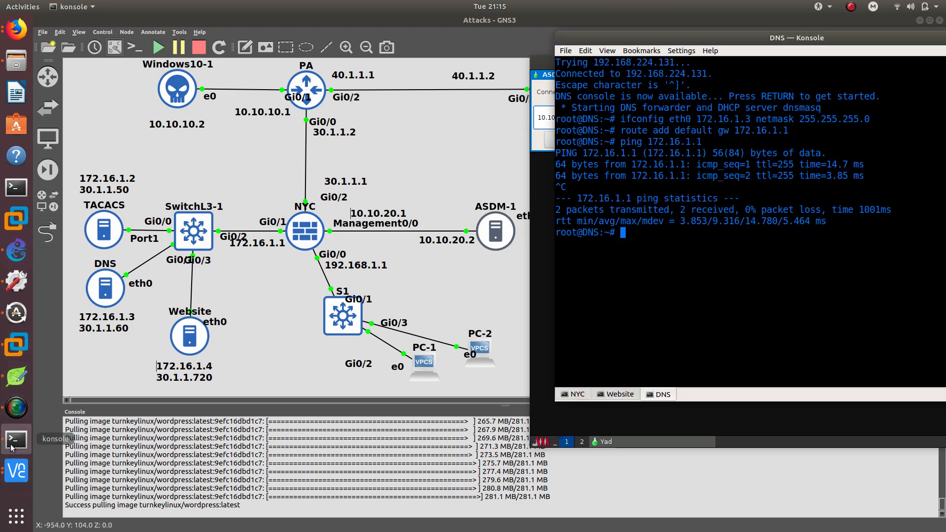
click(578, 396)
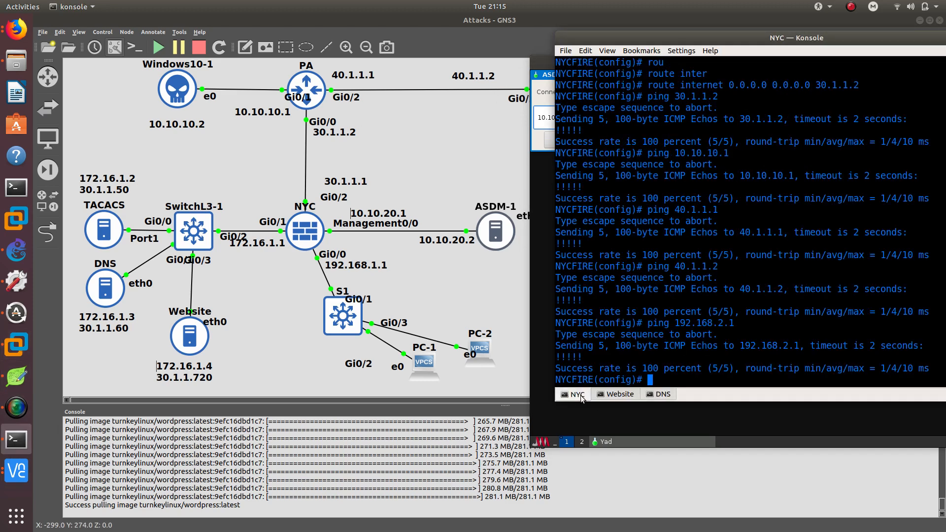
key(Return)
key(Return)
key(Return)
key(Return)
key(Return)
key(Return)
key(Return)
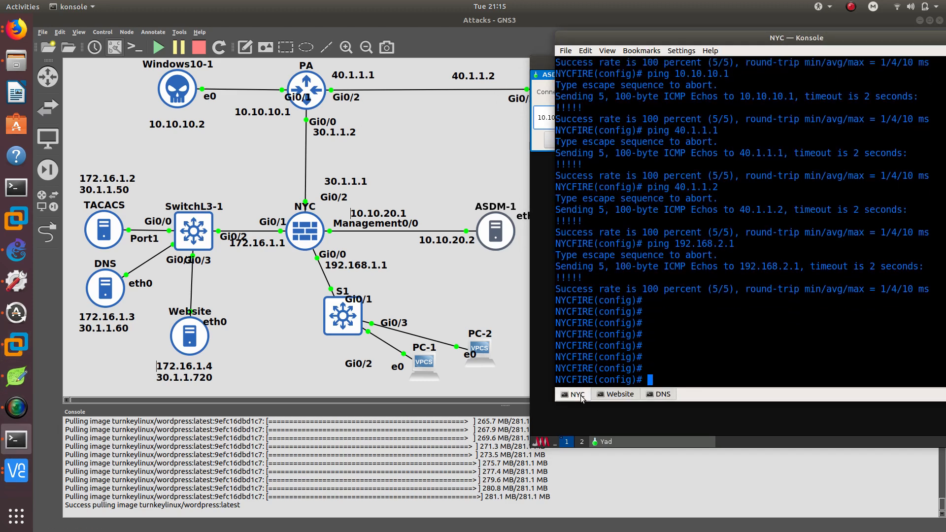
key(Tab)
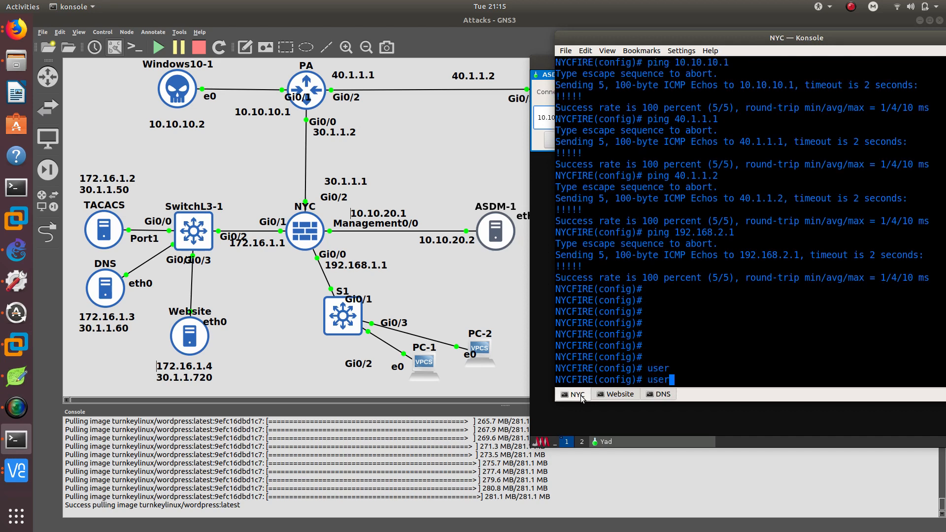
key(Tab)
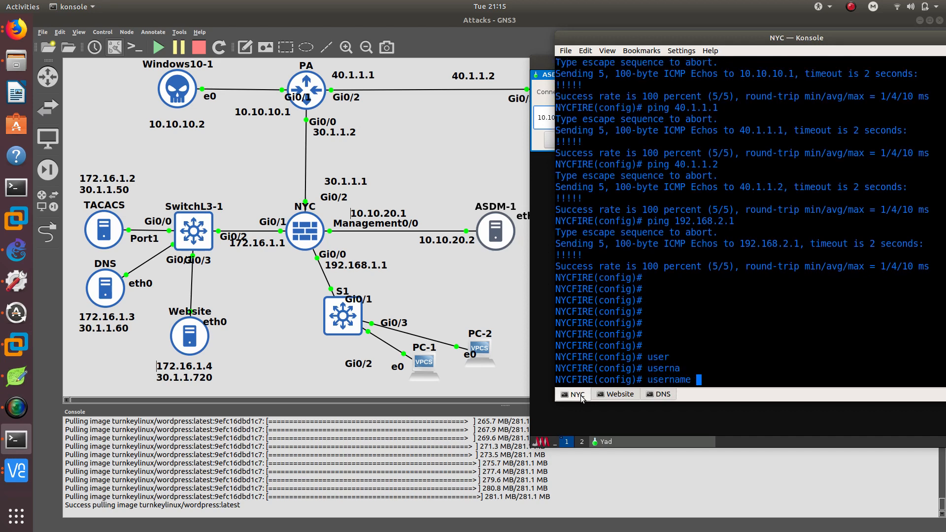
key(Tab)
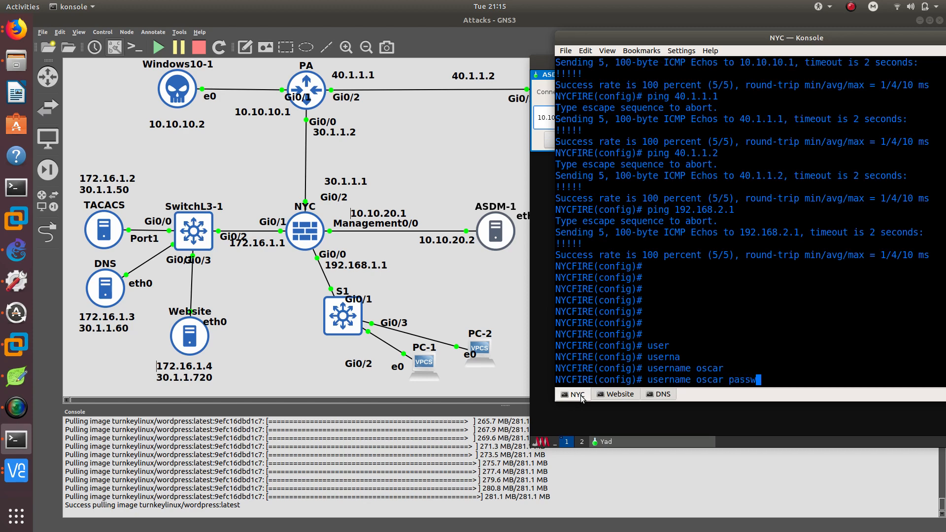
key(Tab)
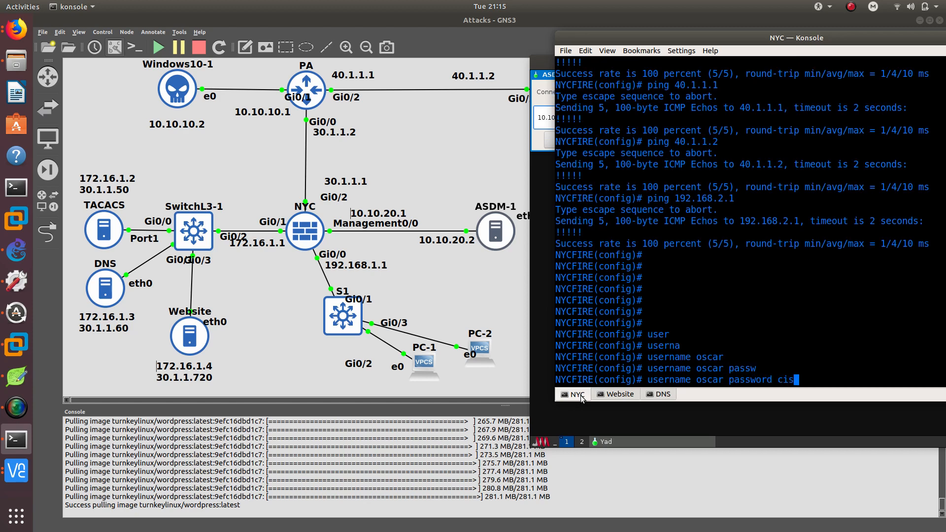
key(Tab)
key(Return)
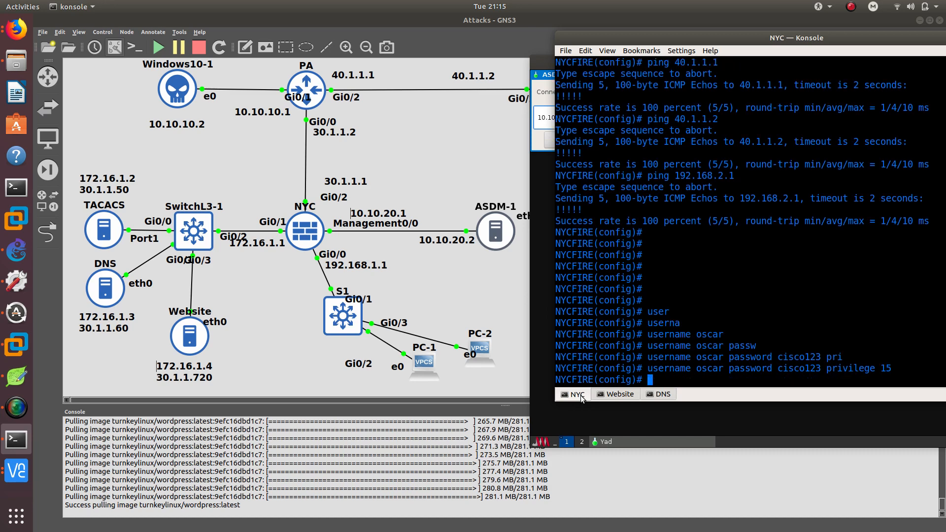
Leave configuration mode and save the firewall's running configuration.
text(end)
key(Return)
text(wr)
key(Return)
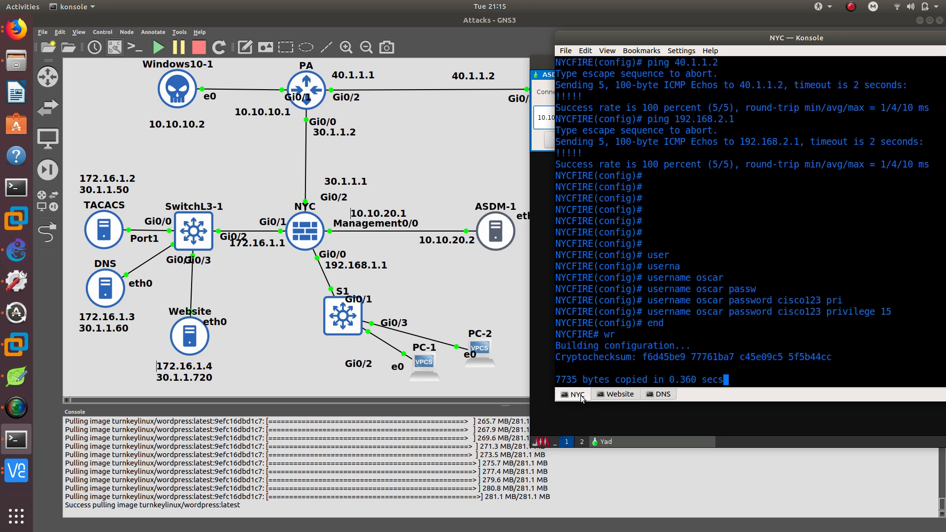
Connect the ASDM Launcher to 10.10.20.1, always trust the firewall's certificate, and log in as oscar.
click(602, 442)
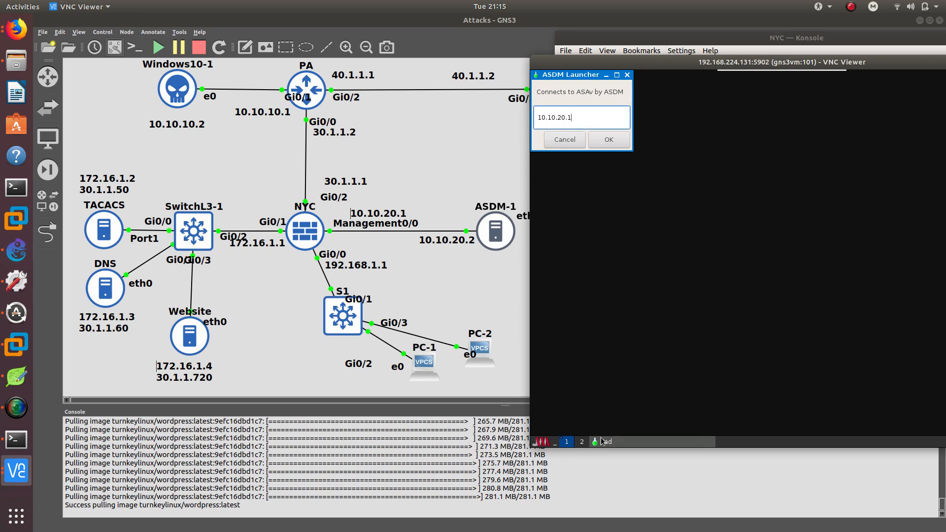
triple_click(554, 115)
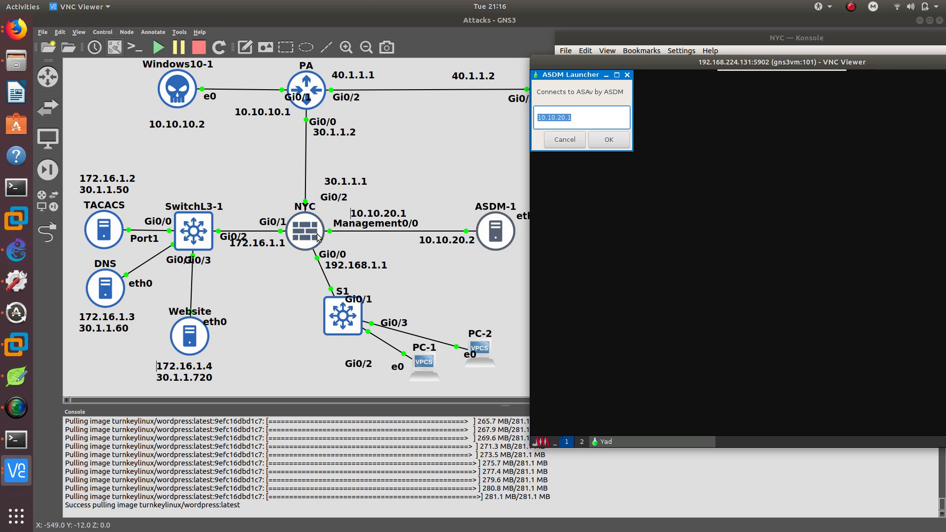
click(605, 139)
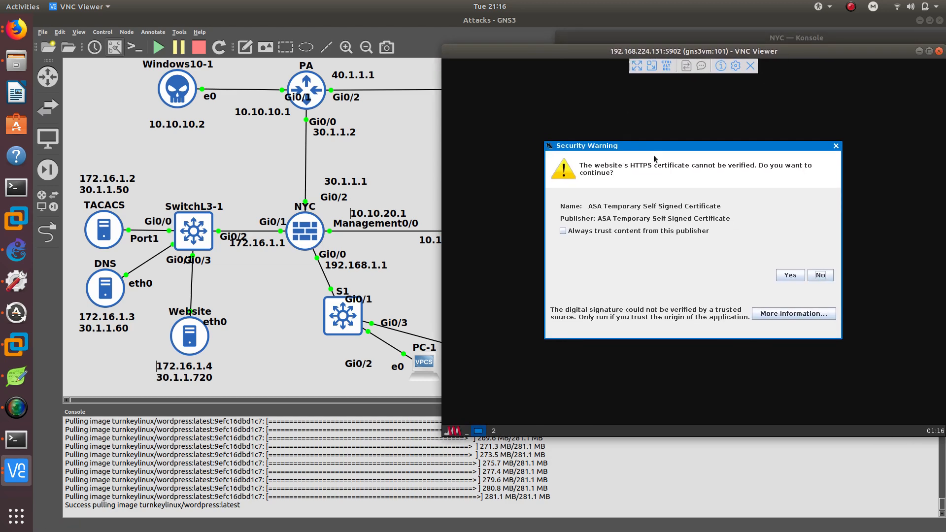
click(595, 231)
click(790, 275)
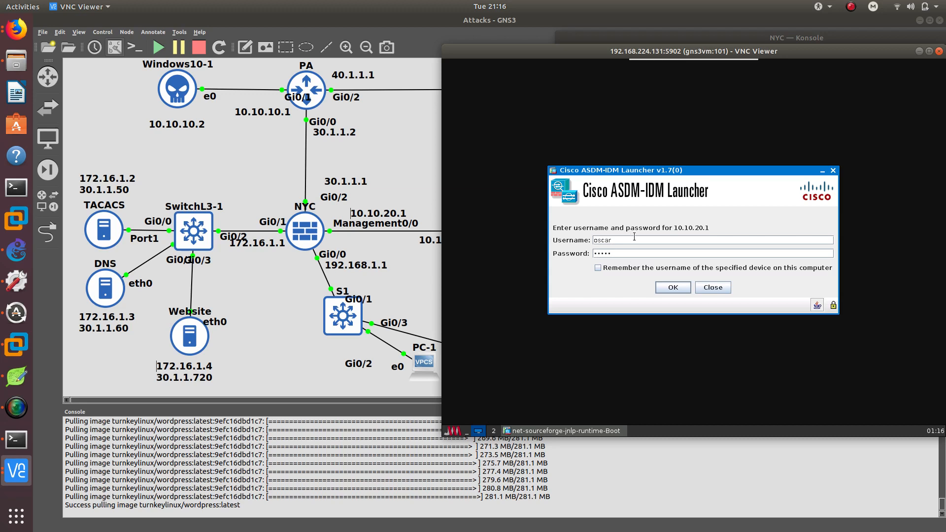
key(Return)
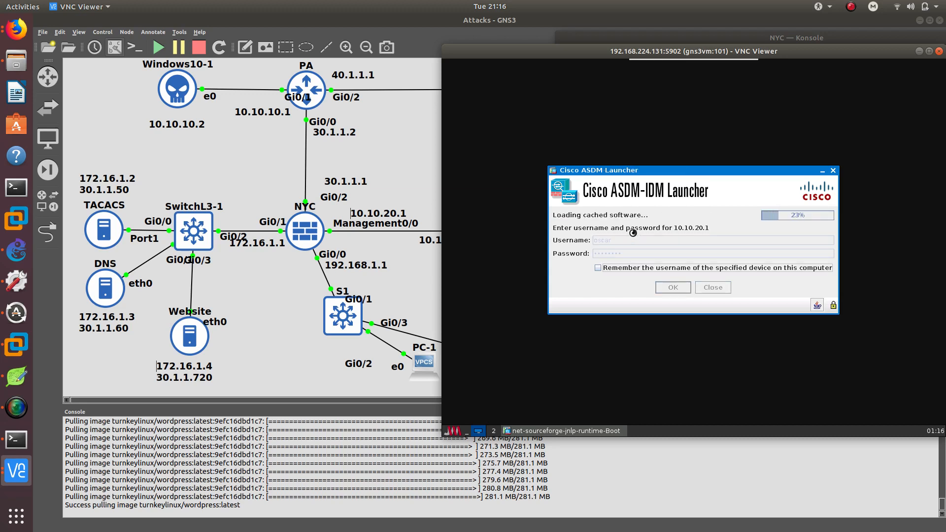
Enable the DHCP server on the inside interface with pool 192.168.1.5 to 192.168.1.100 and DNS server 172.16.1.3.
drag(473, 56, 515, 54)
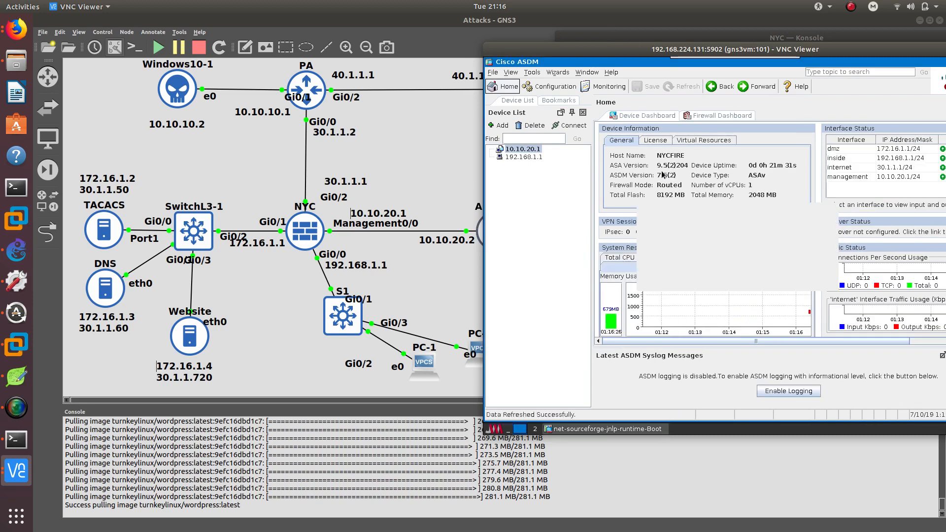
mouse_move(624, 50)
mouse_down()
mouse_move(589, 83)
mouse_move(666, 87)
mouse_move(639, 45)
mouse_move(636, 57)
mouse_up()
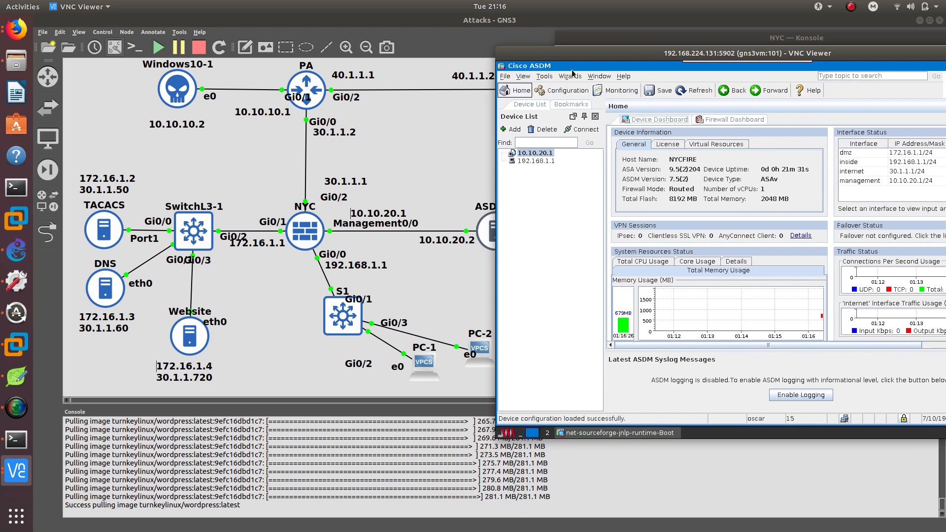
click(565, 93)
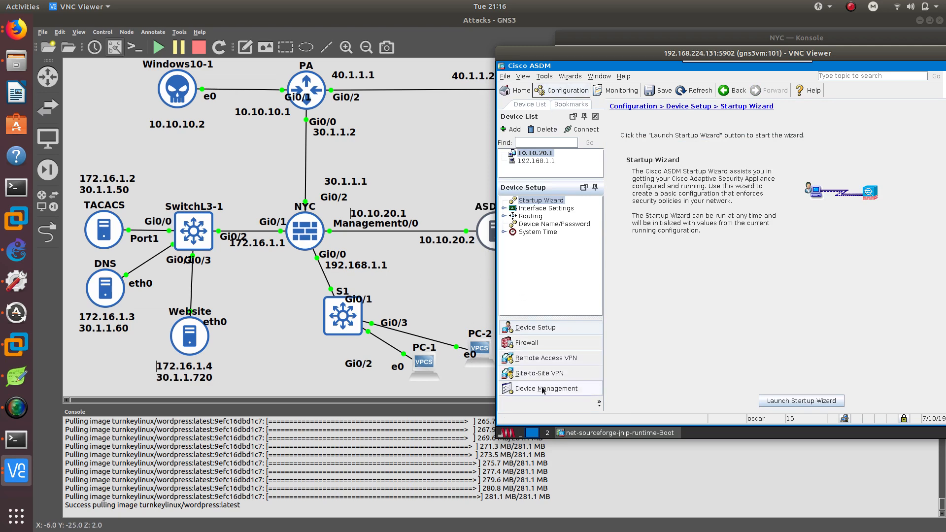
click(522, 389)
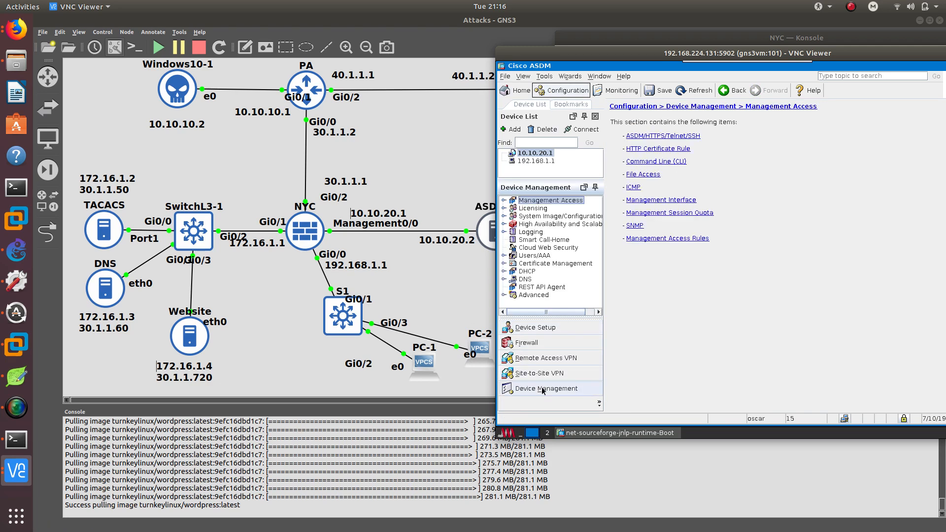
click(535, 272)
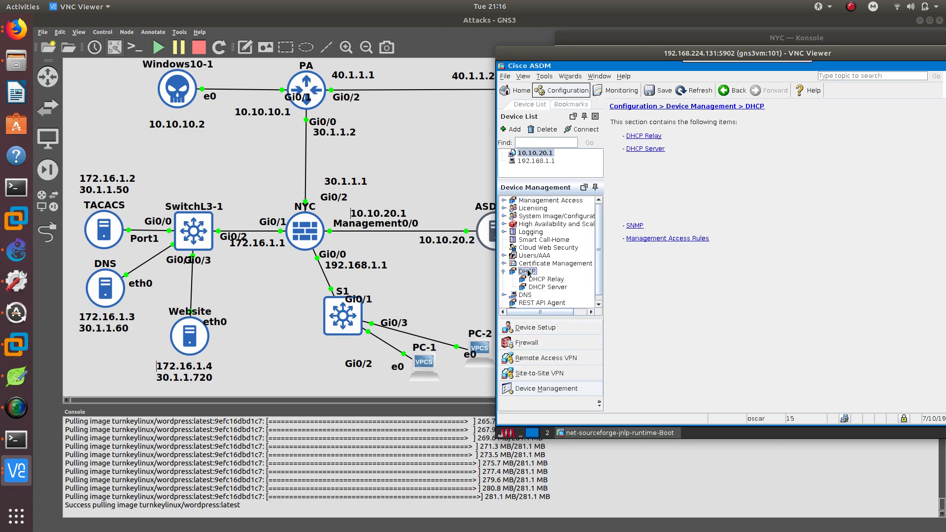
click(542, 287)
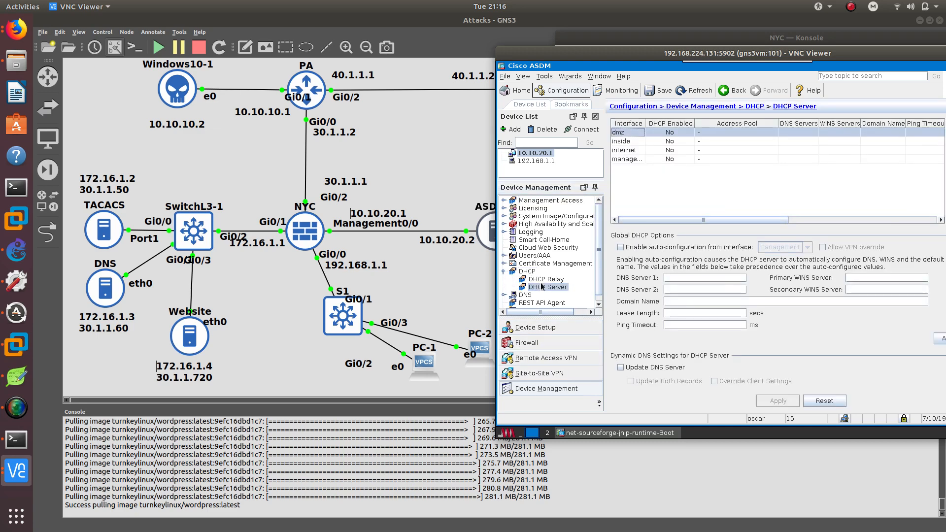
click(671, 149)
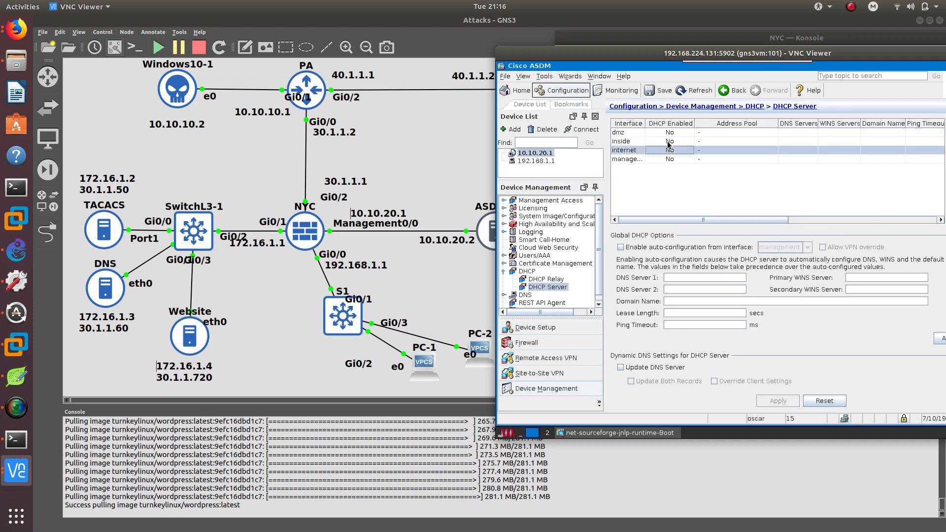
click(646, 142)
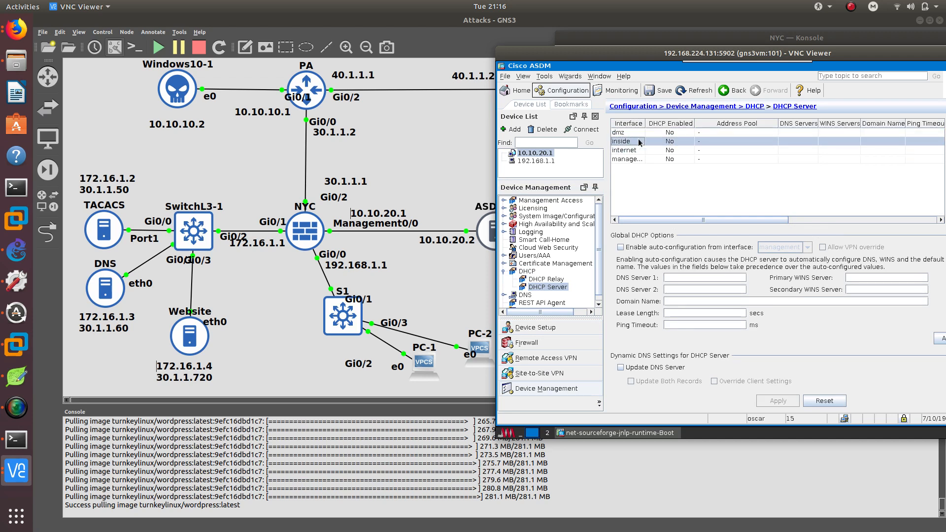
double_click(639, 142)
click(648, 149)
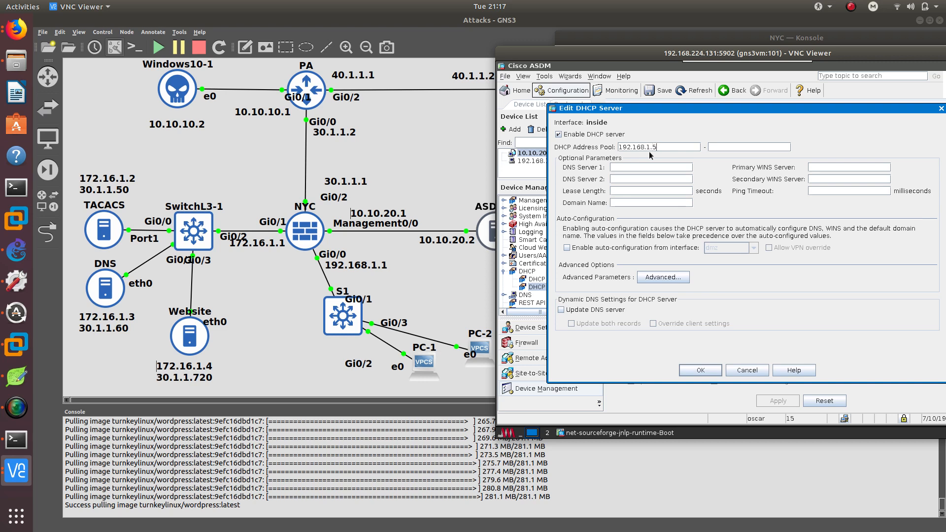
key(Tab)
text(192.168.1.100)
key(Left)
key(ctrl+a)
text(1)
click(708, 372)
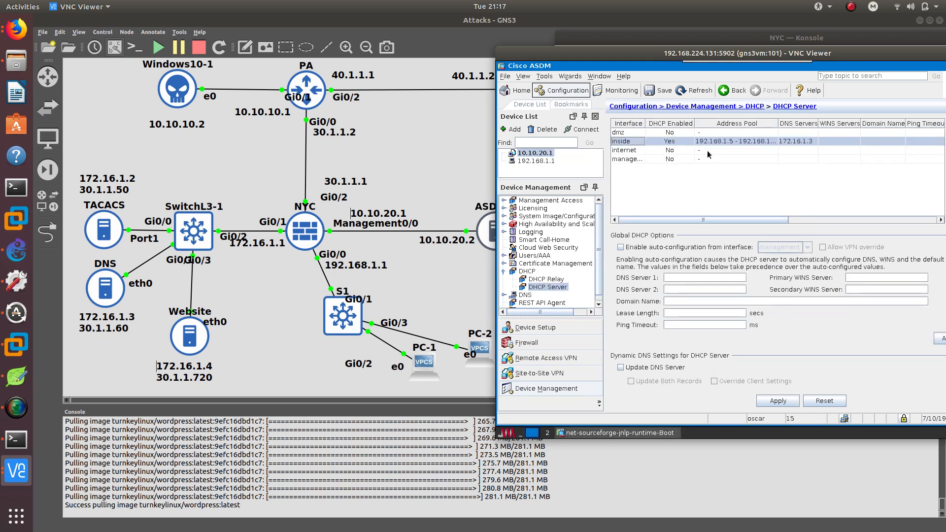
Apply the DHCP settings to the firewall and save the configuration to flash.
click(782, 401)
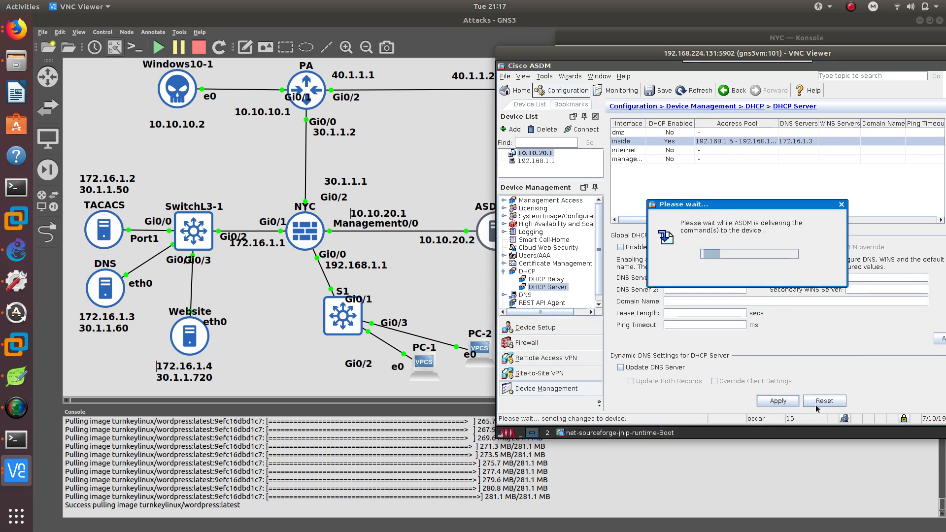
click(858, 419)
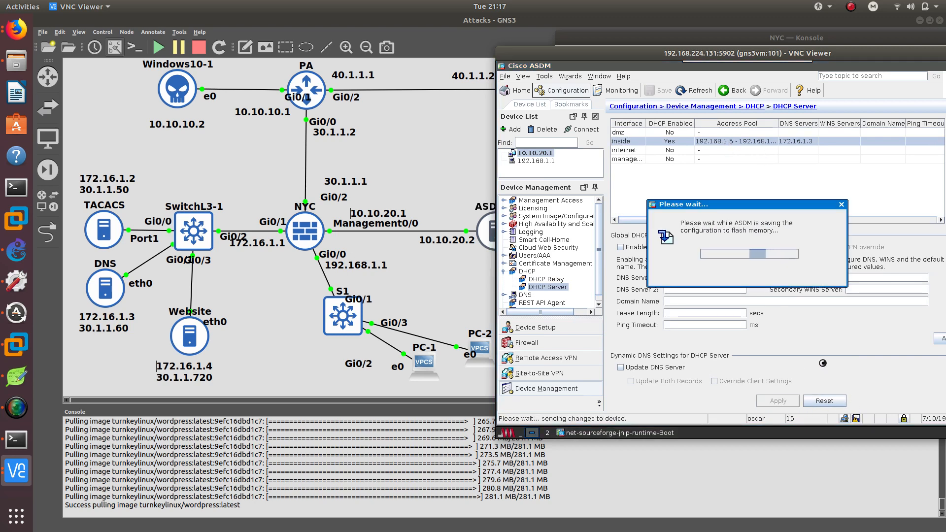
Open the PC-2 console and request an address via DHCP.
drag(646, 63, 677, 61)
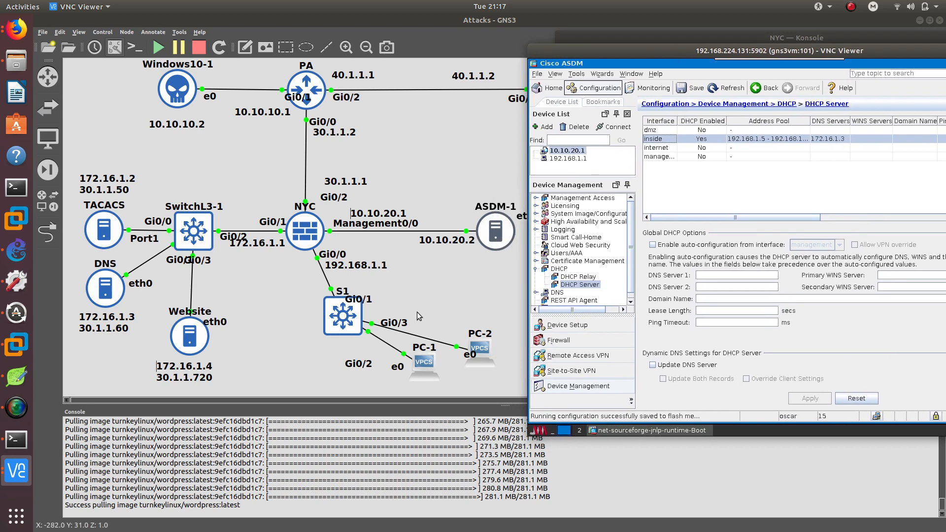
click(431, 364)
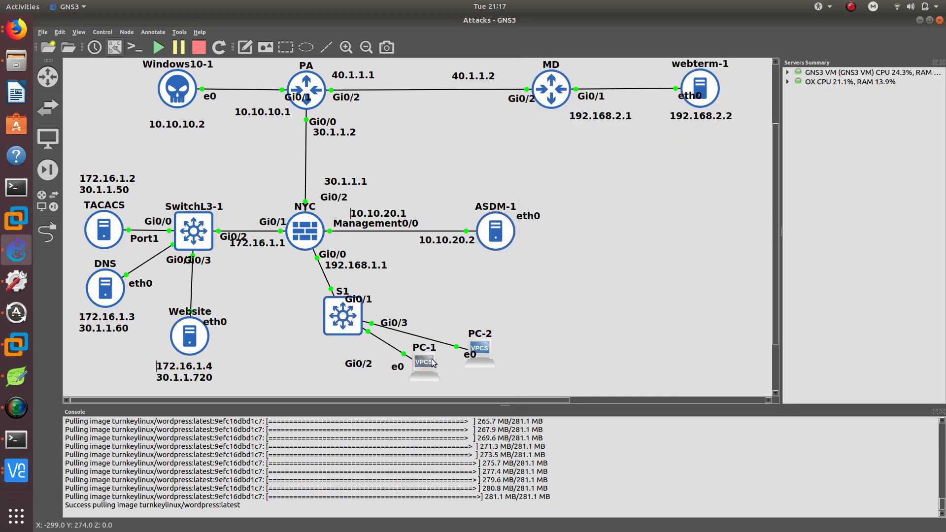
click(16, 439)
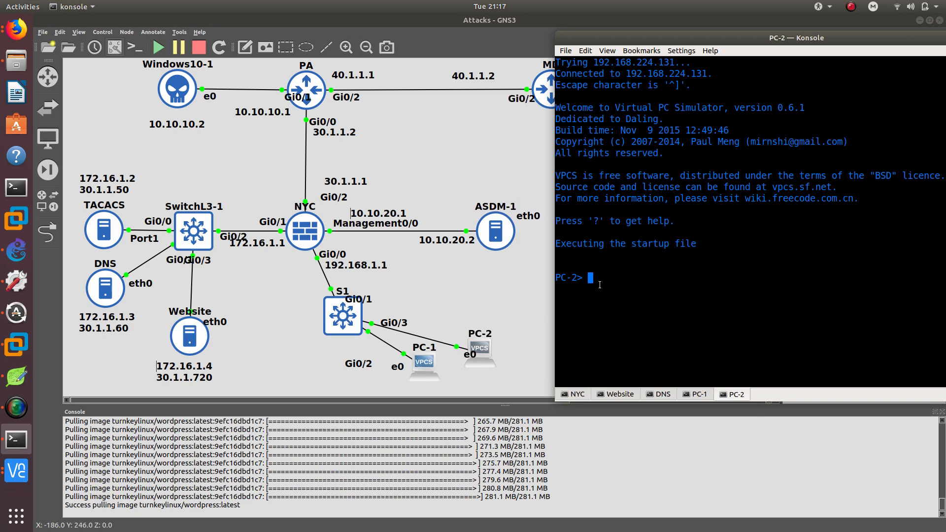
text(ip dh)
key(Return)
Request an address via DHCP on PC-1.
click(695, 395)
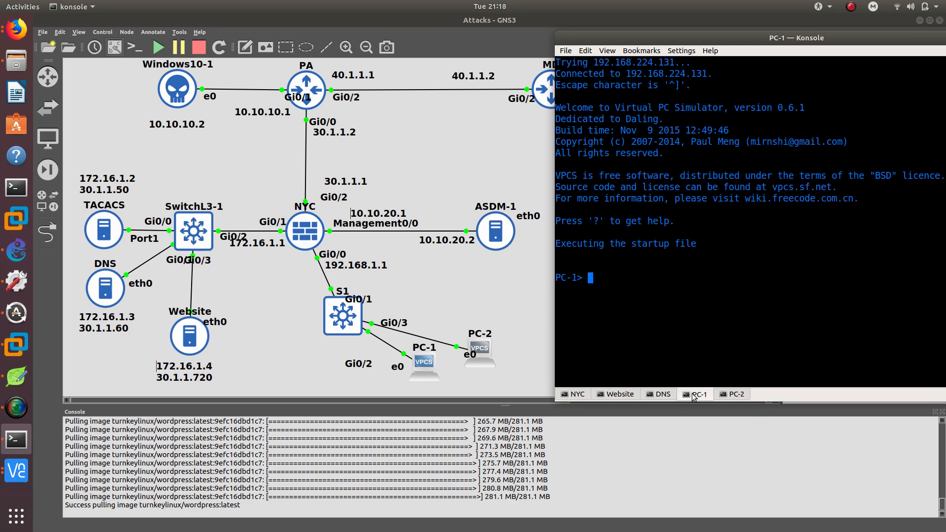
text(ip dhcp)
key(Return)
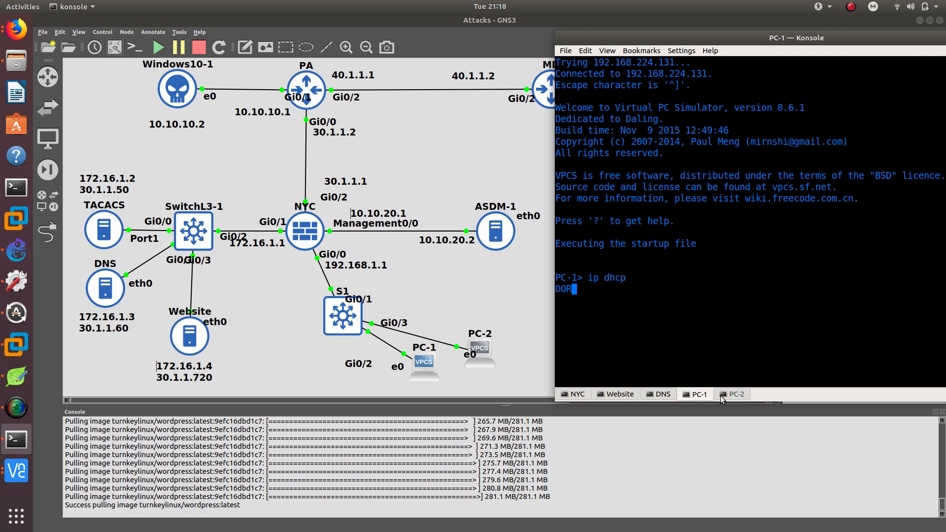
Check the leased addresses on both PCs and ping the gateway 192.168.1.1 from PC-1.
click(724, 395)
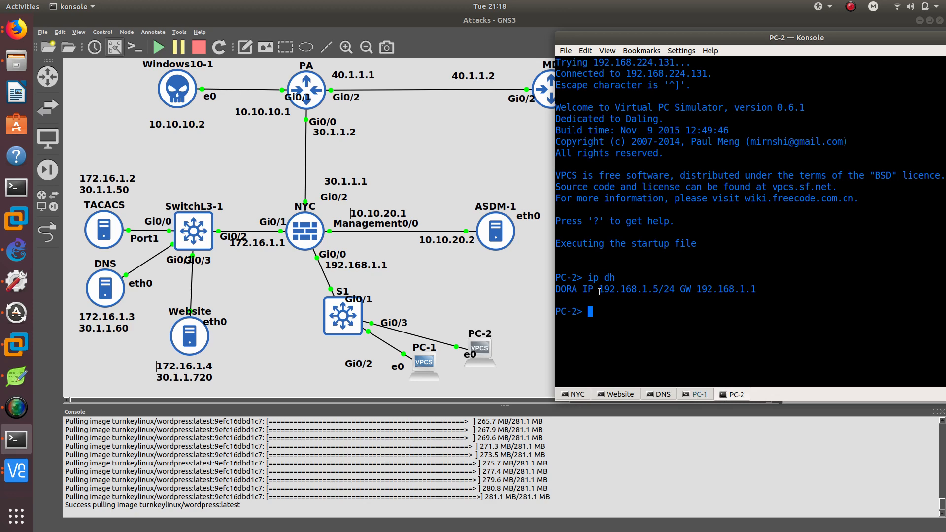
drag(599, 291, 664, 288)
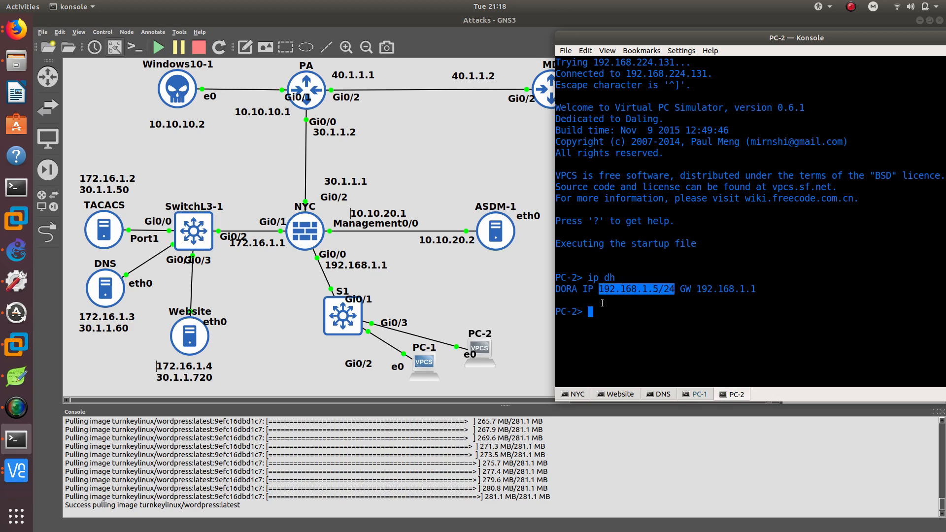
click(700, 395)
drag(601, 290, 669, 294)
click(620, 305)
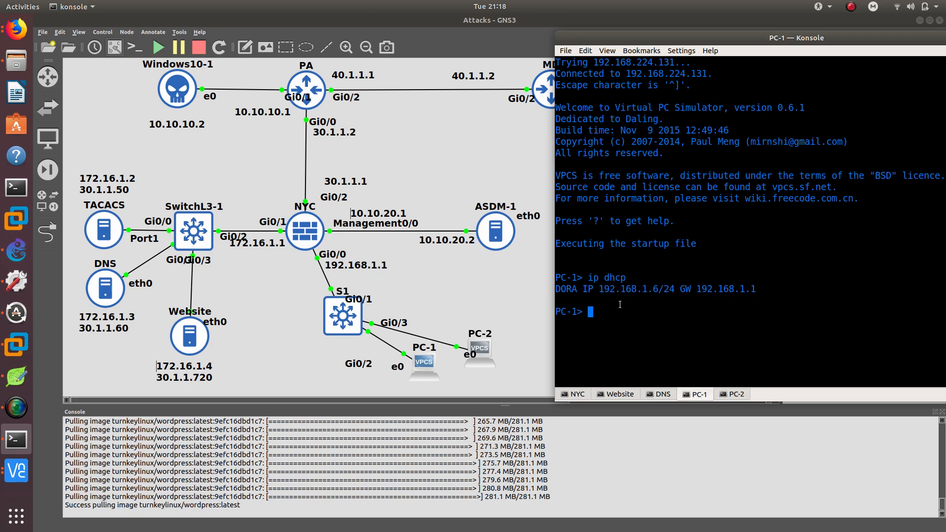
text(ping 192.168.1.1)
key(Return)
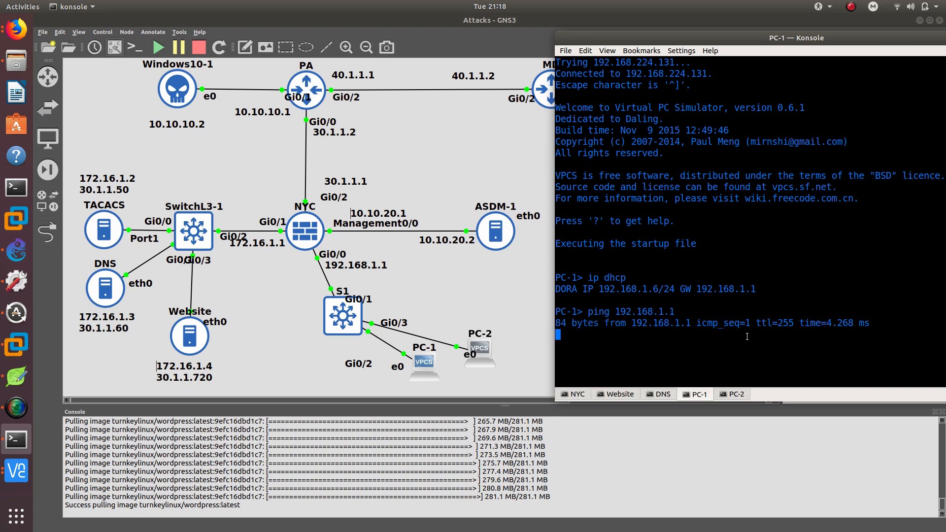
Ping the gateway 192.168.1.1 from PC-2 and return to the ASDM window.
click(731, 394)
text(ping)
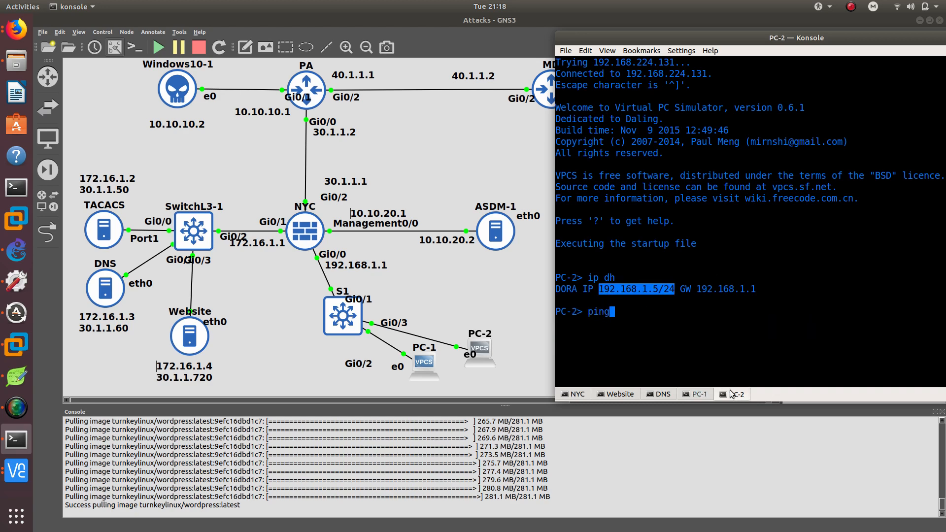
text( 192.168.1.1)
key(Return)
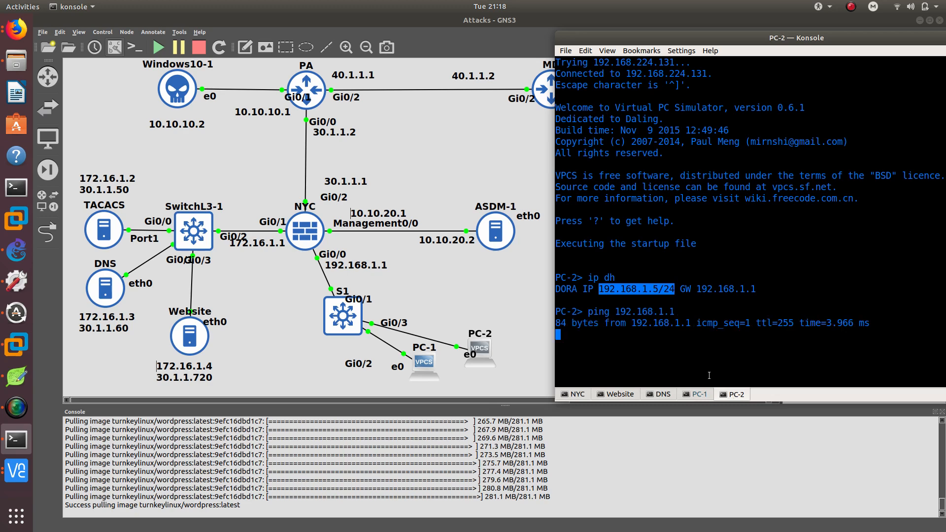
click(698, 395)
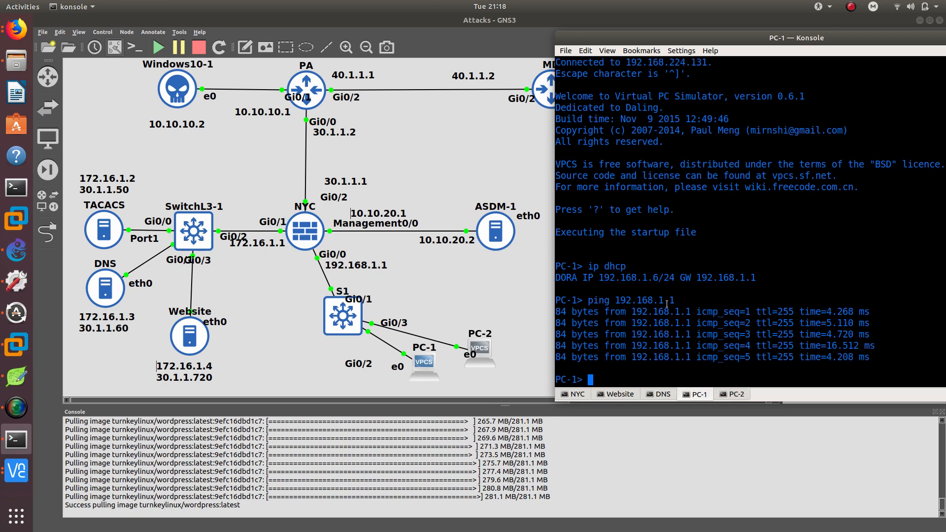
click(735, 397)
scroll(673, 333, down, 5)
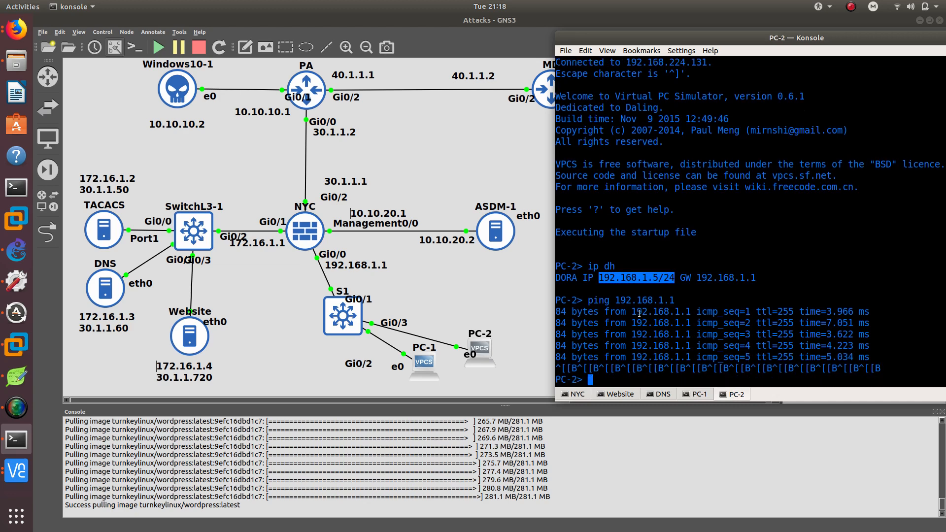
click(17, 471)
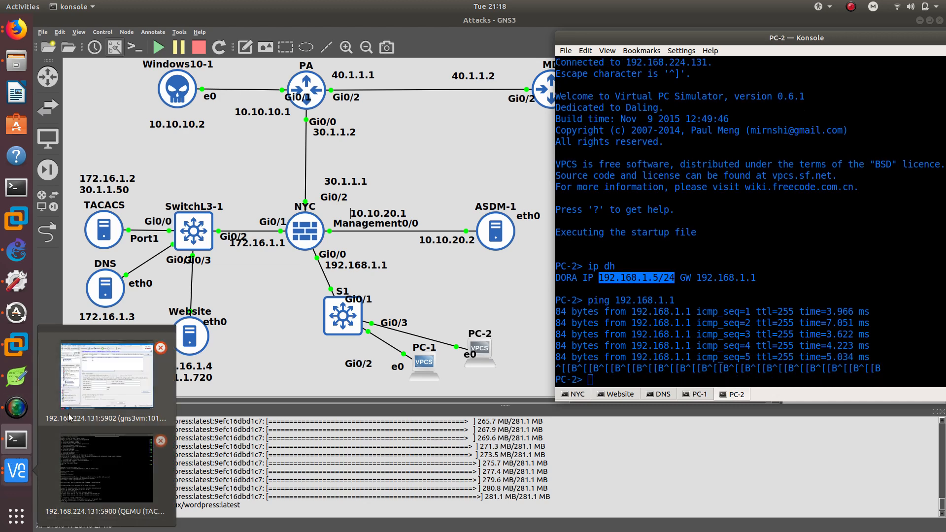
click(109, 390)
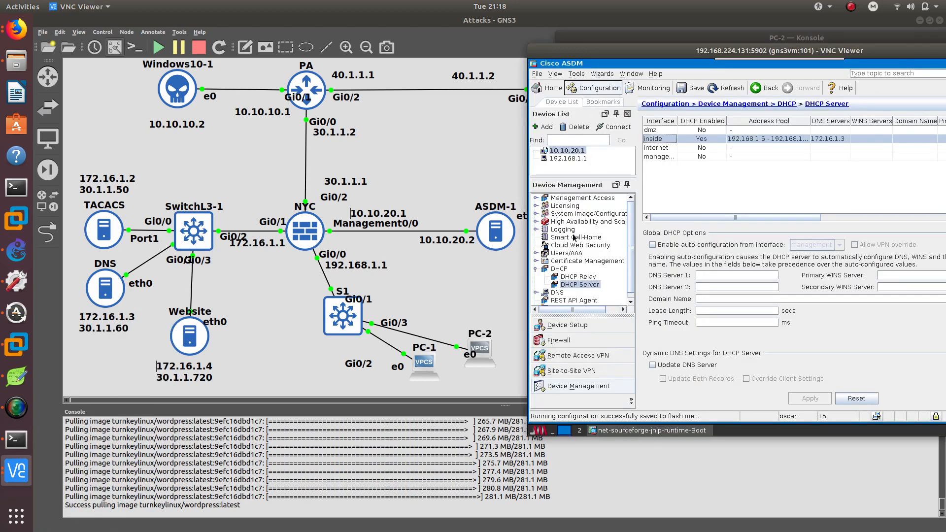
Open the firewall's network objects and add a host object PA_ROUTER with IP address 30.1.1.1.
click(555, 340)
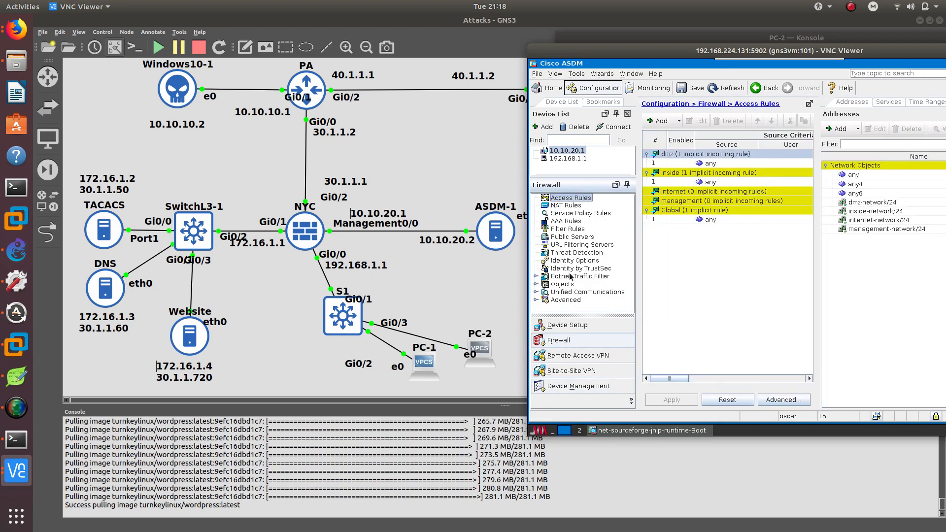
click(562, 284)
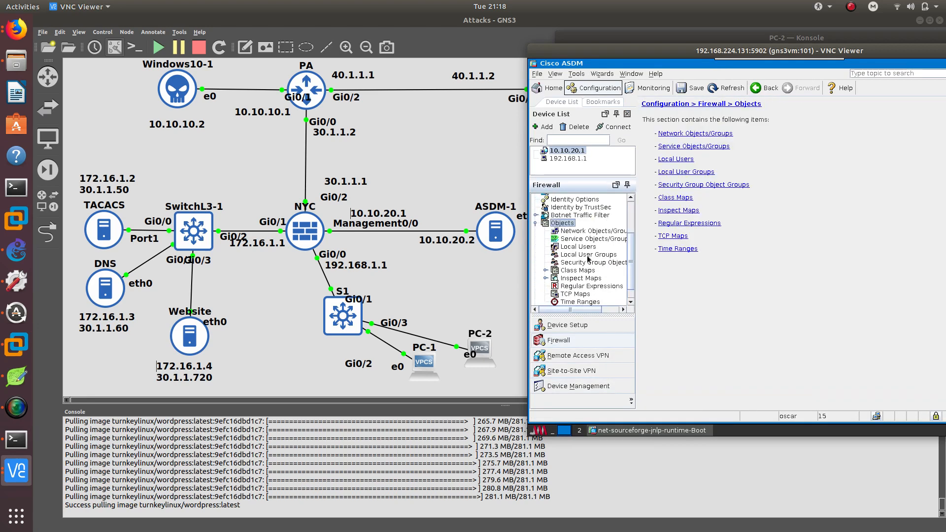
click(567, 233)
click(659, 124)
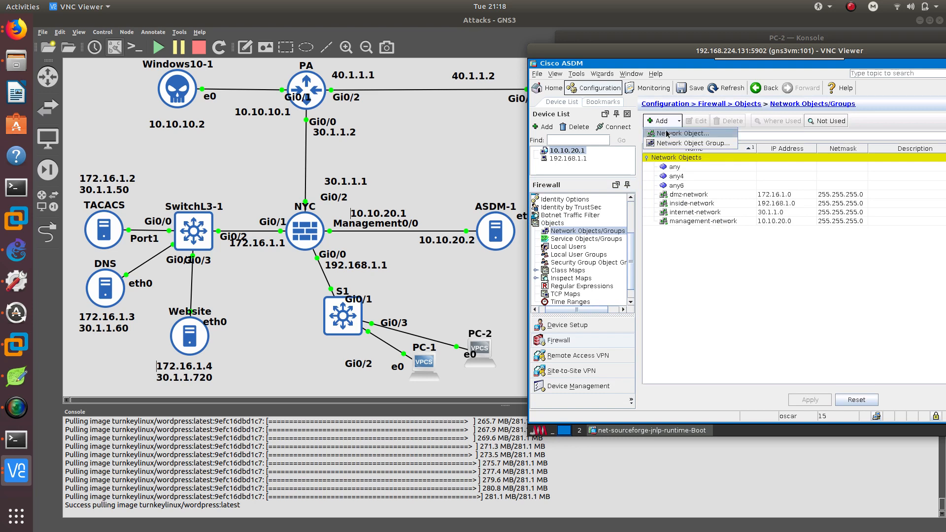
click(667, 134)
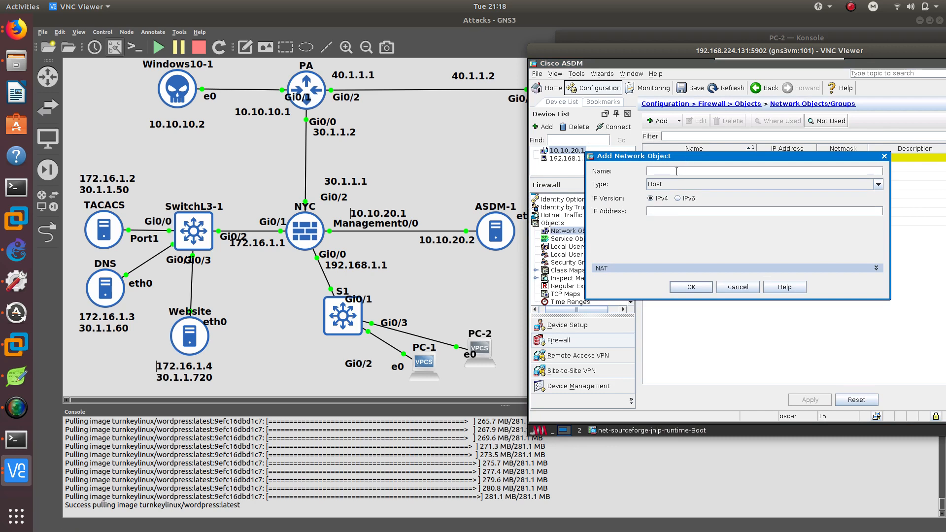
text(PA_ROUTER)
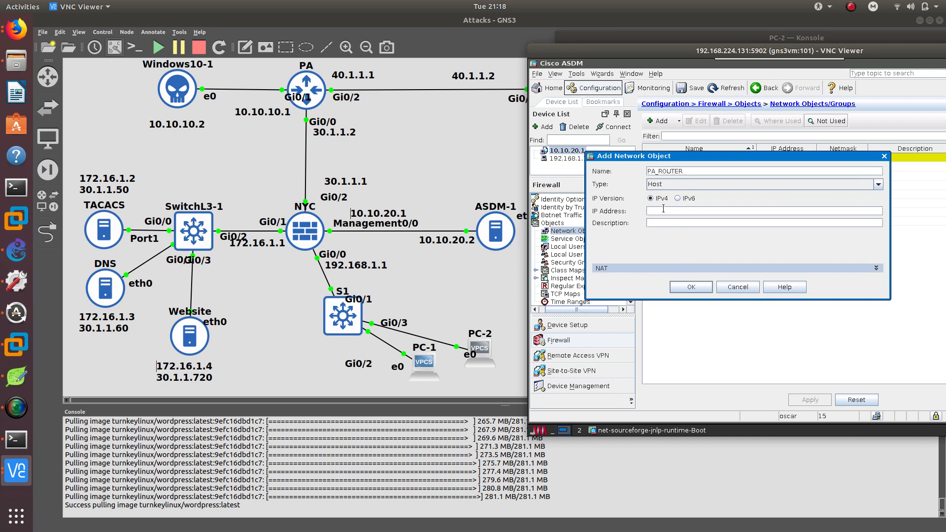
click(663, 209)
text(20)
text(30.1.1.1)
click(692, 288)
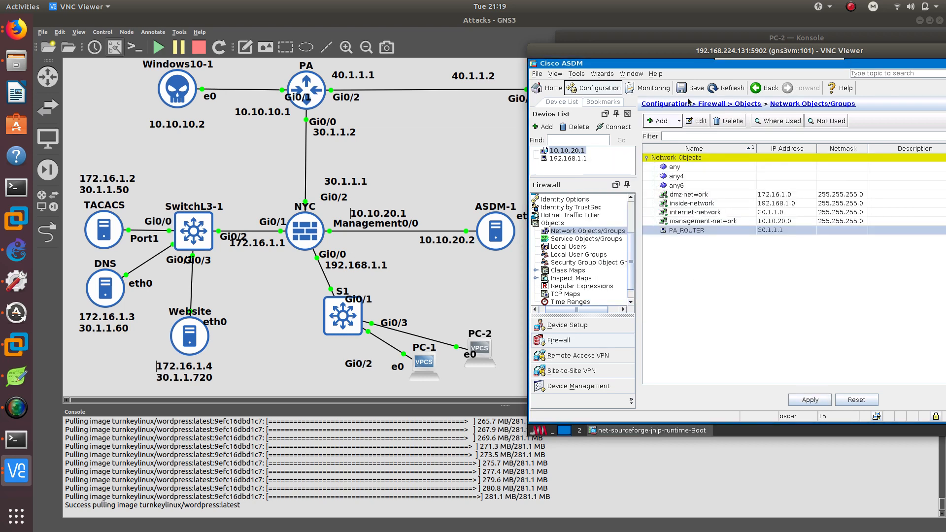
Add a network object PA_INSIDE for network 10.10.10.0 with netmask 255.255.255.0.
click(671, 122)
click(672, 132)
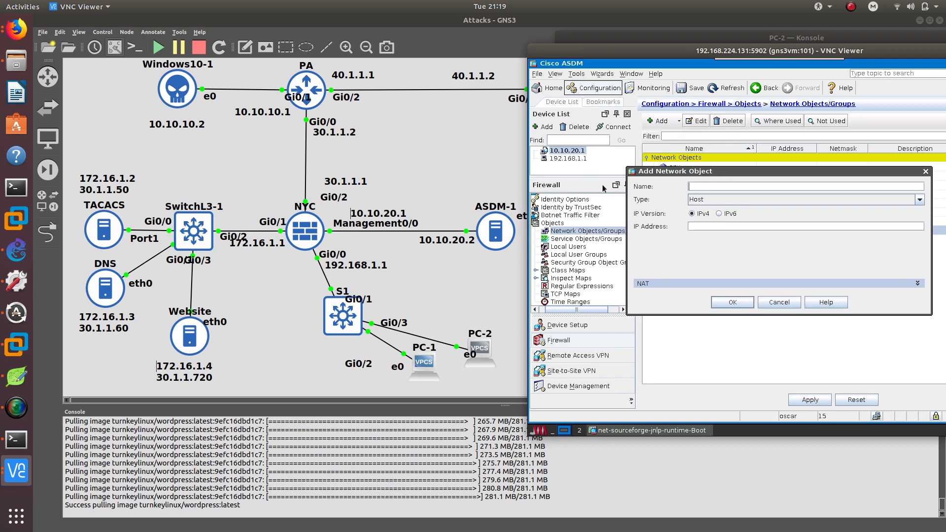
text(PA)
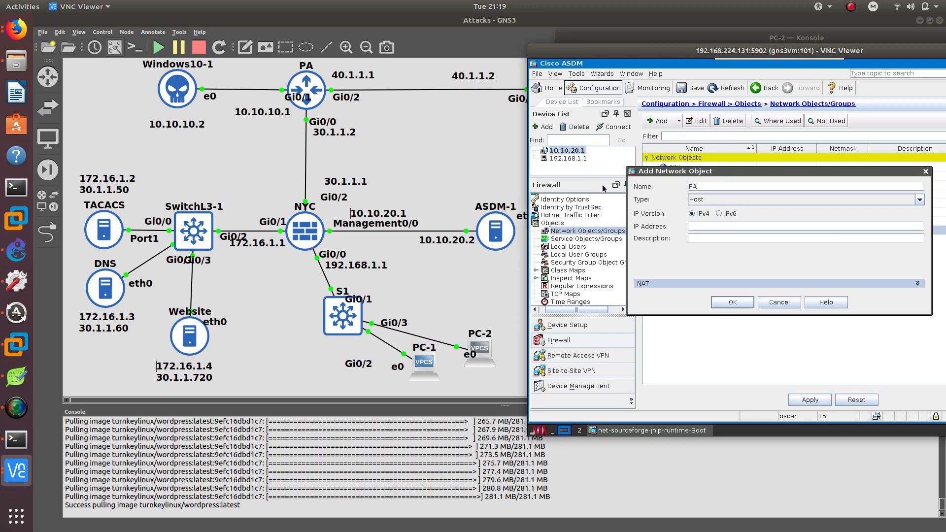
text(_INSIDE)
key(Tab)
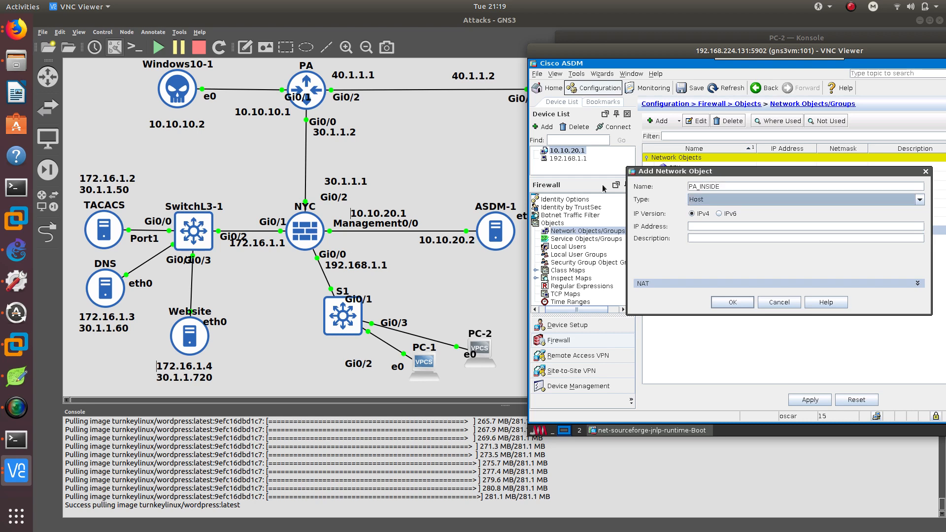
key(Down)
key(Tab)
key(Tab)
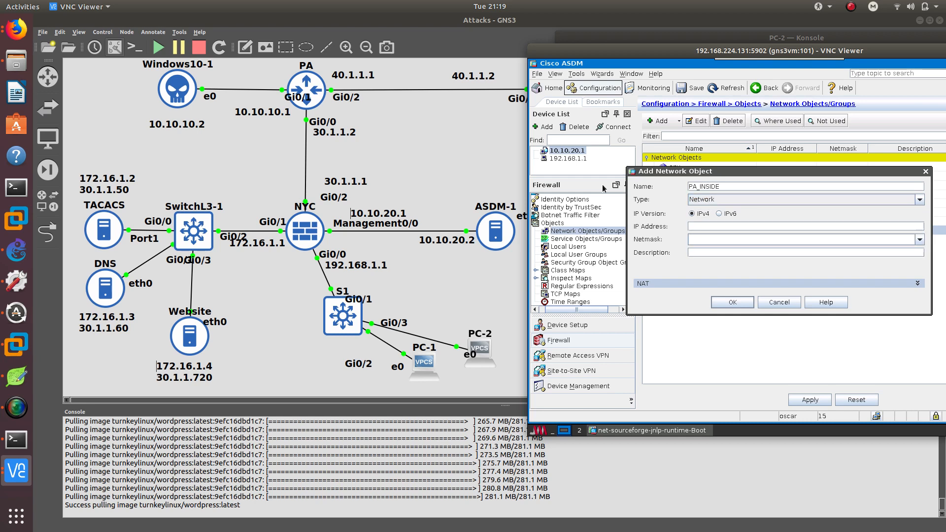
text(10.10.10.0)
key(Tab)
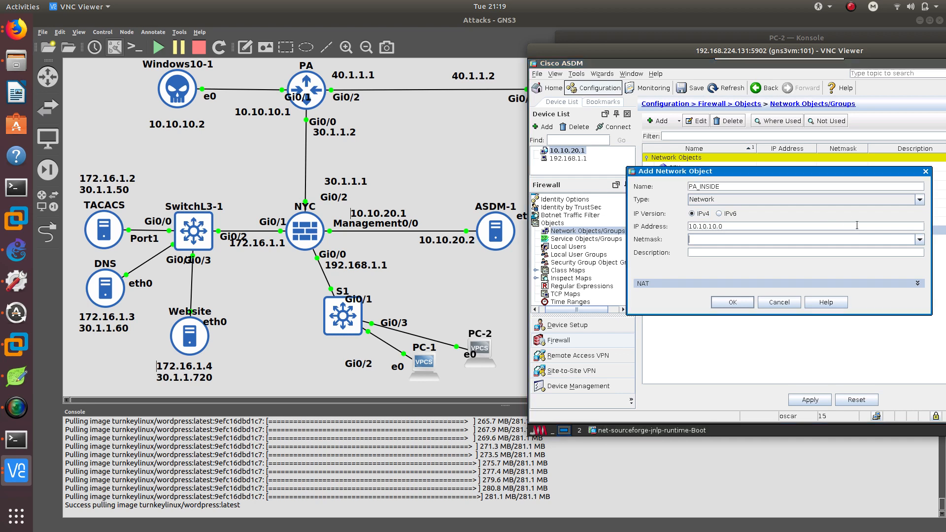
click(920, 240)
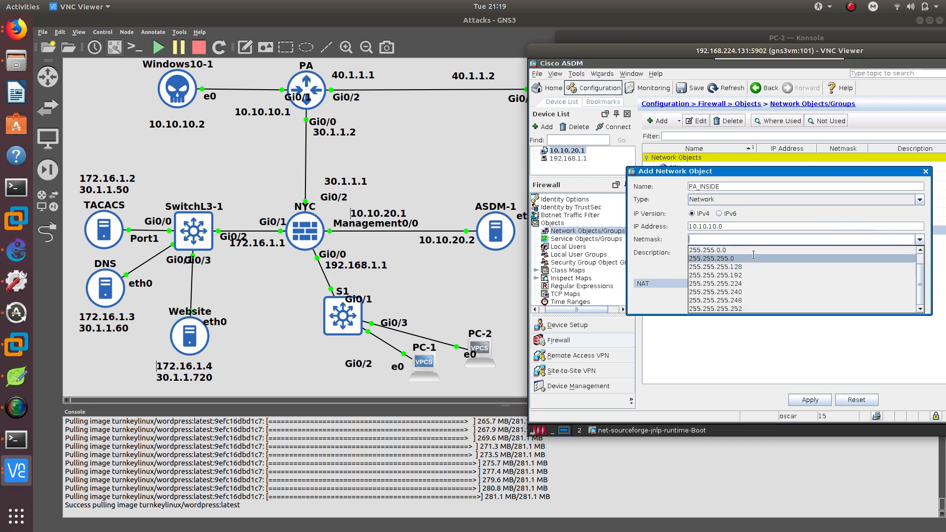
click(733, 277)
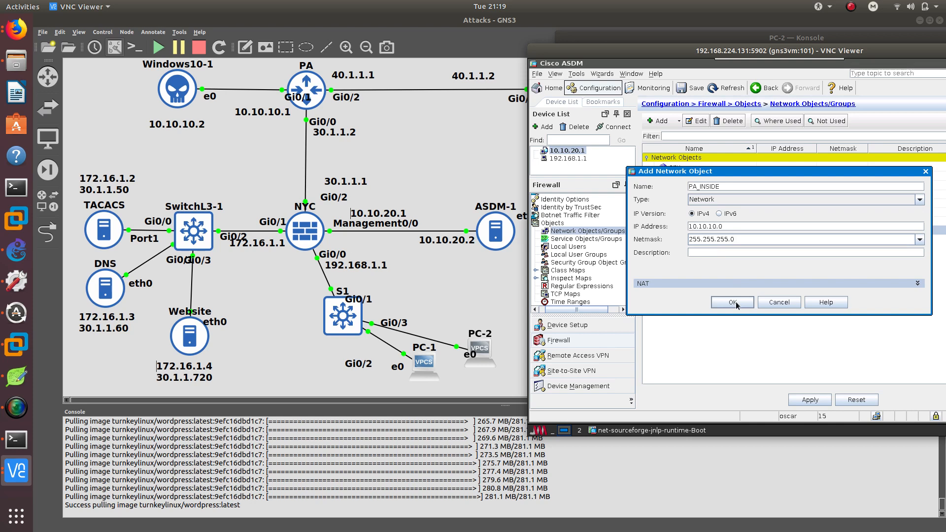
click(732, 303)
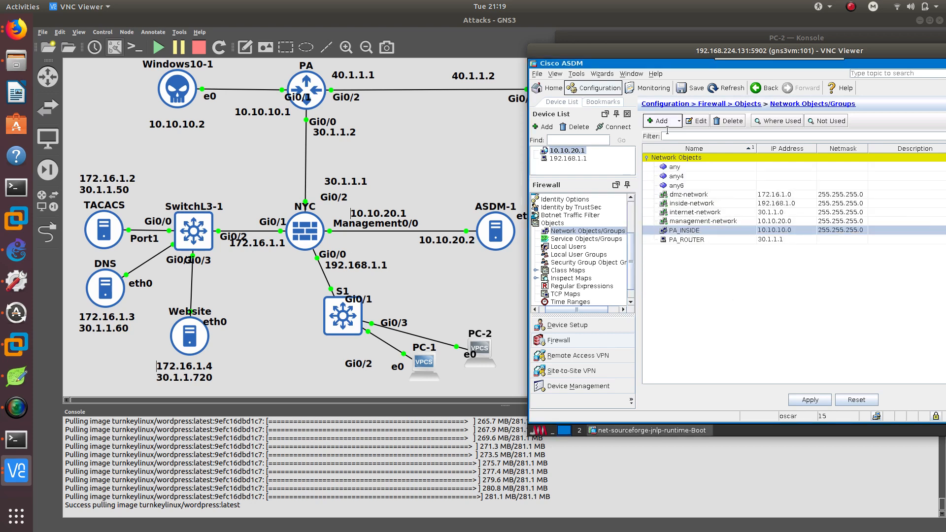
drag(540, 52, 563, 107)
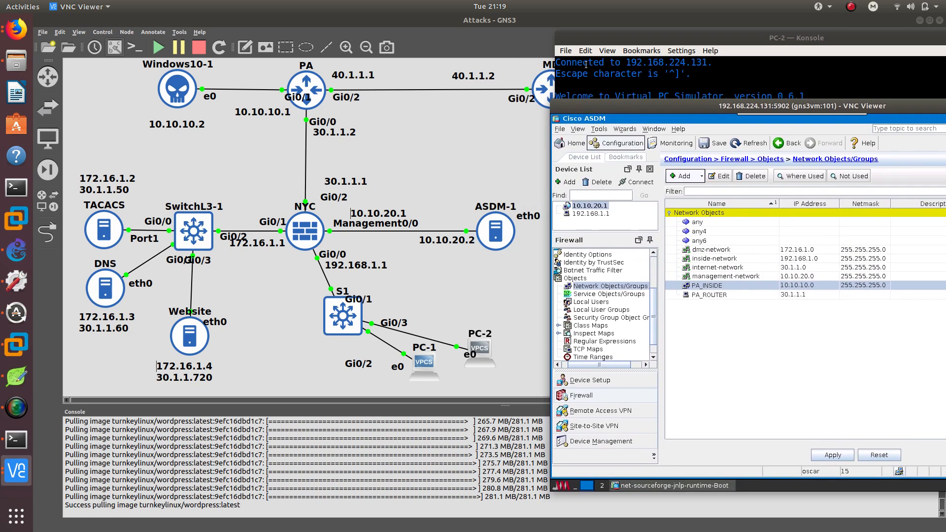
drag(592, 39, 580, 109)
click(595, 112)
click(593, 100)
click(583, 99)
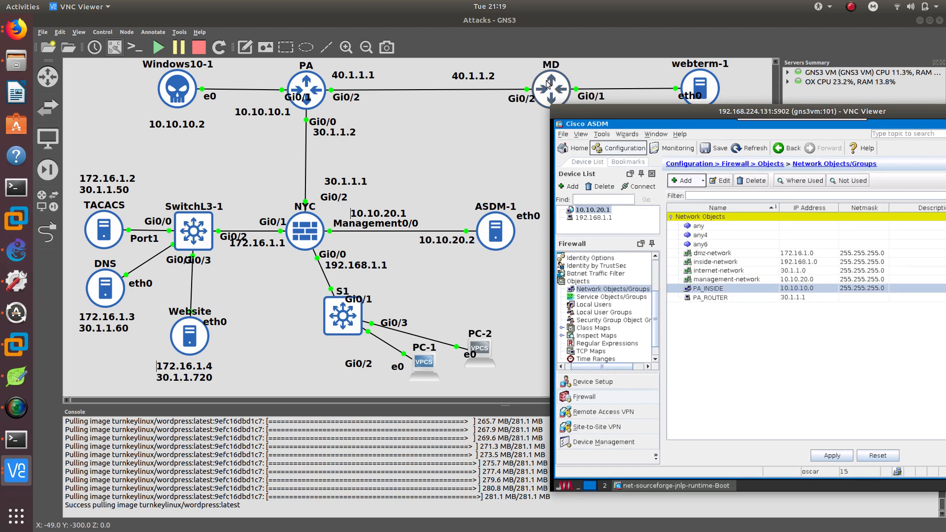
Add a host network object MD_ROUTER with IP address 40.1.1.2.
click(693, 185)
click(695, 192)
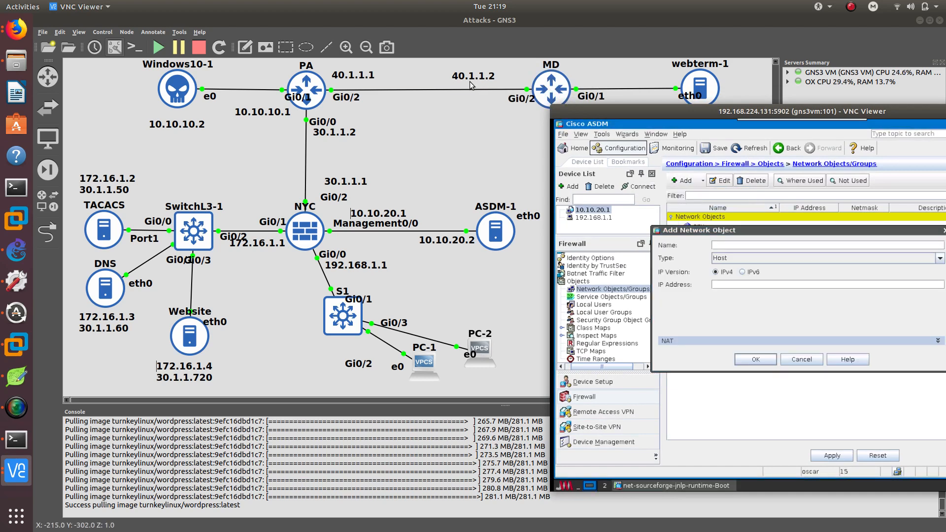
click(723, 247)
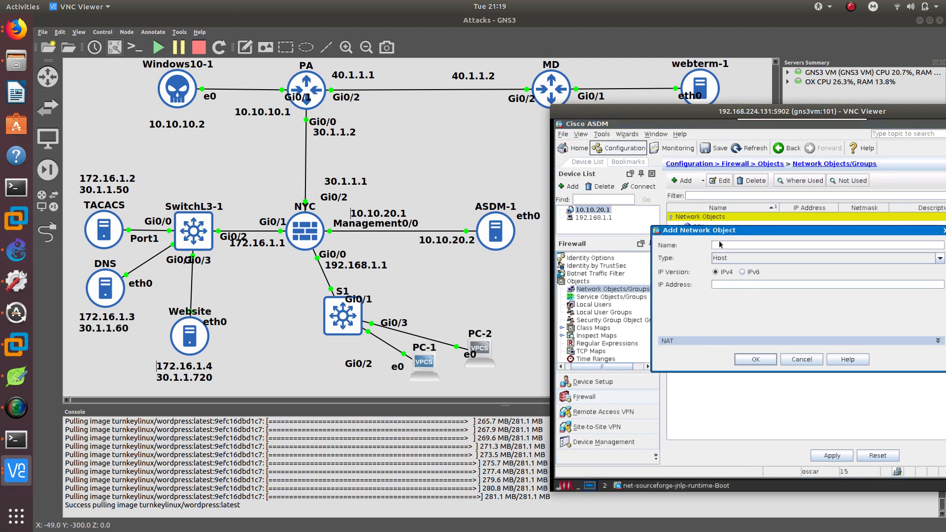
text(MD)
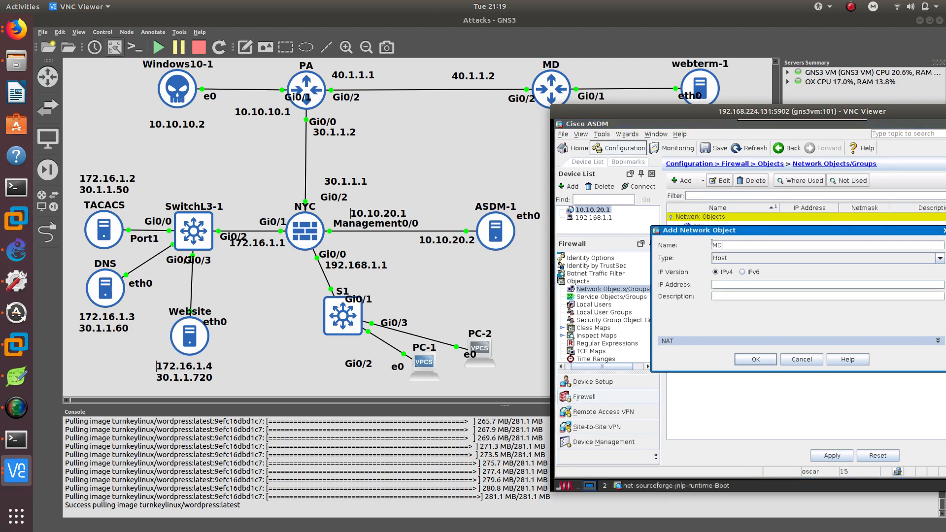
text(_ROUTER)
key(Tab)
key(Tab)
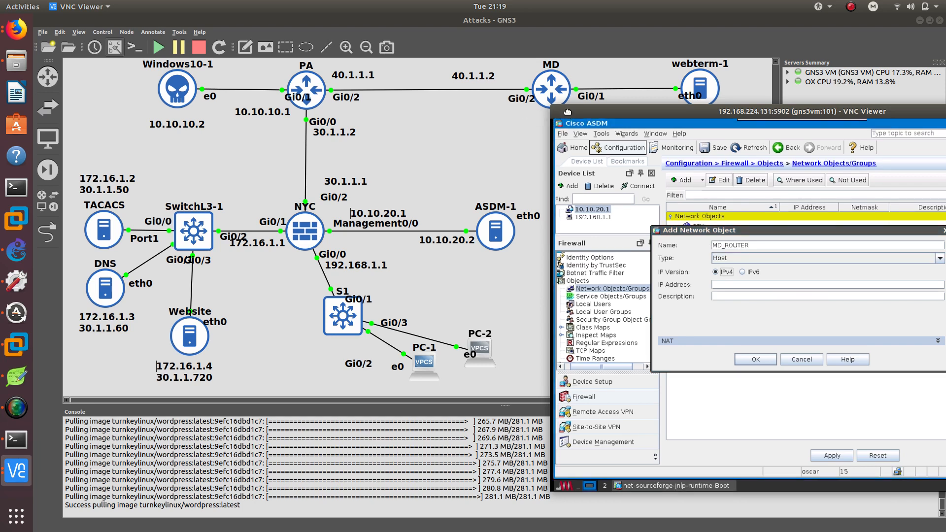
drag(566, 112, 424, 89)
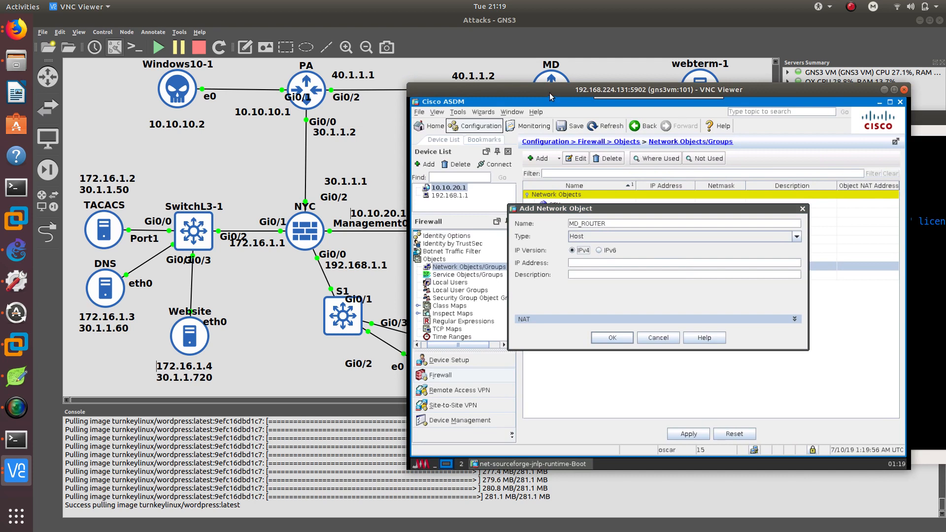
drag(549, 93, 526, 141)
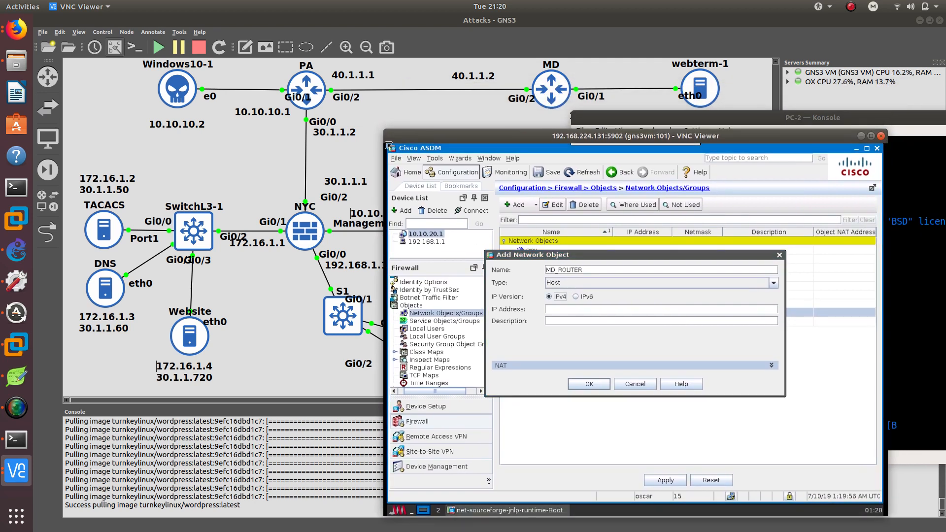
drag(364, 144, 365, 115)
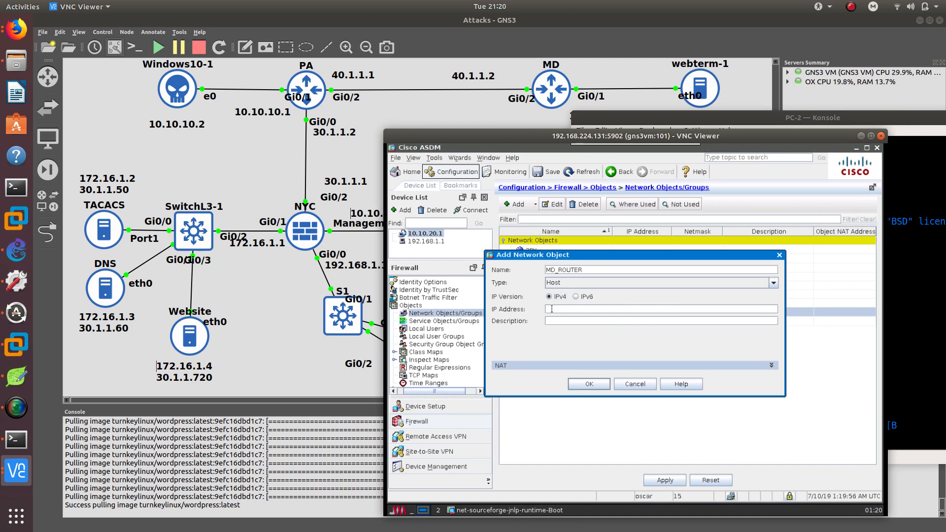
text(40.1.1.2)
click(589, 383)
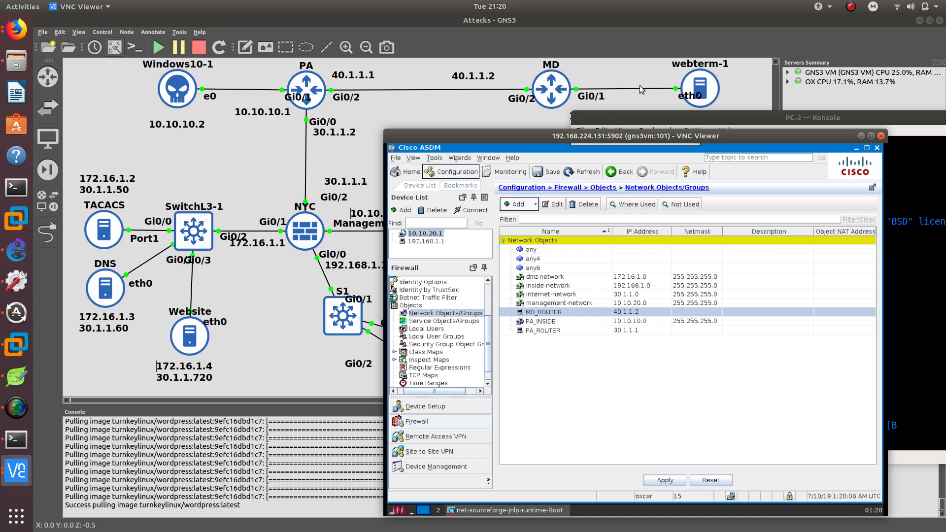
Add a network object MD_INSIDE for network 192.168.2.0 with netmask 255.255.255.0.
click(527, 207)
click(531, 218)
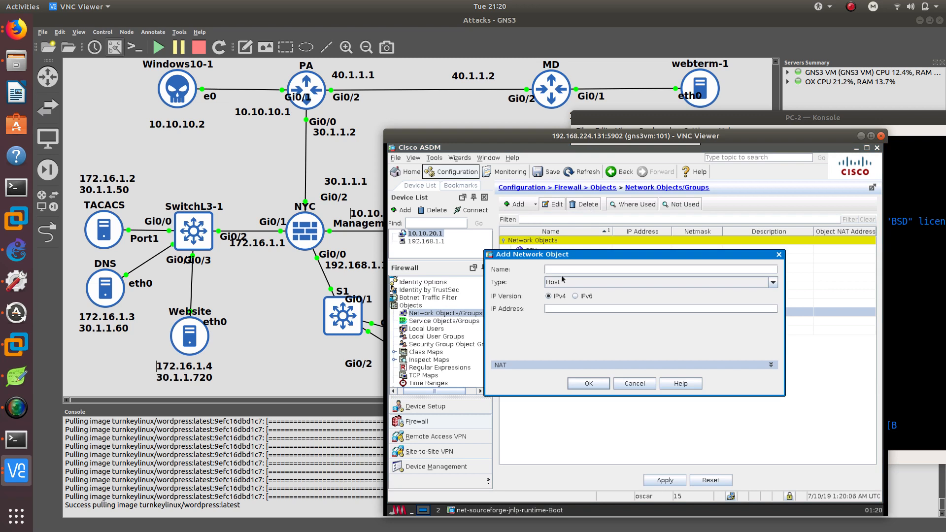
text(MD)
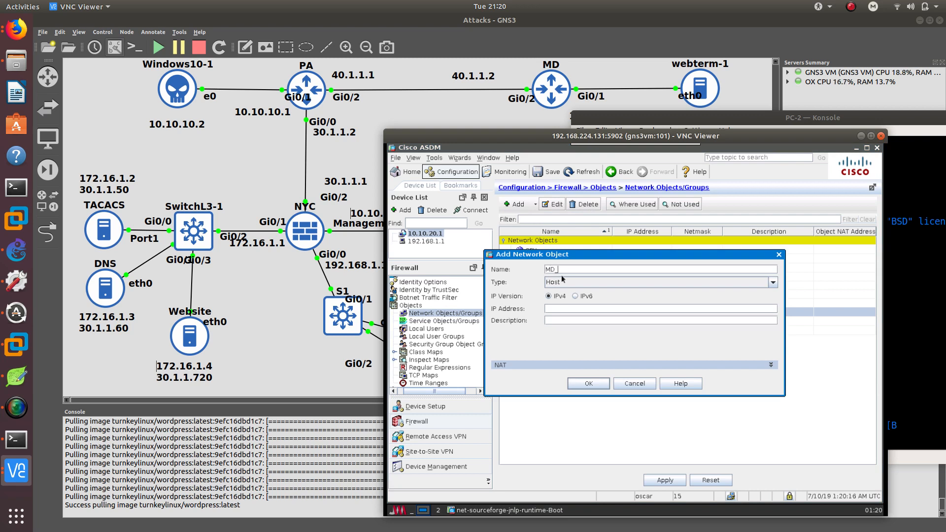
text(_INSIDE)
click(561, 282)
click(556, 301)
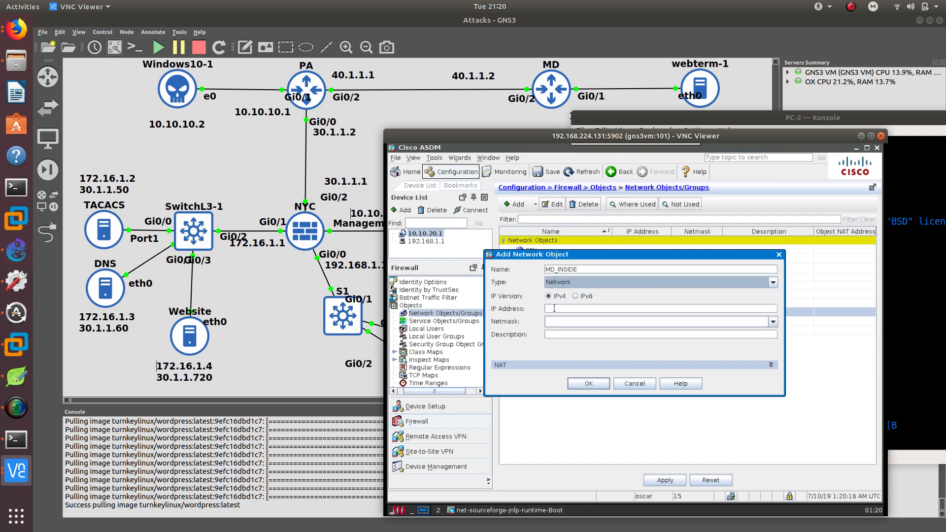
click(553, 308)
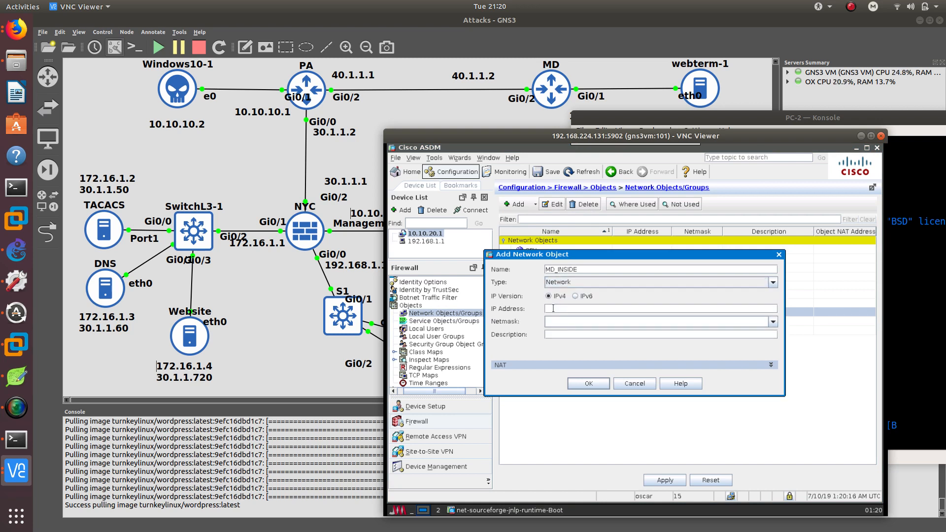
text(192.168.2.0)
click(773, 322)
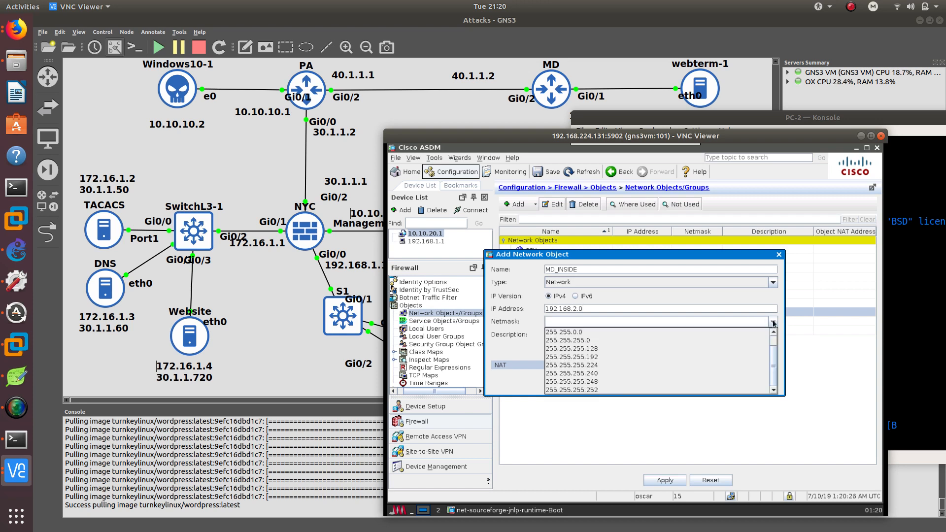
click(693, 345)
click(773, 322)
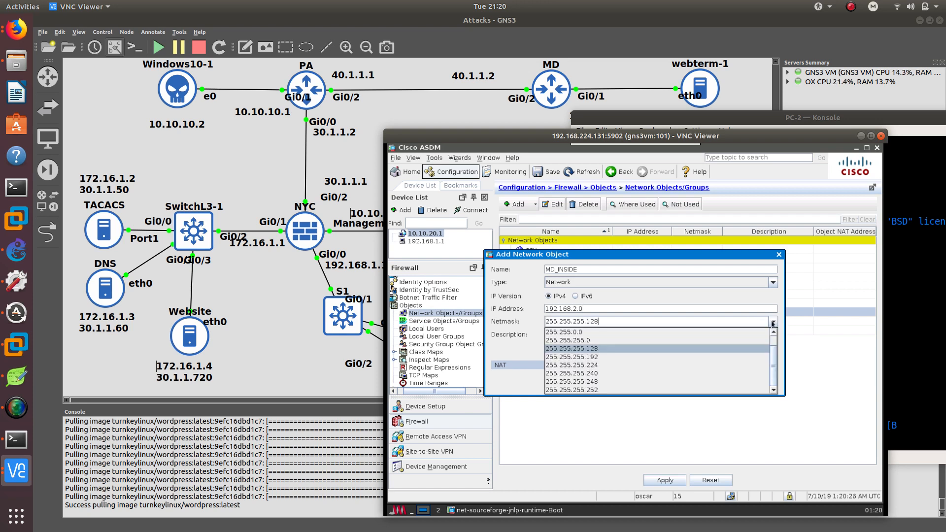
click(735, 341)
click(589, 384)
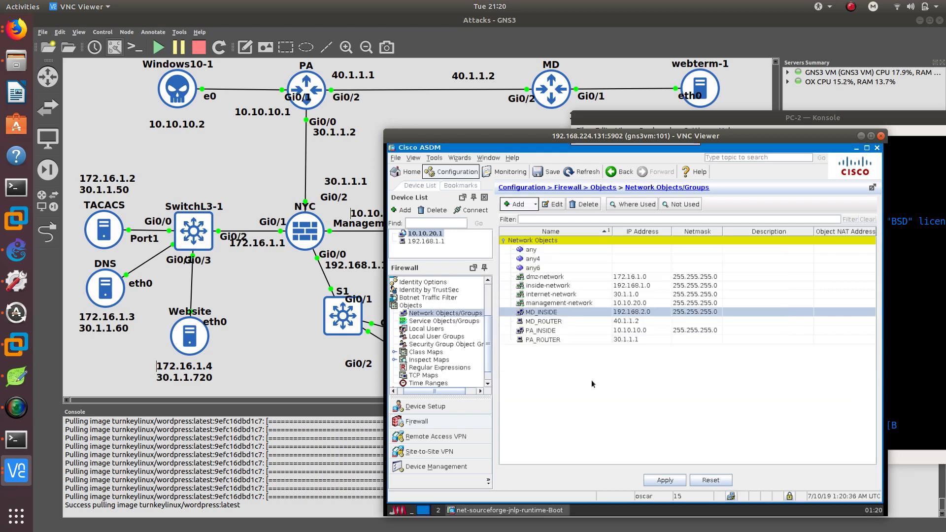
Add a host network object TACACS_PRIVATE with IP address 172.16.1.2.
click(515, 210)
click(524, 216)
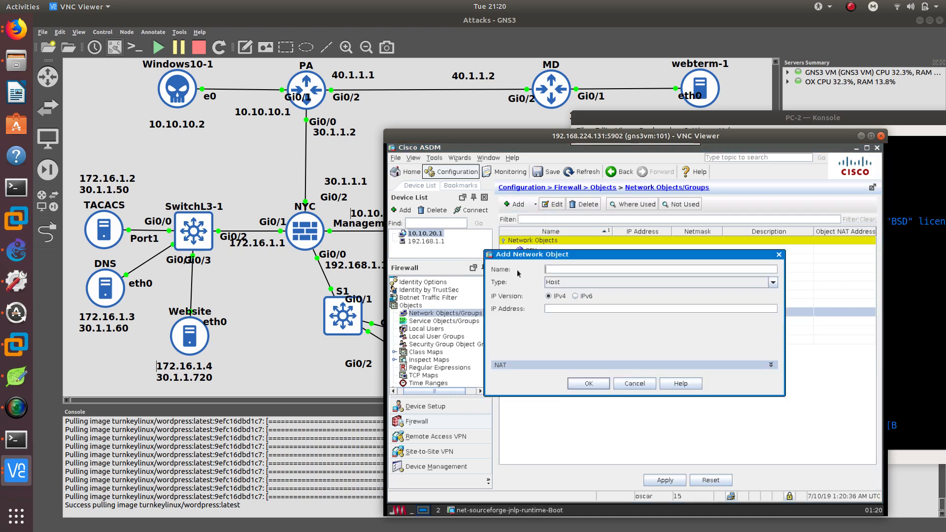
click(553, 289)
text(TAC)
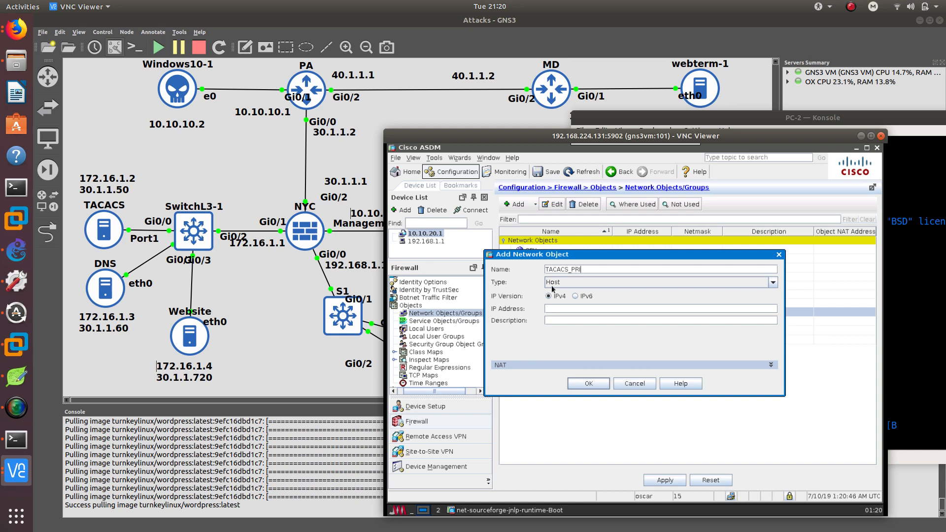
text(ACS_PR)
text(IC)
text(VATE)
text(172.)
text(16)
text(.)
text(1.2)
click(587, 384)
Add a host network object TACACS_PUBLIC with IP address 30.1.1.50.
click(517, 204)
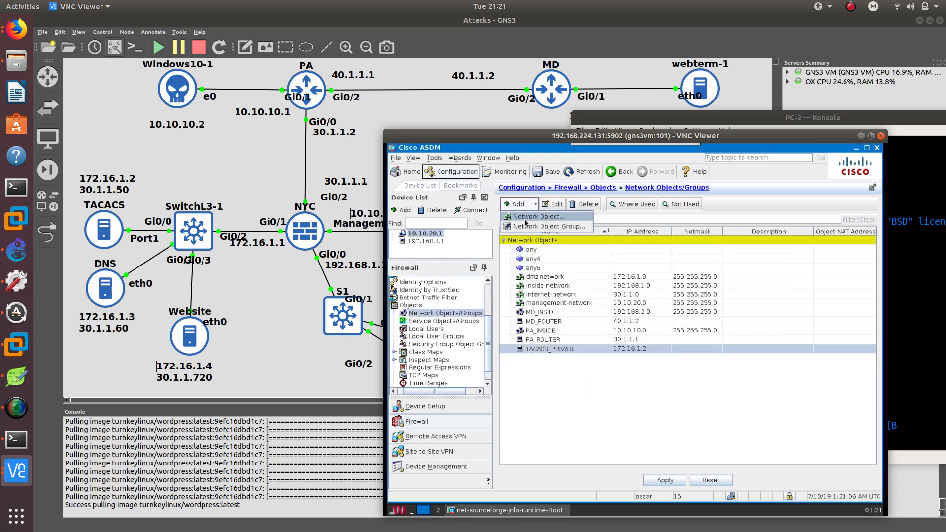
click(526, 220)
text(TAC)
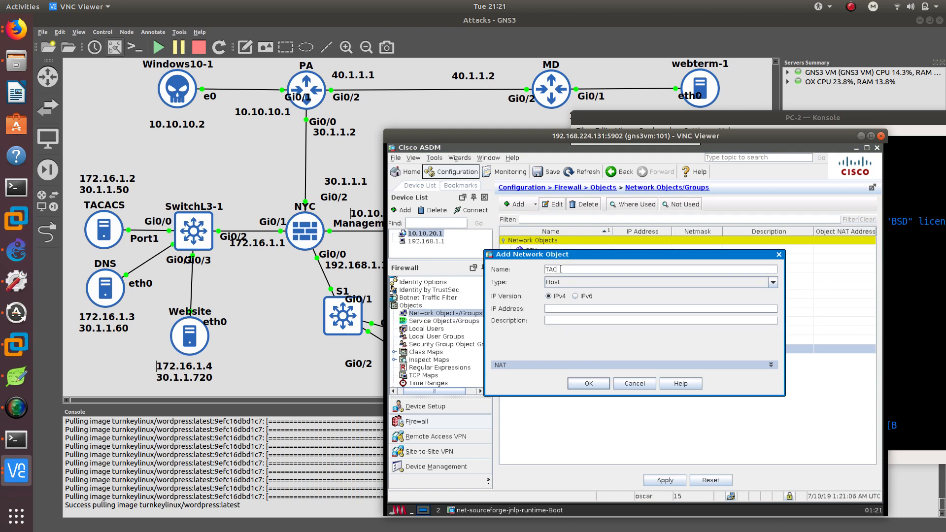
text(ACS_PUBLIC)
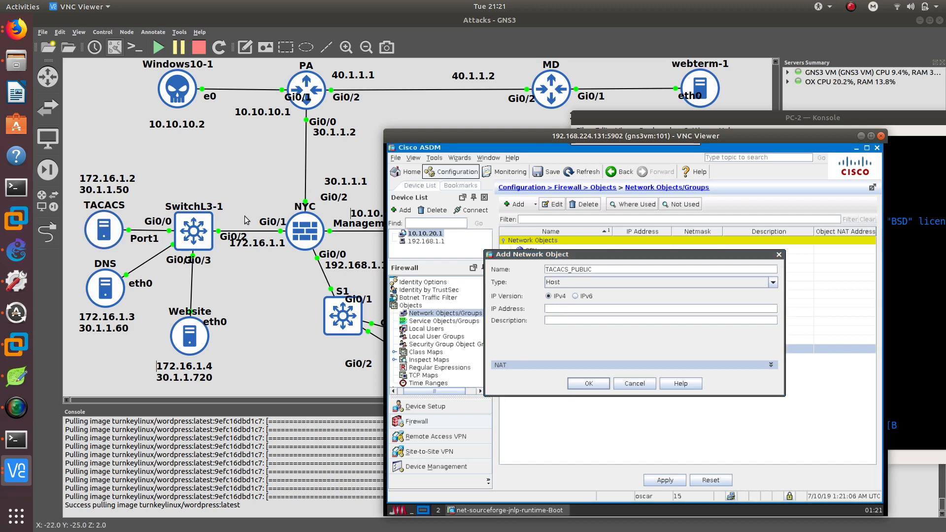
text(30.1.1.50)
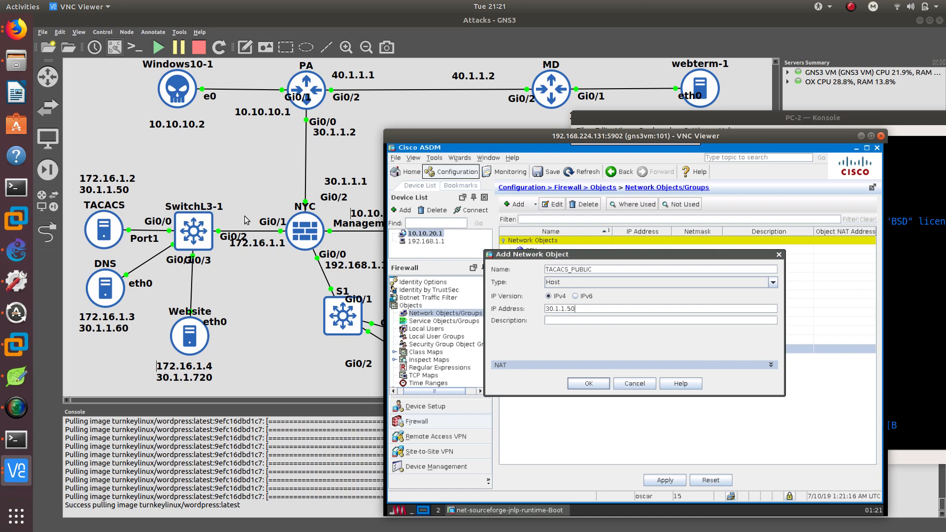
click(587, 384)
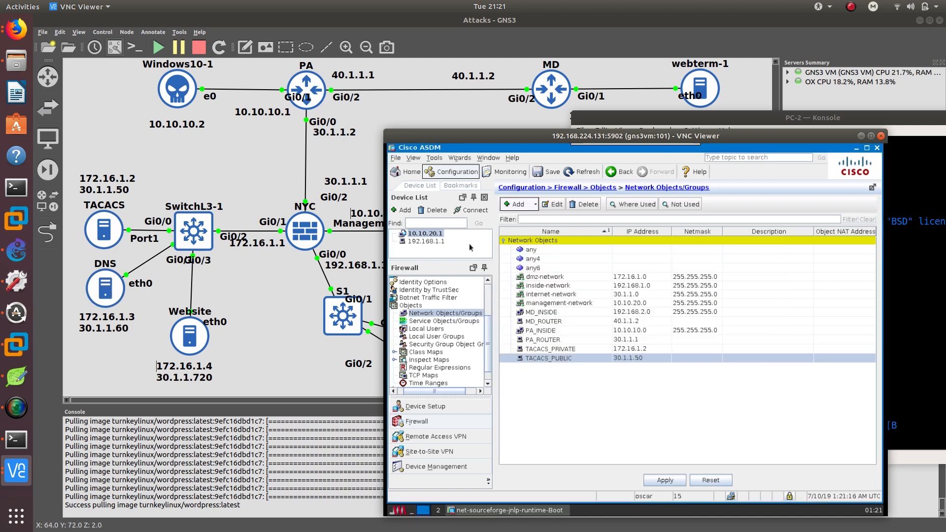
Add a host network object DNS_PRIVATE with IP address 172.16.1.3.
click(525, 208)
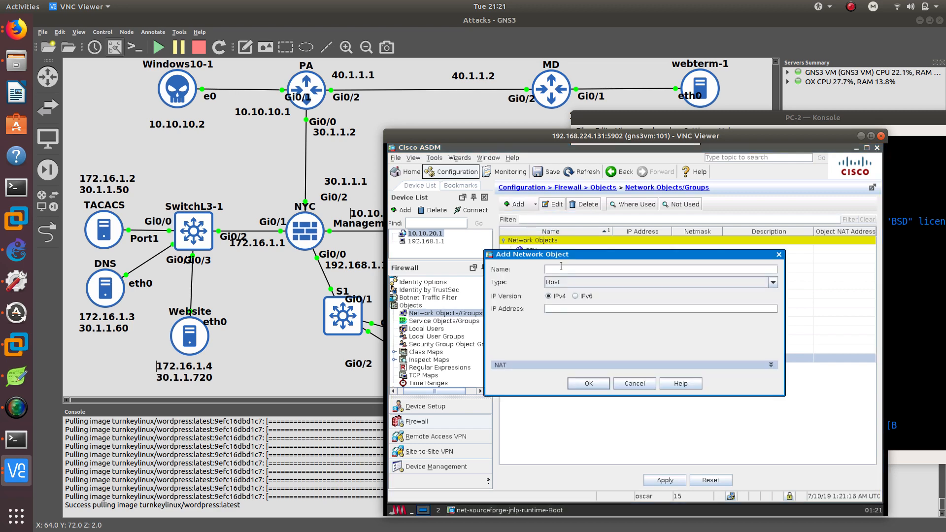
text(DNS)
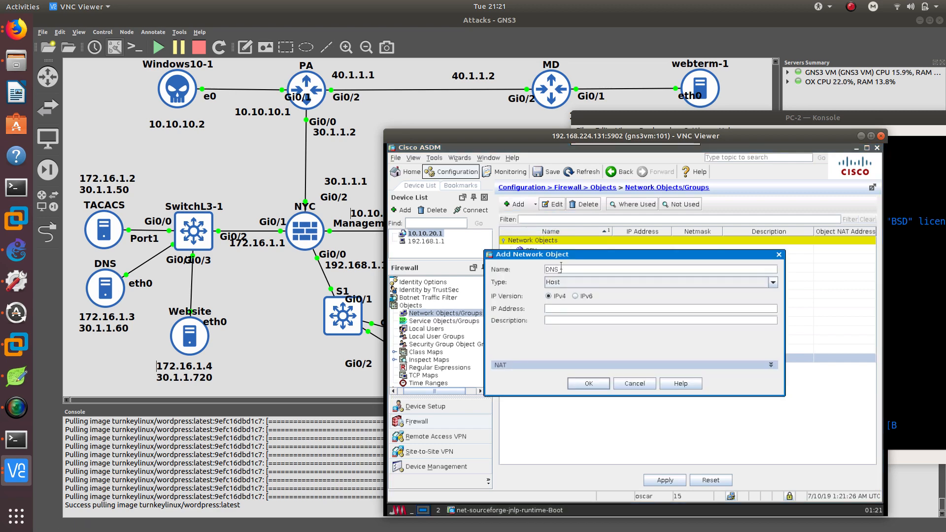
text(_PRIVATE)
click(568, 309)
text(172.16.1.3)
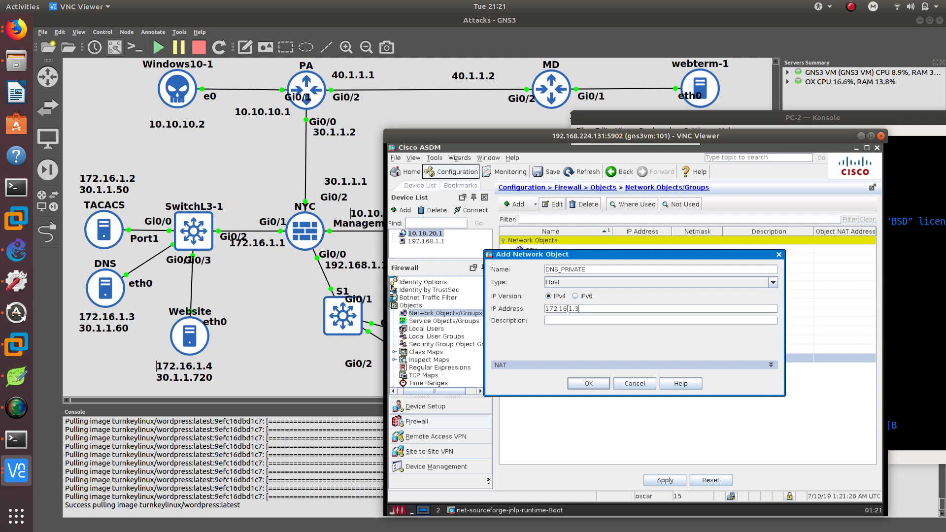
click(591, 383)
Add a host network object DNS_PUBLIC with IP address 30.1.1.60.
click(524, 207)
click(533, 217)
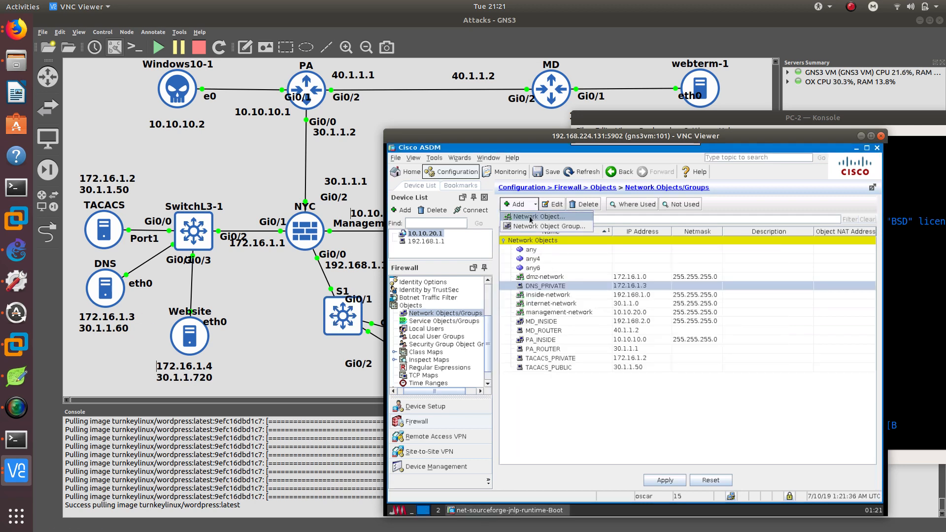
text(DNS)
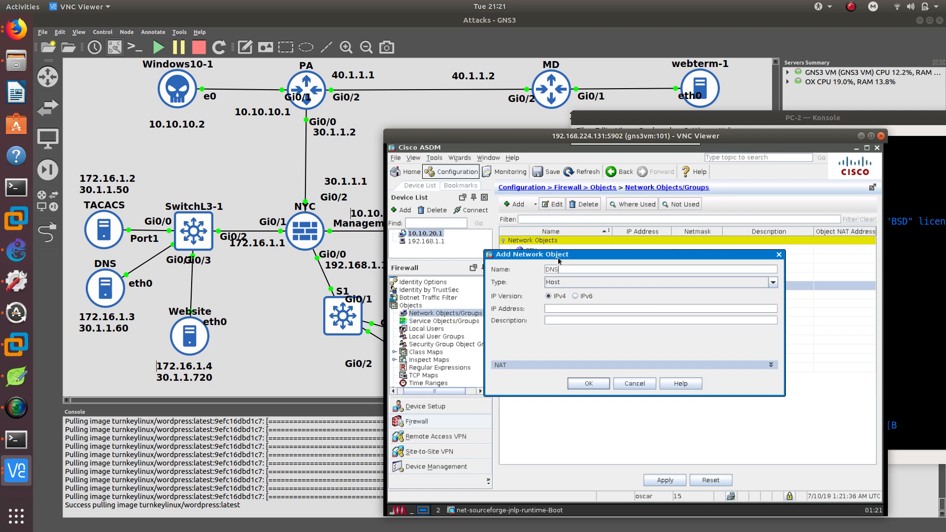
text(_PUBLIC)
key(Tab)
key(Tab)
text(17)
text(2.16.1.4 )
text(30.1.1.60)
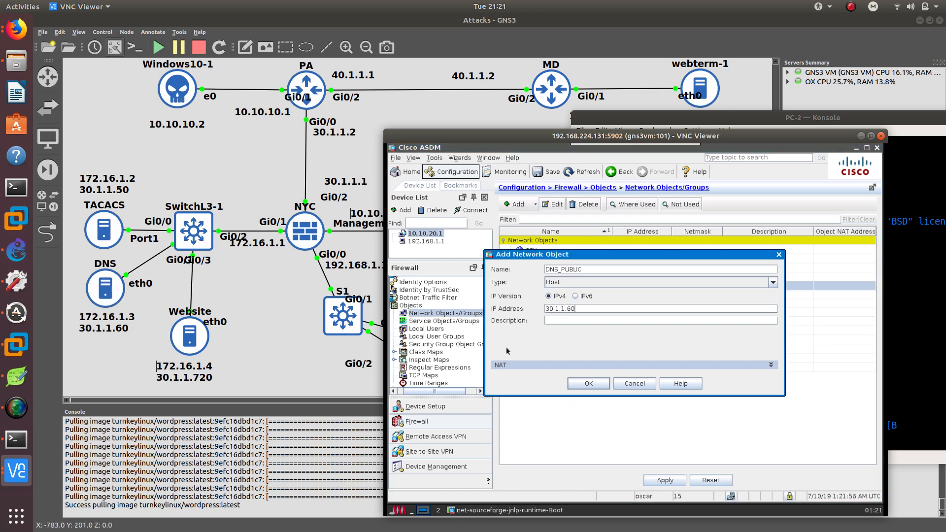
click(589, 383)
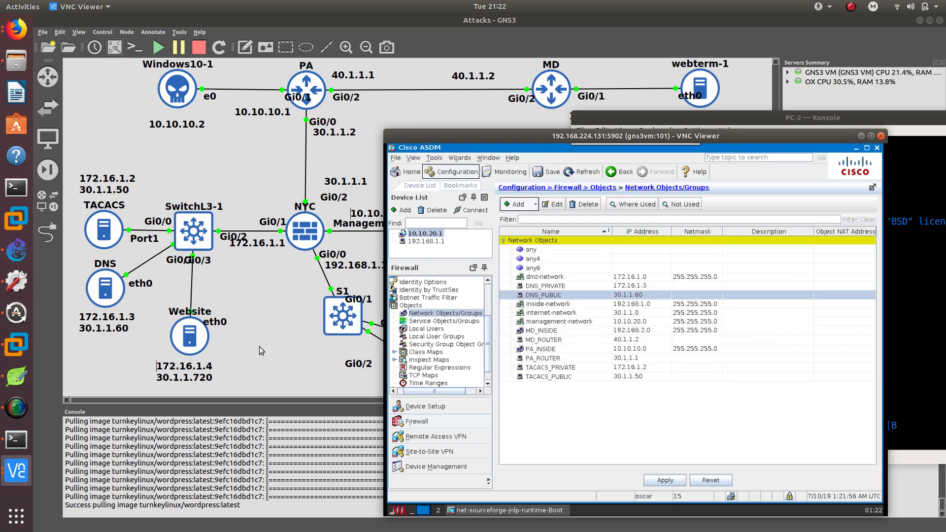
Add a host network object WEBSITE_PRIVATE with IP address 172.16.1.4.
click(534, 204)
click(530, 217)
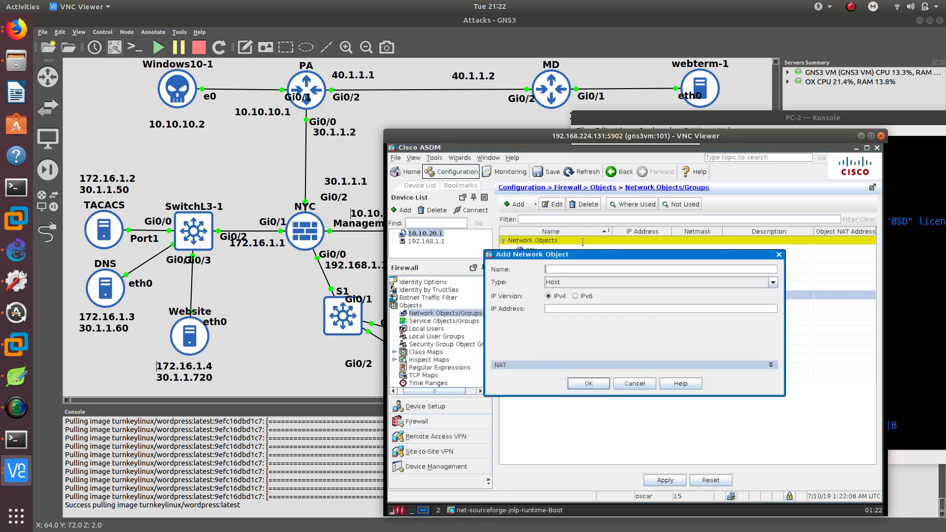
text(WEB)
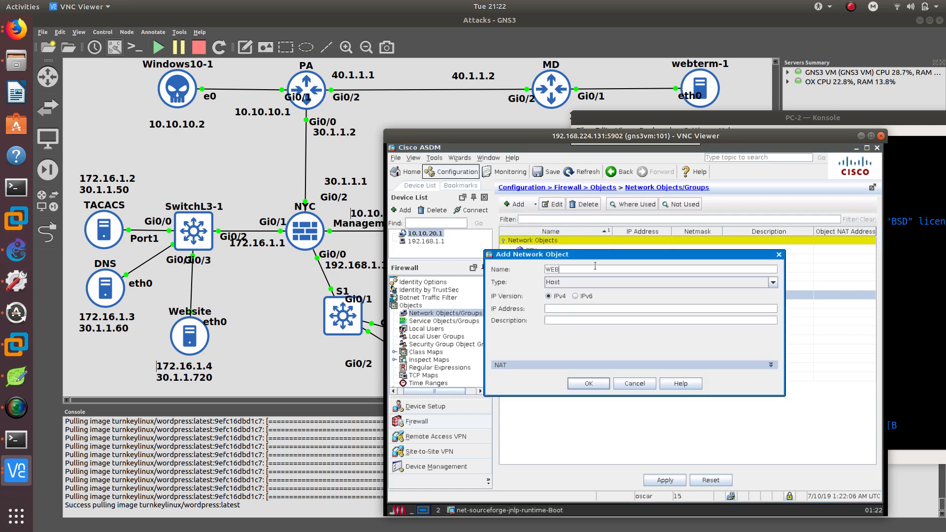
text(SITE_PRIVATE)
click(567, 310)
text(172.16.1.4)
click(589, 383)
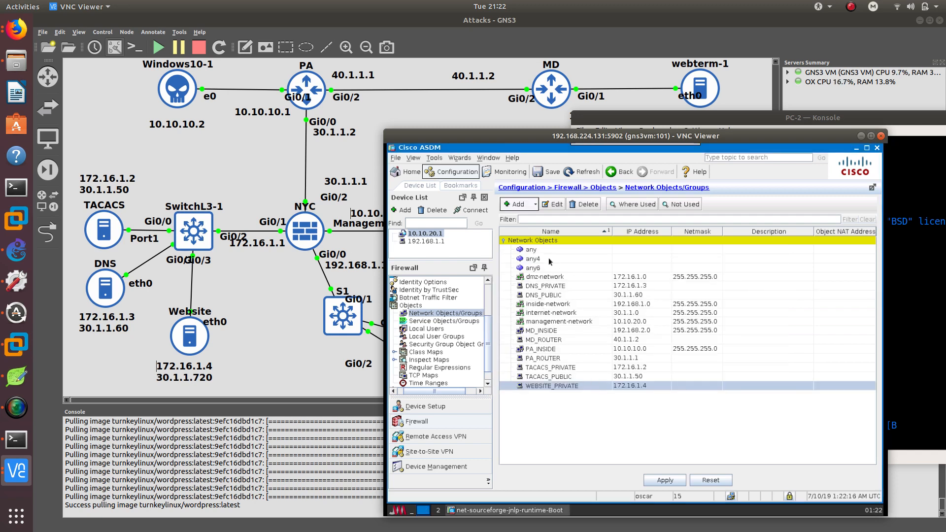
Add a host network object WEBSITE_PUBLIC with IP address 30.1.1.70.
click(523, 208)
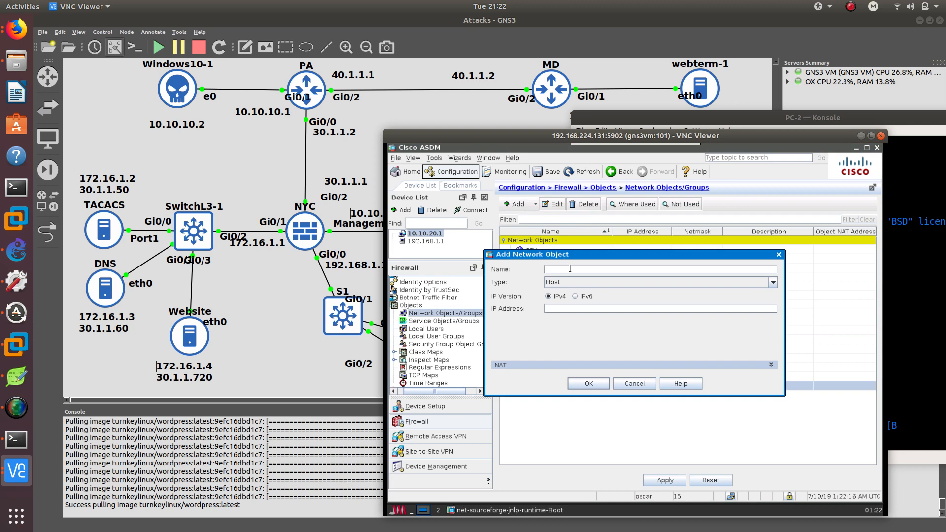
text(WEBSITE)
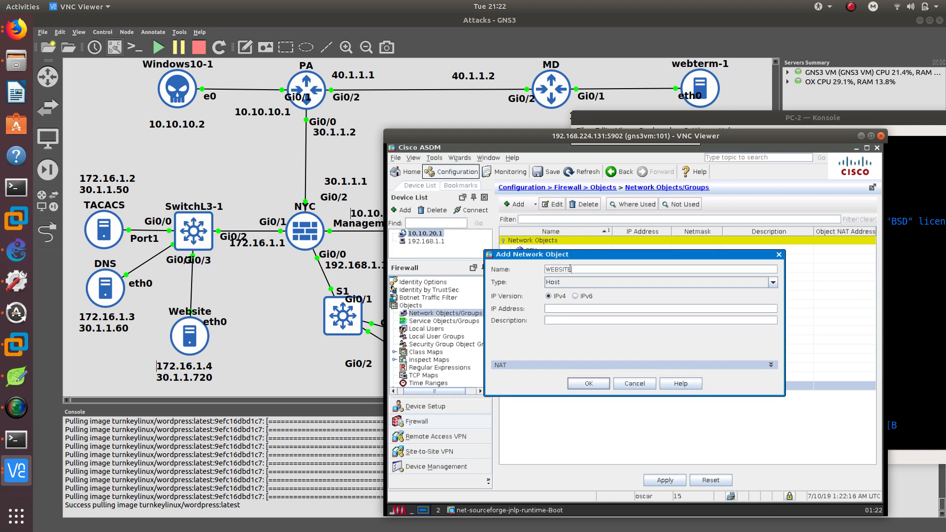
text(_PUBLIC)
key(Tab)
key(Tab)
key(Tab)
text(30.1.1.70)
click(588, 383)
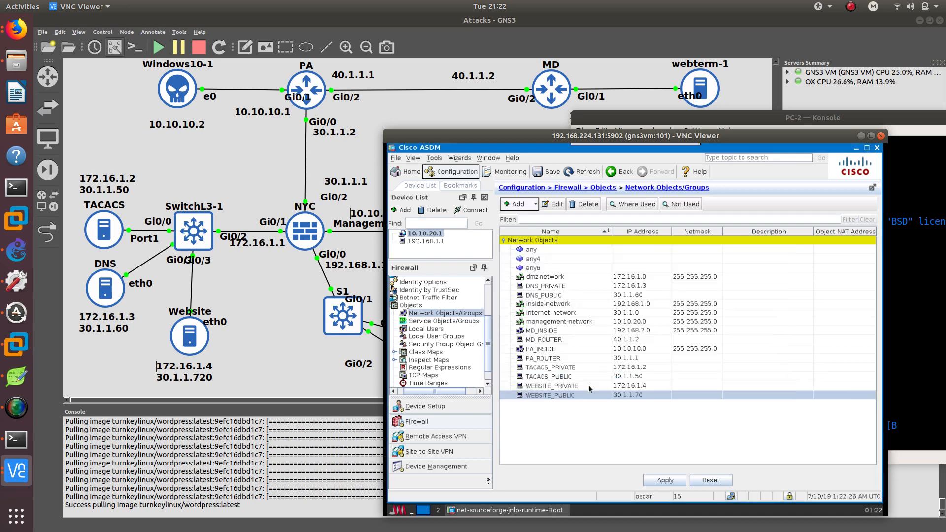
Correct the Website address label on the topology to 30.1.1.70 and bring the ASDM window back into view.
click(190, 379)
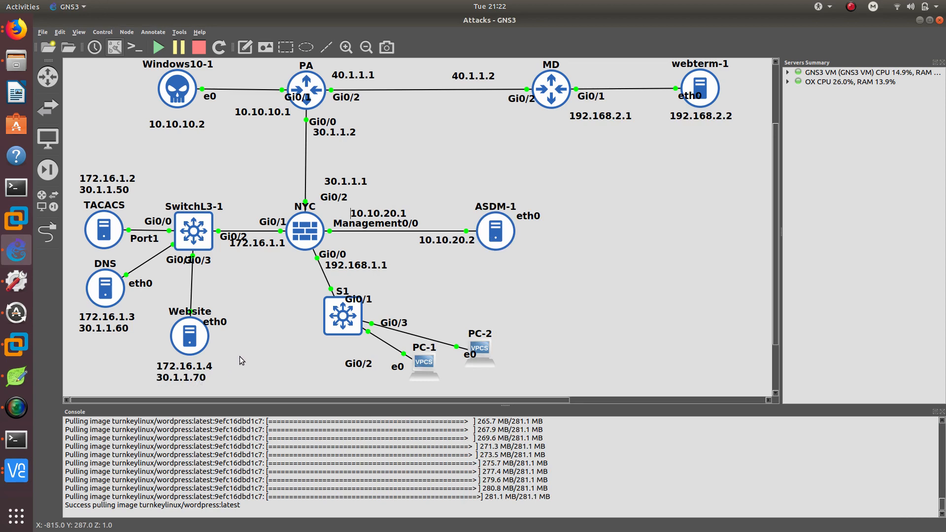
click(16, 471)
click(110, 393)
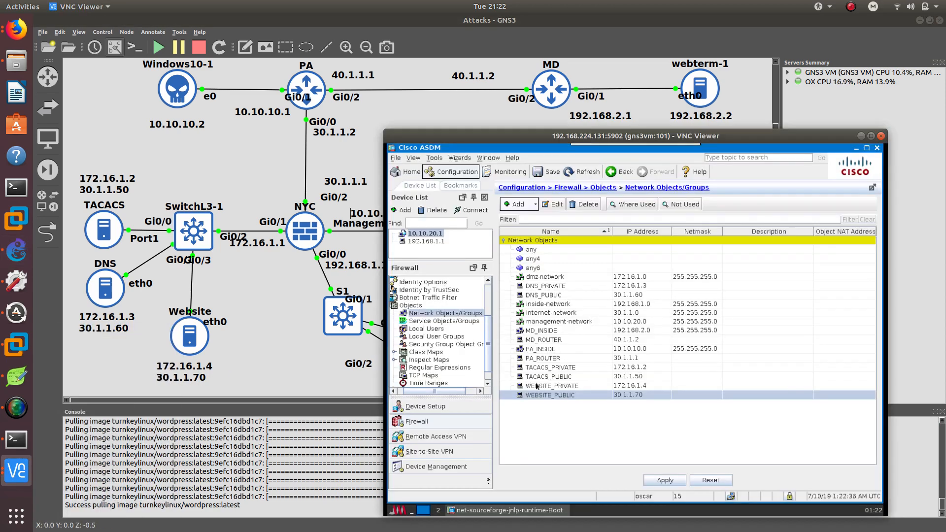
drag(568, 135, 585, 93)
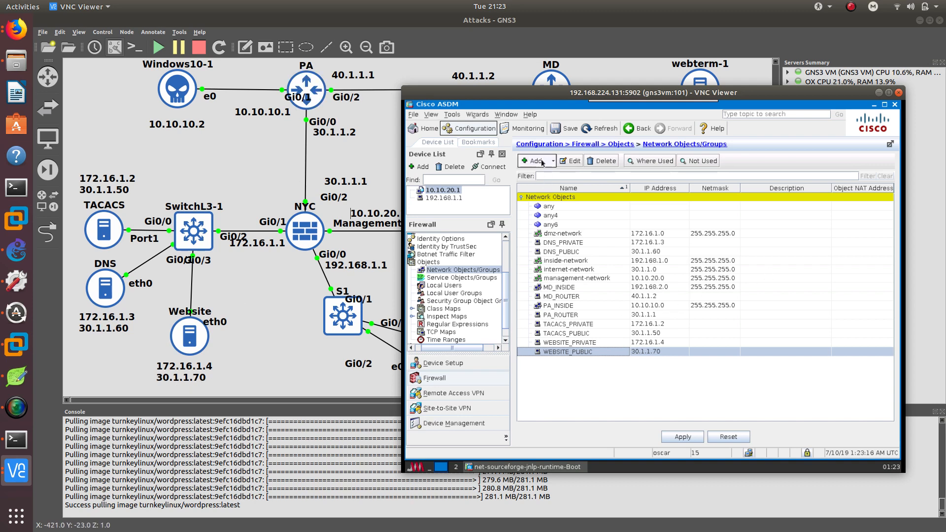
Edit TACACS_PRIVATE to add a static automatic NAT rule translating it to TACACS_PUBLIC.
click(463, 271)
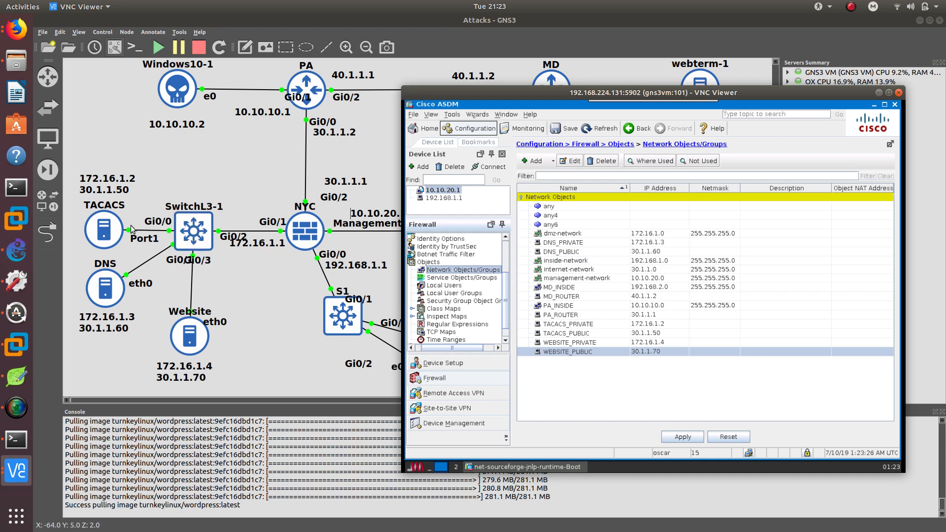
double_click(568, 325)
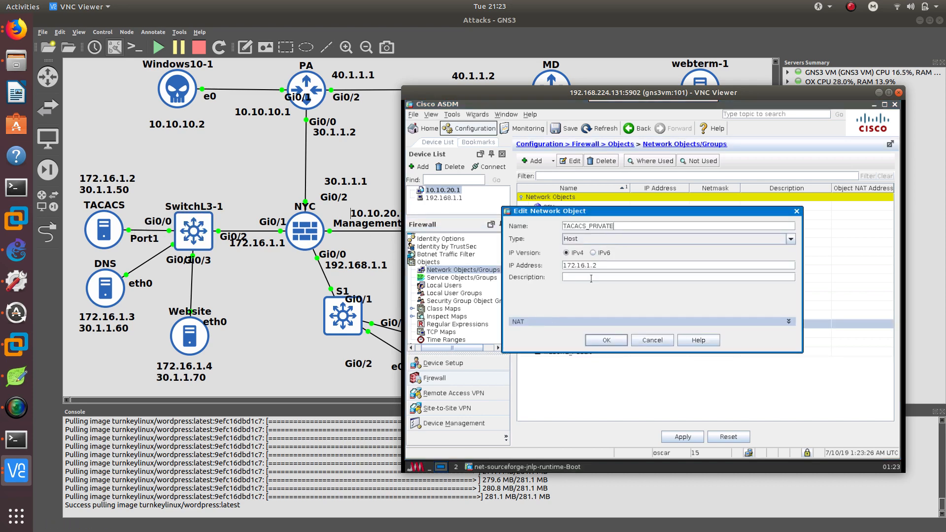
click(539, 323)
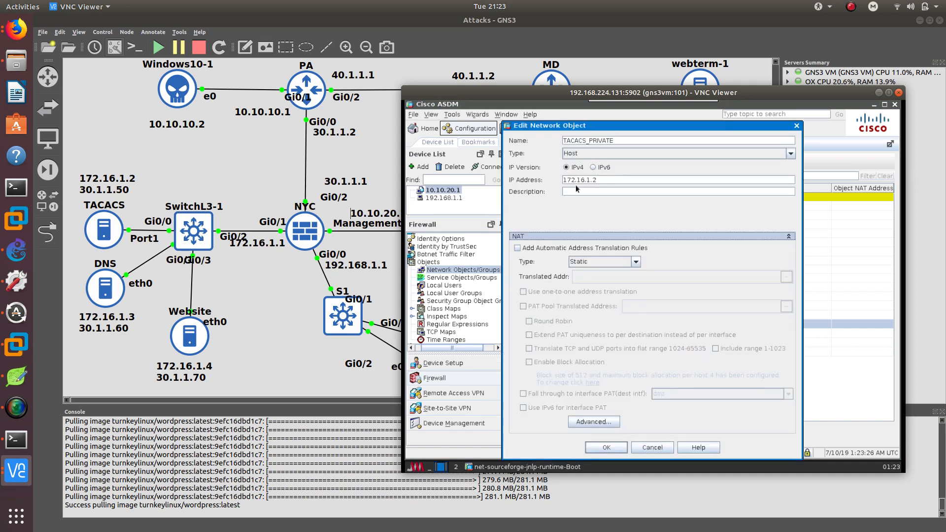
click(518, 248)
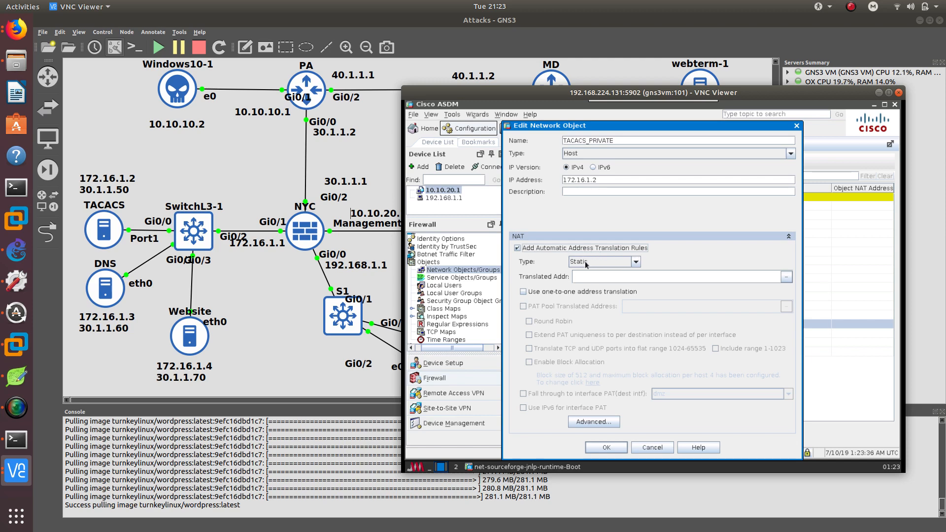
click(787, 277)
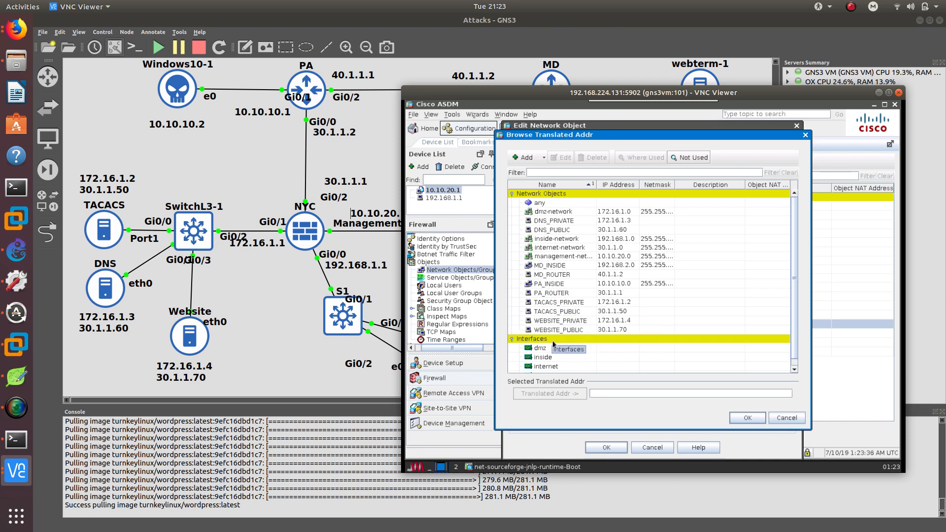
double_click(558, 315)
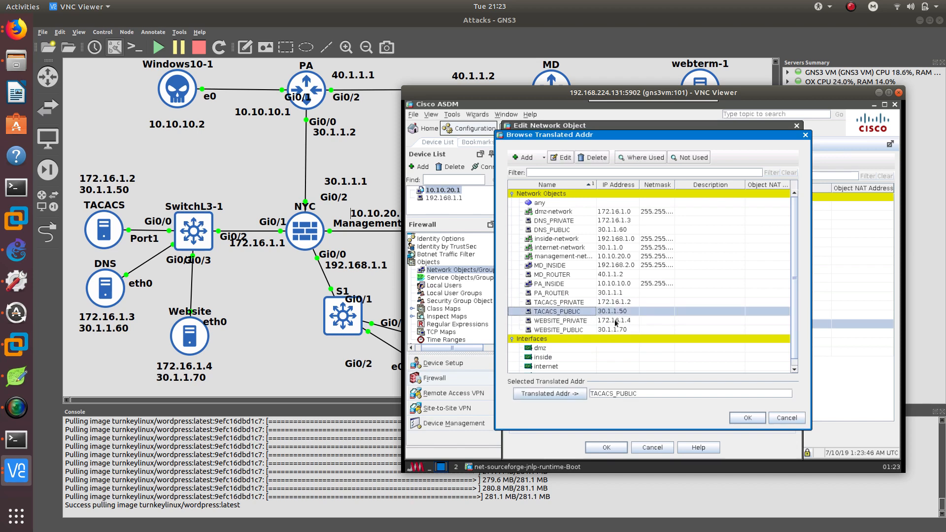
click(733, 419)
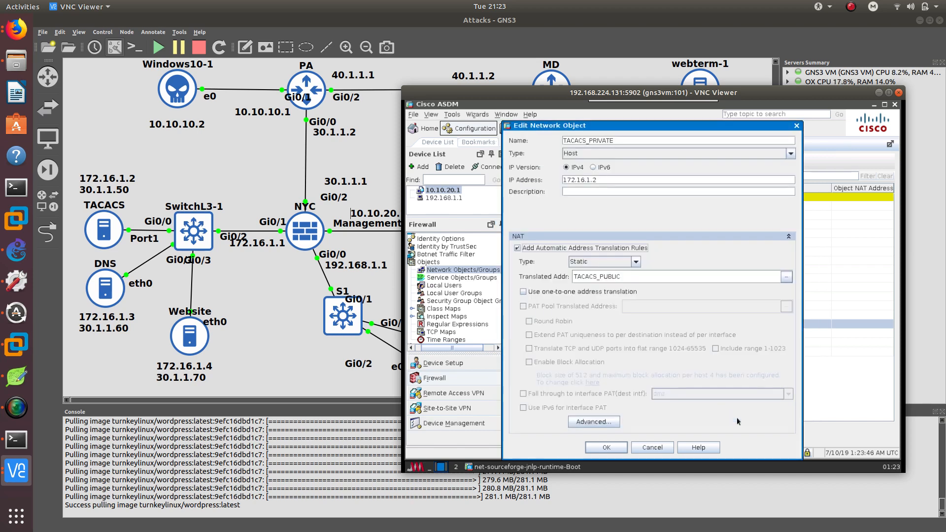
click(594, 422)
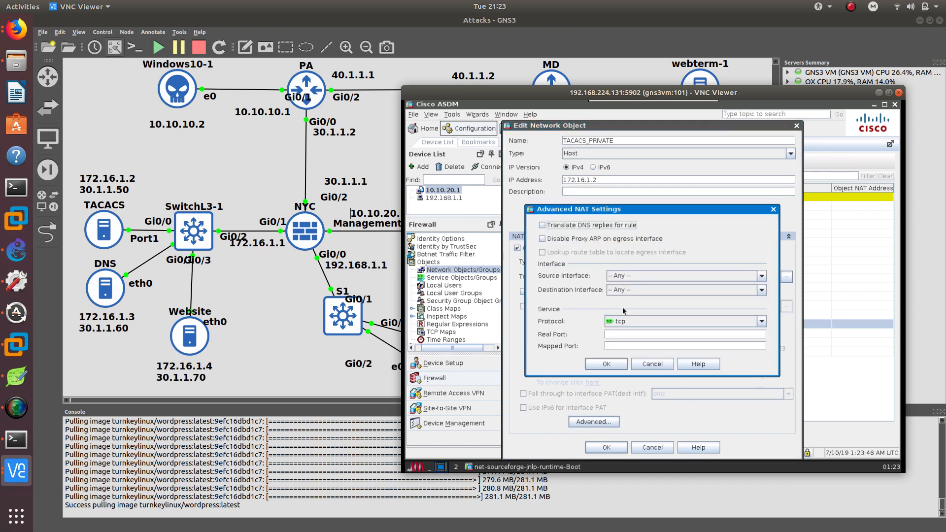
click(652, 365)
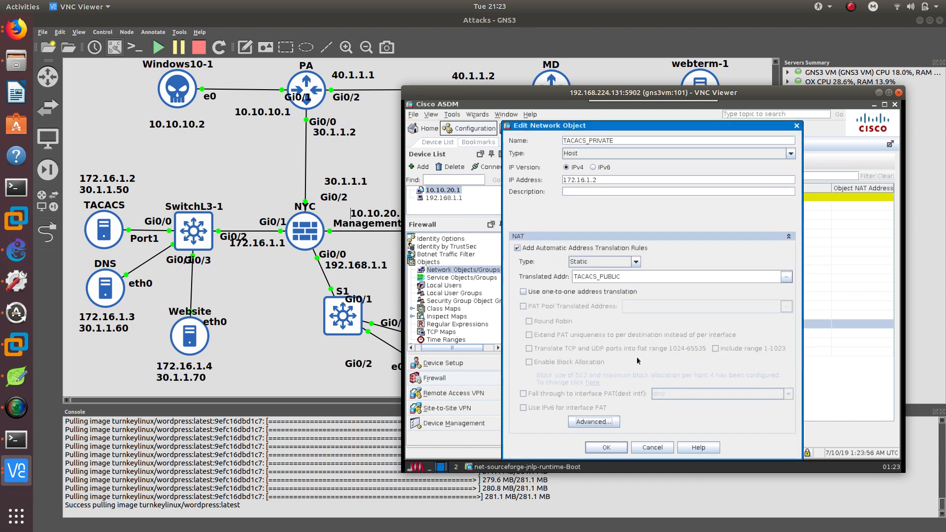
click(609, 447)
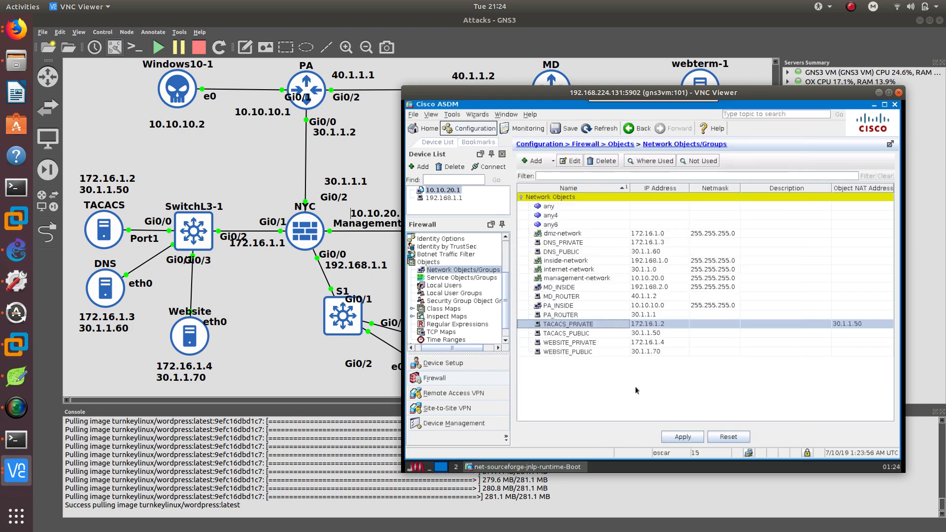
Edit WEBSITE_PRIVATE to add a static automatic NAT rule translating it to WEBSITE_PUBLIC.
double_click(574, 343)
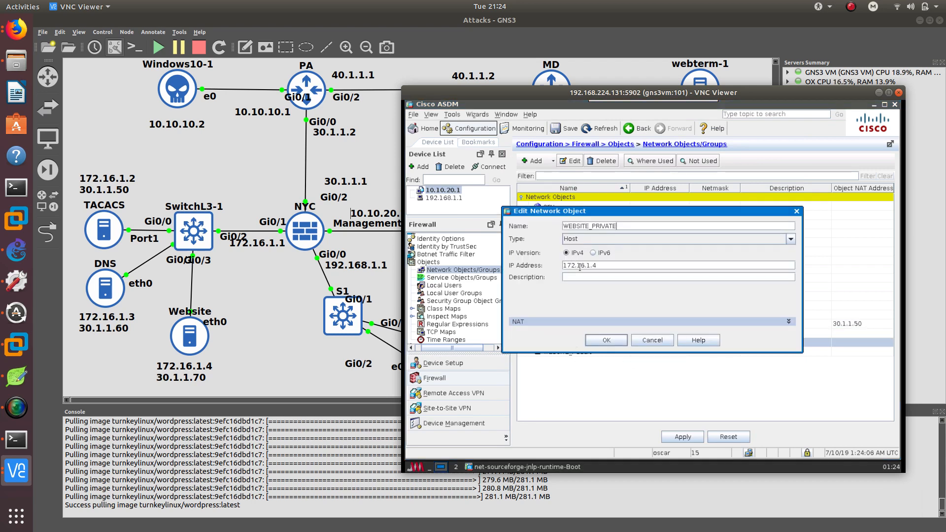
click(566, 323)
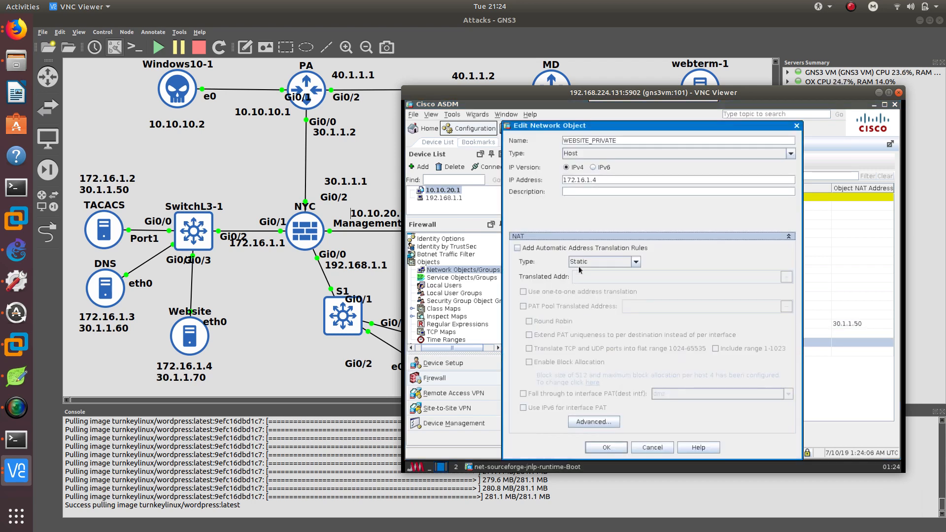
click(542, 248)
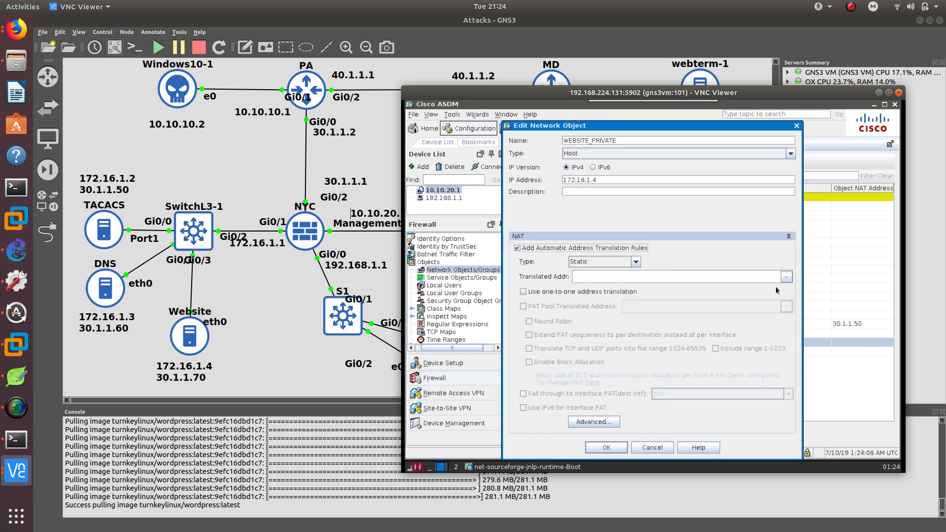
click(786, 277)
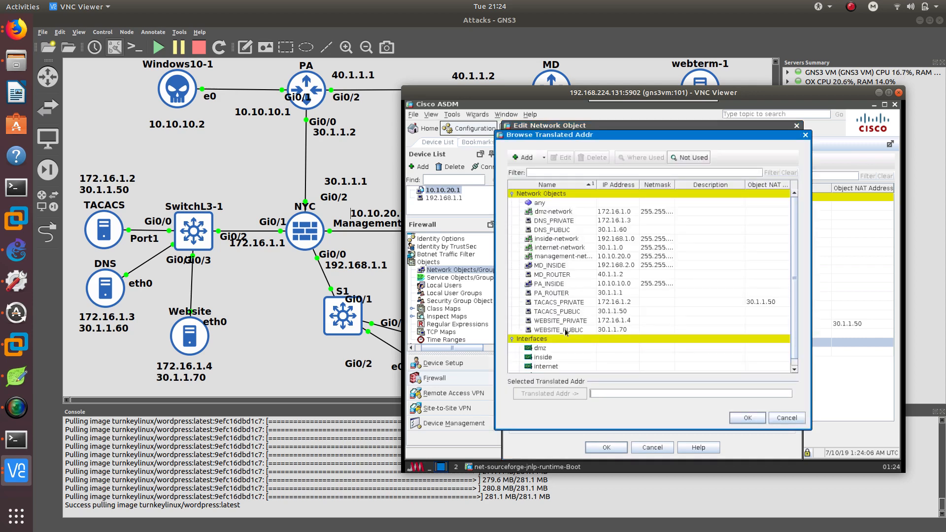
double_click(565, 330)
click(748, 420)
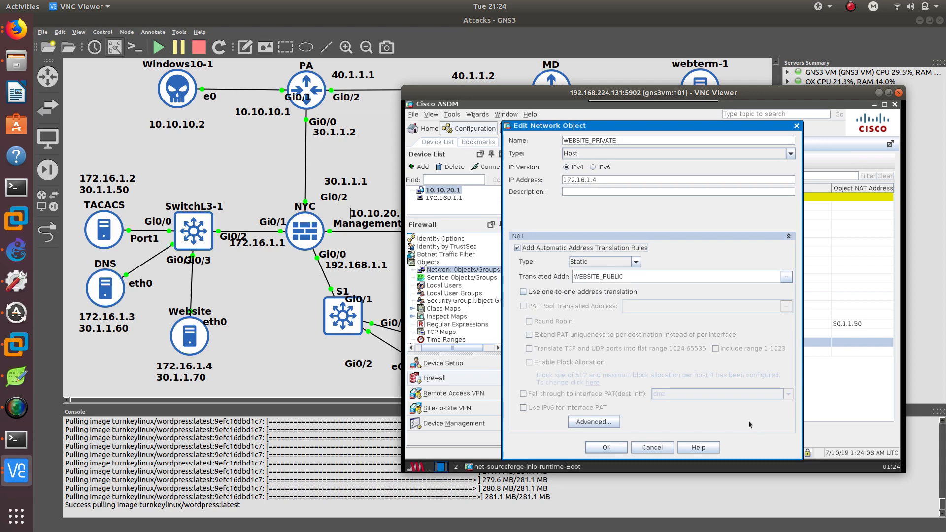
click(602, 446)
Edit DNS_PRIVATE to add a static automatic NAT rule translating it to DNS_PUBLIC.
double_click(558, 244)
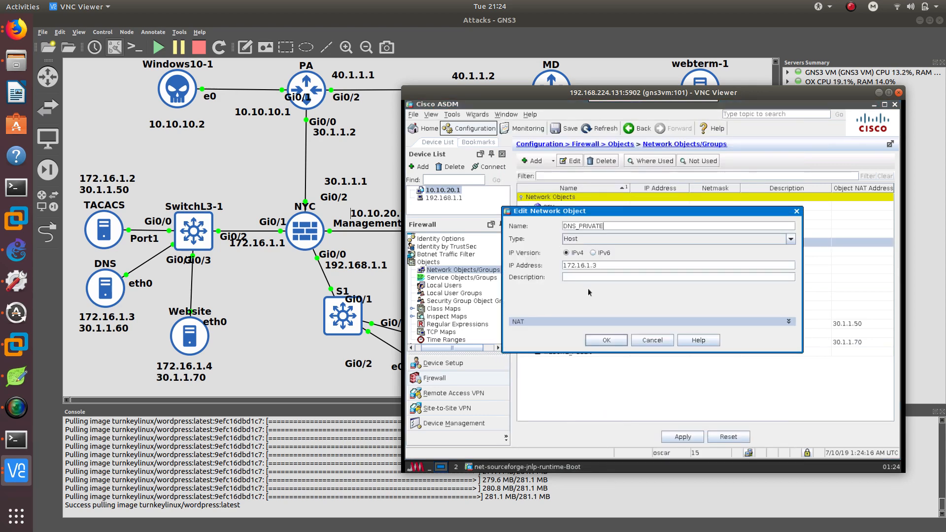
click(554, 322)
click(521, 247)
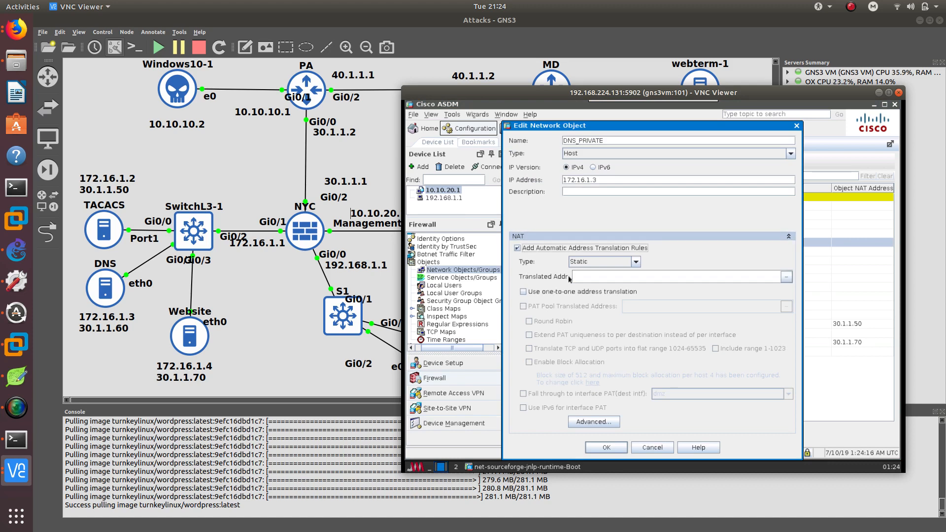
click(787, 277)
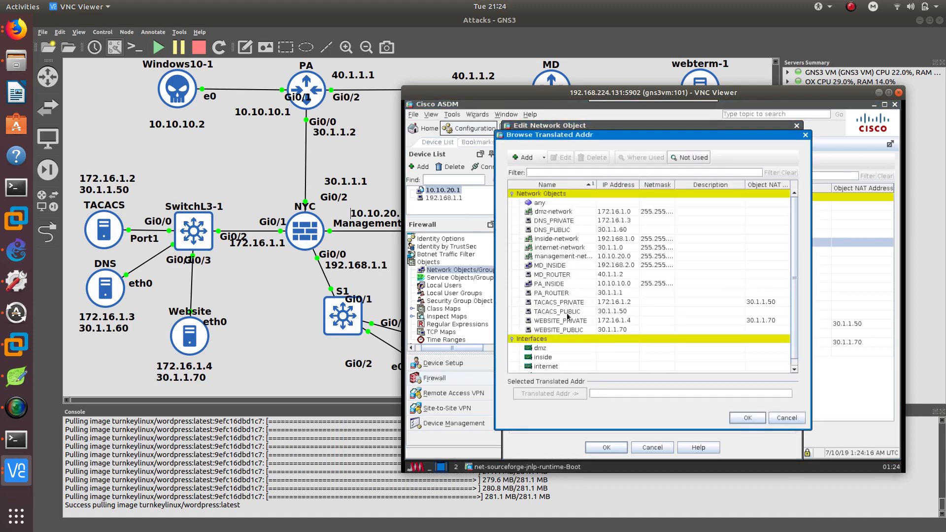
double_click(551, 231)
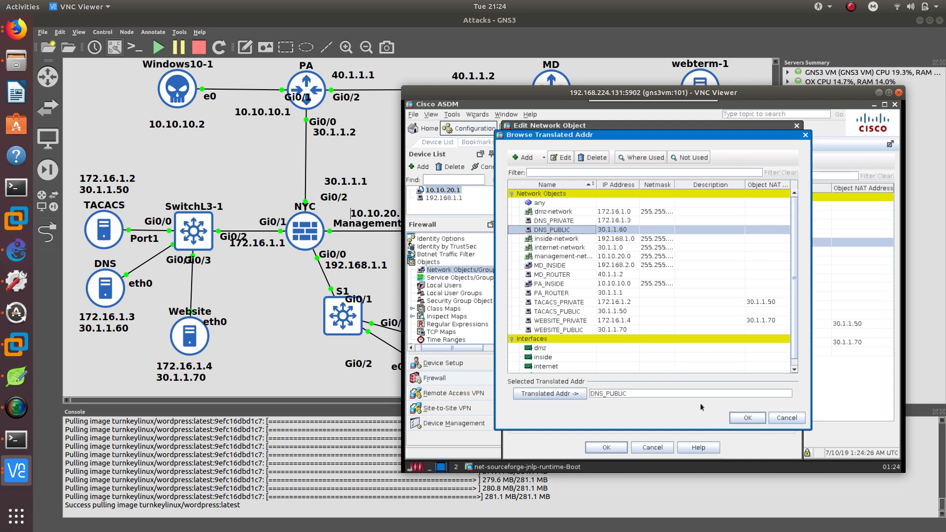
click(739, 416)
click(619, 447)
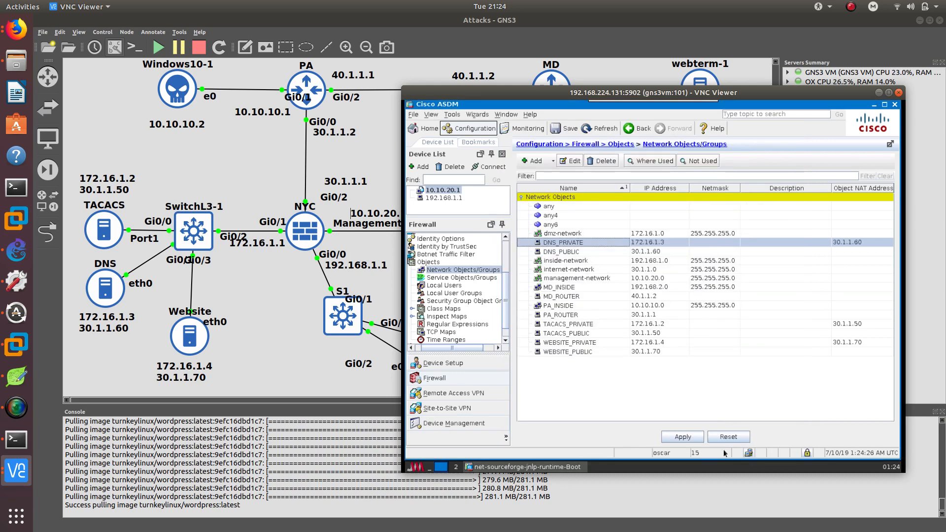
Apply the object and NAT changes to the firewall and save the configuration to flash memory.
click(682, 437)
click(761, 454)
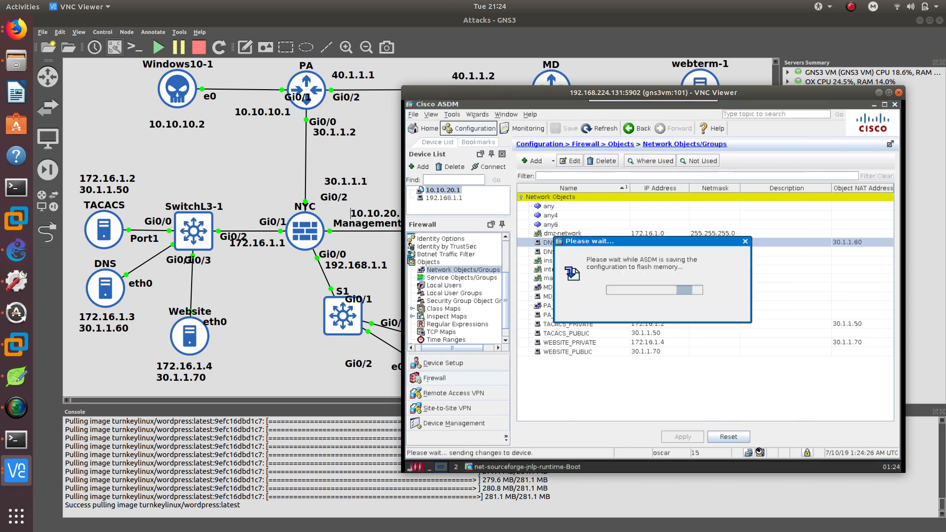
drag(584, 94, 657, 85)
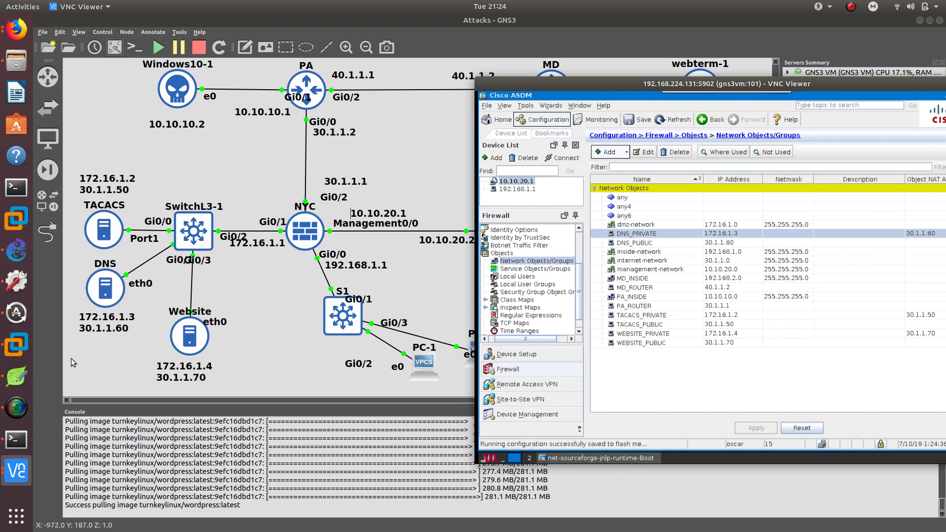
From the DNS host console, ping the PA router at 30.1.1.2.
click(16, 439)
click(680, 457)
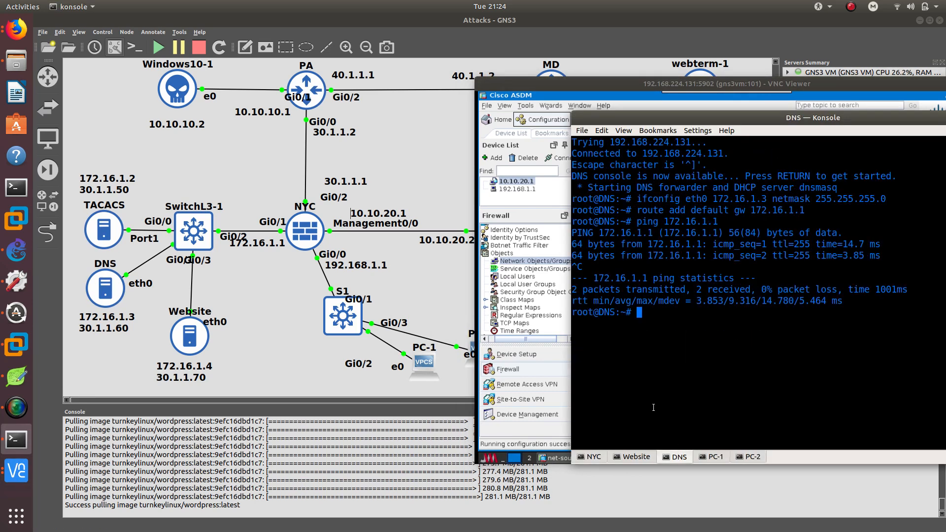
text(ping 30.1.1.2)
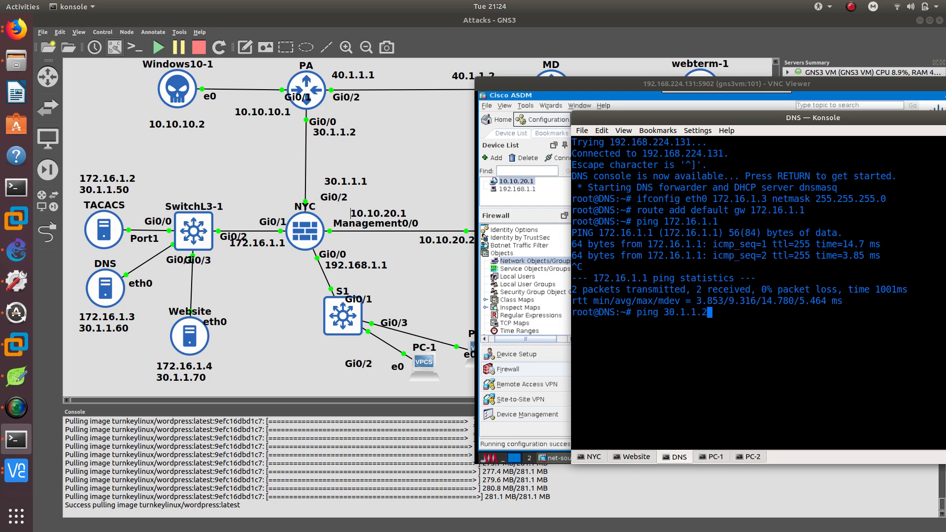
key(Return)
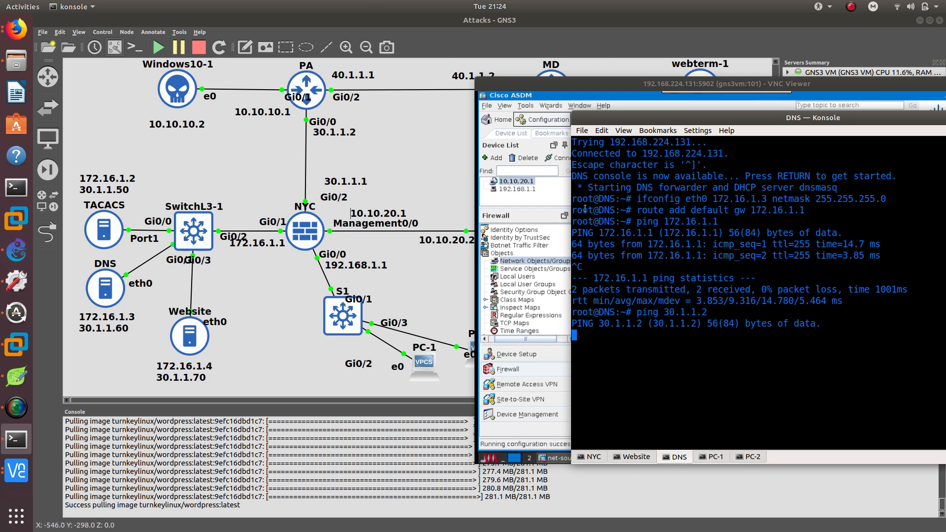
Open the console of the PA router from the topology.
double_click(307, 95)
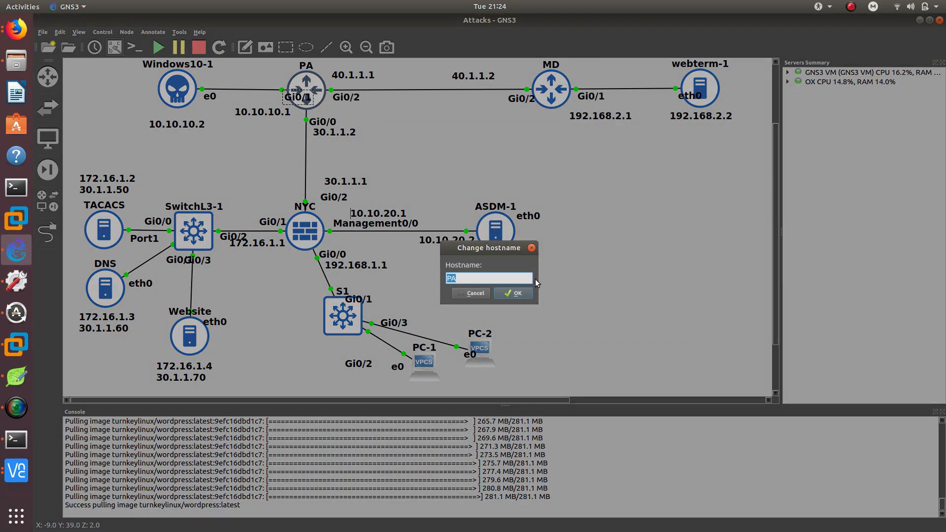
click(518, 292)
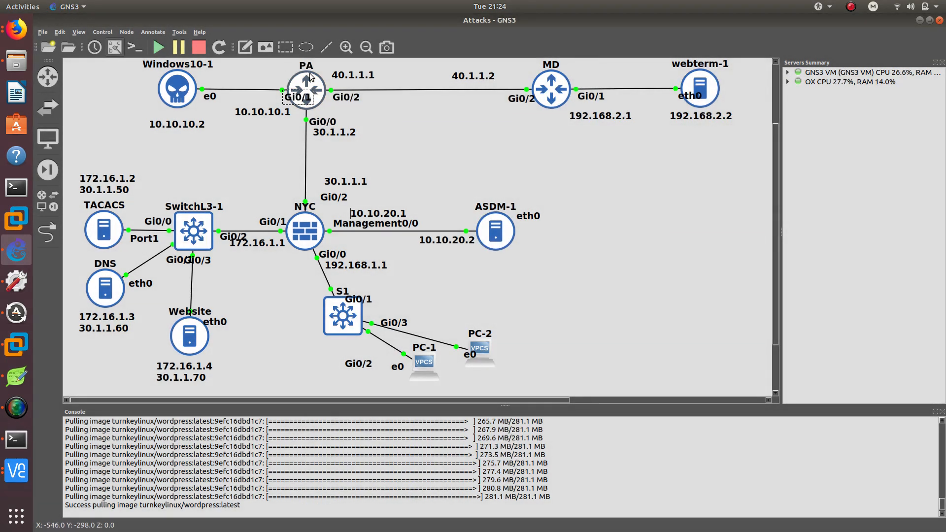
double_click(310, 73)
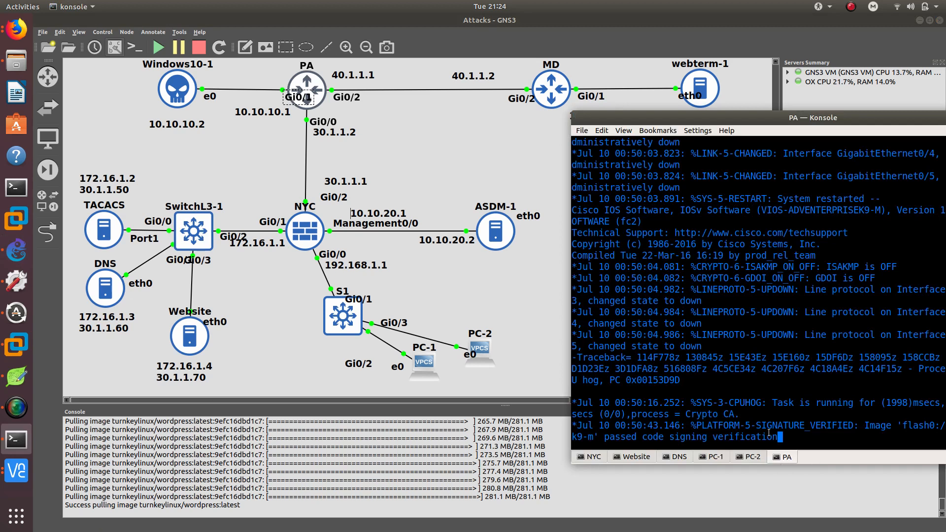
key(Return)
key(Return)
key(Return)
key(Return)
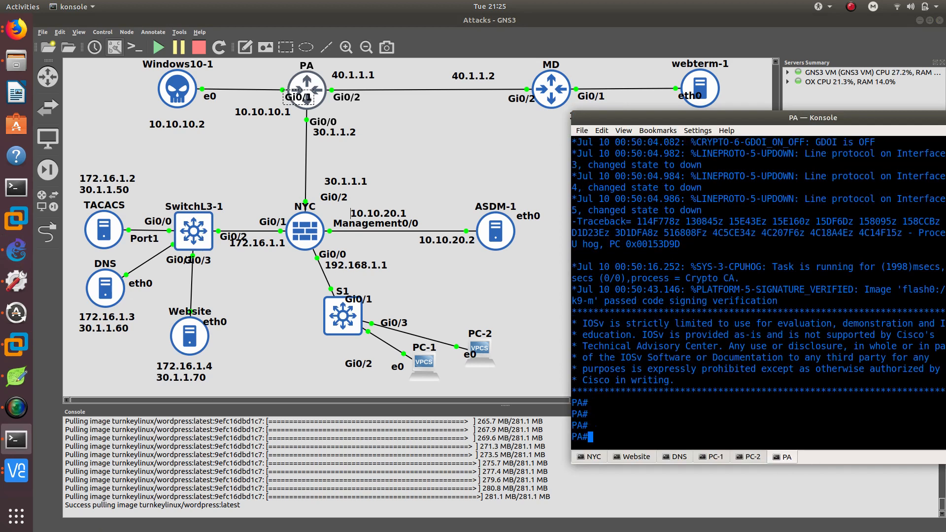
Enable ICMP packet debugging on the PA router with debug ip icmp.
text(debu)
key(Tab)
text(ip ci)
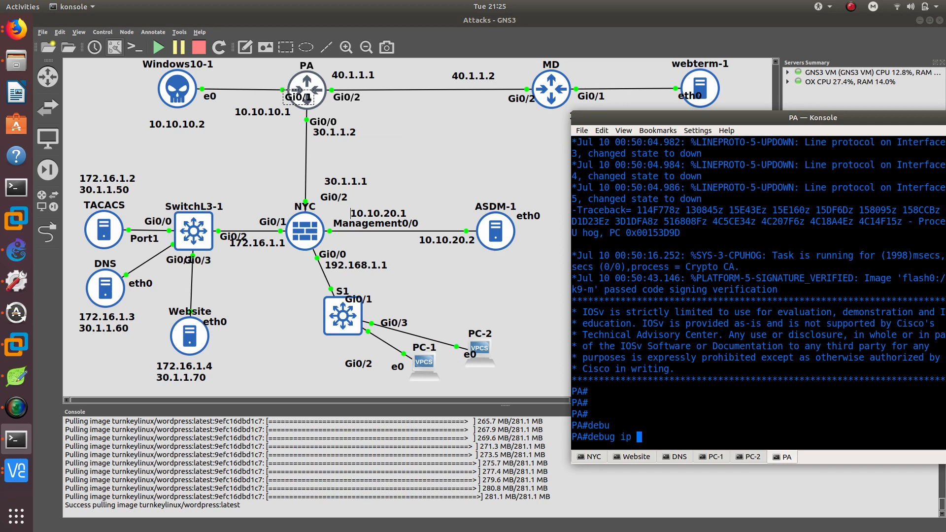
key(Tab)
key(Return)
key(Up)
key(BackSpace)
key(BackSpace)
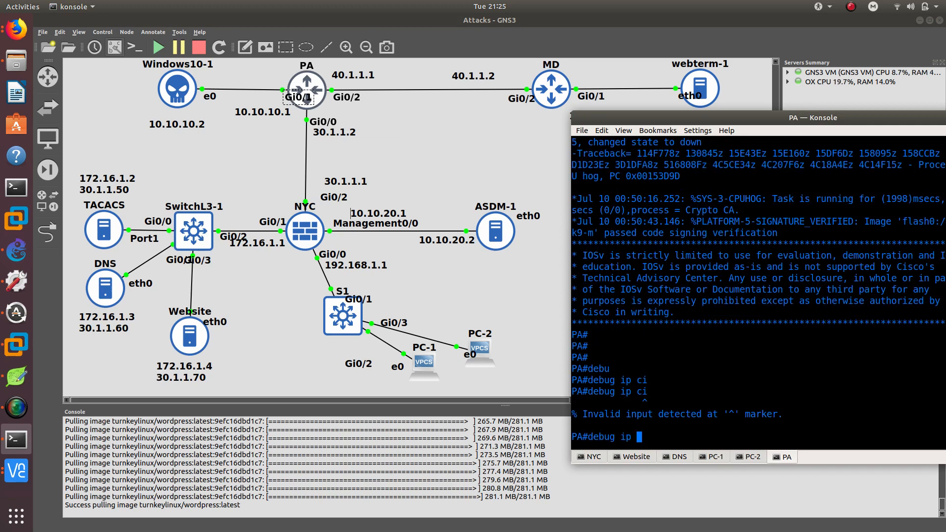
text(ic)
key(Tab)
key(Return)
key(Return)
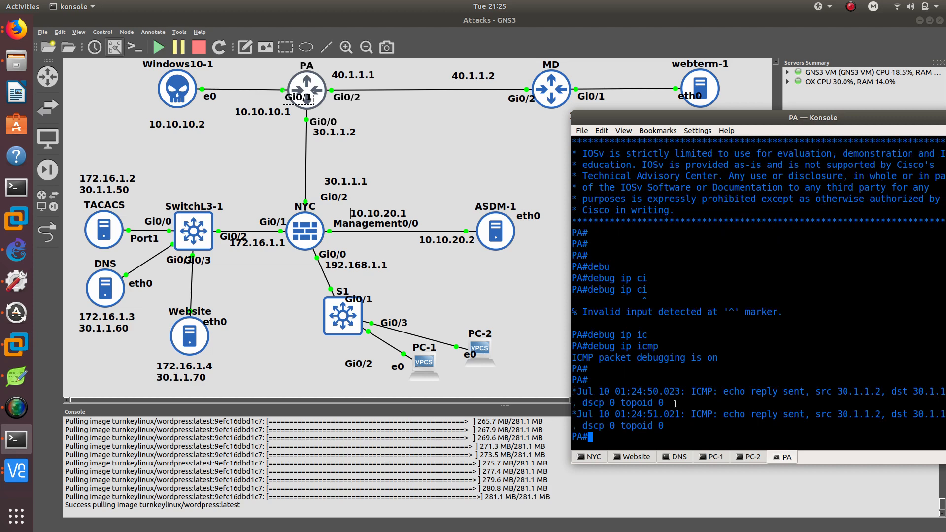
Compare the PA router's ICMP debug output with the ping running on the DNS console.
drag(682, 116, 580, 99)
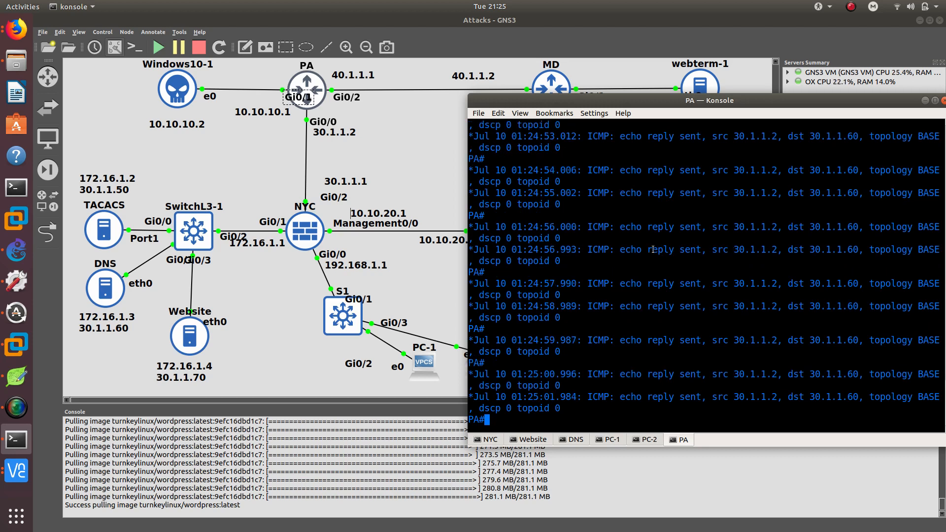
drag(653, 250, 701, 250)
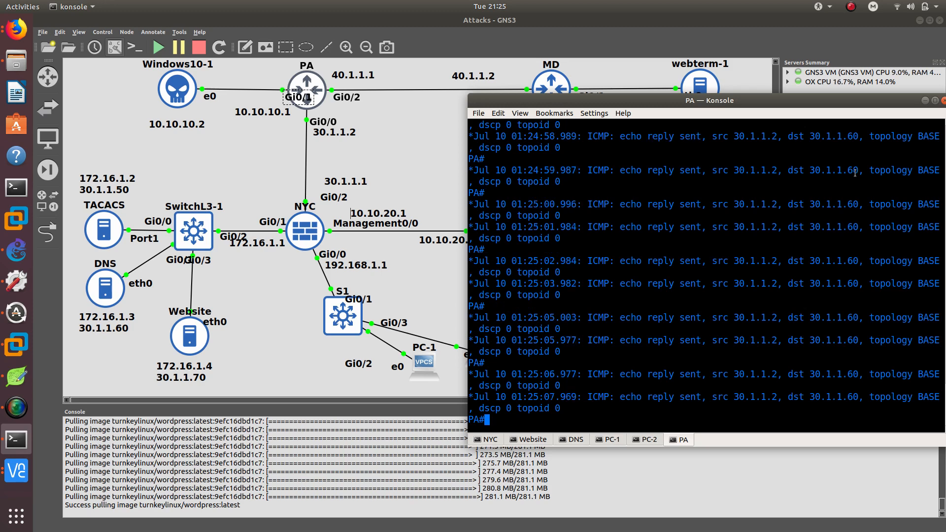
click(582, 441)
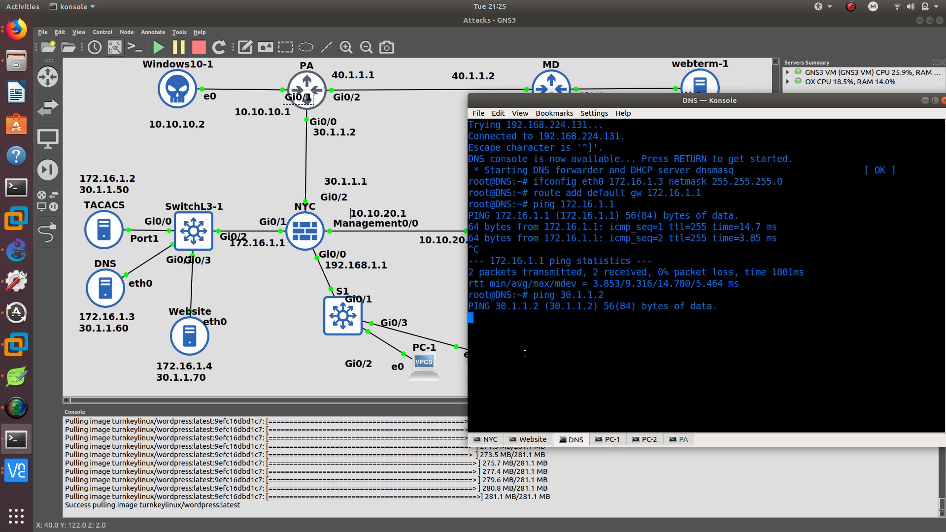
click(671, 440)
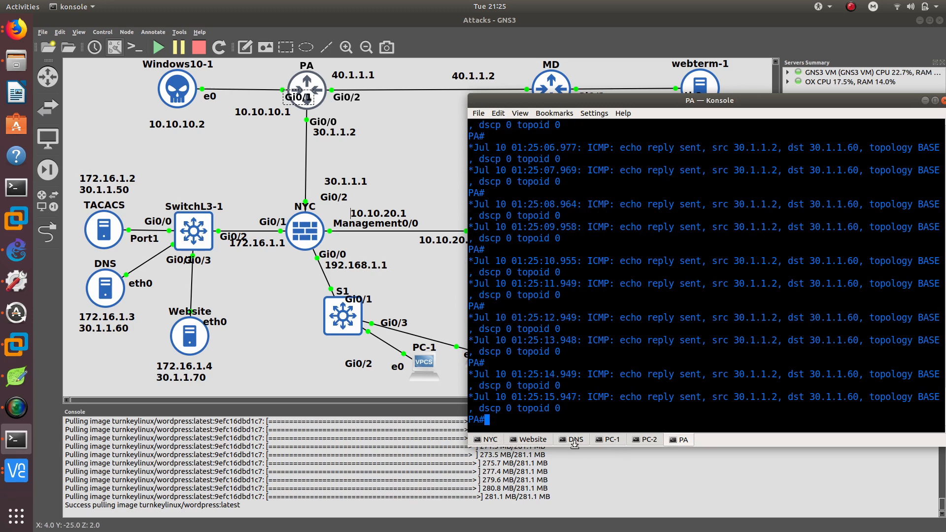
click(574, 442)
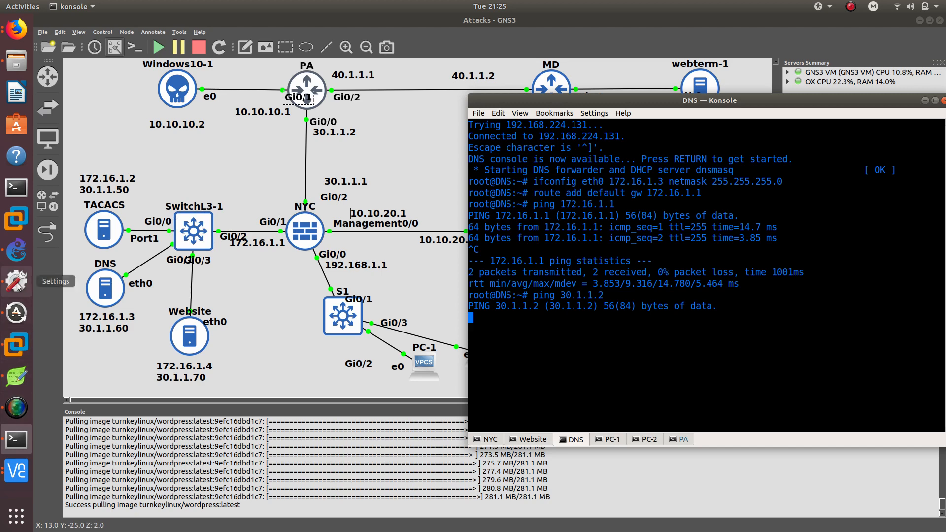
In ASDM's access rules, start a new permit rule on the internet interface with MD_ROUTER as the source.
click(14, 472)
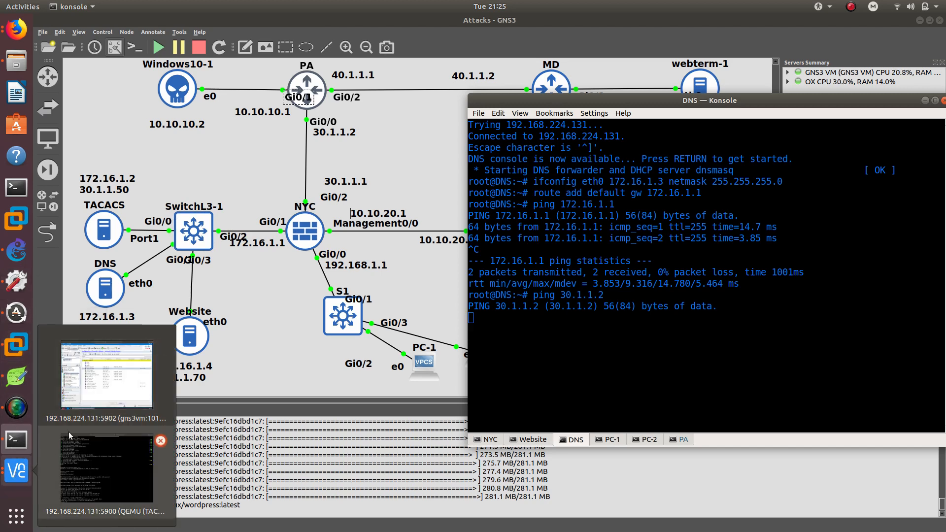
click(101, 383)
scroll(530, 271, up, 3)
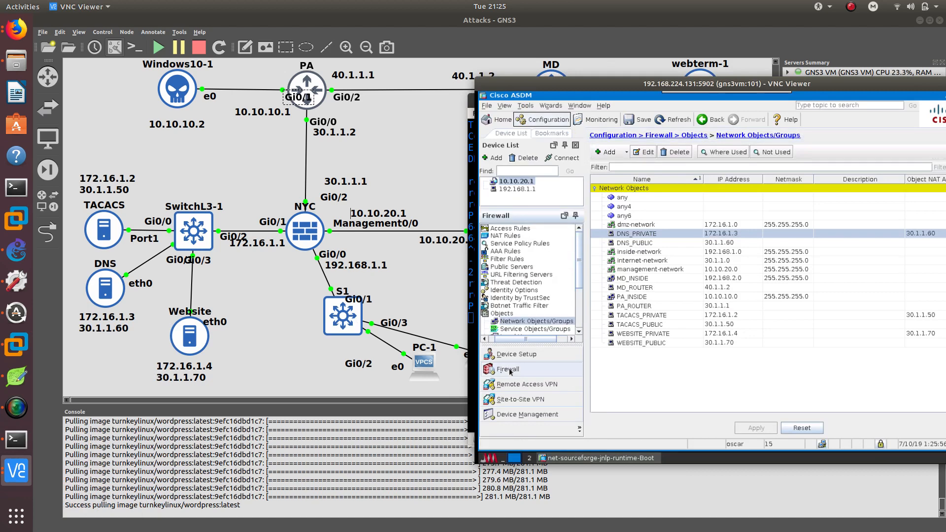
click(502, 229)
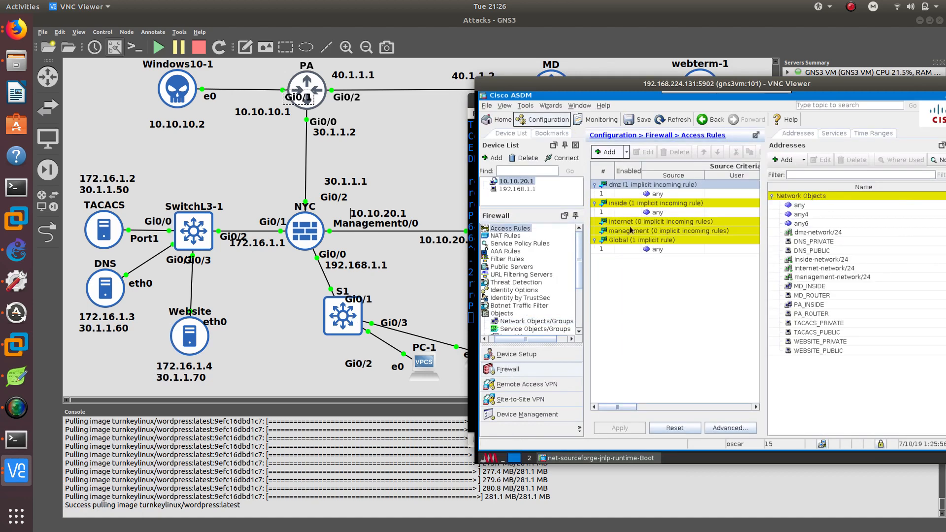
click(612, 224)
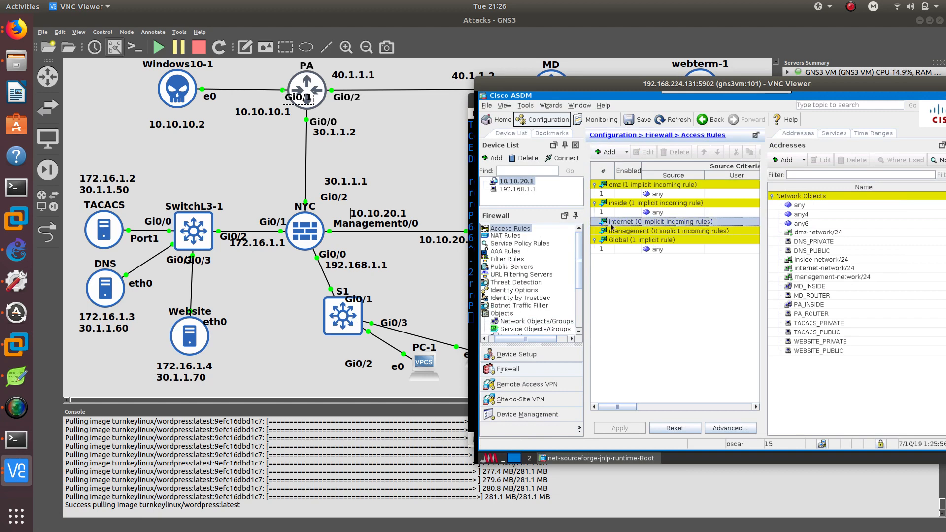
click(607, 152)
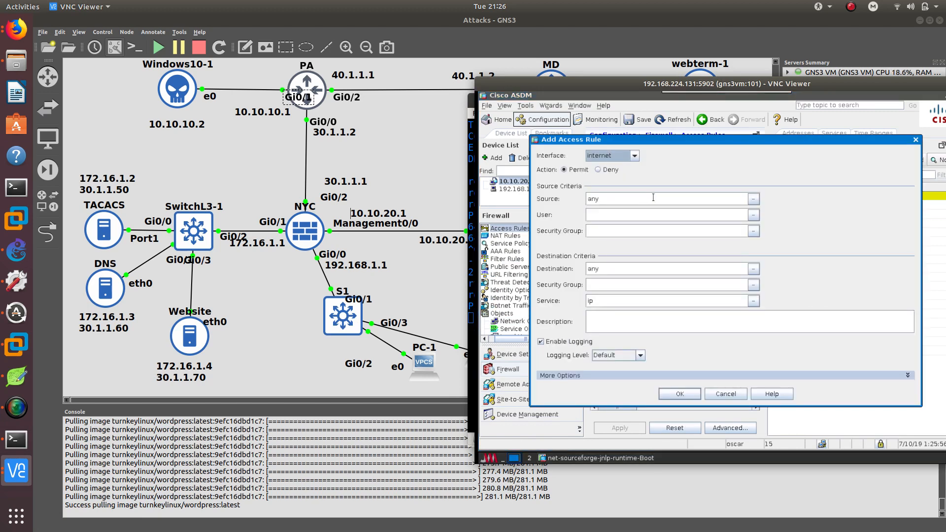
double_click(593, 197)
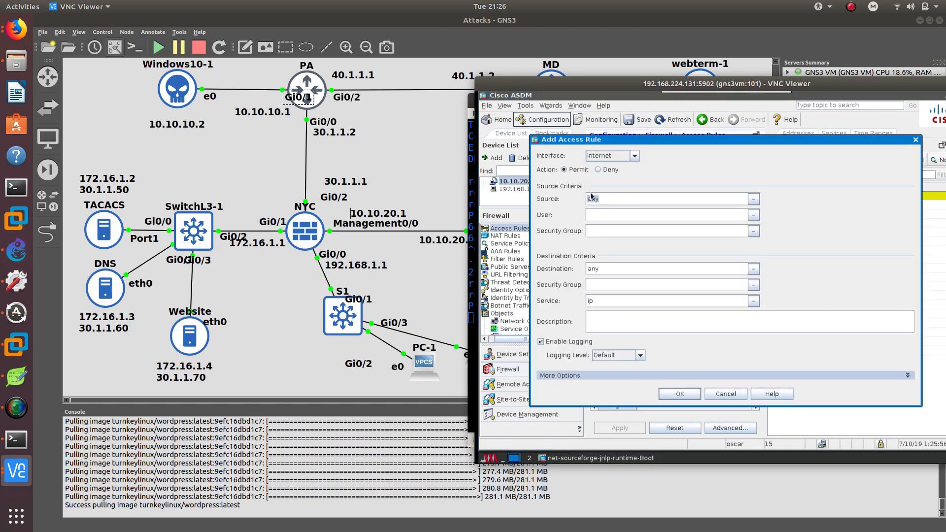
click(754, 199)
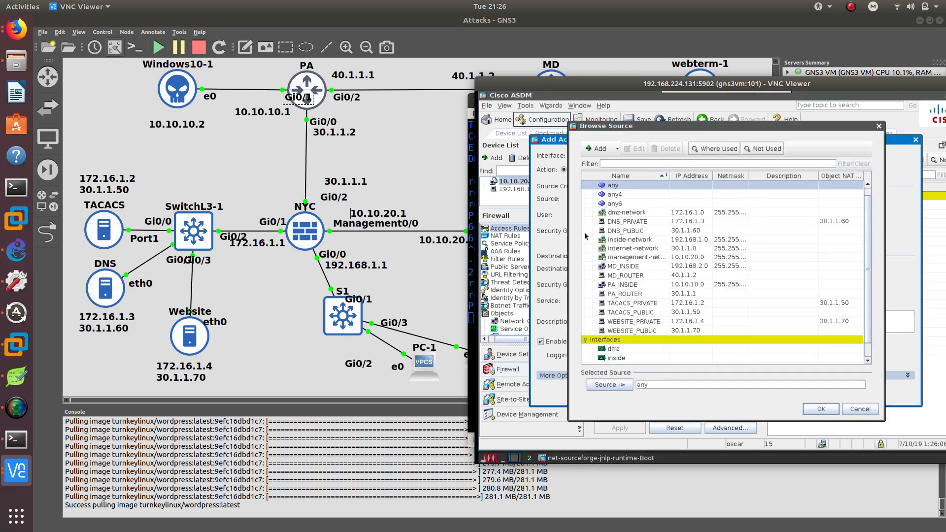
click(631, 276)
click(812, 411)
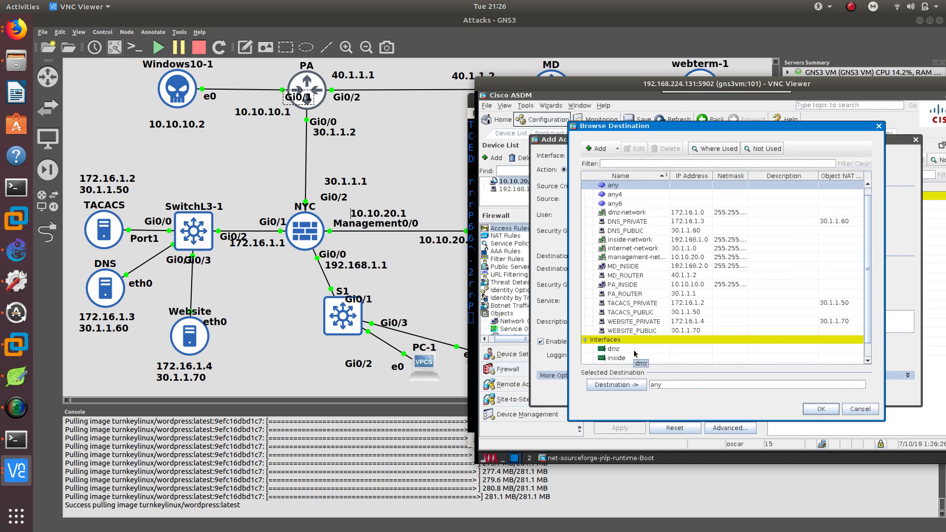
Set the rule's destination to the dmz interface and add the rule.
scroll(634, 349, down, 1)
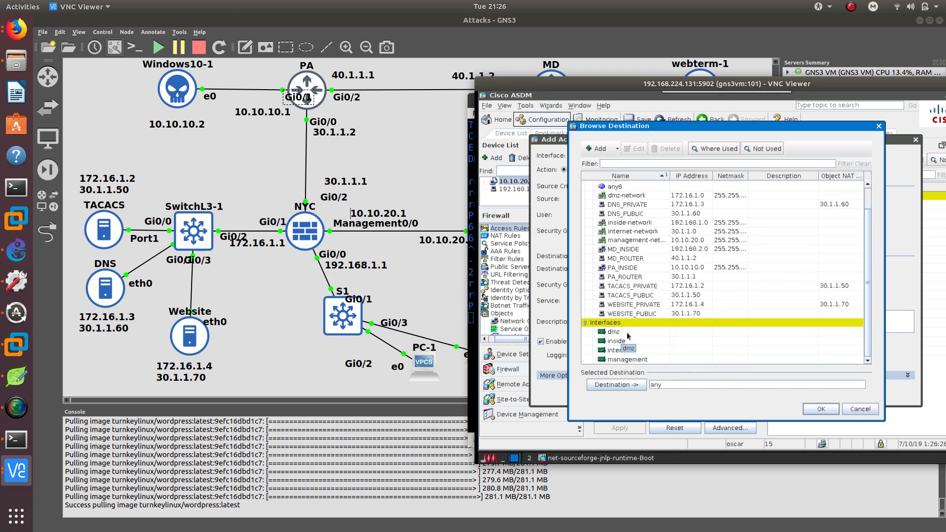
click(616, 331)
click(820, 408)
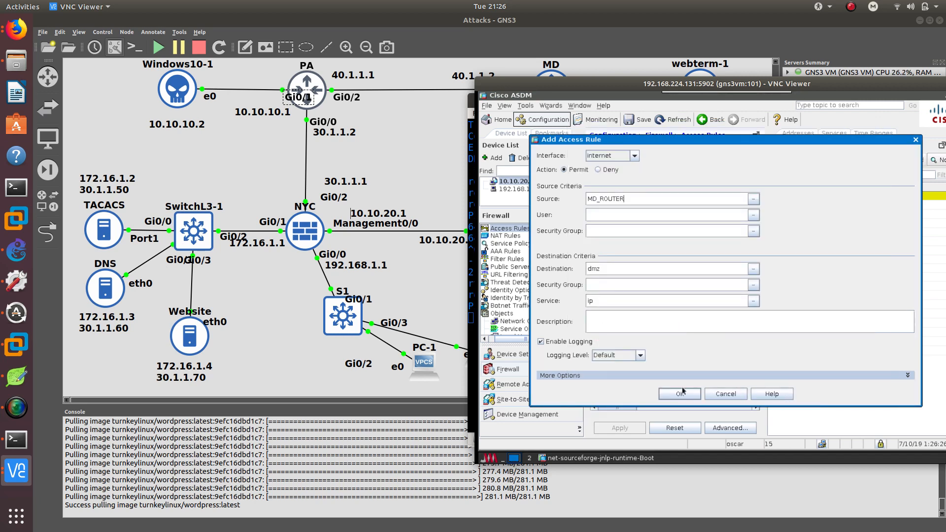
click(681, 394)
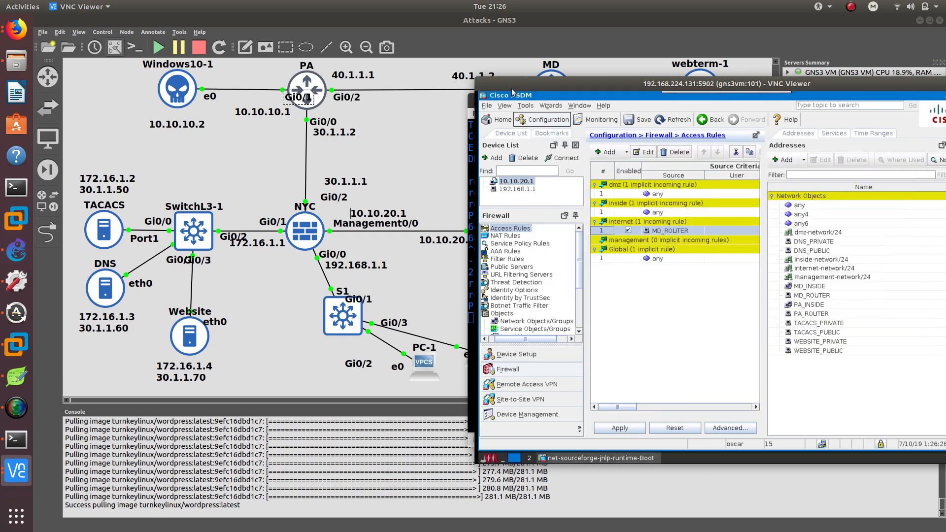
Apply the new access rule to the firewall and save the configuration to flash memory.
drag(512, 91, 600, 107)
click(544, 101)
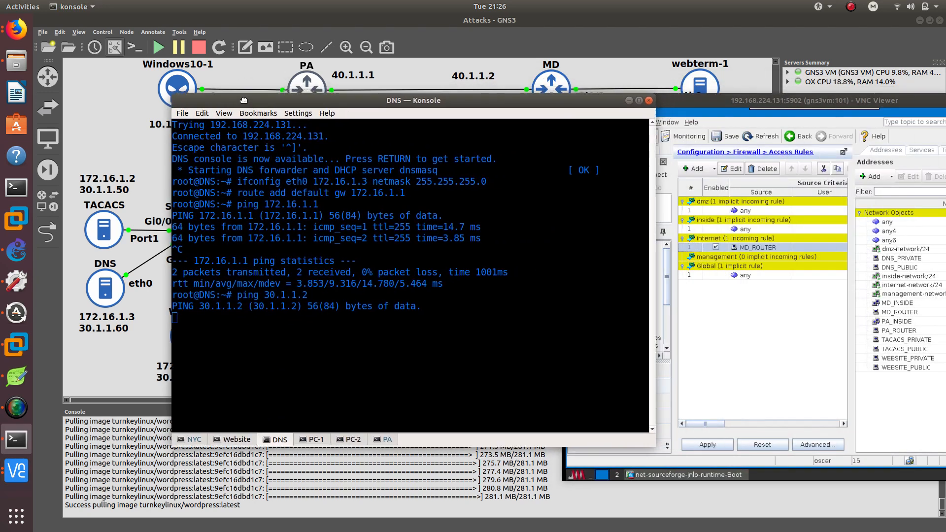
drag(243, 101, 182, 93)
click(701, 109)
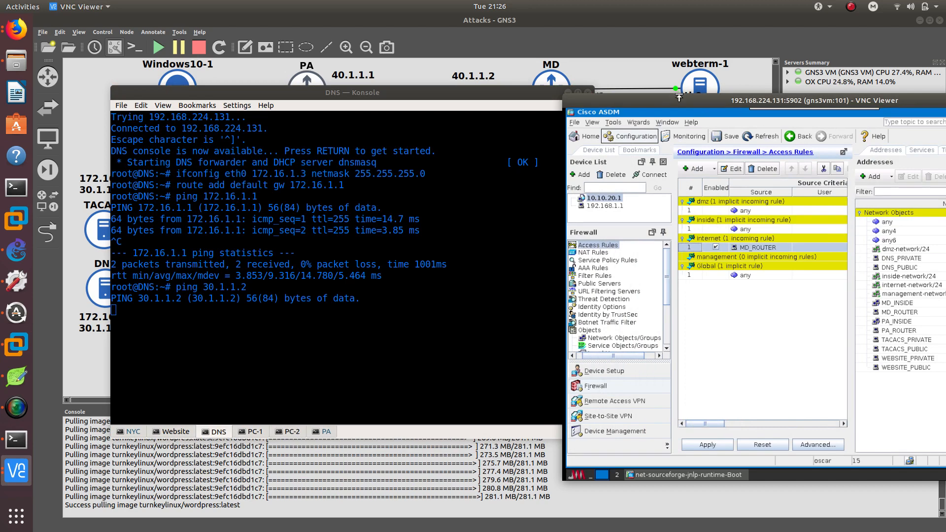
drag(700, 101, 624, 79)
click(641, 424)
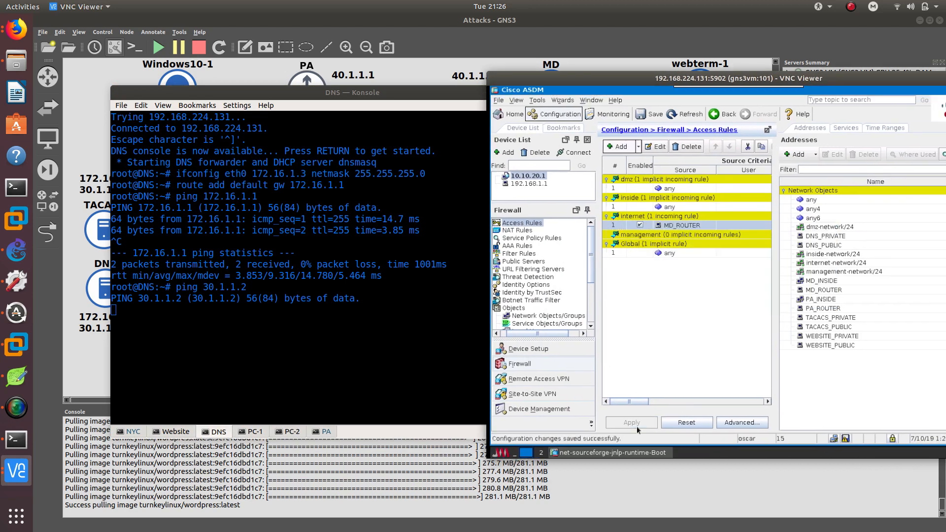
click(846, 439)
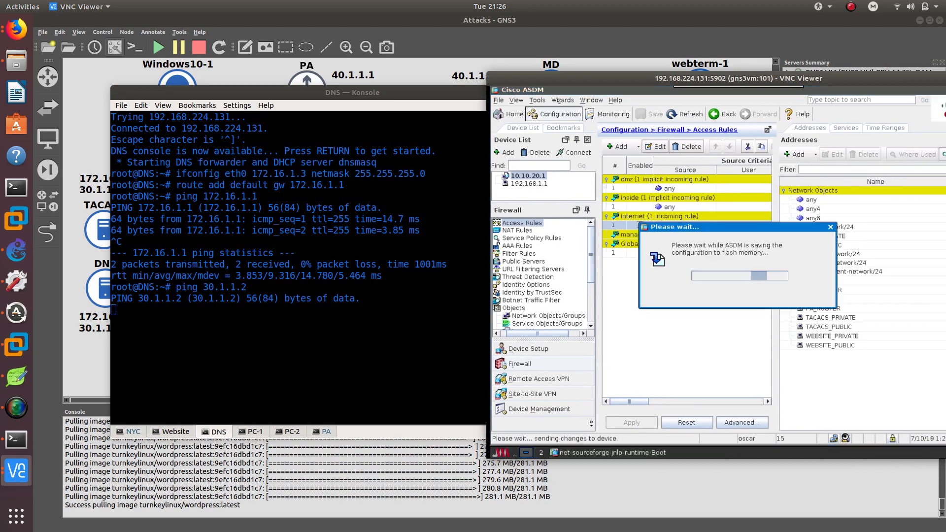
Stop the running ping on the DNS console and rerun ping 30.1.1.2.
click(338, 327)
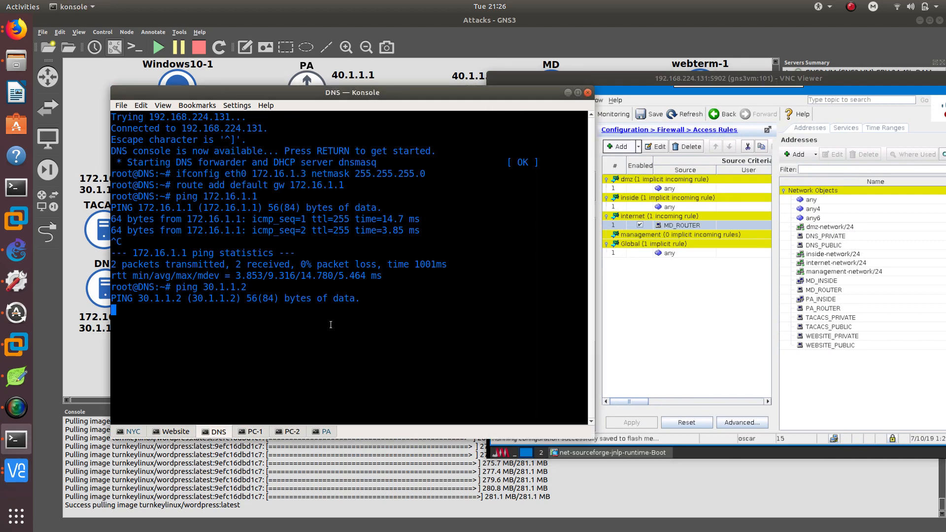
key(ctrl+c)
key(Up)
key(Return)
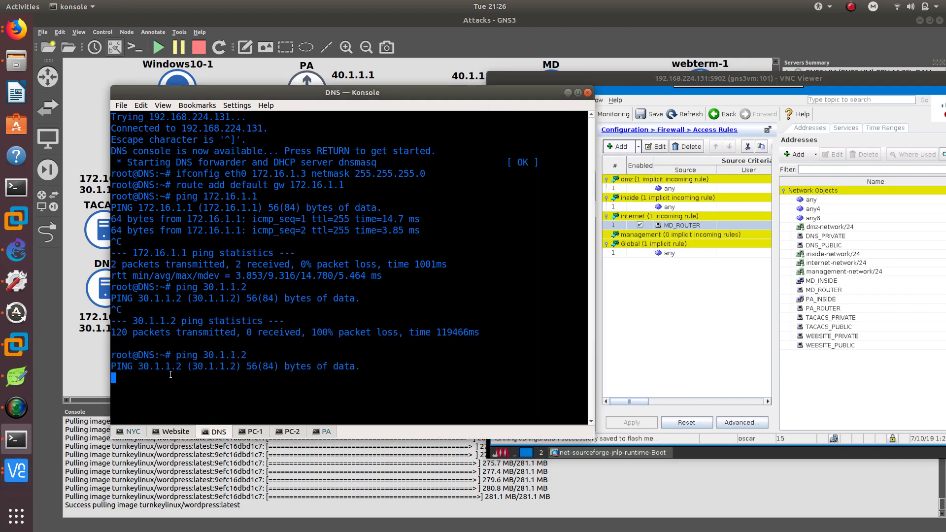
Edit the MD_ROUTER rule's destination, clear it, and create a new network object named DMZ_NETWORK.
double_click(698, 225)
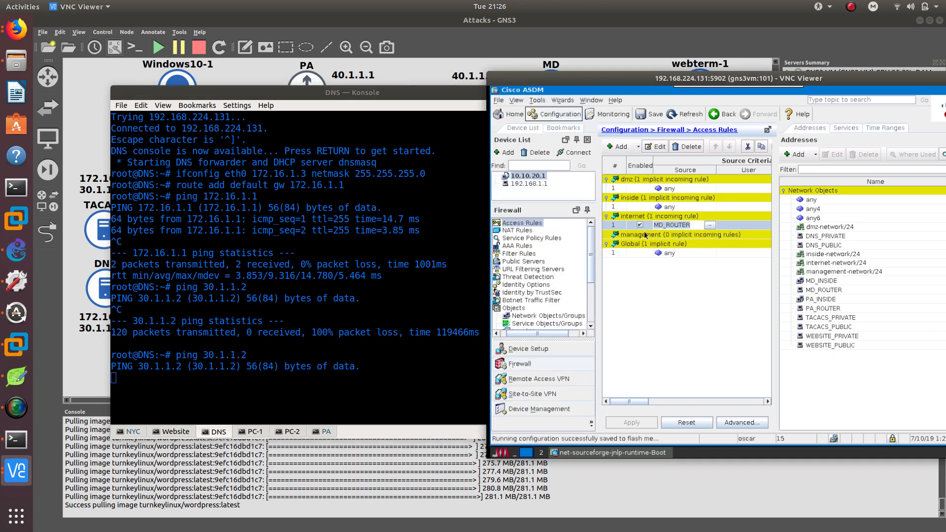
click(619, 218)
double_click(635, 224)
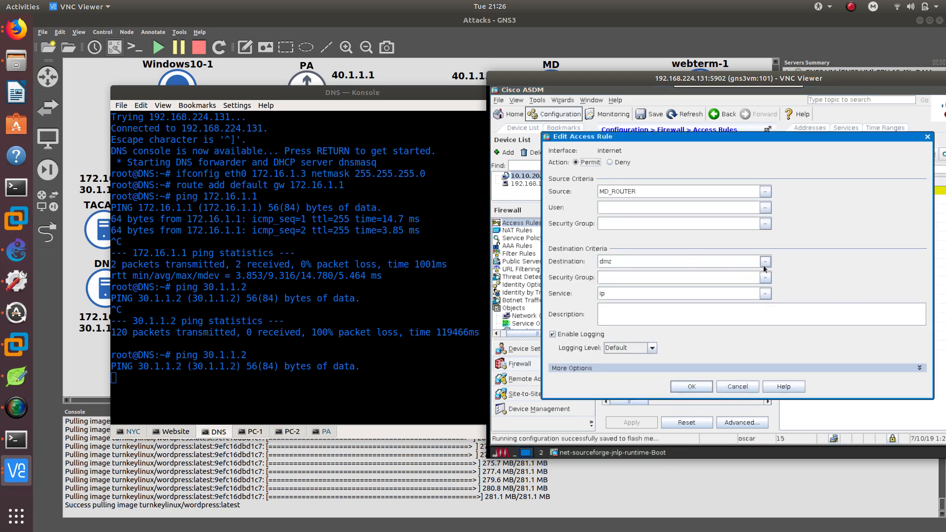
click(765, 260)
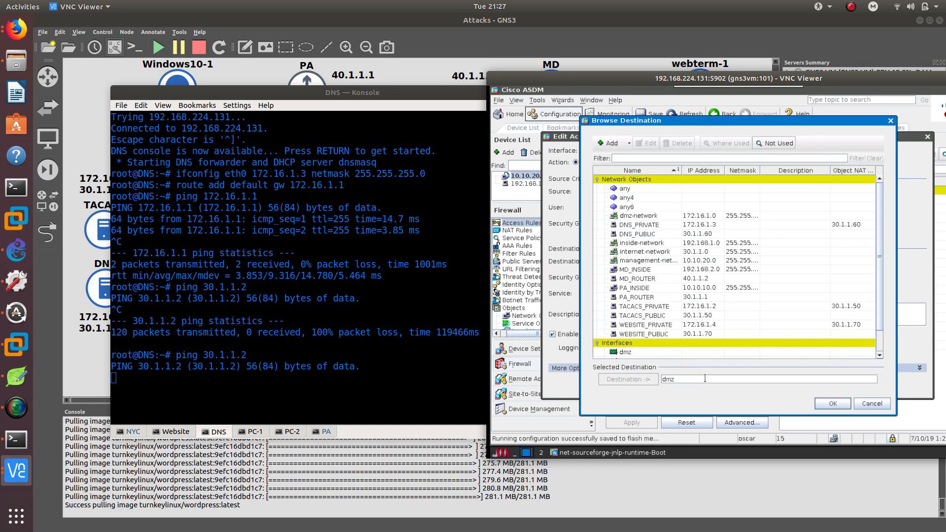
key(BackSpace)
key(BackSpace)
click(615, 144)
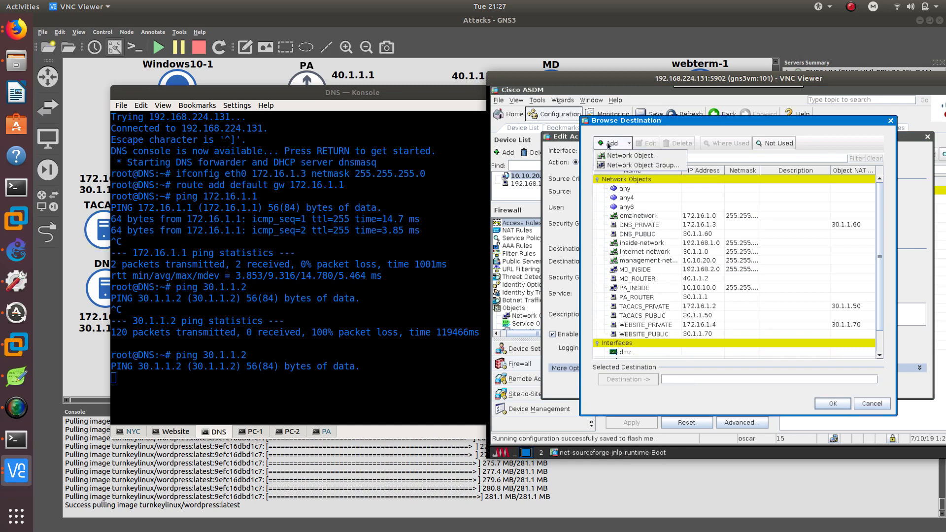
click(620, 156)
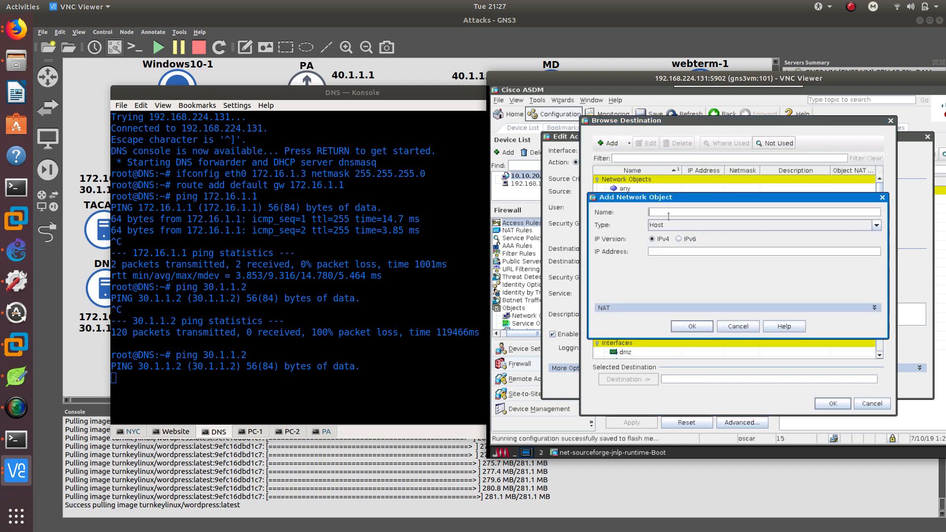
text(DMZ_)
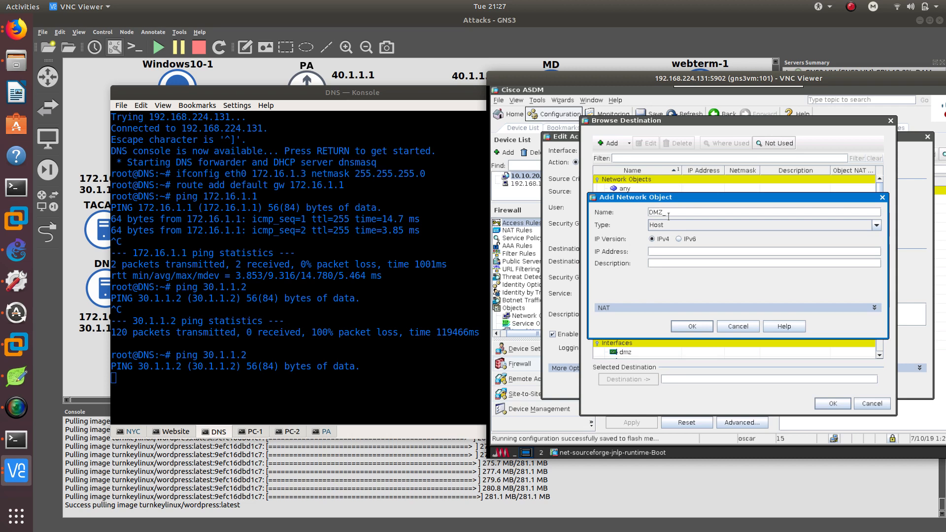
text(NETWORK)
Define DMZ_NETWORK as network 172.16.1.0 with netmask 255.255.255.0.
click(663, 225)
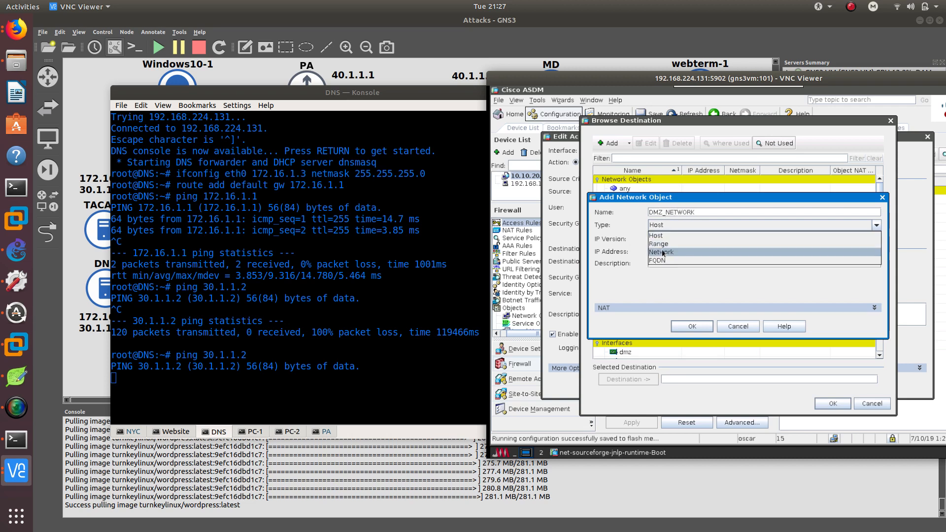
click(659, 244)
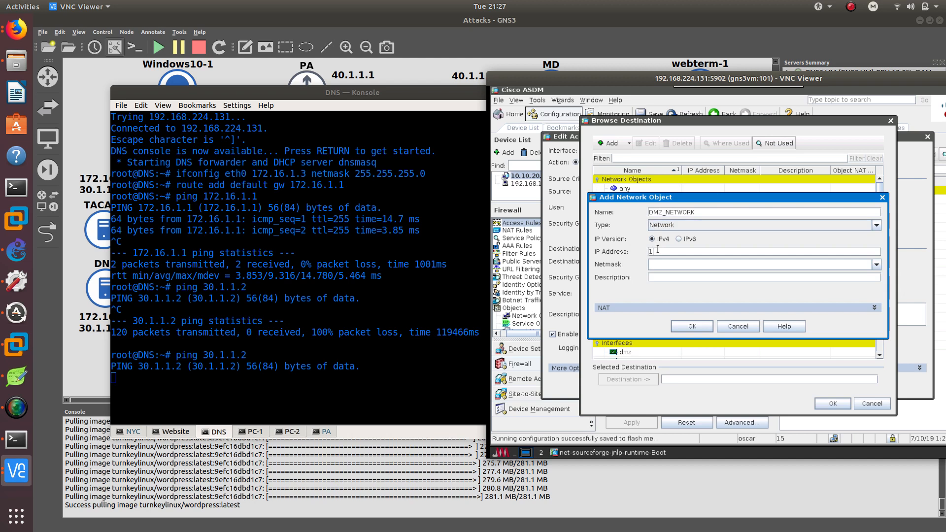
click(658, 249)
text(172.16.1.0)
click(877, 265)
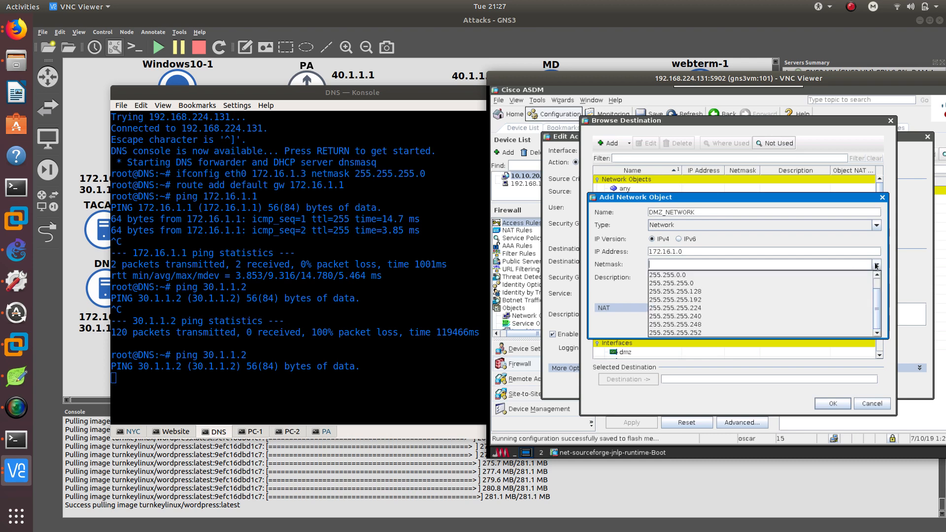
click(809, 280)
click(693, 326)
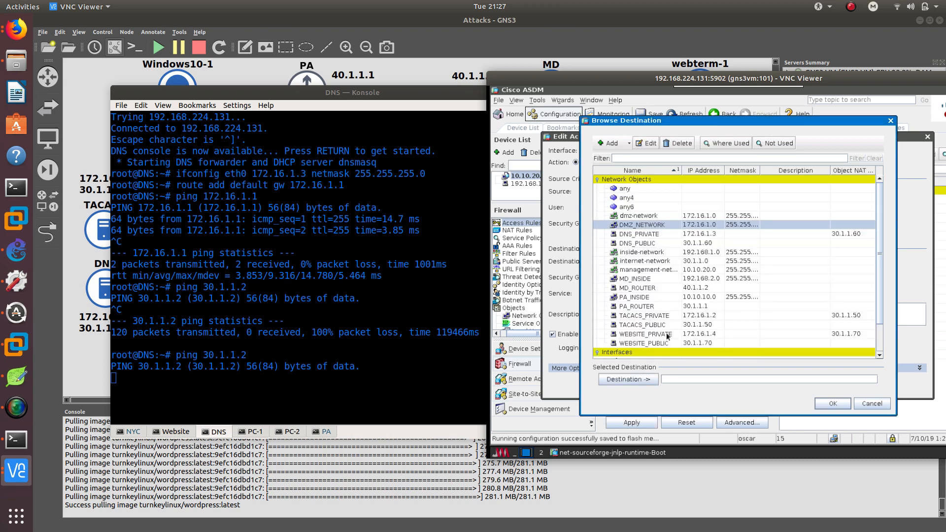
Select DMZ_NETWORK as the rule's destination, confirm the edit, and apply it to the firewall.
double_click(636, 229)
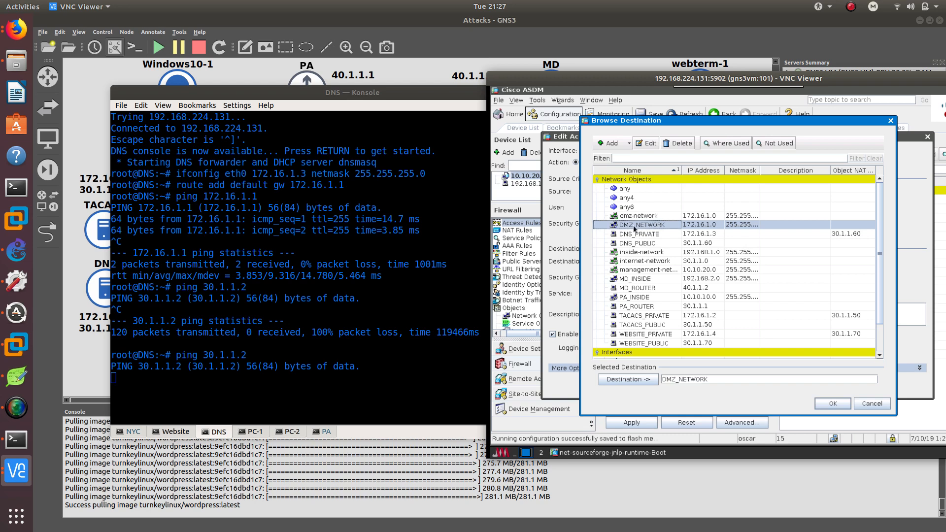
click(834, 404)
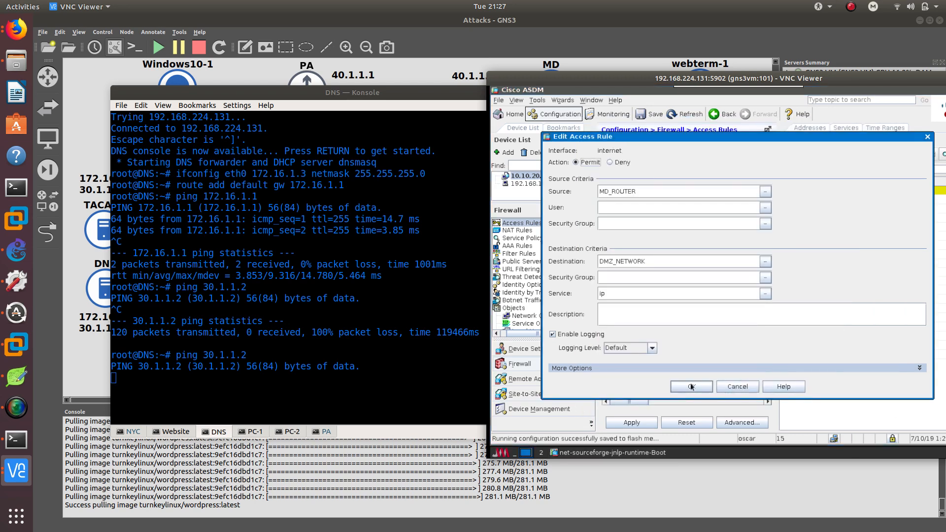
click(712, 387)
click(633, 423)
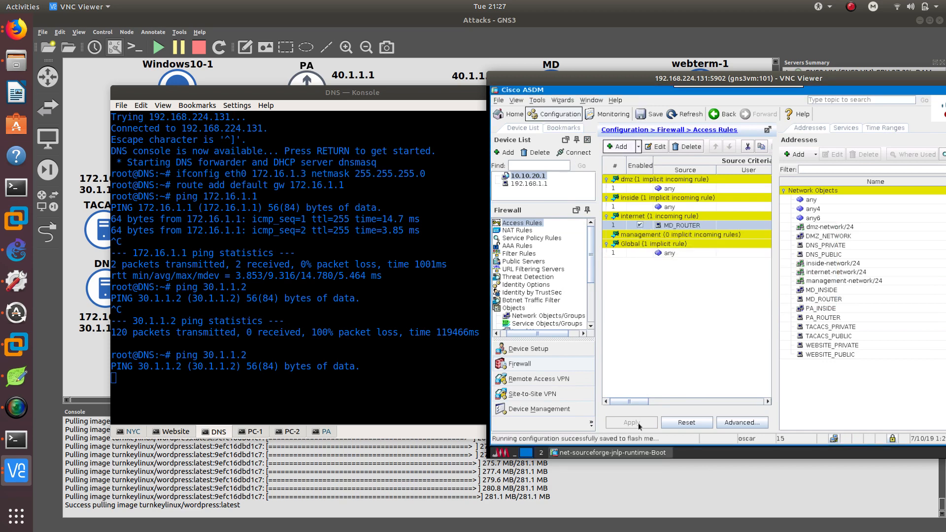
Stop the ping on the DNS console and rerun ping 30.1.1.2.
click(270, 340)
key(ctrl+c)
key(Up)
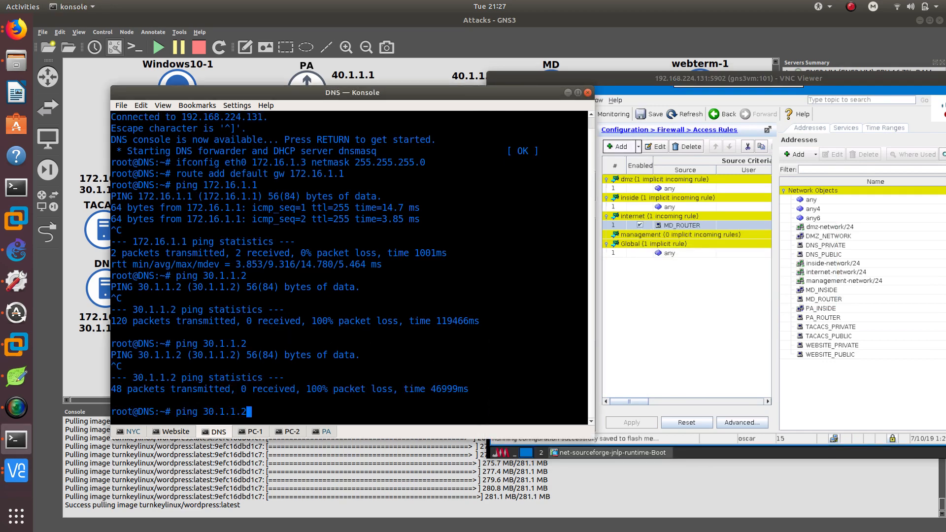
key(Return)
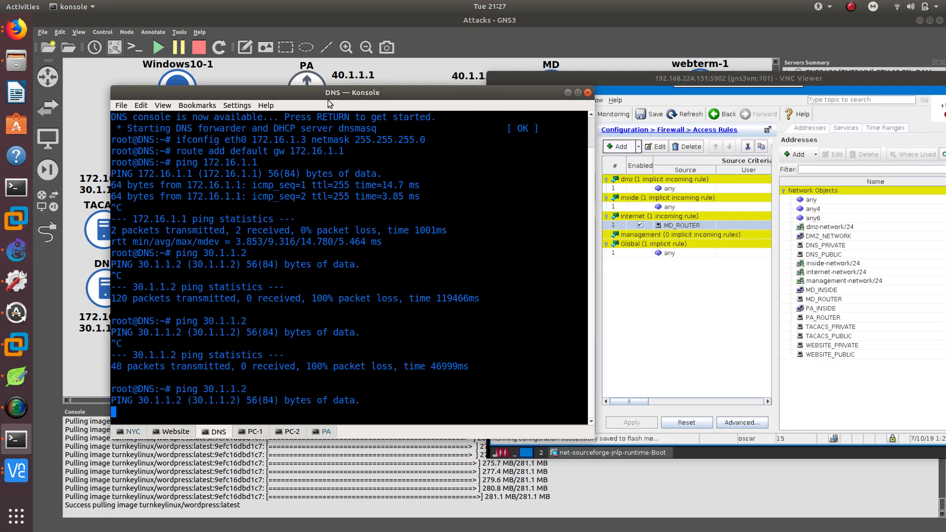
Change the MD_ROUTER rule's destination to any and apply the change to the firewall.
drag(324, 92, 276, 76)
click(704, 342)
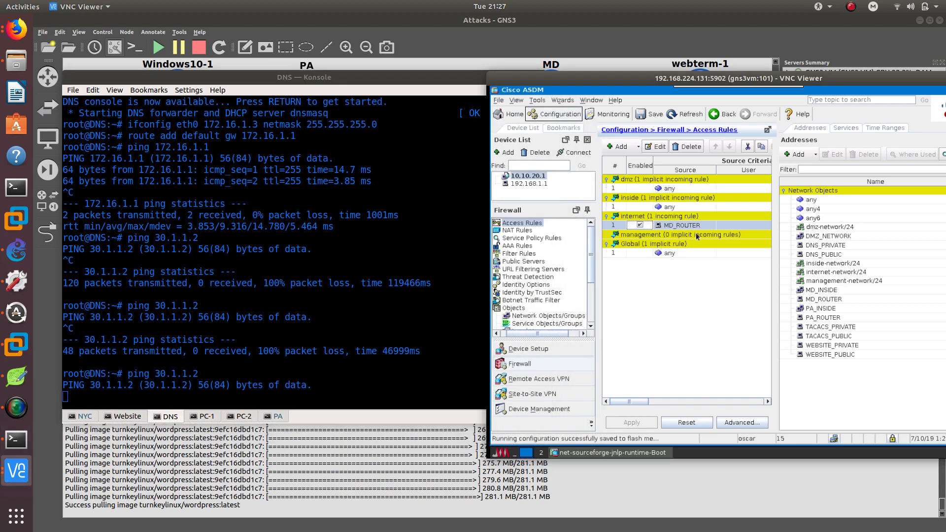
double_click(703, 225)
double_click(612, 227)
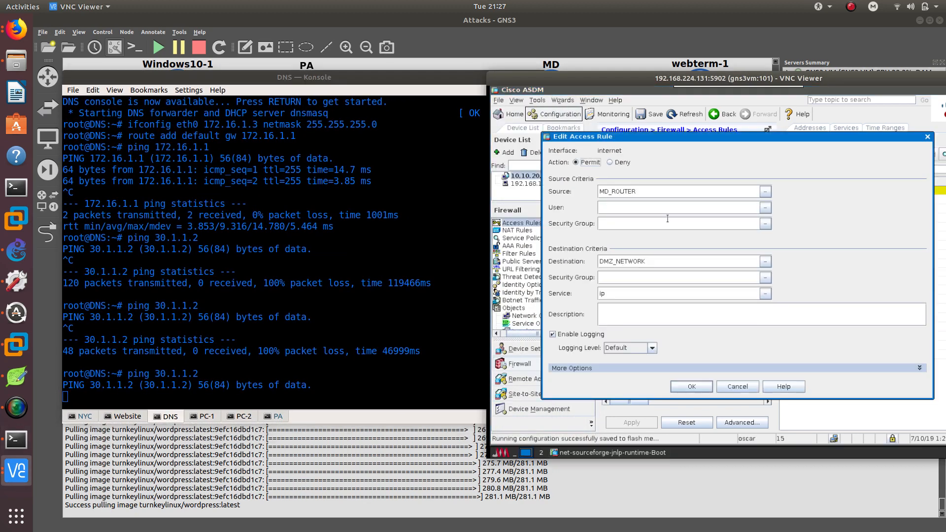
click(765, 261)
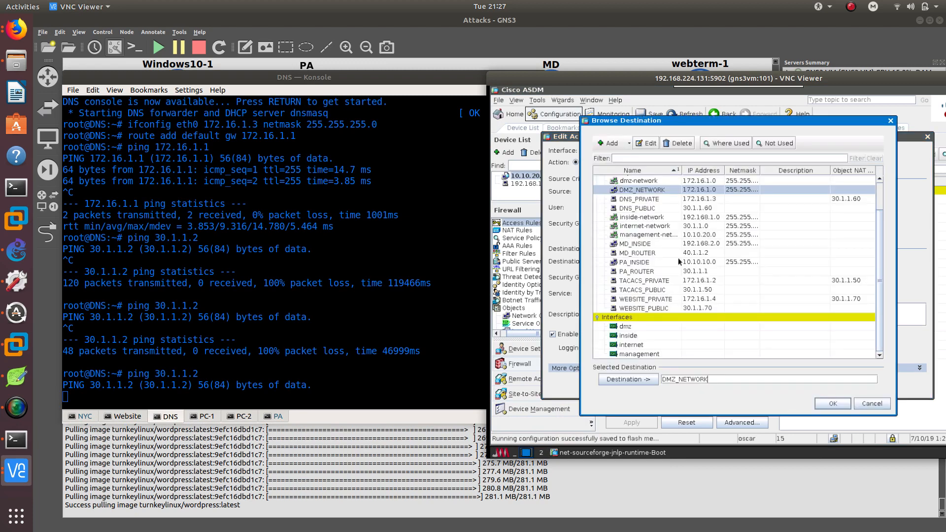
scroll(651, 254, up, 2)
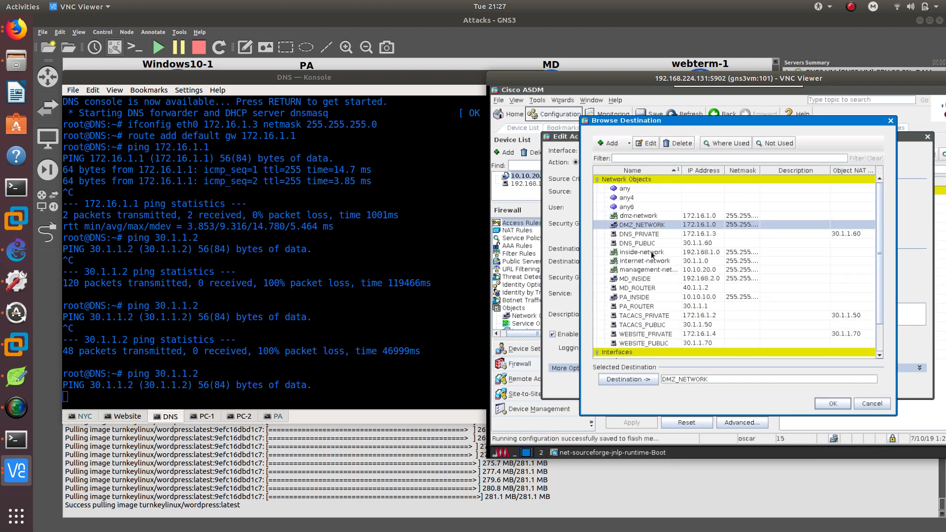
click(618, 189)
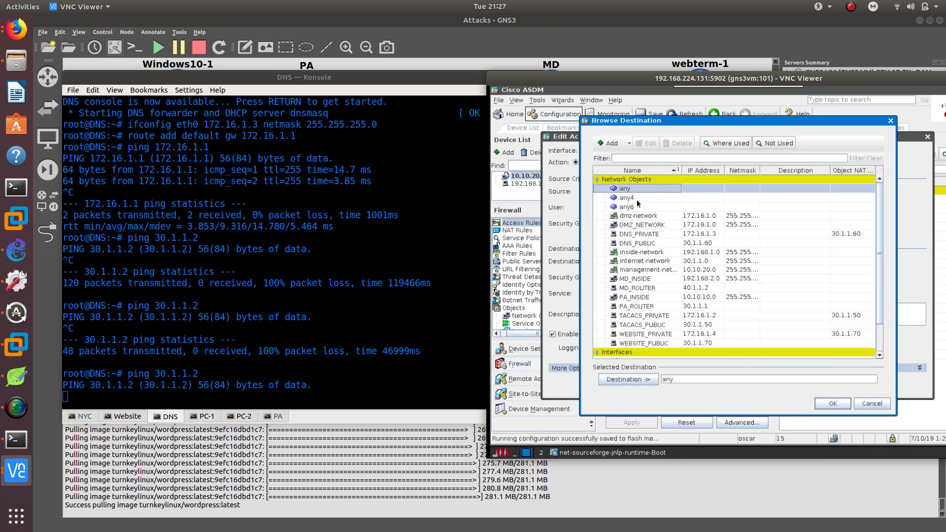
click(833, 403)
click(737, 405)
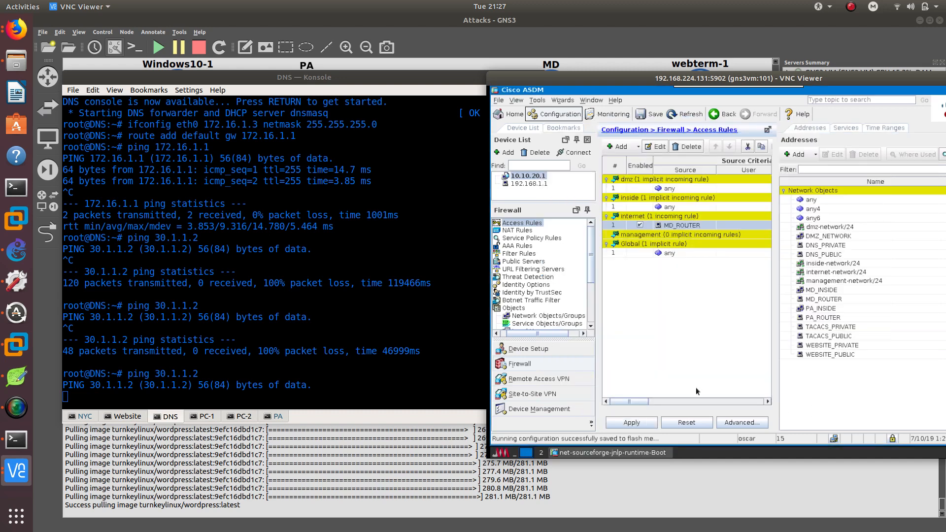
click(647, 420)
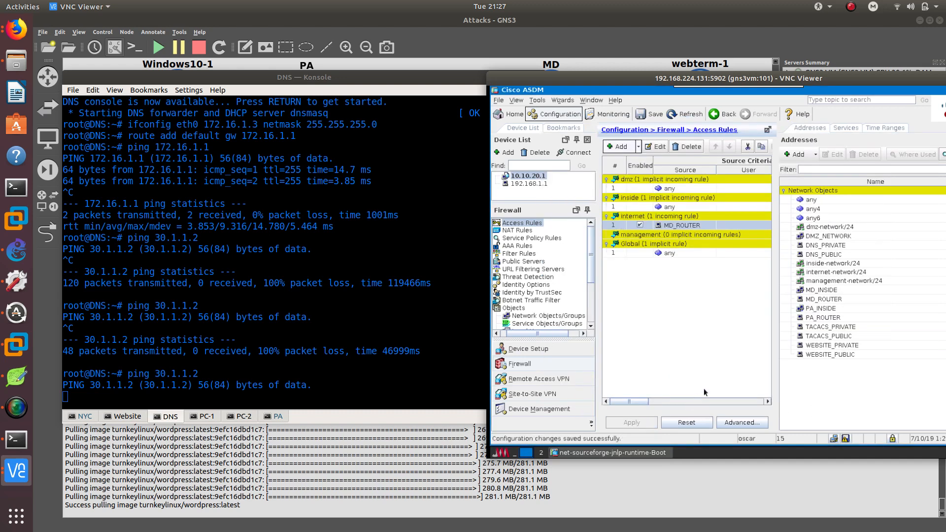
click(312, 365)
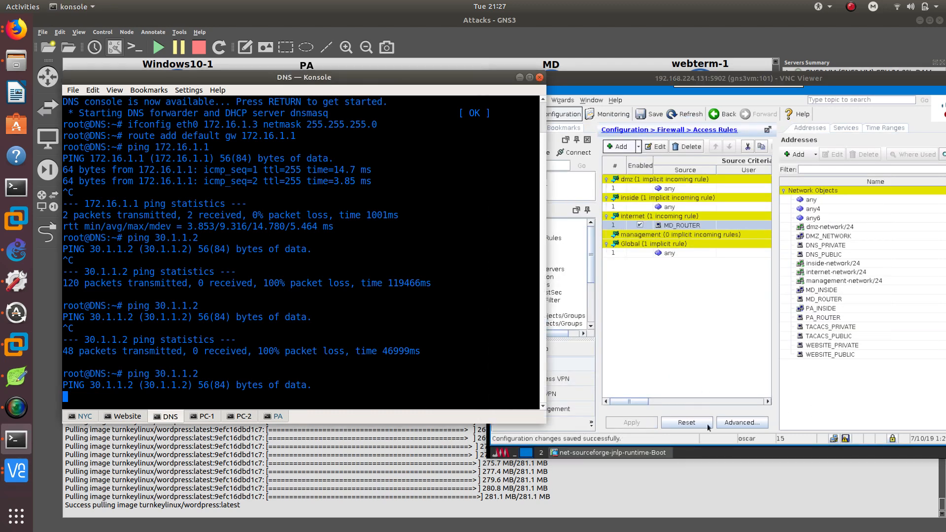
click(845, 438)
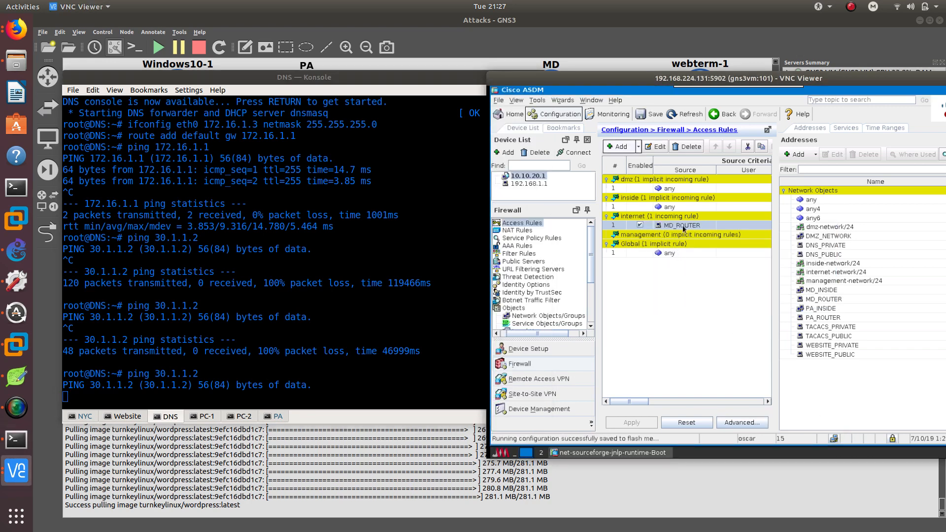
mouse_move(684, 228)
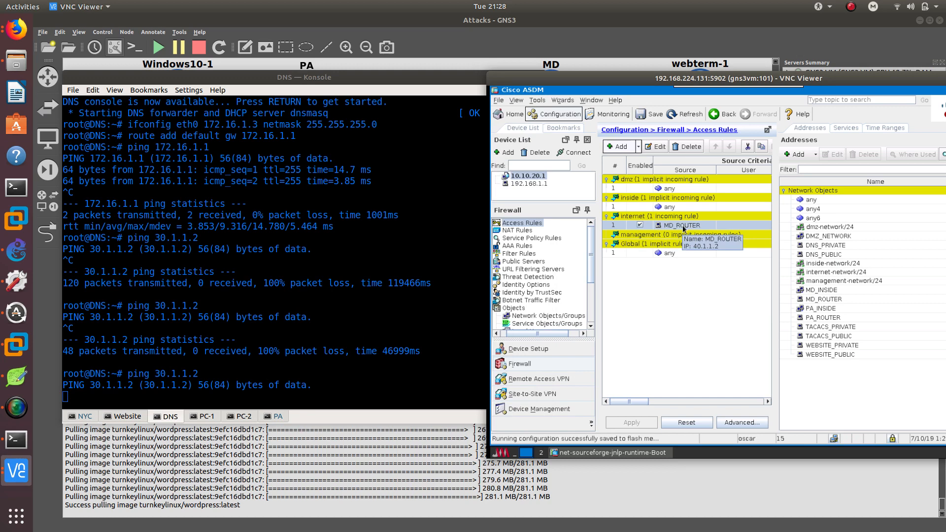
double_click(687, 227)
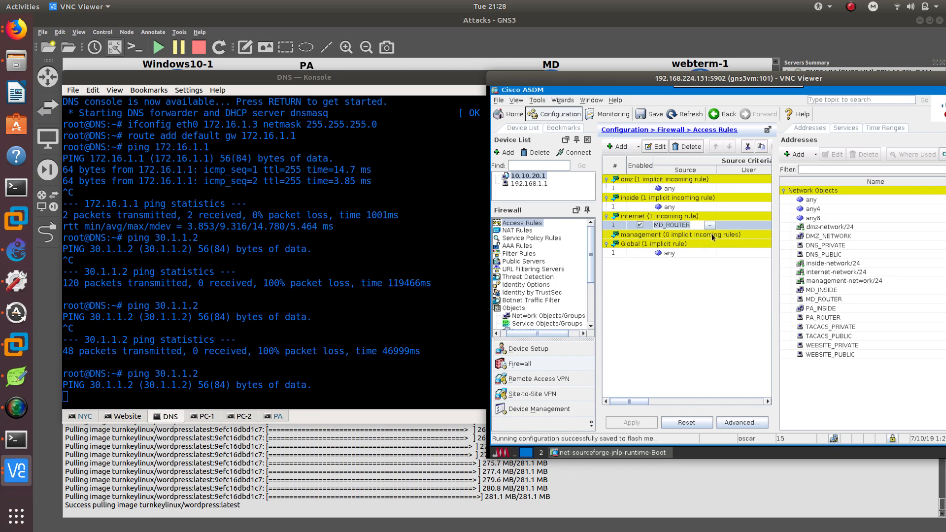
double_click(726, 221)
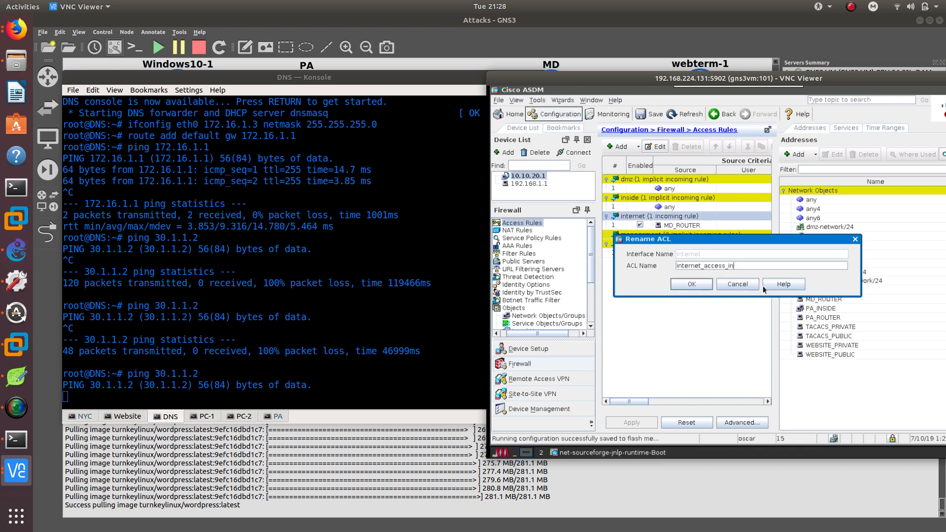
click(724, 285)
Edit the internet rule's source, replacing MD_ROUTER with PA_ROUTER.
double_click(622, 228)
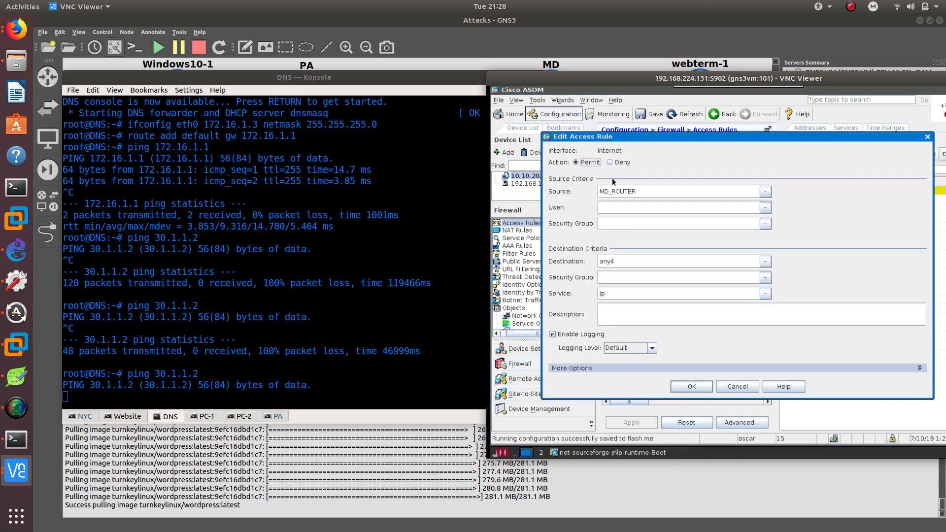
click(765, 191)
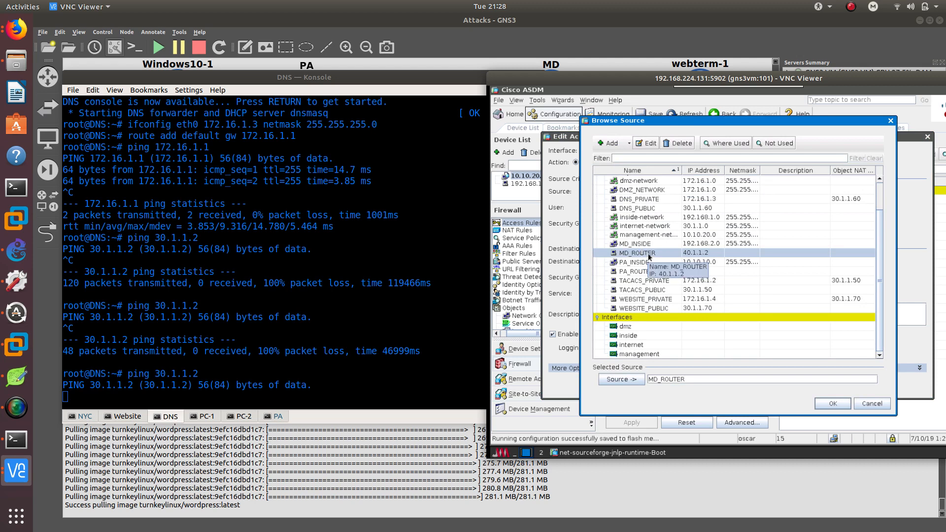
drag(420, 77, 419, 132)
double_click(646, 272)
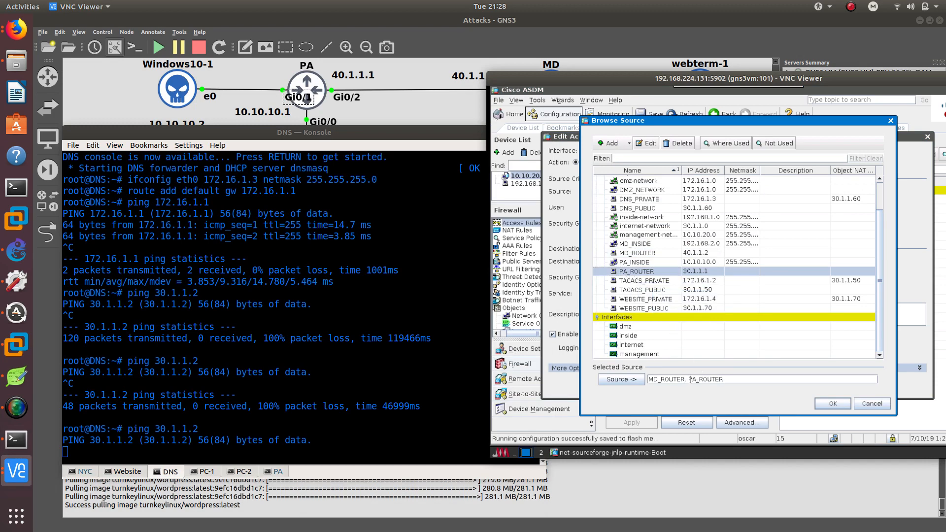
drag(689, 379, 603, 372)
key(BackSpace)
click(838, 405)
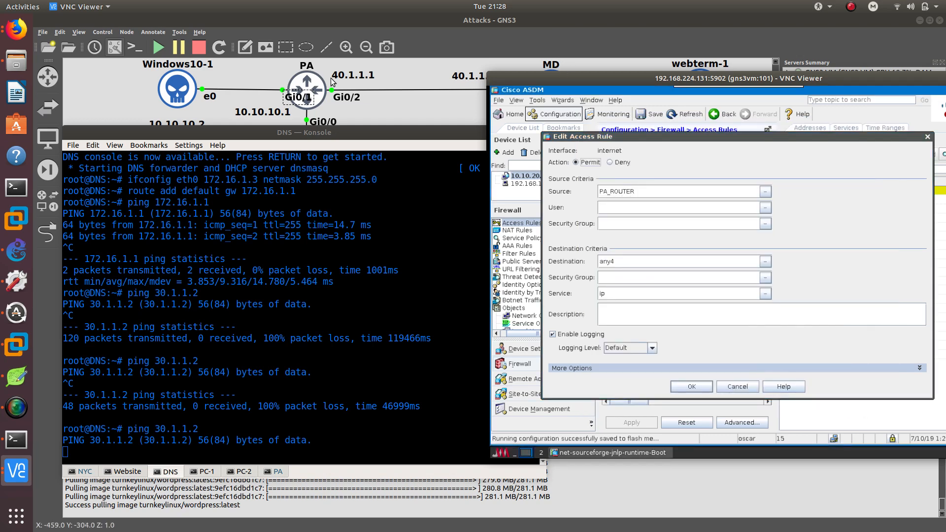
Set the rule's destination to DMZ_NETWORK, confirm the edit, and apply it to the firewall.
click(765, 261)
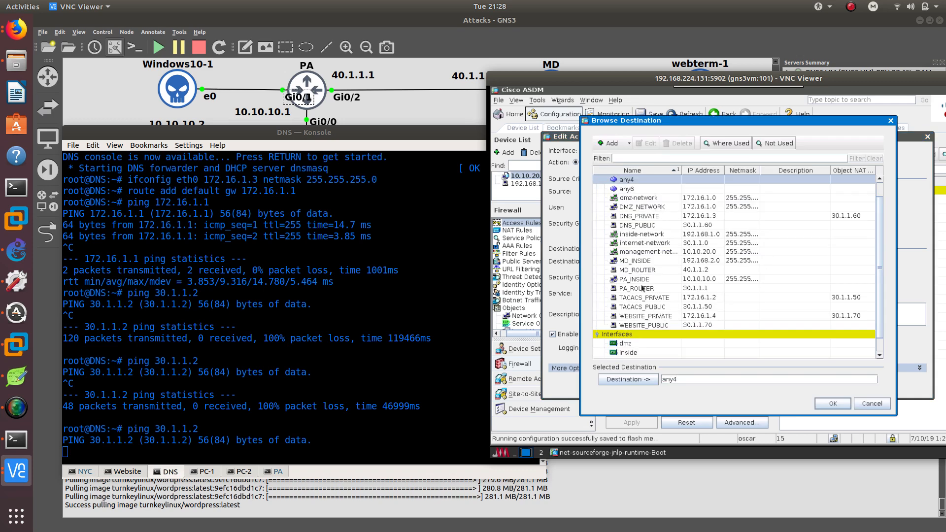
click(636, 208)
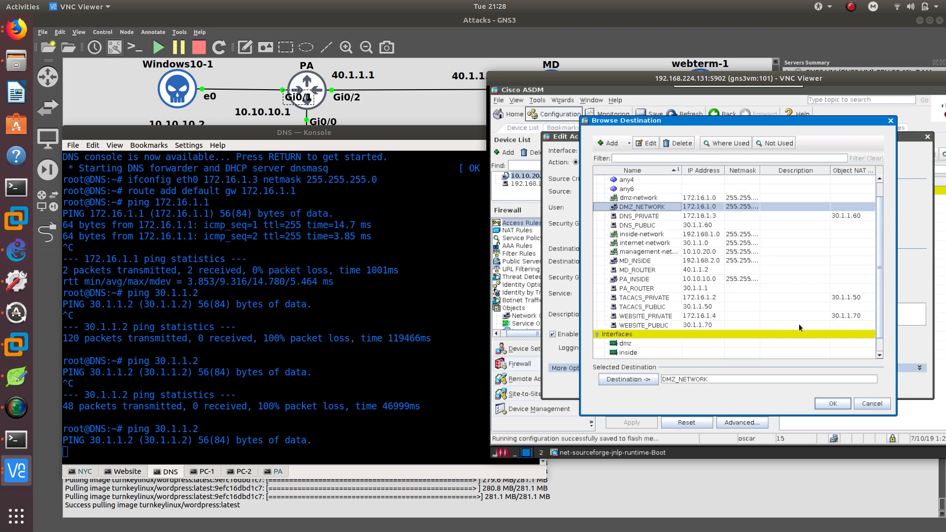
click(822, 405)
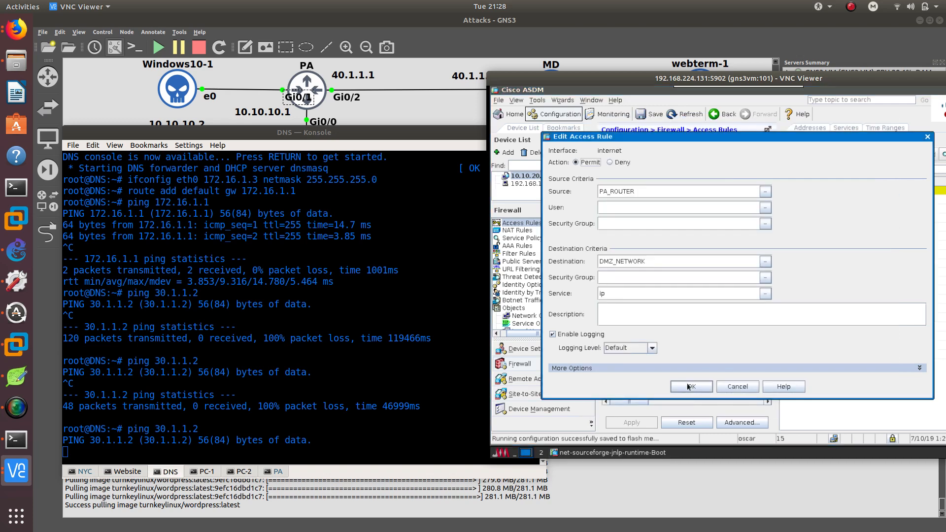
click(690, 386)
click(638, 420)
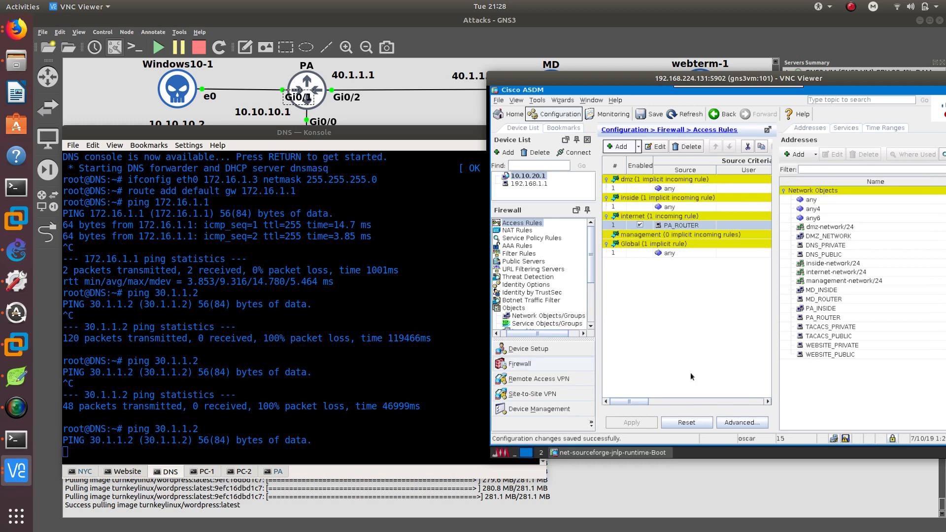
Open the PA_ROUTER access rule for editing.
click(846, 438)
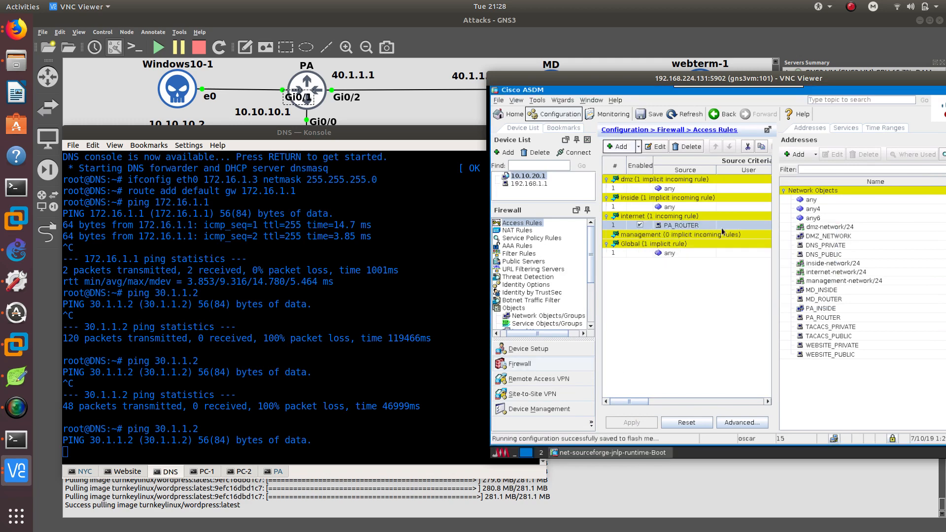
click(617, 227)
double_click(616, 226)
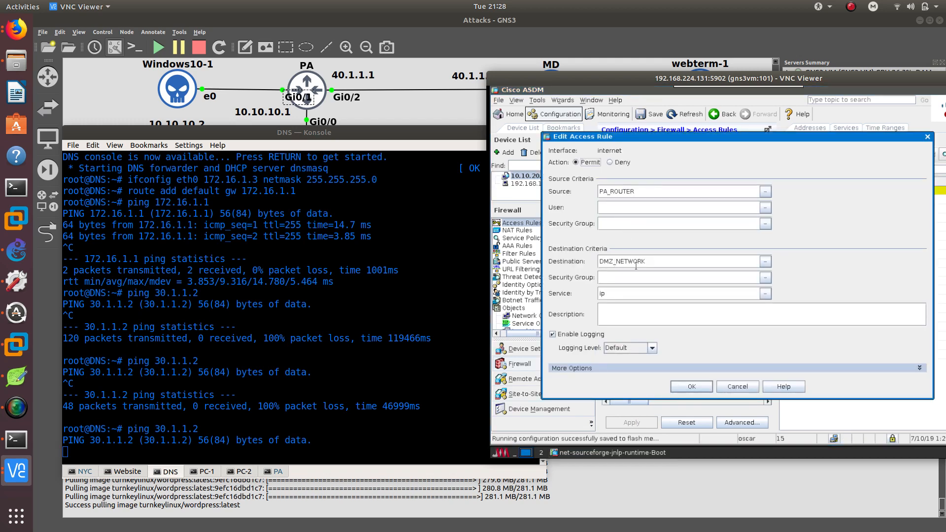
Stop the ping on the DNS console and rerun ping 30.1.1.2.
click(439, 394)
key(ctrl+c)
key(Up)
key(Return)
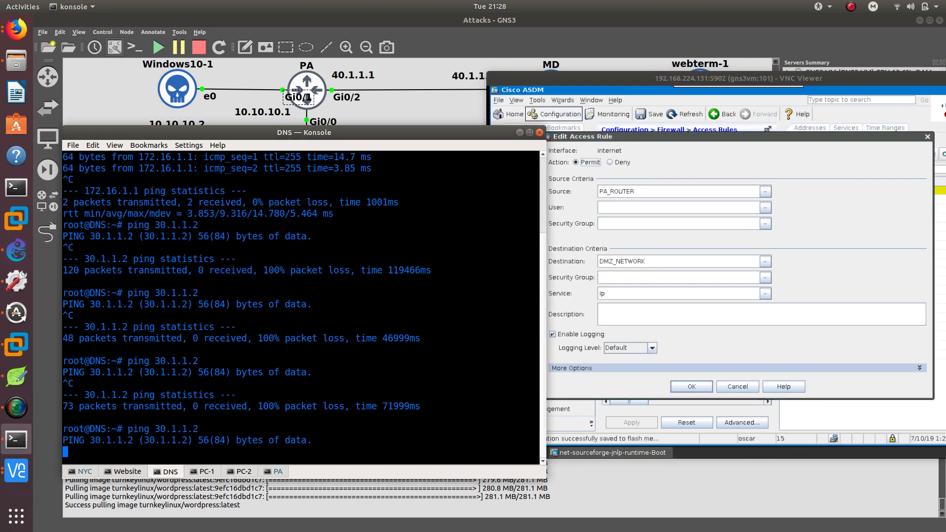
Set the PA_ROUTER rule's destination to any4 and confirm the edit.
click(634, 279)
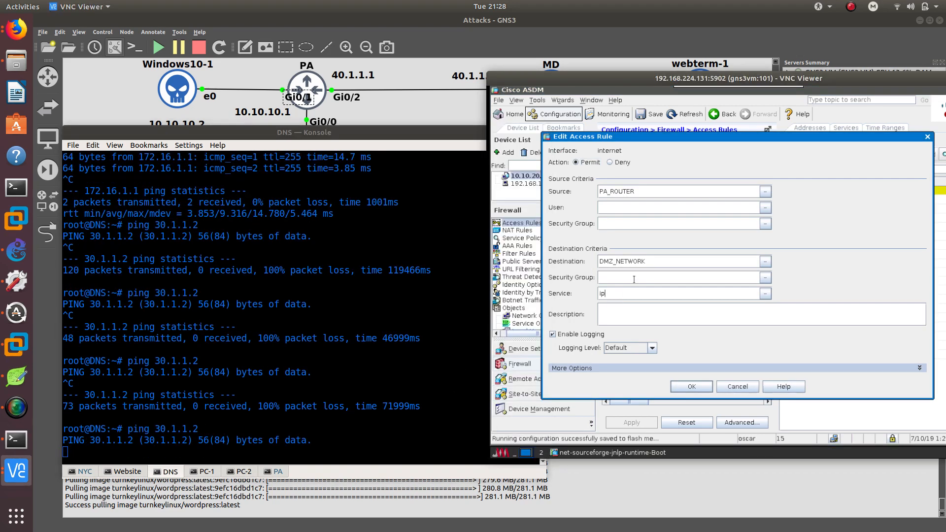
click(765, 262)
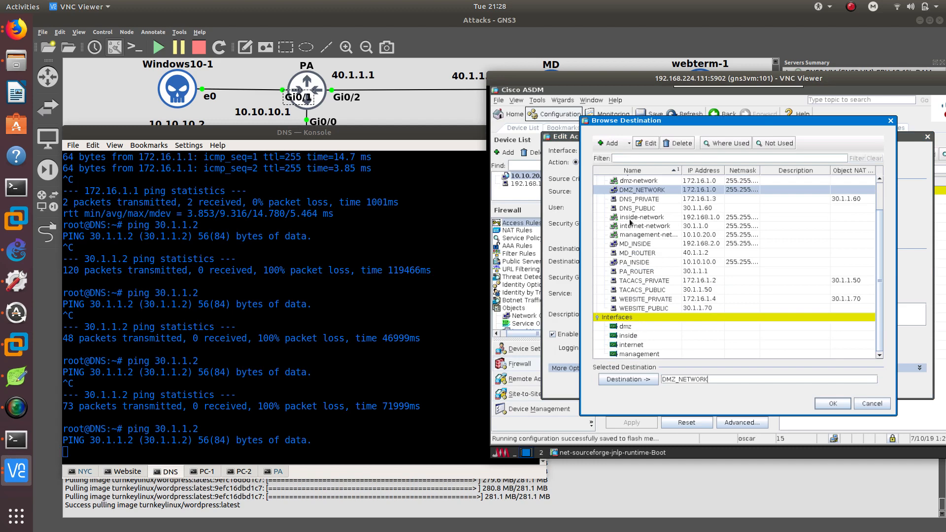
scroll(629, 223, up, 2)
click(626, 198)
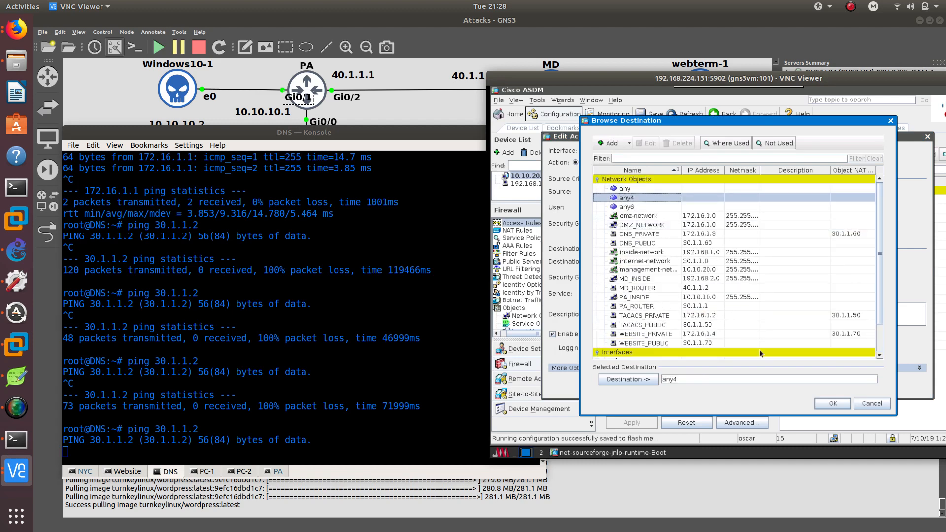
click(833, 403)
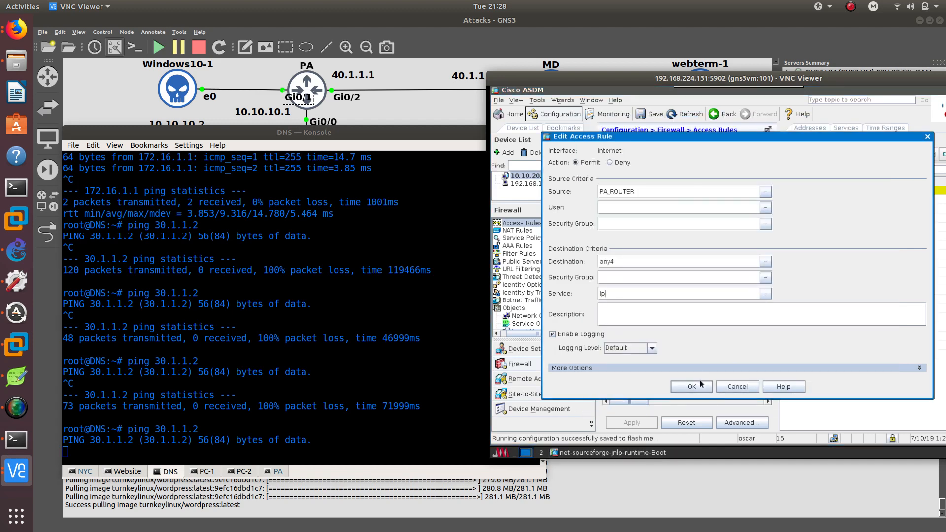
click(701, 385)
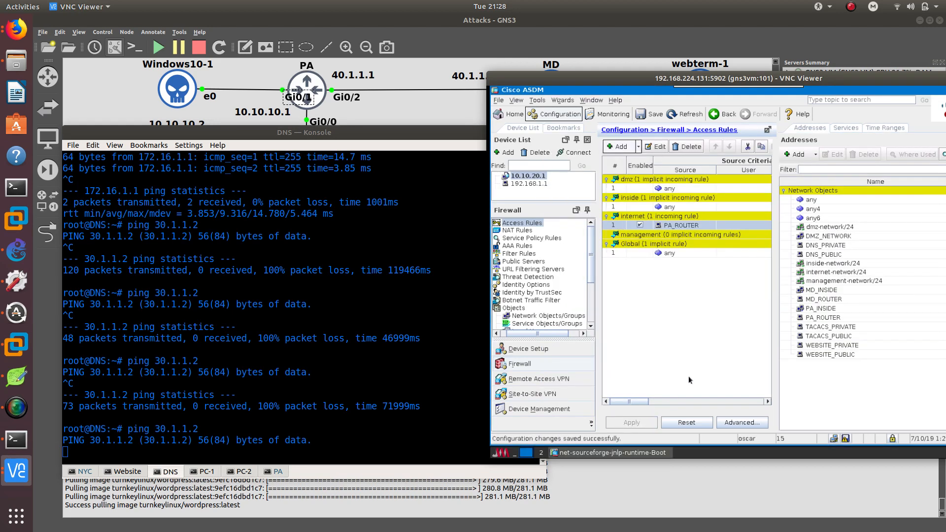
click(845, 438)
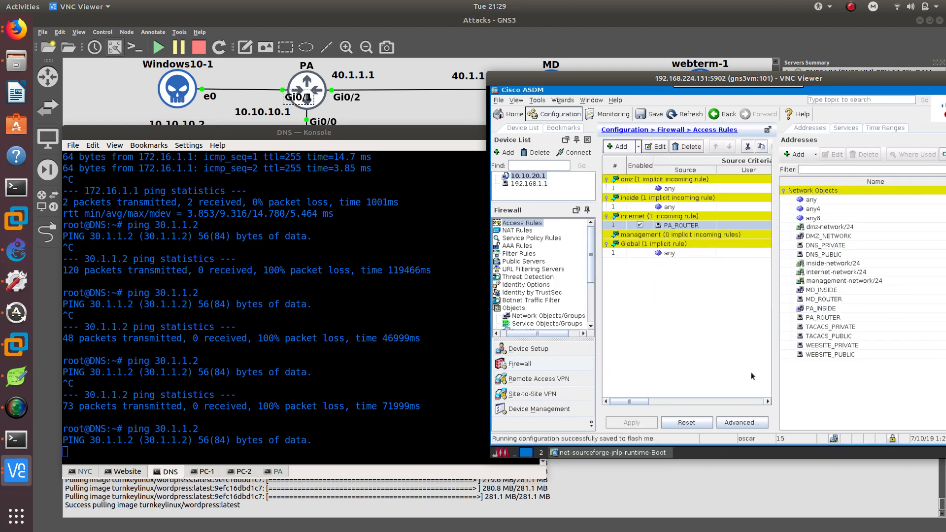
Check the PA router console's ICMP debug output, then return to the DNS console.
click(417, 420)
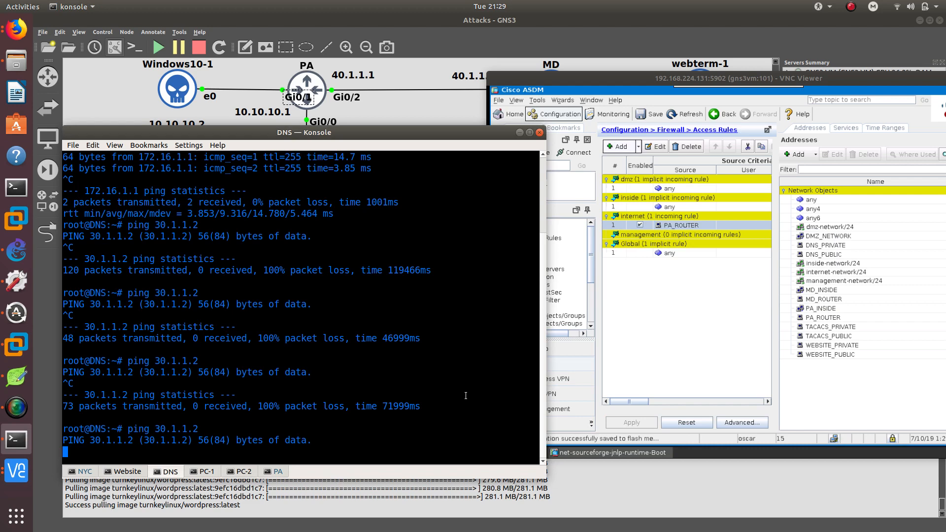
click(274, 473)
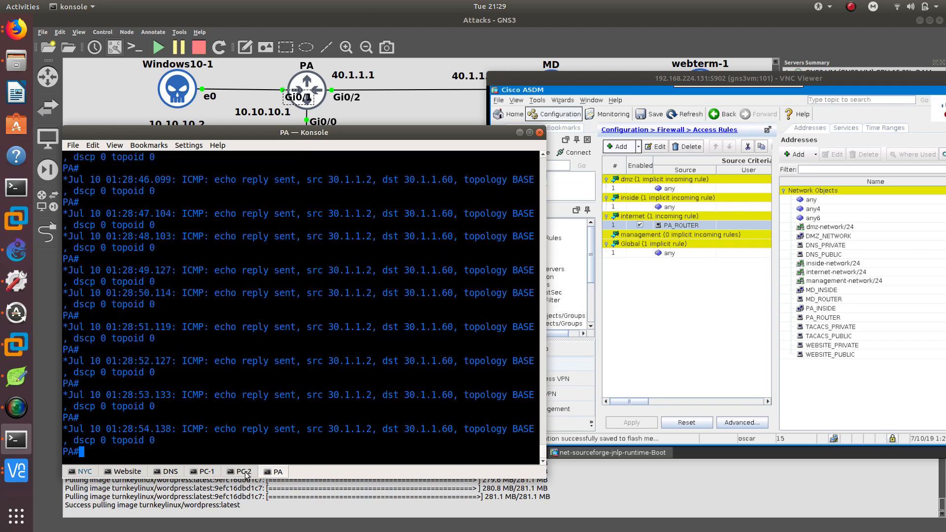
click(170, 471)
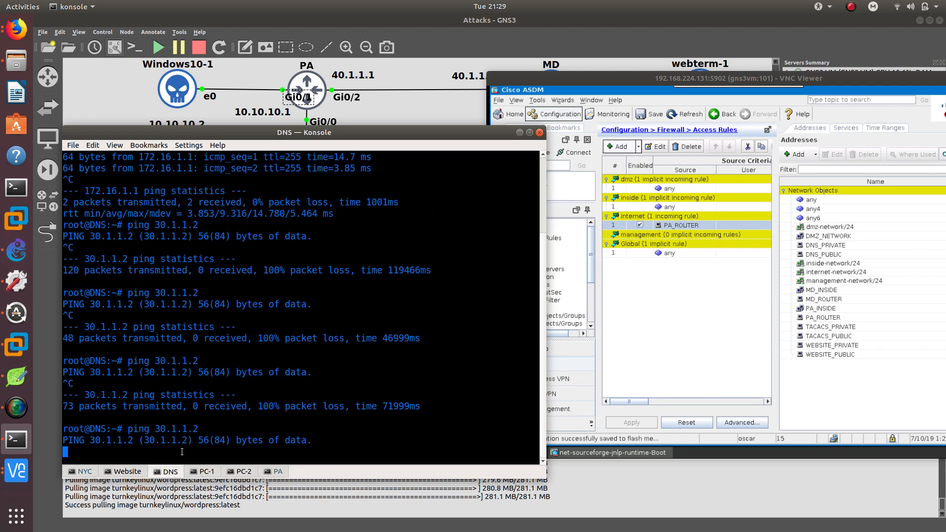
drag(270, 132, 274, 142)
Set the PA_ROUTER network object's IP address to 30.1.1.2 from the rule's source browser, then apply and save the rule changes.
click(720, 299)
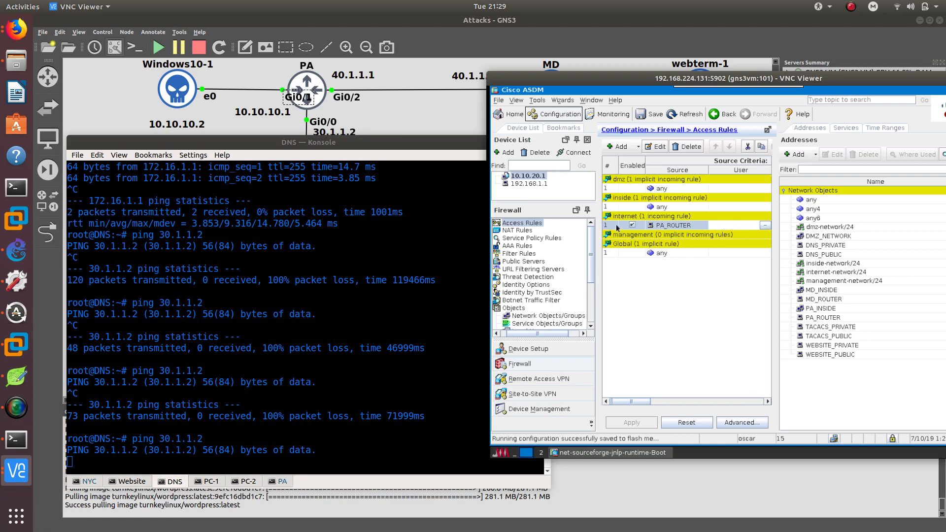
click(655, 147)
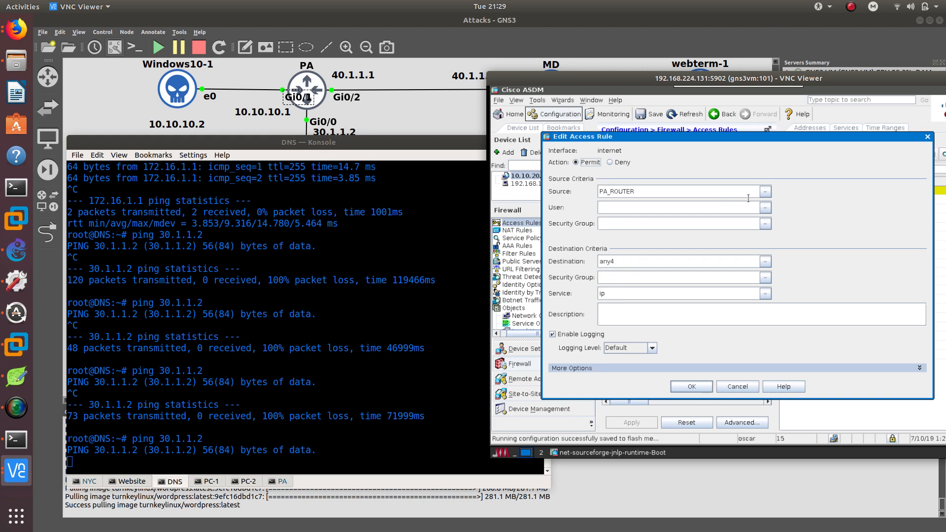
click(765, 192)
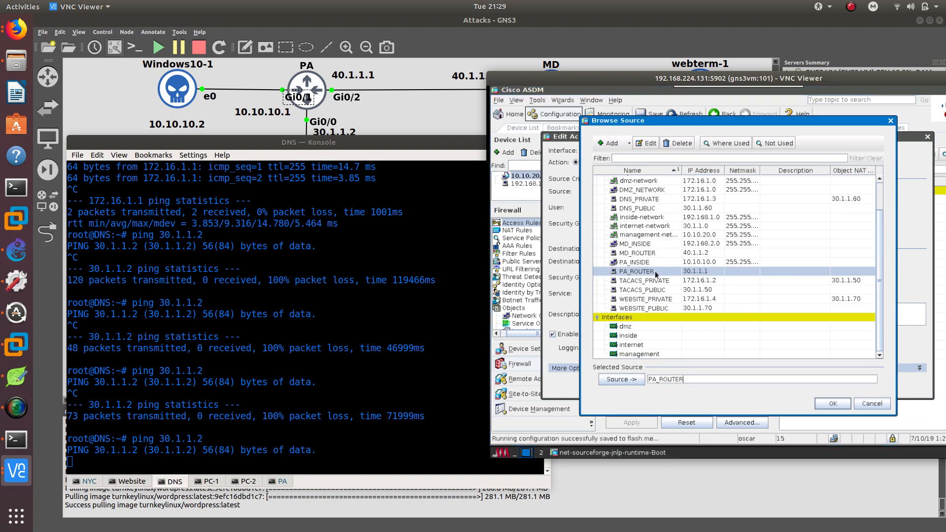
click(652, 144)
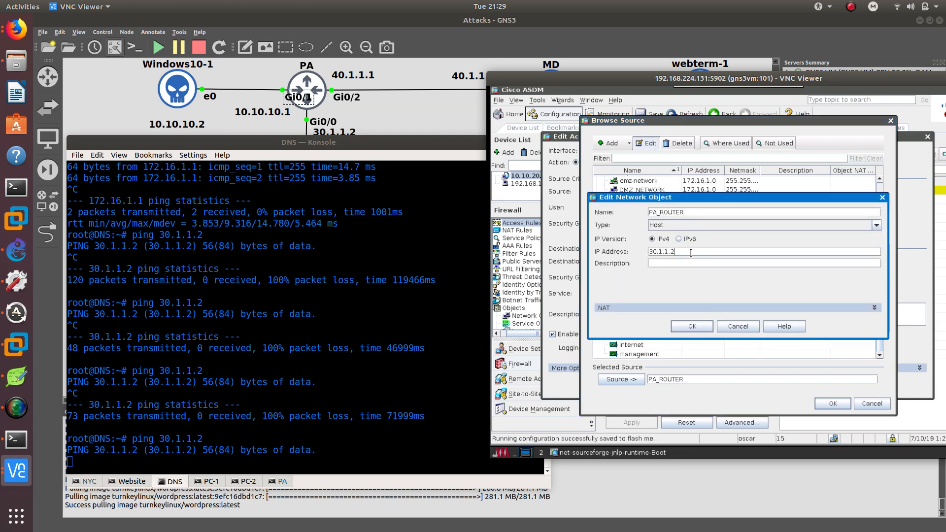
click(708, 327)
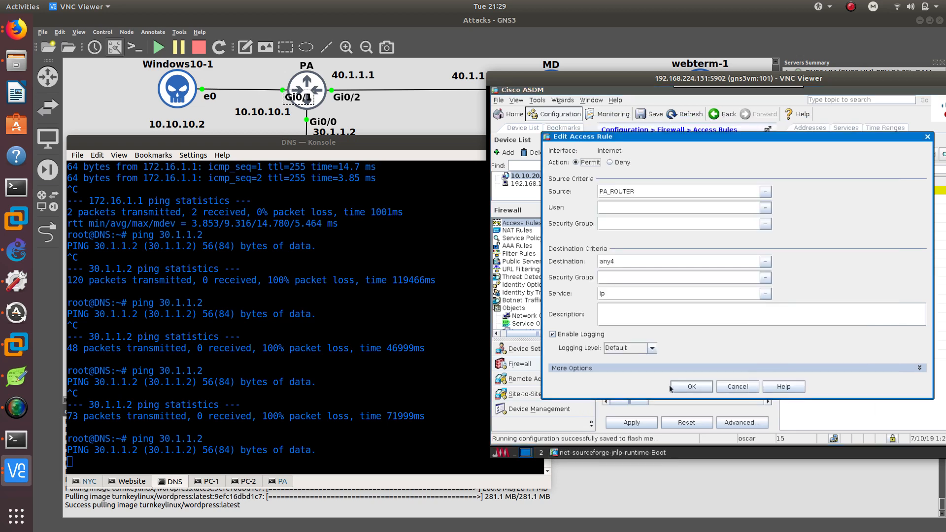
click(694, 386)
click(643, 423)
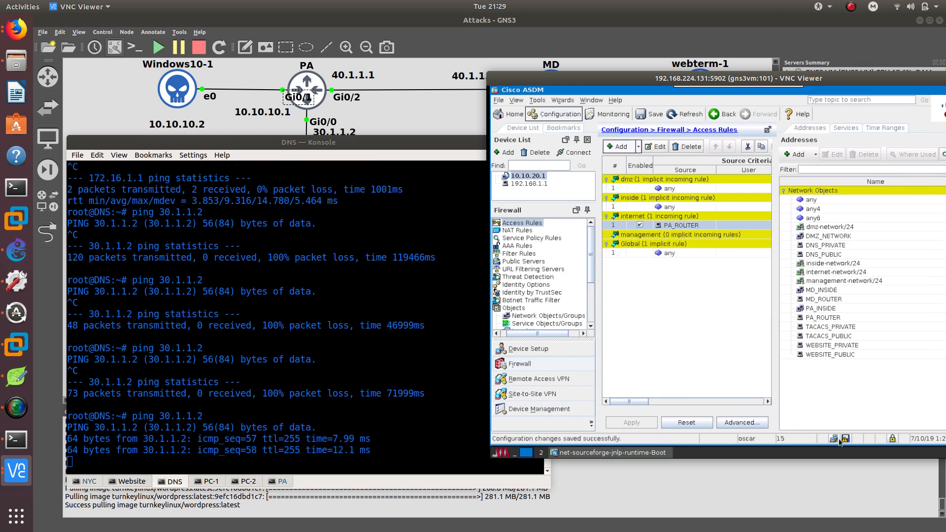
click(845, 438)
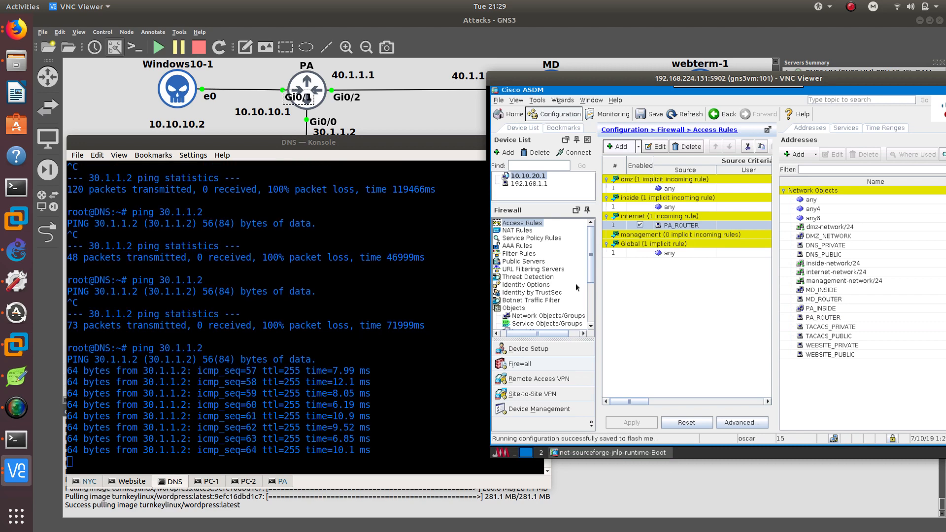
Change the PA_ROUTER access rule's destination to DMZ_NETWORK and apply the change.
click(659, 147)
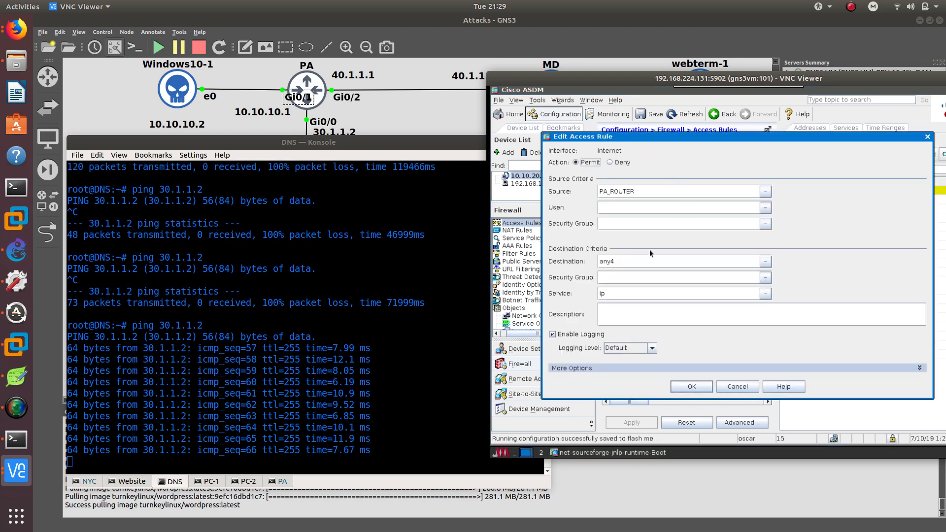
click(766, 261)
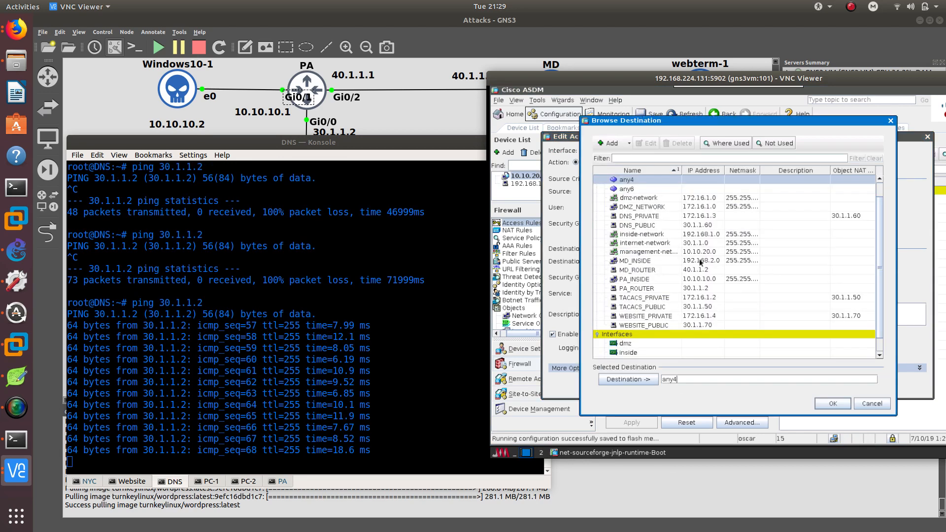
double_click(639, 207)
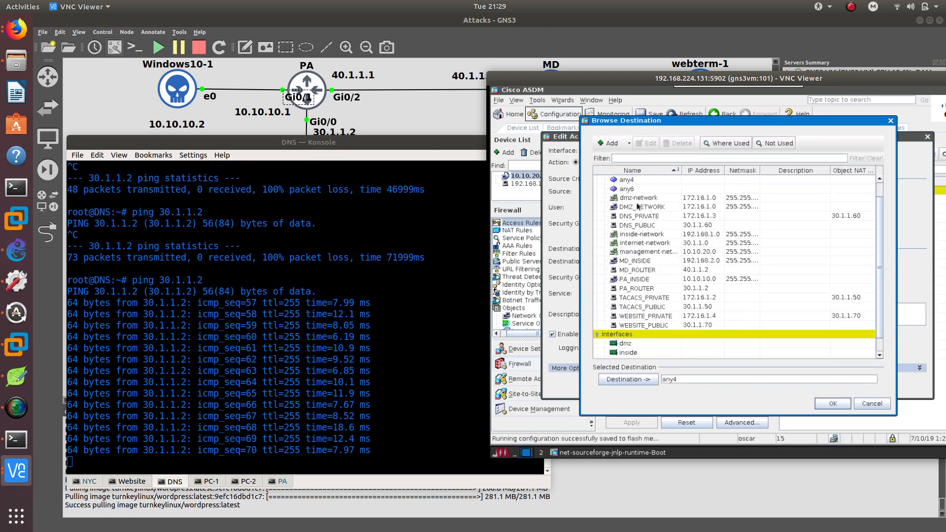
click(833, 404)
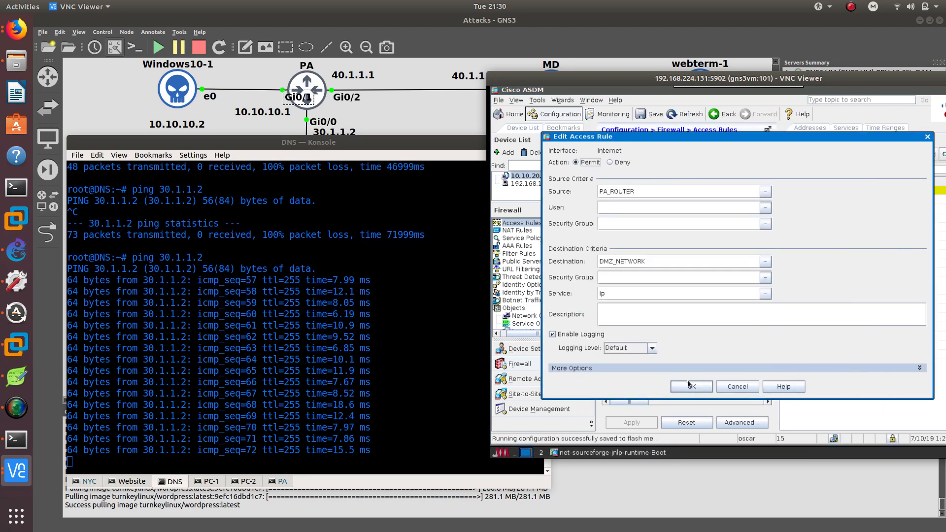
click(692, 392)
click(649, 425)
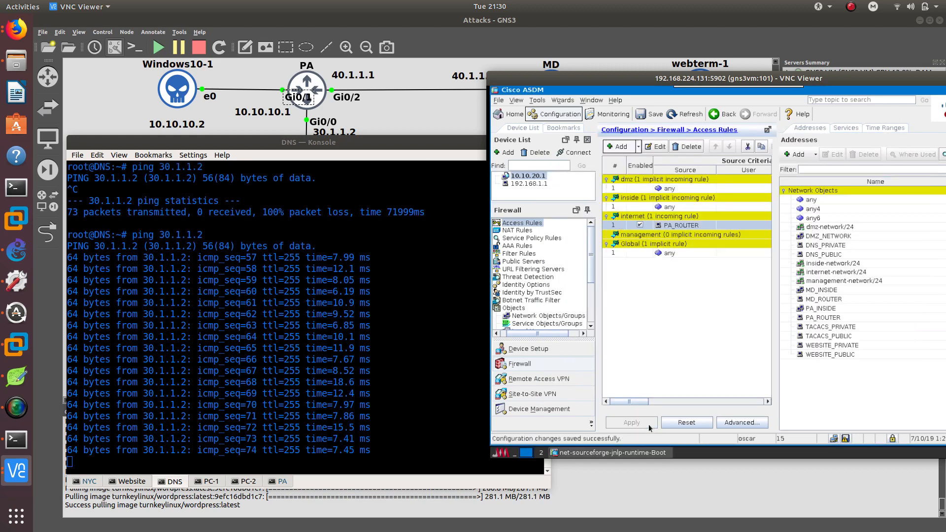
click(832, 439)
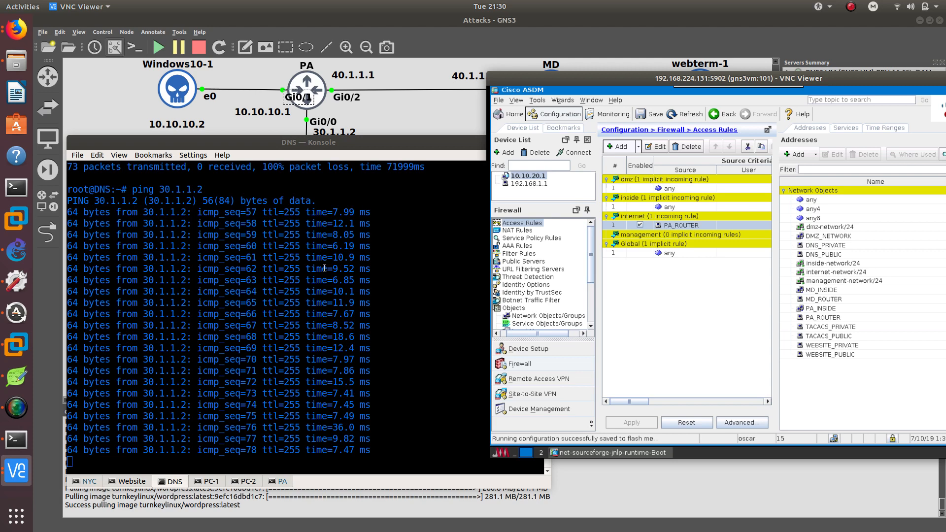
Stop the running ping on the DNS console and ping 40.1.1.2.
click(330, 141)
key(ctrl+c)
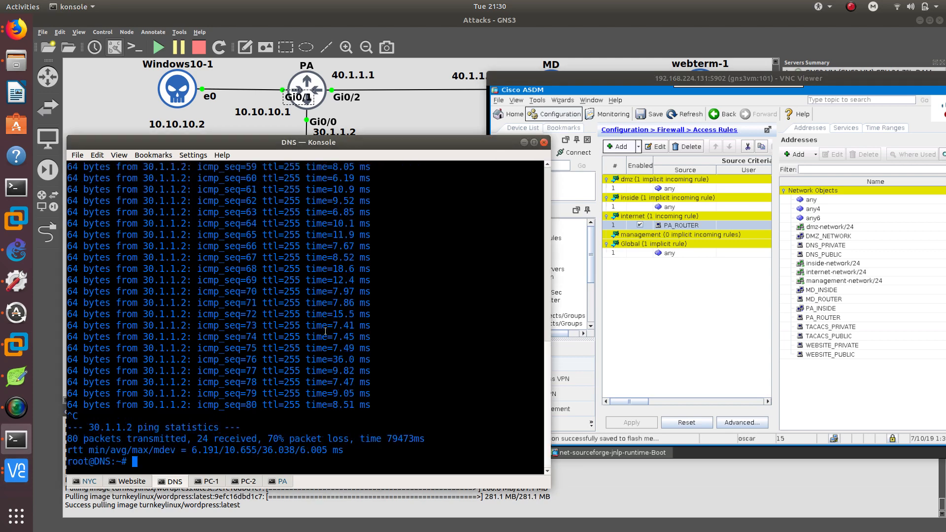
text(ping 40.1.1.2)
key(Return)
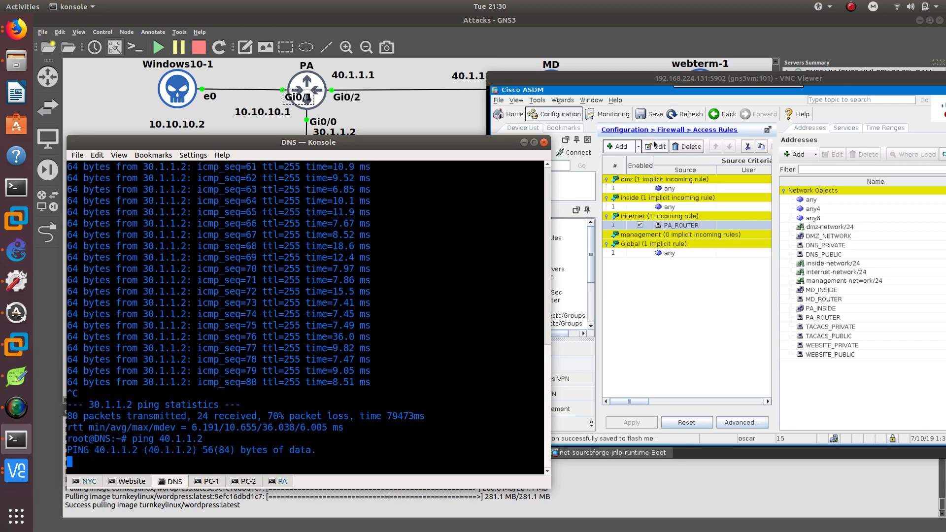
Add an internet access rule with source PA_ROUTER and destination DMZ_NETWORK, and dismiss the error.
click(638, 148)
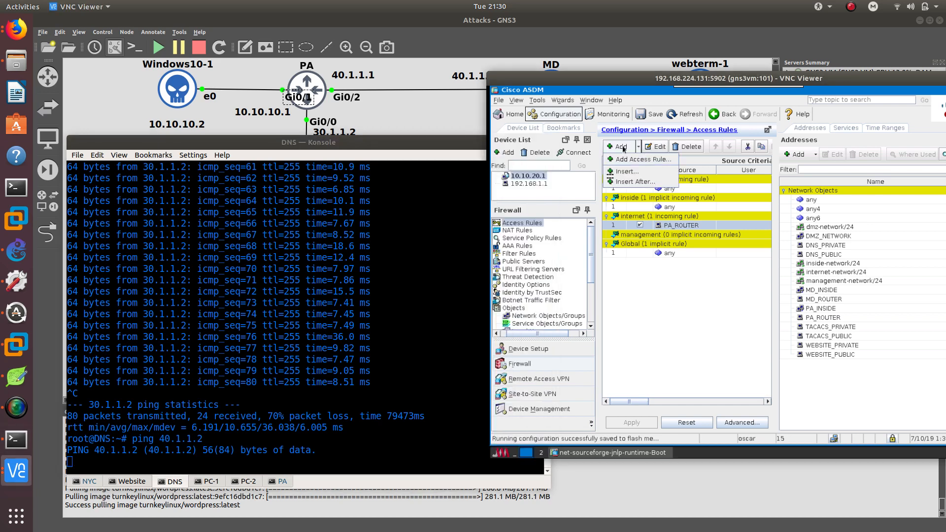
click(643, 159)
click(770, 195)
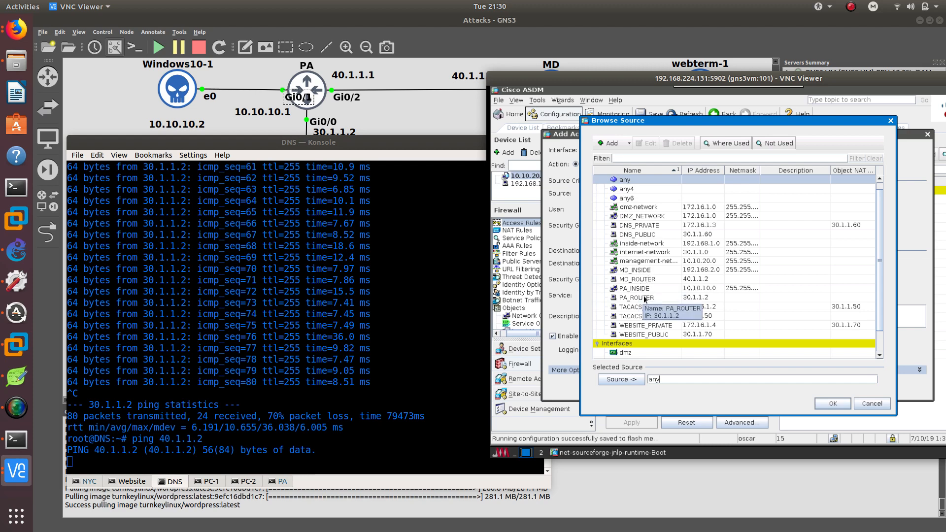
double_click(643, 296)
click(820, 406)
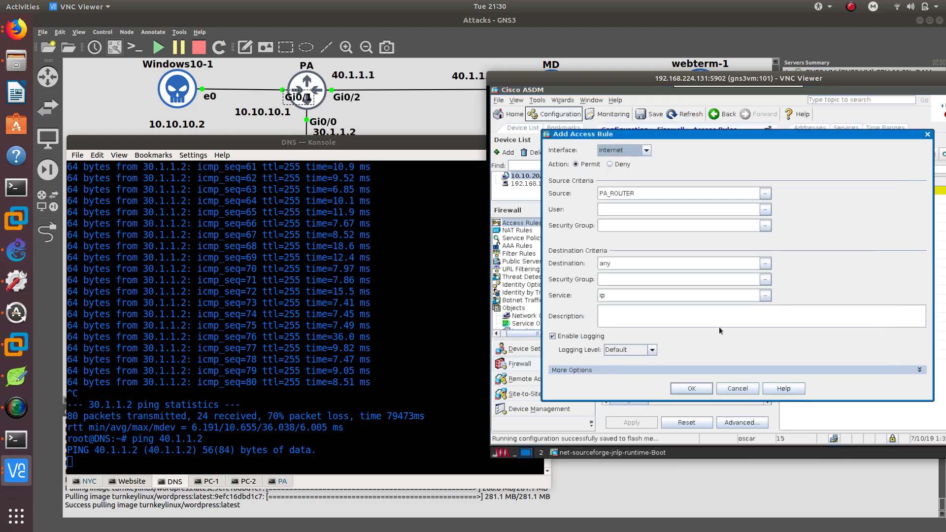
click(766, 264)
double_click(645, 216)
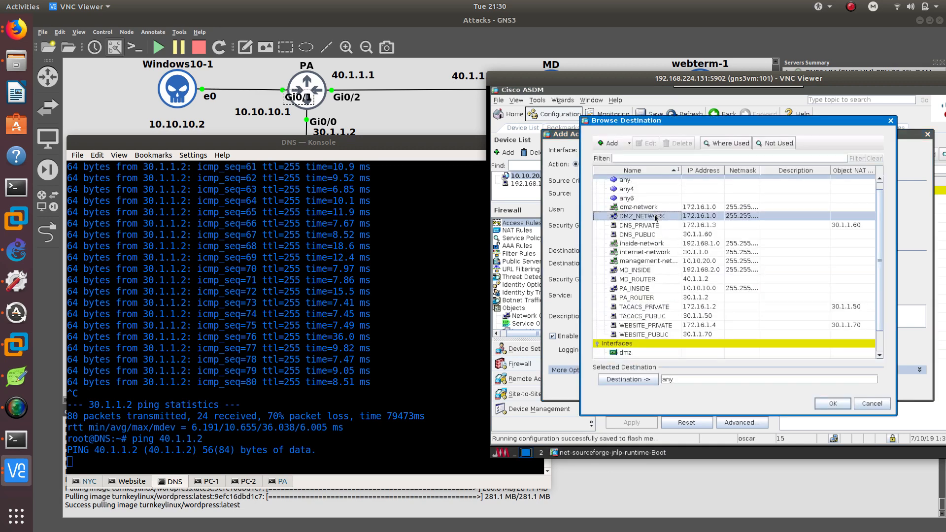
click(832, 404)
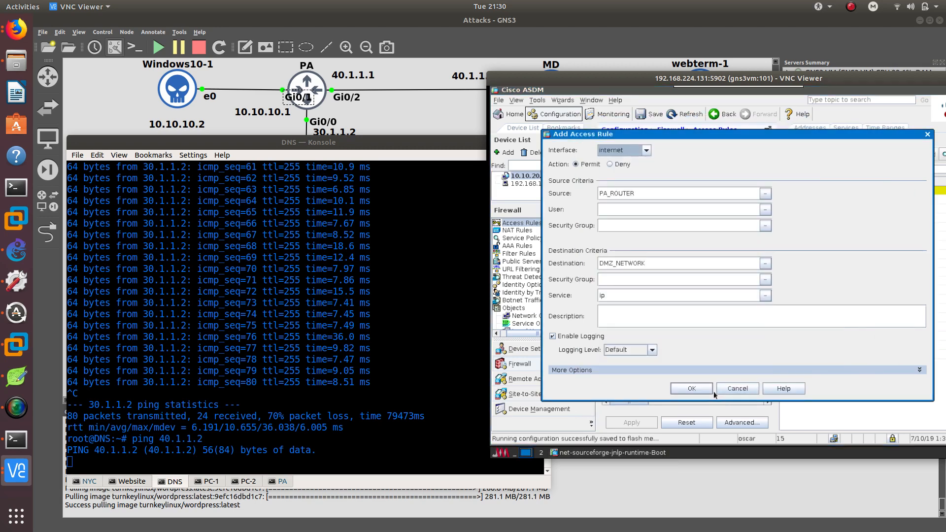
click(691, 389)
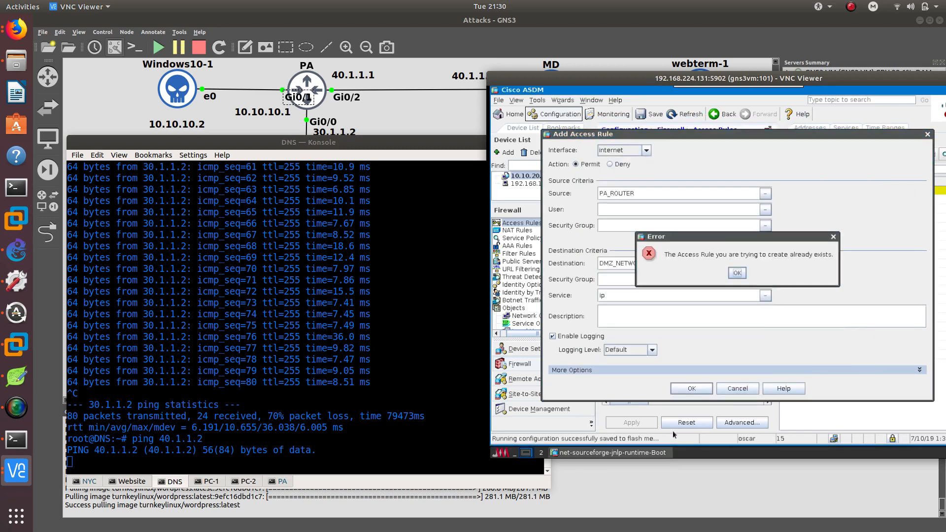
click(737, 273)
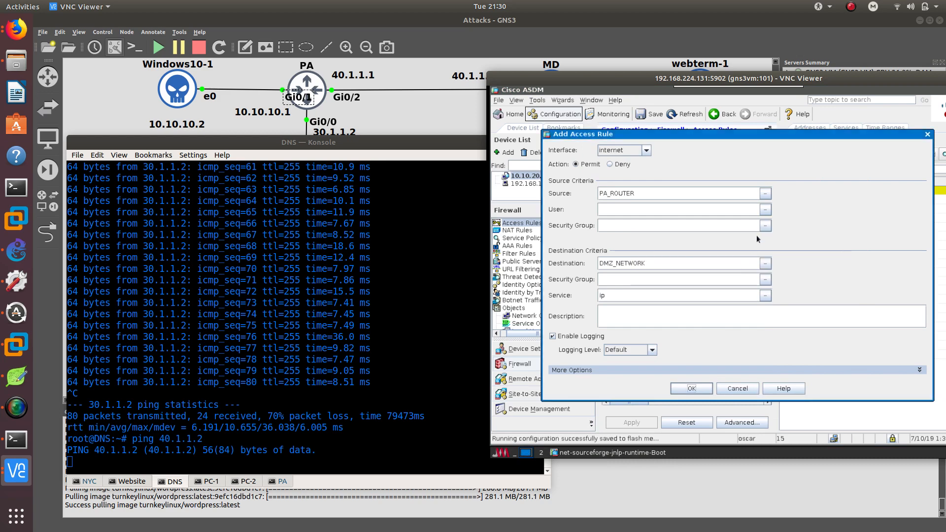
Replace the new rule's source with MD_ROUTER, confirm the rule, apply it and return to the console.
click(766, 194)
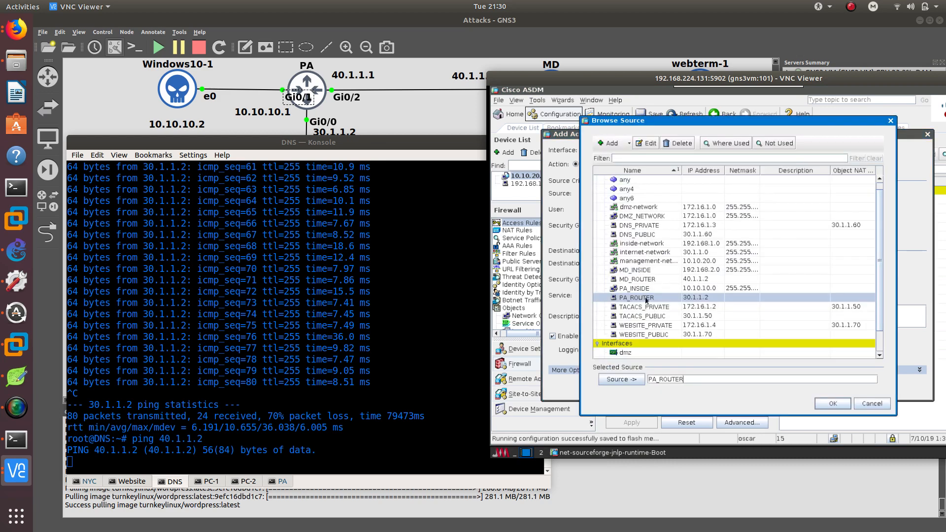
double_click(639, 280)
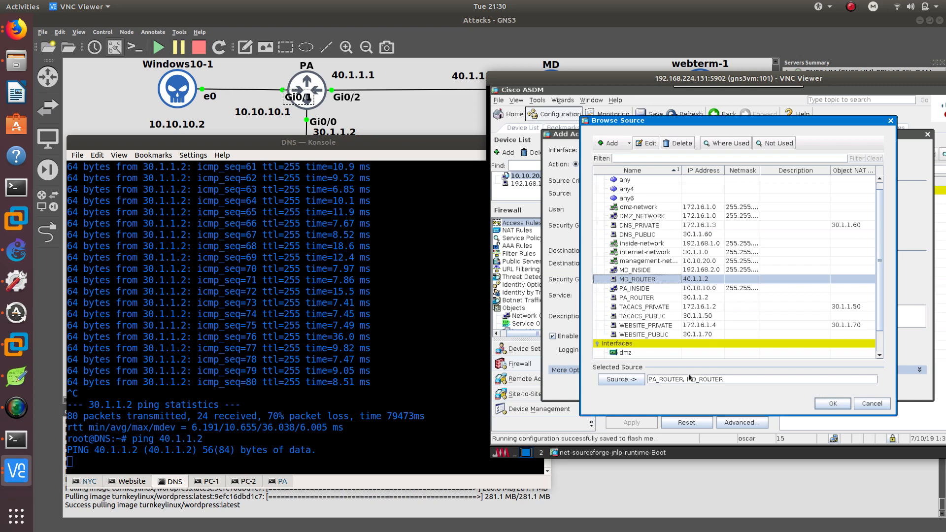
drag(686, 378, 620, 367)
key(BackSpace)
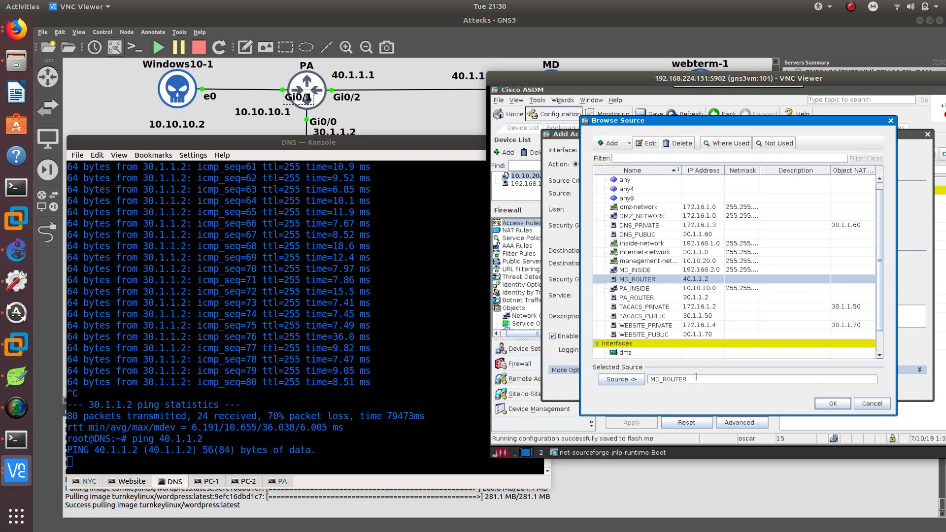
key(Delete)
click(830, 407)
click(685, 402)
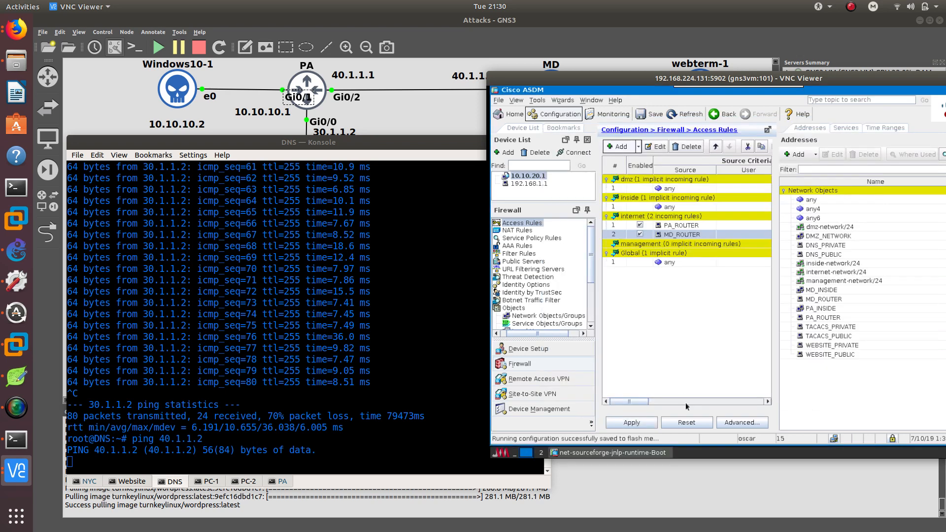
click(638, 425)
key(alt+Tab)
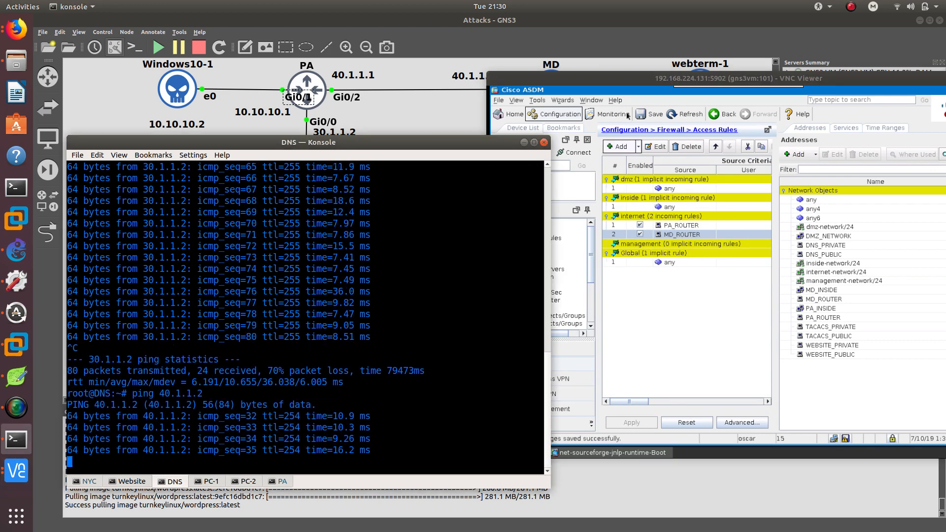
Add an internet access rule with sources MD_INSIDE and PA_INSIDE and destination DMZ_NETWORK, apply it and save the configuration.
drag(613, 81, 614, 137)
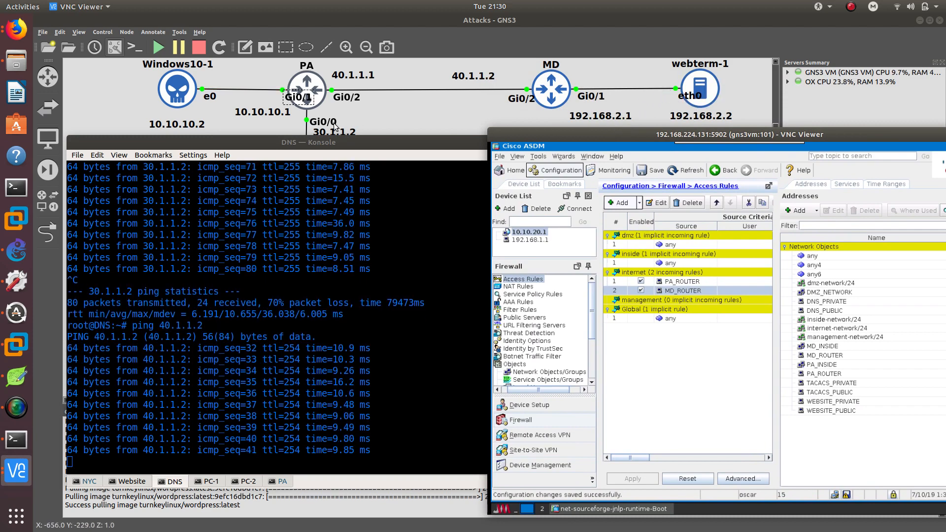
click(640, 205)
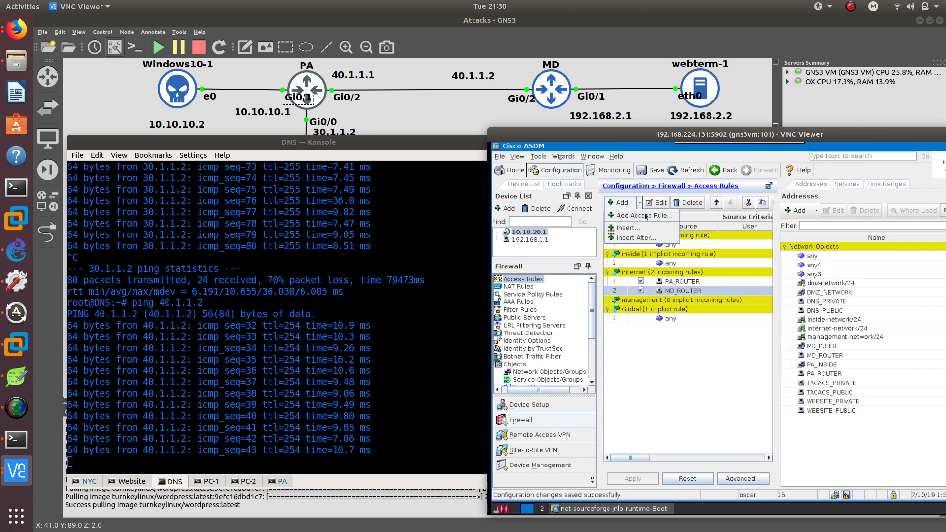
click(642, 215)
click(766, 250)
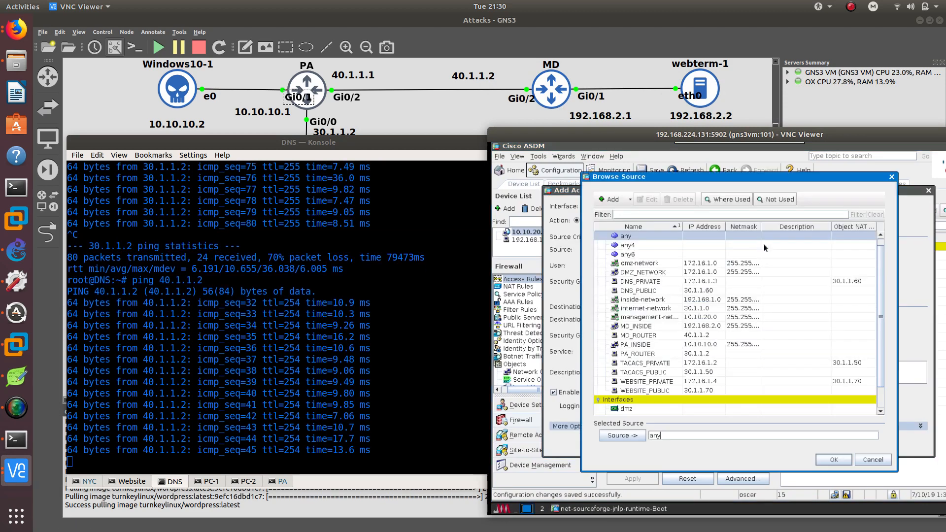
double_click(635, 326)
click(833, 460)
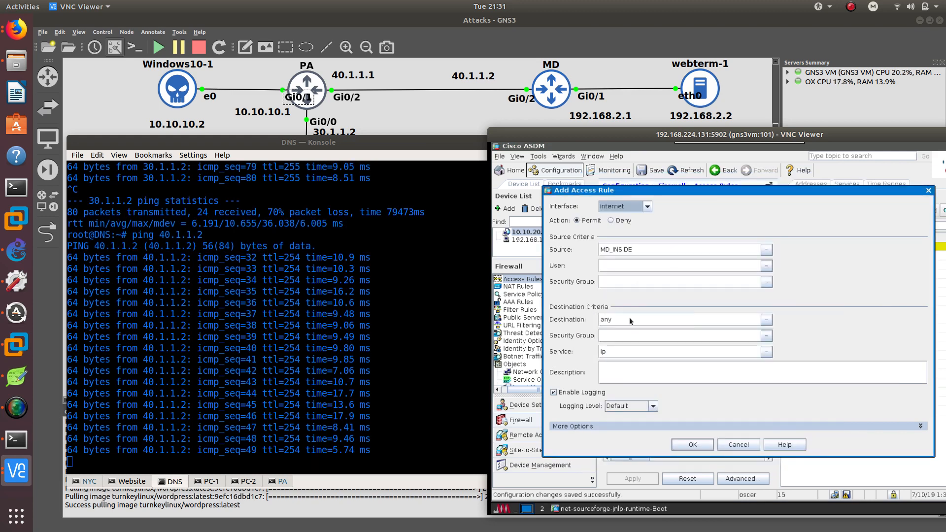
click(766, 318)
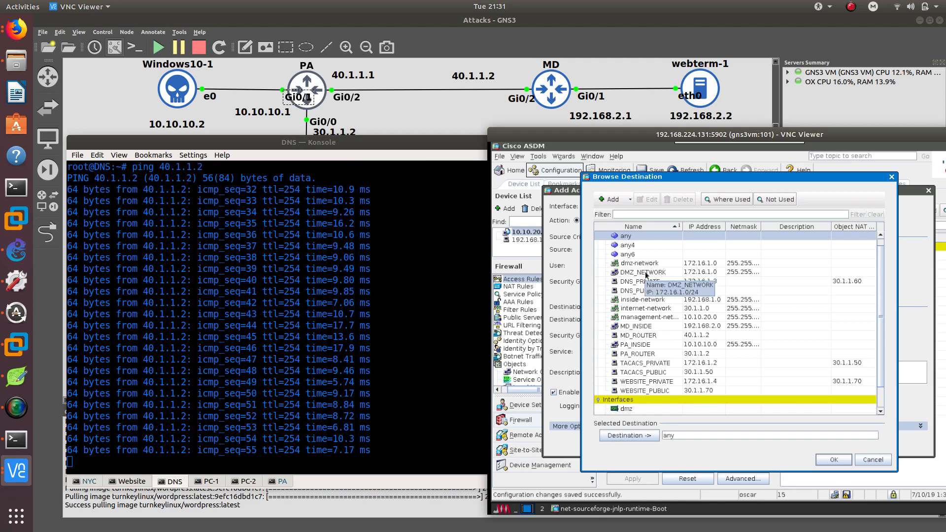
double_click(646, 275)
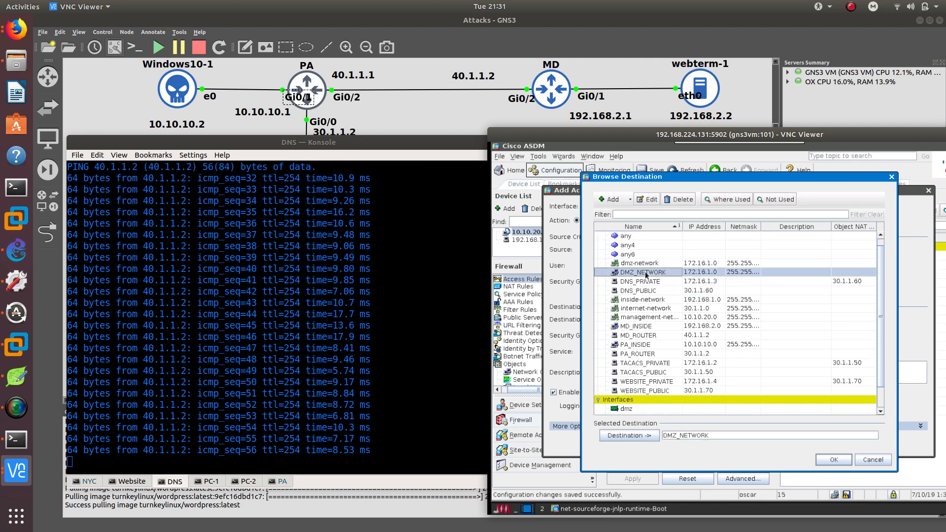
click(840, 462)
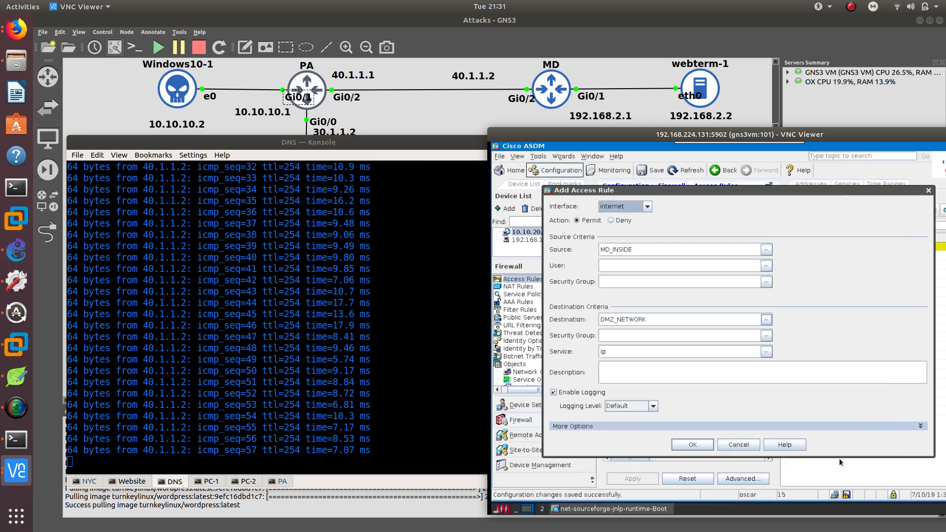
click(767, 252)
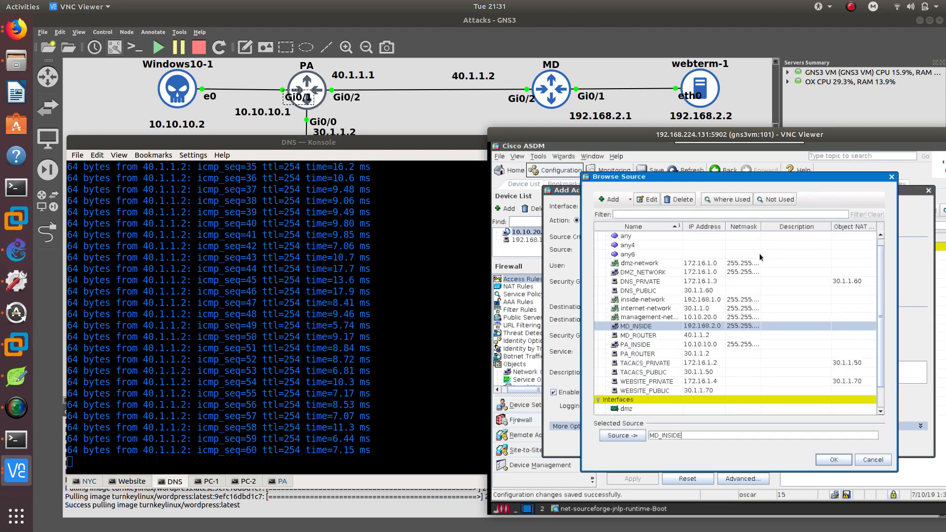
double_click(638, 344)
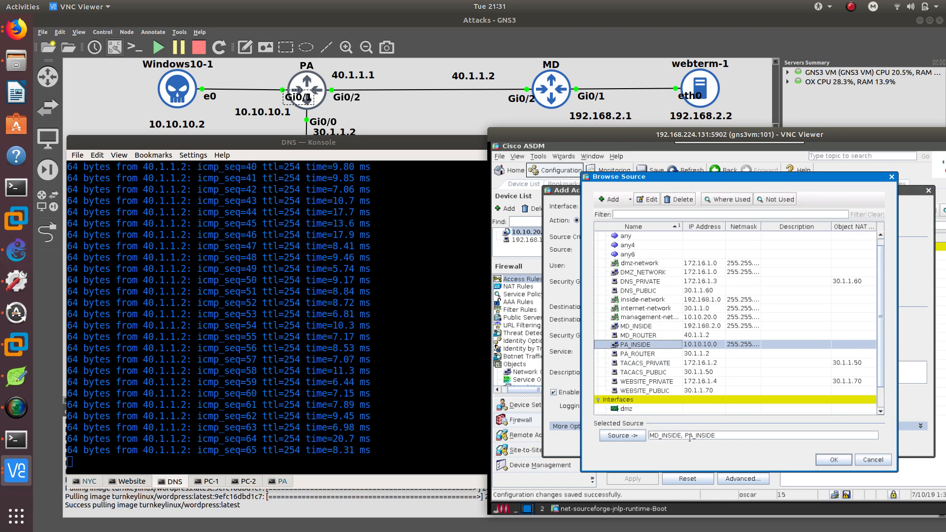
click(833, 459)
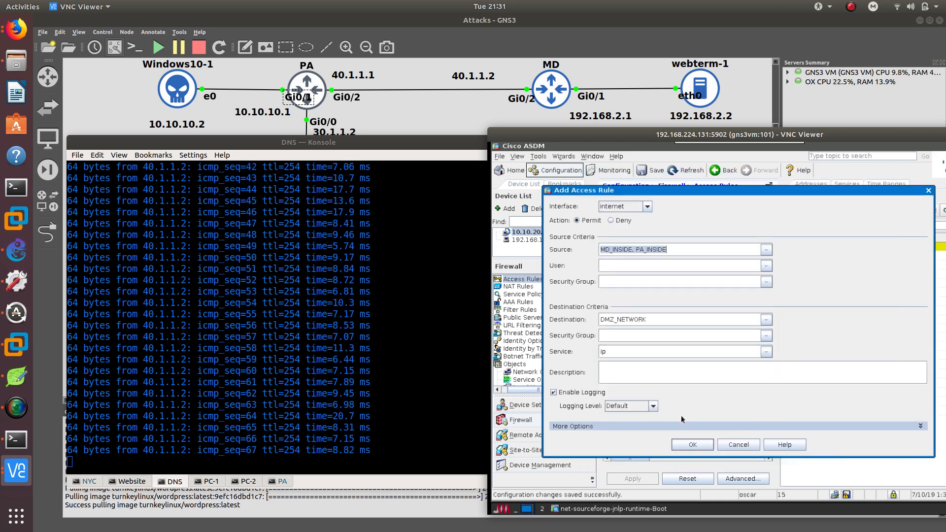
click(692, 444)
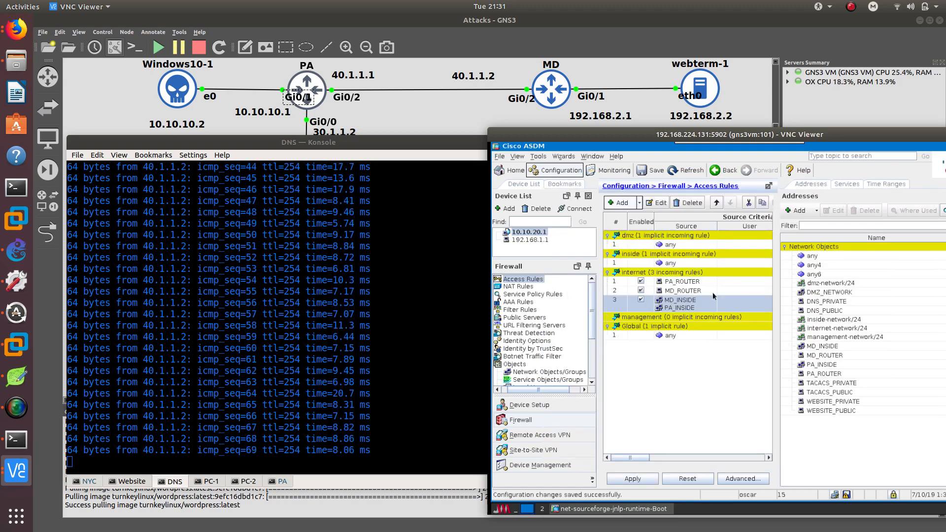
click(645, 478)
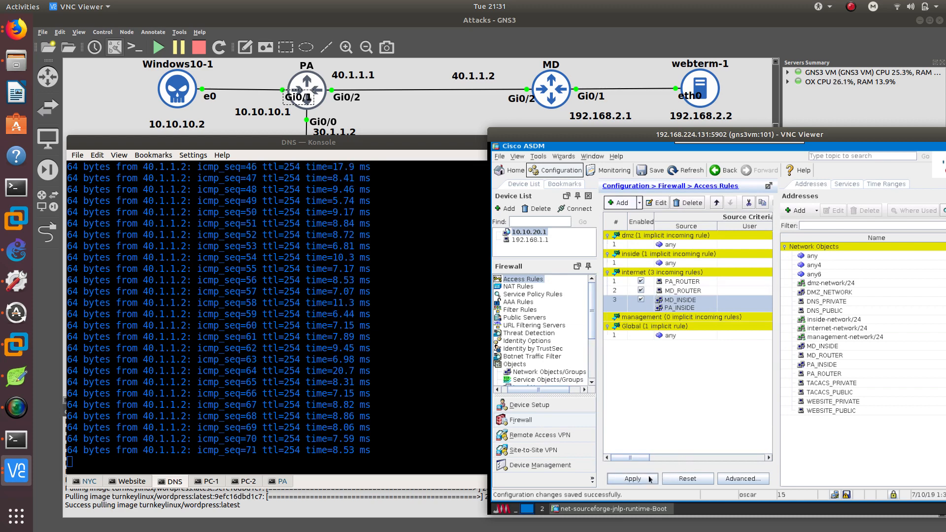
click(652, 170)
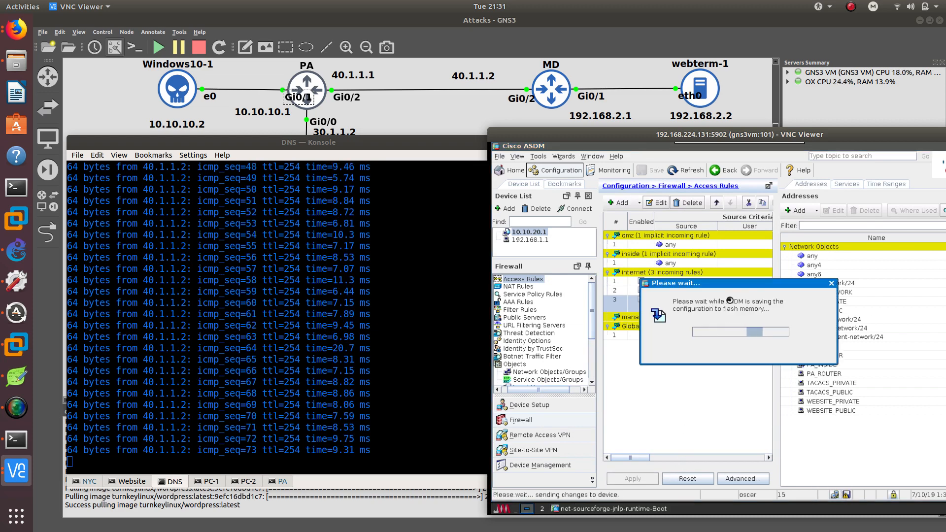
Stop the running ping on the DNS console and ping 192.168.1.2.
click(443, 207)
key(ctrl+c)
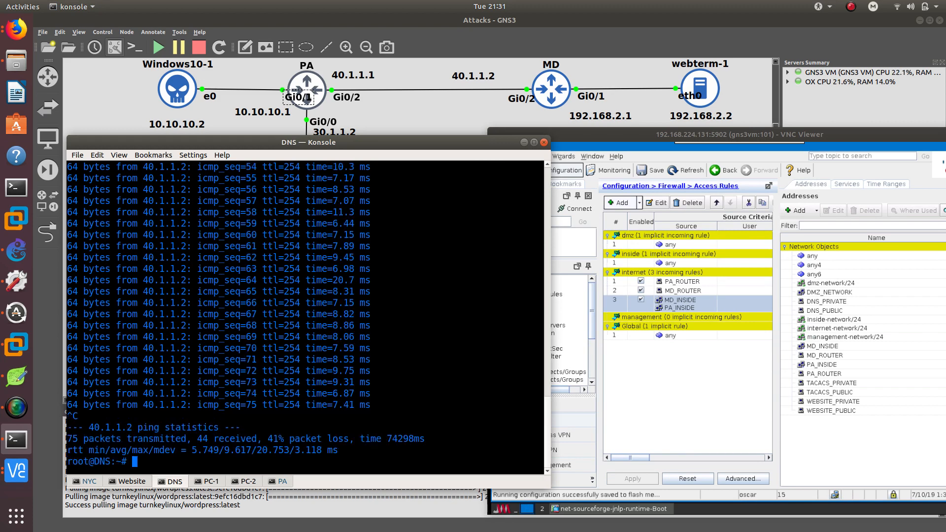
text(ping 192.168.1.2)
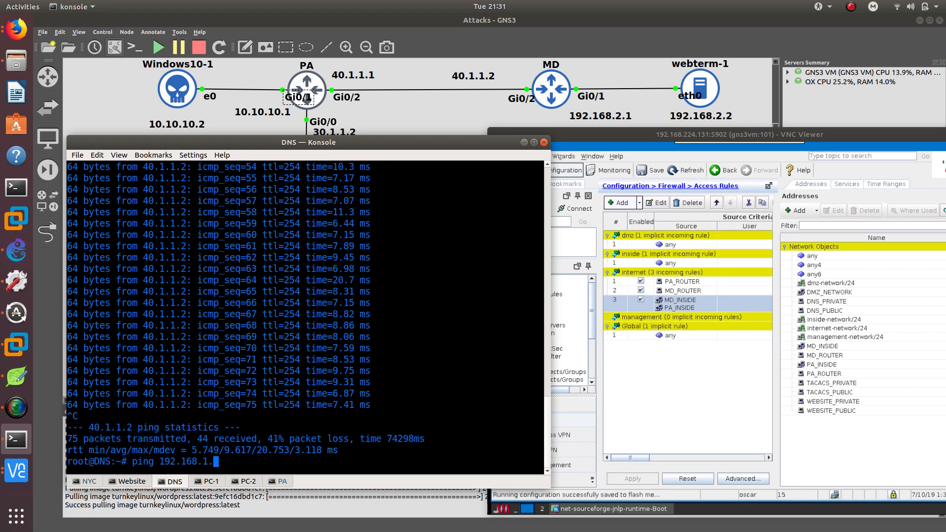
key(Return)
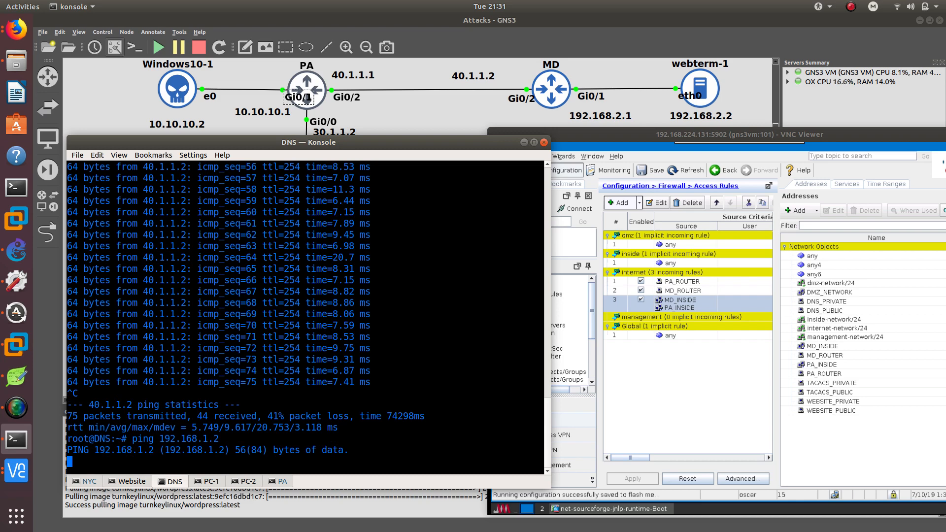
Stop that ping and ping 192.168.2.1 from the DNS console, then stop it.
key(ctrl+c)
key(Up)
key(BackSpace)
key(BackSpace)
key(BackSpace)
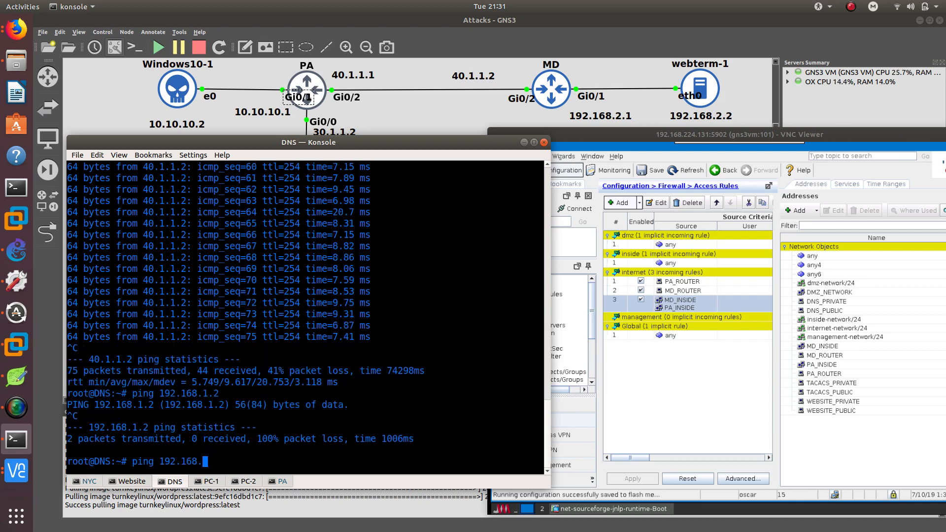
text(2.1)
key(Return)
key(ctrl+c)
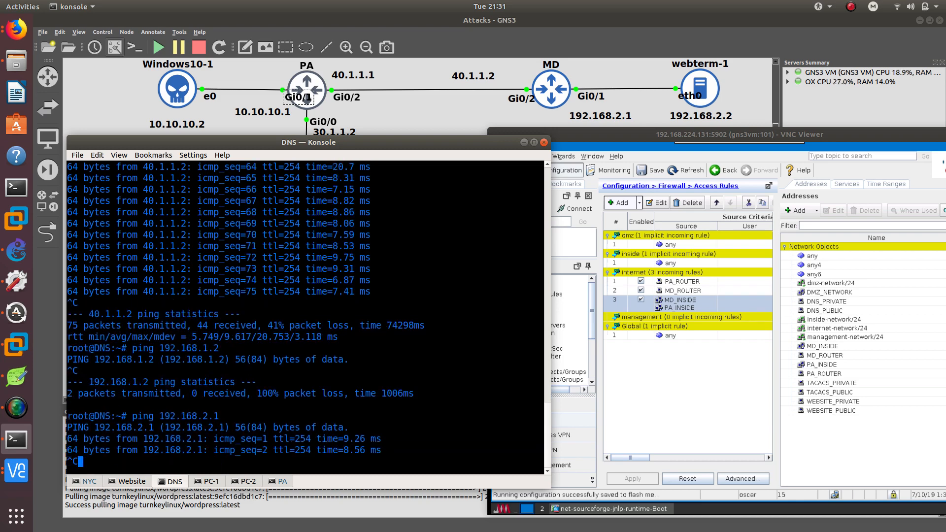
key(ctrl+c)
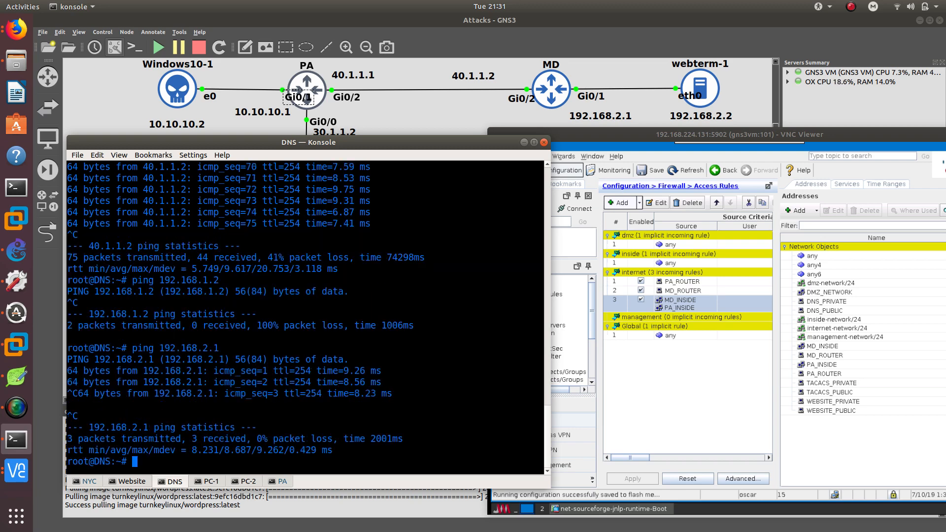
Ping 10.10.10.1 from the DNS console and stop it.
text(ping 10.1)
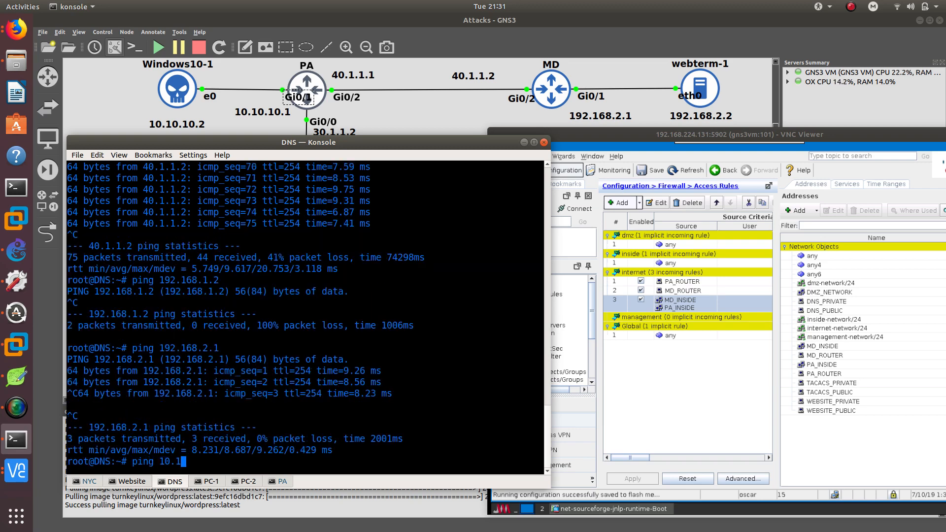
text(0.10.10.)
key(Return)
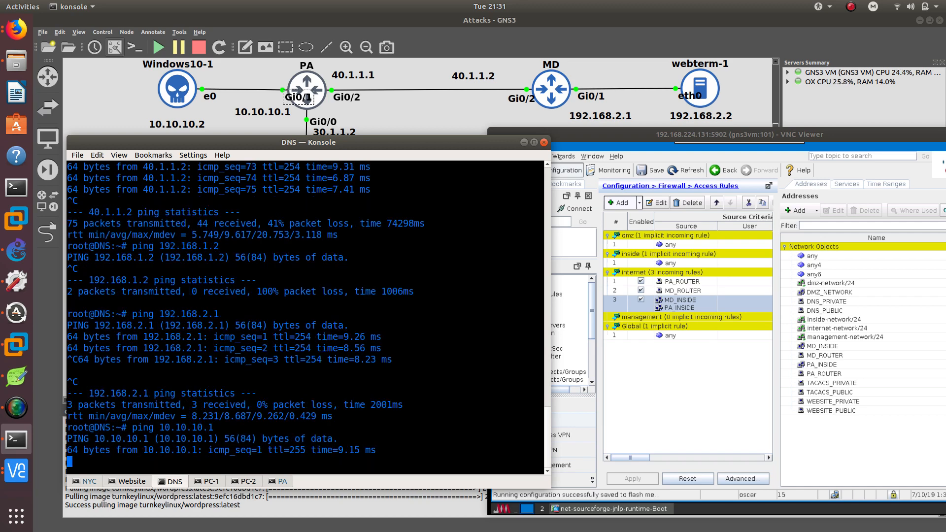
key(ctrl+c)
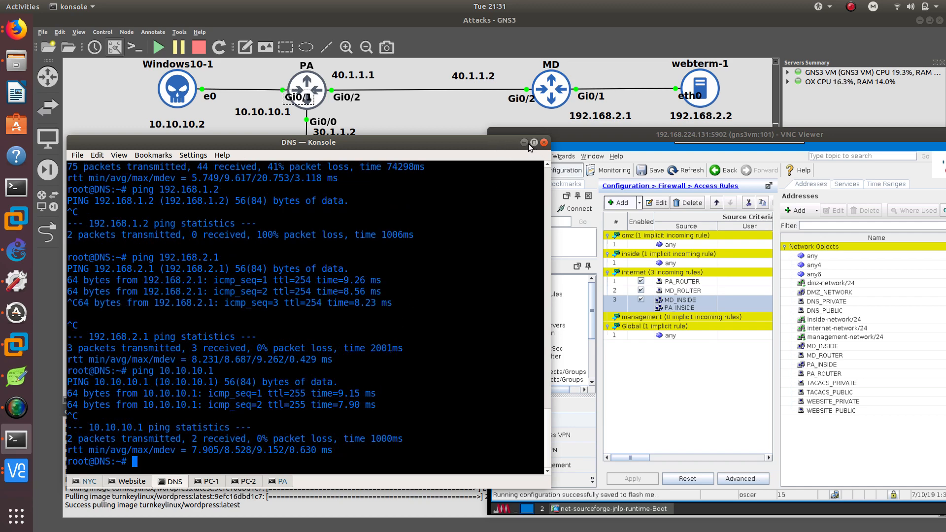
Switch to the Website console, ping 30.1.1.2 and stop it.
click(136, 481)
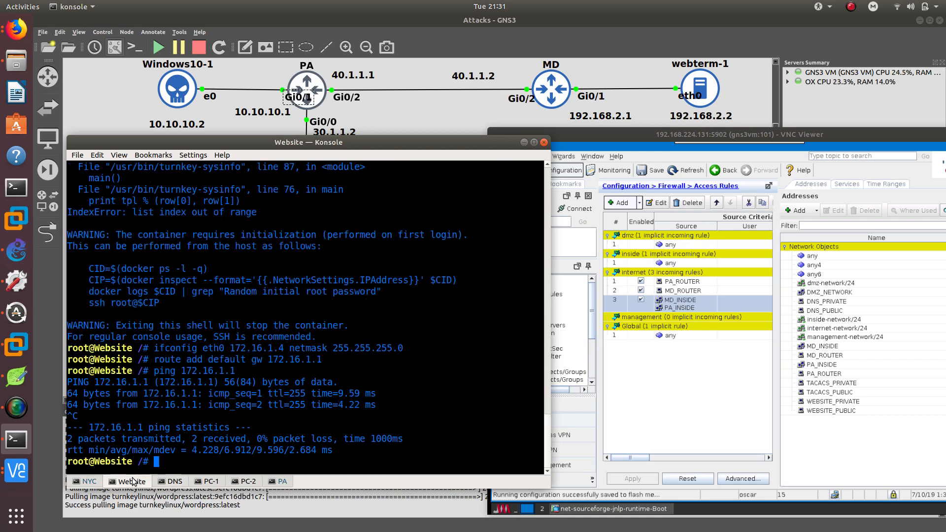
text(ping 30.1.1.2)
key(Return)
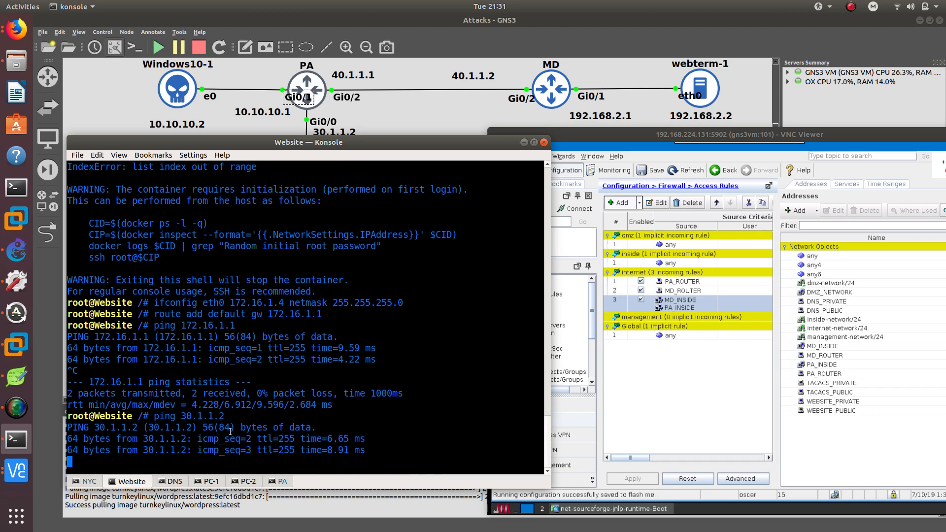
key(ctrl+c)
Open the TACACS console, ping 30.1.1.2 and stop it.
drag(383, 143, 563, 138)
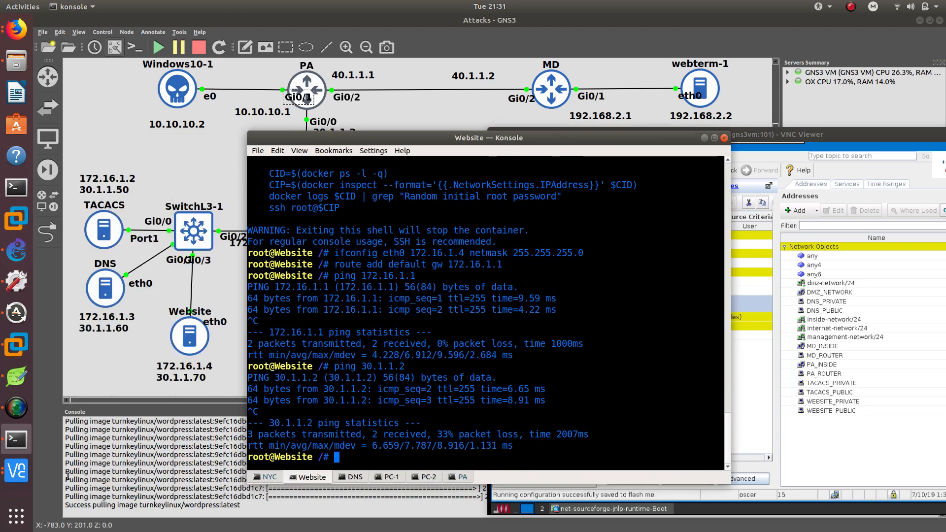
click(16, 470)
click(106, 468)
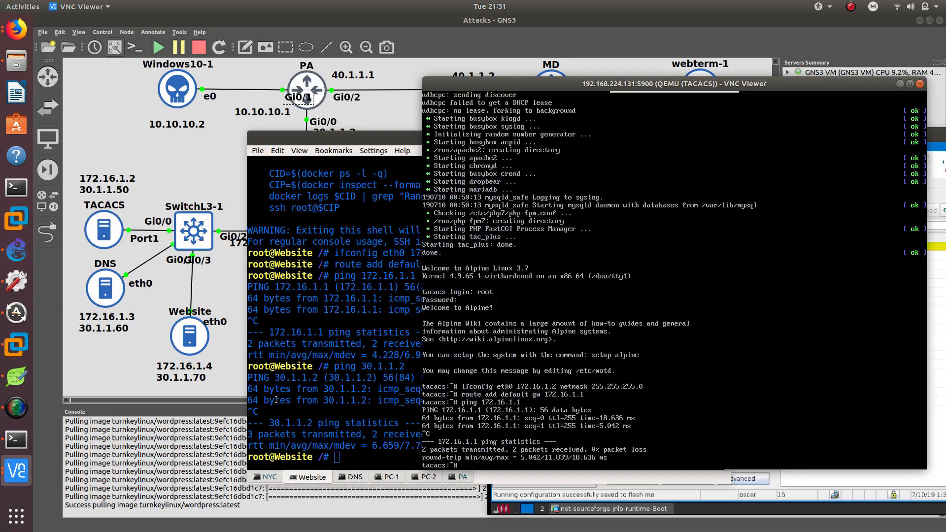
text(ping 30.1.1.2)
key(Return)
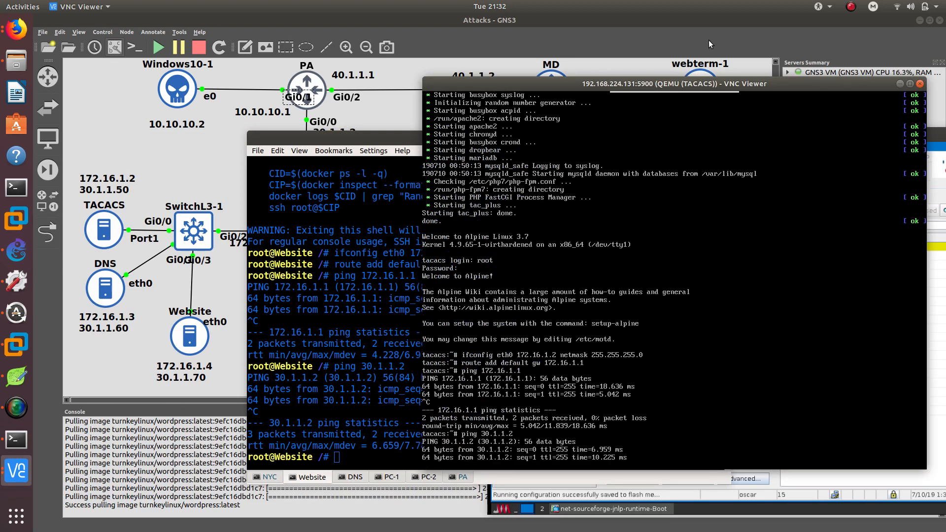
key(ctrl+c)
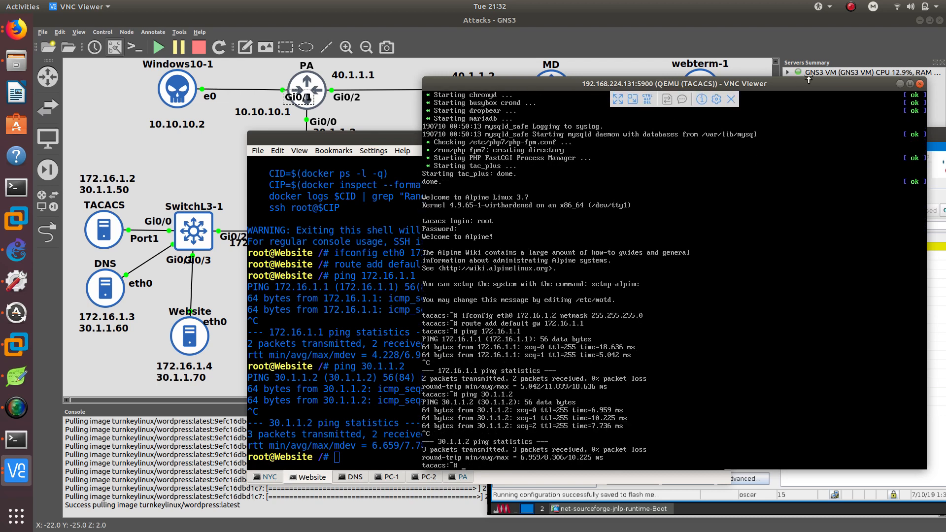
Open the ASDM Command Line Interface and run show xlate to inspect the NAT translations.
drag(807, 82, 542, 99)
click(804, 108)
click(642, 148)
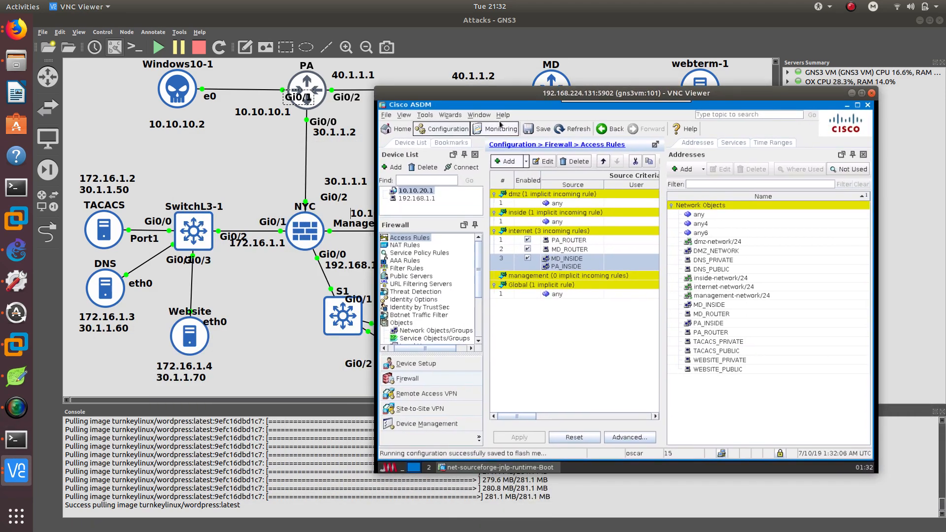
click(424, 115)
click(444, 124)
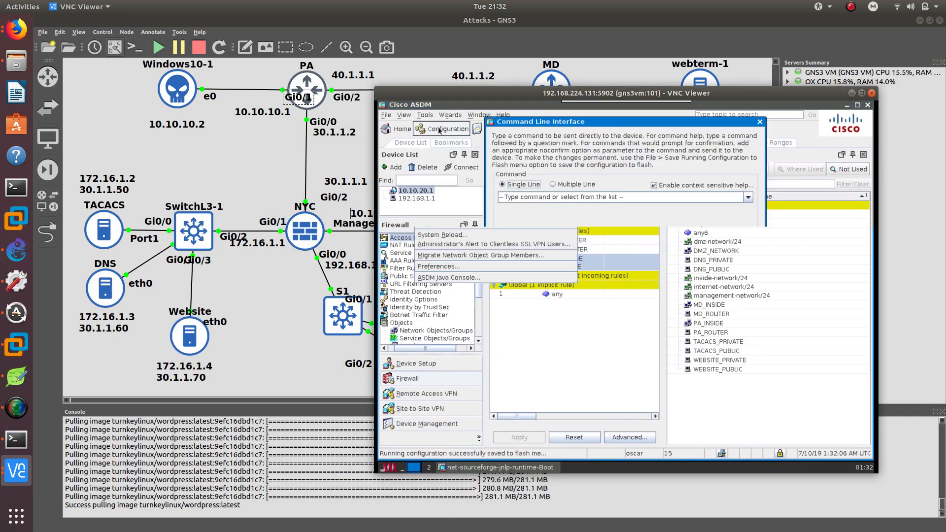
click(560, 197)
text(sh)
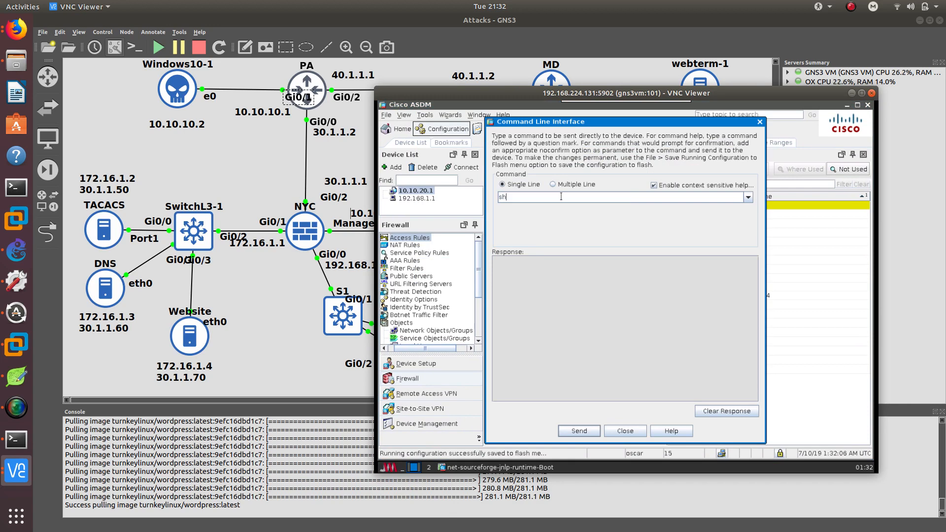
text(ow xlate)
key(Return)
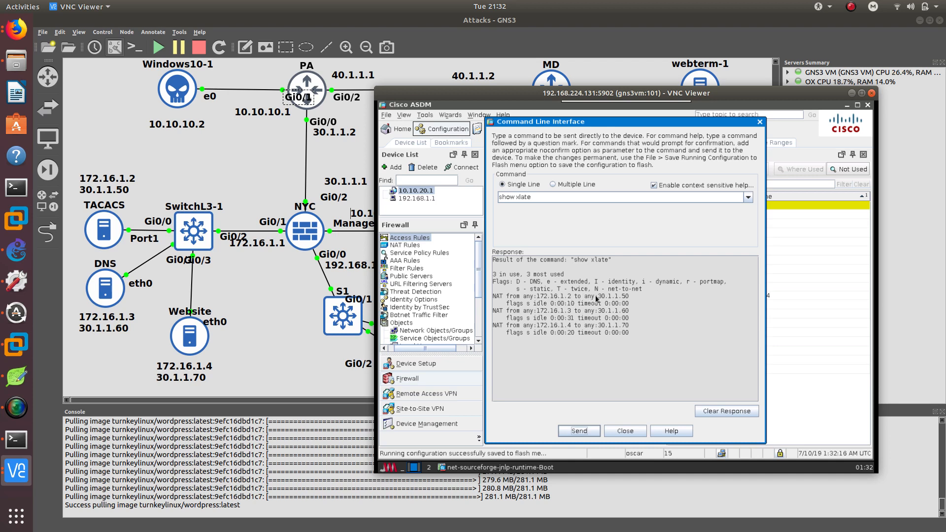
drag(598, 297, 622, 290)
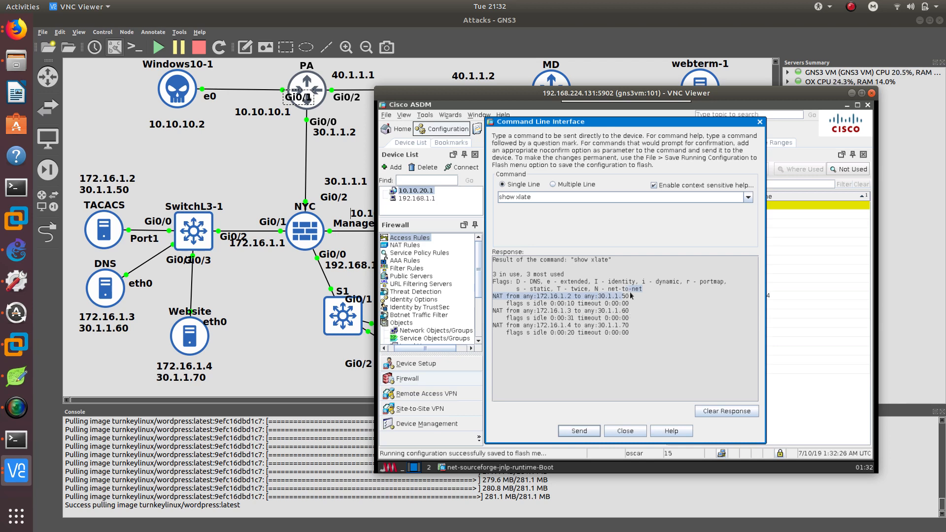
Close the Command Line Interface dialog.
click(625, 315)
drag(622, 326, 630, 329)
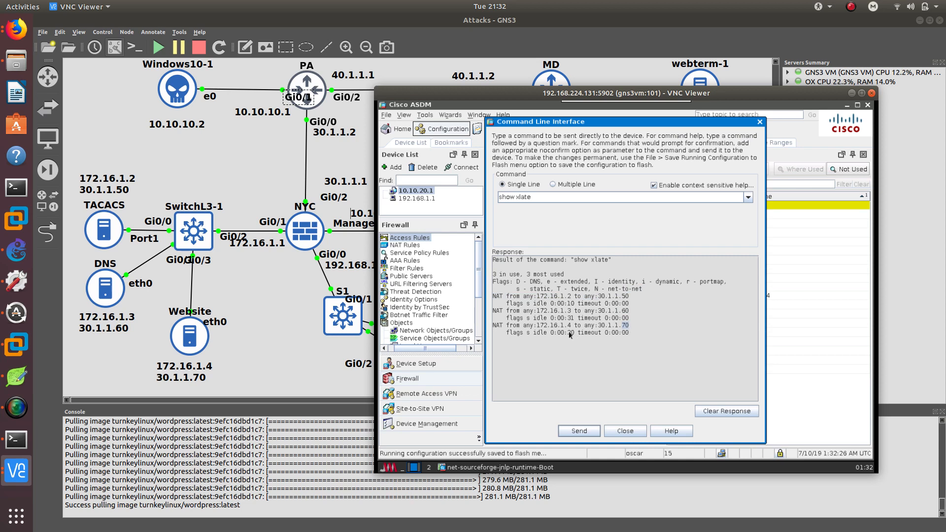
click(625, 431)
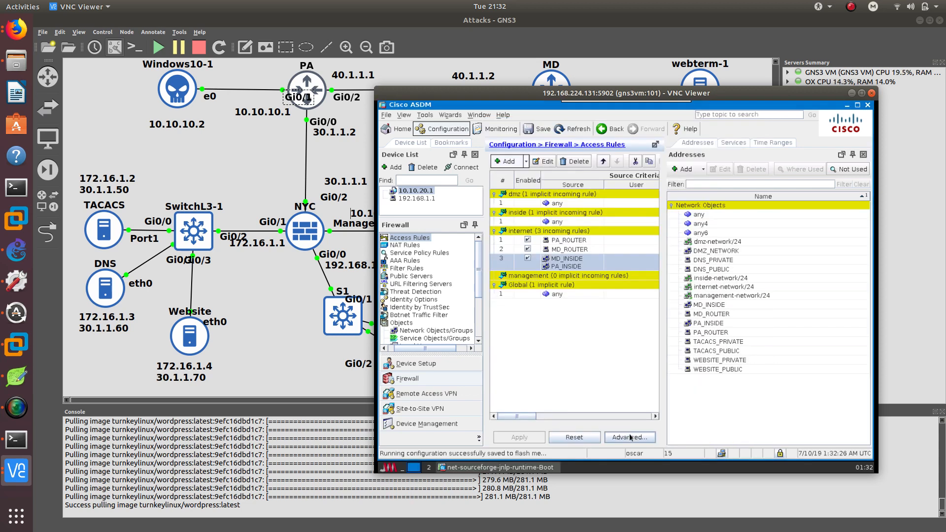
drag(498, 94, 625, 86)
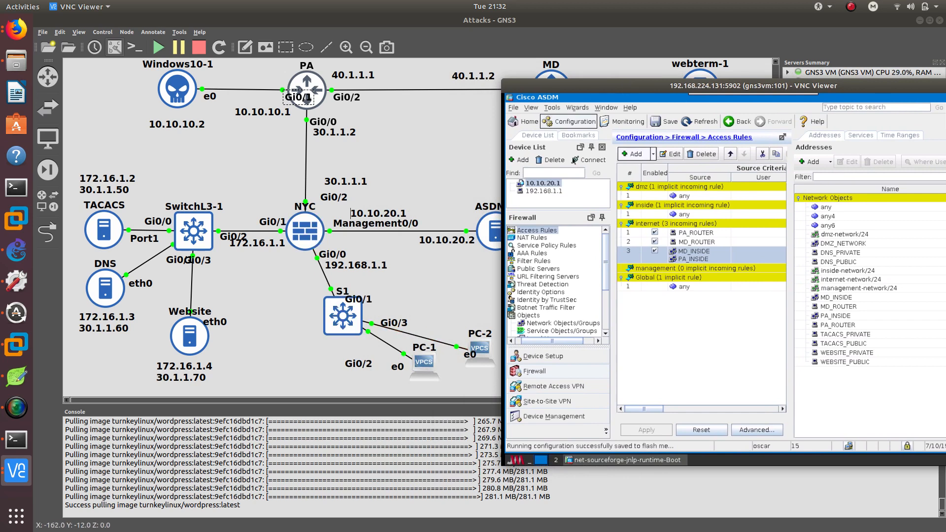
drag(607, 88, 597, 79)
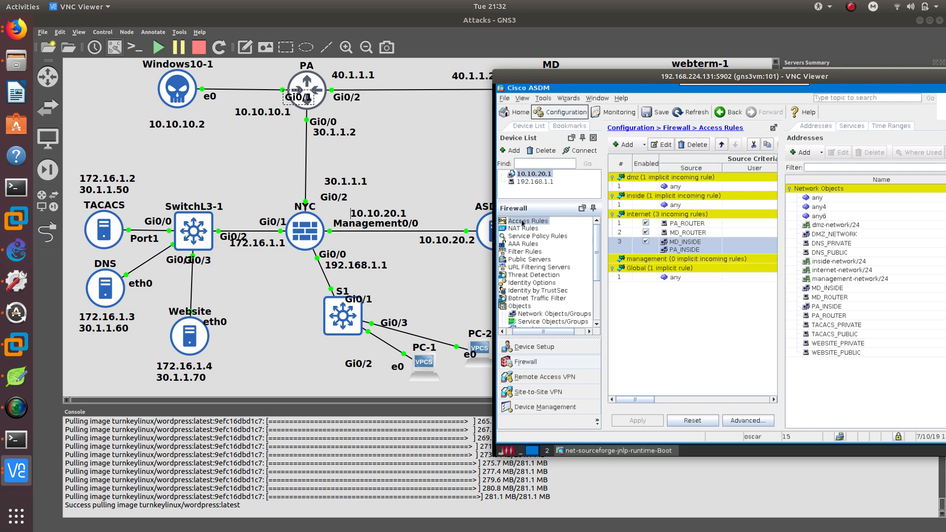
Open the inside-network network object from Network Objects/Groups for editing and set its name to inside-network.
click(520, 307)
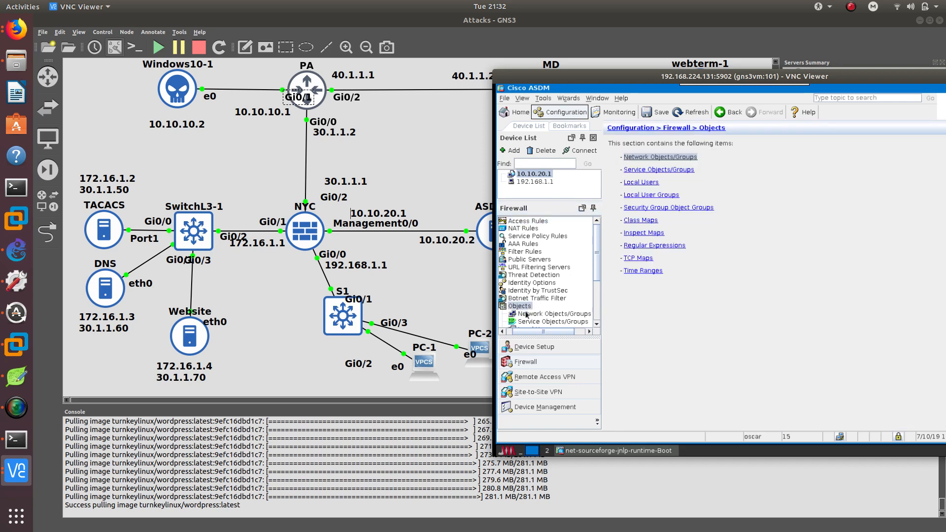
click(529, 314)
drag(666, 79, 618, 66)
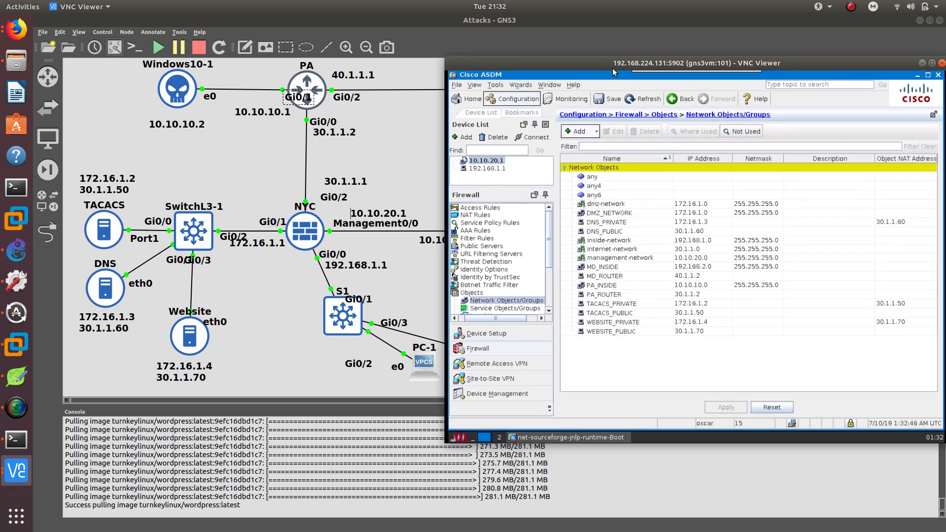
click(591, 245)
click(615, 131)
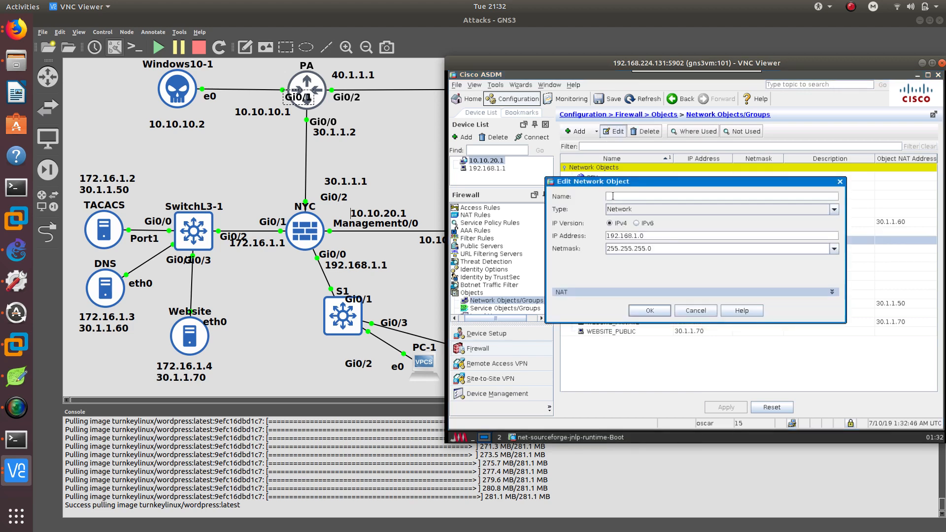
text(inside)
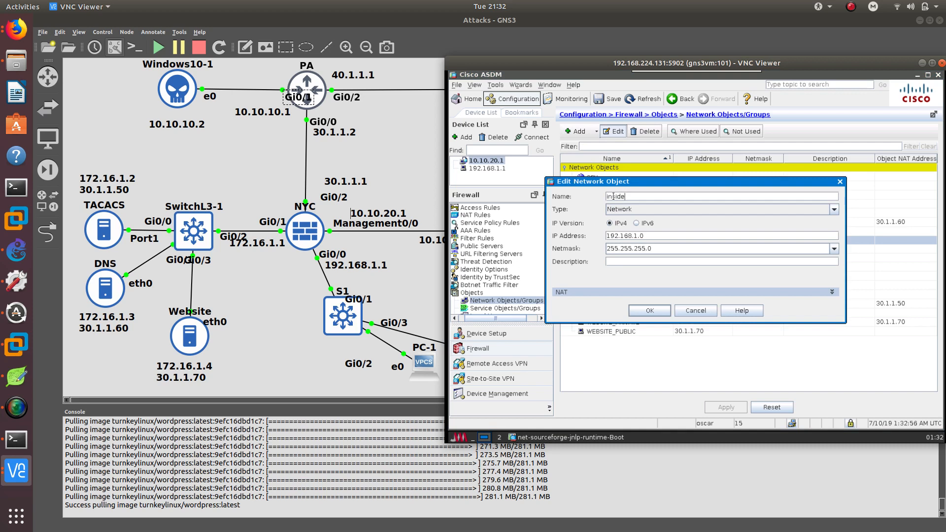
drag(610, 187, 729, 188)
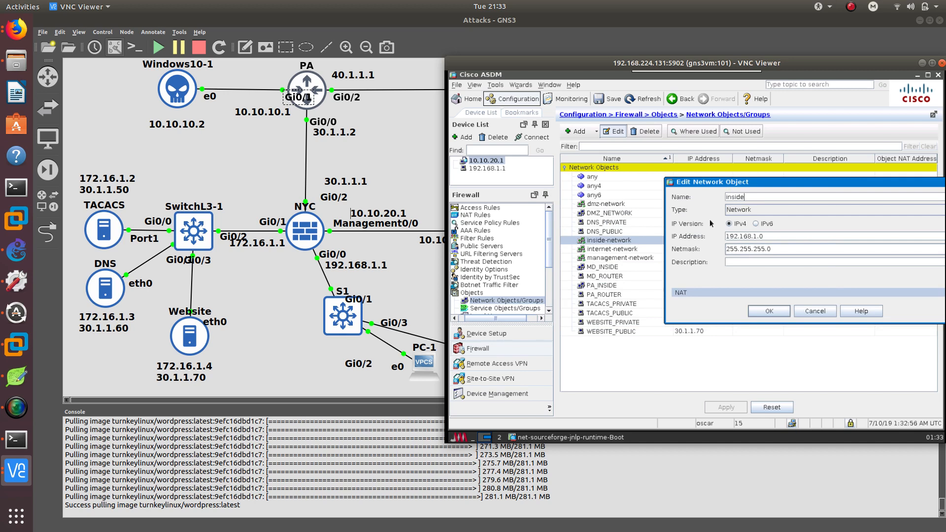
text(etwork)
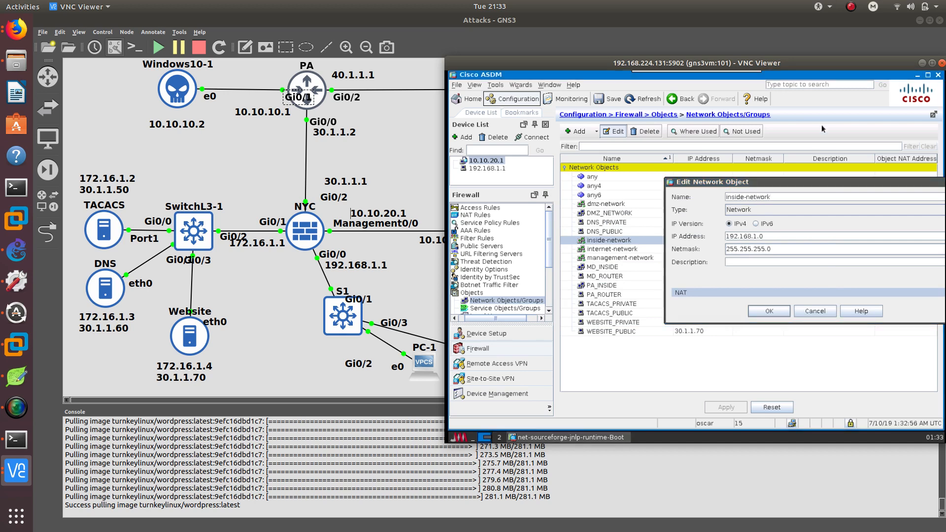
drag(774, 184, 589, 135)
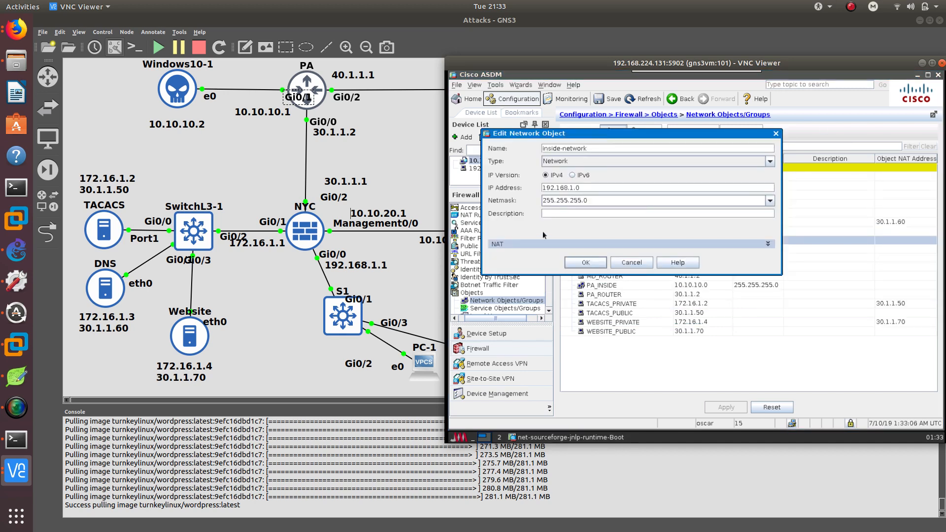
Enable automatic address translation on the object as Dynamic PAT (Hide) using the internet interface as translated address.
click(526, 244)
click(497, 218)
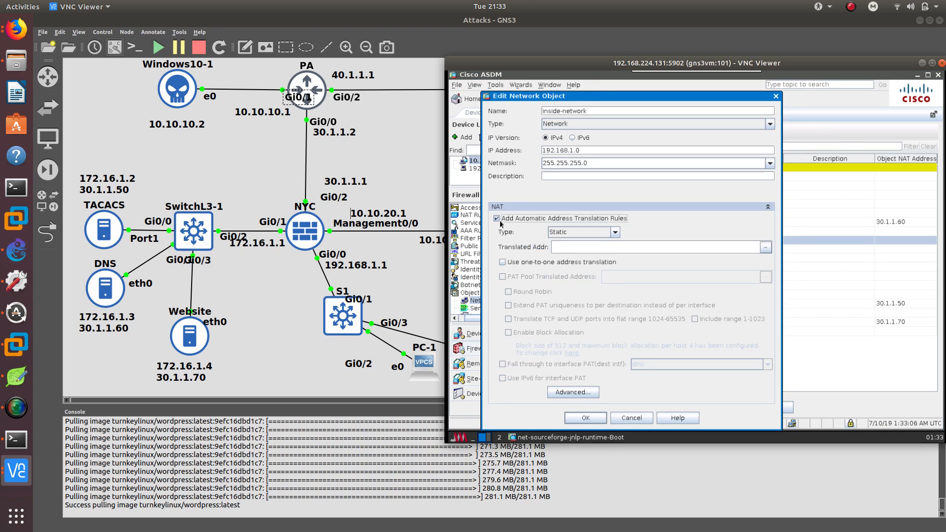
click(615, 237)
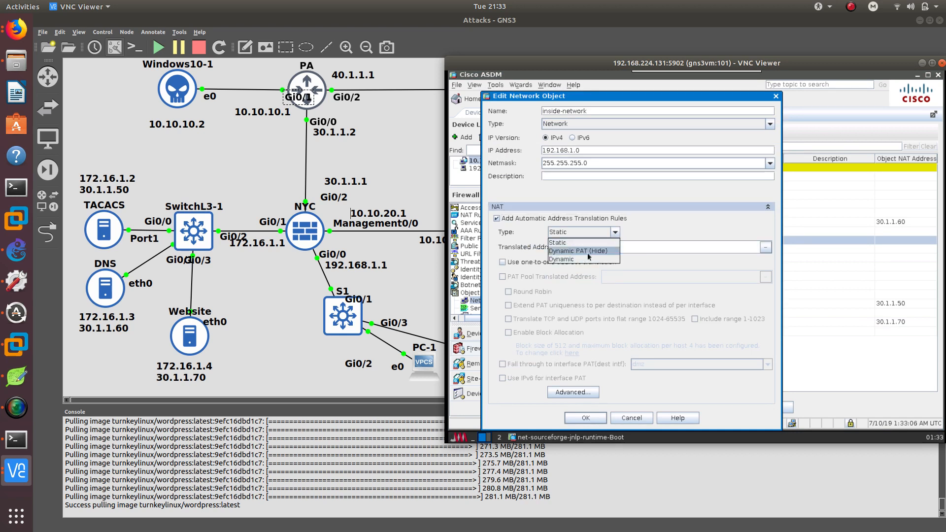
click(588, 253)
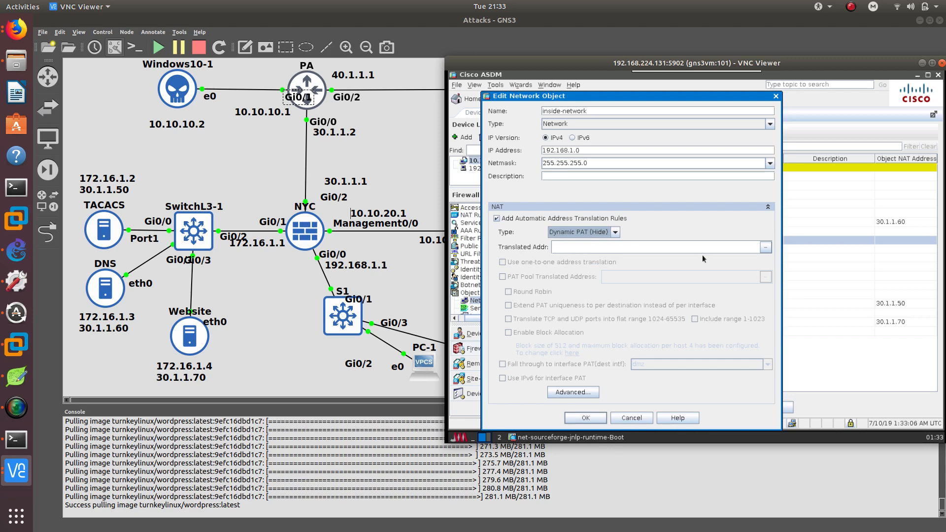
click(764, 248)
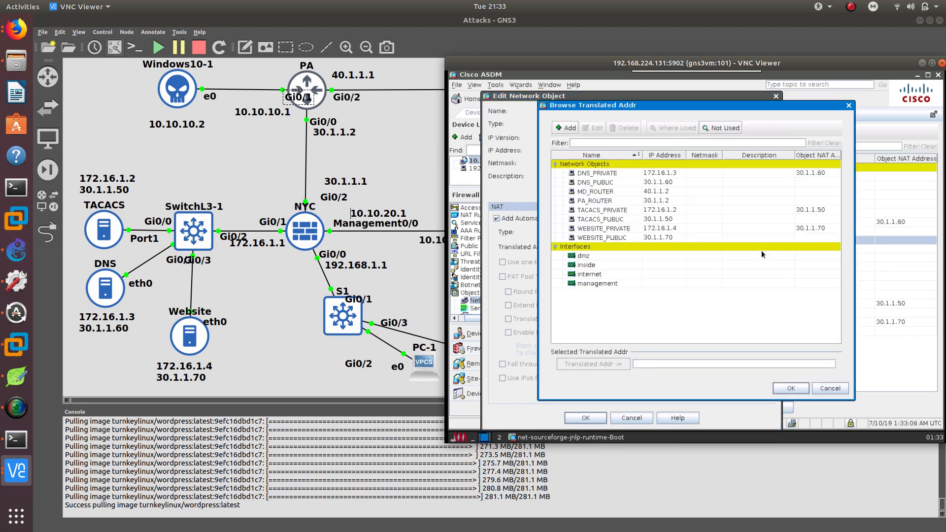
double_click(591, 274)
click(783, 389)
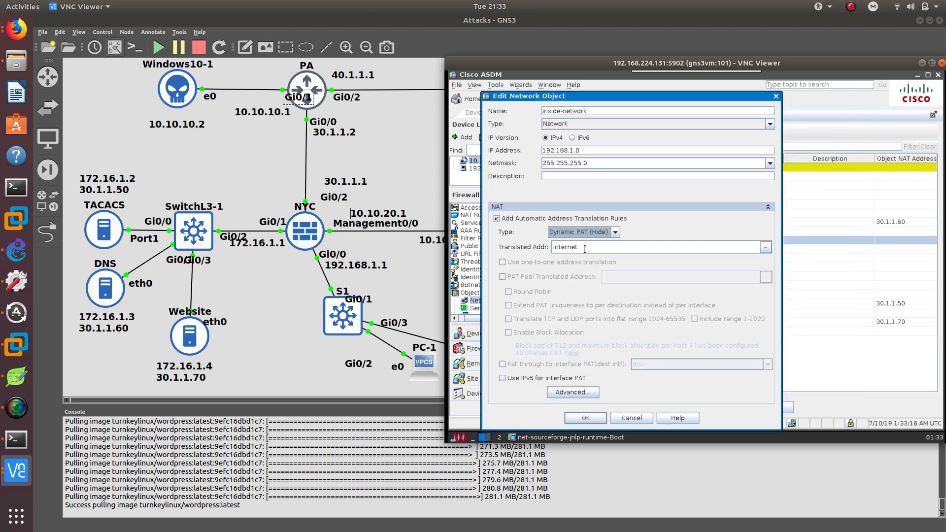
Set the advanced NAT source interface to internet, then confirm the object and apply the changes.
click(581, 394)
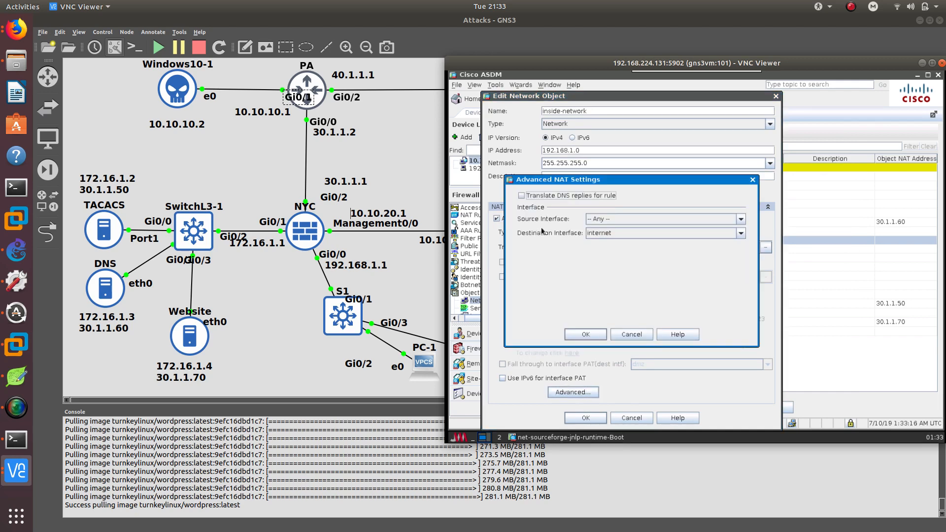
click(604, 223)
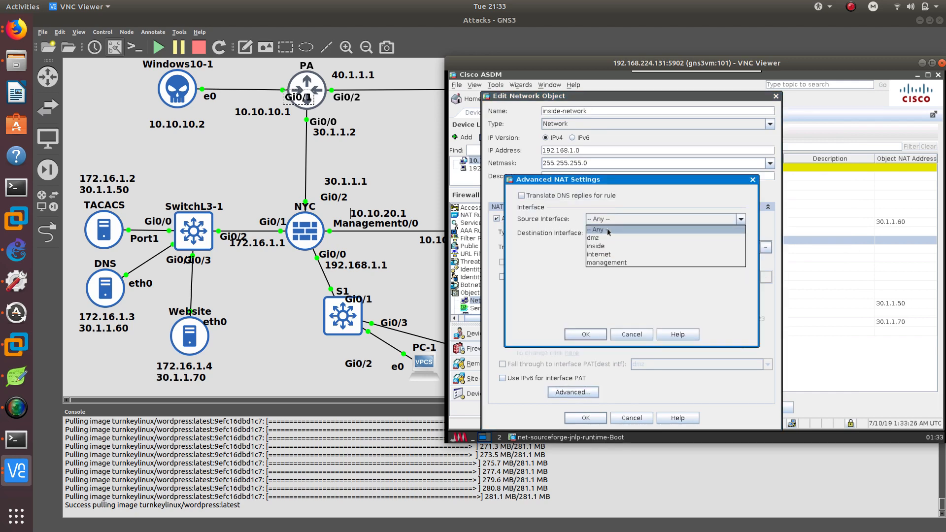
click(603, 255)
click(586, 334)
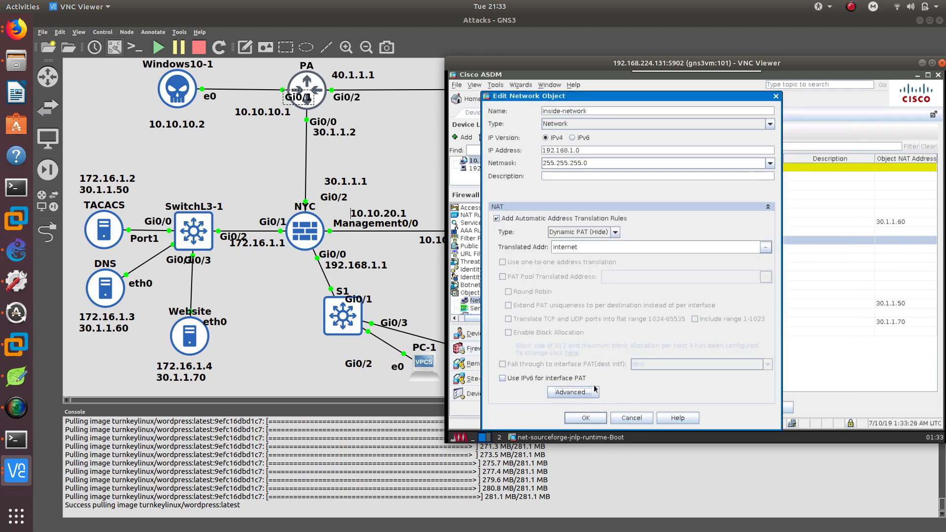
click(586, 418)
click(723, 409)
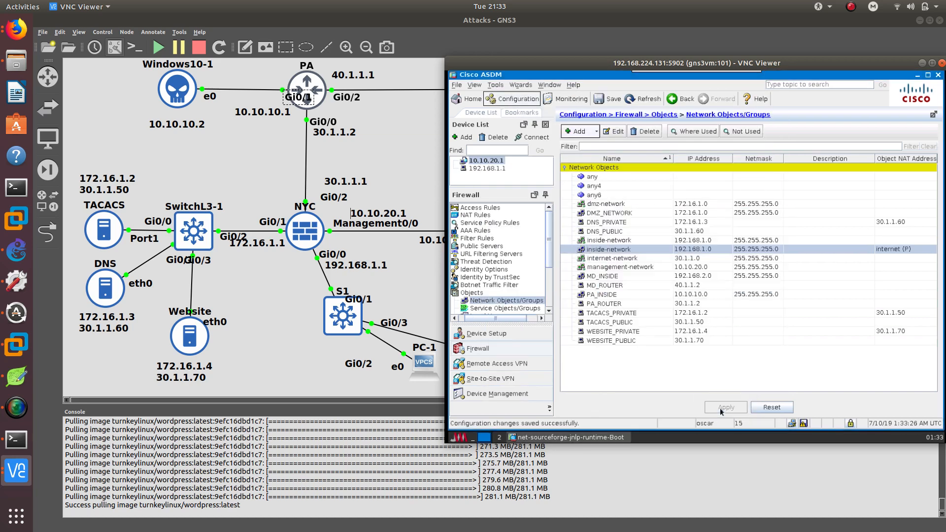
Open the PC-1 console and try to run ping -t 30.1.1.2.
click(16, 438)
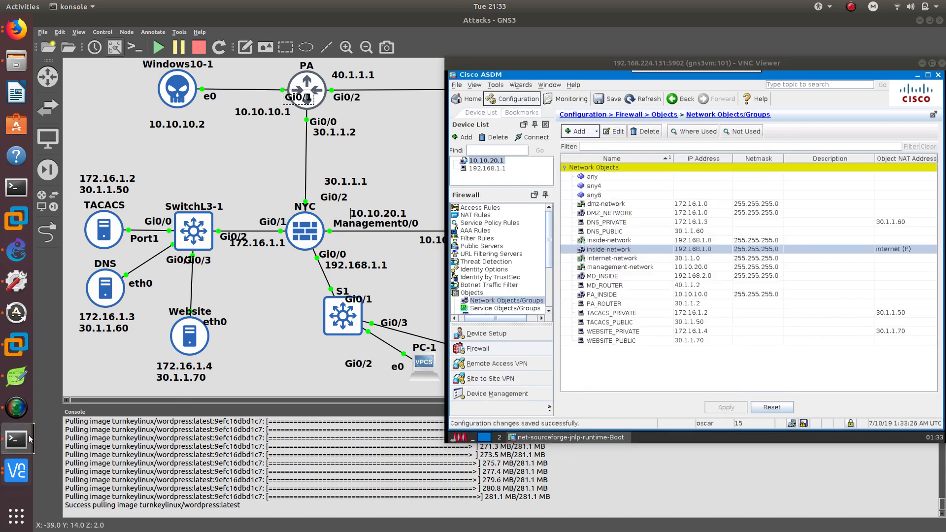
click(330, 487)
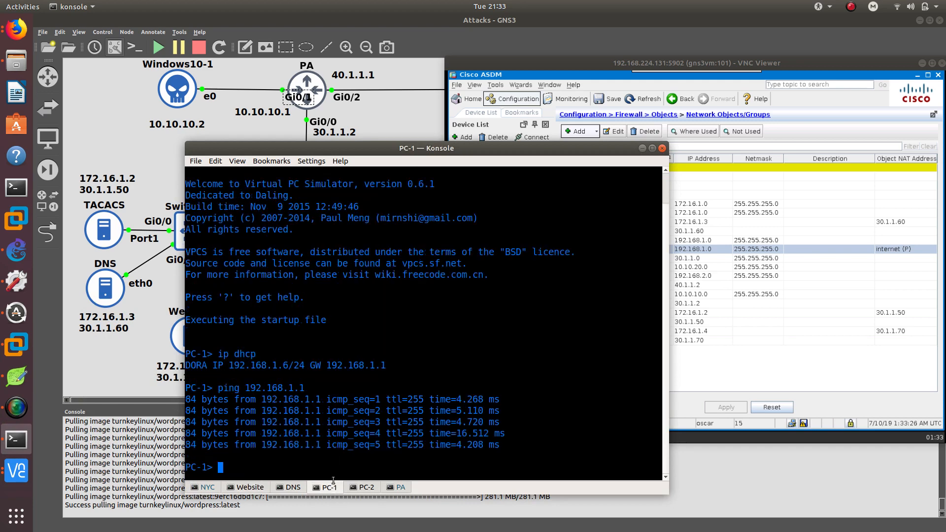
drag(421, 151, 670, 120)
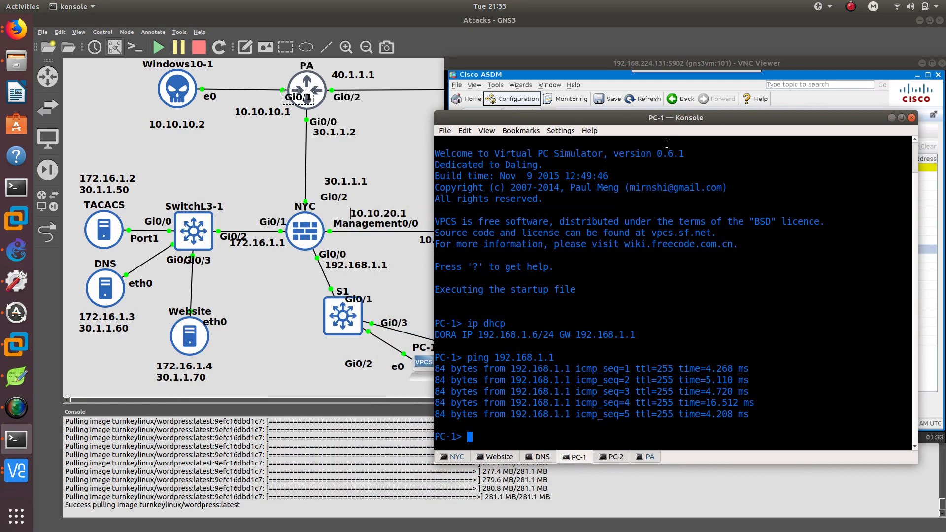
text(ping -t 30.1.1.2)
key(Return)
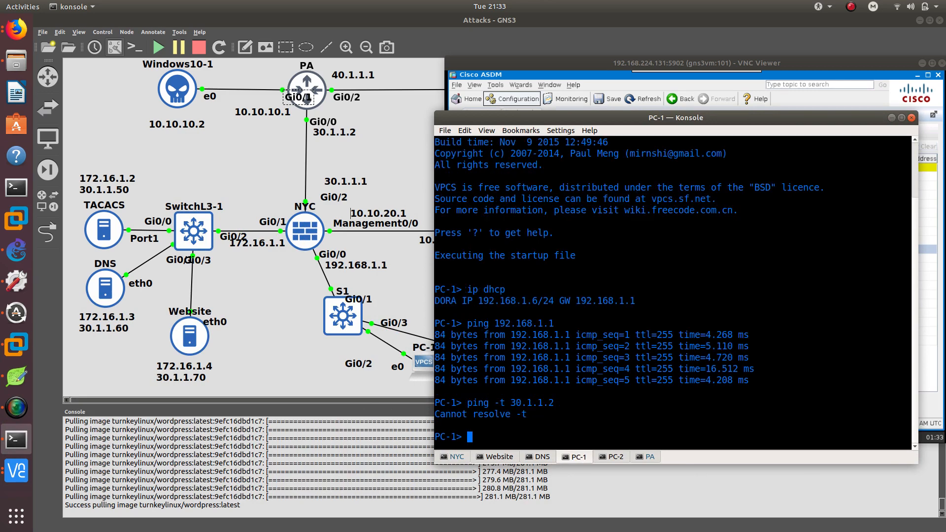
Re-run the ping to 30.1.1.2 without the -t option.
key(Up)
key(Left)
key(Left)
key(Left)
key(Left)
key(Left)
key(Left)
key(Left)
key(Left)
key(BackSpace)
key(BackSpace)
key(BackSpace)
key(BackSpace)
key(Return)
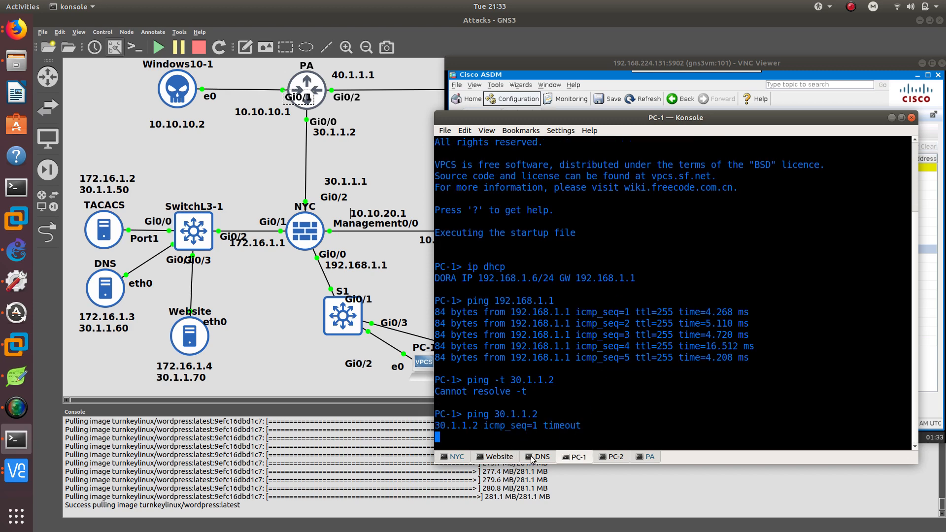
drag(586, 424, 435, 414)
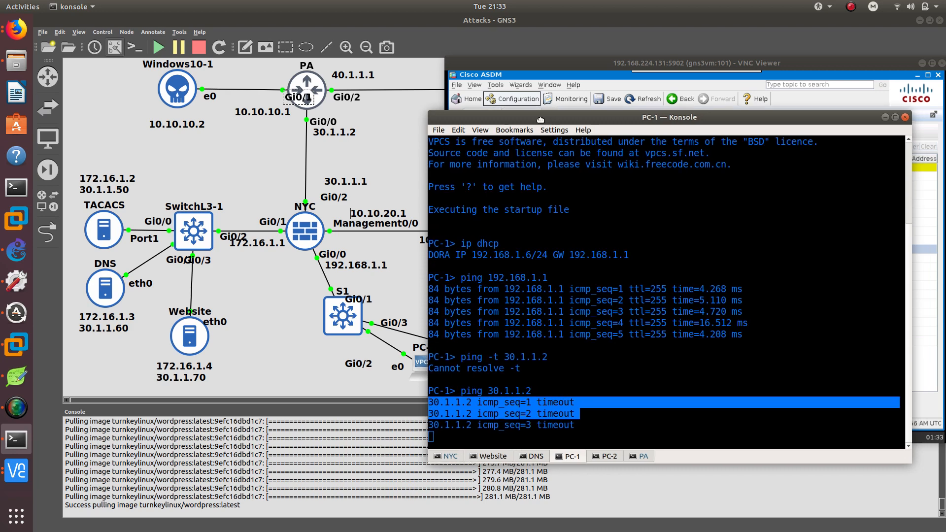
drag(558, 118, 240, 123)
click(575, 59)
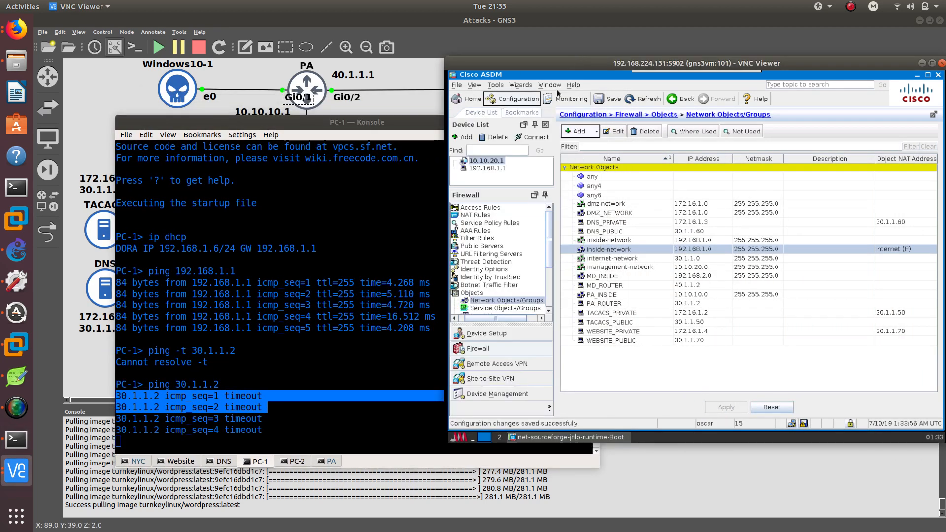
Add a new access rule on the internet interface and select PA_ROUTER as its source.
click(479, 208)
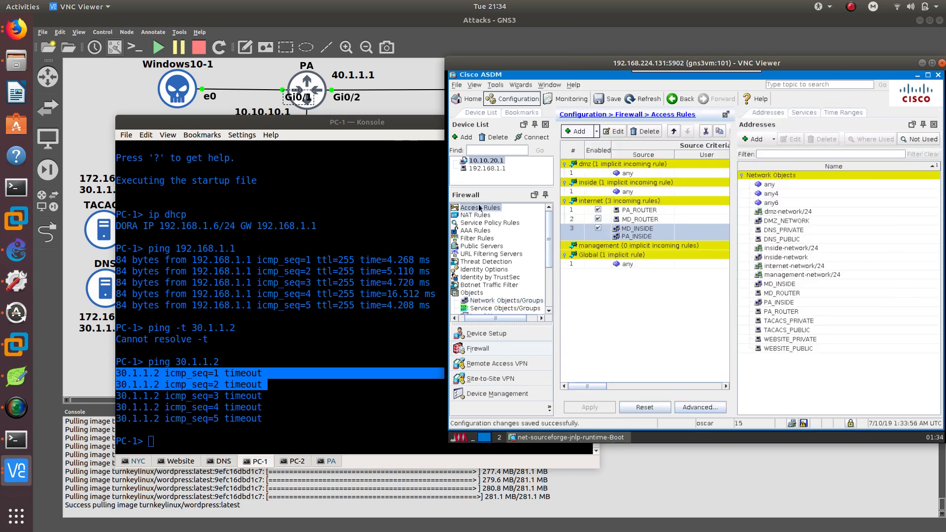
click(617, 202)
click(615, 131)
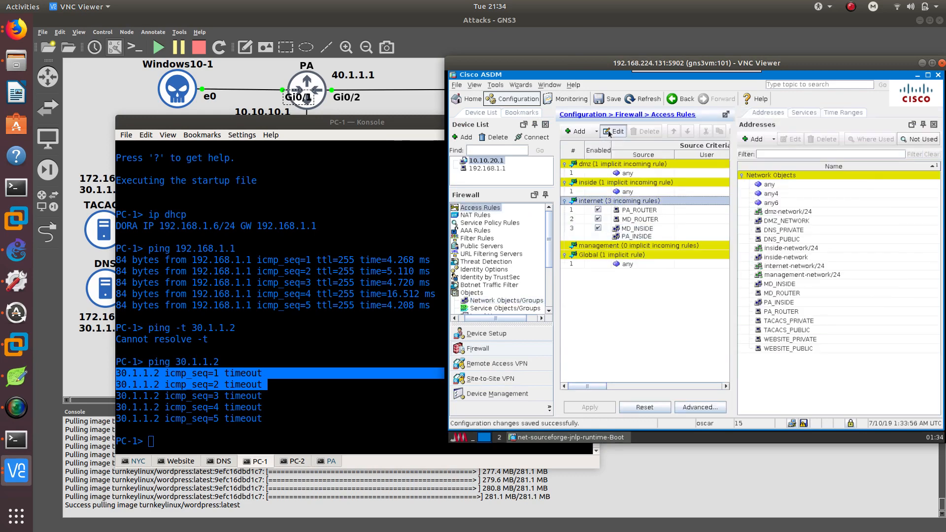
click(706, 272)
click(577, 131)
click(723, 178)
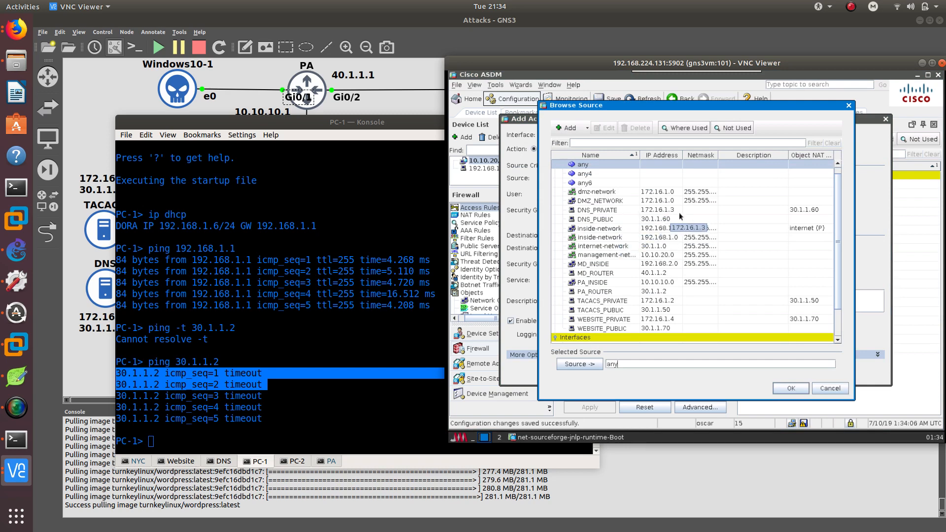
drag(397, 125, 382, 126)
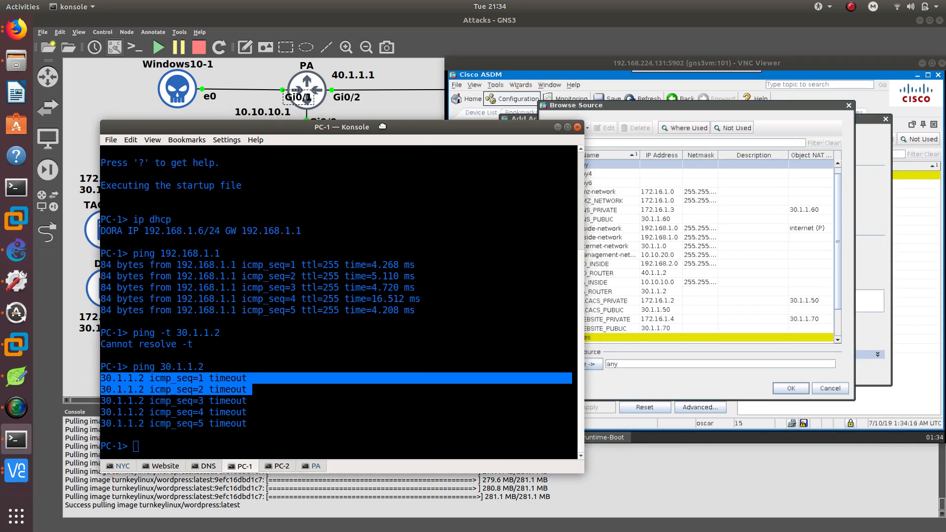
drag(382, 126, 349, 151)
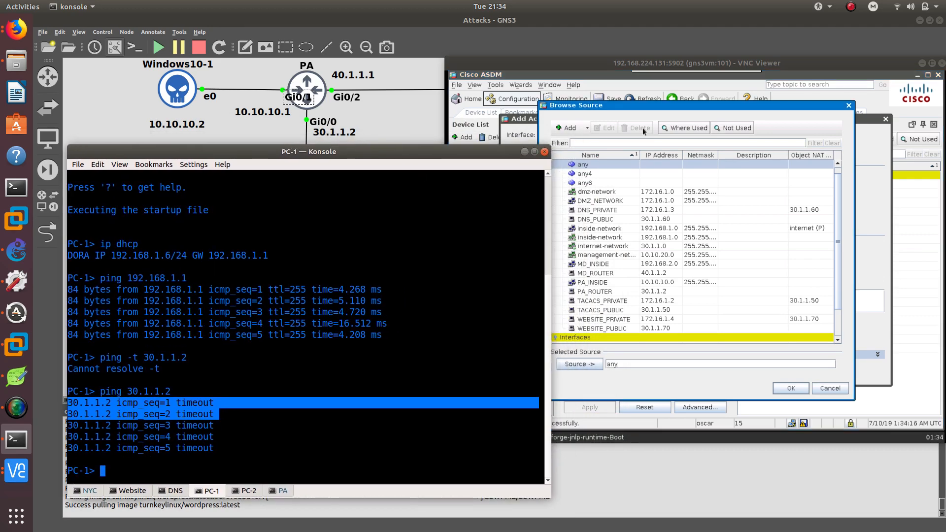
click(642, 105)
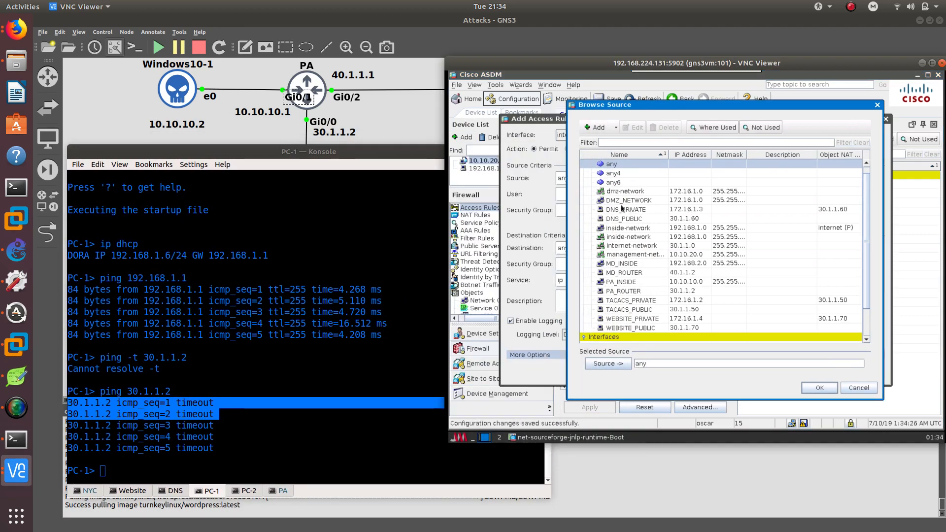
click(628, 292)
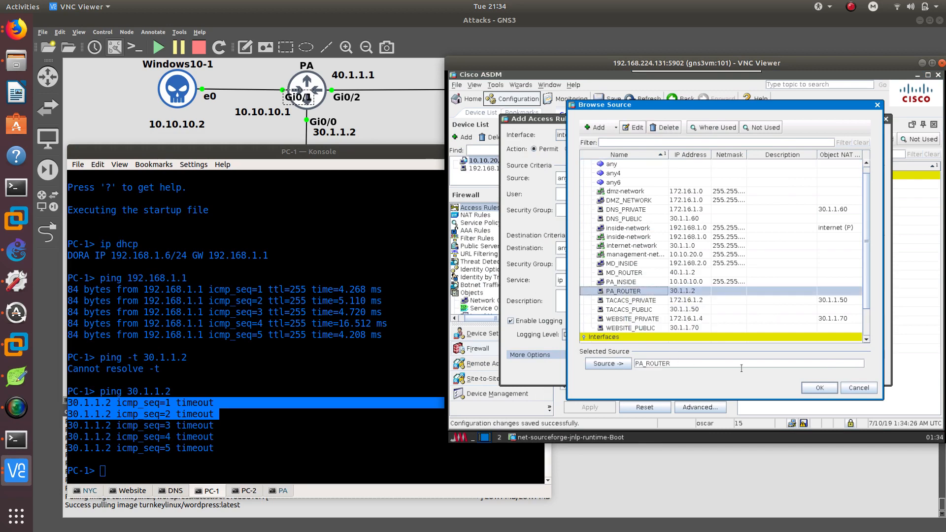
click(819, 389)
Confirm PA_ROUTER as the source, set the destination to inside-network, and add the access rule.
click(723, 249)
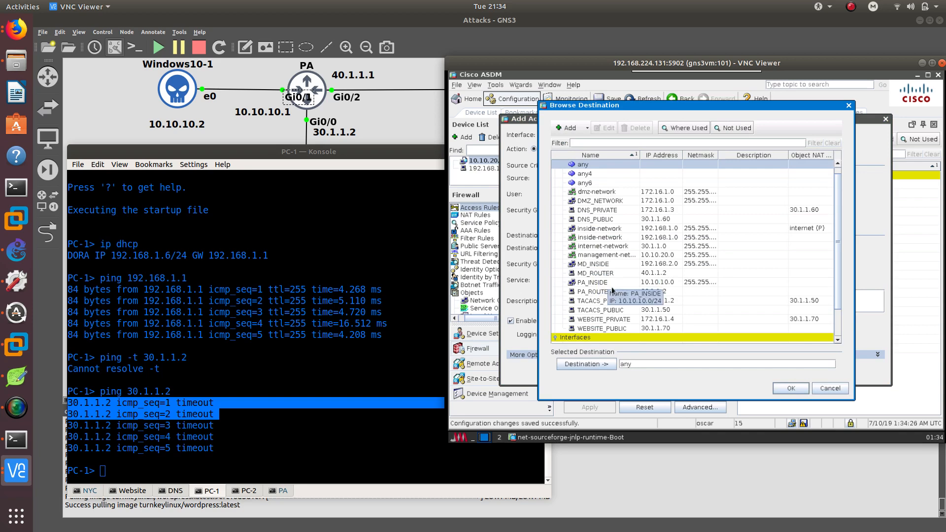
scroll(636, 310, down, 2)
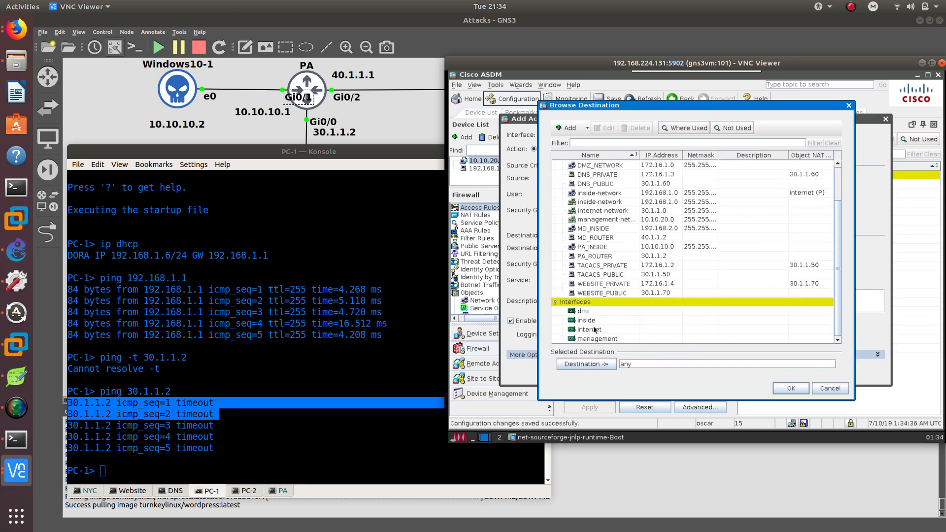
double_click(599, 193)
click(791, 388)
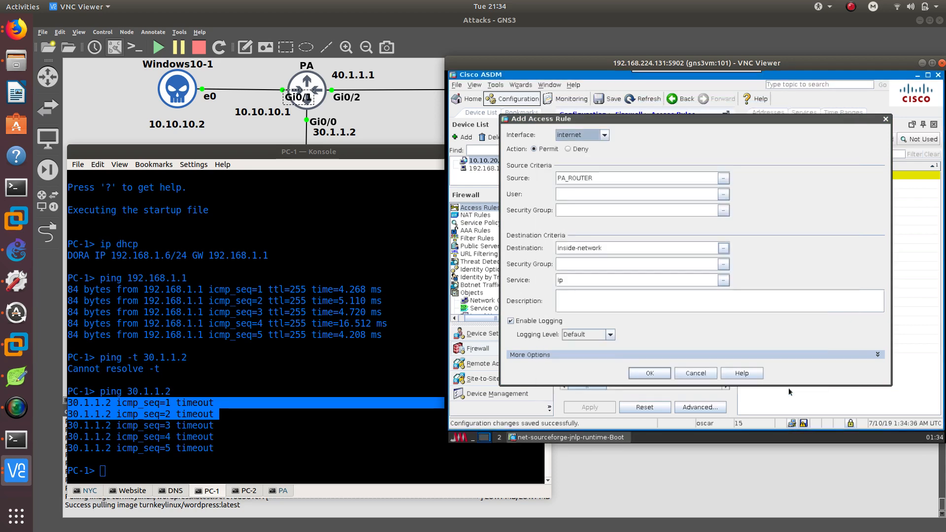
click(643, 377)
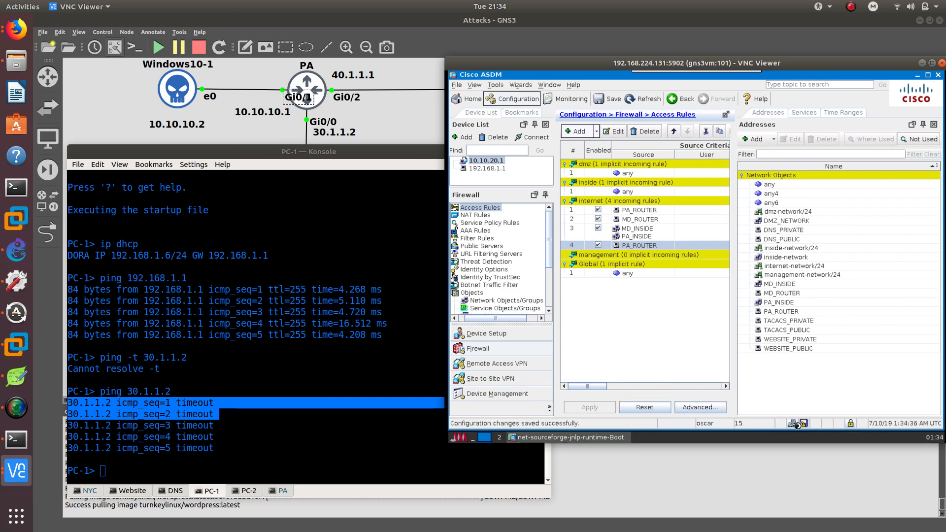
Re-run the ping to 30.1.1.2 from the PC-1 console.
click(803, 423)
click(314, 435)
key(Up)
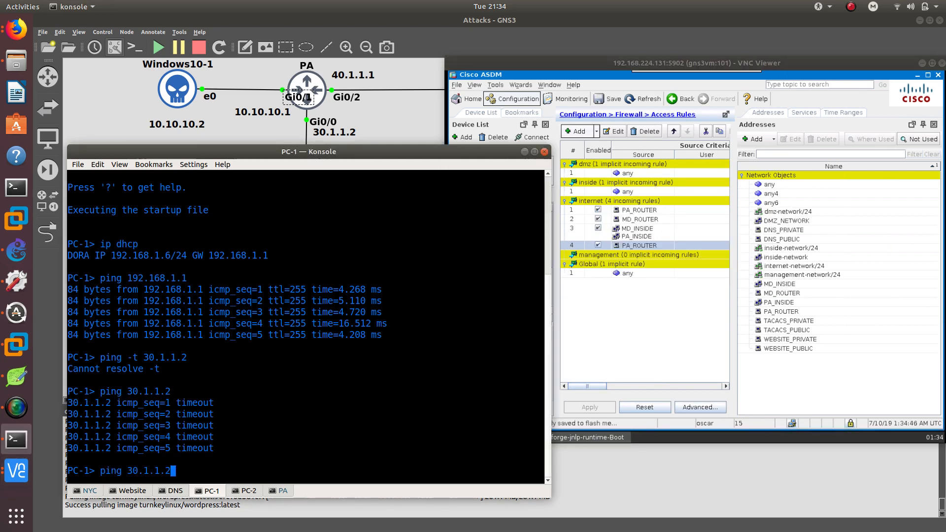
key(Return)
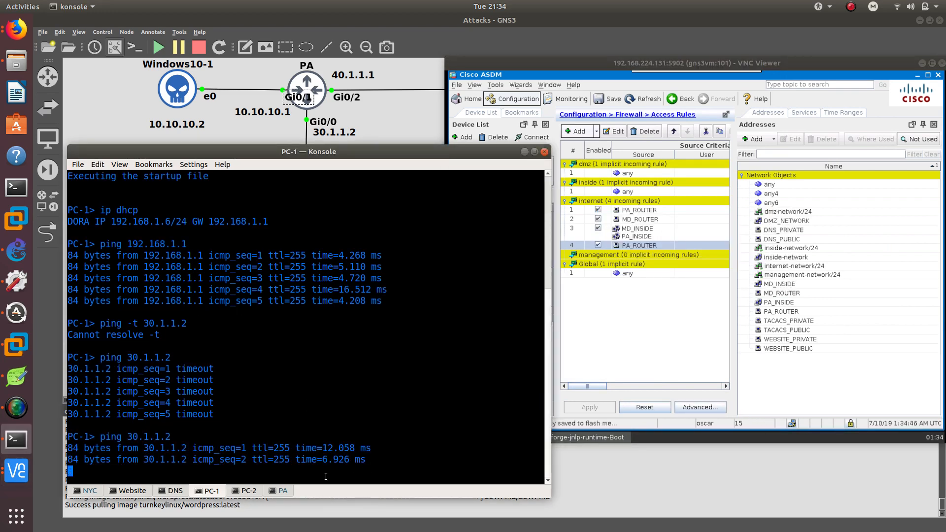
Switch to the PC-2 console and ping 30.1.1.2.
click(248, 491)
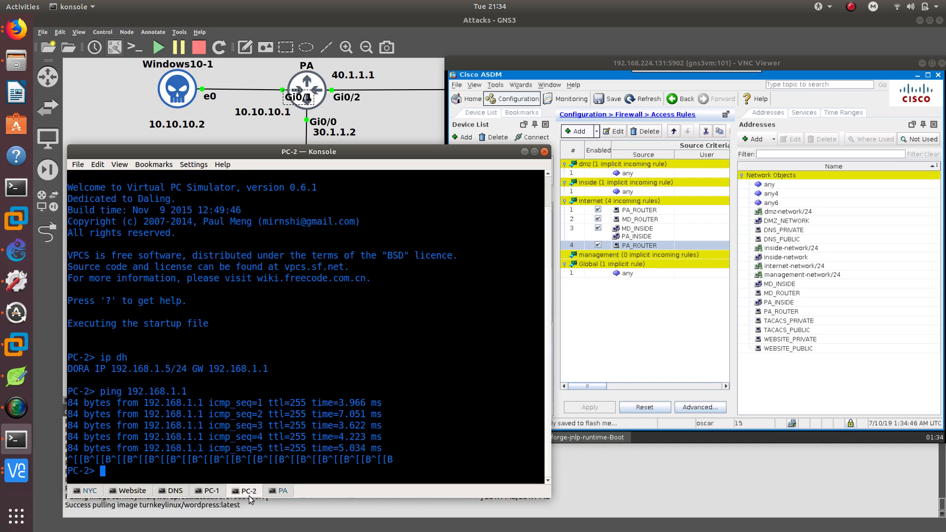
text(ping 30.1.)
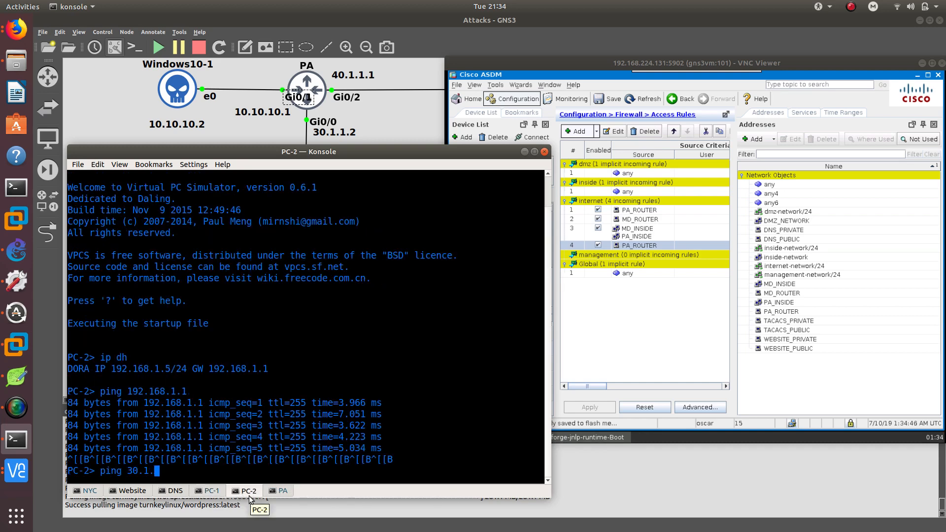
text(1.2)
key(Return)
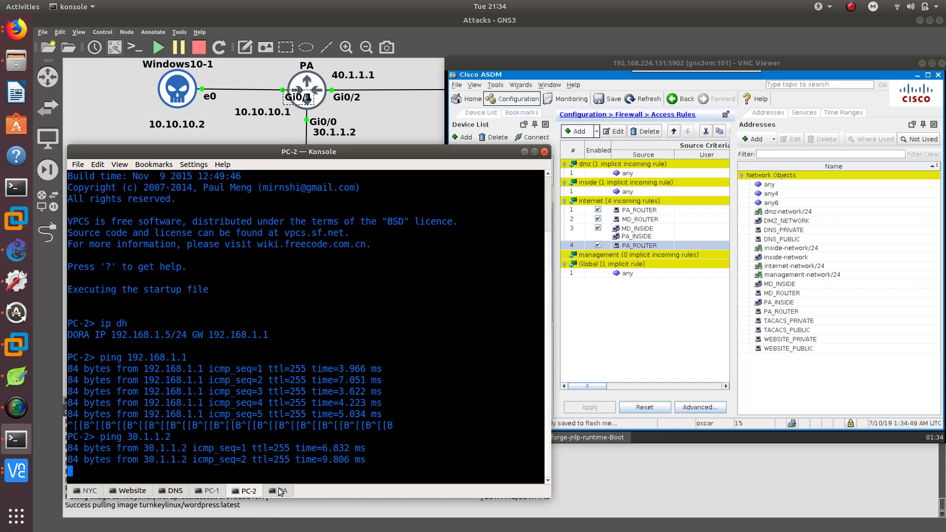
Review the ICMP echo reply debug messages on the PA router console.
click(280, 491)
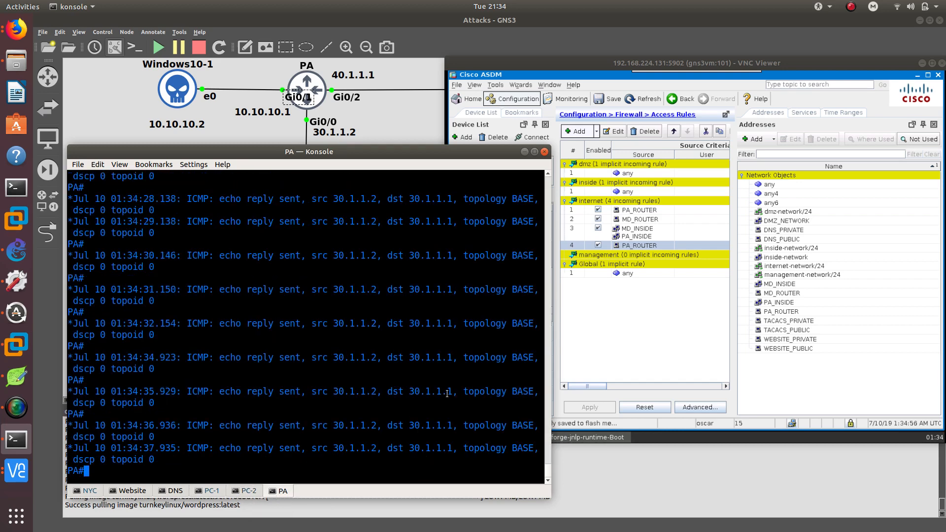
drag(393, 355, 447, 358)
scroll(443, 380, up, 7)
scroll(442, 379, up, 5)
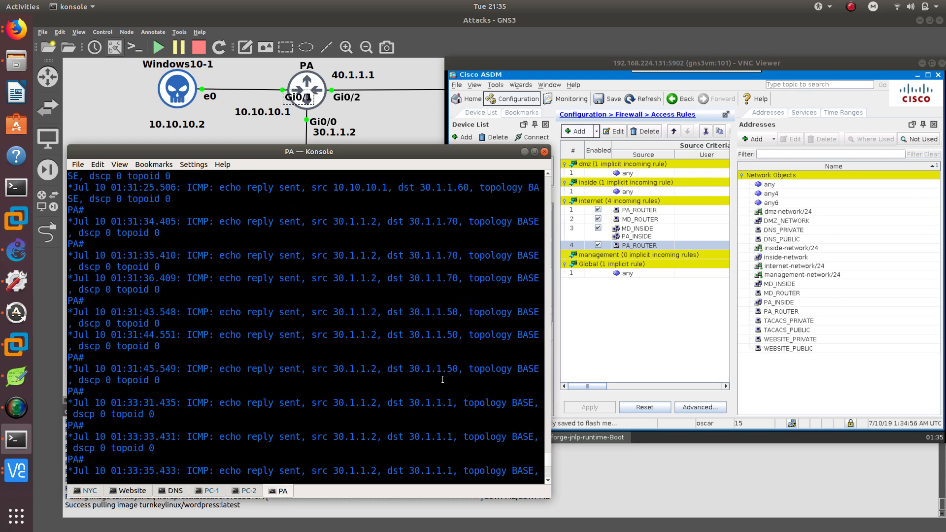
scroll(417, 341, down, 4)
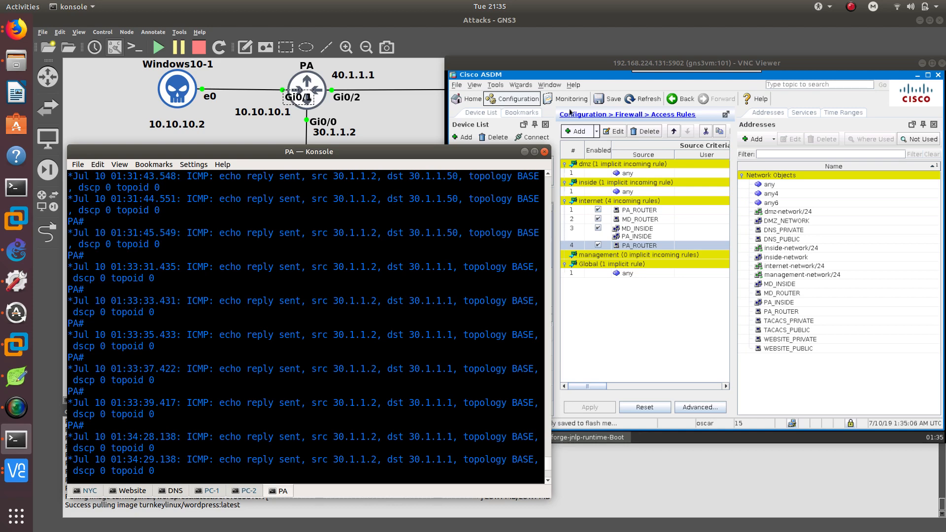
Open the ASDM Command Line Interface tool and send the command show xlate.
click(531, 93)
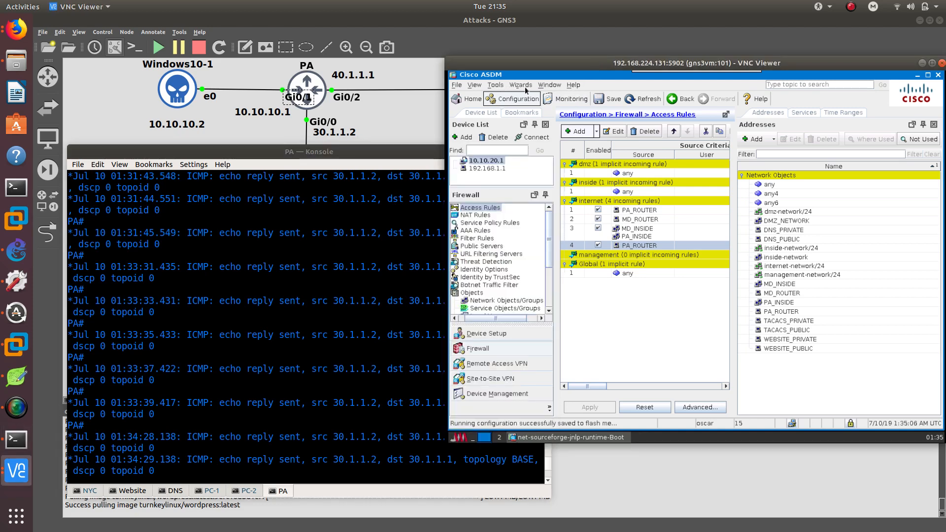
click(495, 85)
click(522, 99)
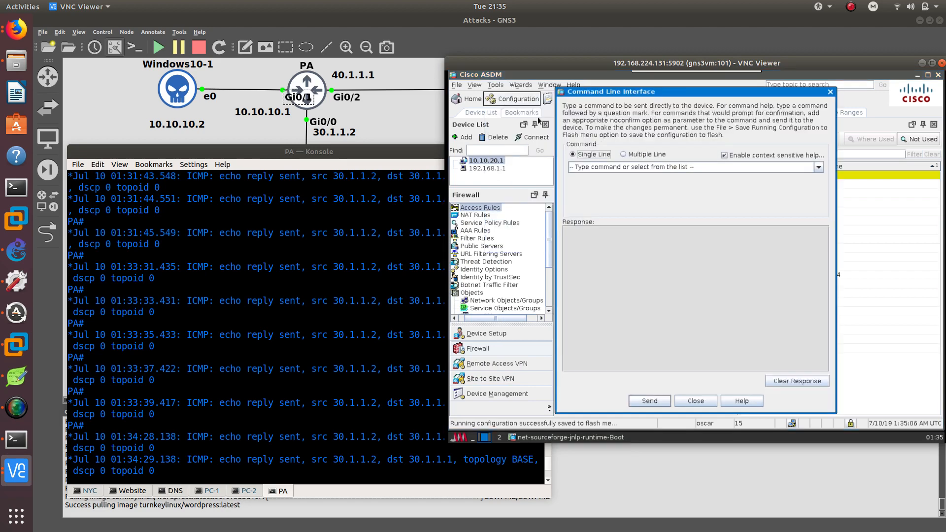
click(606, 166)
text(s)
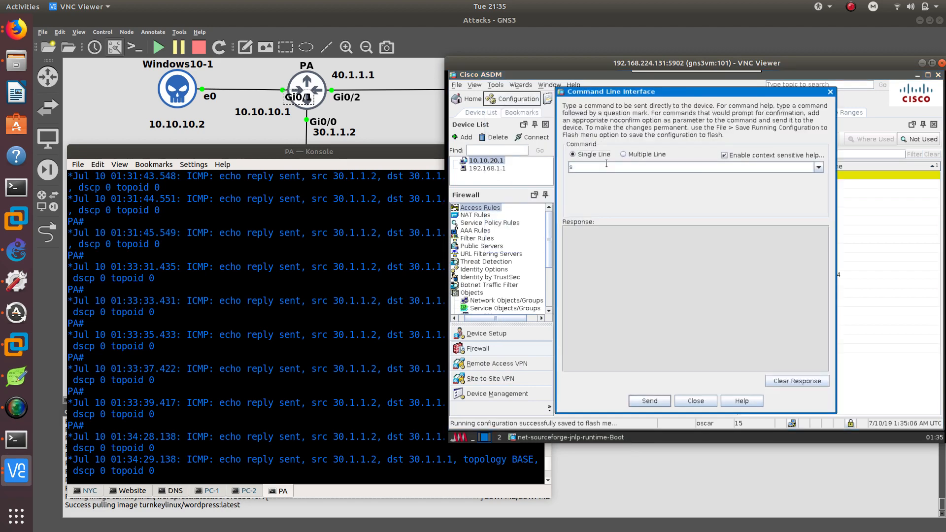
text(how xlate)
key(Return)
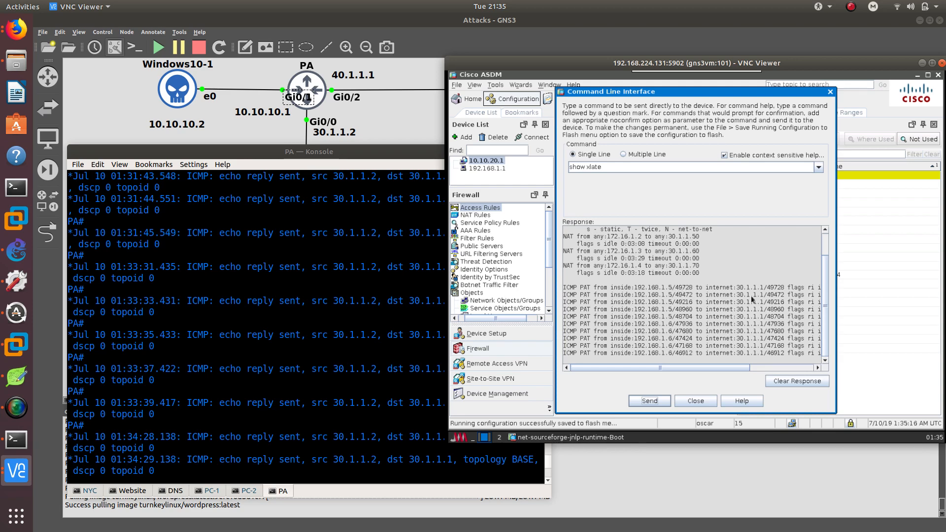
Examine the NAT and PAT translation entries in the response, then close the Command Line Interface dialog.
mouse_move(739, 290)
mouse_down()
mouse_move(770, 291)
mouse_move(752, 291)
mouse_up()
double_click(777, 294)
click(682, 327)
mouse_move(785, 324)
mouse_down()
mouse_move(764, 327)
mouse_move(785, 325)
mouse_up()
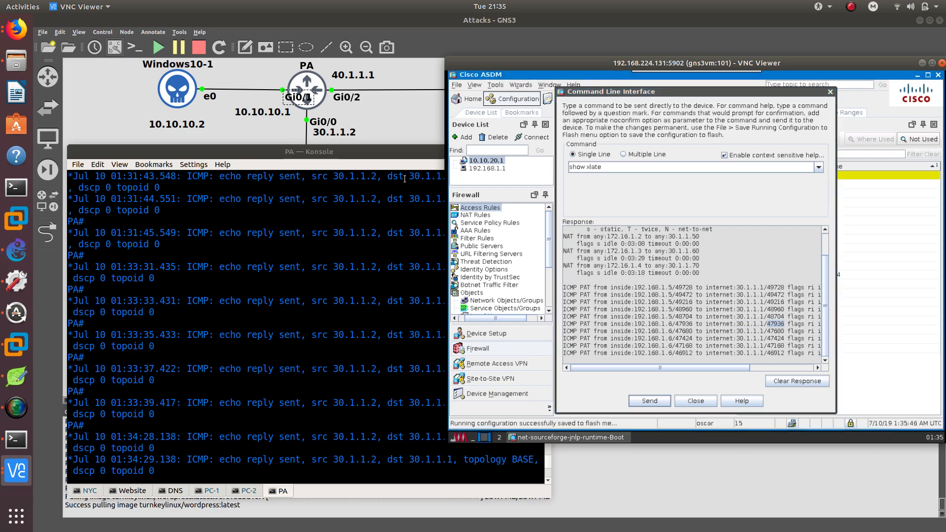
click(371, 154)
click(526, 152)
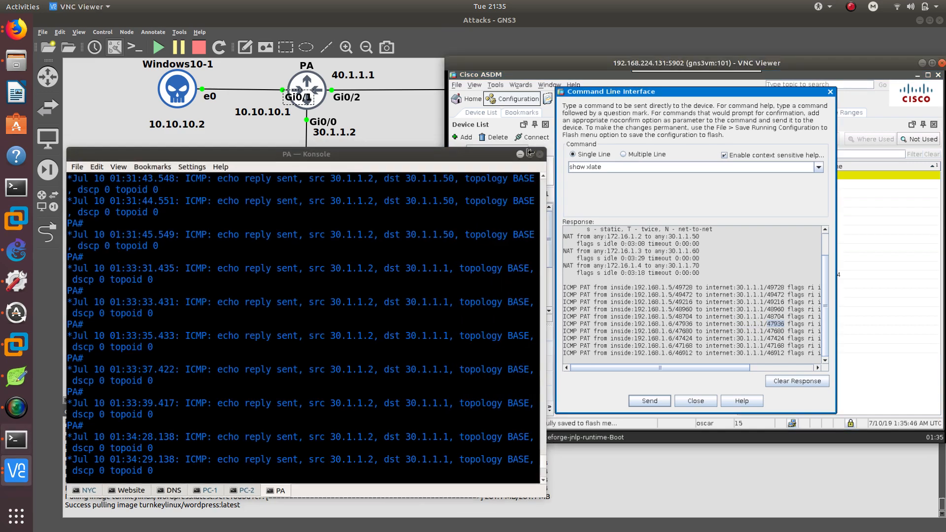
click(696, 401)
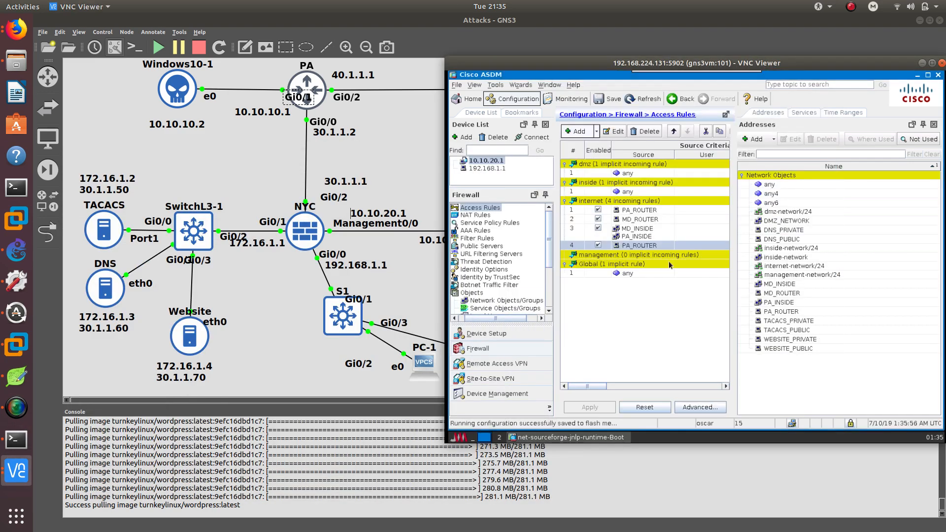
Open the DNS server console and edit /etc/hosts with nano.
drag(614, 59, 544, 77)
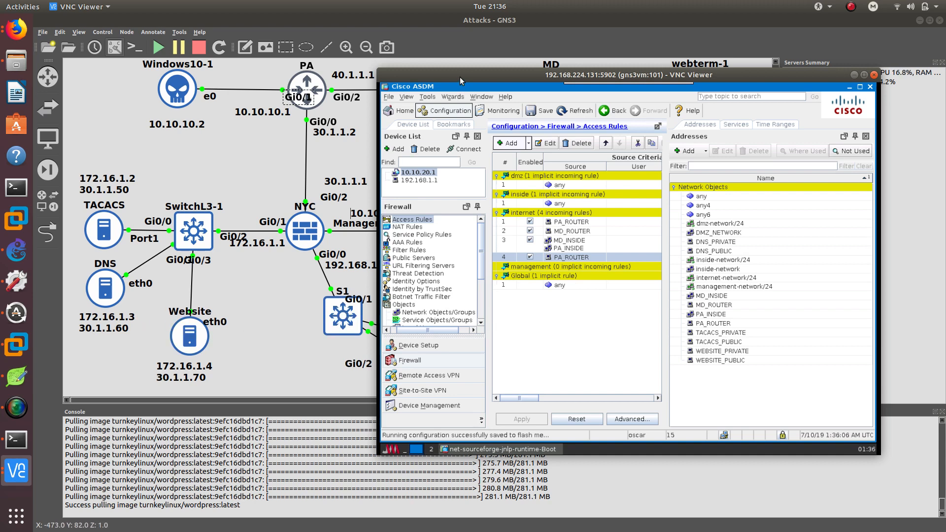
drag(453, 78, 487, 131)
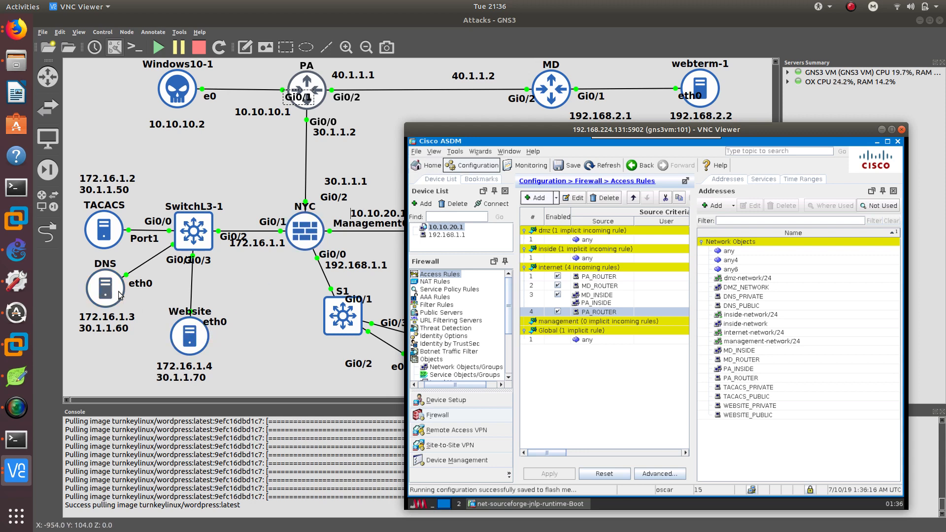
click(20, 442)
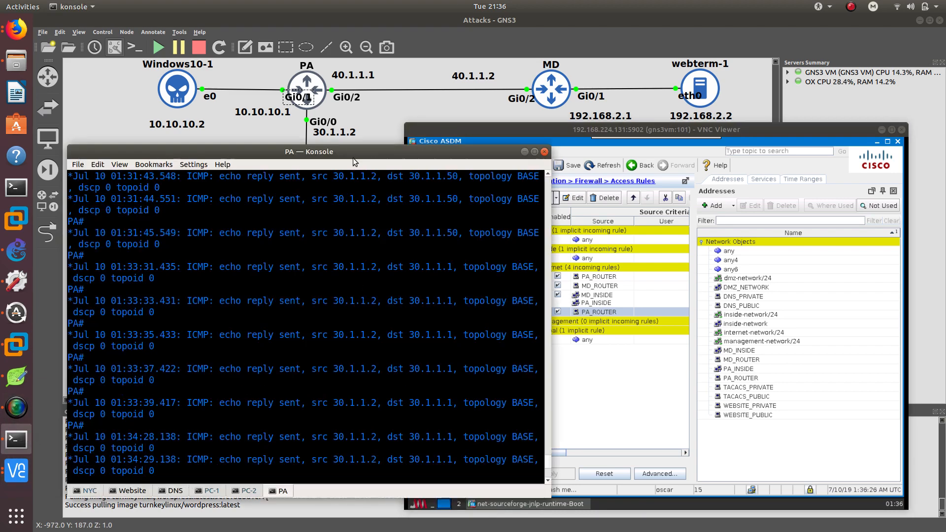
drag(348, 122, 654, 127)
click(471, 459)
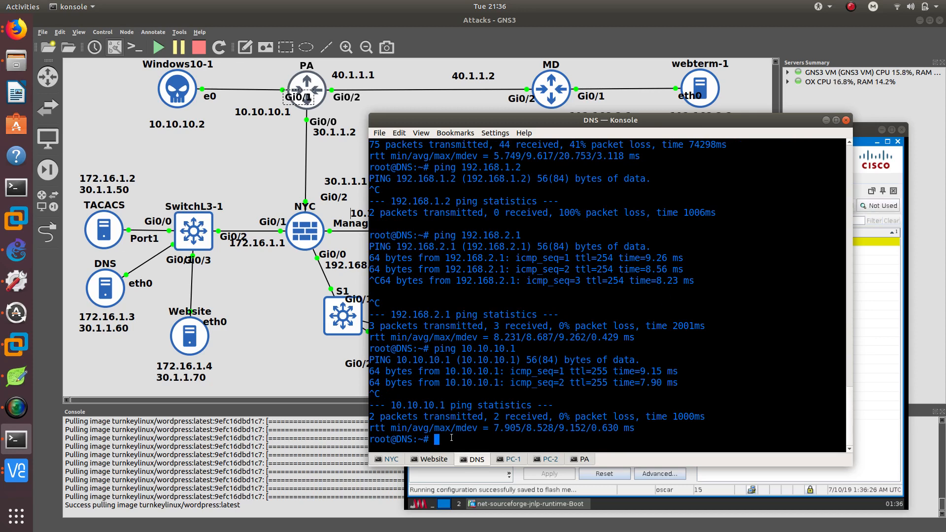
text(nano /et)
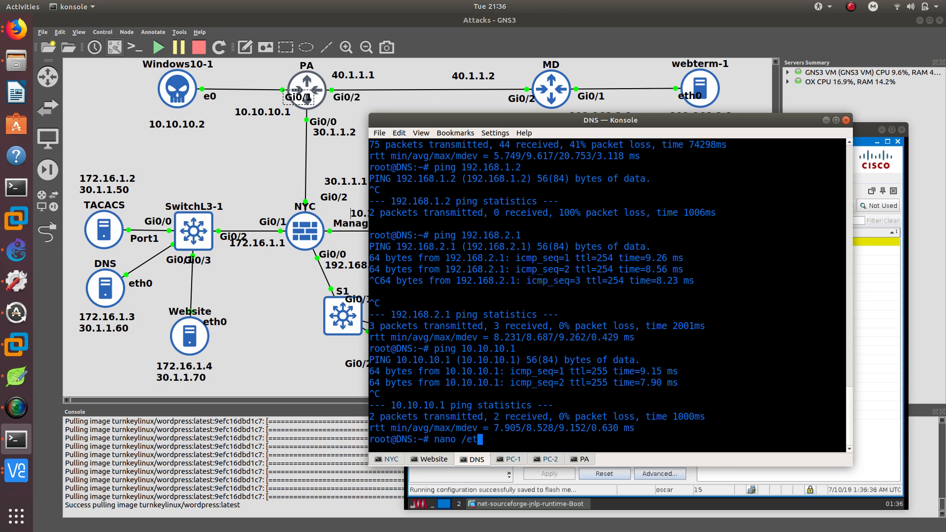
text(c/host)
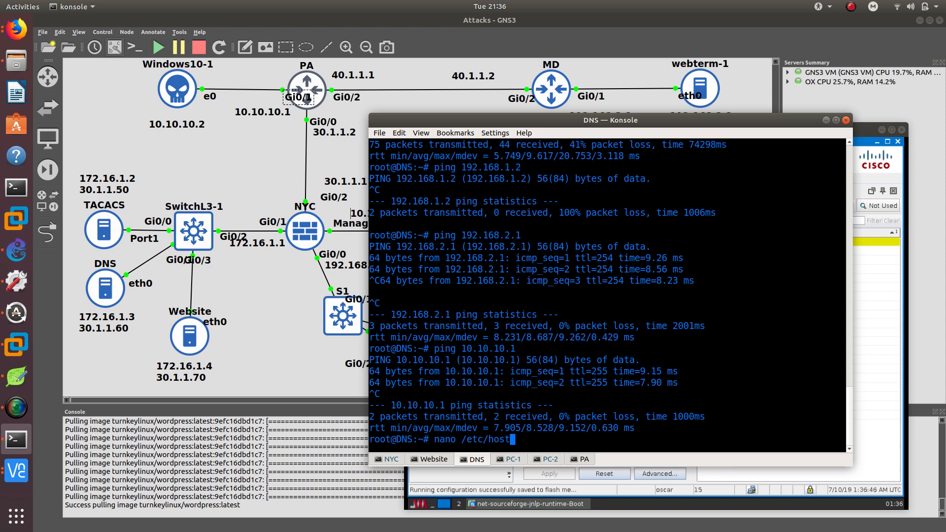
text(s)
key(Return)
Add a hosts entry mapping 172.16.1.4 to website.com.lab and website.
key(Down)
key(Down)
key(Down)
key(Down)
key(Down)
key(Down)
key(Down)
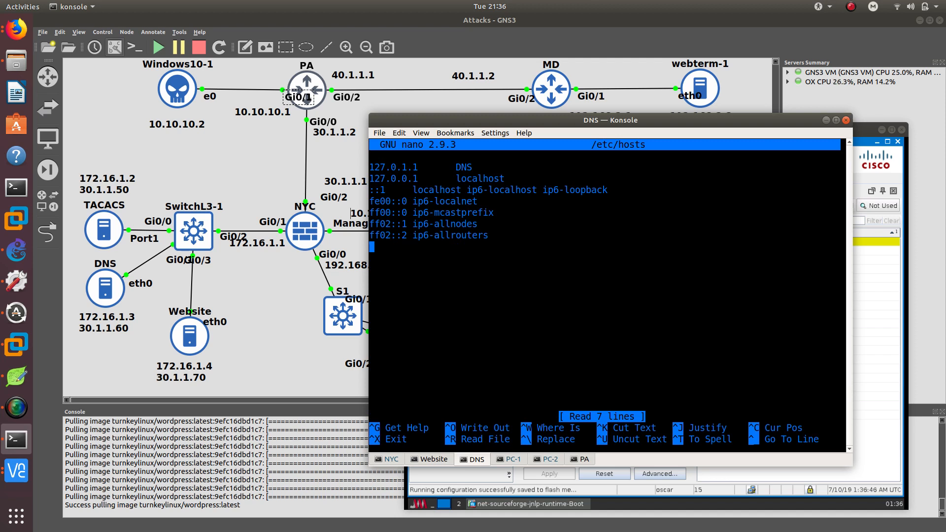
text(172.16)
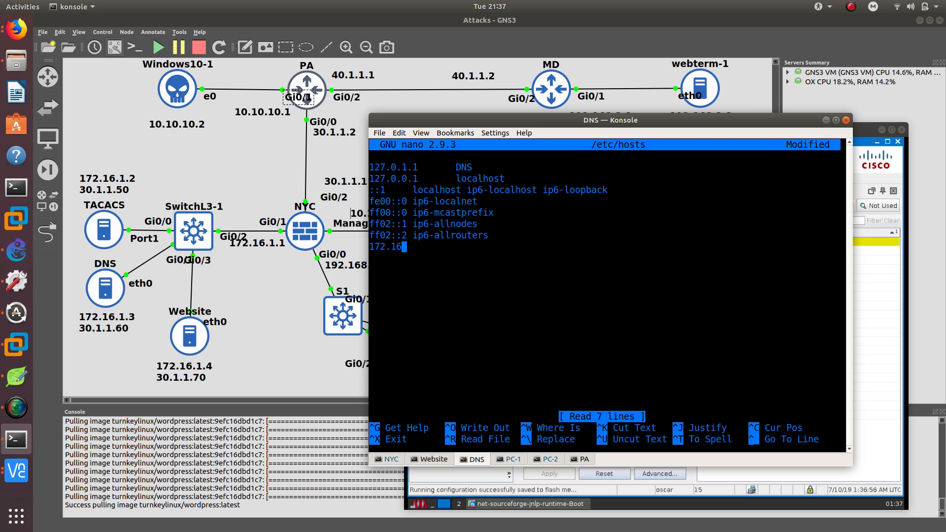
text(.1.4 website.)
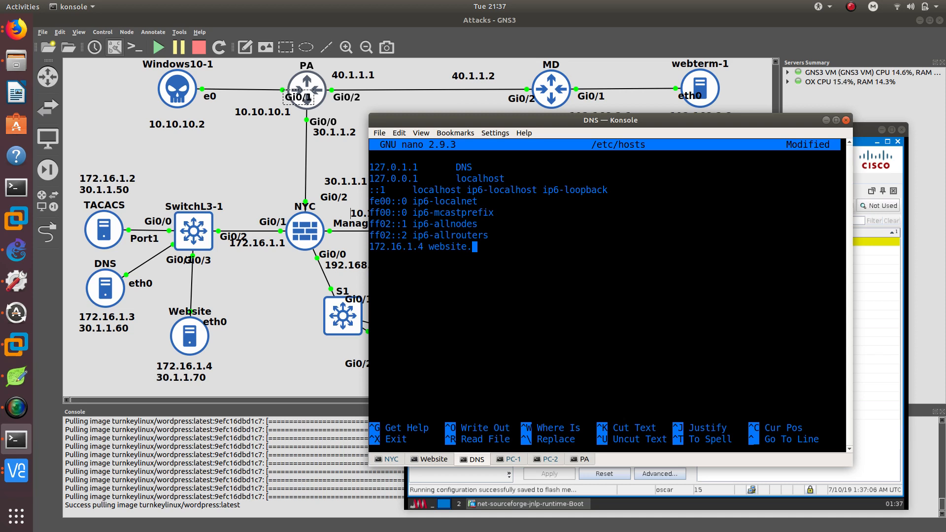
text(lab website)
key(Left)
key(Left)
key(Left)
key(Left)
key(Left)
key(Left)
key(Left)
key(Left)
key(Left)
key(Left)
key(Left)
key(Left)
text(.com)
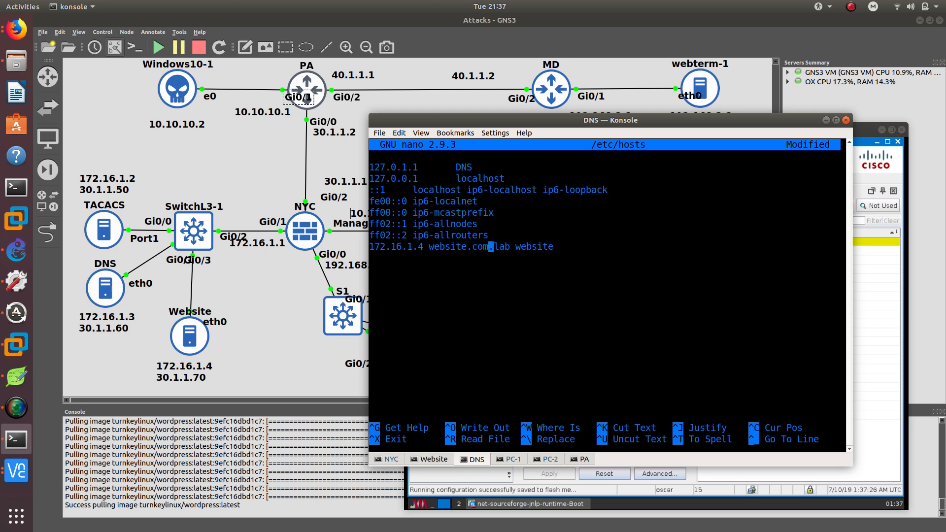
Change the entry's host names to ccdtt.com.lab and ccdtt.com.
key(Left)
key(Left)
key(Left)
key(Left)
key(BackSpace)
key(BackSpace)
key(BackSpace)
key(BackSpace)
key(BackSpace)
key(BackSpace)
key(BackSpace)
text(ccdtt)
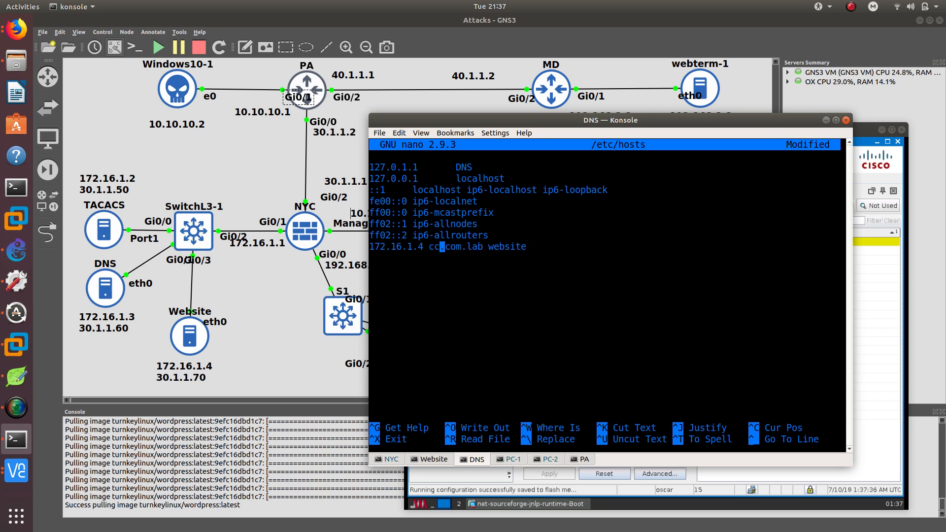
key(Right)
key(Right)
key(Right)
key(Right)
key(Right)
key(Right)
key(Right)
key(Right)
key(Right)
key(Right)
key(Right)
key(Right)
key(Right)
key(Right)
key(Right)
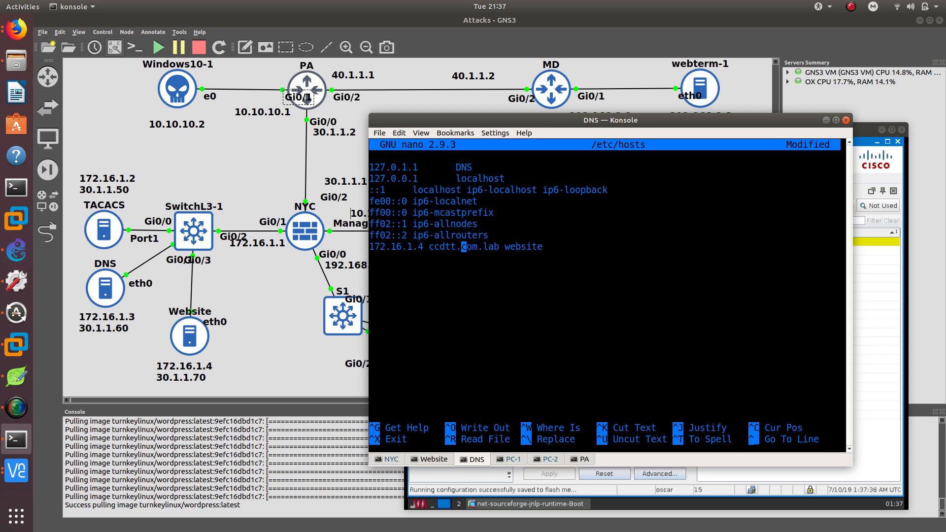
key(Right)
key(BackSpace)
key(BackSpace)
key(BackSpace)
key(BackSpace)
key(BackSpace)
key(BackSpace)
key(BackSpace)
text(ccdtt.com)
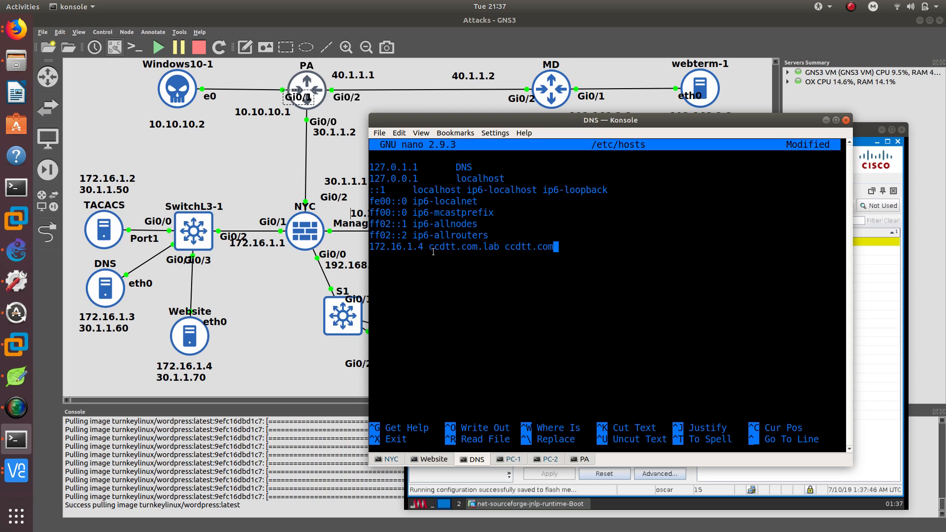
Save the modified hosts file and exit nano.
triple_click(433, 246)
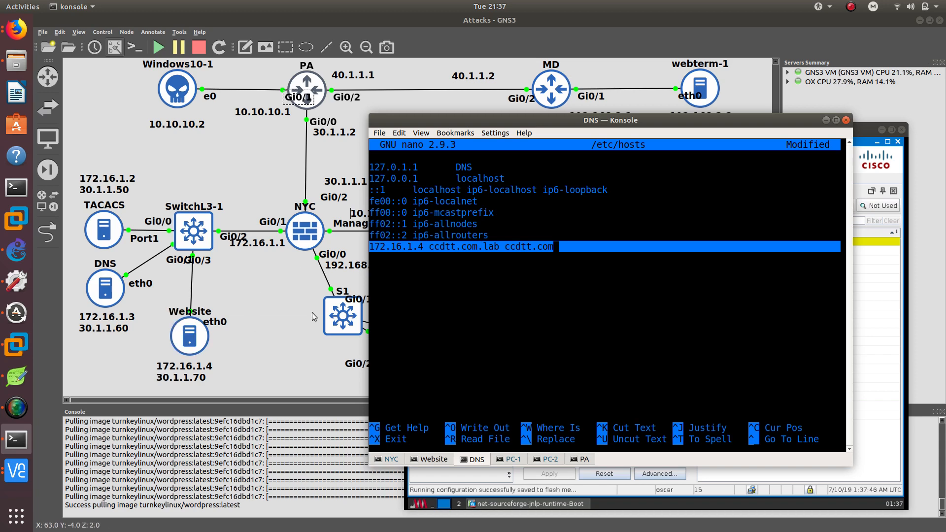
click(439, 298)
key(ctrl+x)
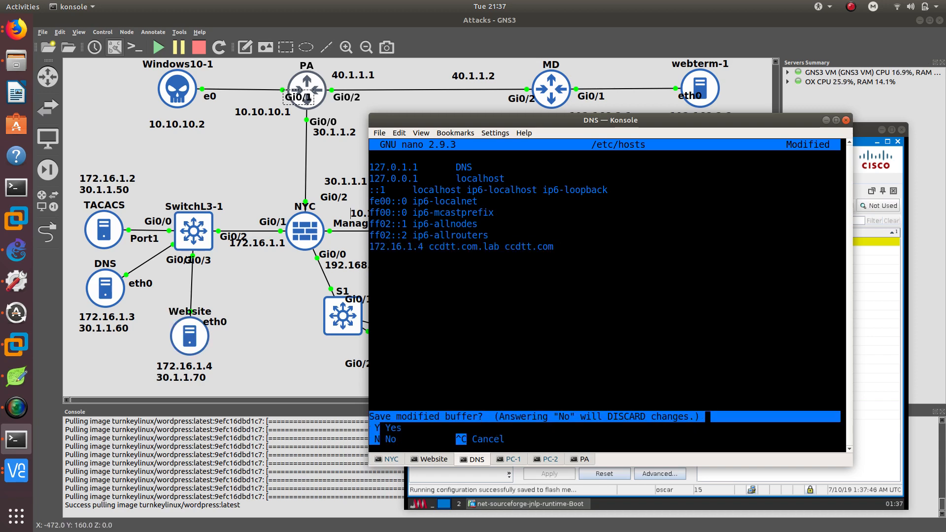
key(y)
key(Return)
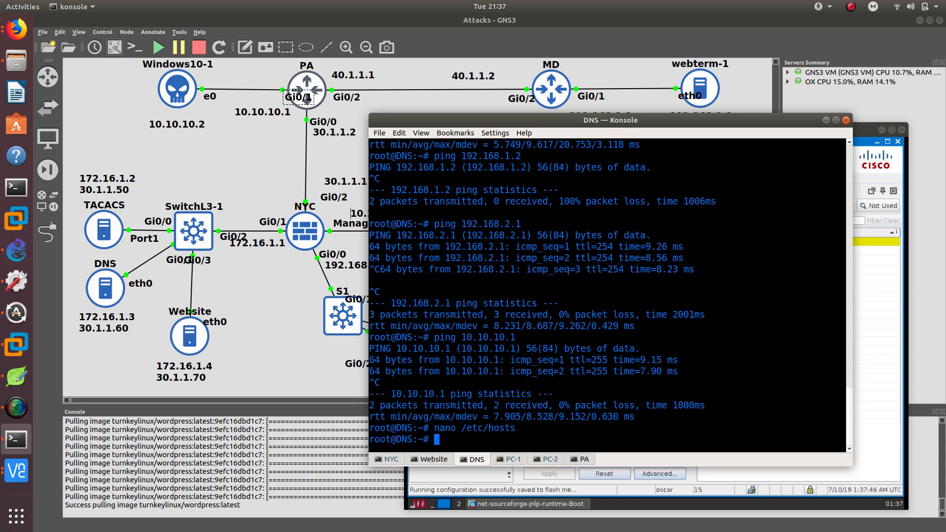
Switch to the Windows 10 VM and open a Command Prompt.
drag(505, 123, 542, 136)
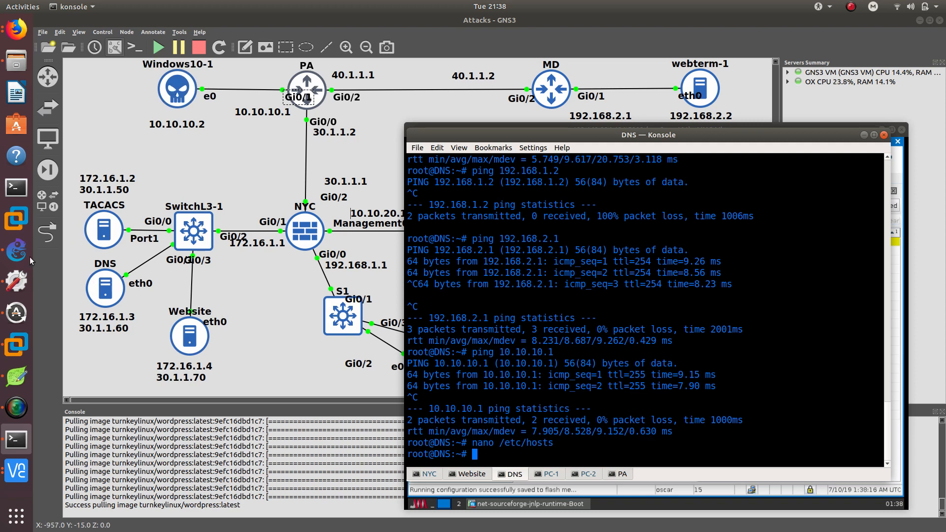
click(16, 344)
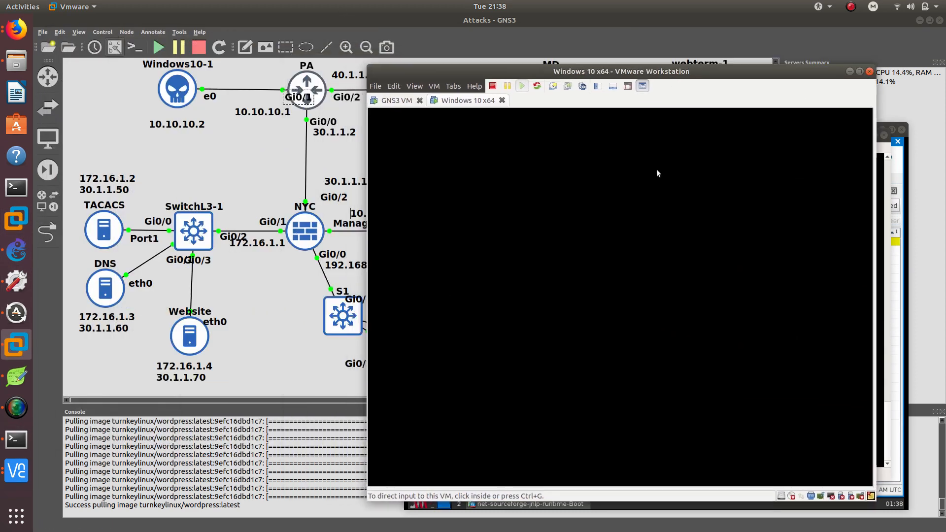
click(638, 231)
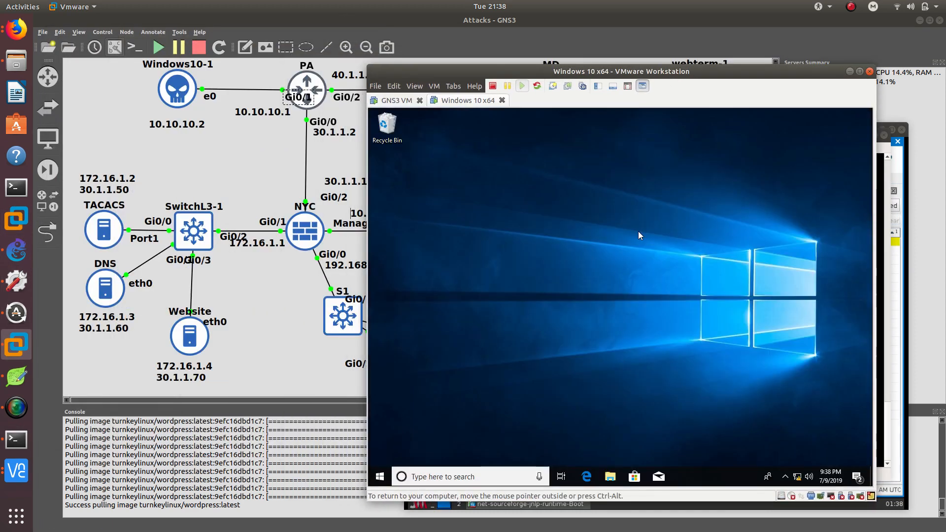
key(super)
text(cmd)
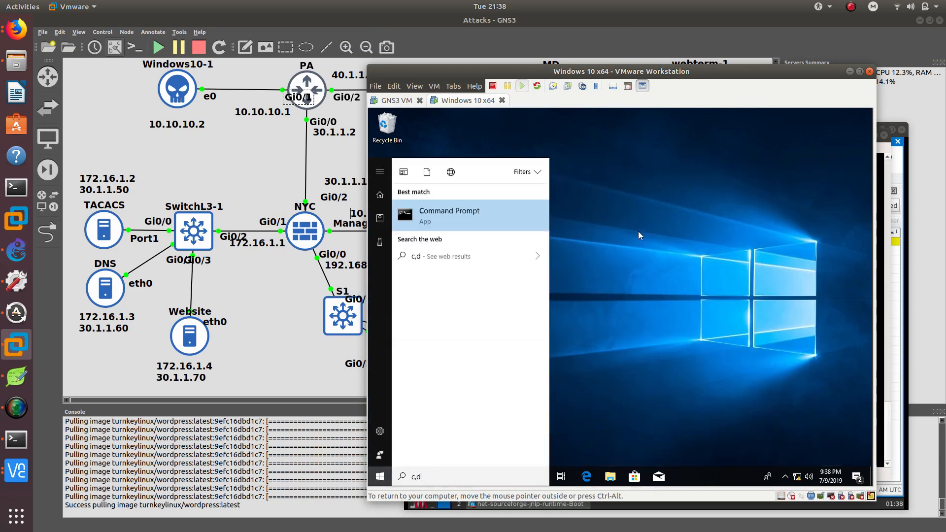
key(Return)
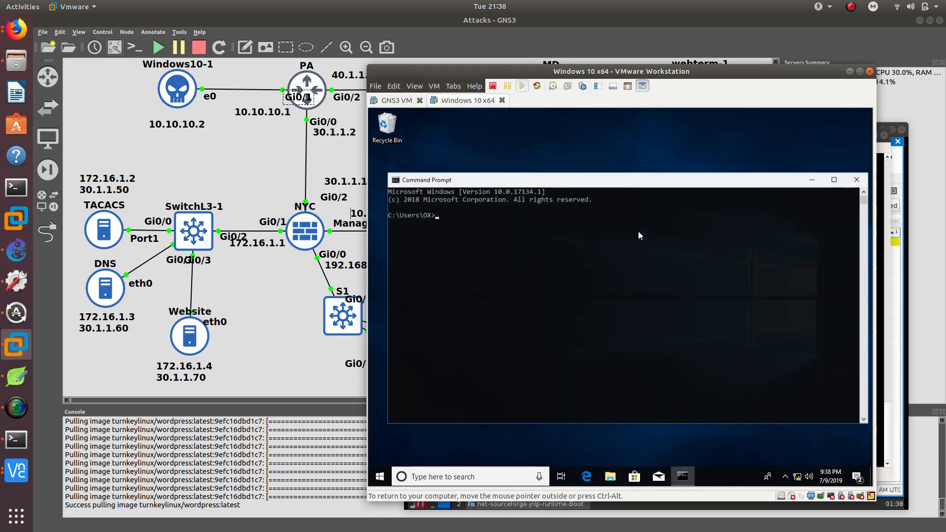
Ping 10.10.10.1 from the Windows command prompt, stopping after a few replies.
text(ping )
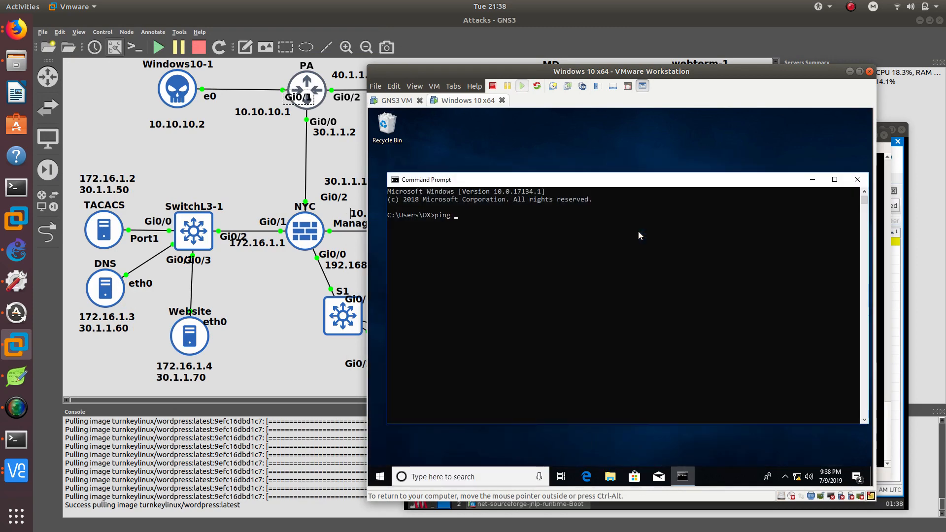
text(10.10.)
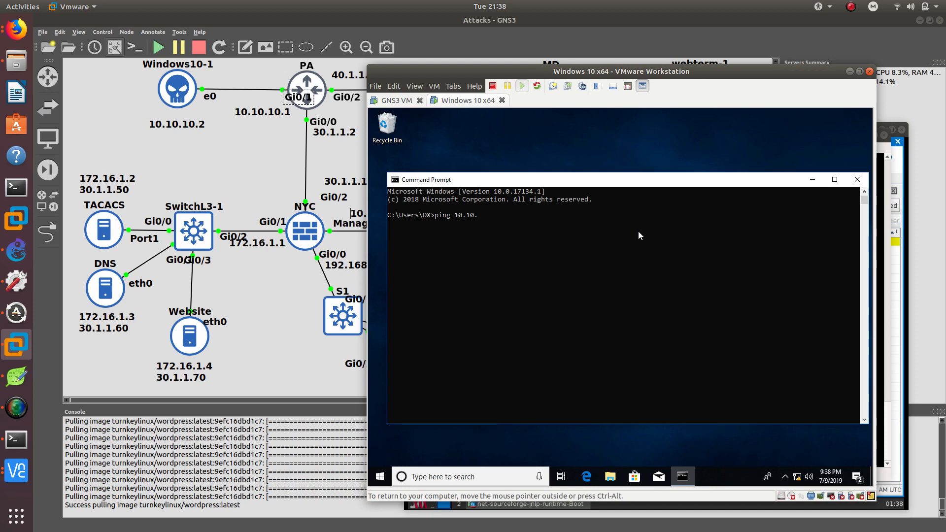
text(10.1)
key(Return)
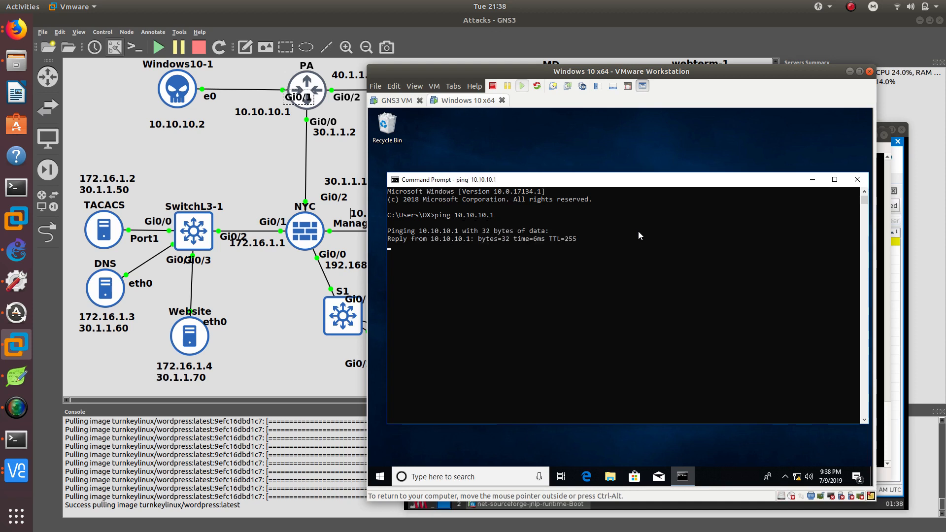
key(ctrl+c)
Ping 30.1.1.1 from the command prompt and stop it after a few replies.
text(ping)
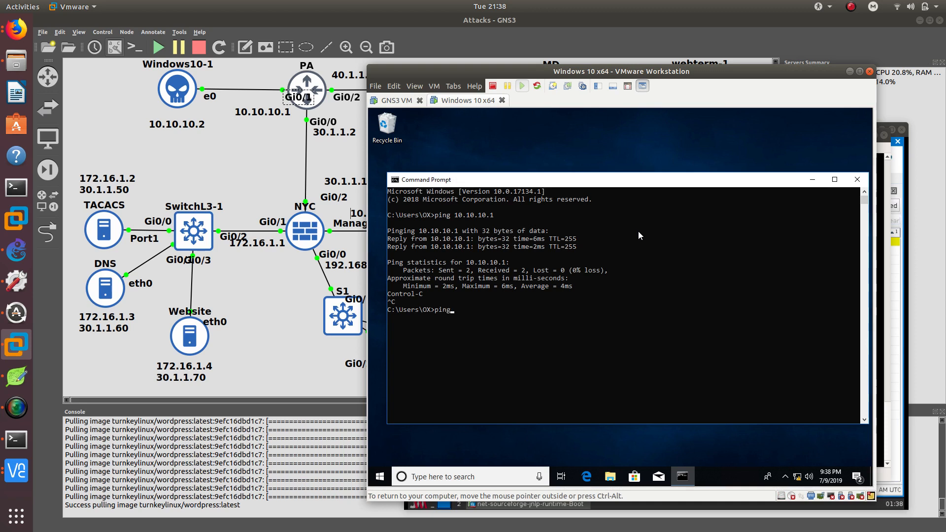
text( 30.1.1.1)
key(Return)
key(ctrl+c)
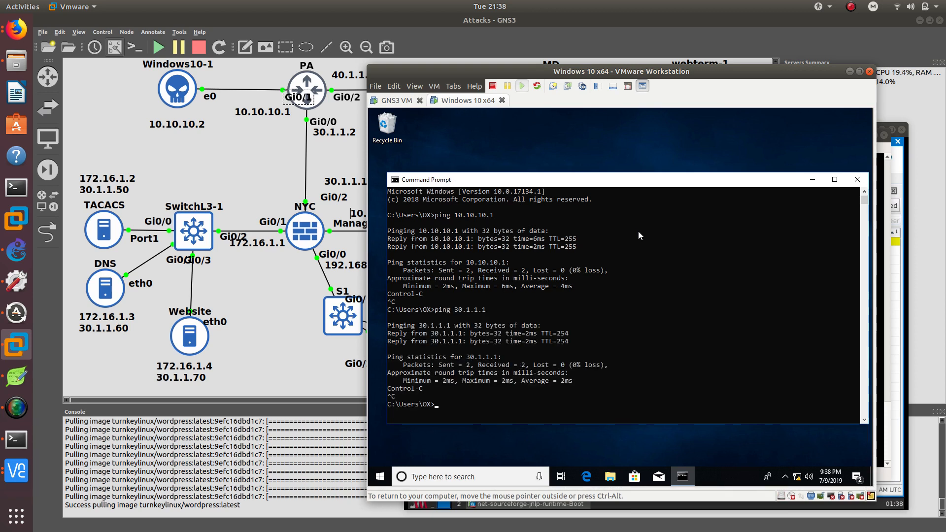
Ping the website's public address 30.1.1.70.
text(ping 30.1.1.70)
key(Return)
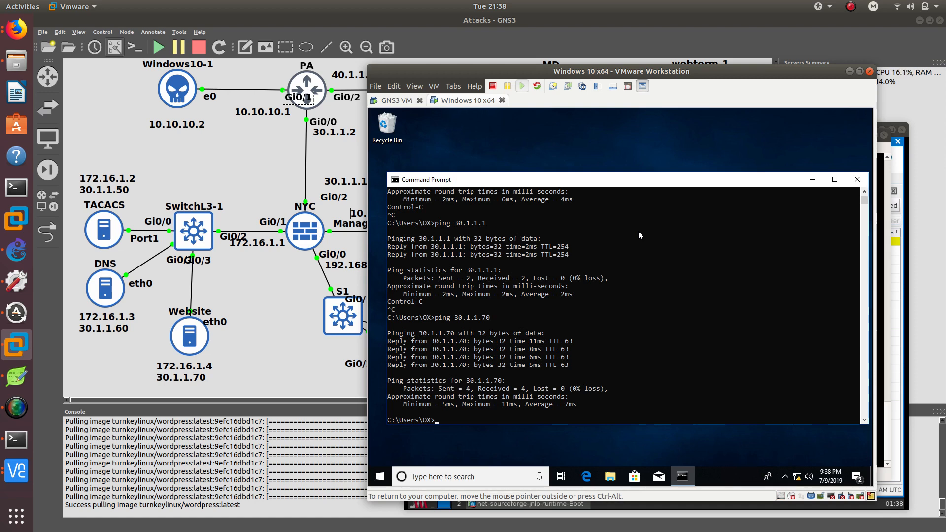
Set the Windows network adapter's IPv4 preferred DNS server to 30.1.1.60 and close the network windows.
right_click(797, 476)
click(789, 464)
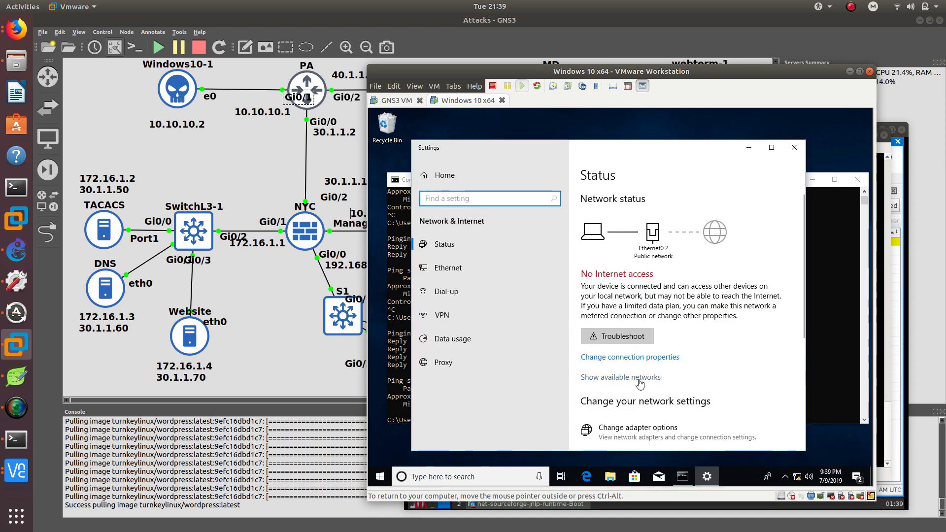
click(636, 428)
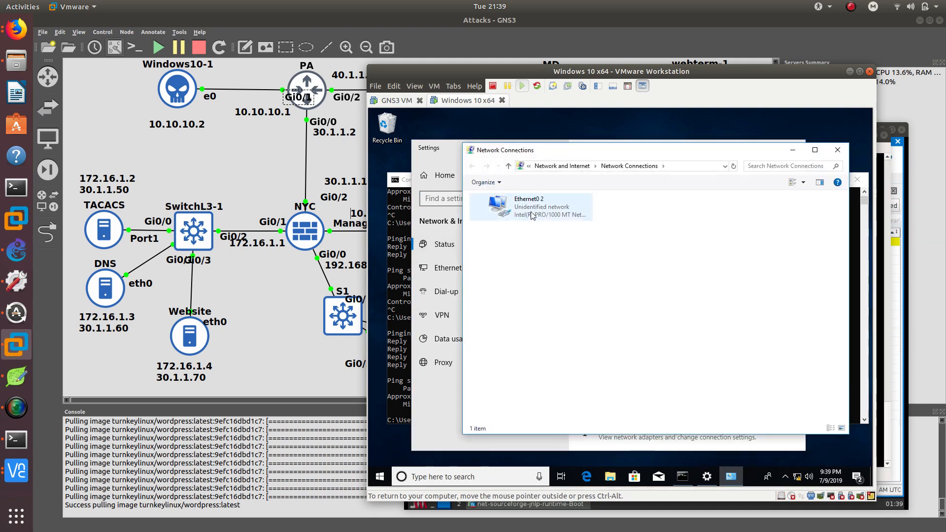
double_click(521, 218)
click(563, 374)
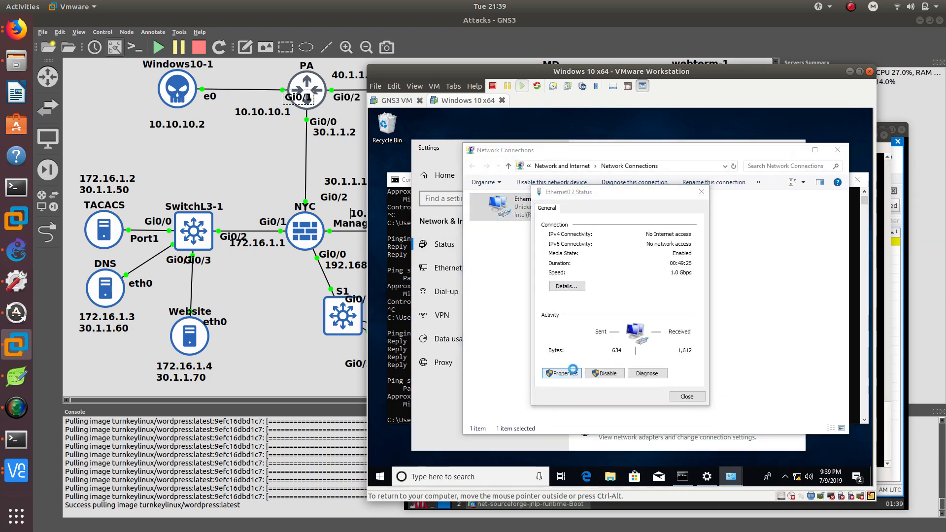
click(595, 305)
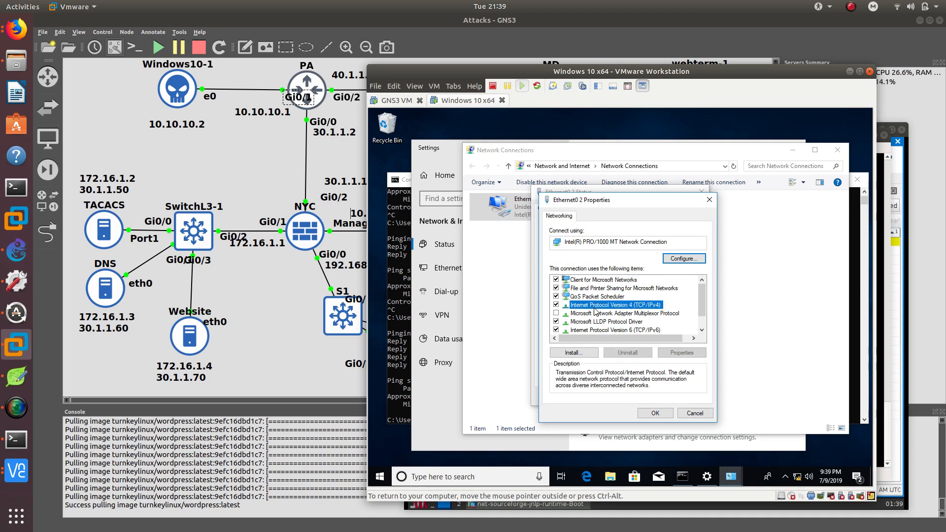
click(676, 353)
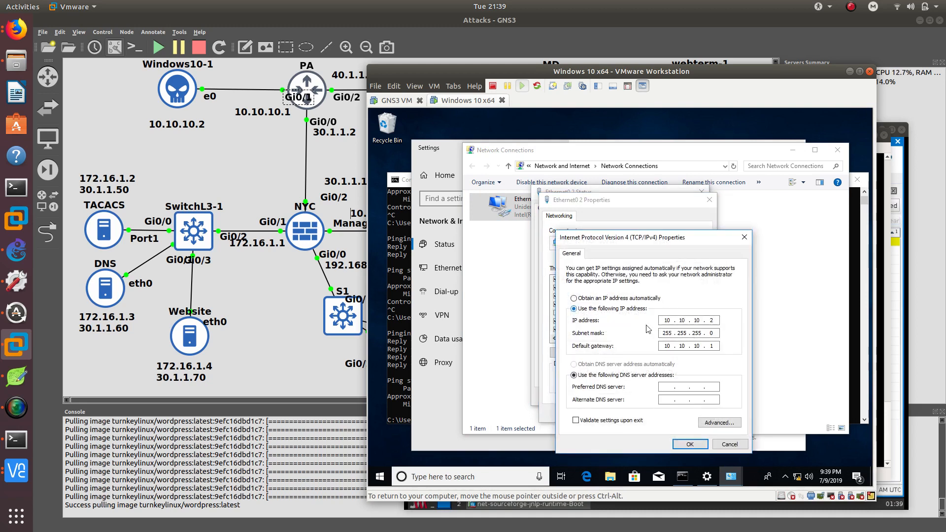
click(666, 389)
text(30 . 1 . 1 . 60)
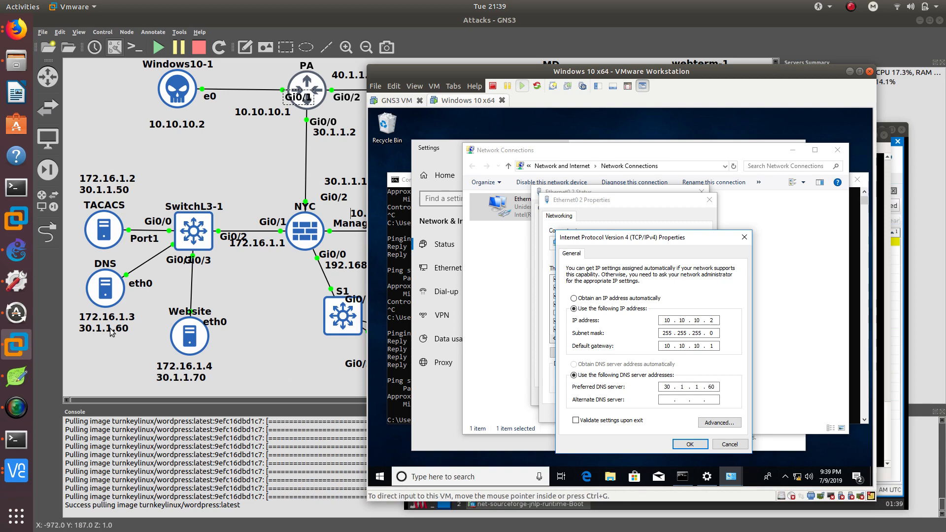
click(690, 445)
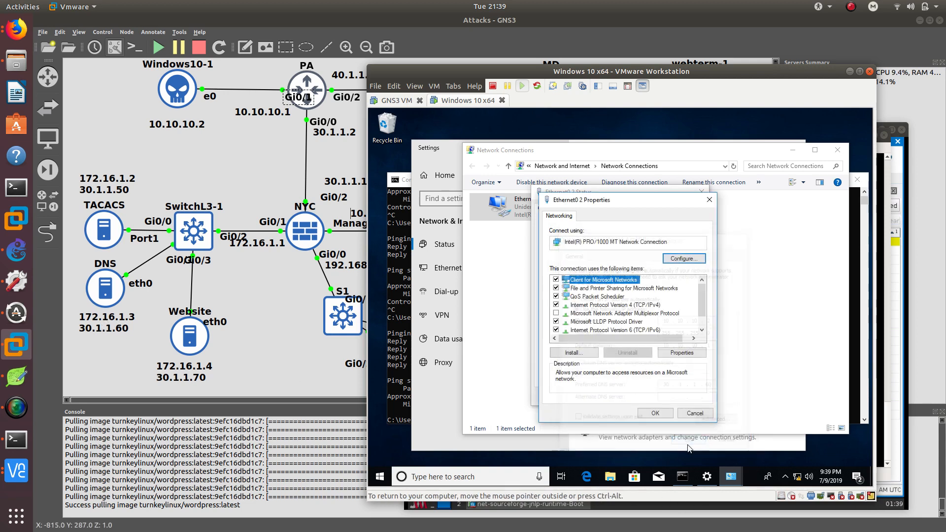
click(666, 423)
click(683, 397)
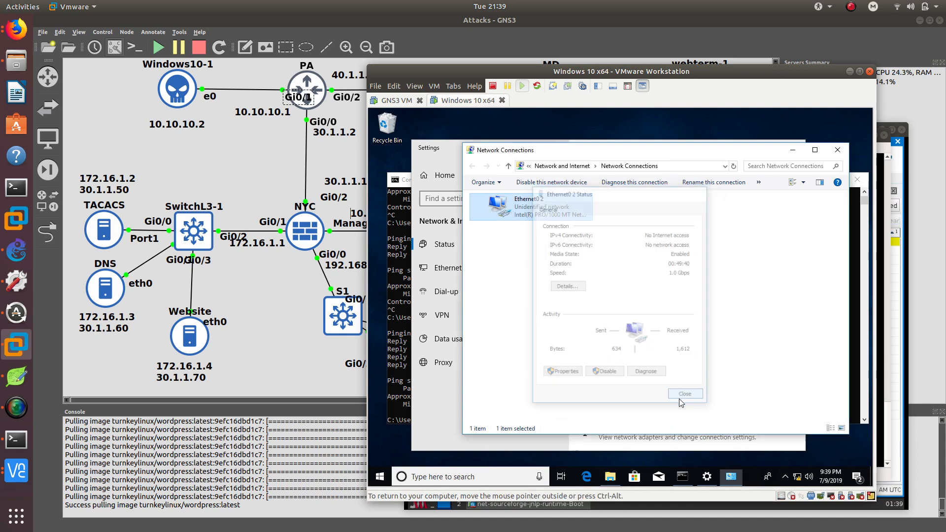
click(838, 150)
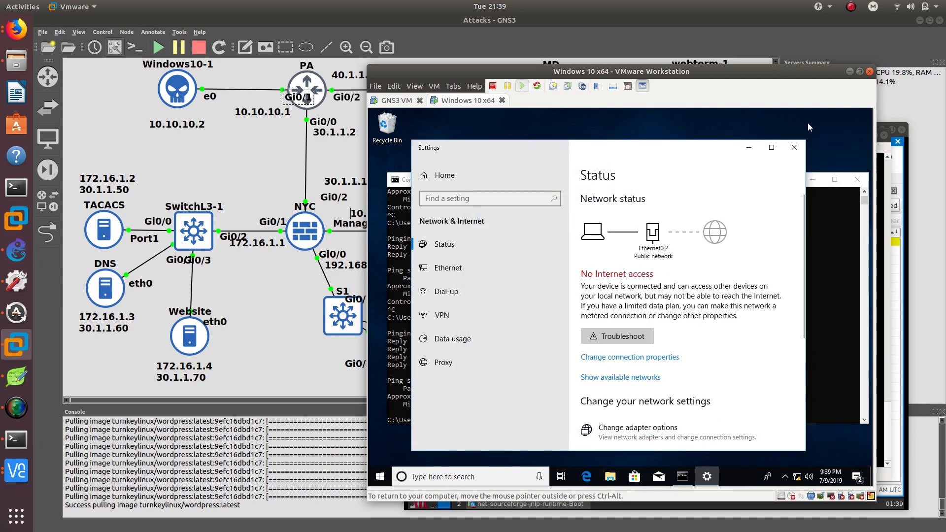
click(794, 148)
Ping the DNS server's public address 30.1.1.60 and stop it.
click(528, 418)
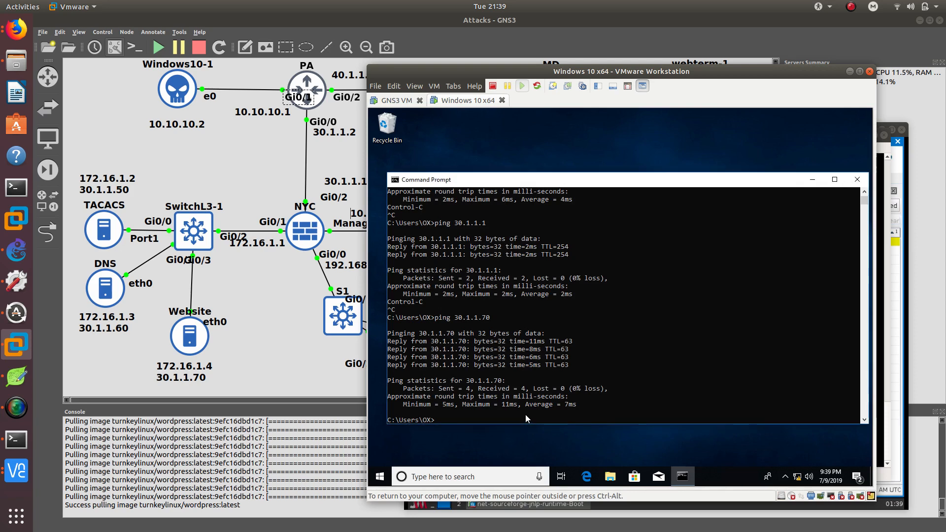
text(ping 30.1.1.60)
key(Return)
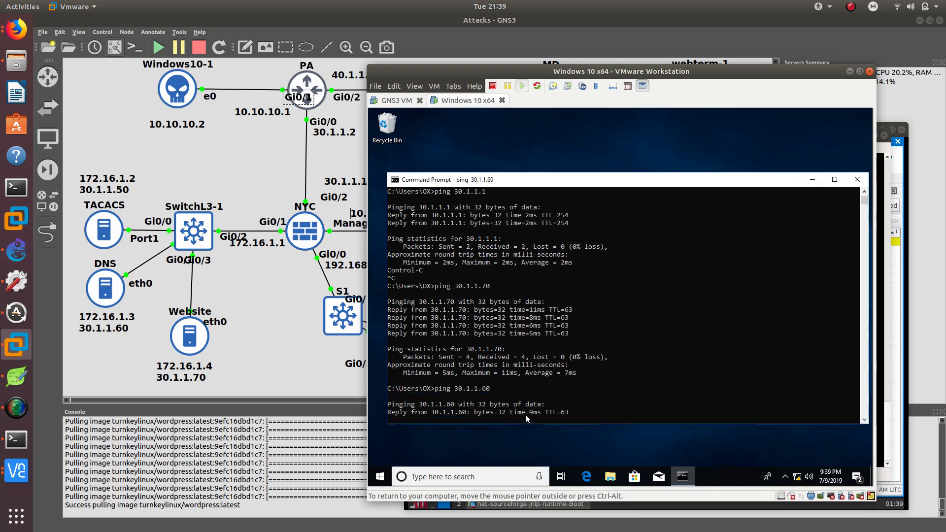
key(ctrl+c)
Ping ccdtt.com by name from the command prompt.
text(ping)
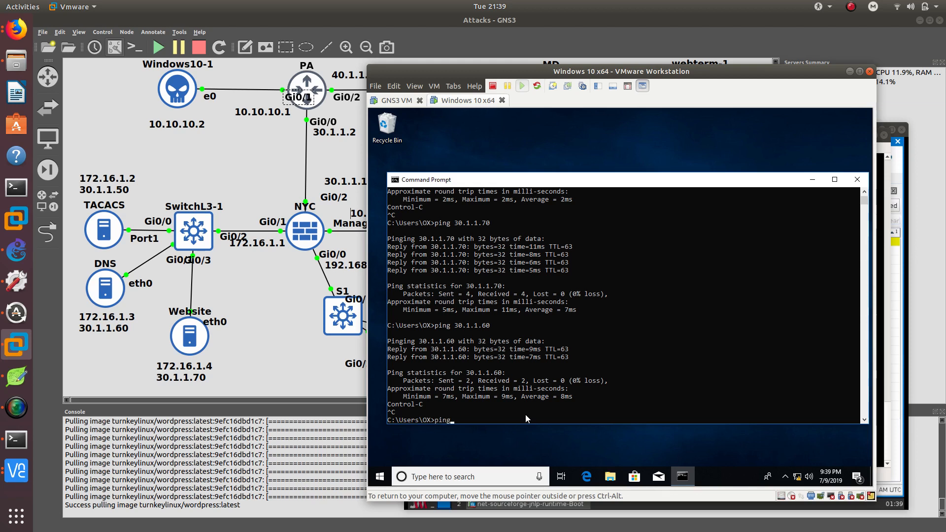
text( ccdtt.com)
key(Return)
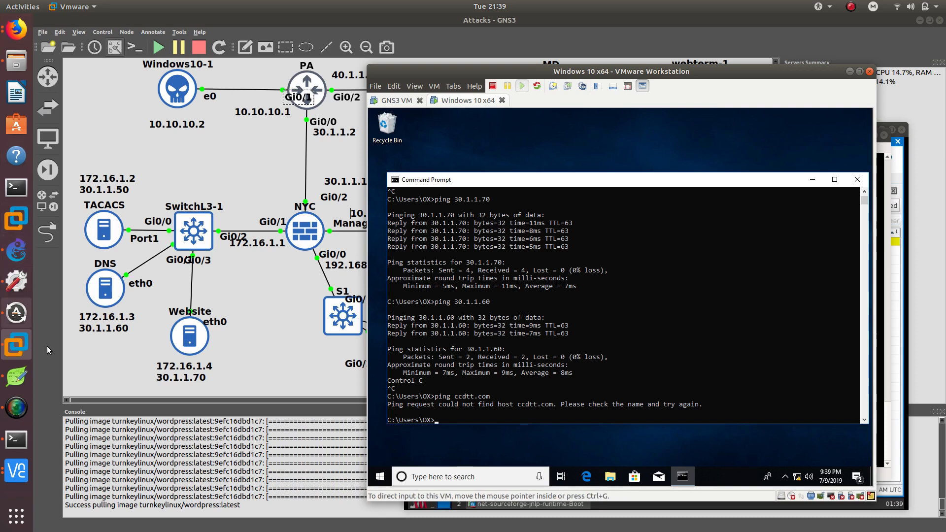
Switch to ASDM and add a permit access rule on the internet interface with source PA_INSIDE.
click(18, 470)
click(119, 380)
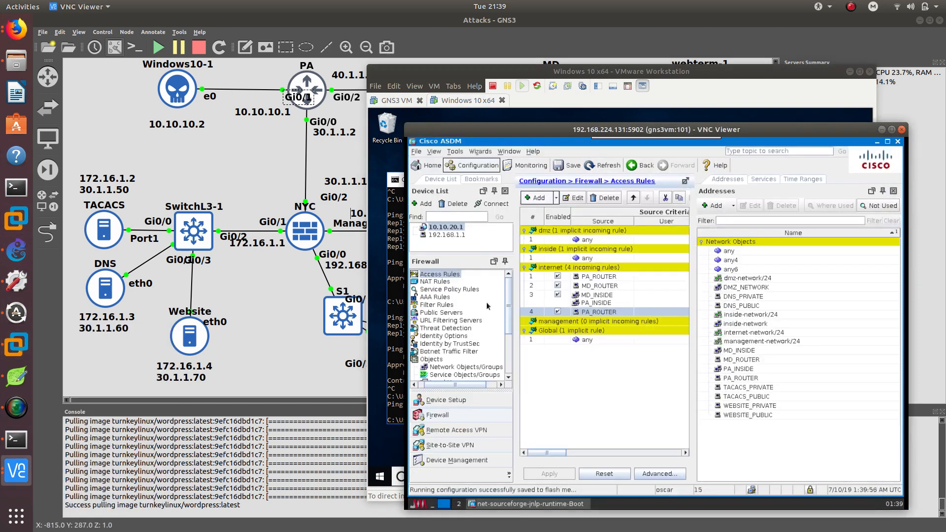
drag(686, 129, 648, 93)
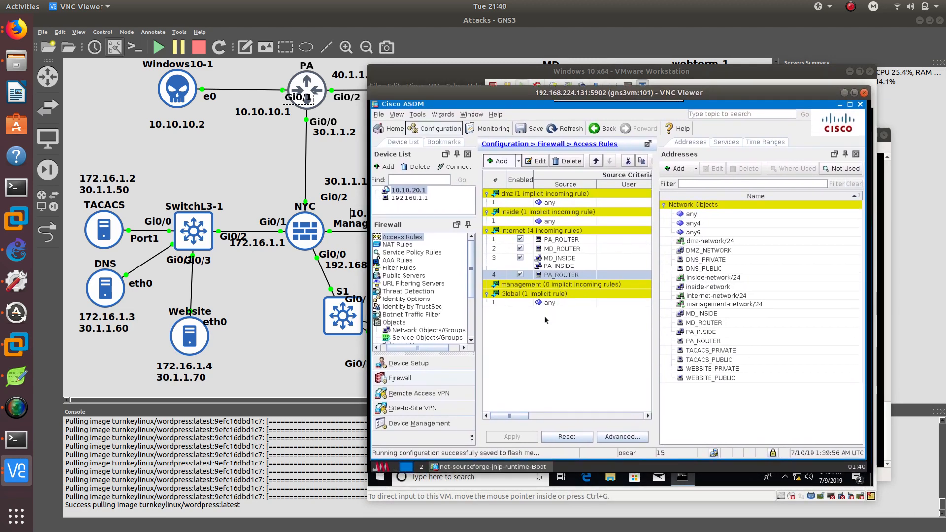
click(551, 230)
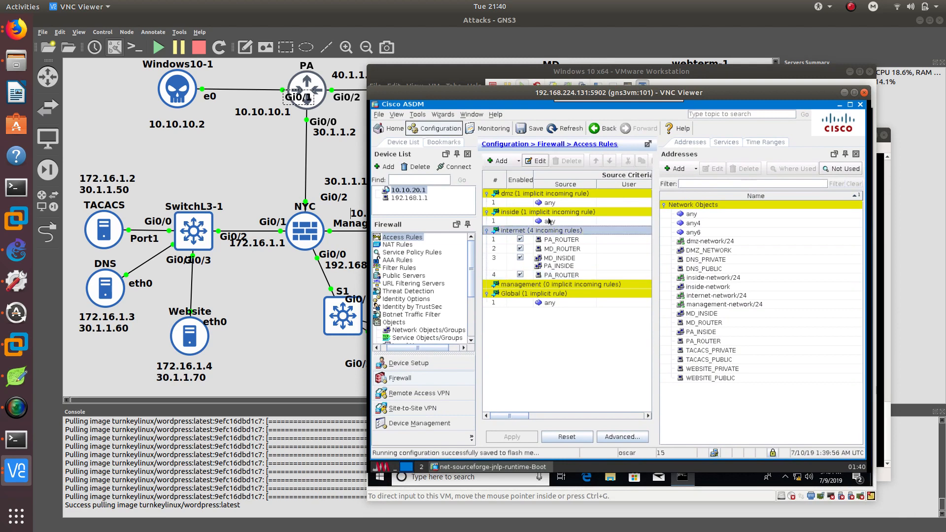
click(528, 162)
click(613, 298)
click(499, 162)
click(647, 207)
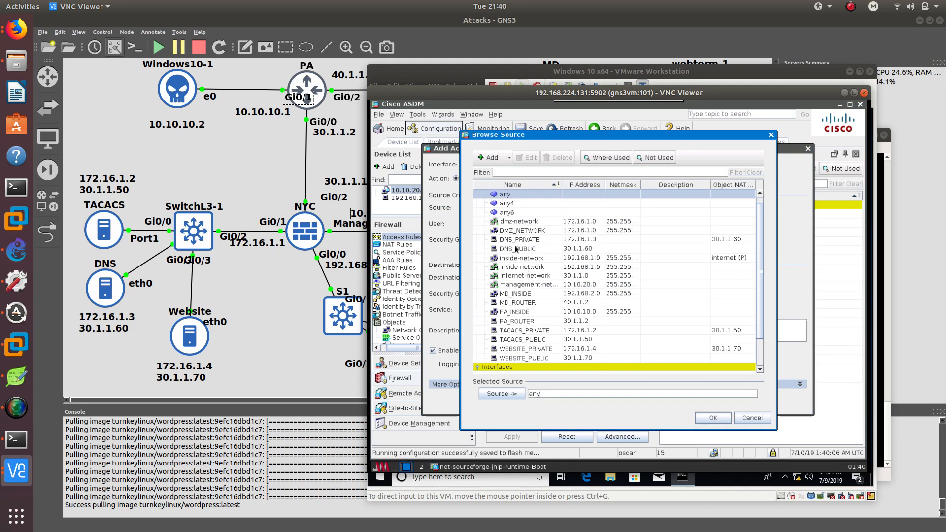
click(527, 312)
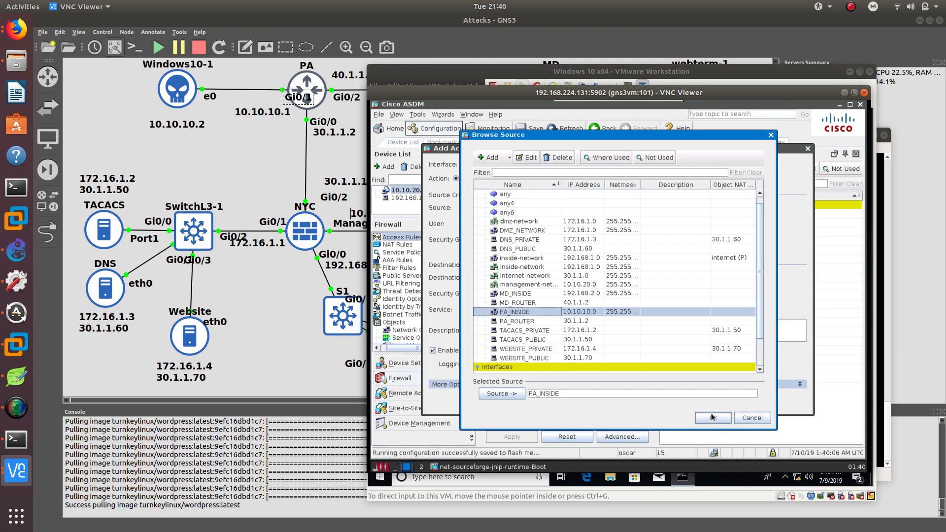
click(712, 418)
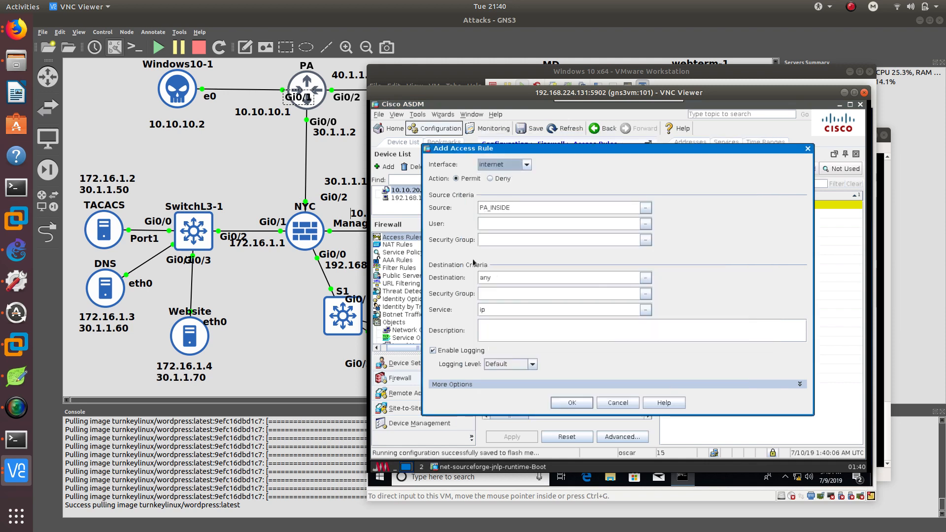
Set the access rule's destination to DMZ_NETWORK.
click(646, 279)
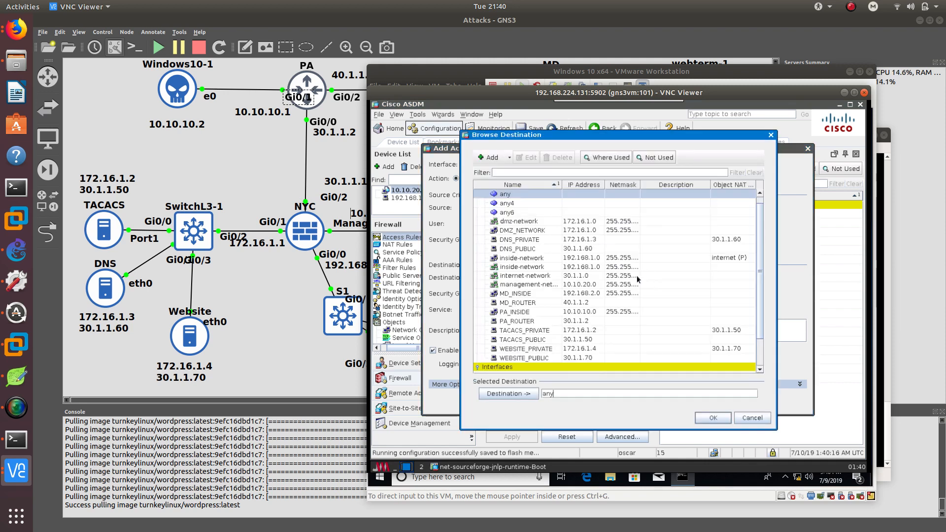
click(529, 230)
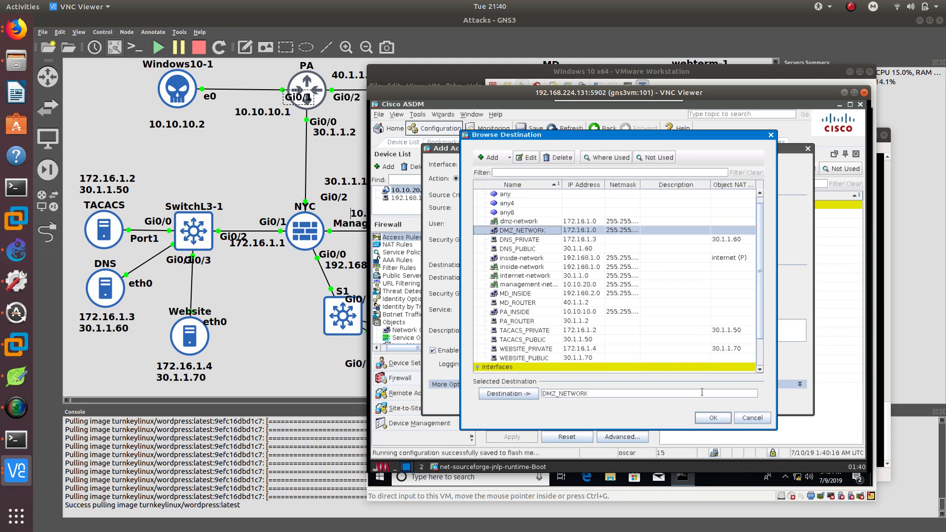
click(713, 419)
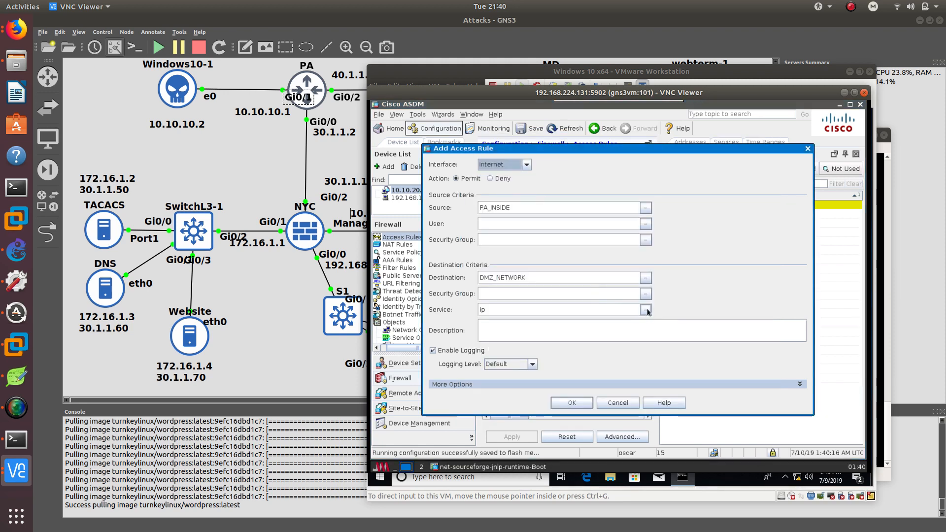
Add the tcp/domain and tcp-udp/domain services to the access rule.
click(647, 310)
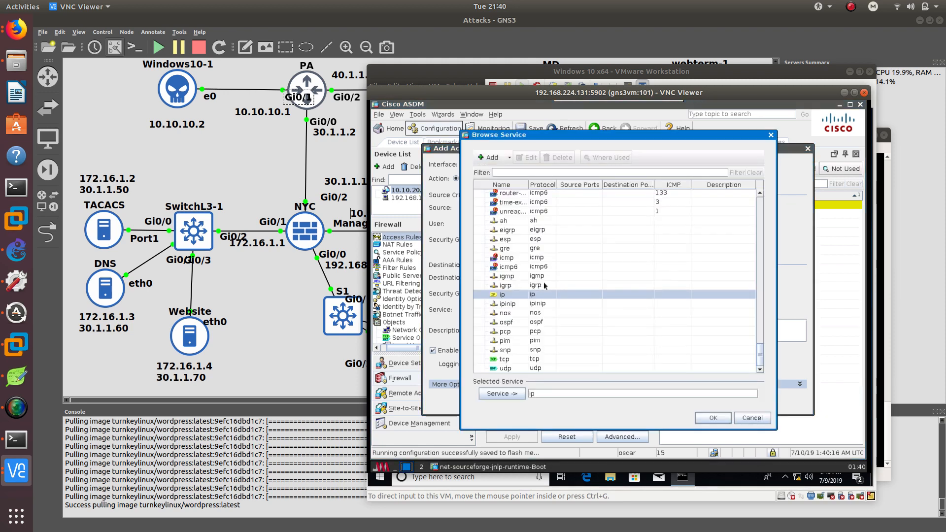
drag(762, 359, 728, 184)
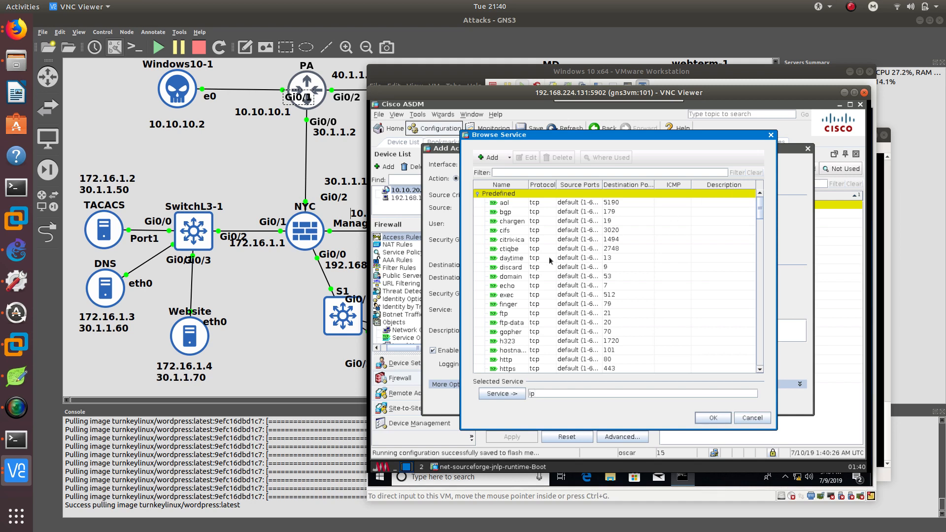
double_click(523, 280)
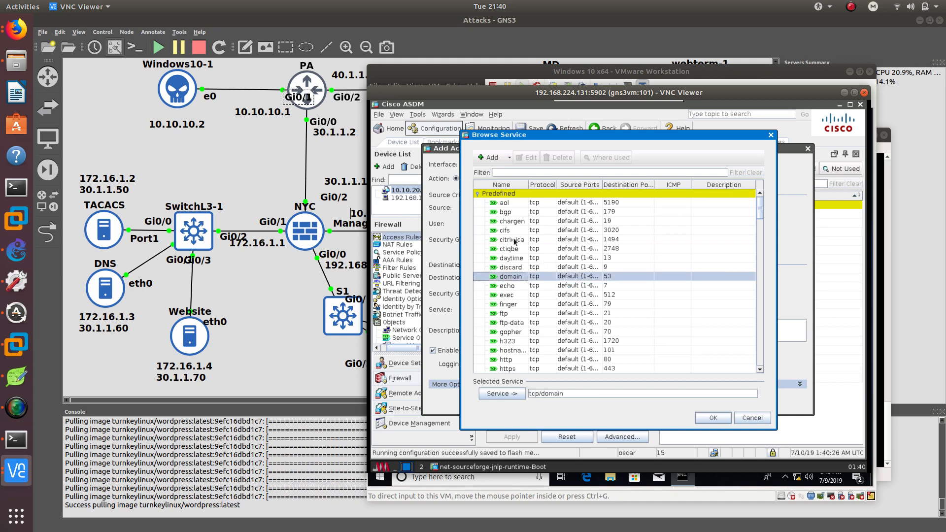
scroll(528, 286, down, 8)
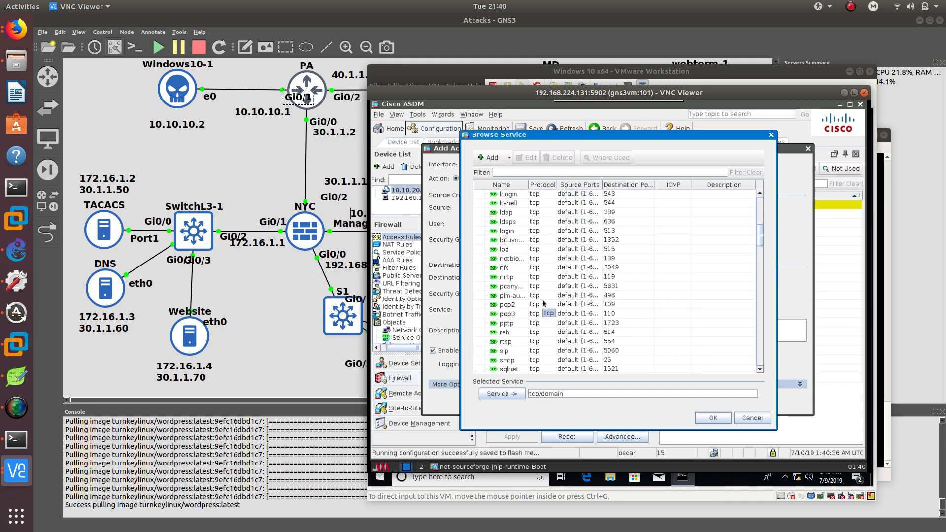
scroll(544, 303, down, 10)
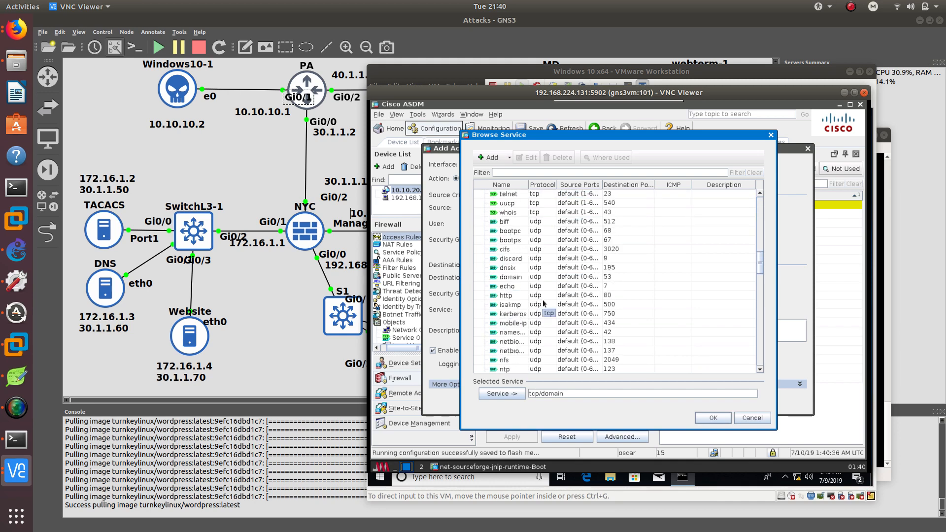
scroll(544, 303, down, 2)
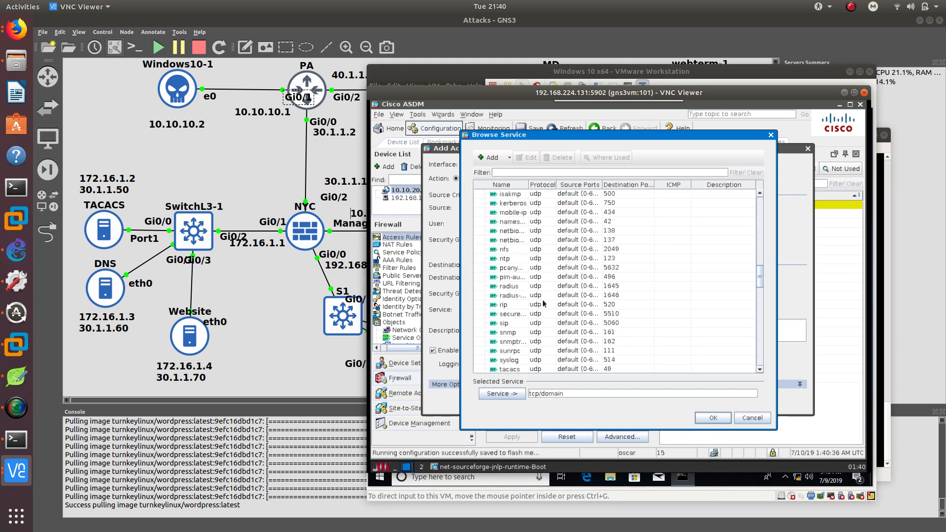
scroll(544, 303, down, 6)
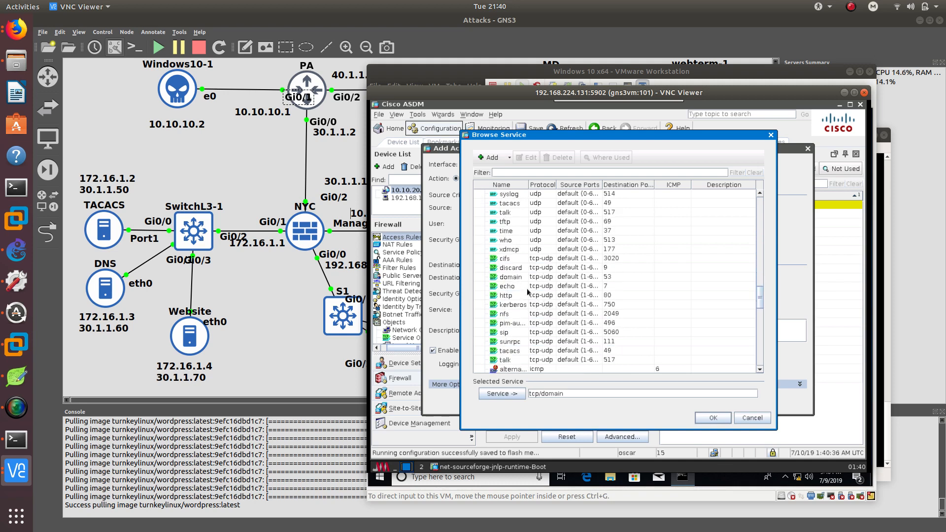
double_click(518, 277)
Add ip to the rule's selected services and confirm the service selection.
scroll(546, 340, down, 1)
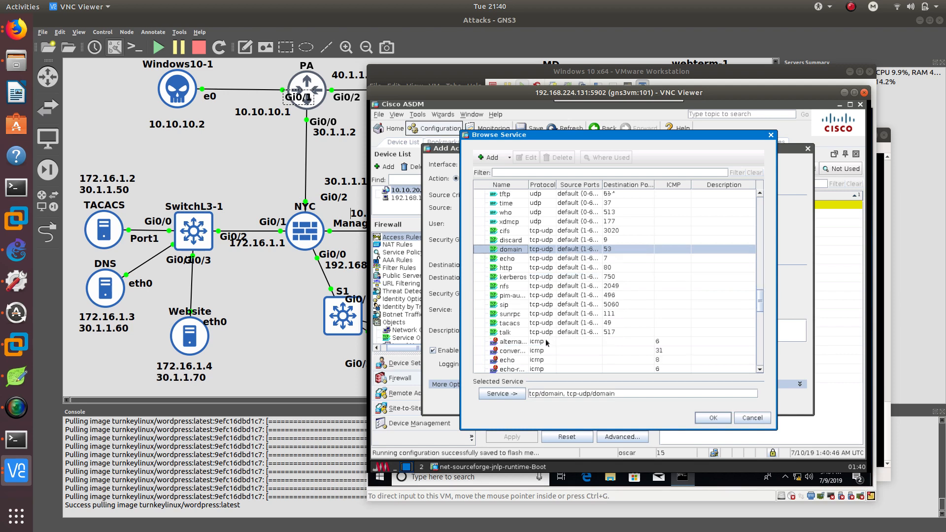
scroll(545, 339, down, 6)
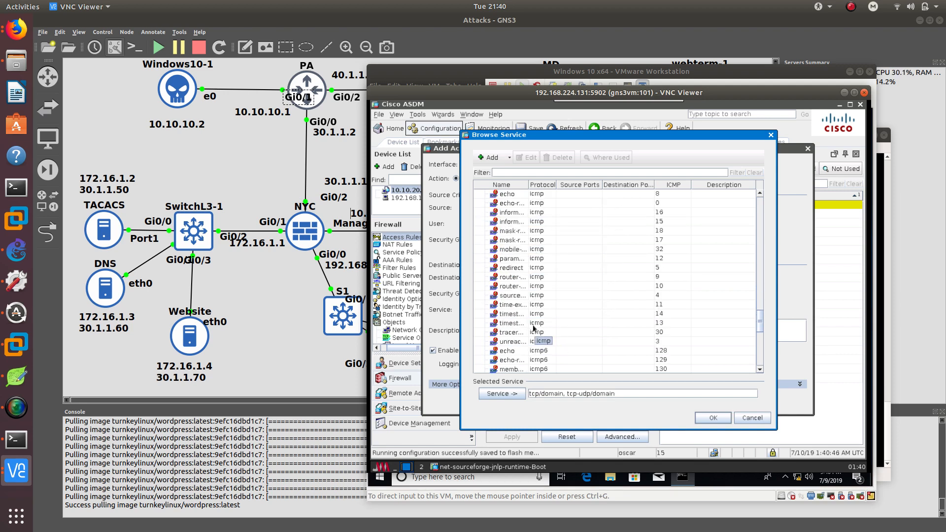
scroll(533, 328, down, 9)
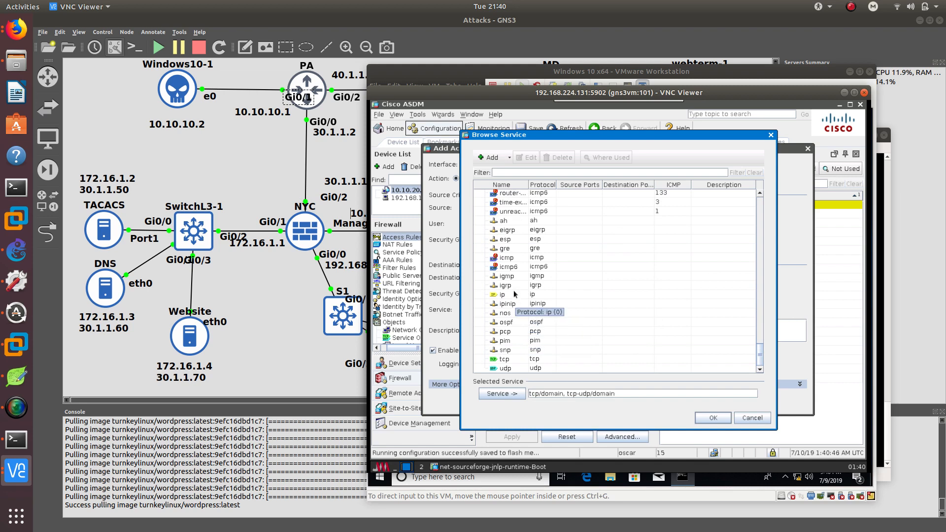
double_click(513, 288)
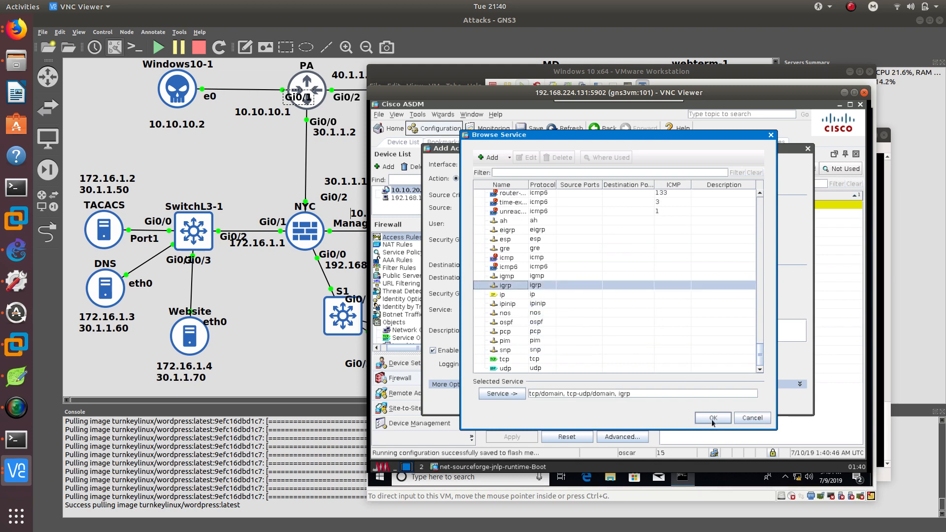
click(644, 393)
key(BackSpace)
key(BackSpace)
key(BackSpace)
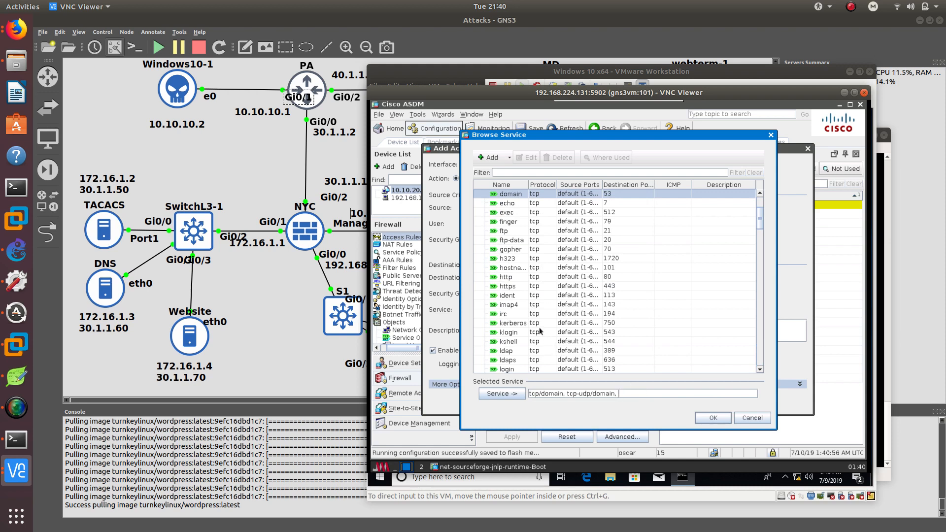
text(ip)
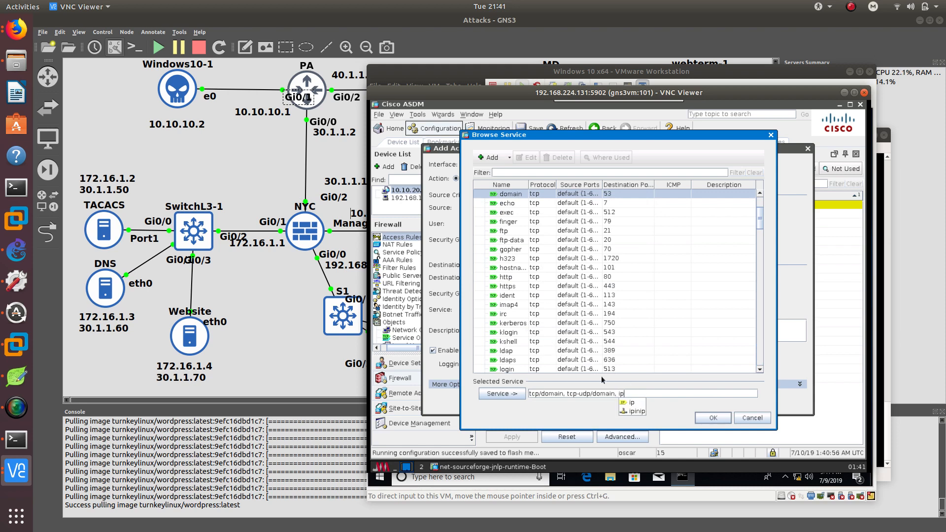
click(702, 416)
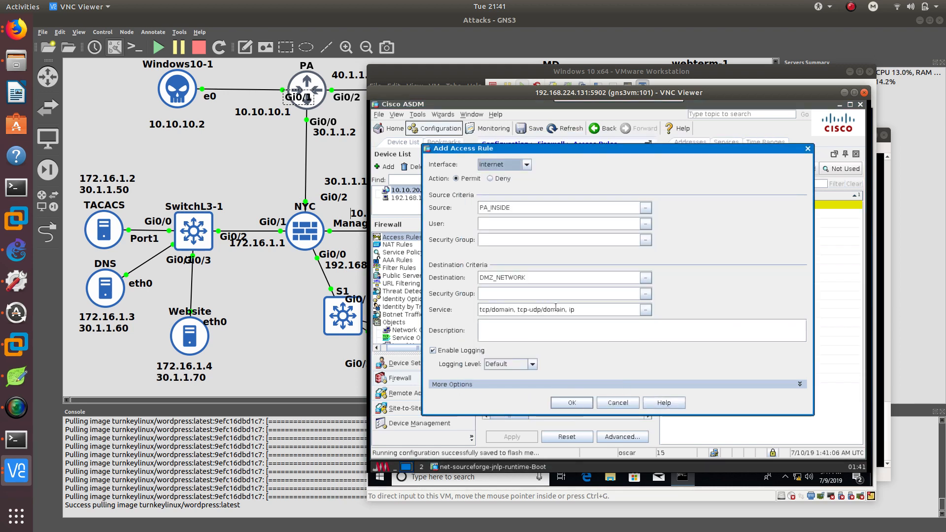
Save the new access rule and apply the configuration to the ASA.
click(573, 403)
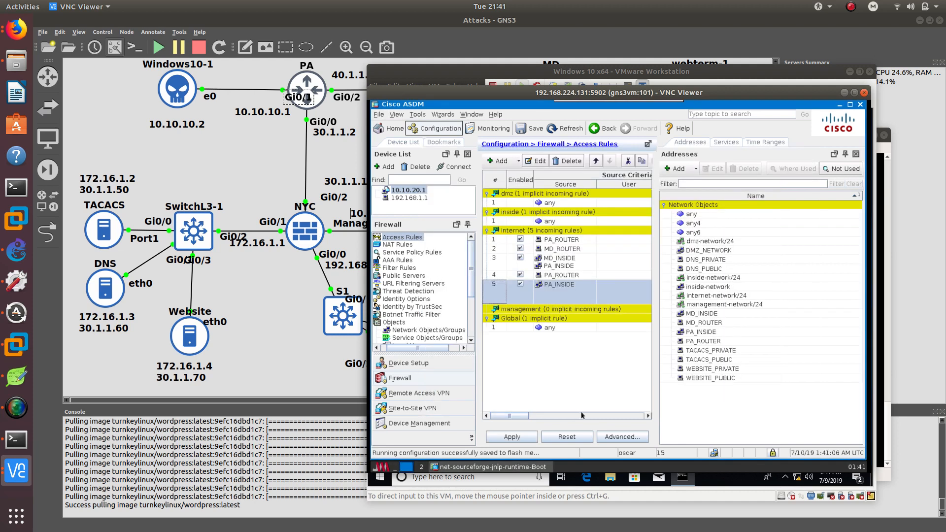
click(728, 454)
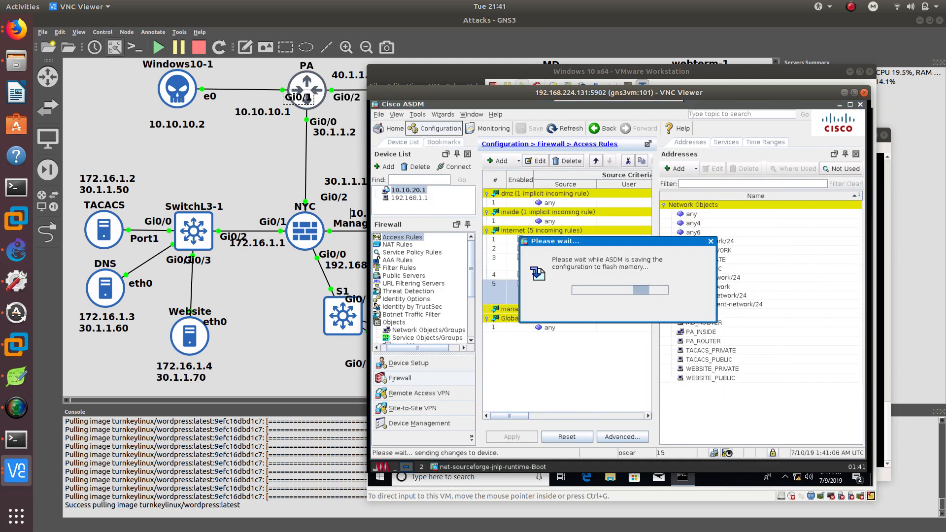
Switch to the Windows VM command prompt and rerun the ping to ccdtt.com.
click(748, 75)
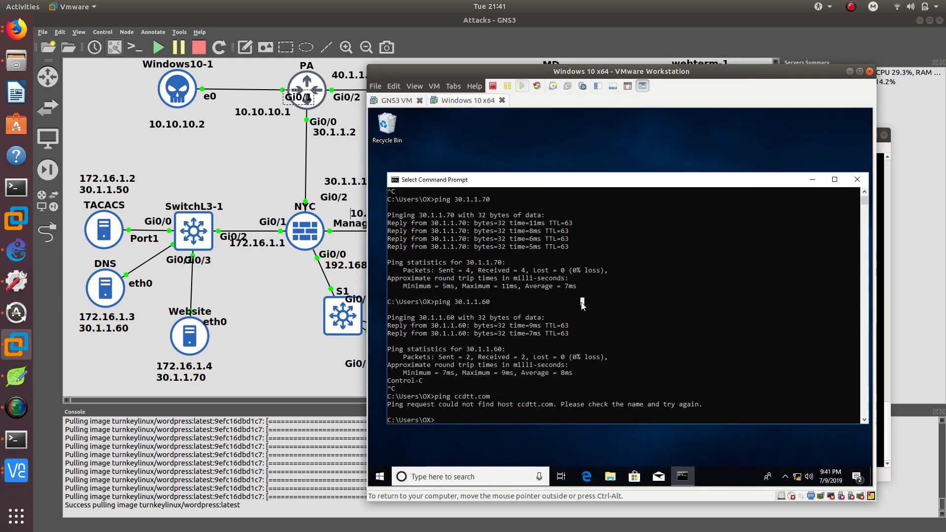
key(Escape)
key(Up)
key(Return)
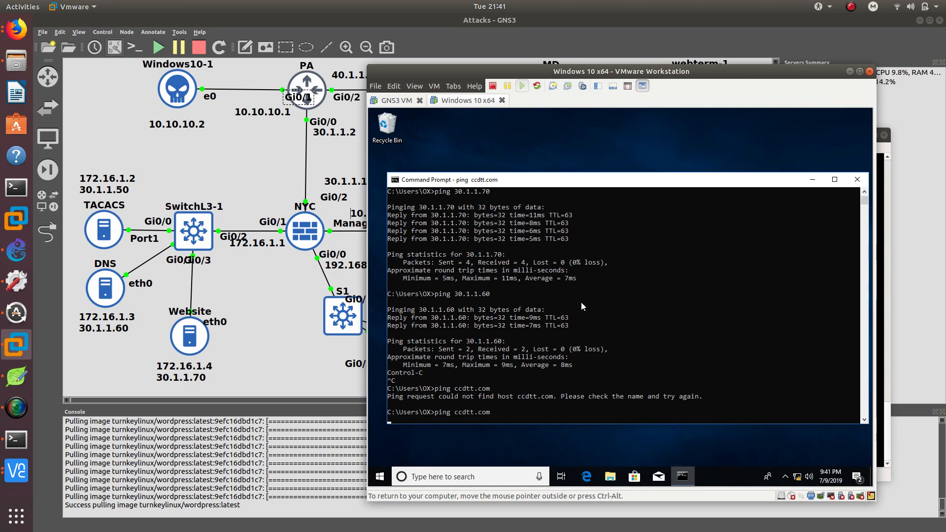
Highlight the ping error message and close the command prompt window.
drag(479, 184, 481, 146)
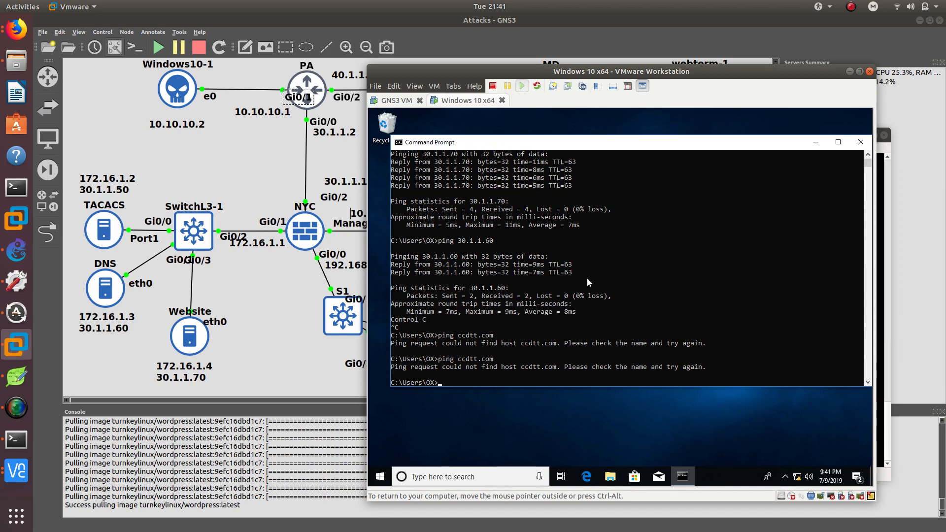
drag(467, 364, 525, 368)
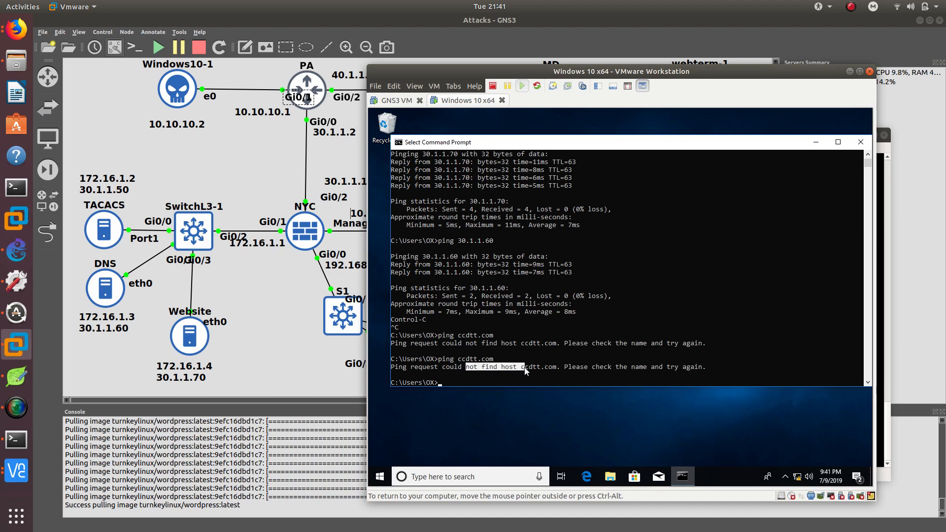
click(472, 368)
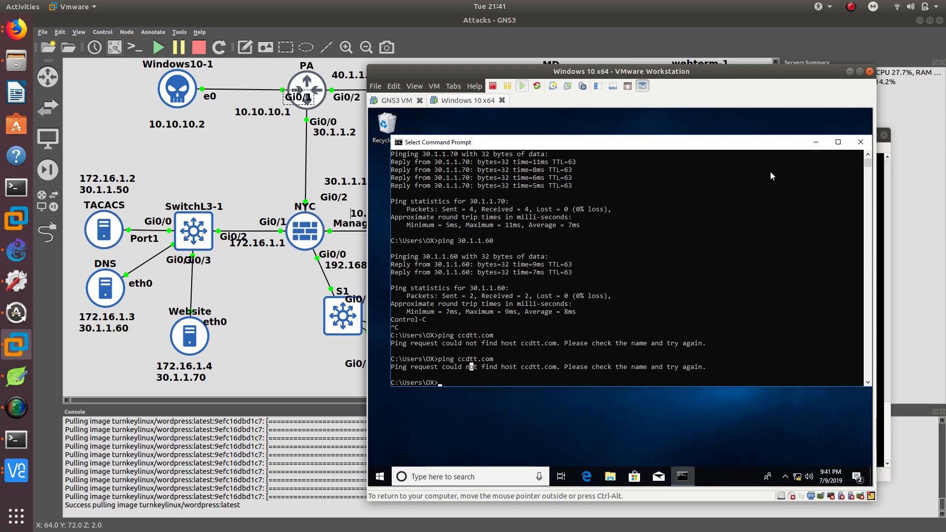
click(859, 142)
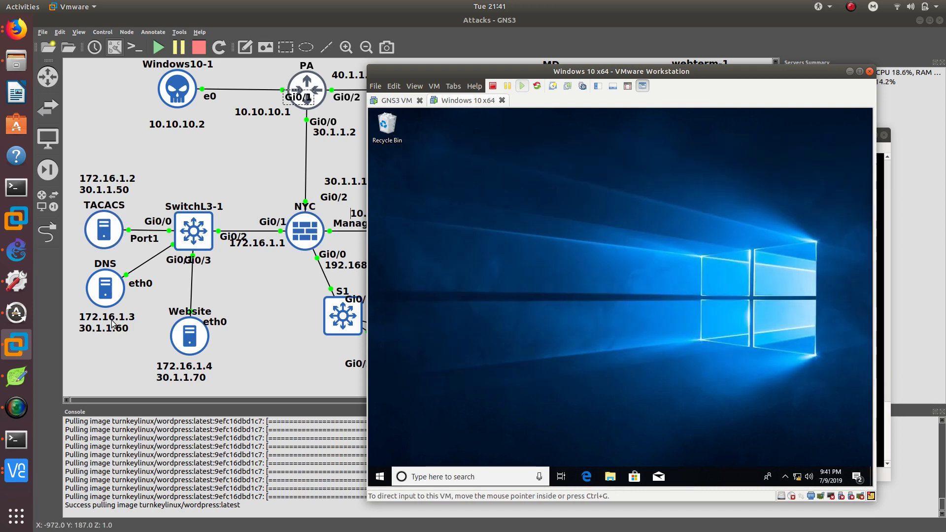
Return to ASDM and launch the AnyConnect VPN Wizard, advancing past its introduction.
click(849, 75)
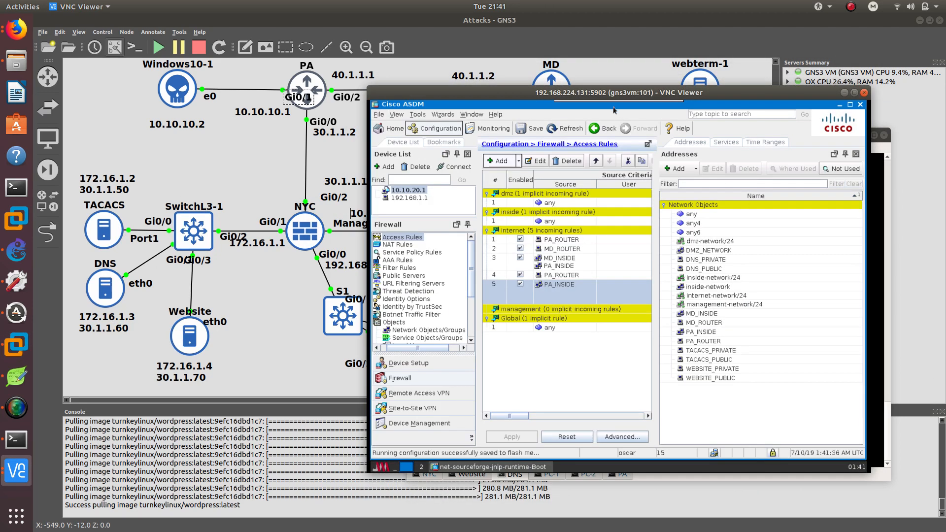
drag(613, 92, 640, 116)
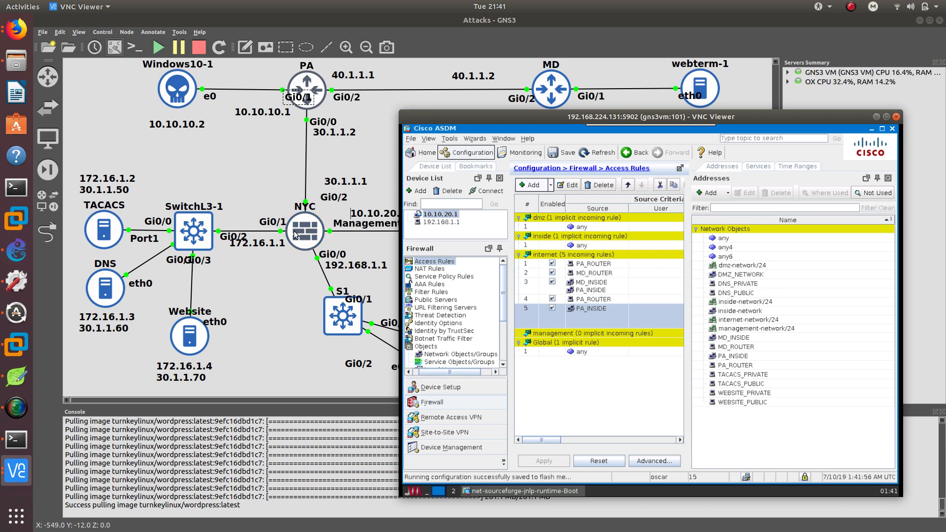
mouse_move(448, 115)
mouse_down()
mouse_move(491, 120)
mouse_move(453, 110)
mouse_up()
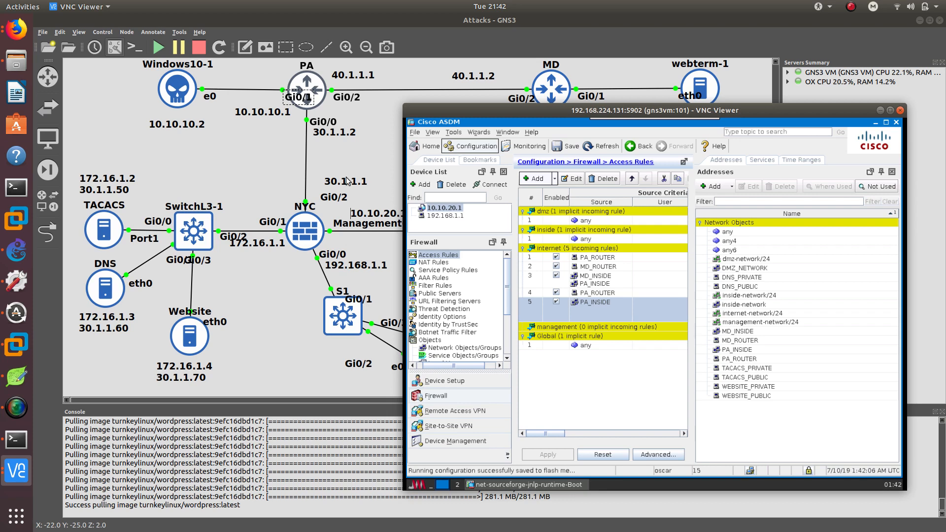
drag(516, 112, 506, 131)
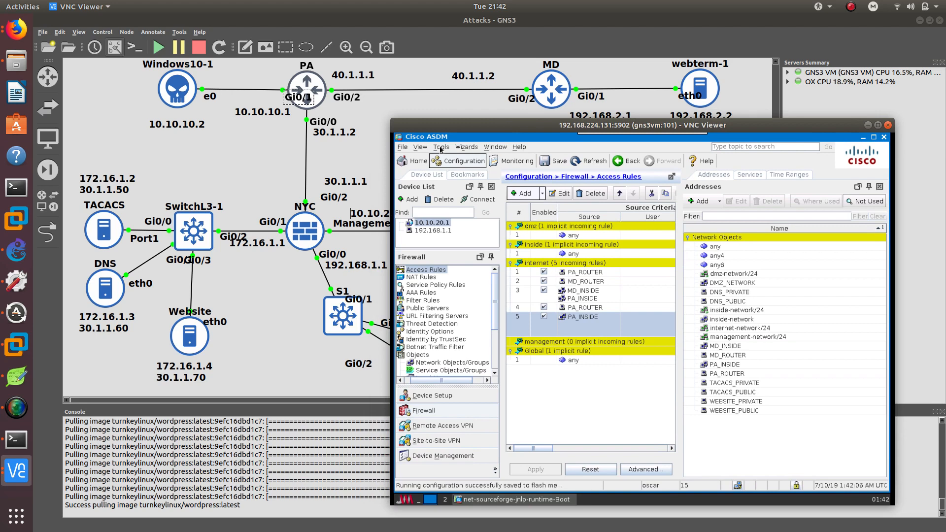
click(470, 150)
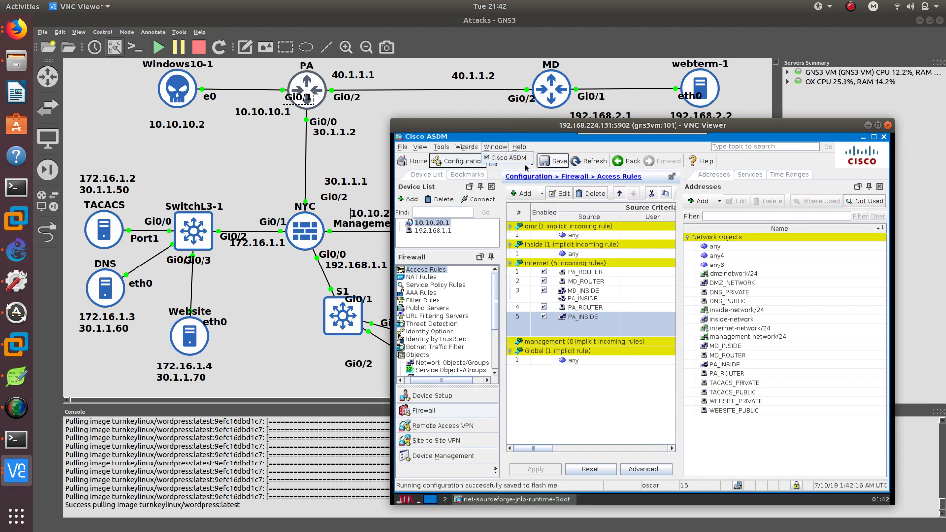
mouse_move(550, 170)
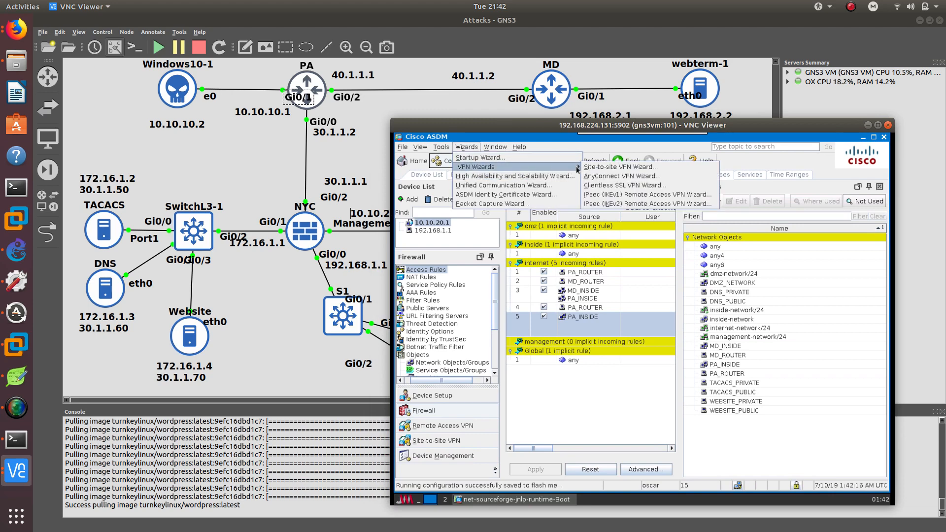
click(609, 178)
click(583, 414)
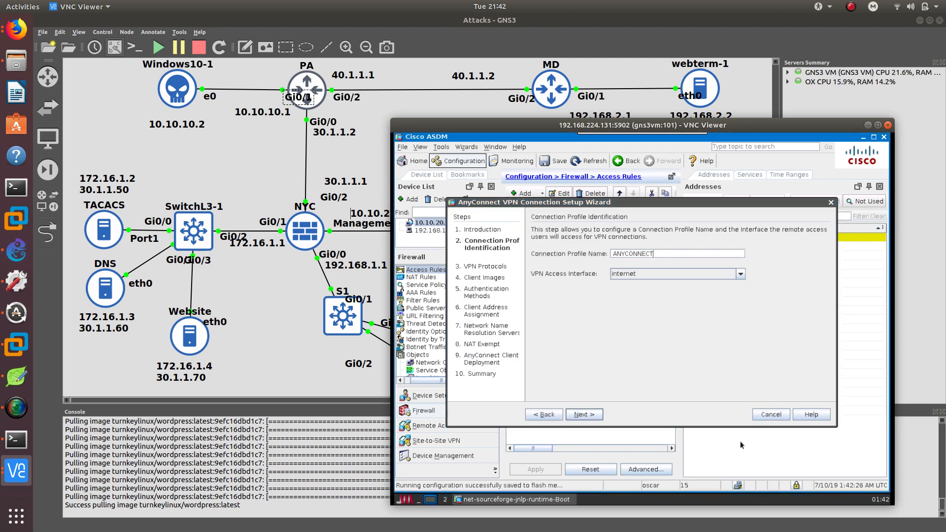
Continue to VPN protocols and generate a new self-signed identity certificate to use as the device certificate.
click(596, 413)
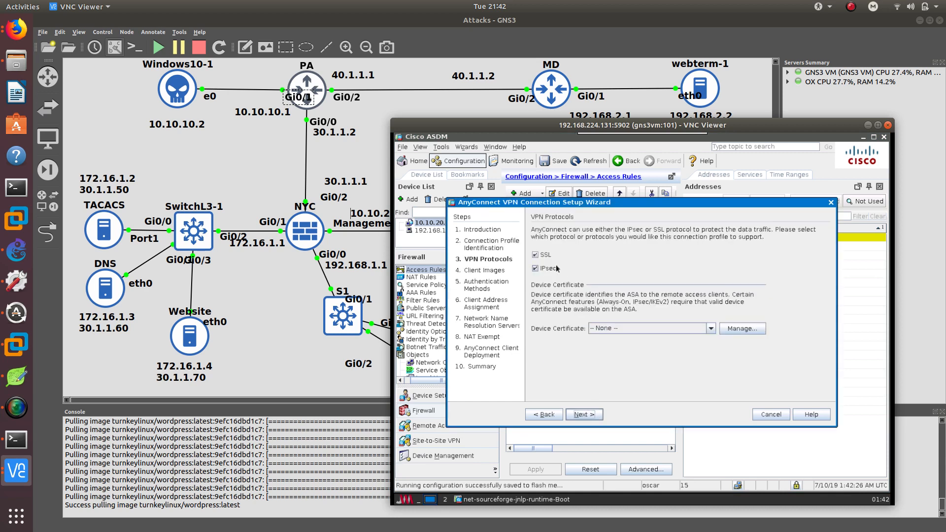
click(734, 327)
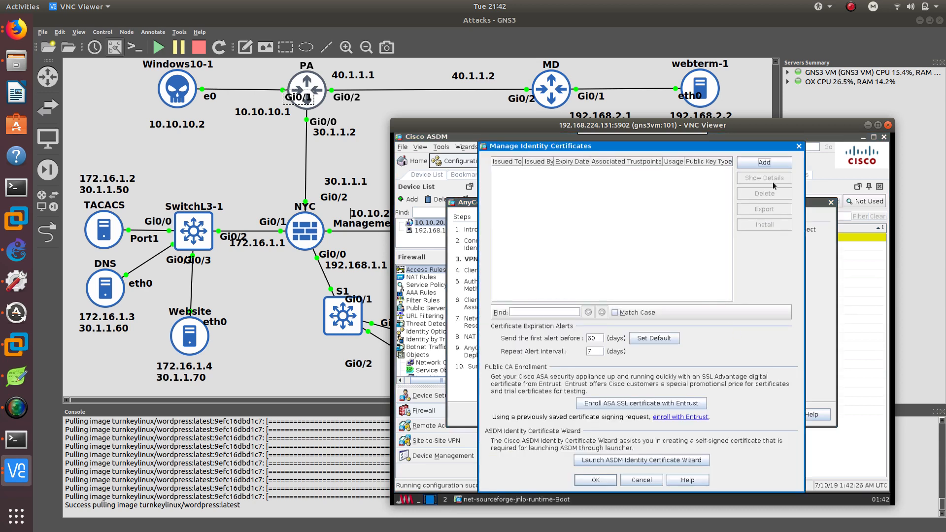
click(759, 163)
click(537, 287)
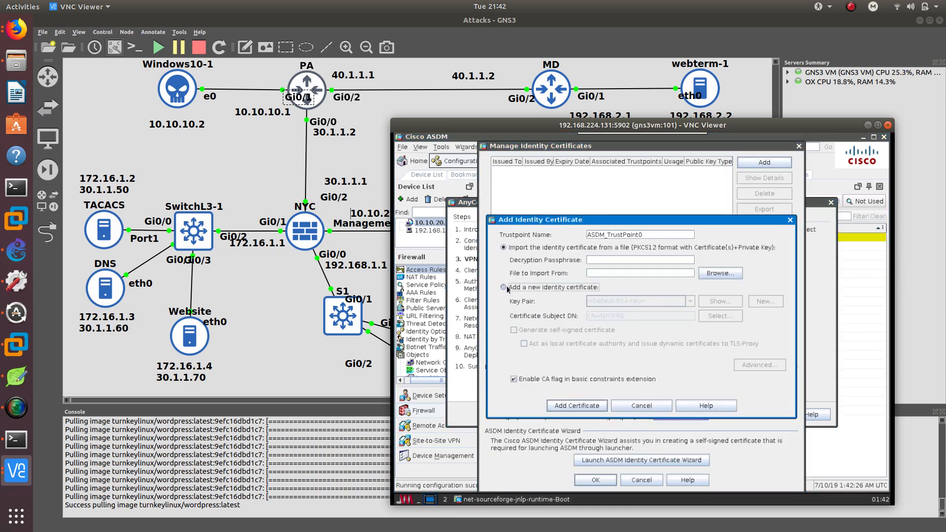
click(521, 330)
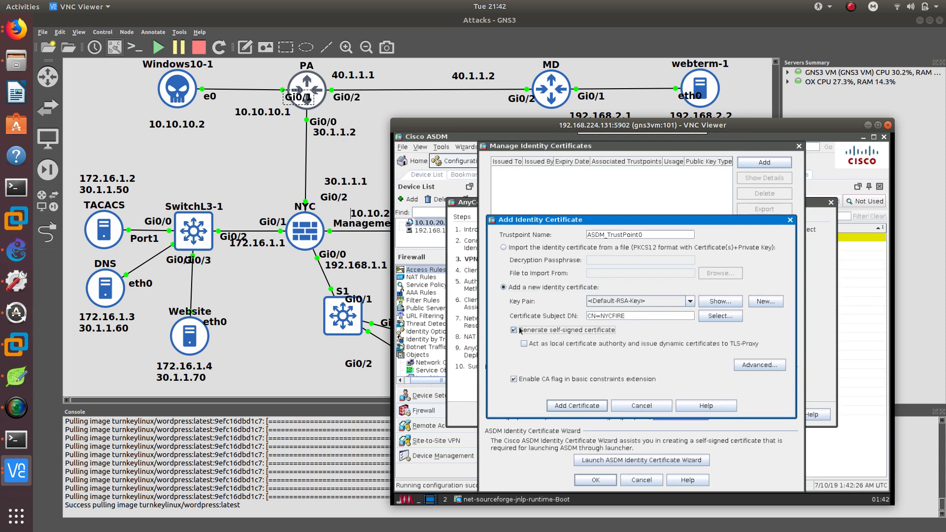
click(583, 410)
click(637, 340)
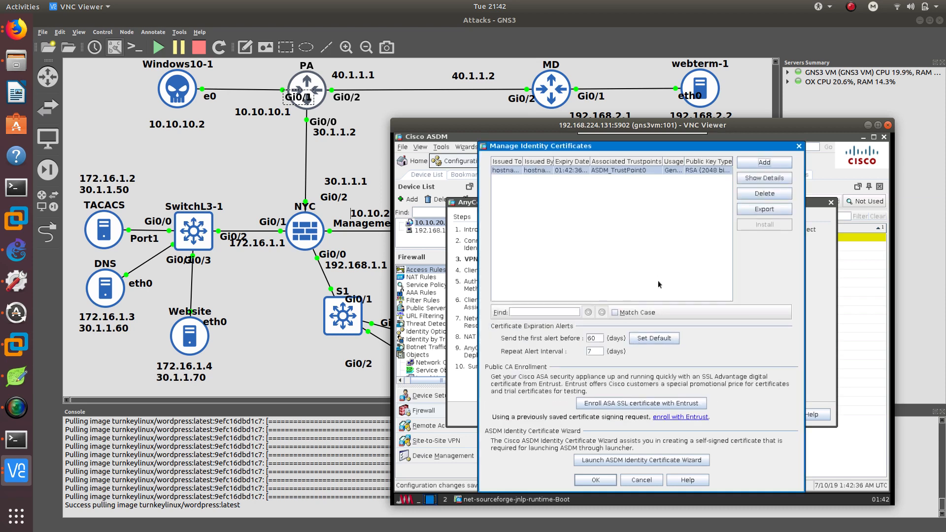
click(599, 481)
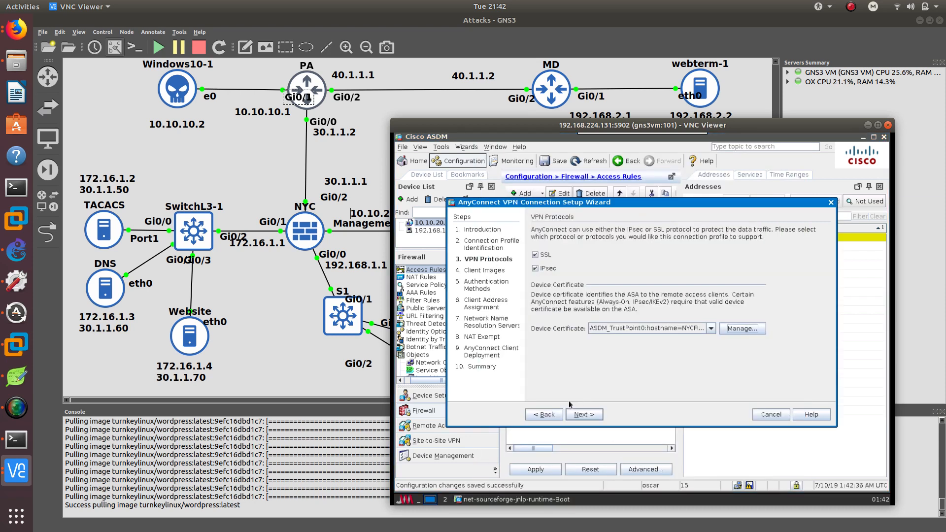
Add the AnyConnect client image disk0:/anyconnect-win-4.3.02039-k9.pkg from flash and continue.
click(587, 415)
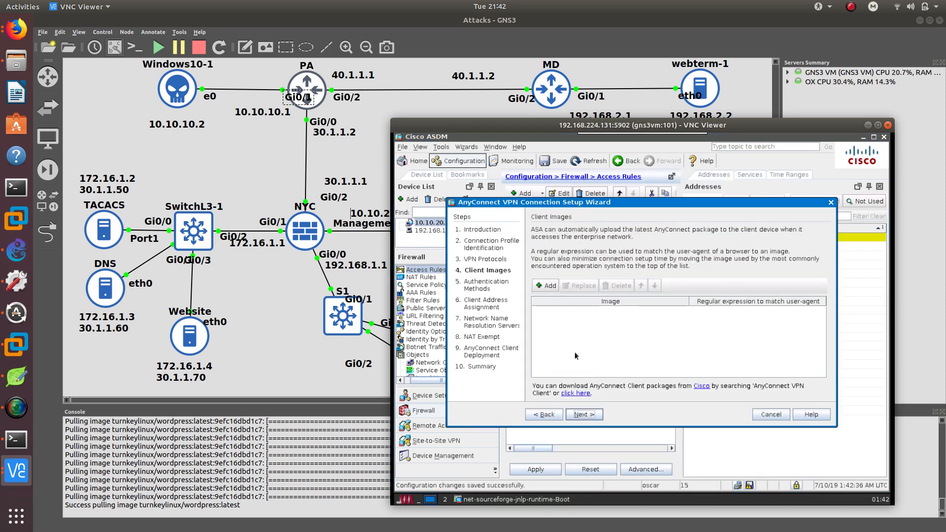
click(545, 290)
click(741, 292)
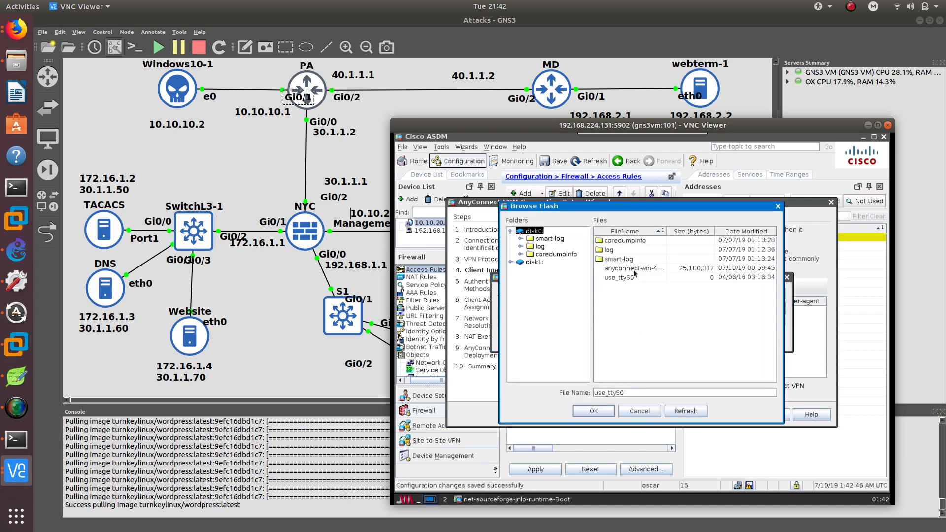
click(634, 268)
click(586, 410)
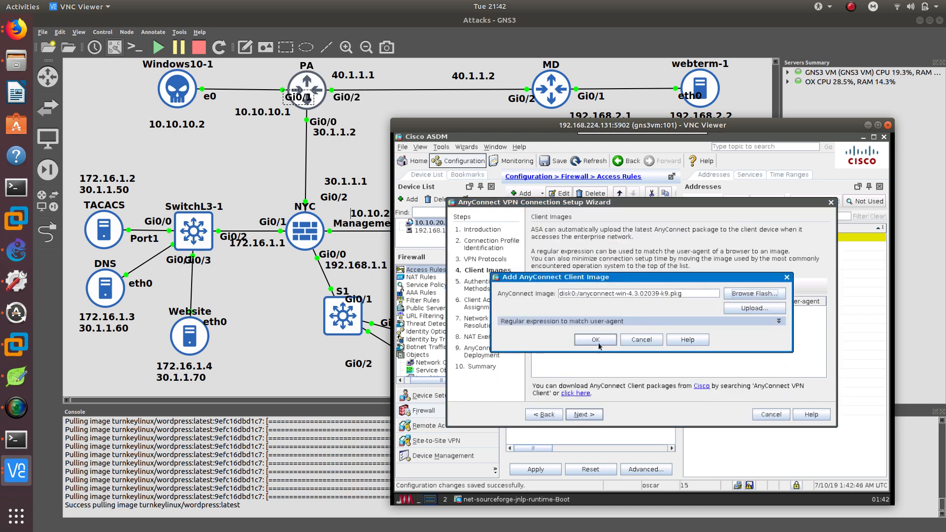
click(598, 342)
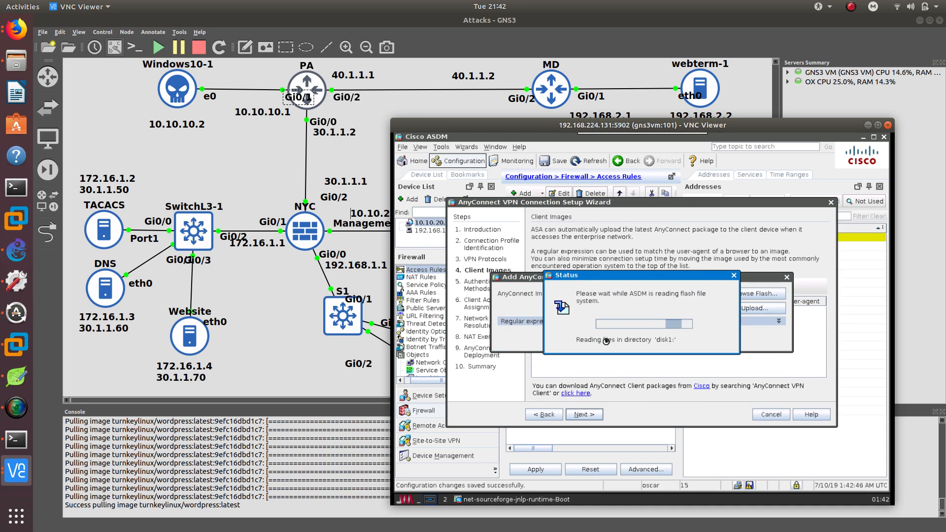
click(582, 415)
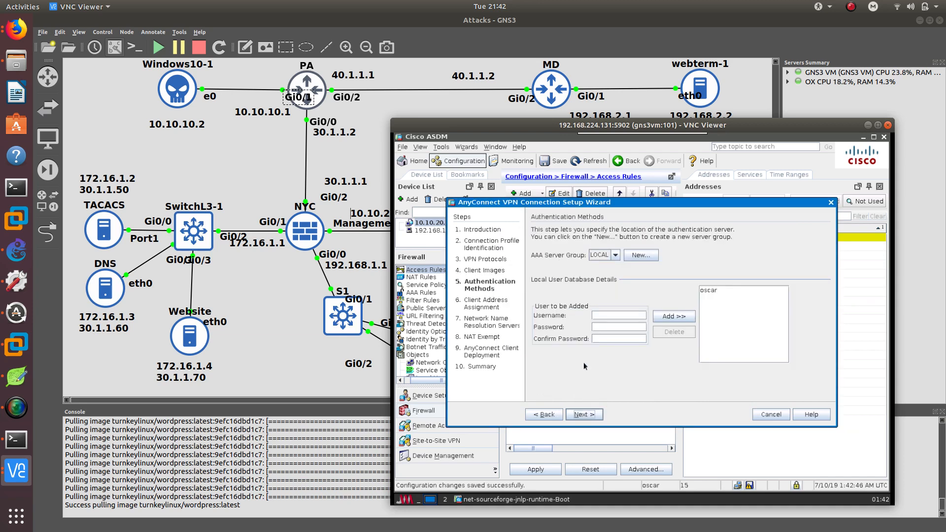
Keep local authentication and create the client address pool ANYCONNECT_POOL from 10.20.20.1 to 10.20.20.20, mask 255.255.255.0.
click(707, 292)
click(574, 416)
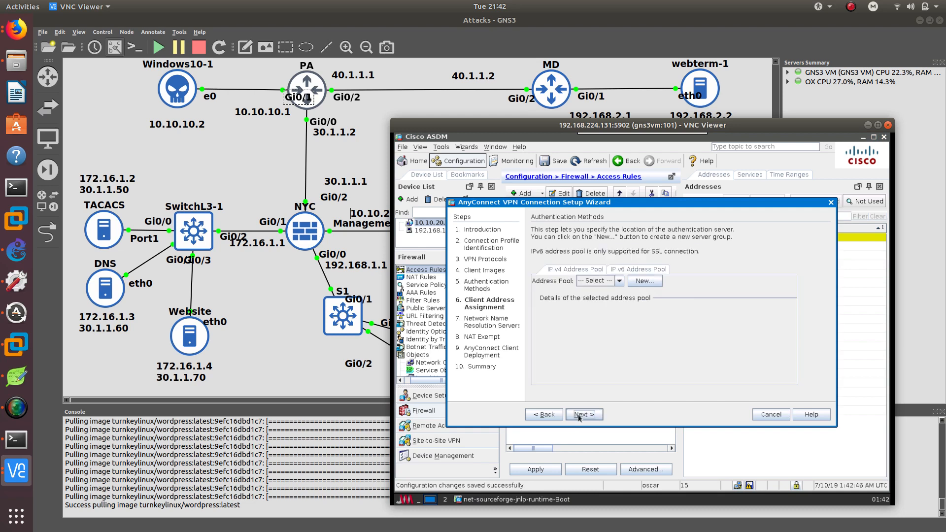
click(645, 281)
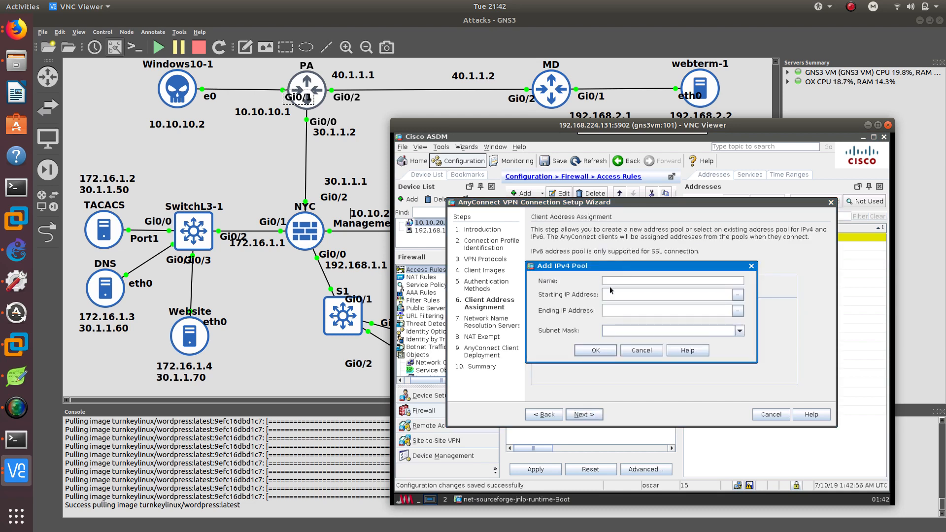
text(ANYCONNECT_P)
text(OOL)
click(610, 291)
text(10.20.20.1)
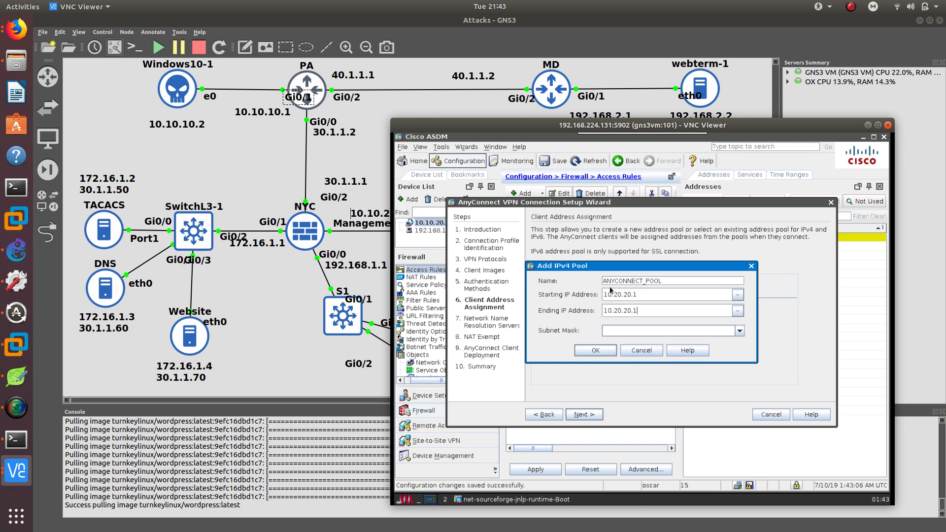
key(BackSpace)
click(739, 331)
click(658, 351)
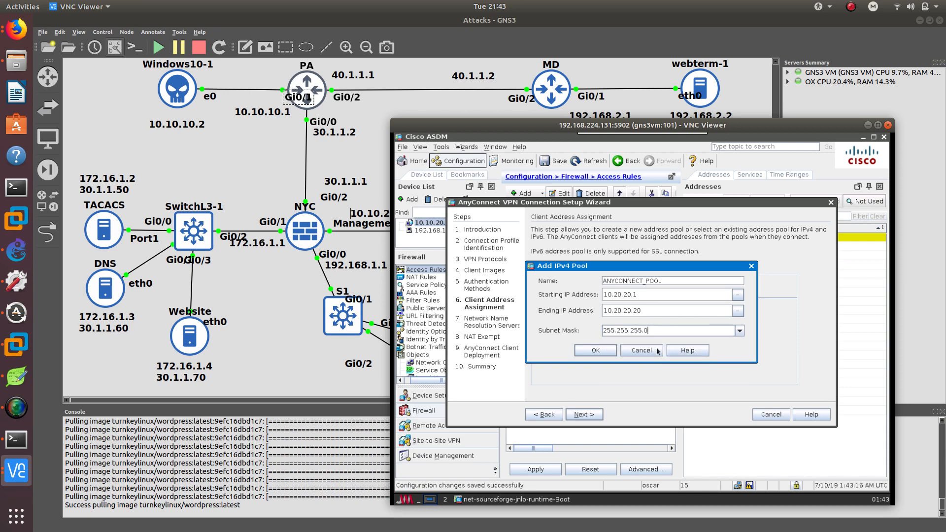
click(612, 353)
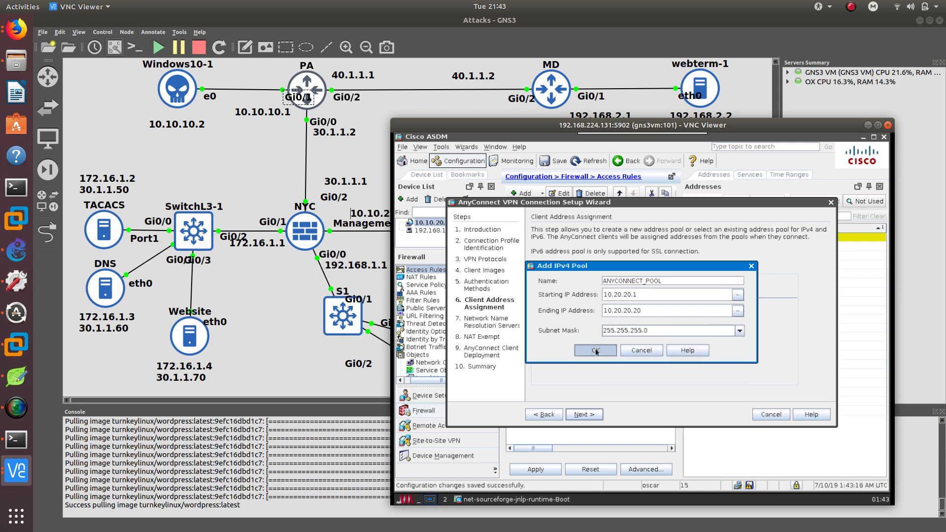
click(582, 414)
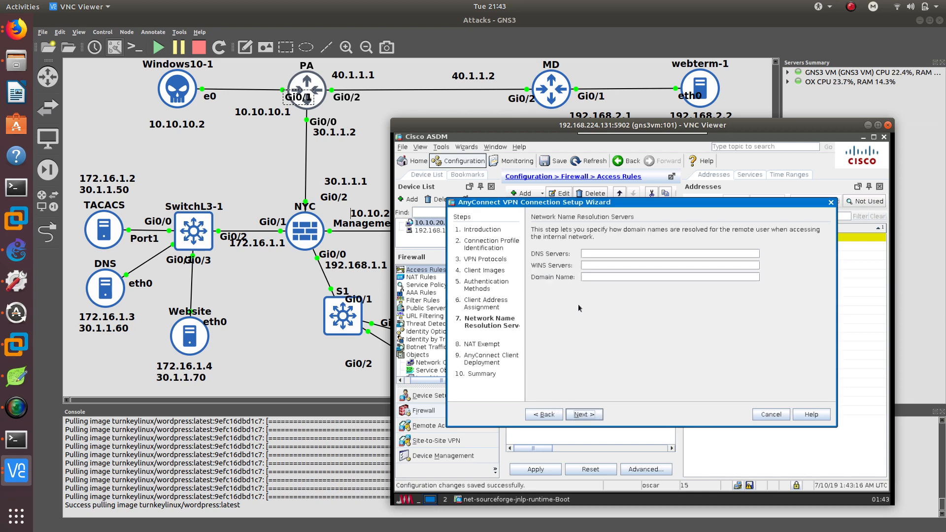
Try to enter 172.16.1.3 as the DNS server, then continue without setting DNS servers.
click(585, 278)
text(172.16.1.3)
click(590, 414)
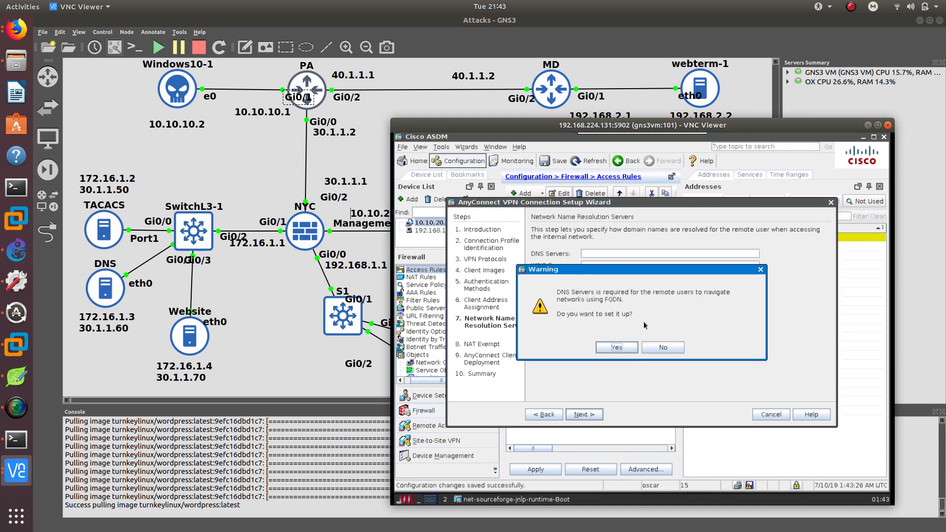
click(644, 347)
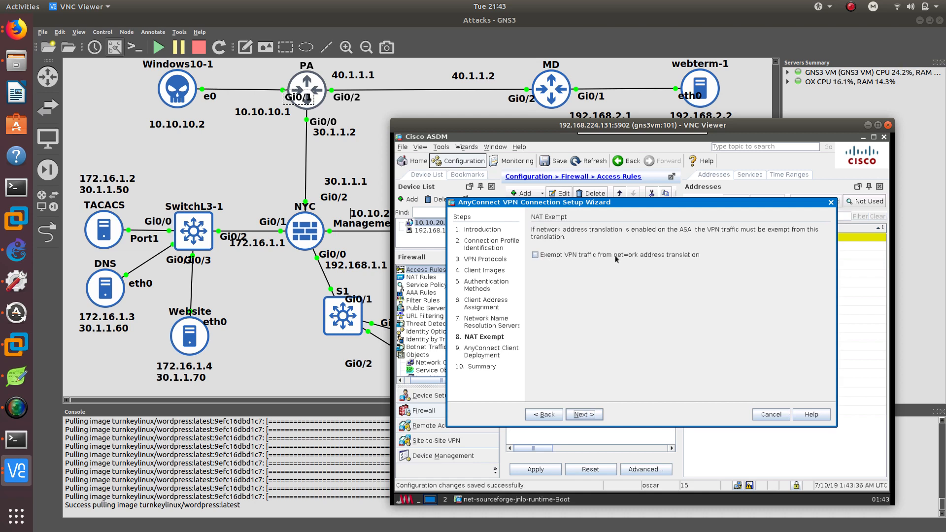
Exempt VPN traffic from network address translation using the inside interface and continue.
click(534, 253)
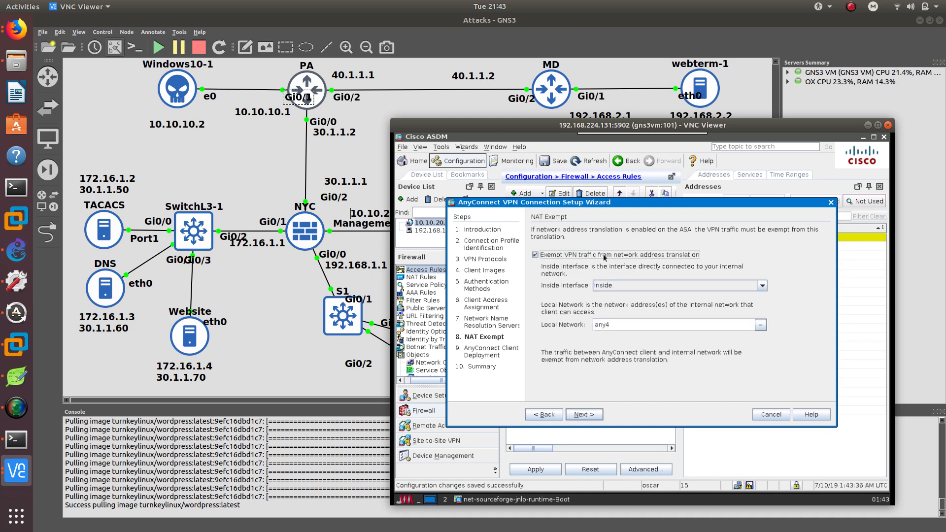
click(599, 287)
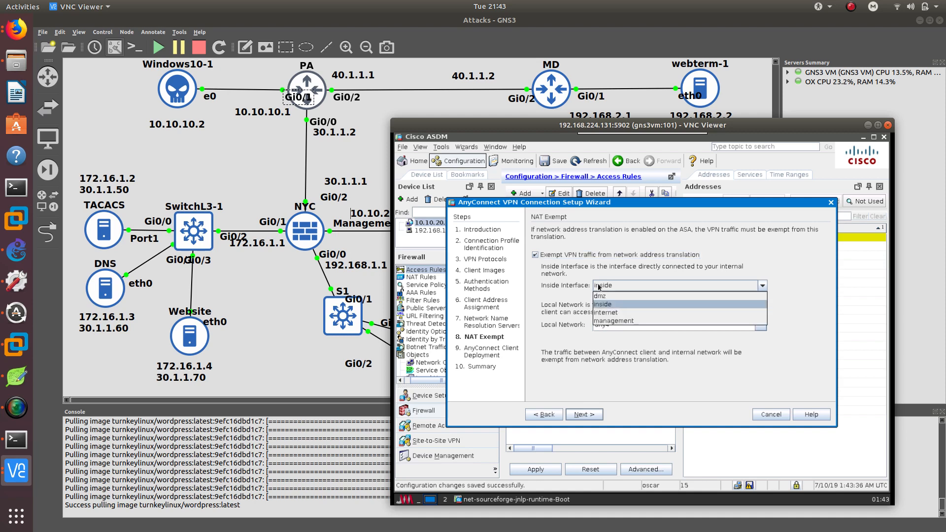
click(600, 288)
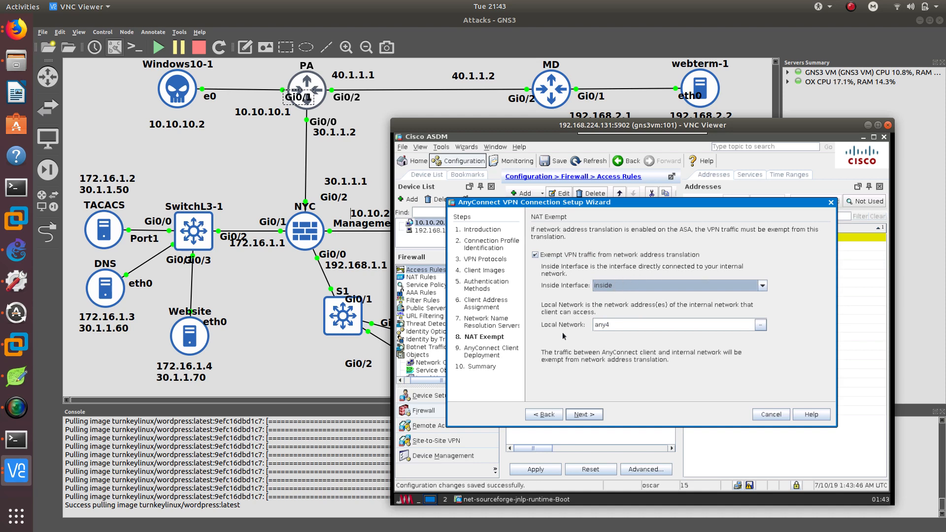
click(584, 415)
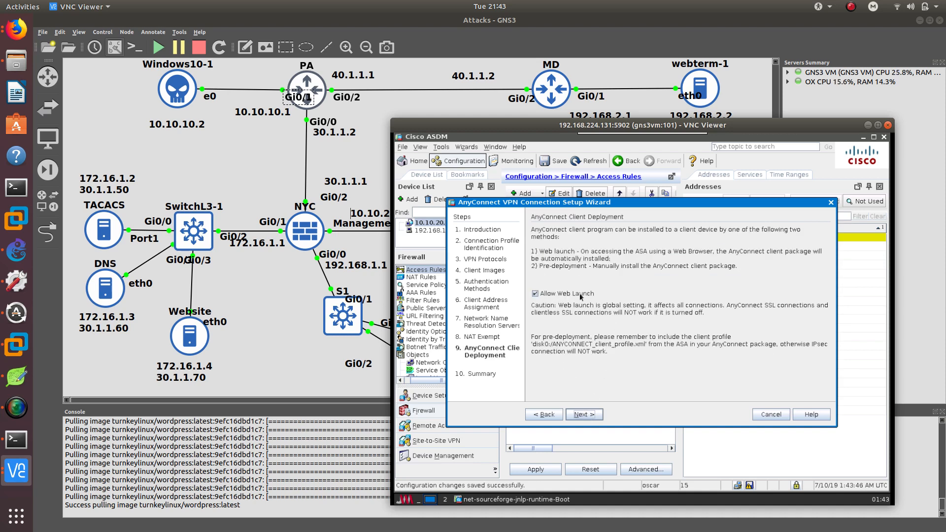
Keep web launch allowed and finish the AnyConnect VPN wizard.
click(584, 415)
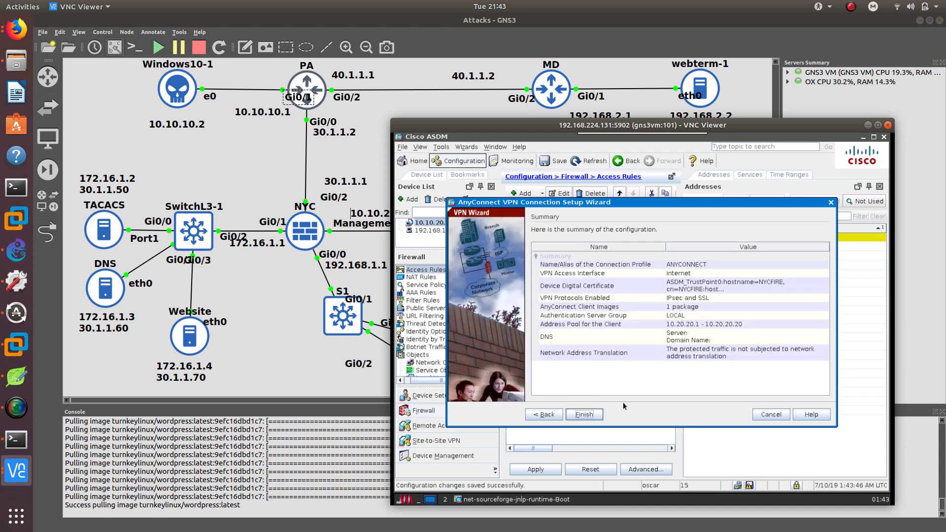
click(591, 414)
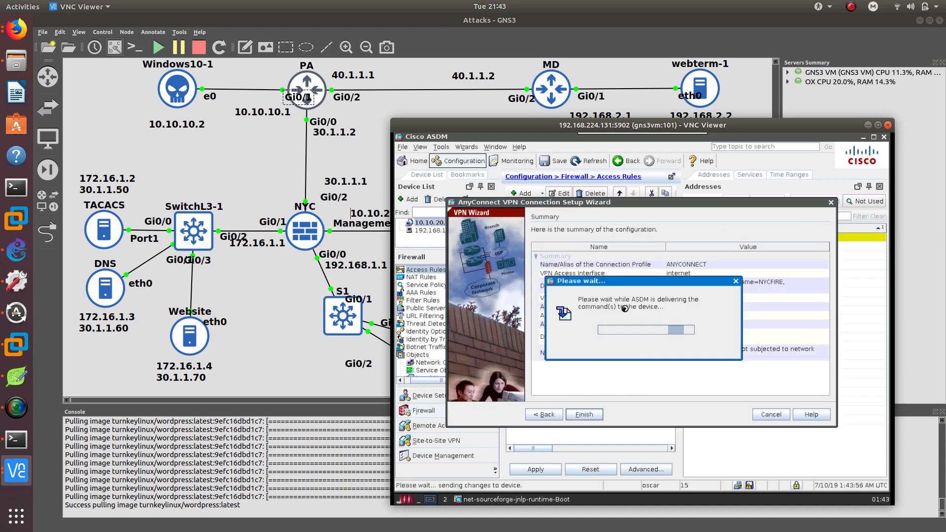
click(750, 486)
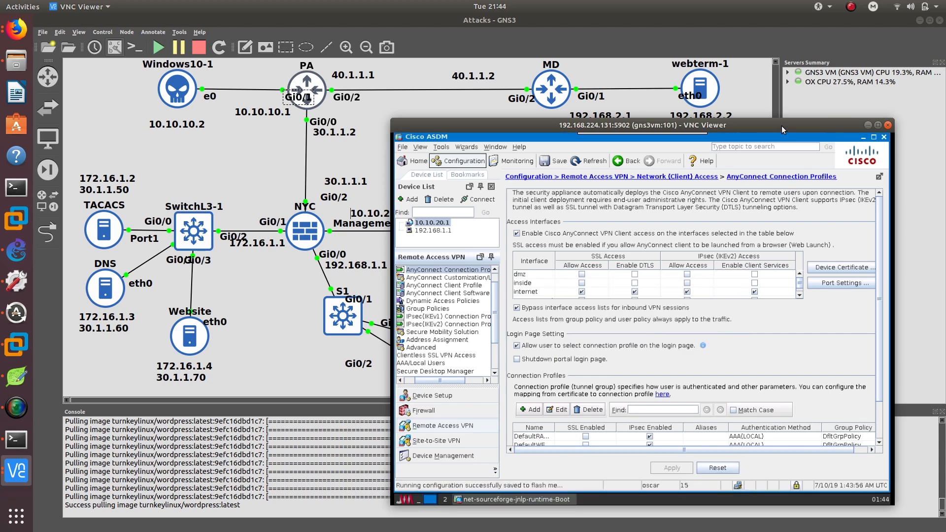
Review the new AnyConnect connection profile and the remote access VPN configuration list.
drag(782, 130, 701, 90)
scroll(515, 291, down, 1)
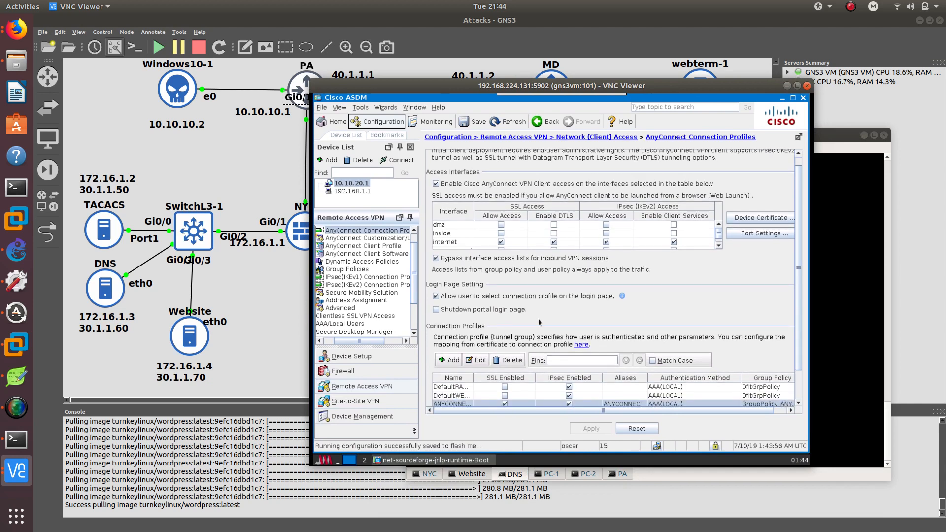
scroll(539, 322, down, 2)
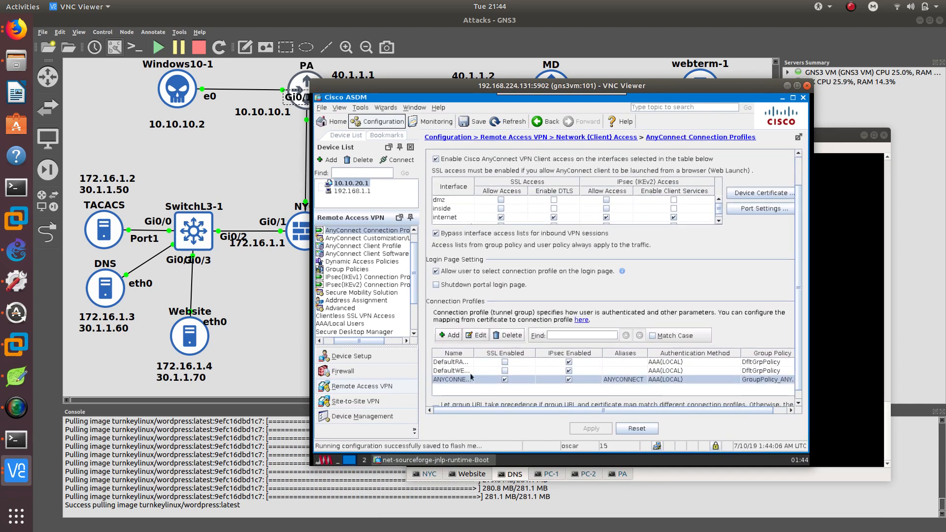
scroll(394, 282, up, 1)
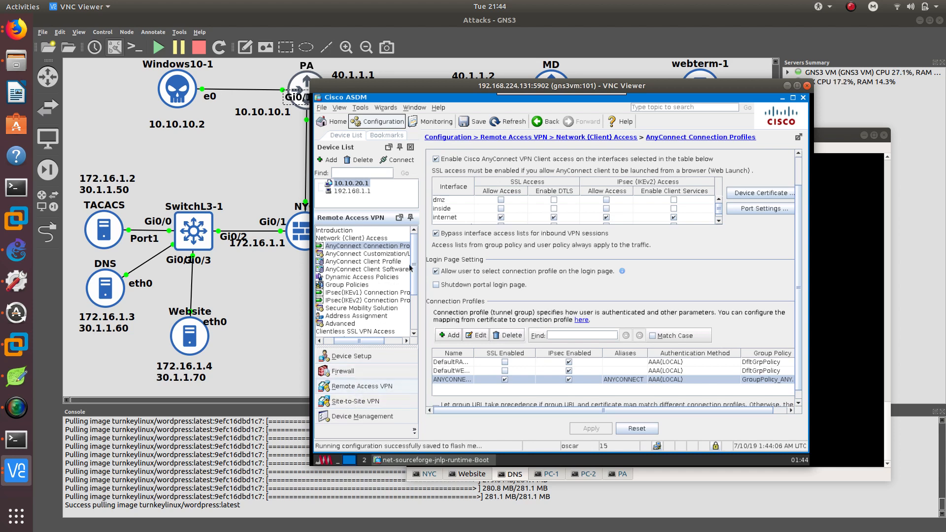
drag(413, 267, 413, 289)
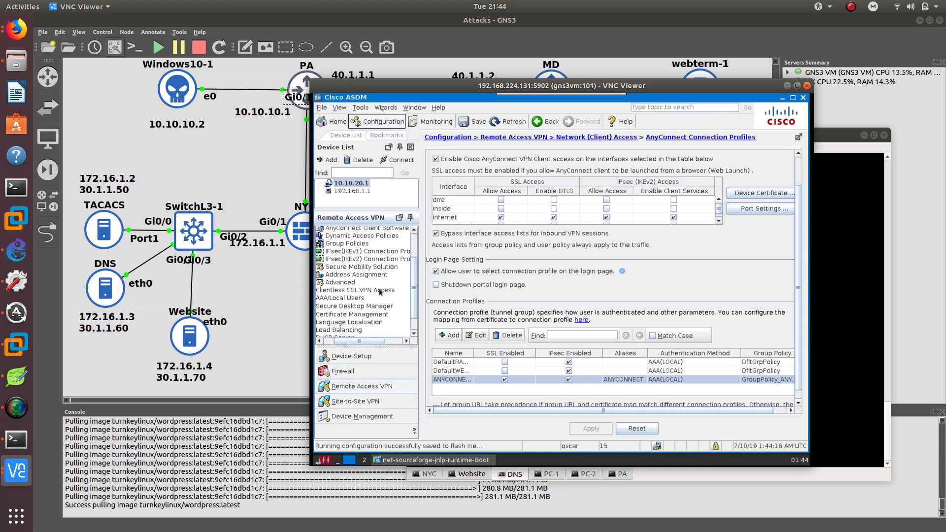
scroll(377, 295, down, 1)
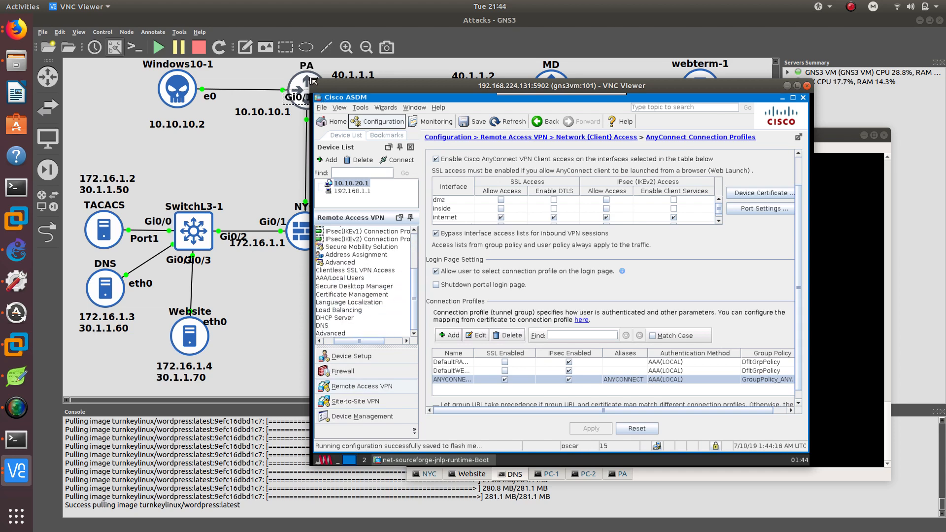
drag(314, 82, 242, 58)
scroll(337, 282, up, 3)
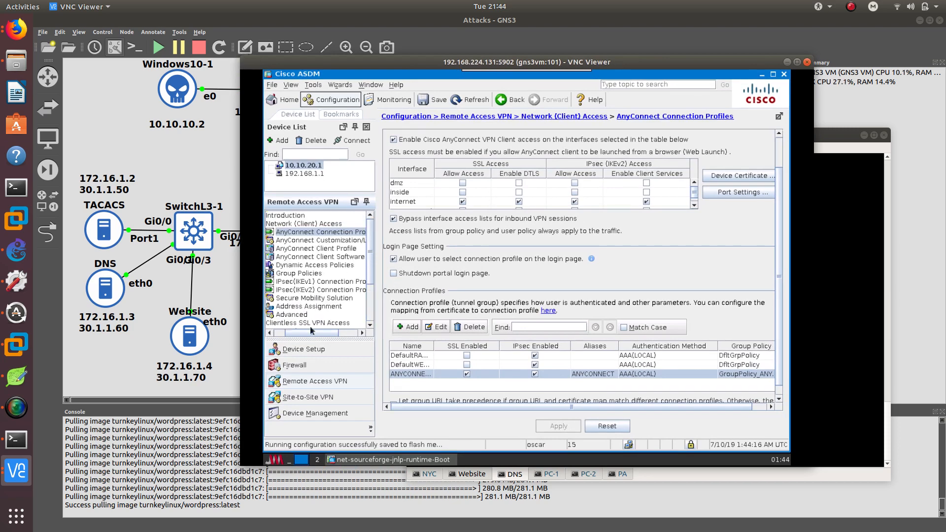
Assign the AnyConnect group policy to the local user account as well, then apply and save the configuration.
click(307, 274)
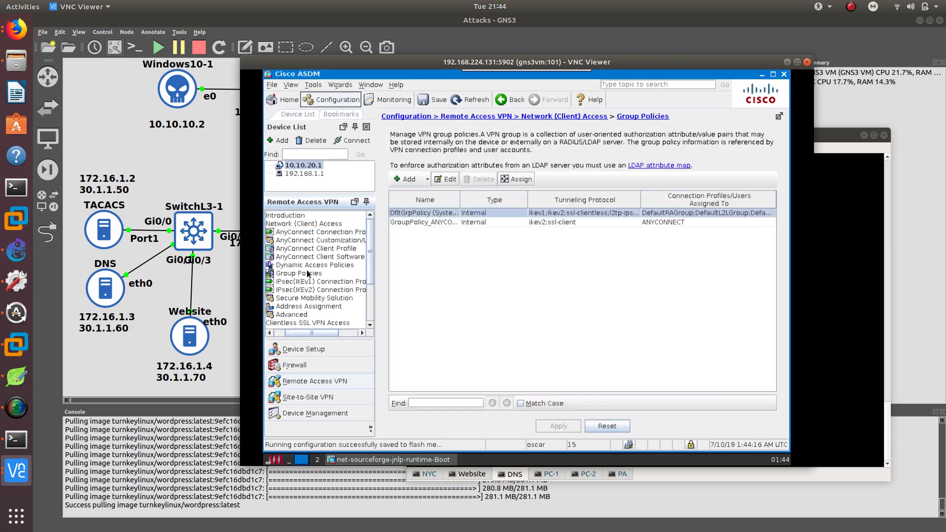
click(430, 222)
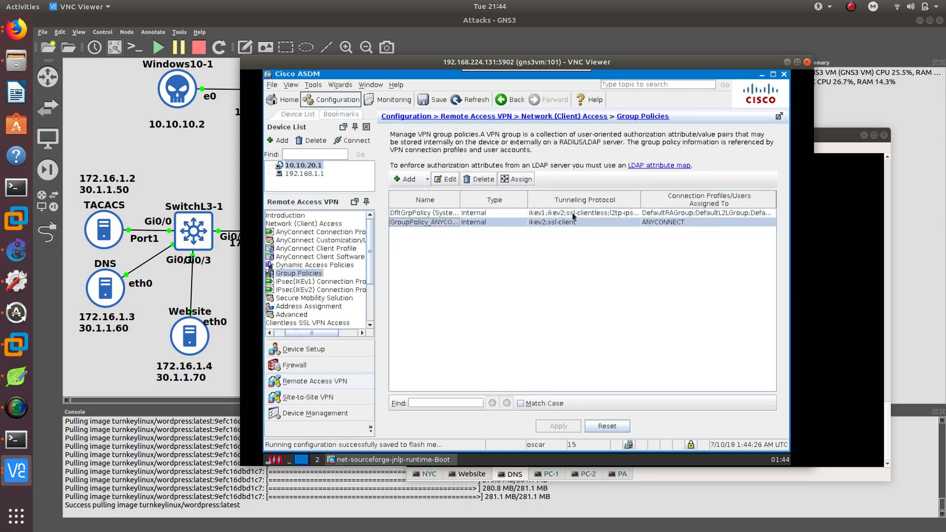
click(515, 179)
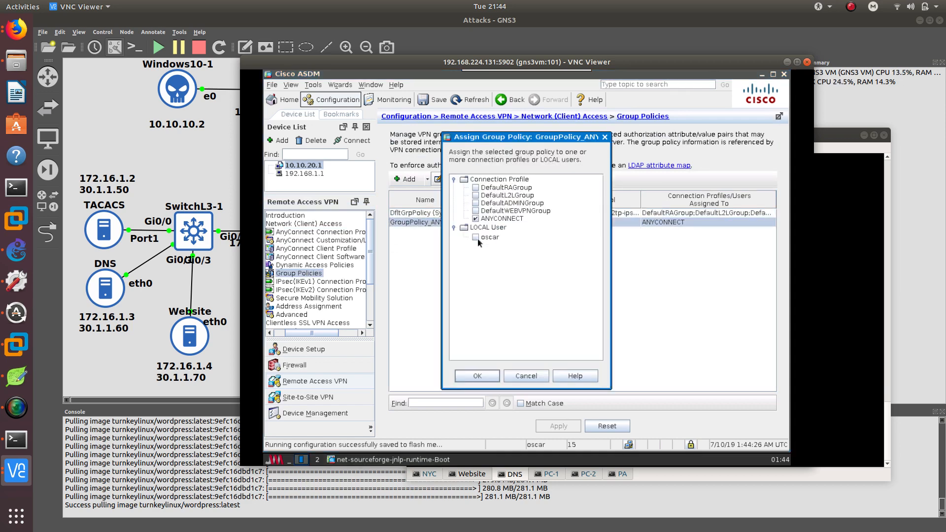
click(476, 237)
click(487, 378)
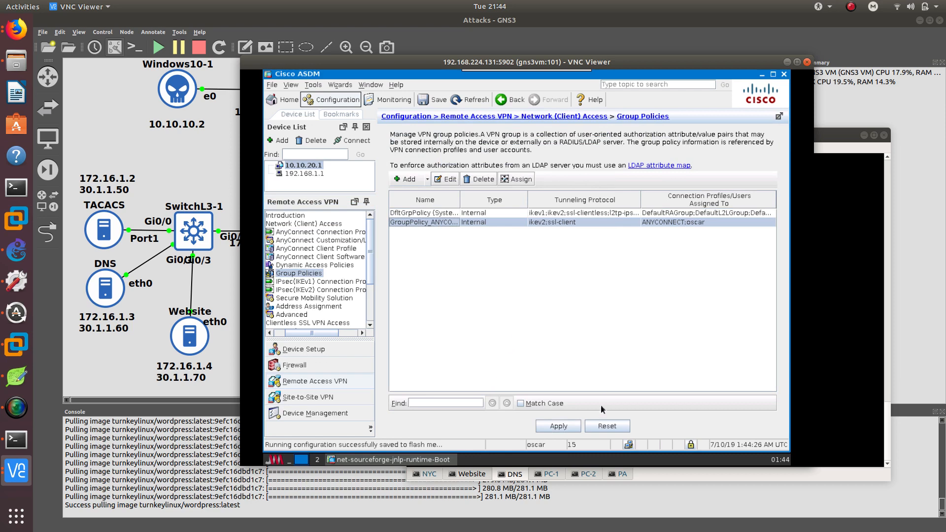
click(558, 426)
click(641, 446)
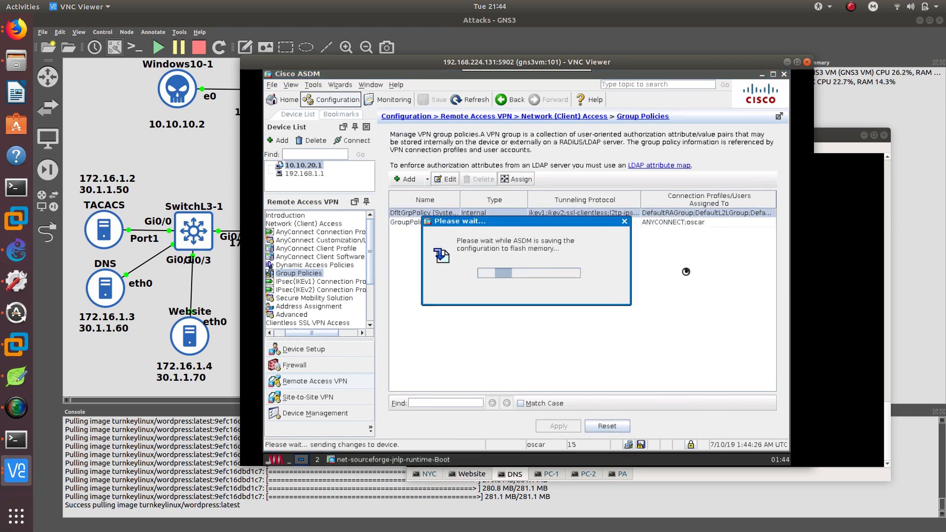
Switch to the Windows 10 virtual machine in VMware Workstation and open the Edge browser.
drag(607, 61, 726, 66)
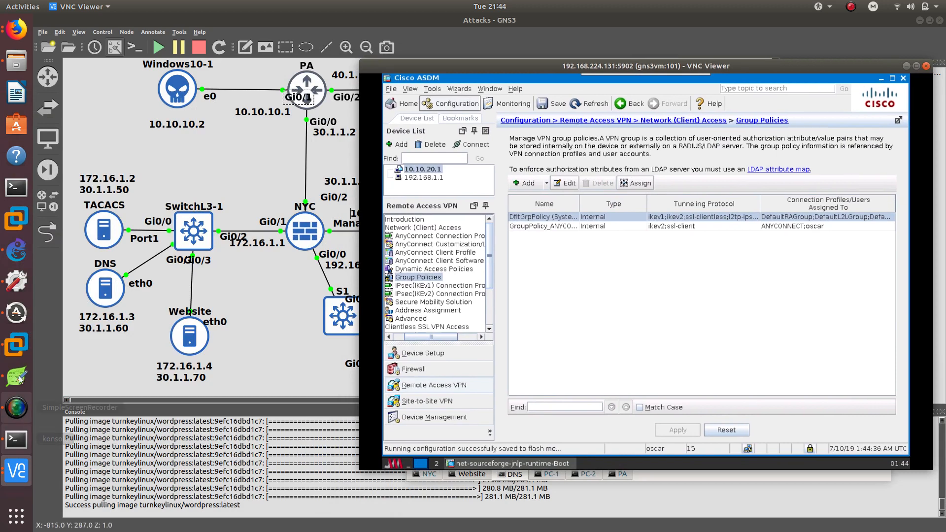
click(16, 345)
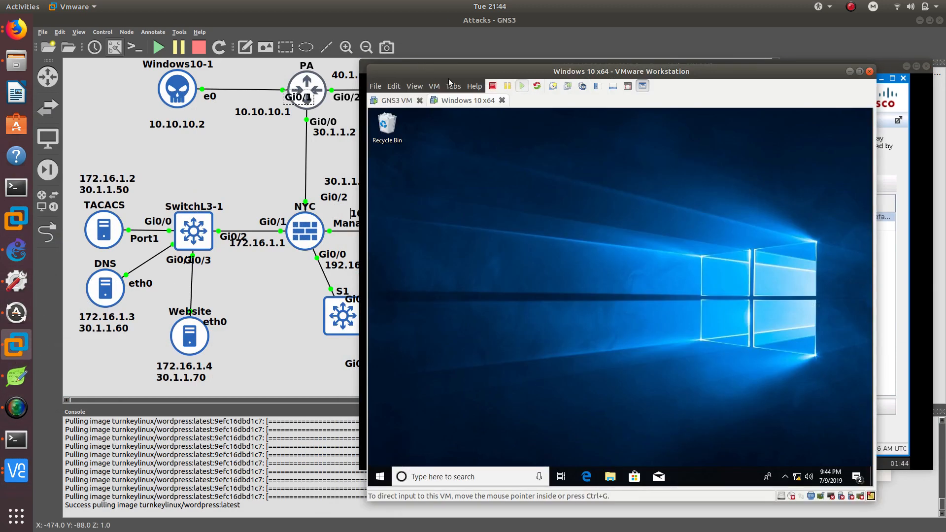
click(586, 476)
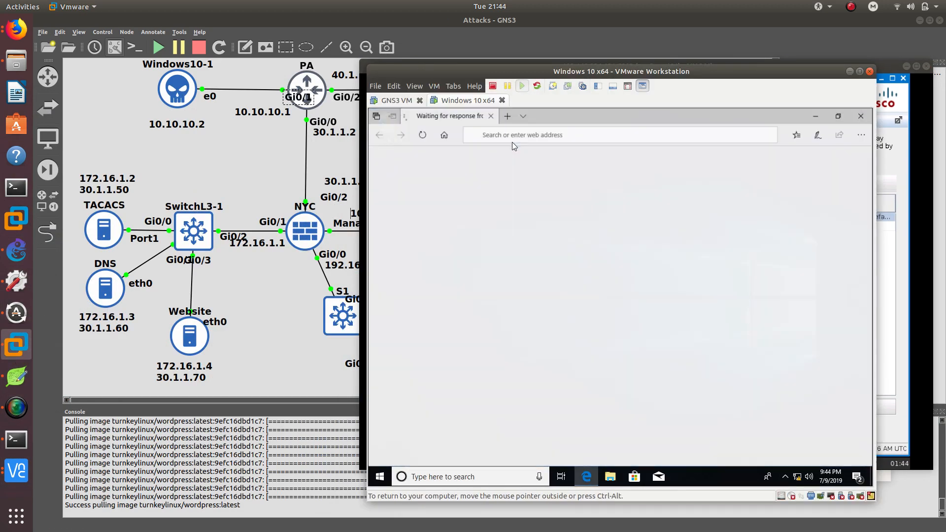
click(541, 136)
text(http)
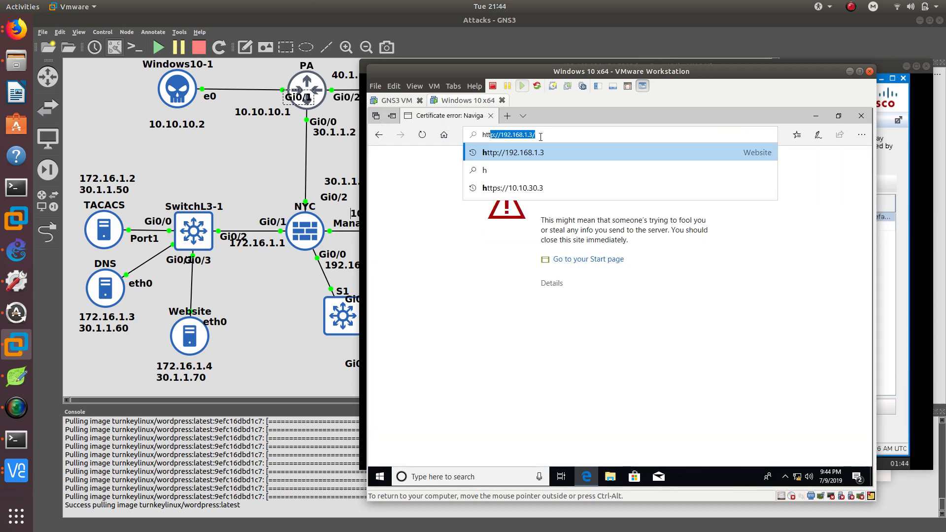
text(s/)
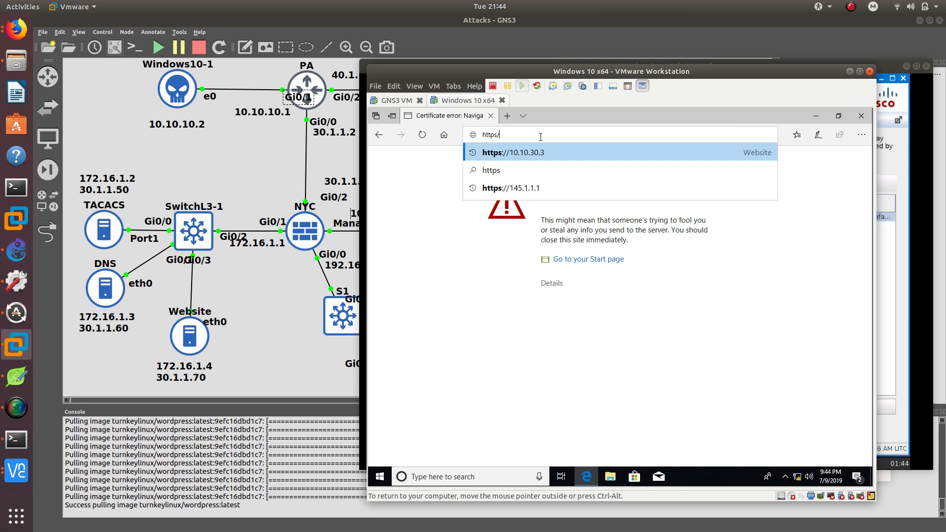
text(/30)
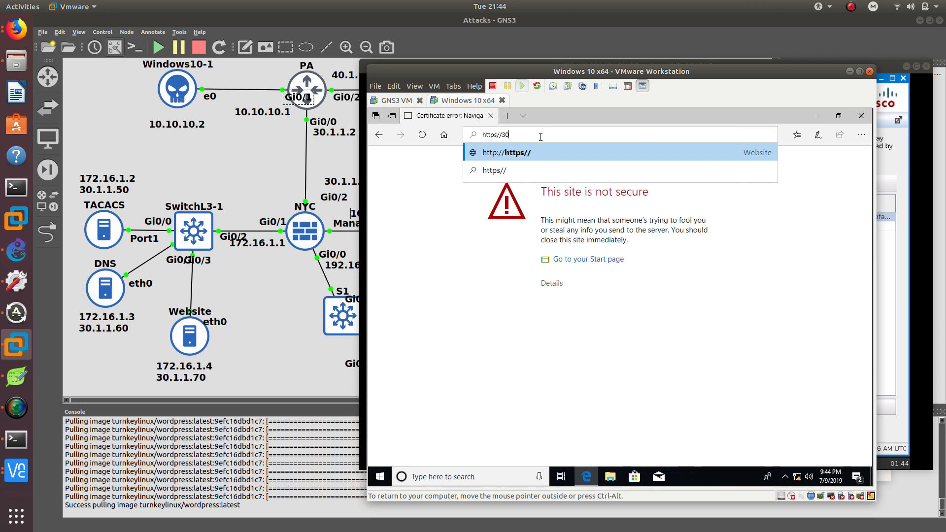
text(.1.1.2)
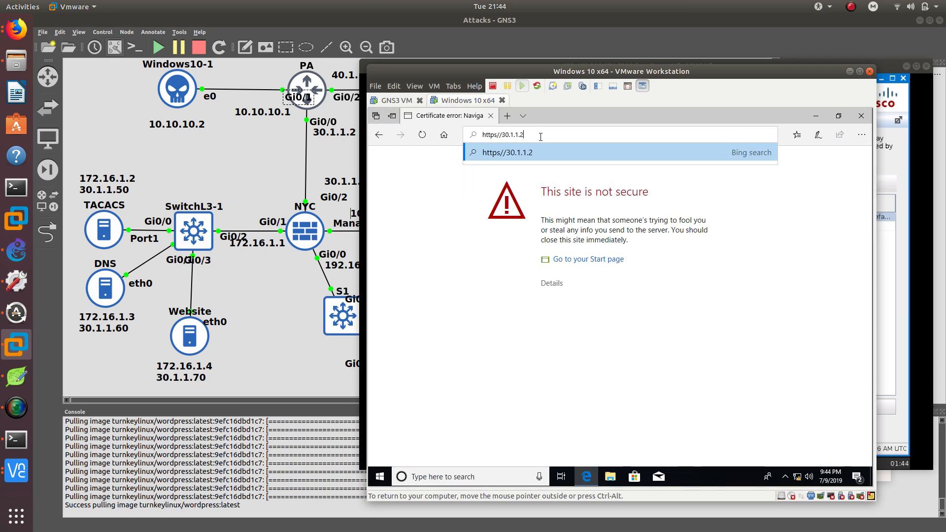
key(Left)
key(Left)
text(:)
key(Return)
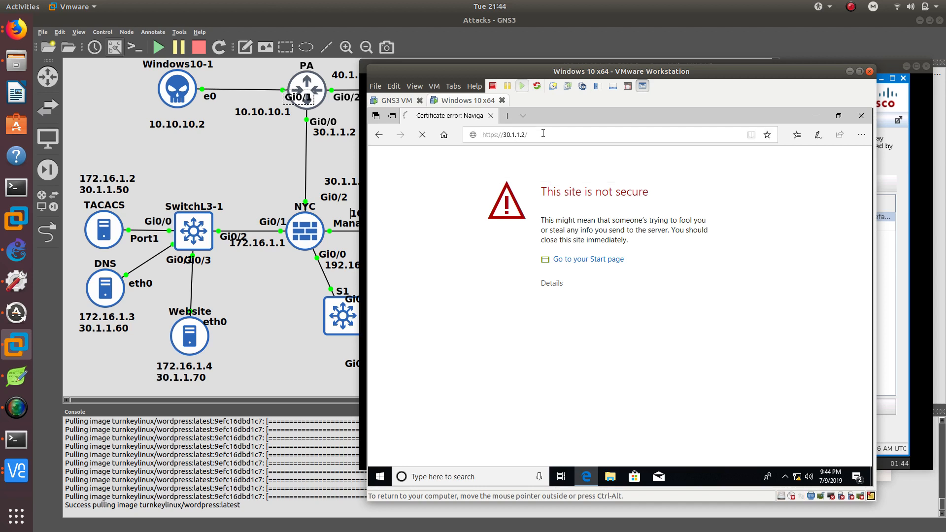
click(544, 134)
click(543, 133)
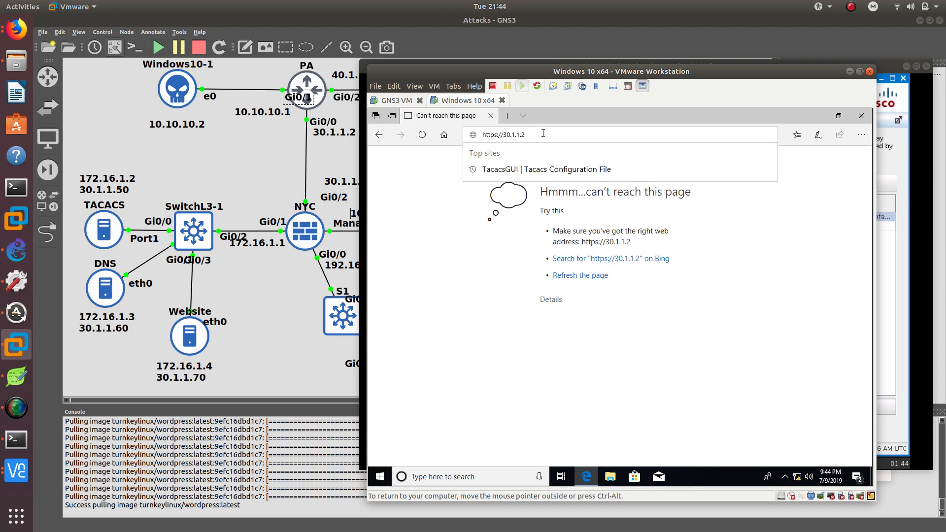
key(BackSpace)
text(1)
key(Return)
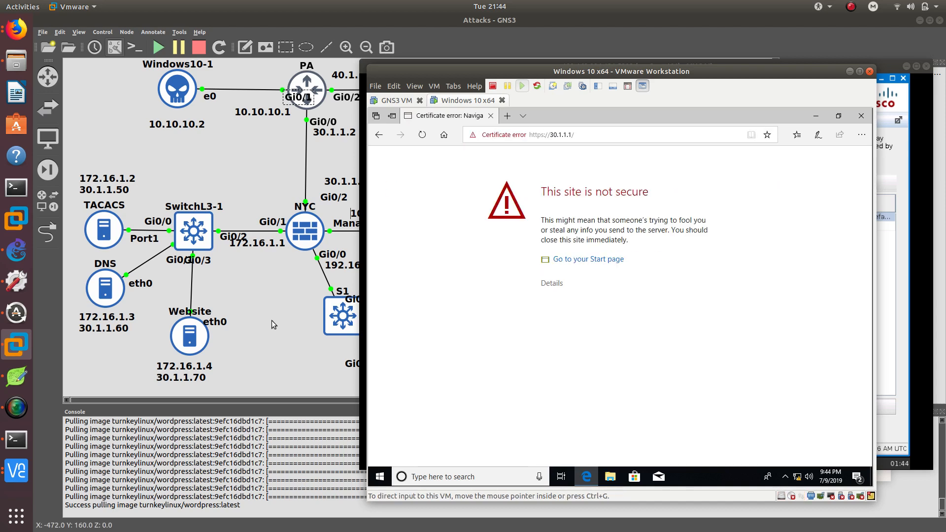
click(553, 284)
click(557, 378)
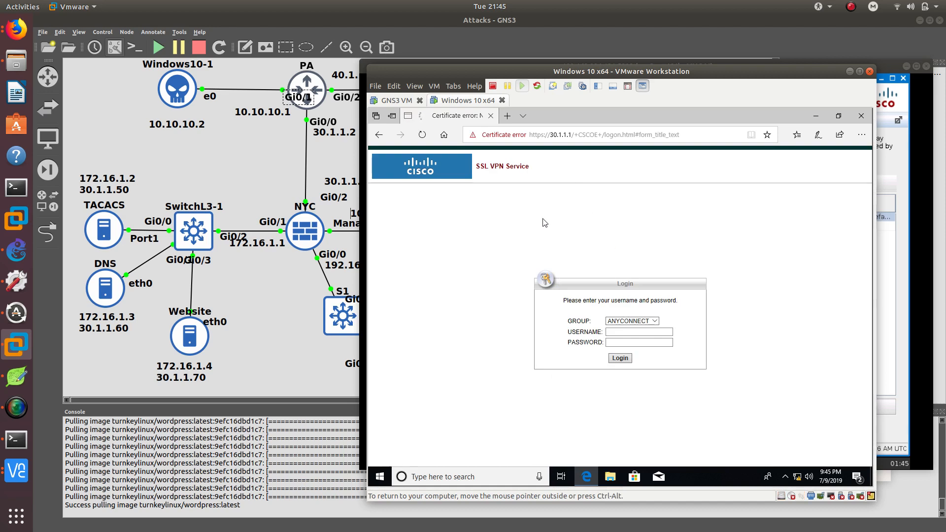
Log in to the SSL VPN portal as the local user in the ANYCONNECT group to start the AnyConnect web launch.
key(Return)
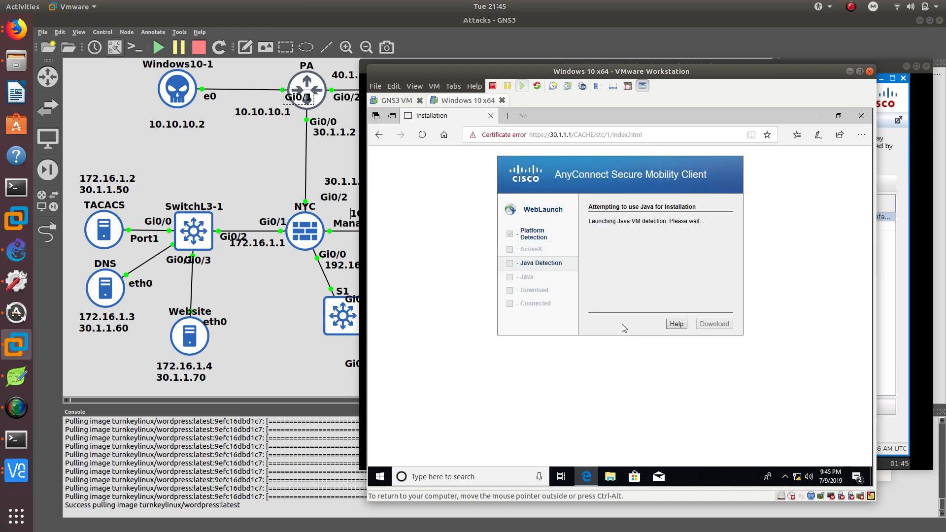
drag(554, 74, 574, 74)
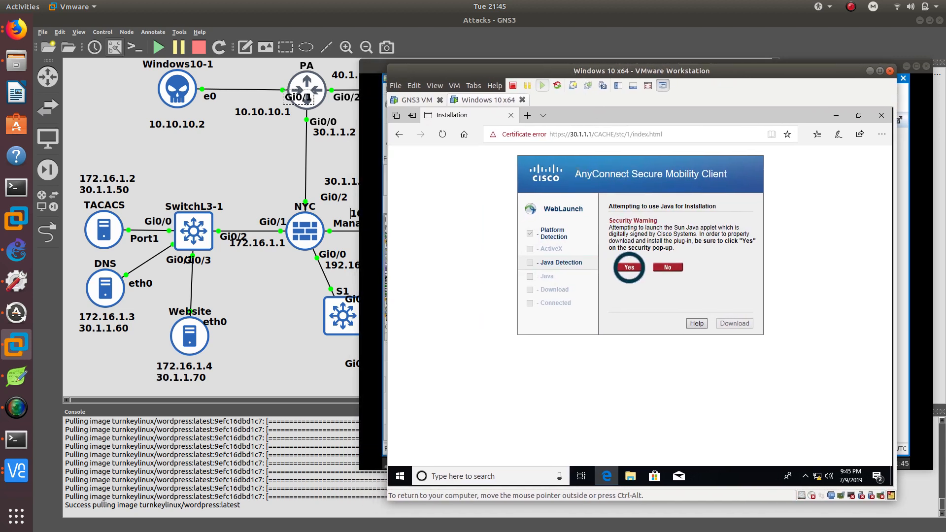
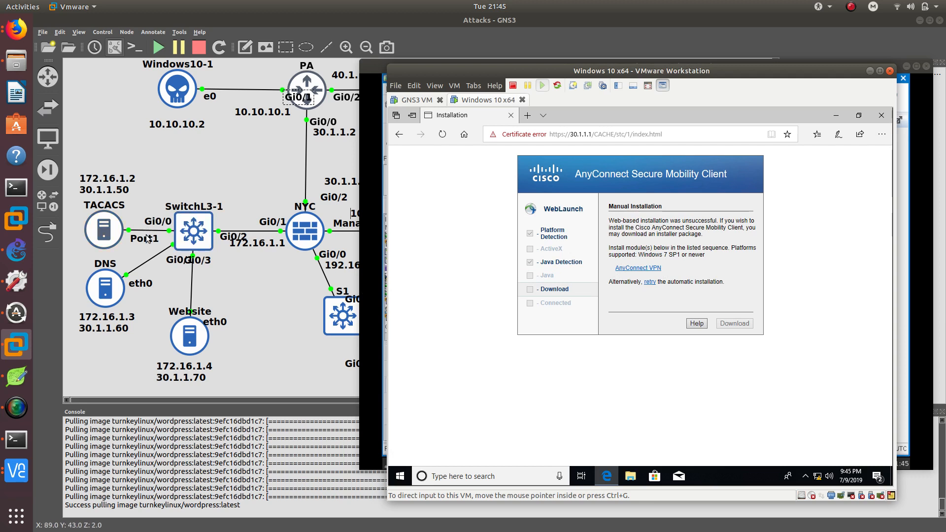
Download the AnyConnect VPN installer from the manual installation page and save it to the Desktop.
click(639, 268)
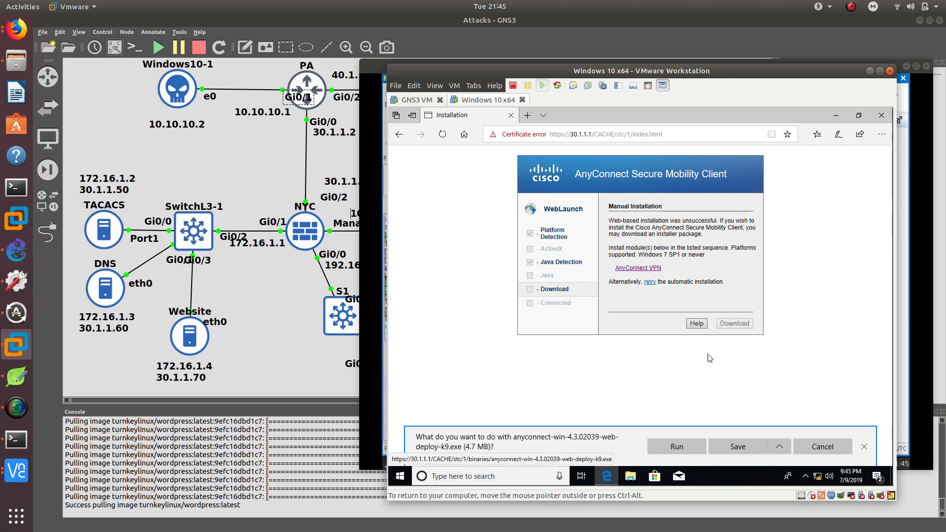
click(778, 446)
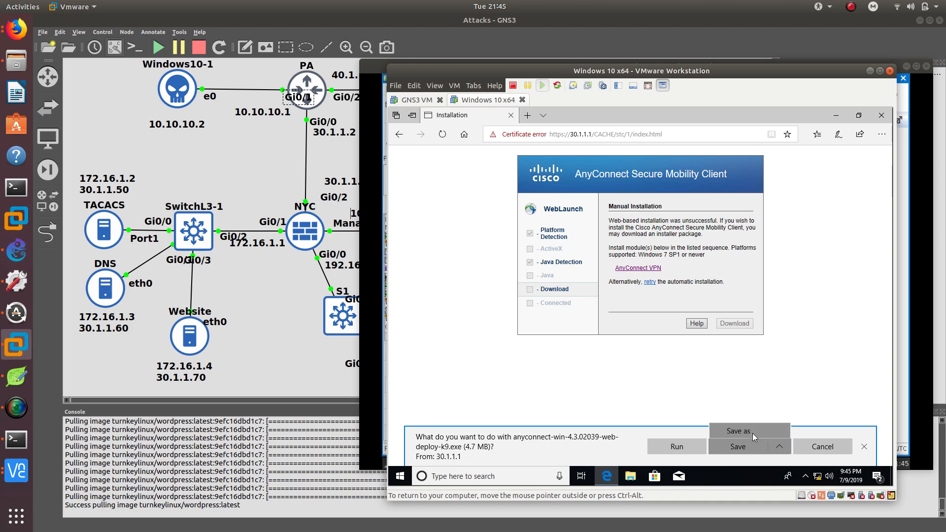
click(752, 433)
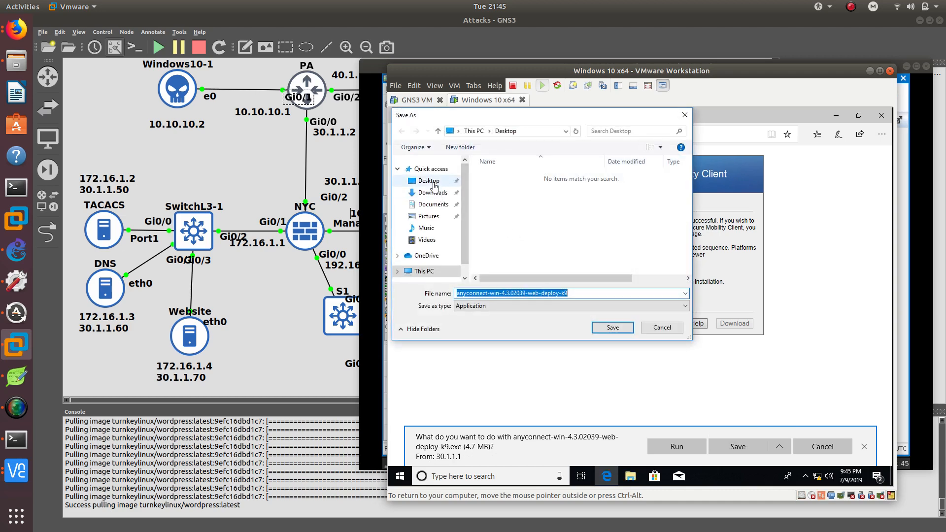
click(613, 328)
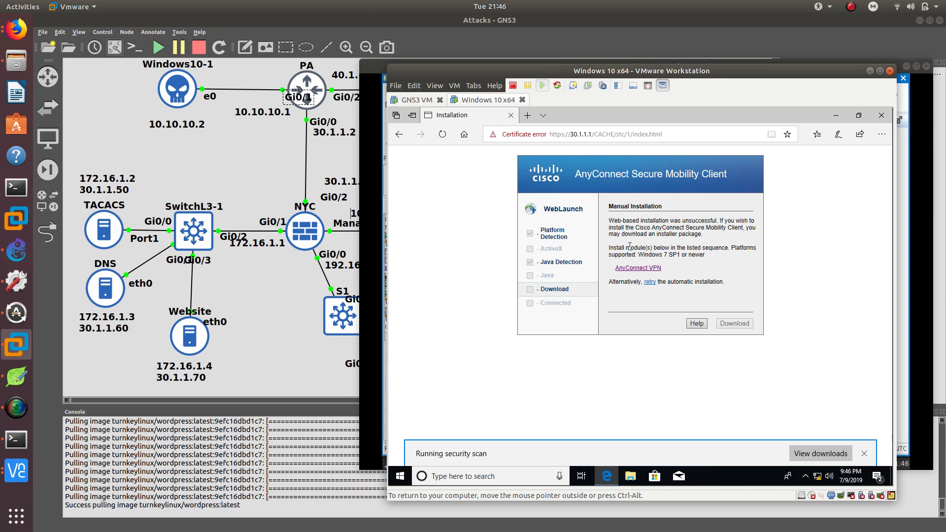
click(870, 71)
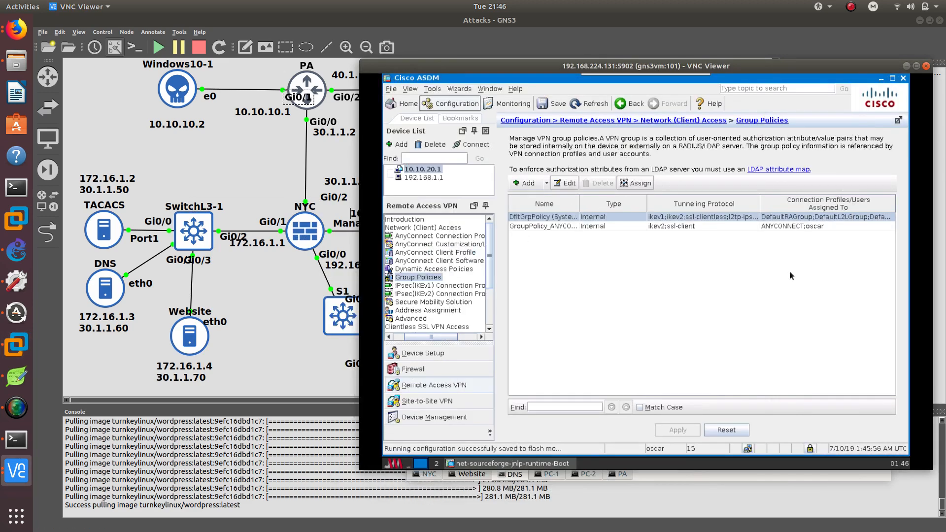
click(907, 67)
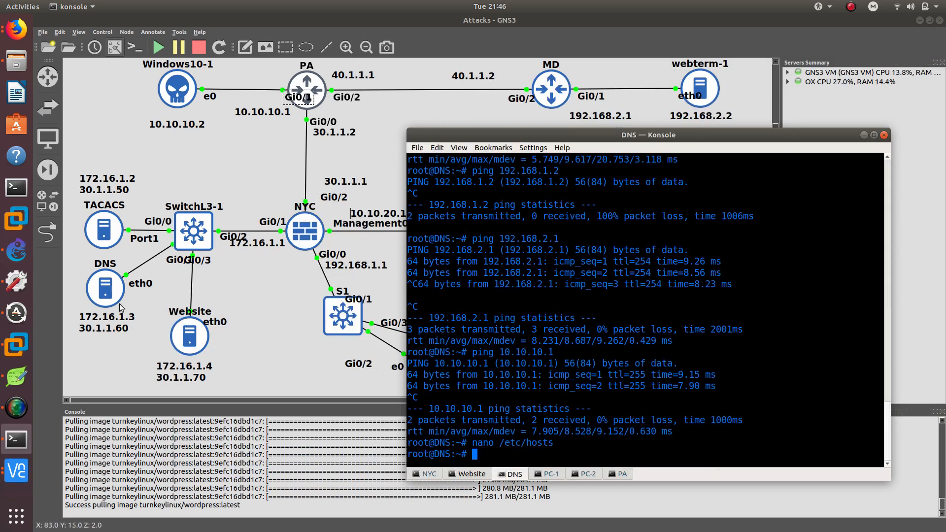
click(16, 345)
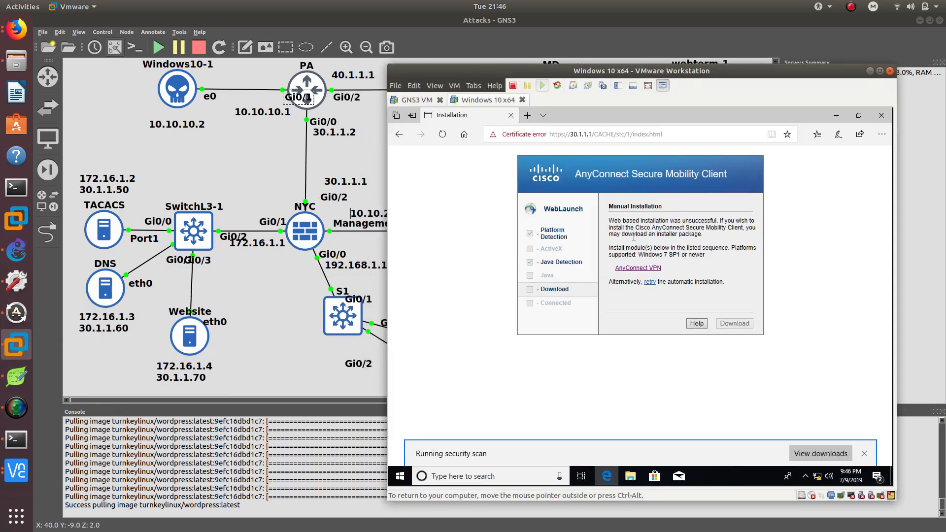
Minimize the browser and launch the downloaded AnyConnect installer from the desktop, allowing it to run past SmartScreen.
click(838, 115)
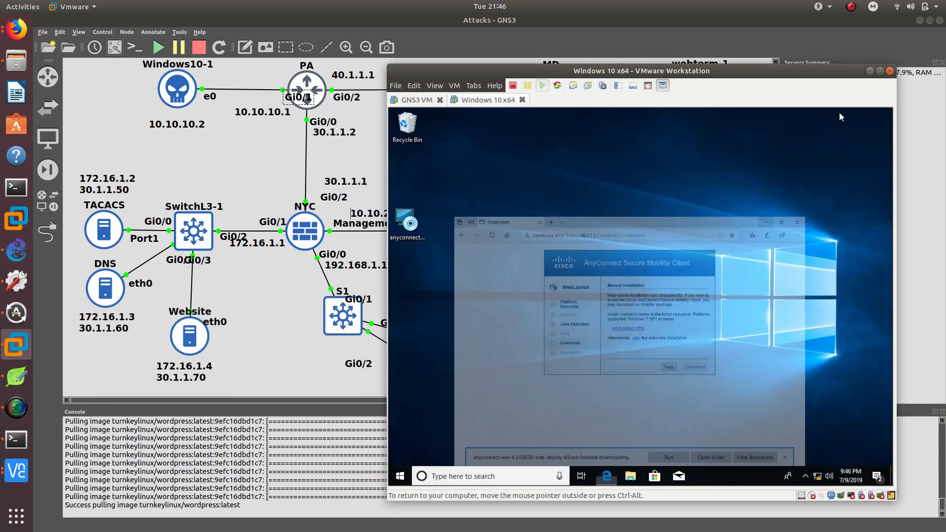
double_click(408, 222)
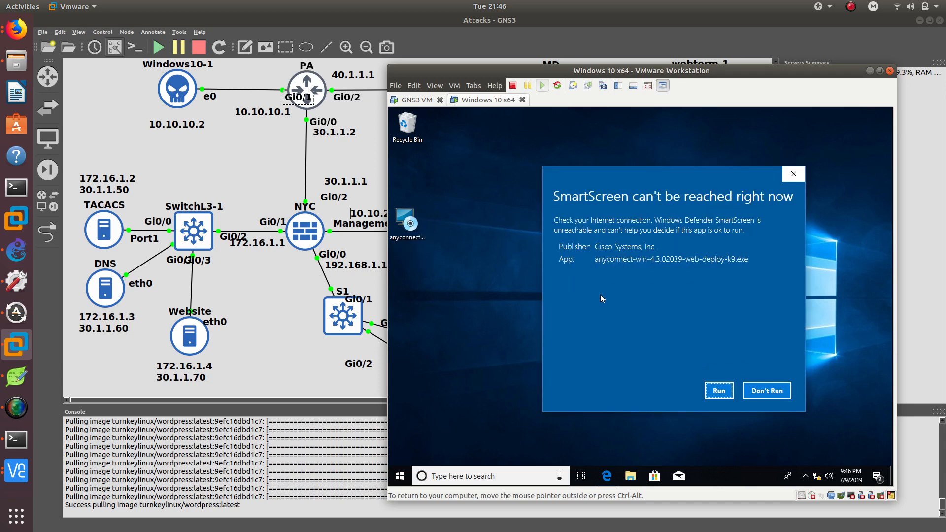
click(719, 392)
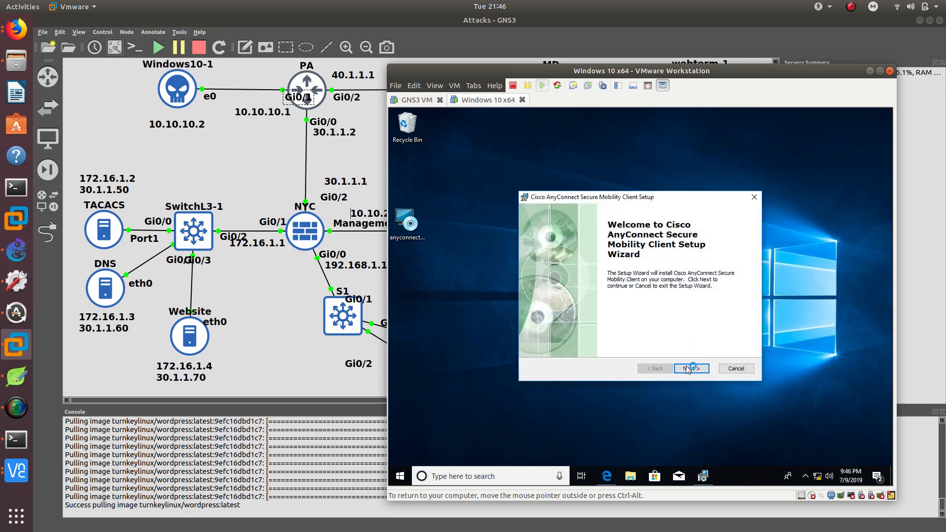
Complete the AnyConnect Secure Mobility Client setup wizard, accepting the licence and installing with typical settings.
click(691, 368)
click(622, 331)
click(691, 369)
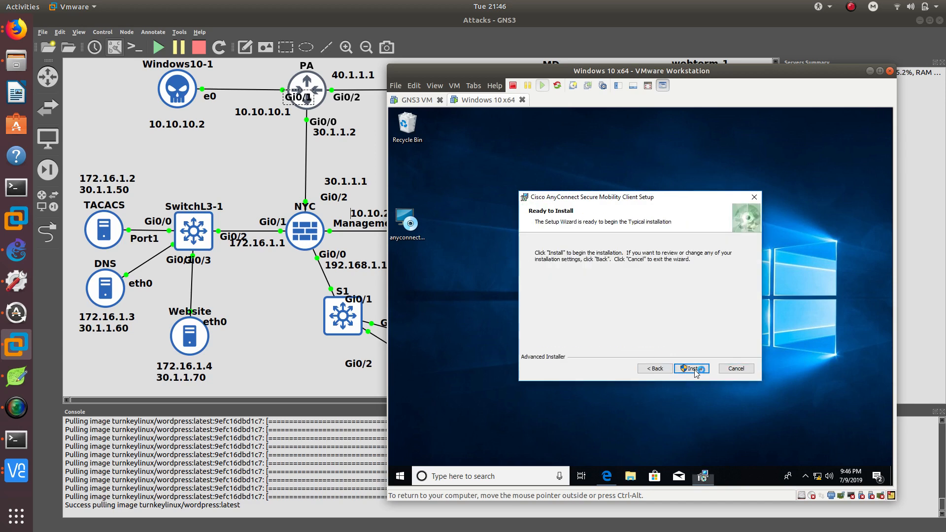
click(693, 371)
click(626, 370)
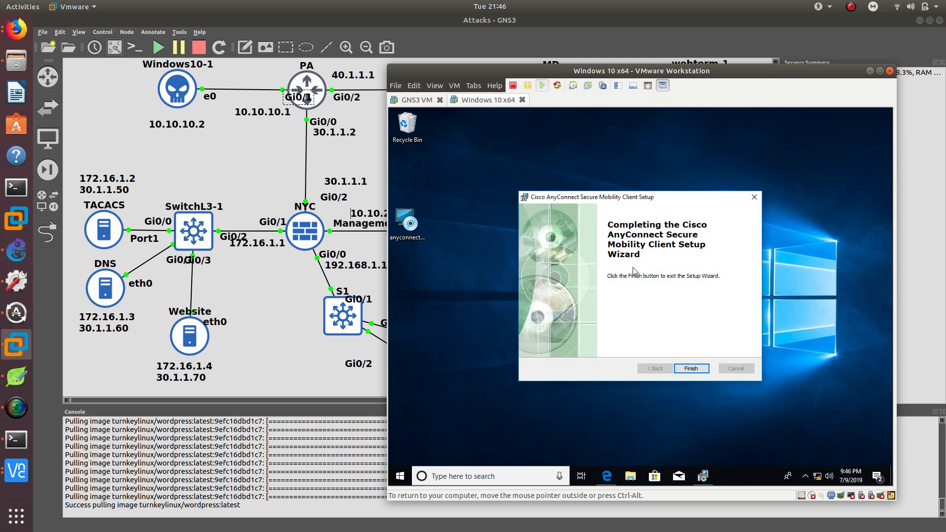
click(700, 371)
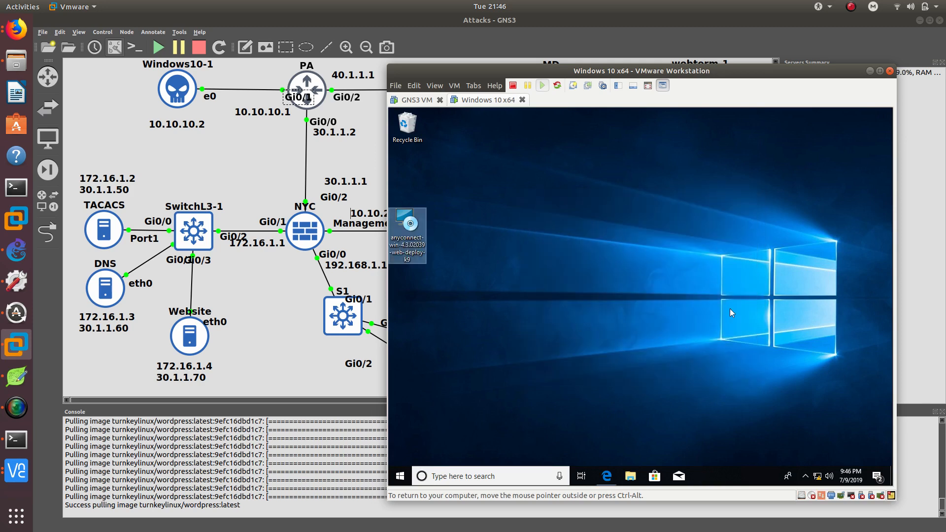
Open /etc/hosts in nano on the DNS host and start deleting the address on the ccdtt.com line.
drag(568, 69, 613, 52)
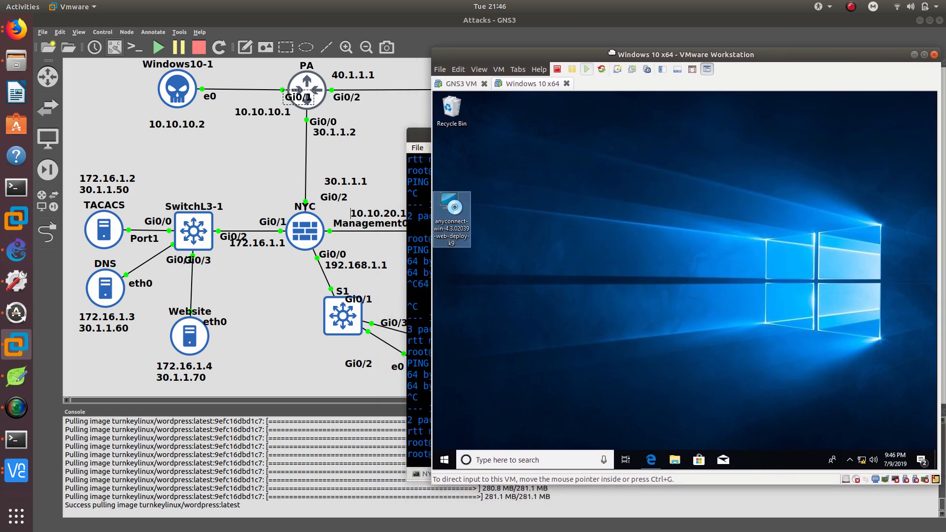
drag(421, 135, 81, 133)
key(Up)
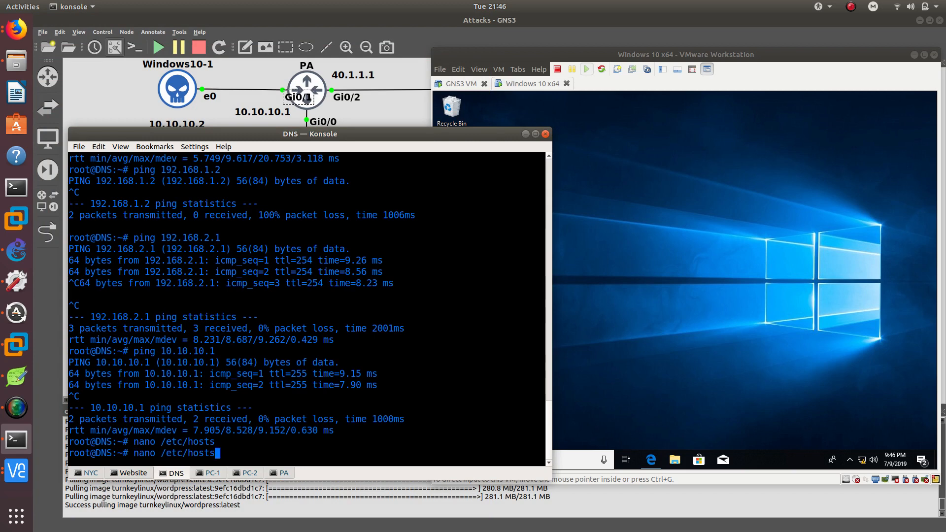
key(Return)
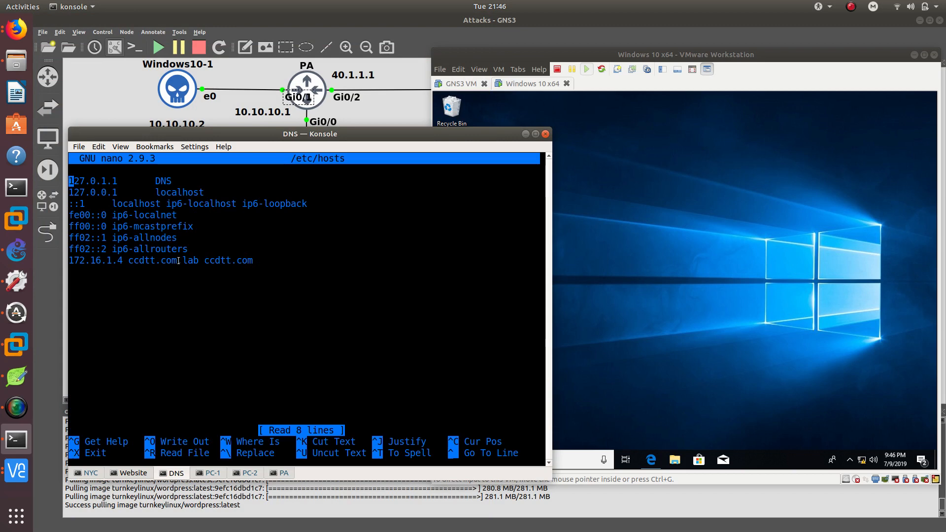
drag(213, 134, 362, 159)
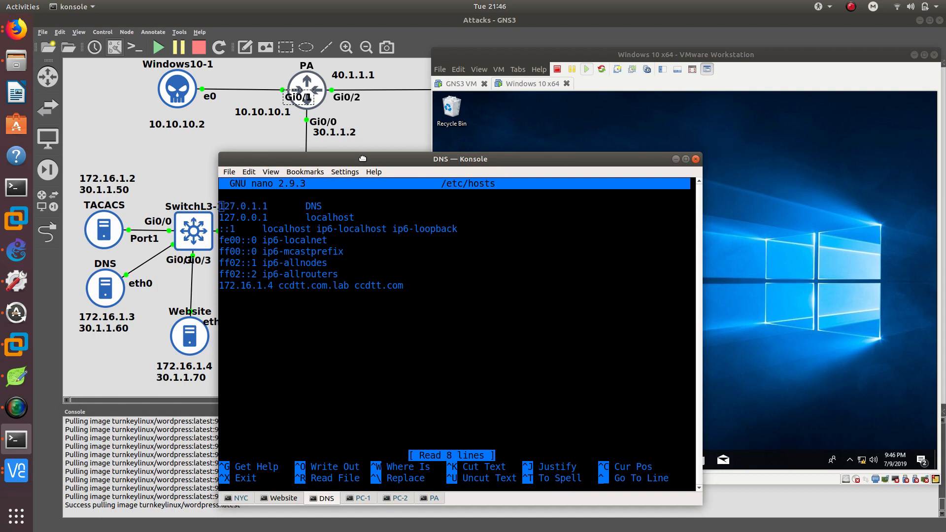
drag(363, 158, 386, 148)
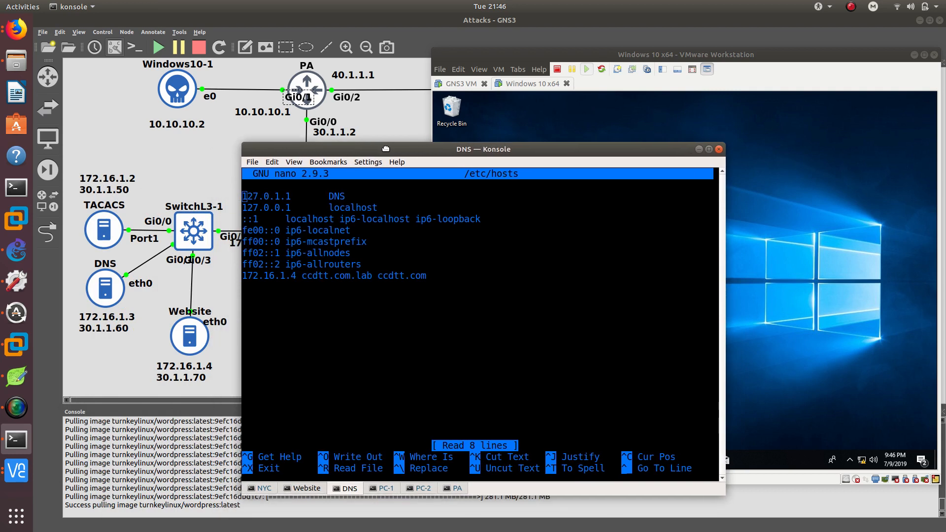
key(Down)
key(Down)
key(Down)
key(Down)
key(Down)
key(Down)
key(Down)
key(Right)
key(Right)
key(Right)
key(Right)
key(Right)
key(Right)
key(Right)
key(Right)
key(Right)
key(Right)
key(BackSpace)
key(BackSpace)
key(BackSpace)
key(BackSpace)
key(BackSpace)
key(BackSpace)
key(BackSpace)
key(BackSpace)
key(BackSpace)
key(BackSpace)
key(BackSpace)
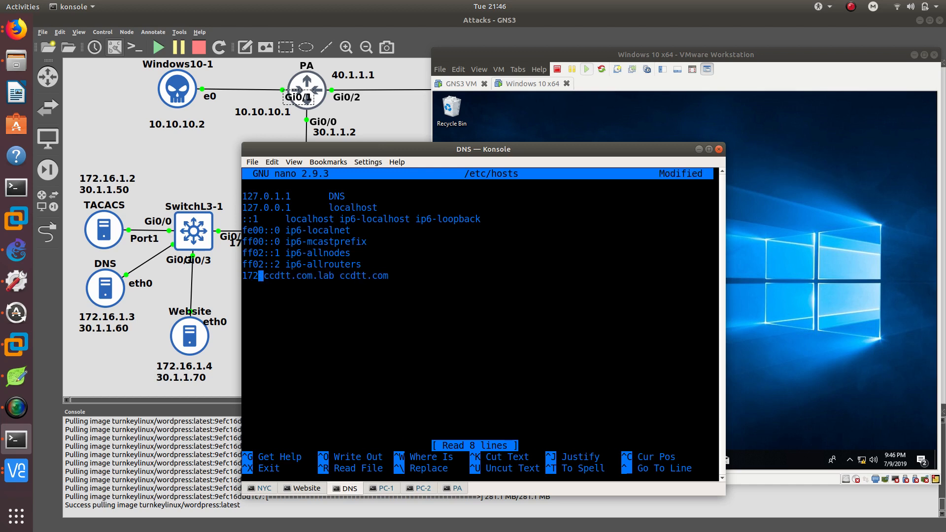
Suspend nano, try reopening /etc/hosts, decline the edit-lock prompt and exit the blank buffer.
key(ctrl+z)
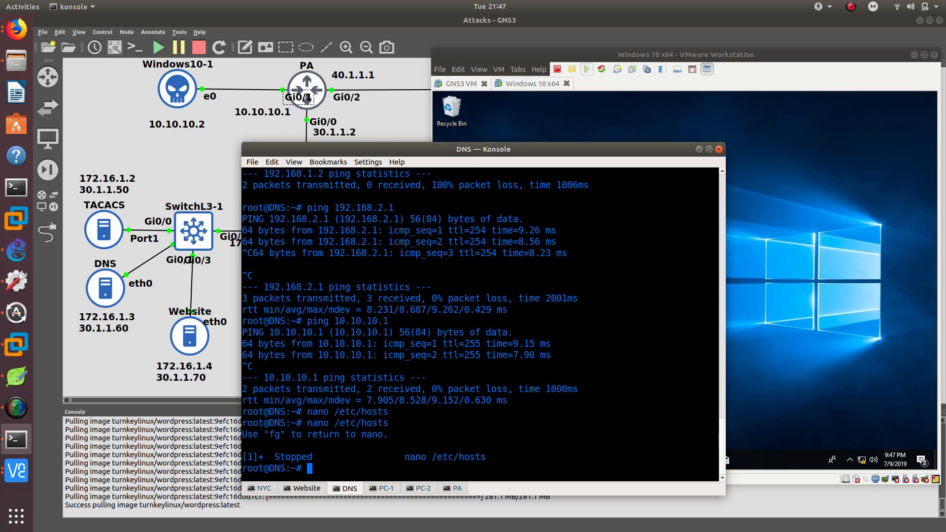
key(Up)
key(Return)
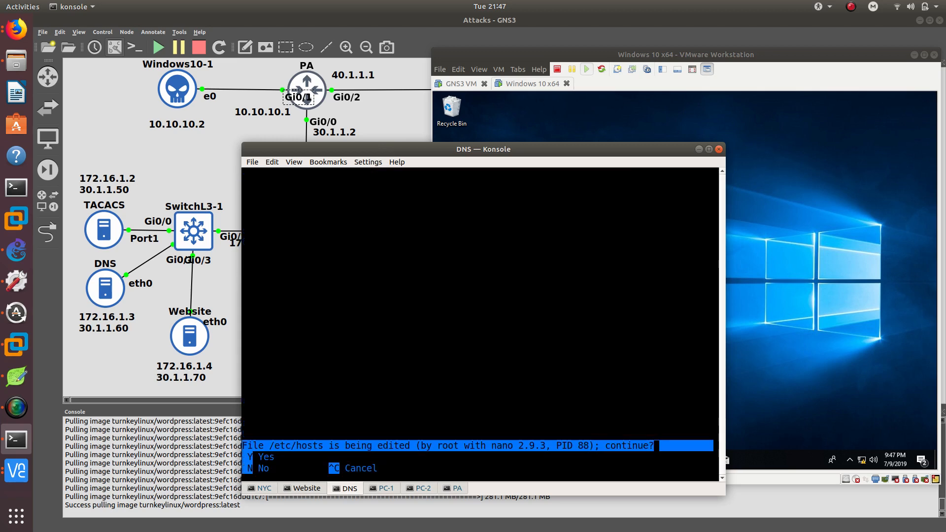
key(n)
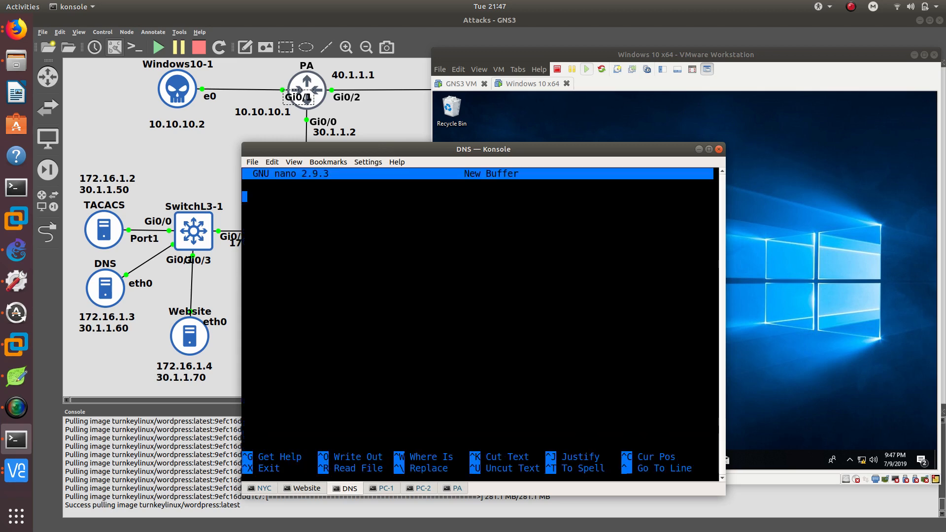
key(ctrl+x)
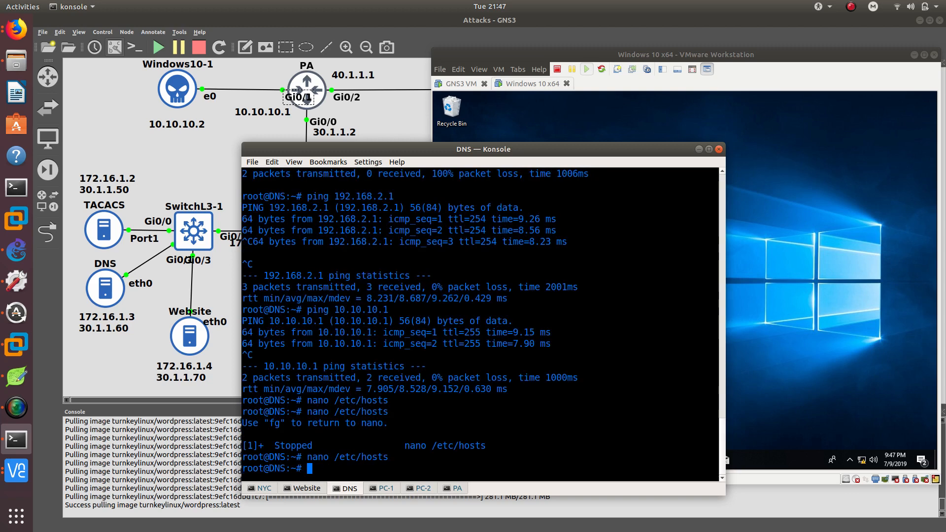
Reopen /etc/hosts on the DNS host, choosing to continue despite the edit lock.
key(Up)
key(Return)
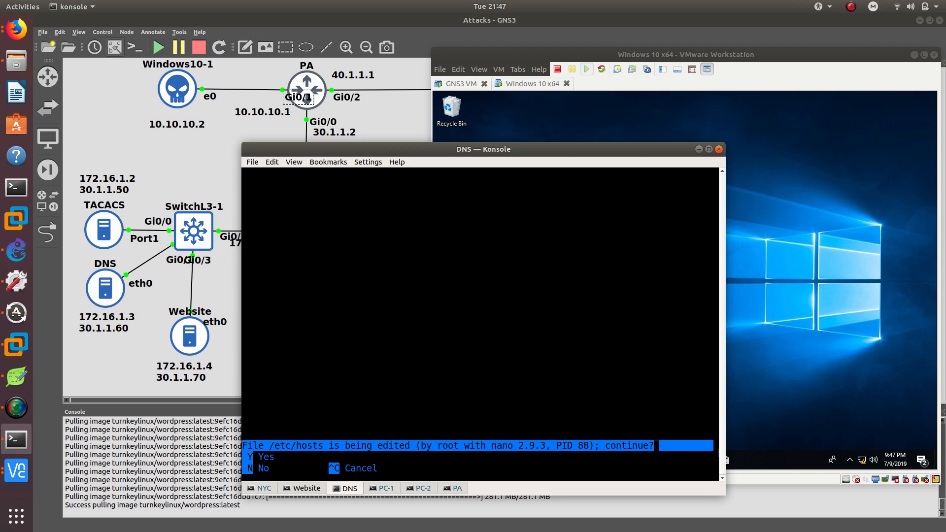
key(y)
Change the ccdtt.com entry's address to 30.1.1.70 and save /etc/hosts.
key(Down)
key(Down)
key(Down)
key(Down)
key(Down)
key(Down)
key(Down)
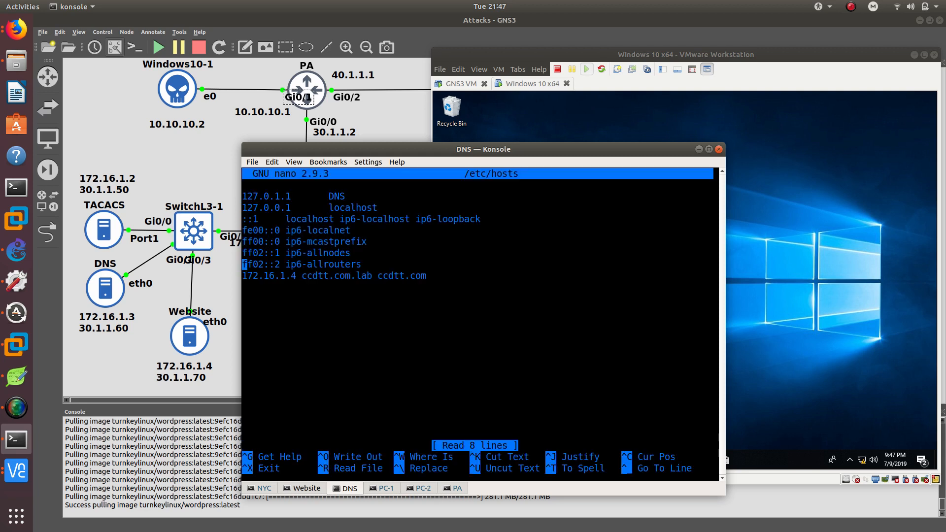
key(Right)
key(Right)
key(Right)
key(Right)
key(Right)
key(Right)
key(Right)
key(Right)
key(Right)
key(Right)
key(BackSpace)
key(BackSpace)
key(BackSpace)
key(BackSpace)
key(BackSpace)
key(BackSpace)
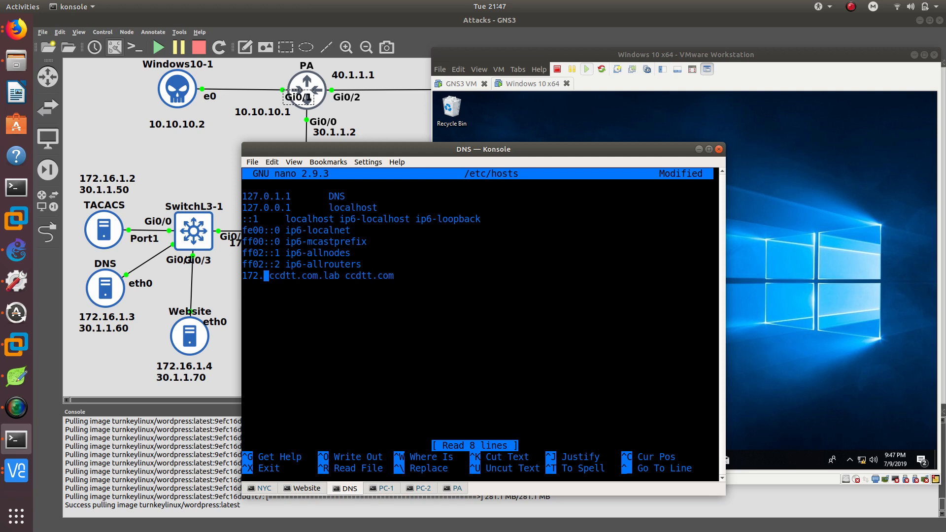
key(BackSpace)
key(BackSpace)
key(BackSpace)
key(BackSpace)
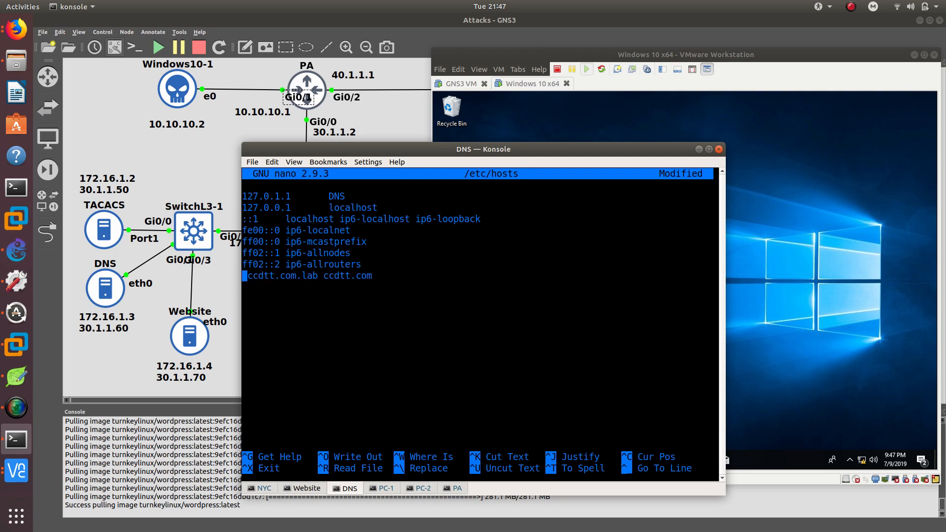
text(30.1.1.)
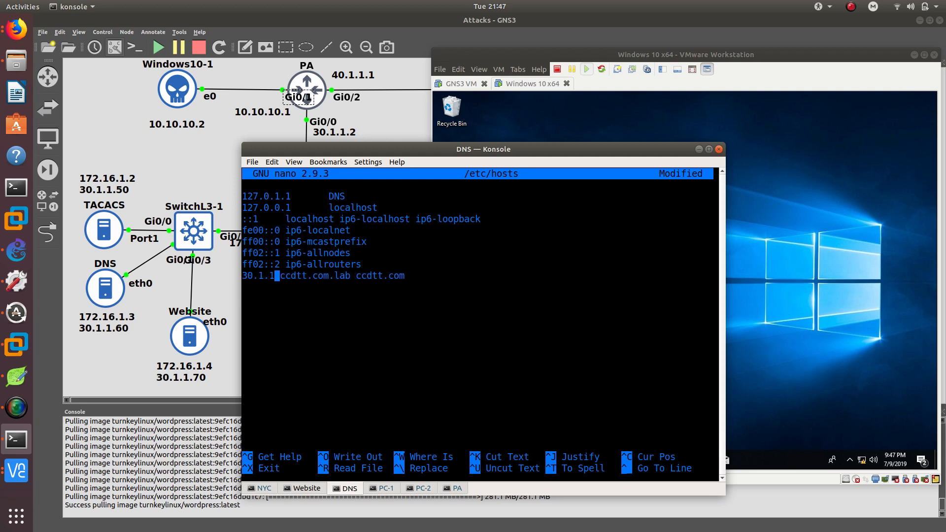
text(70)
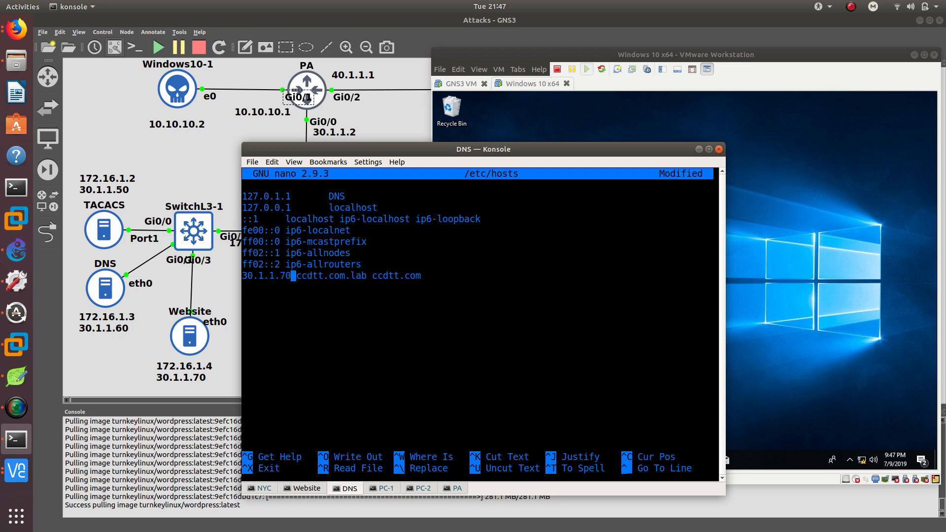
key(ctrl+x)
key(y)
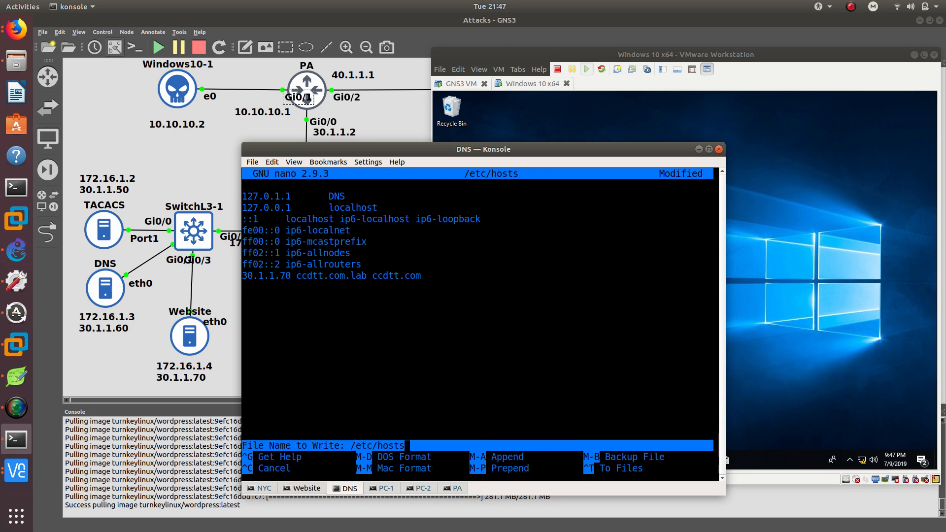
key(Return)
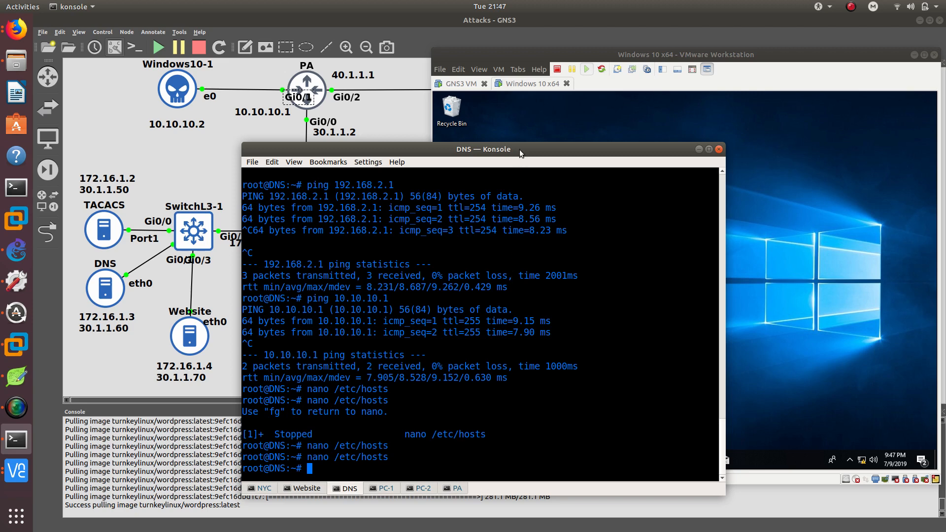
Arrange the terminal and virtual machine windows and launch the Cisco AnyConnect Secure Mobility Client on Windows 10.
drag(520, 149, 331, 111)
drag(649, 56, 605, 56)
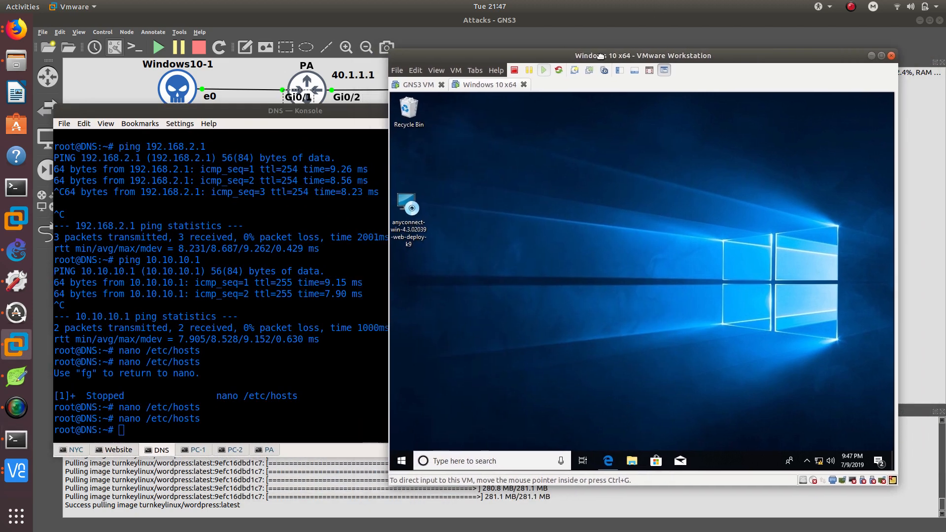
click(816, 464)
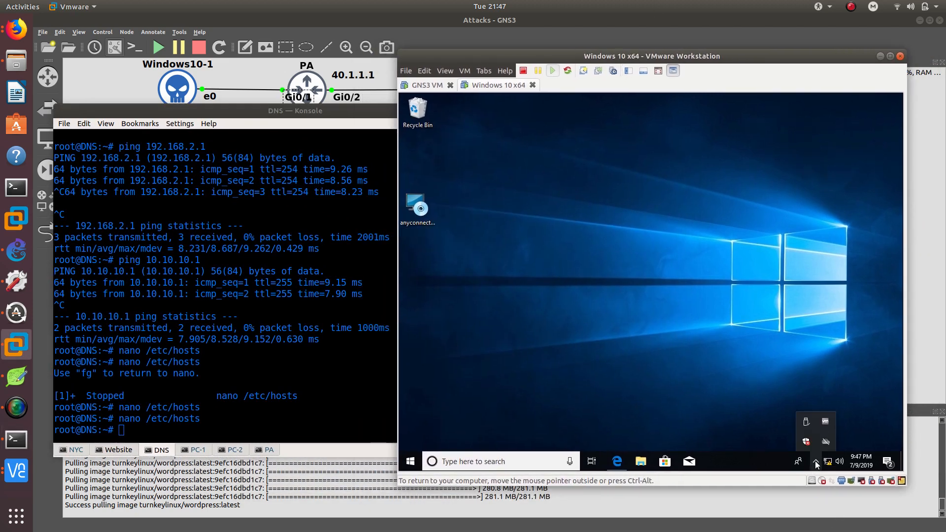
click(419, 462)
text(any)
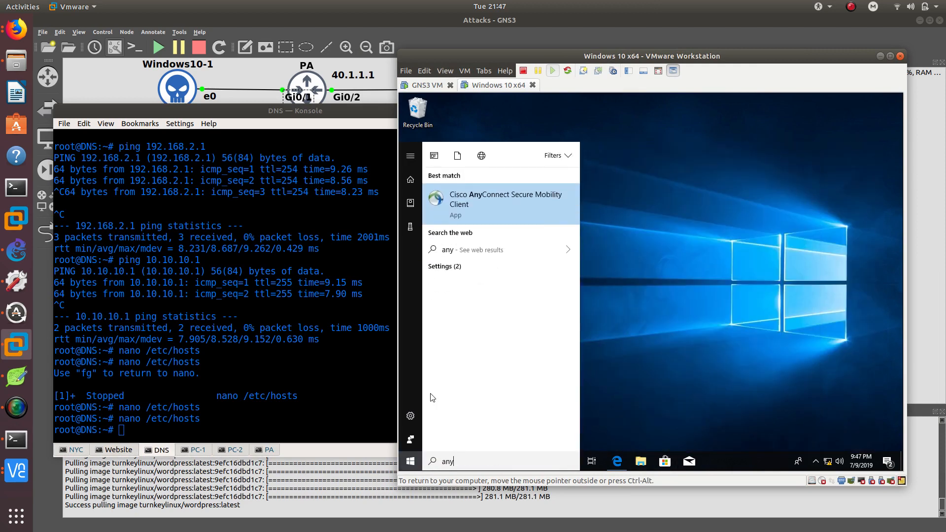
key(Return)
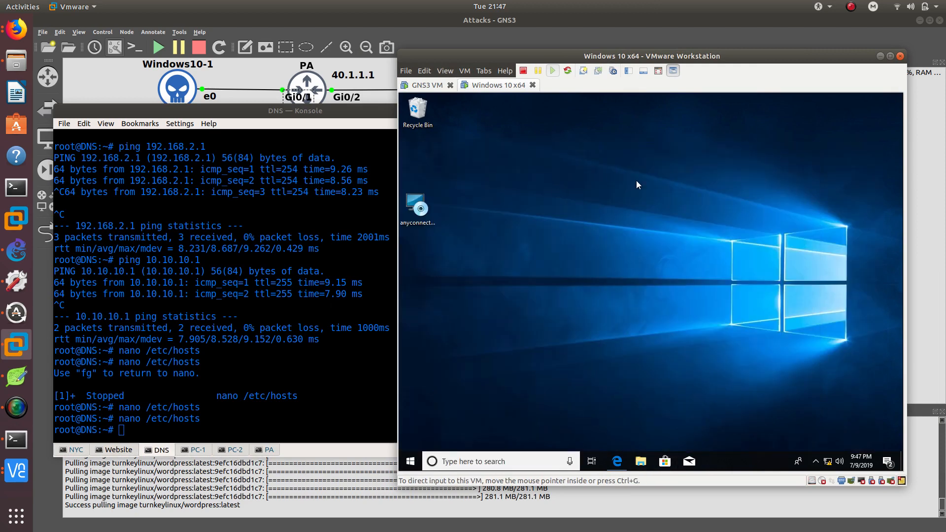
Enter 30.1.1.1 as the VPN server address in AnyConnect and start connecting.
key(Tab)
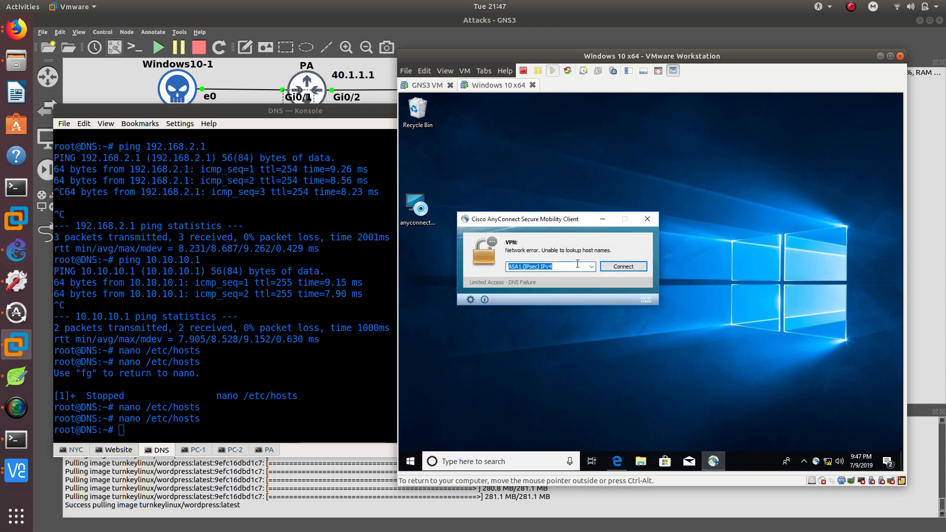
text(30.1.1.1)
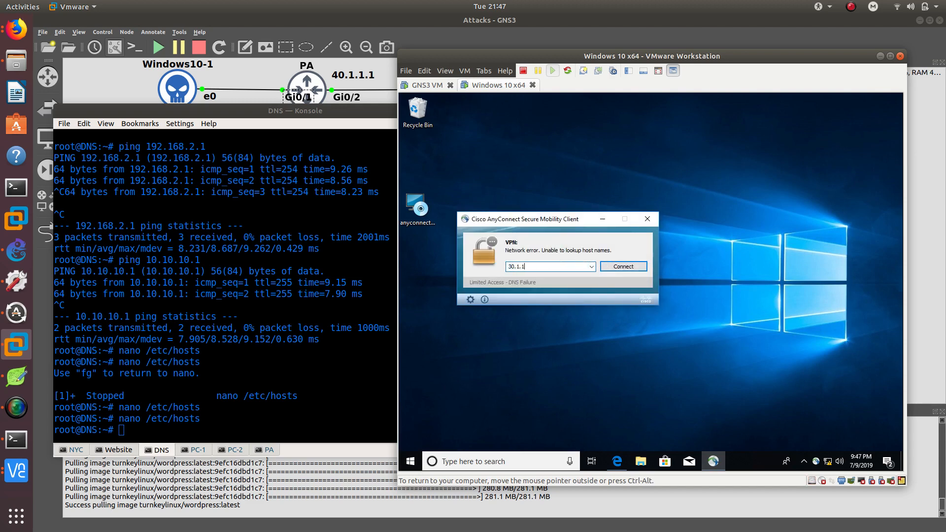
click(631, 272)
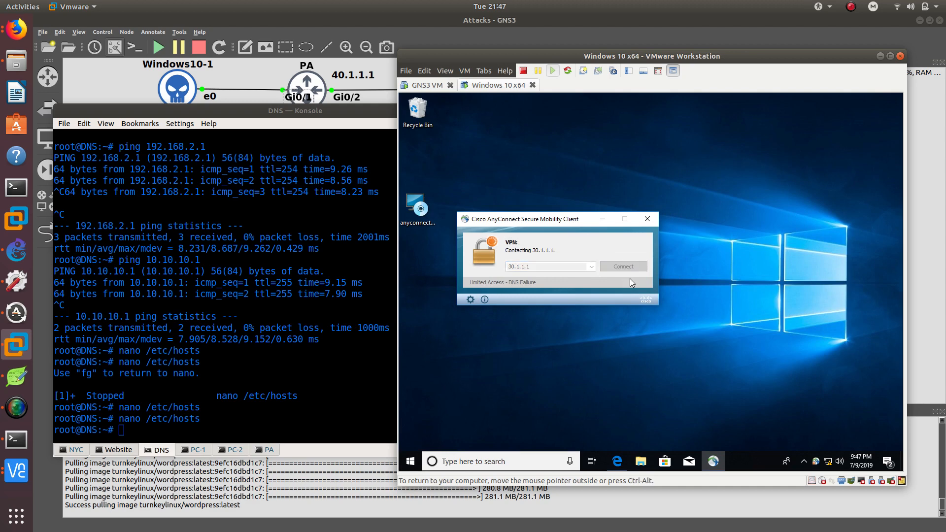
Open a Windows command prompt, ping ccdtt.com, and close the prompt.
drag(513, 58, 642, 67)
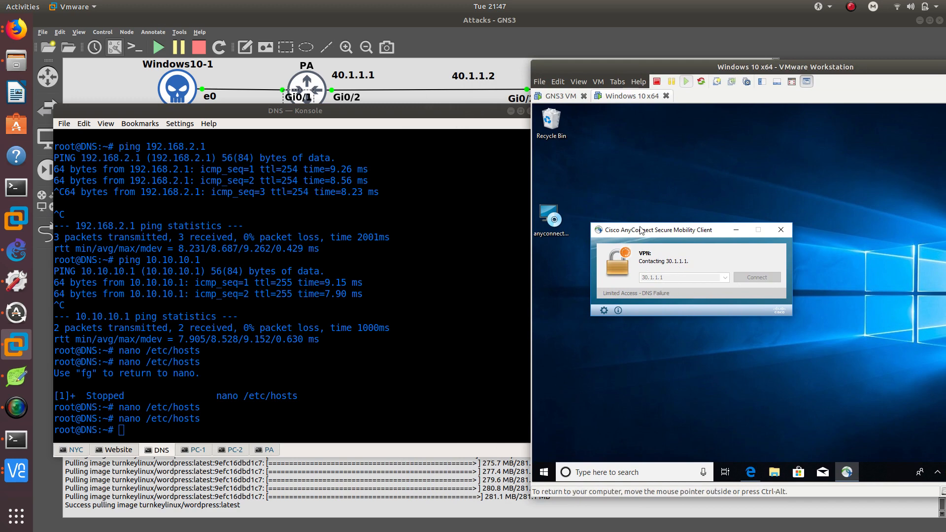
click(372, 336)
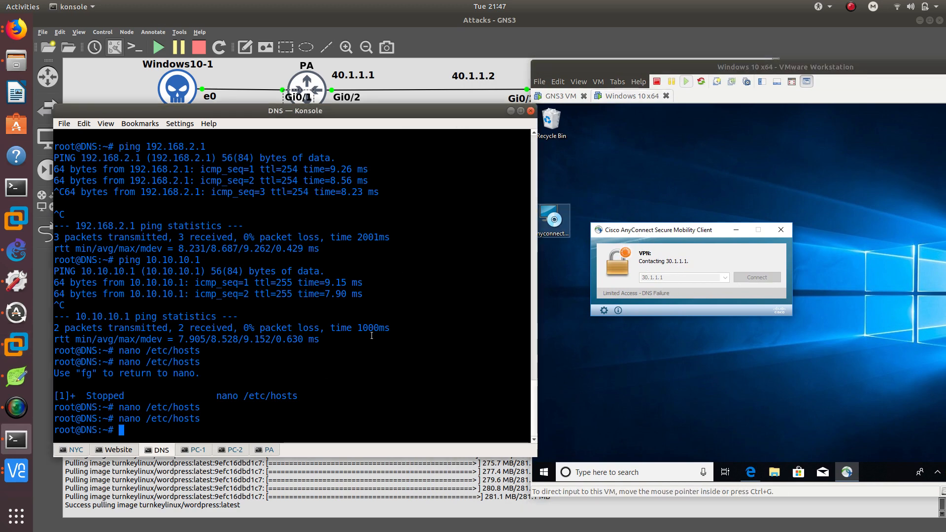
click(567, 416)
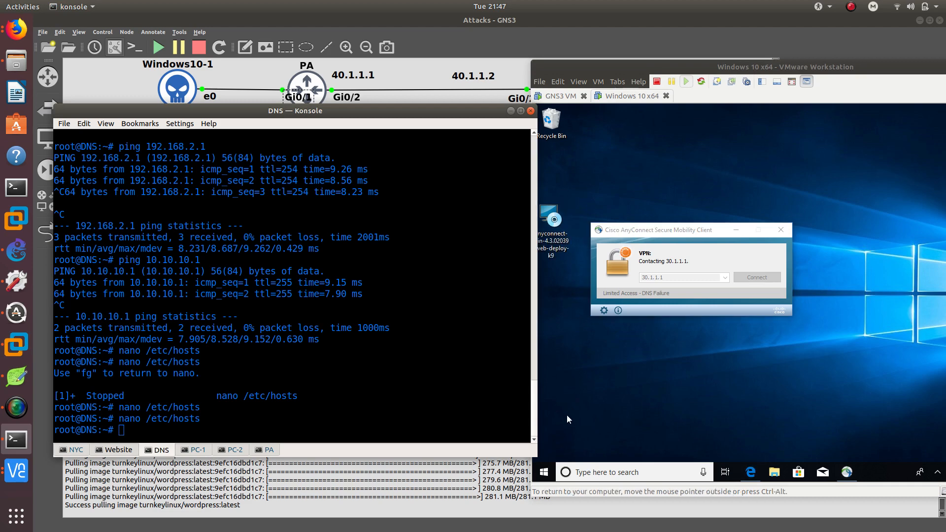
key(super)
text(cmd)
key(Return)
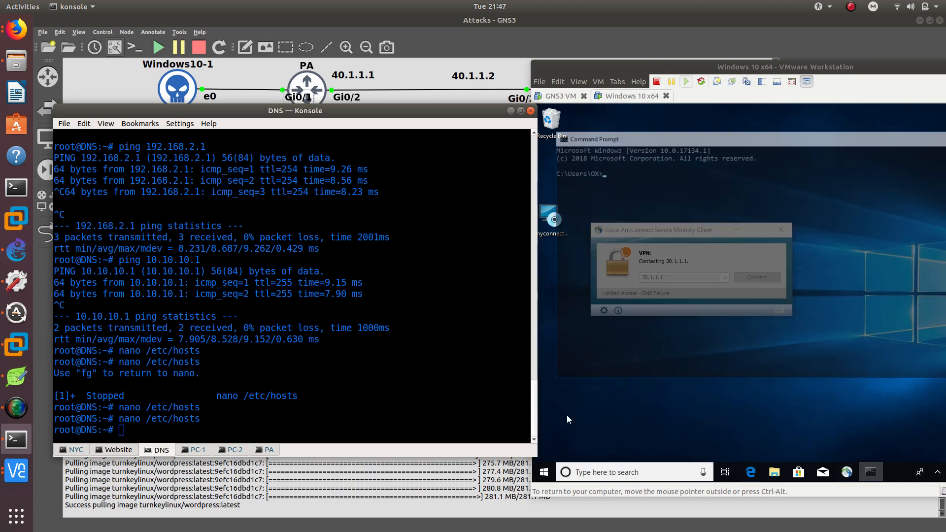
text(ping cc)
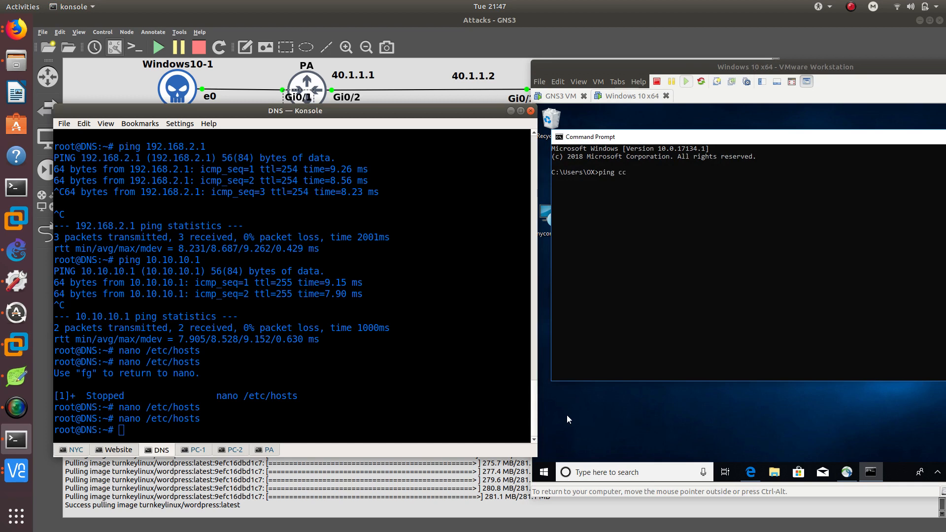
text(dtt.com)
key(Return)
drag(635, 67, 478, 71)
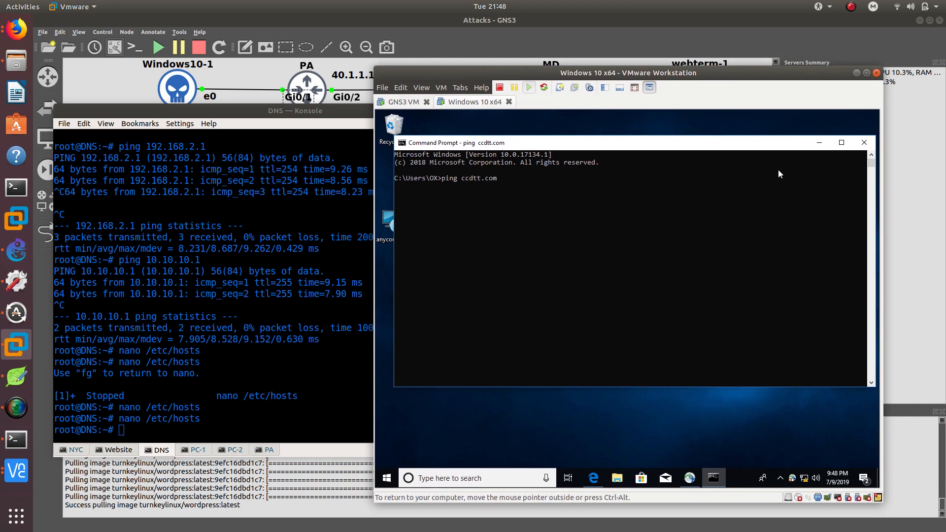
click(865, 144)
Accept the untrusted server certificate and log in to the ANYCONNECT group with the VPN username and password.
drag(500, 238, 545, 192)
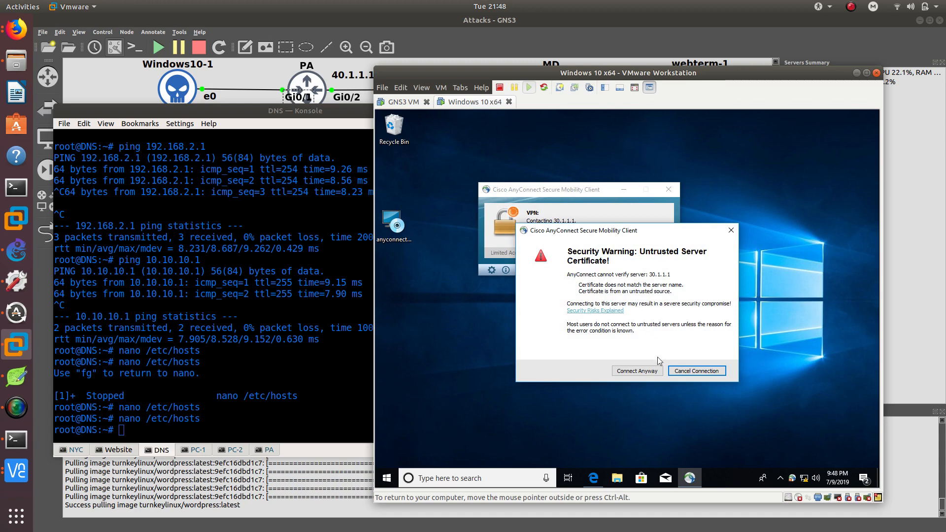
click(637, 370)
click(707, 264)
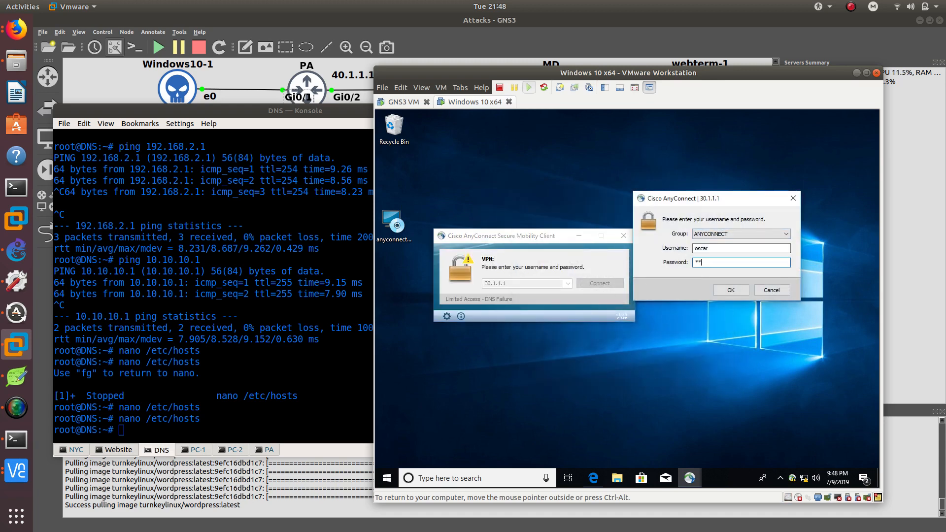
key(Return)
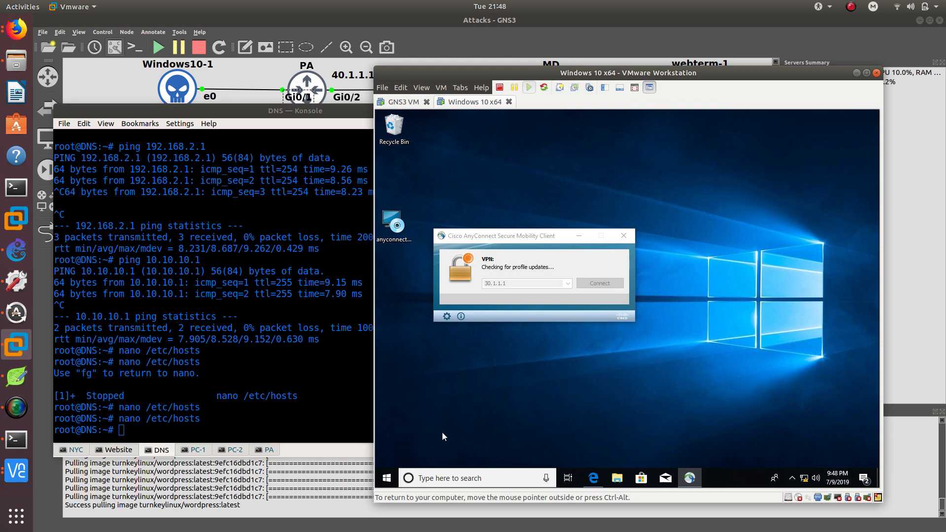
Accept the AnyConnect Downloader's untrusted certificate warning to continue establishing the VPN.
drag(542, 73, 634, 65)
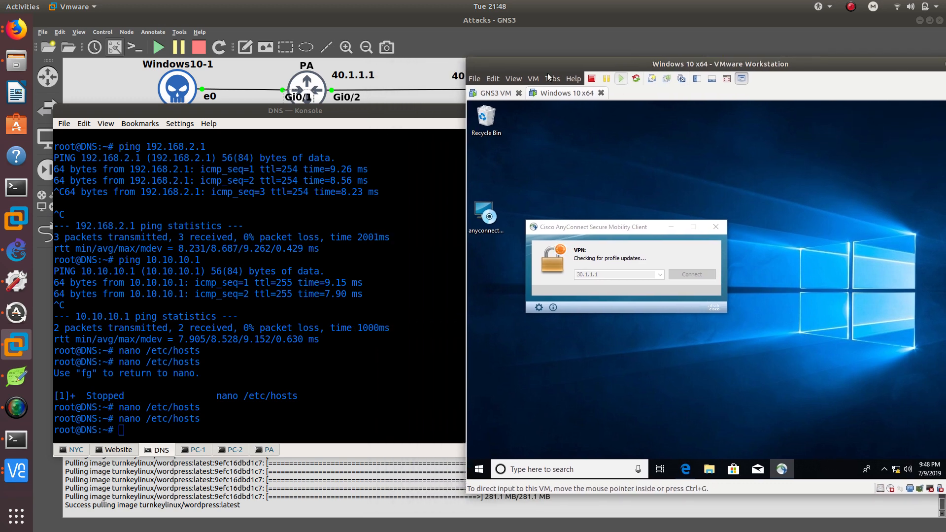
click(421, 111)
click(511, 111)
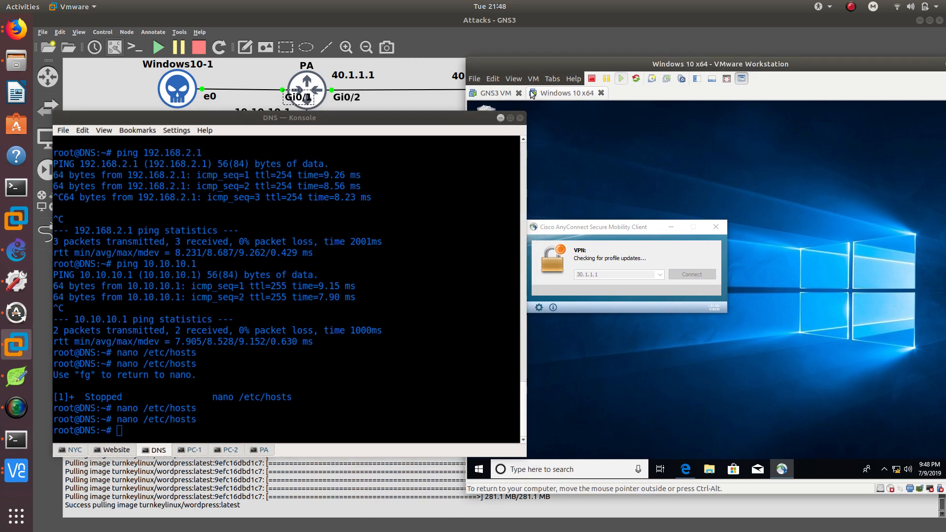
drag(544, 68, 481, 61)
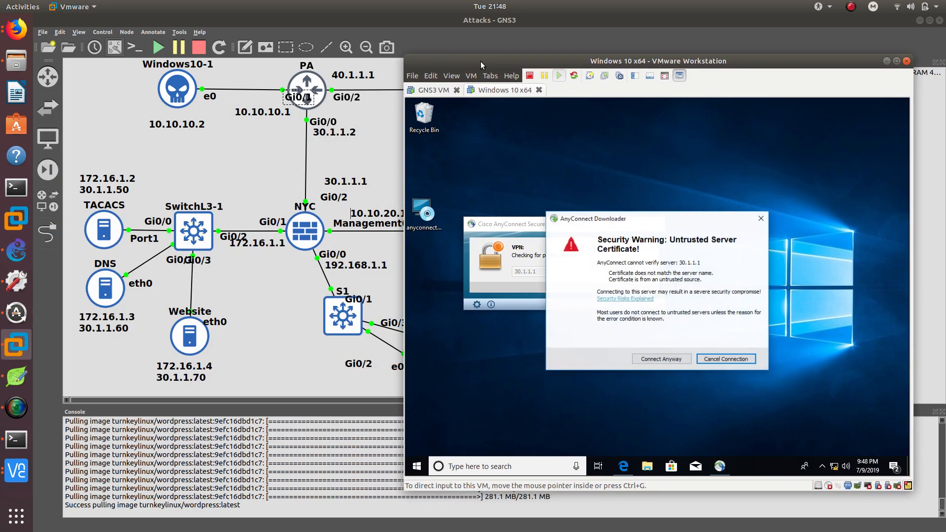
click(660, 361)
Open a Windows command prompt and run ipconfig to check the adapter addresses.
drag(529, 226, 595, 184)
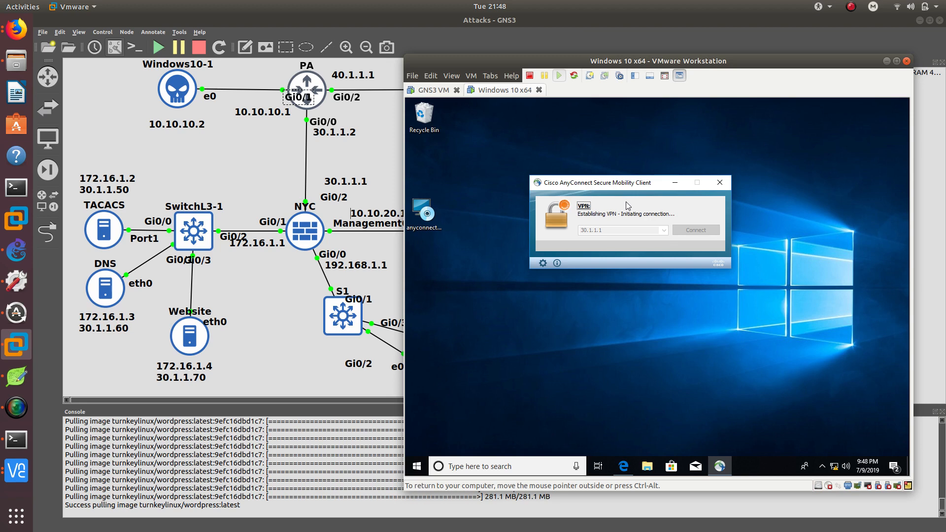
key(super)
text(cmd)
key(Return)
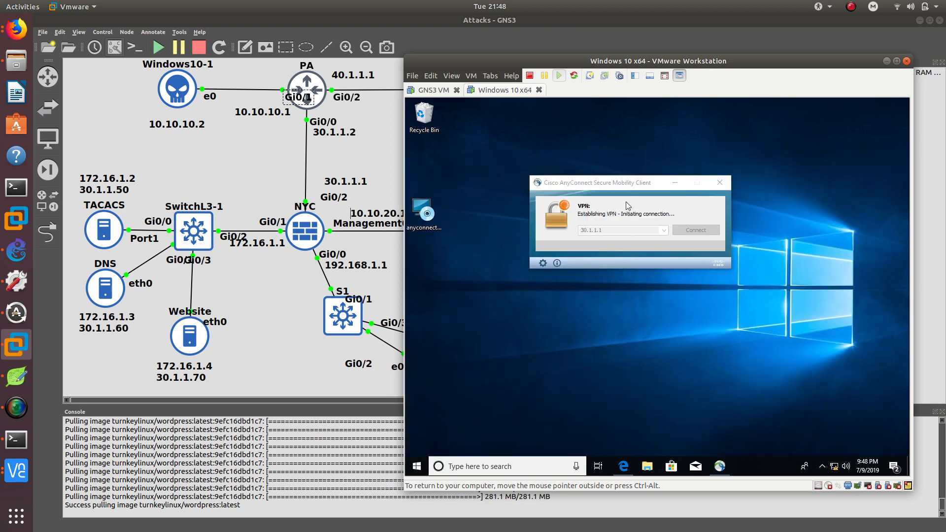
drag(630, 172, 833, 188)
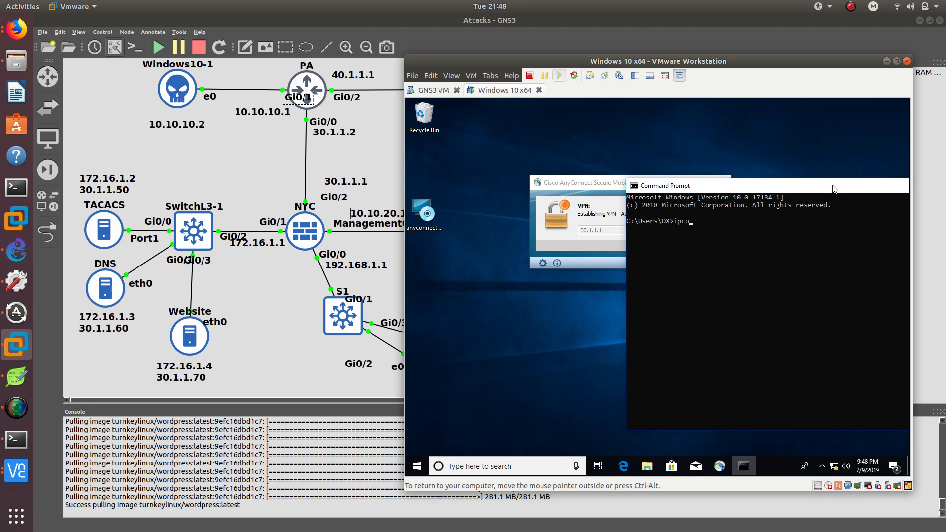
text(ipconfig)
key(Return)
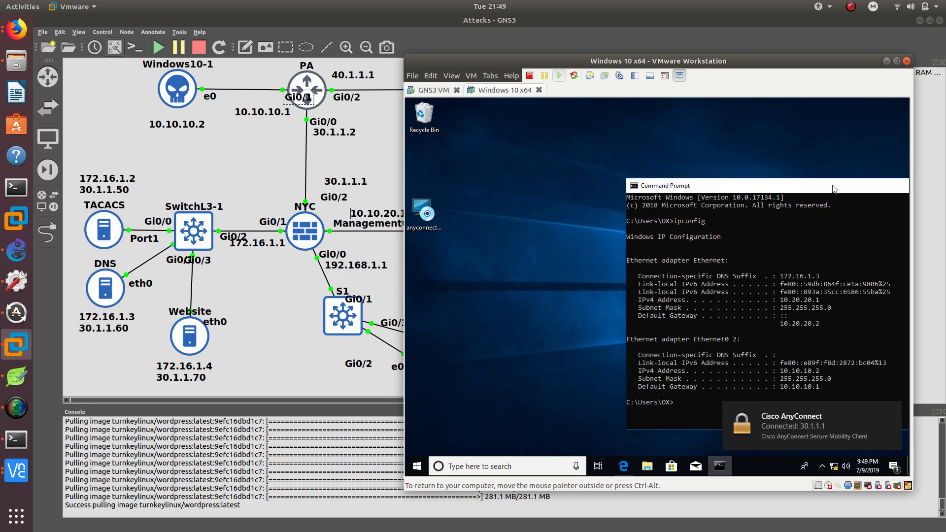
Rerun ipconfig, then run ipconfig /all and scroll through the adapter details.
drag(785, 191, 611, 139)
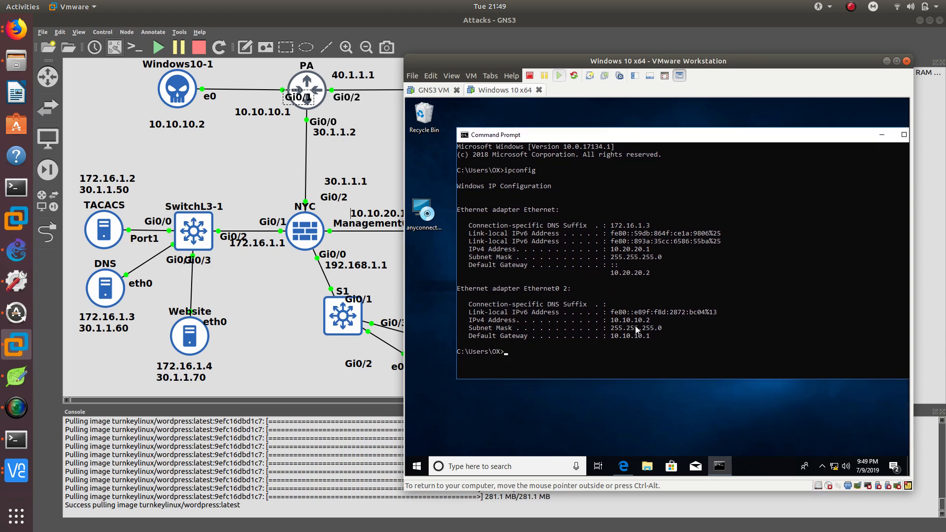
key(Up)
key(Return)
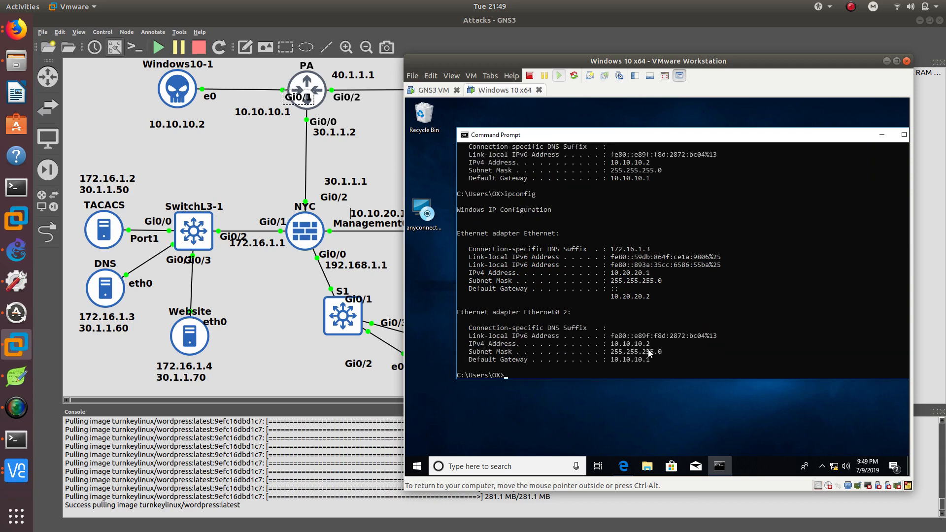
key(Up)
text(/all)
key(Return)
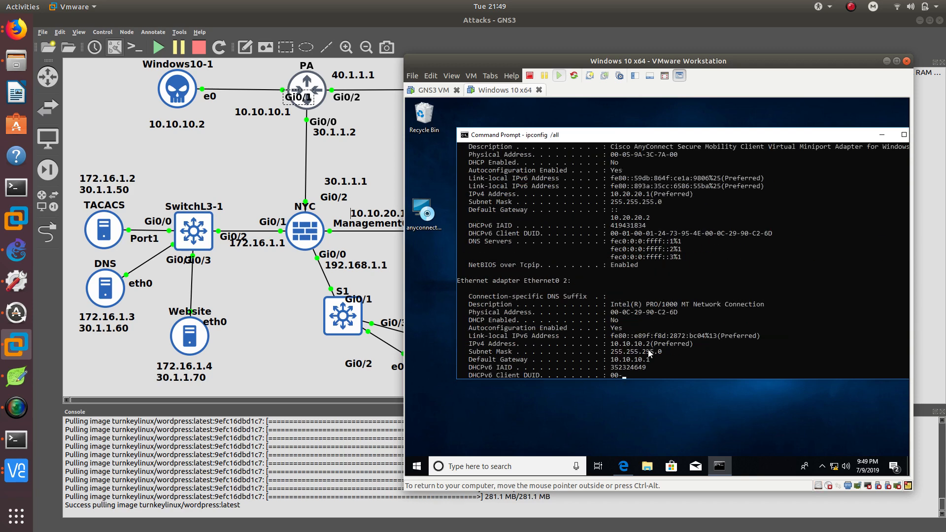
scroll(647, 308, up, 15)
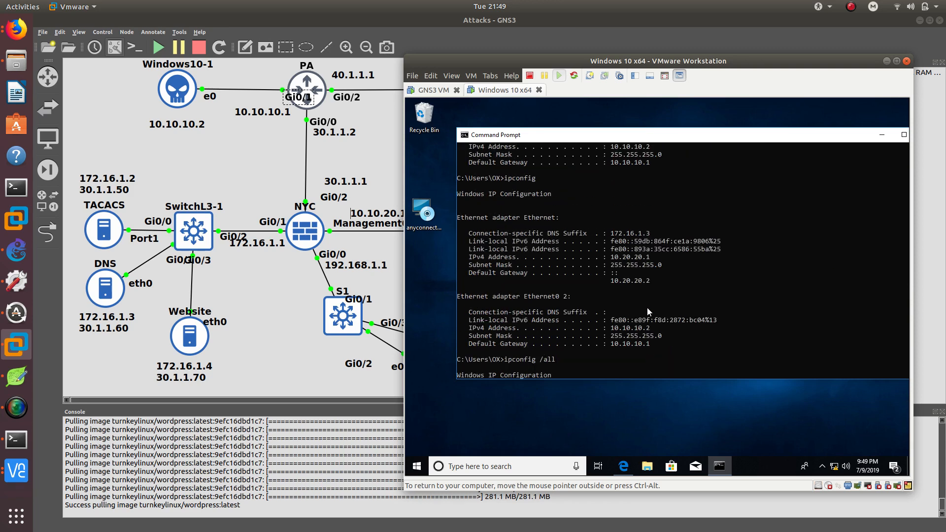
scroll(642, 303, up, 6)
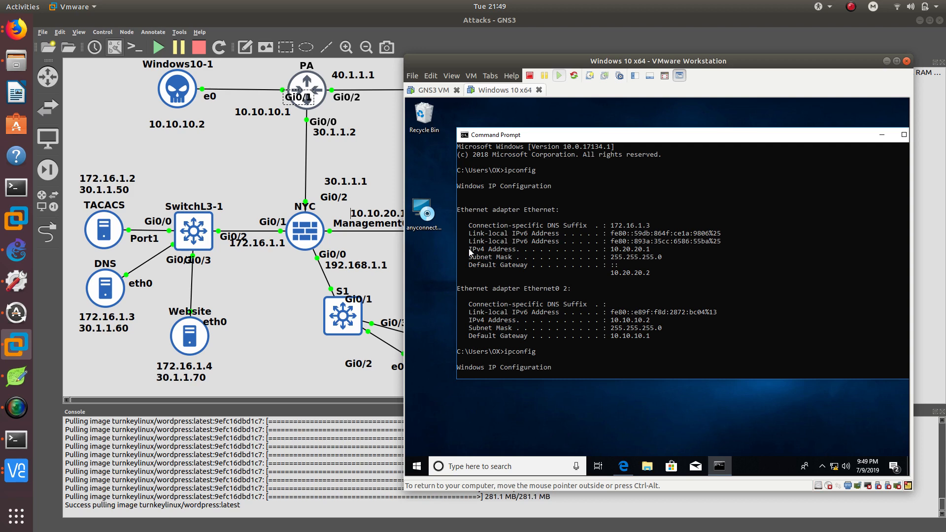
Rerun ipconfig and highlight the VPN adapter's IPv4 address.
drag(470, 252, 654, 251)
key(Up)
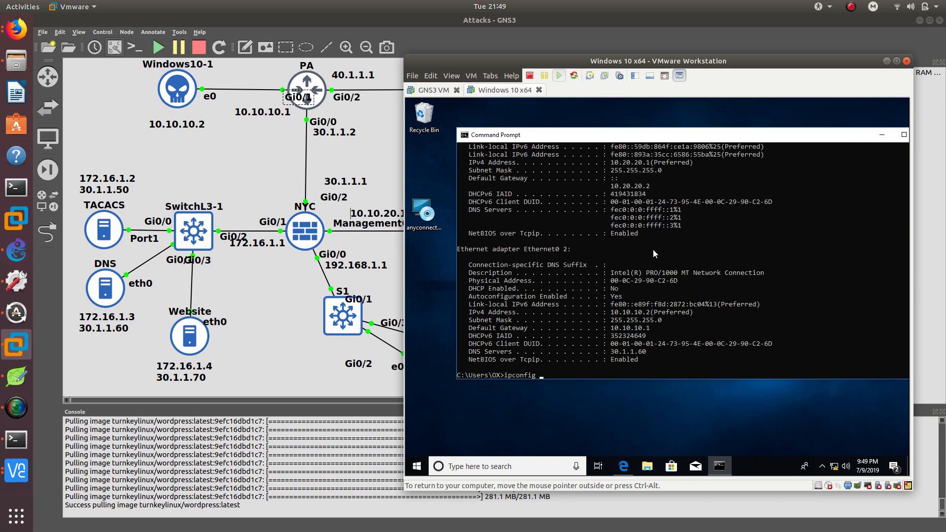
key(Return)
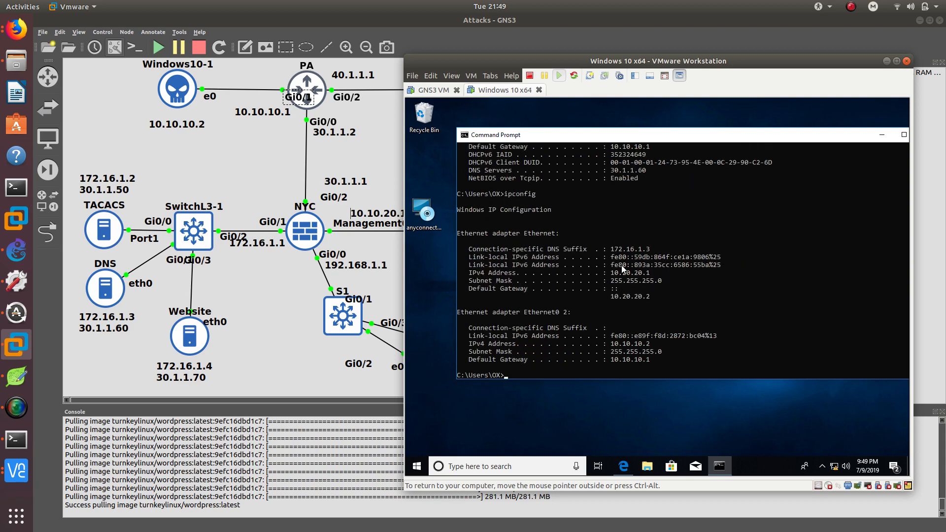
scroll(616, 260, up, 14)
scroll(616, 259, down, 14)
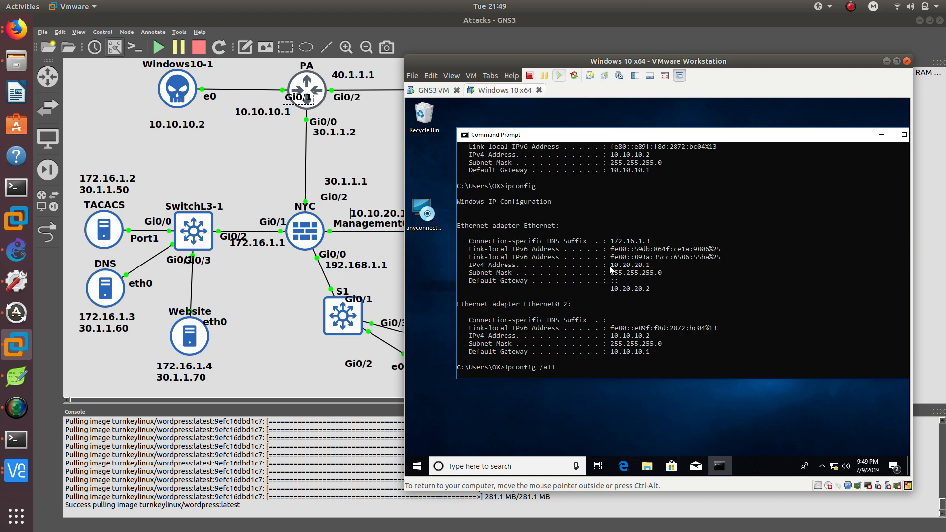
drag(611, 267, 655, 266)
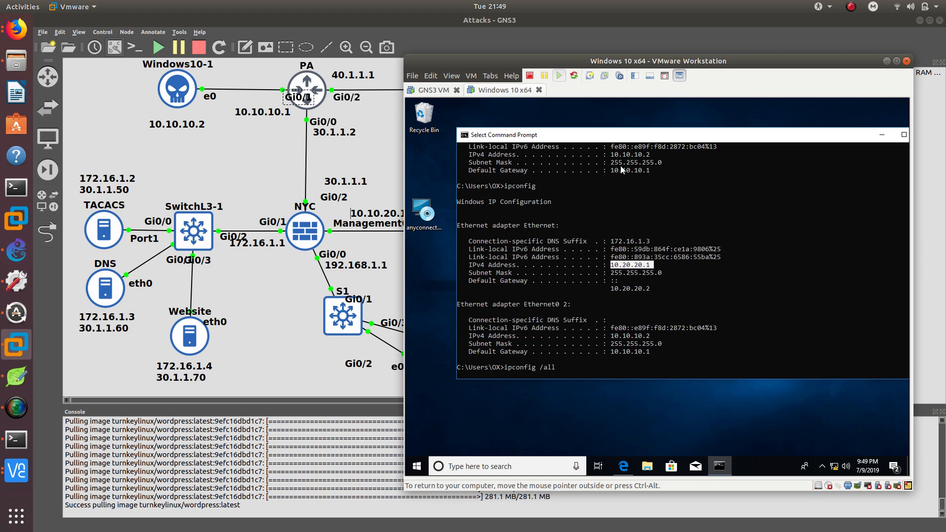
Close the command prompt and reopen the AnyConnect client window from the system tray.
drag(620, 139, 591, 151)
click(853, 147)
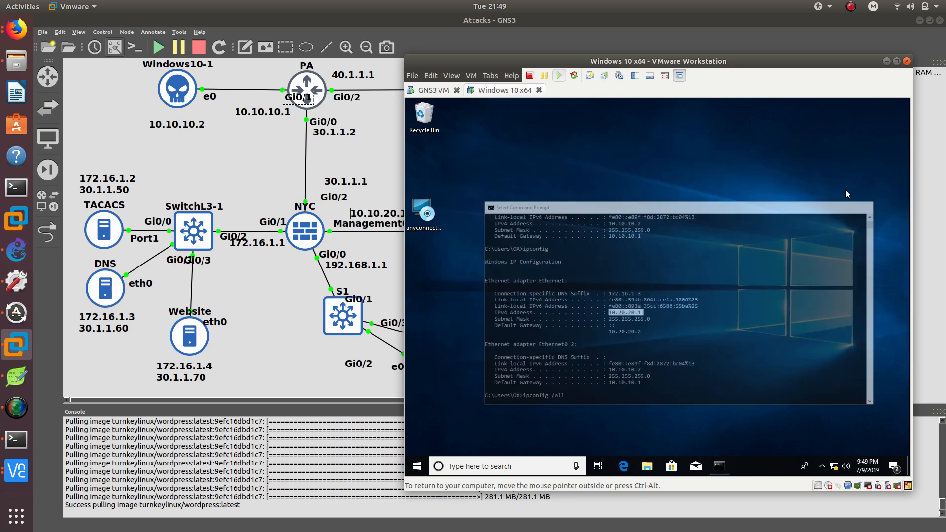
click(823, 447)
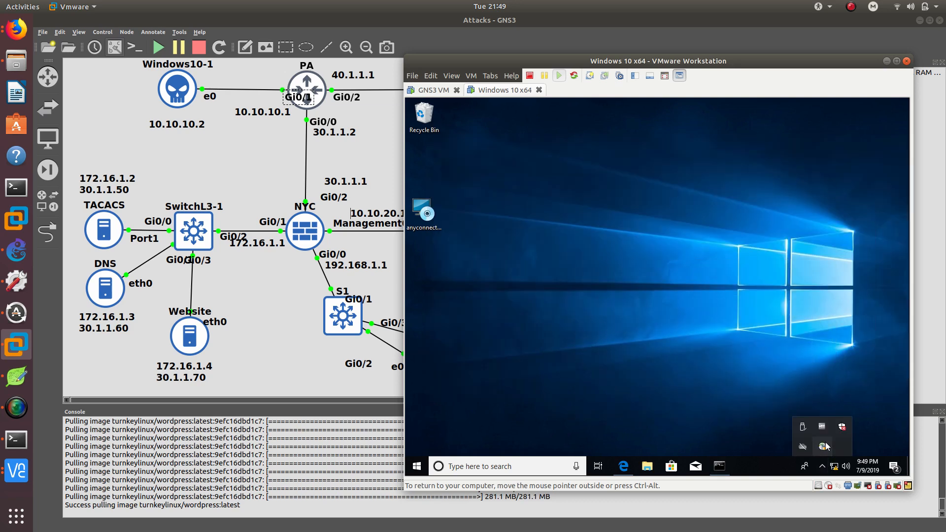
drag(591, 186, 657, 155)
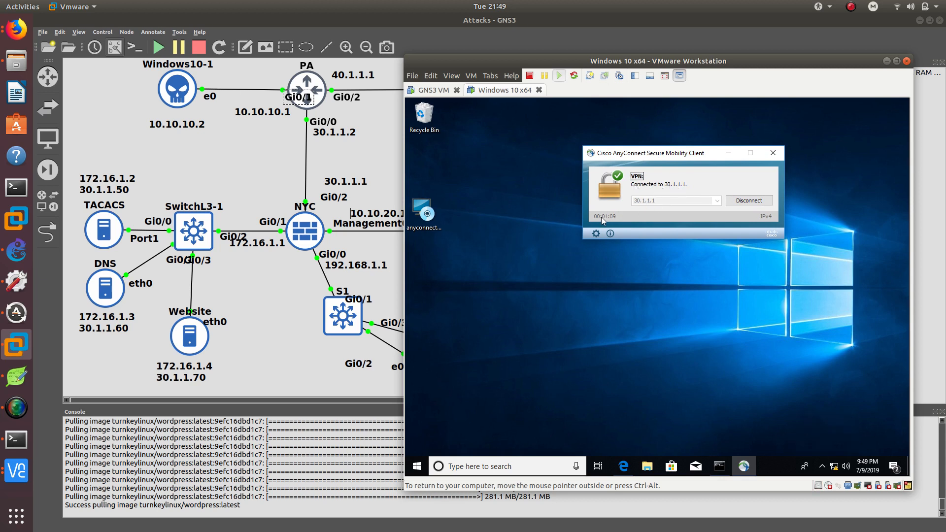
Return to the command prompt and rerun ipconfig /all to review the adapter addresses.
click(719, 467)
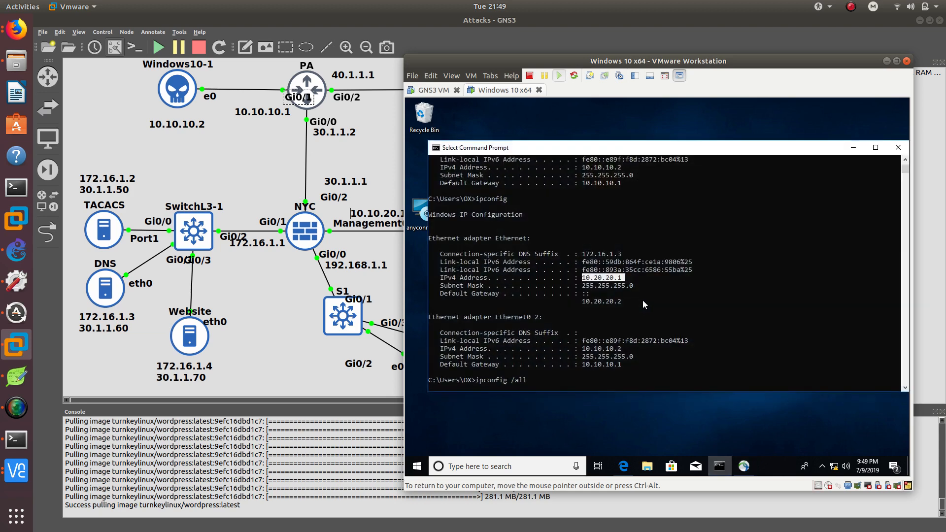
click(581, 381)
key(Return)
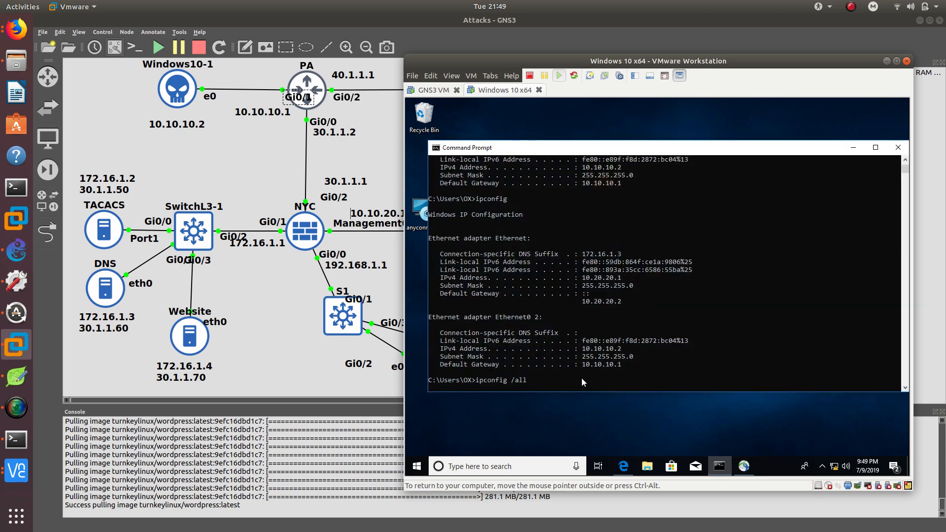
click(516, 380)
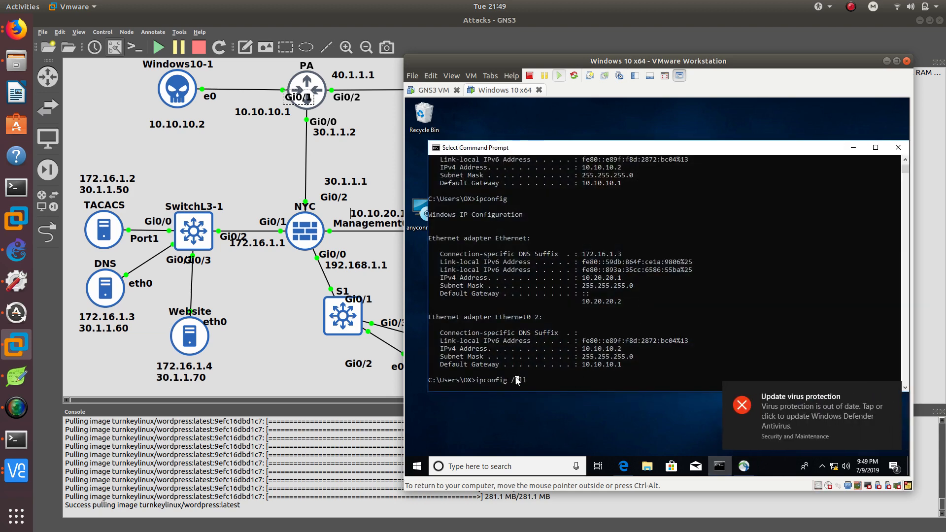
key(Return)
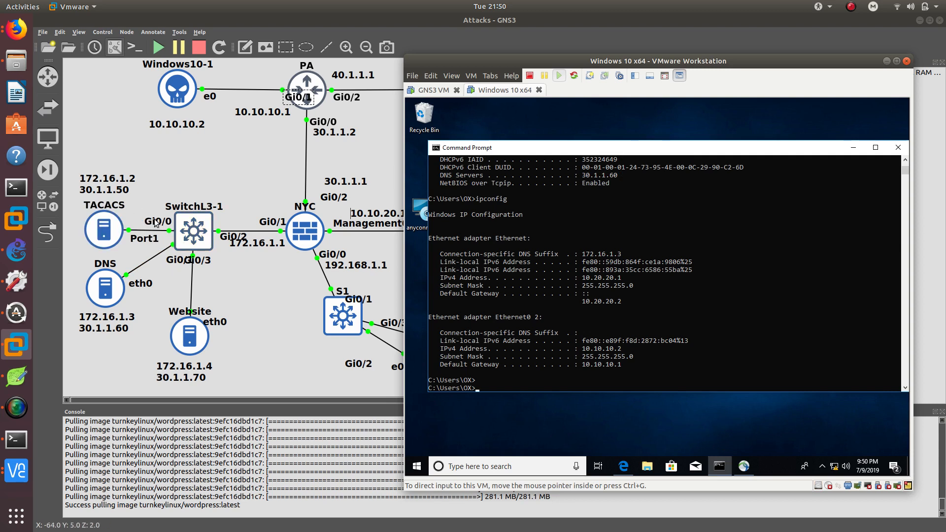
Ping the TACACS server at 172.16.1.2 from the command prompt.
click(528, 375)
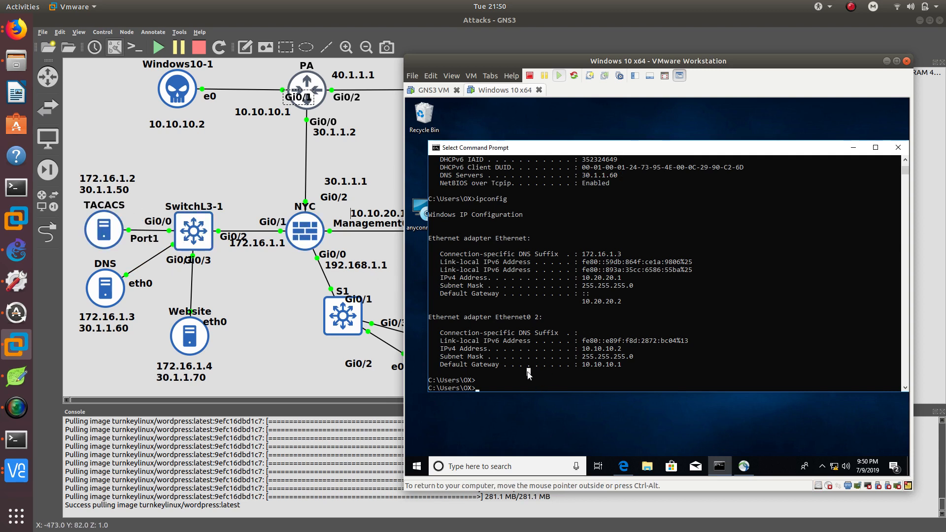
text(ping 172.16.)
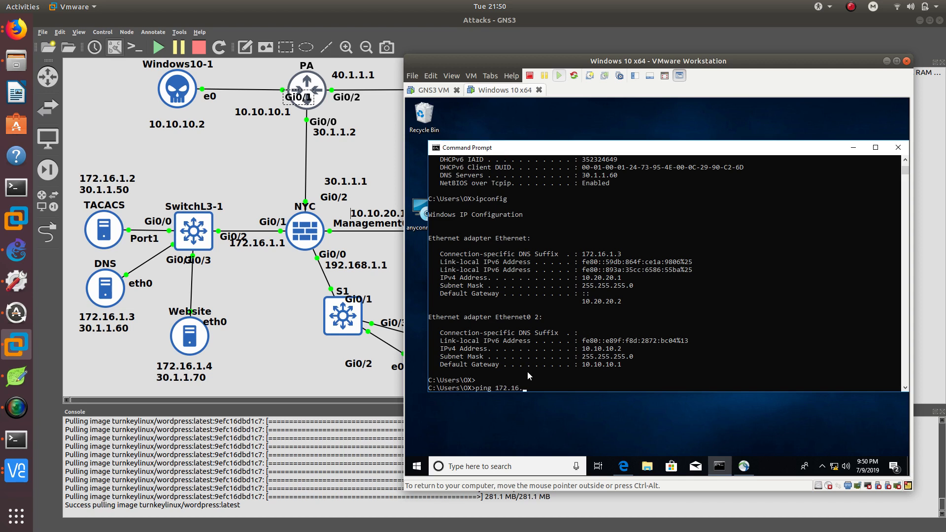
text(1.2)
key(Return)
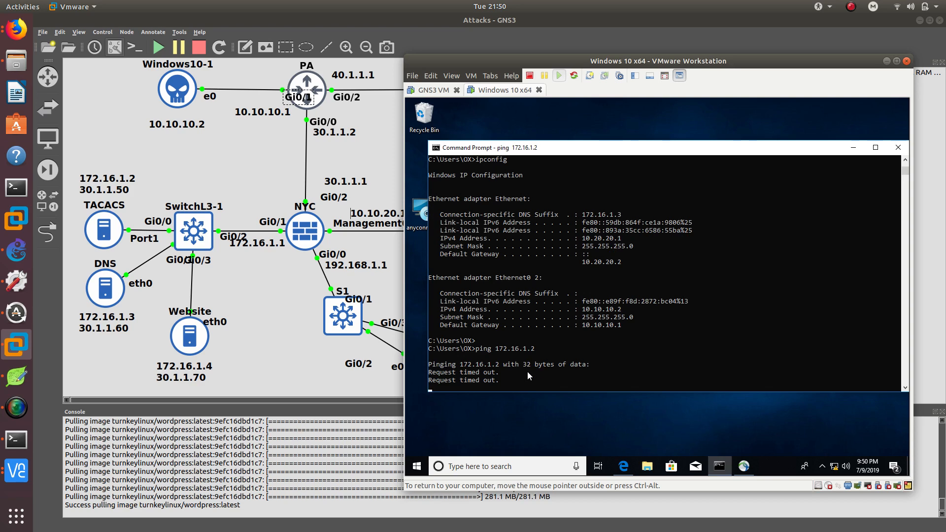
Stop the running ping and ping 192.168.1.1 instead.
key(ctrl+c)
text(ping)
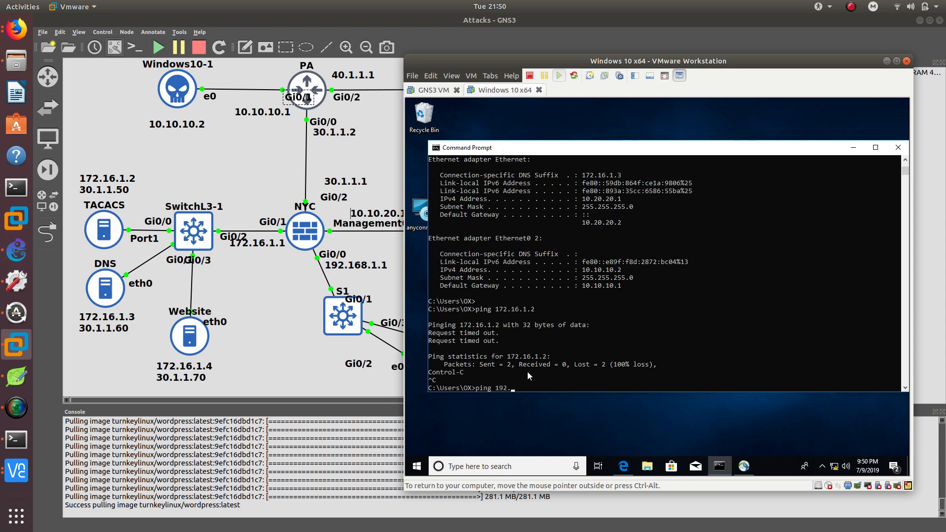
text( 192.168.1.1)
key(Return)
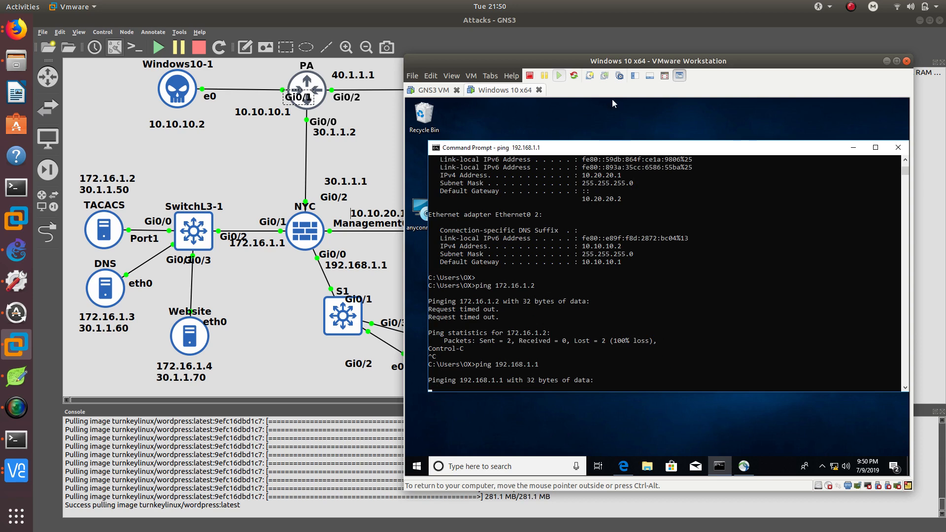
In ASDM, open the GroupPolicy_ANYCONNECT group policy and review its Servers and Advanced pages without changes.
drag(595, 61, 545, 61)
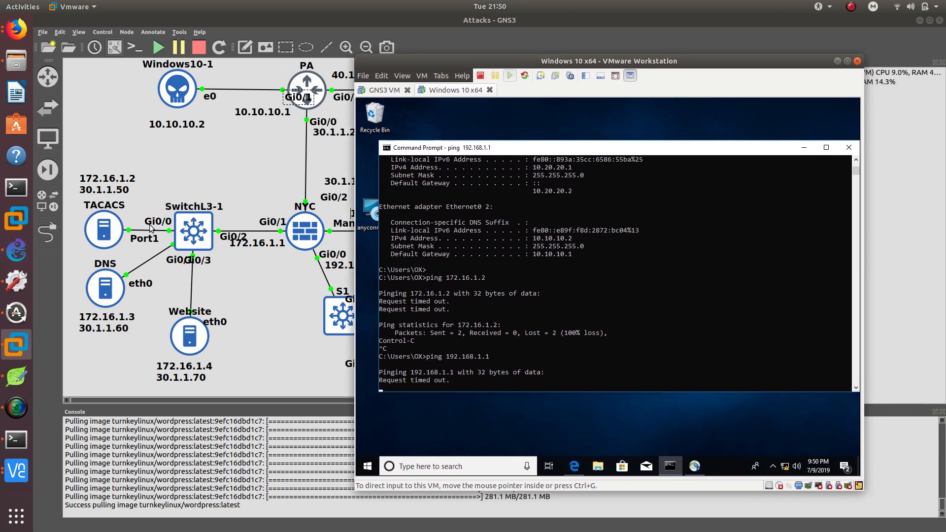
click(15, 484)
click(103, 384)
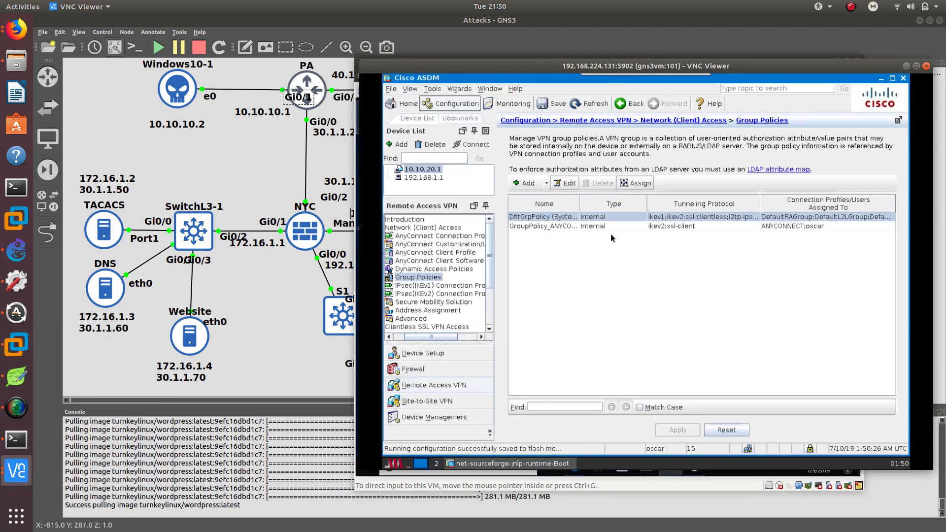
click(704, 227)
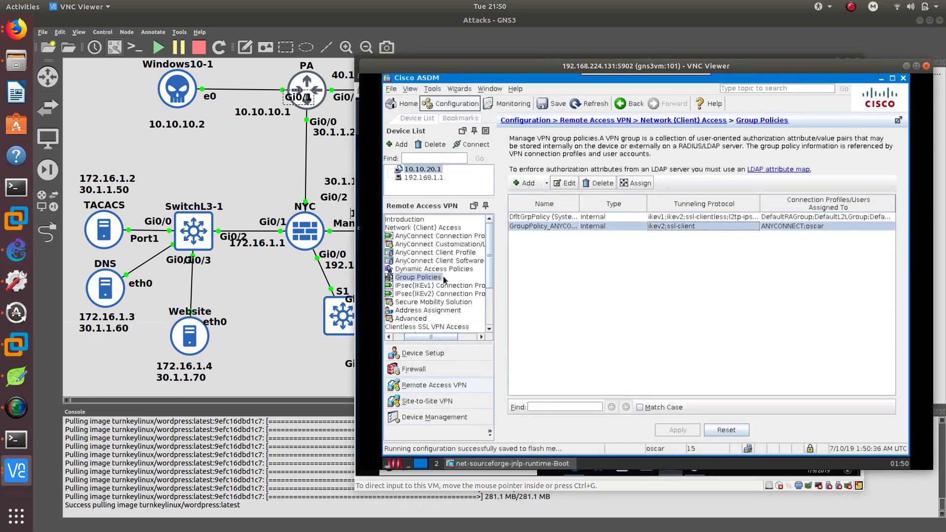
click(542, 227)
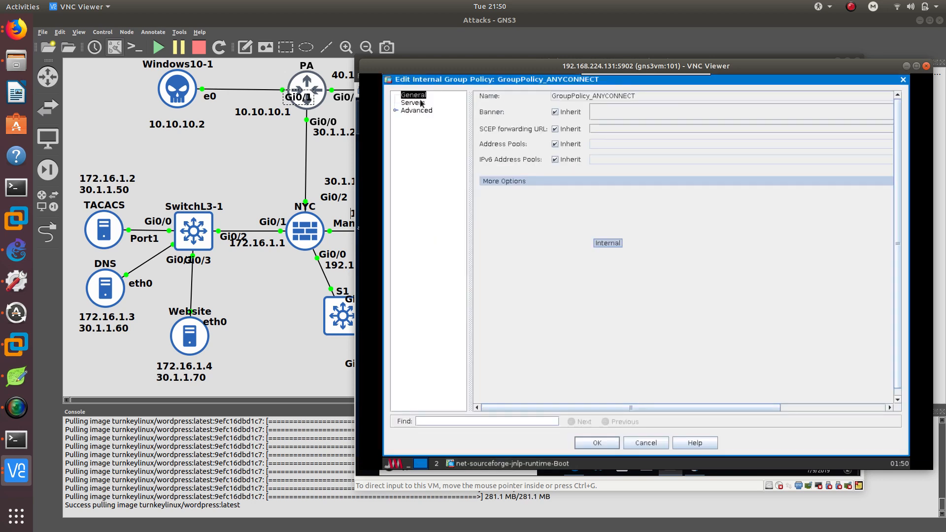
click(421, 103)
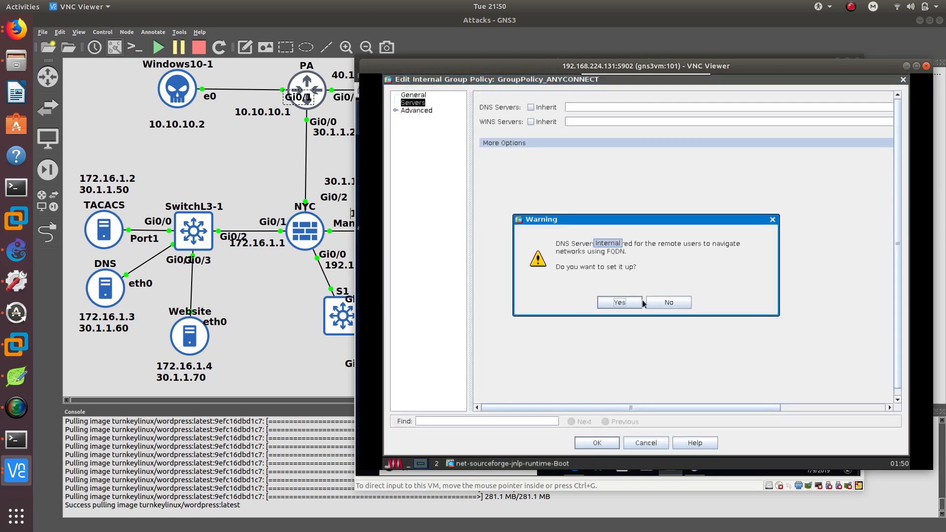
click(661, 303)
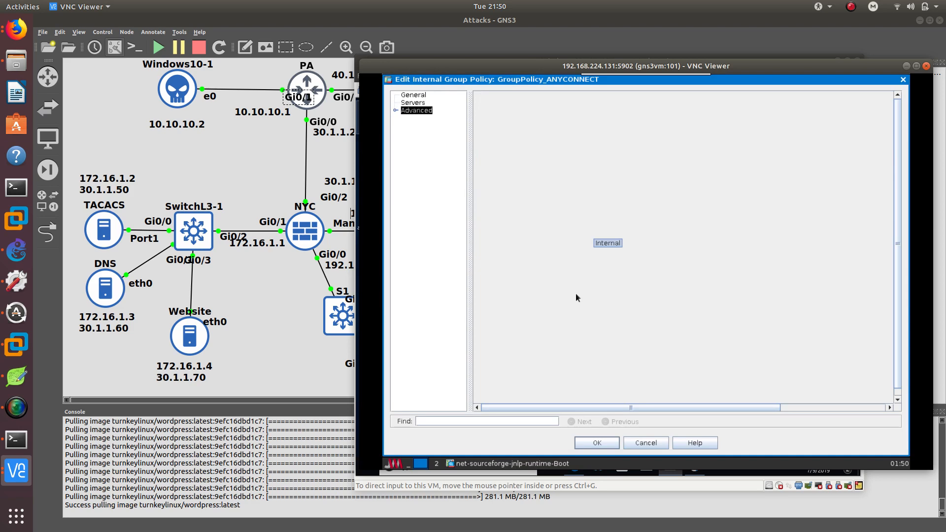
click(422, 119)
click(426, 127)
click(427, 135)
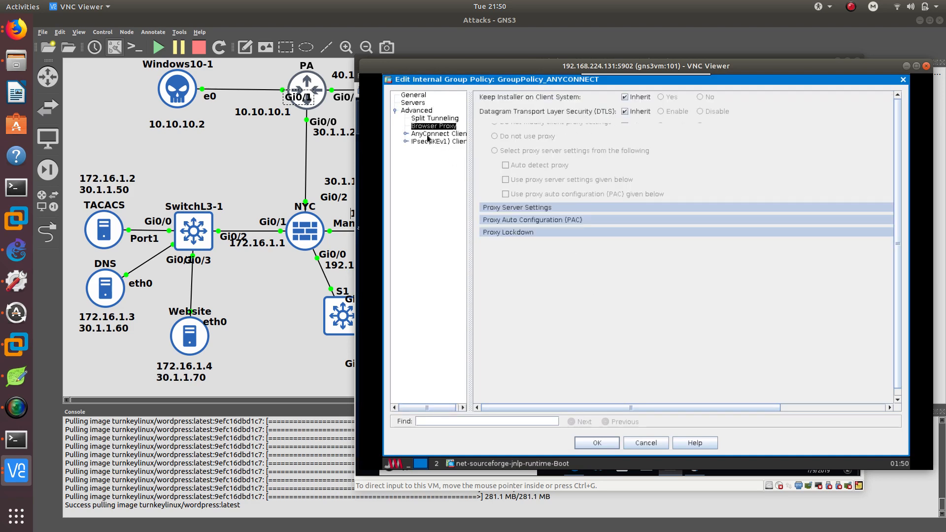
click(427, 142)
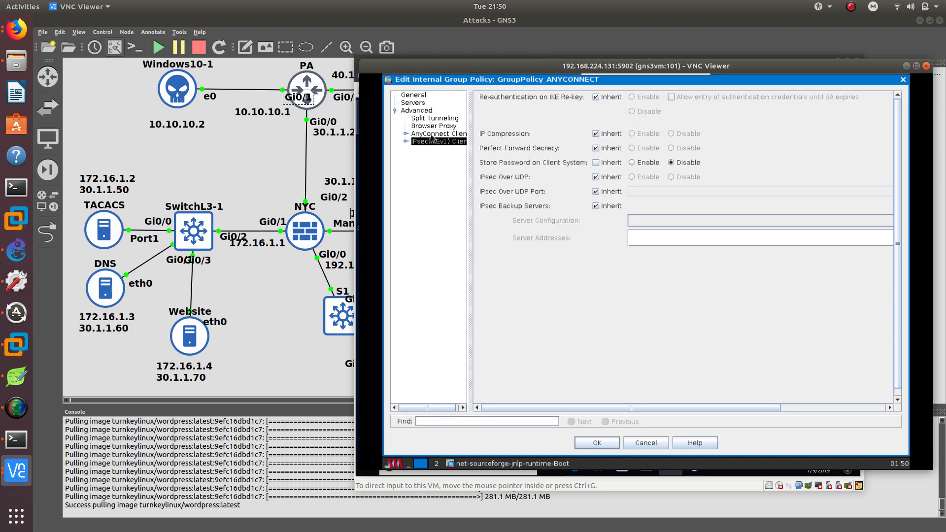
click(904, 80)
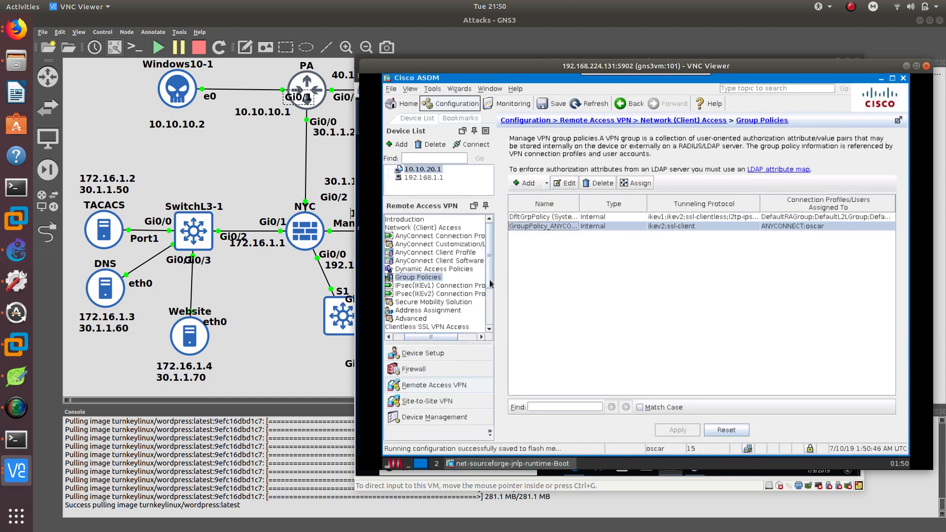
In AnyConnect Connection Profiles, allow AnyConnect SSL access on the dmz interface and apply the change.
click(443, 236)
scroll(565, 234, down, 1)
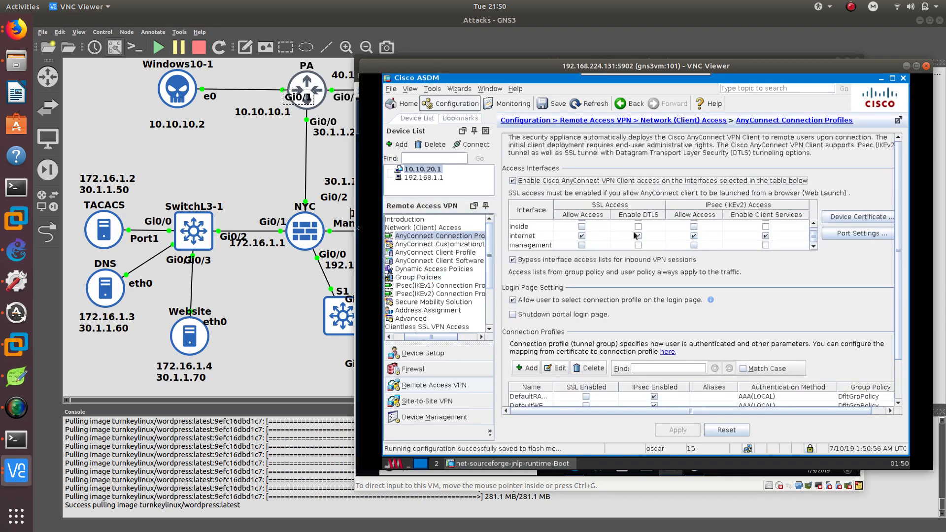
scroll(613, 243, up, 1)
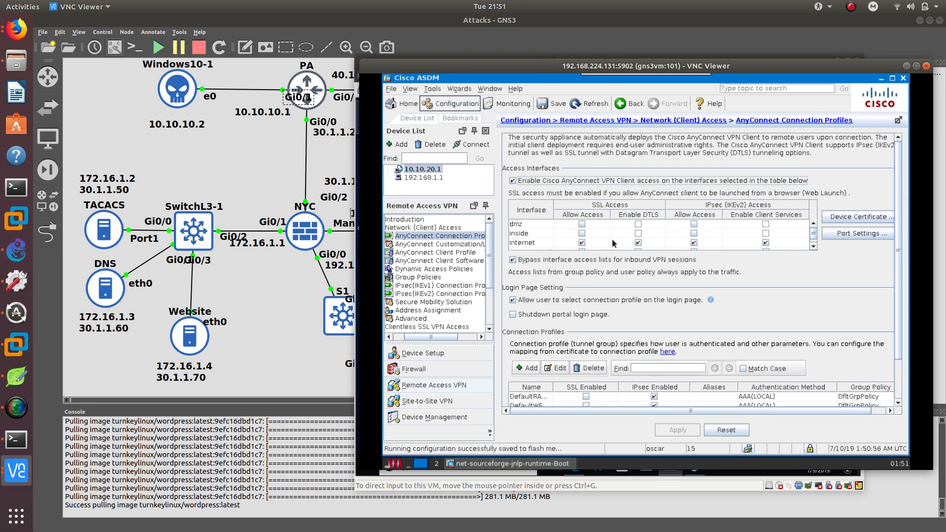
click(555, 243)
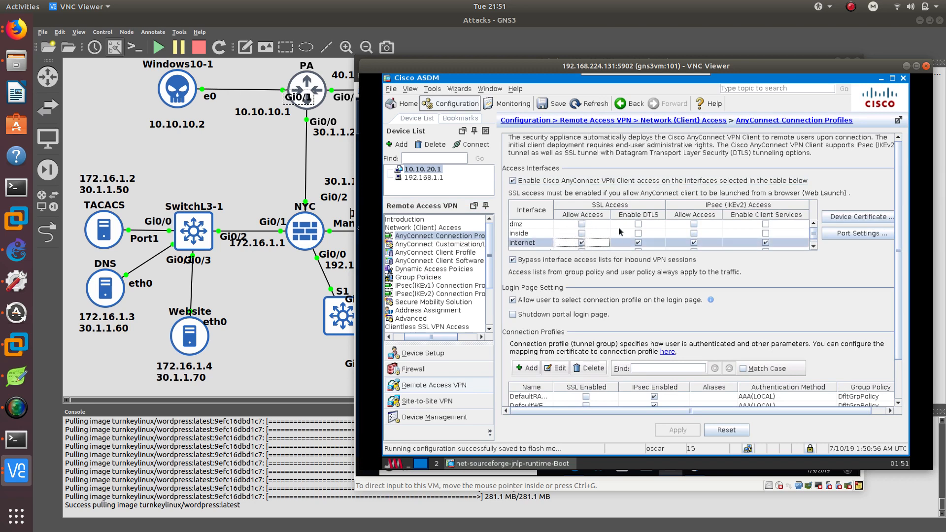
click(582, 224)
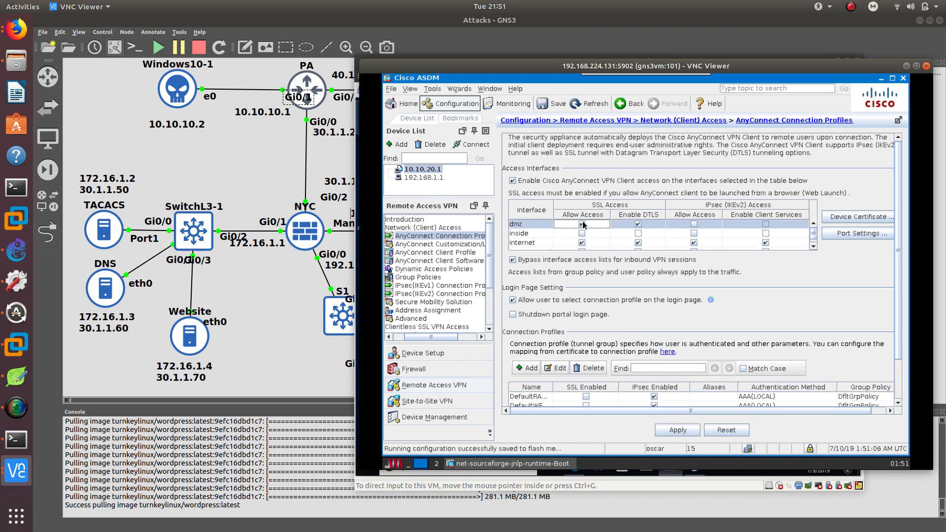
click(685, 428)
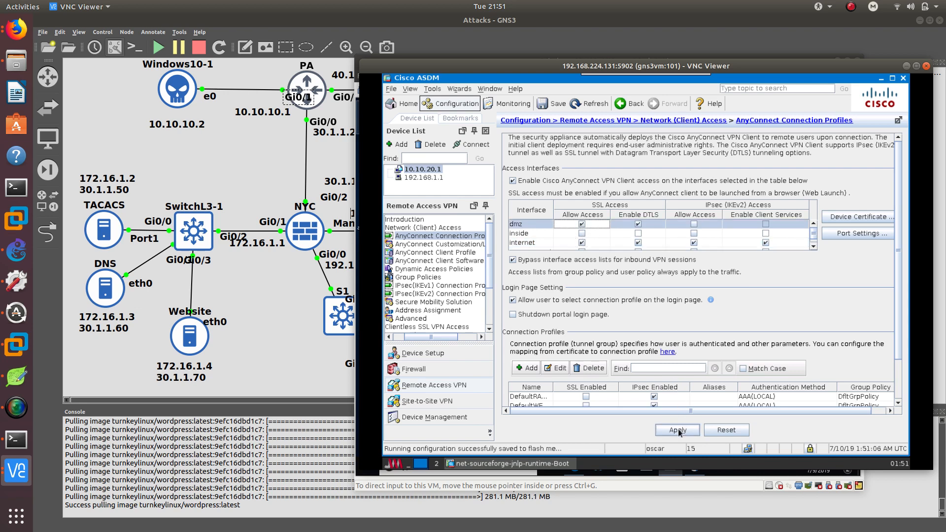
click(761, 448)
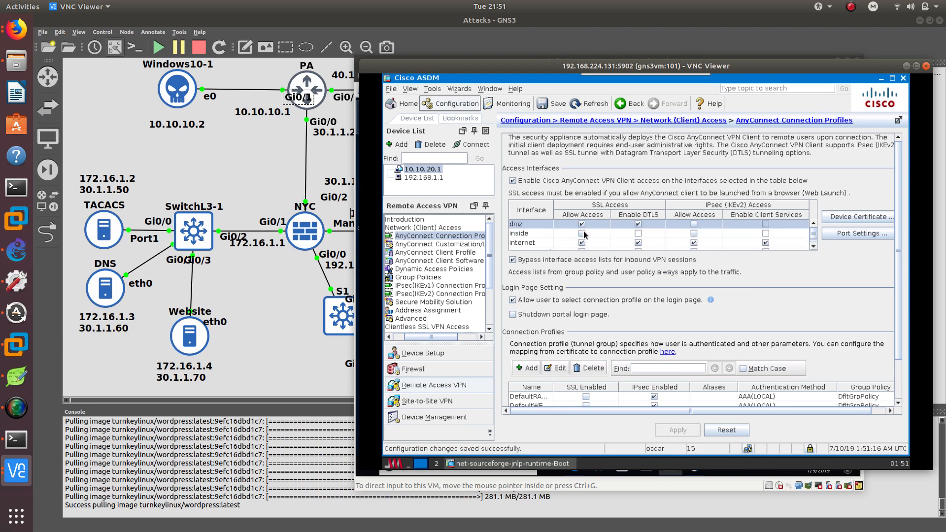
scroll(581, 240, down, 1)
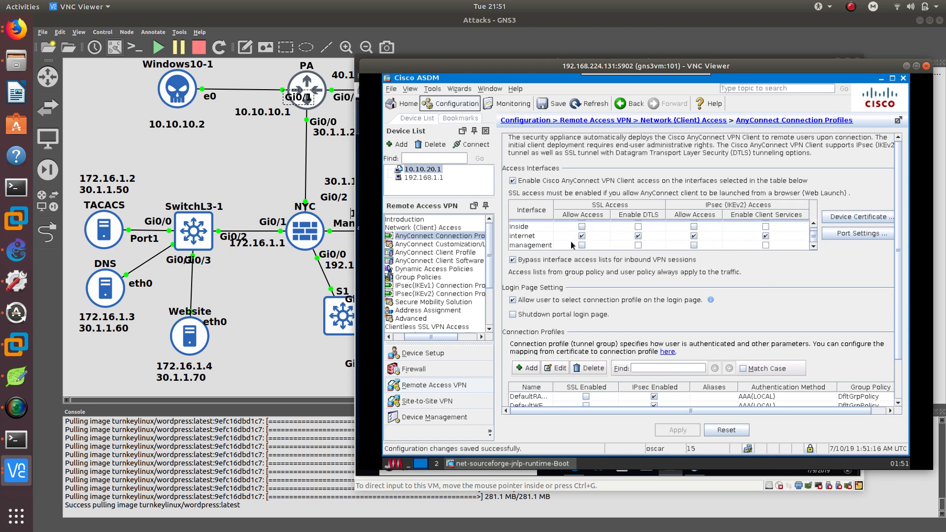
scroll(572, 245, up, 1)
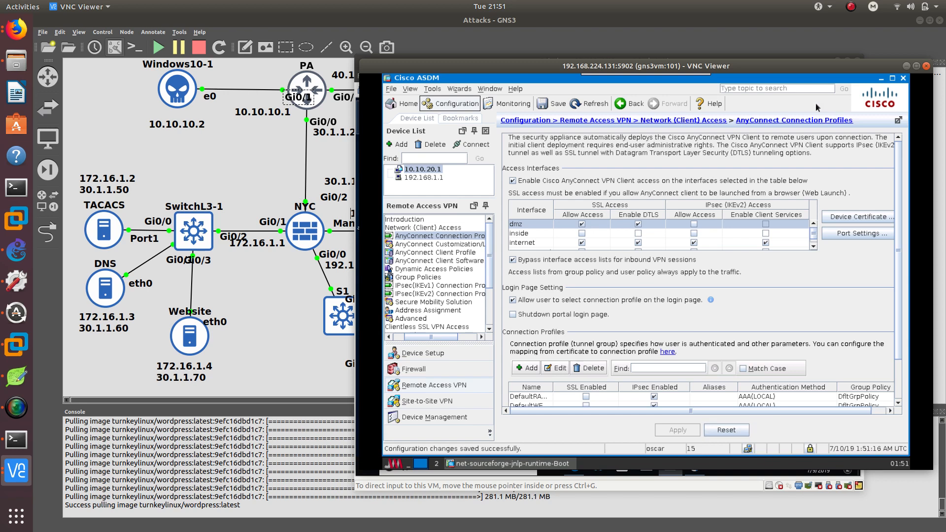
Disconnect the AnyConnect VPN on Windows 10 and connect again to 30.1.1.1.
click(907, 65)
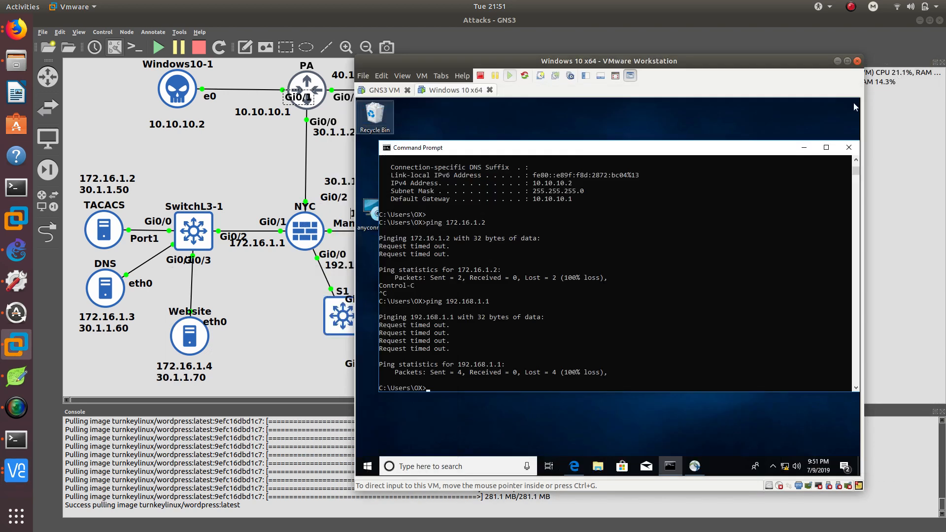
click(695, 466)
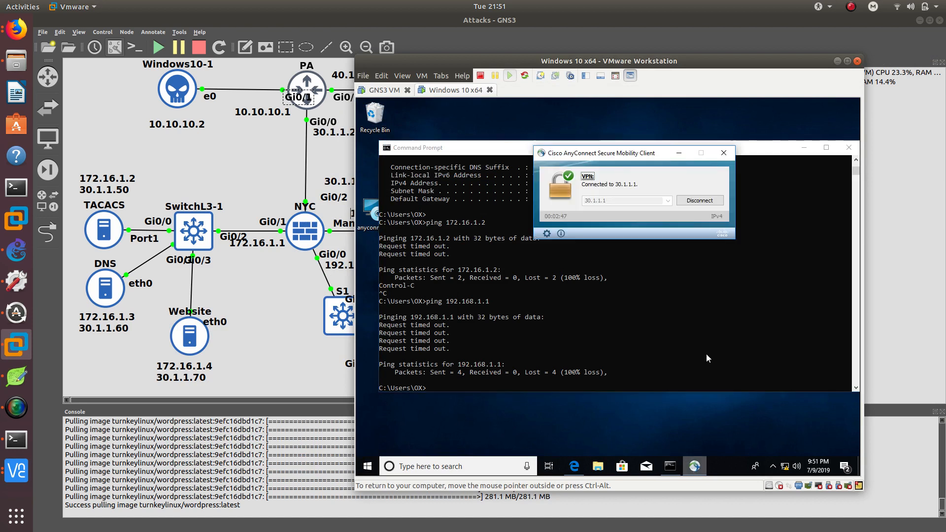
click(701, 201)
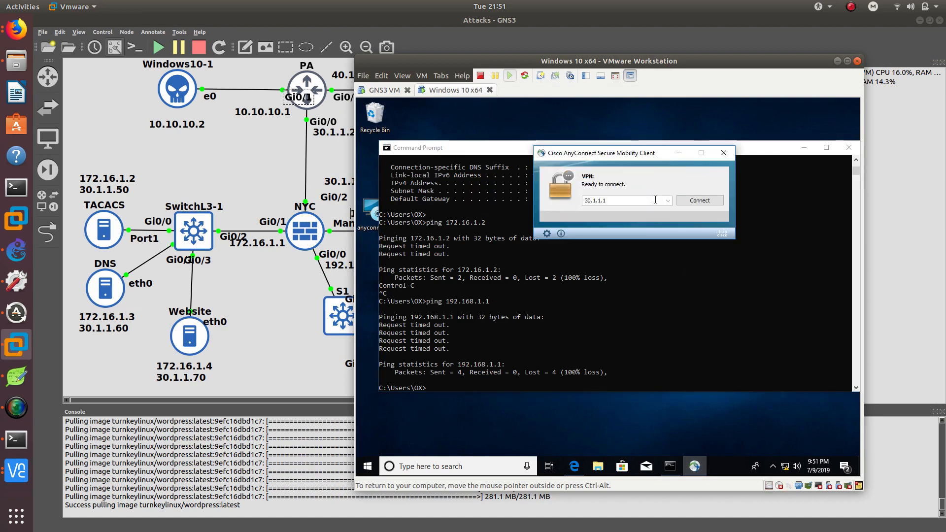
click(700, 200)
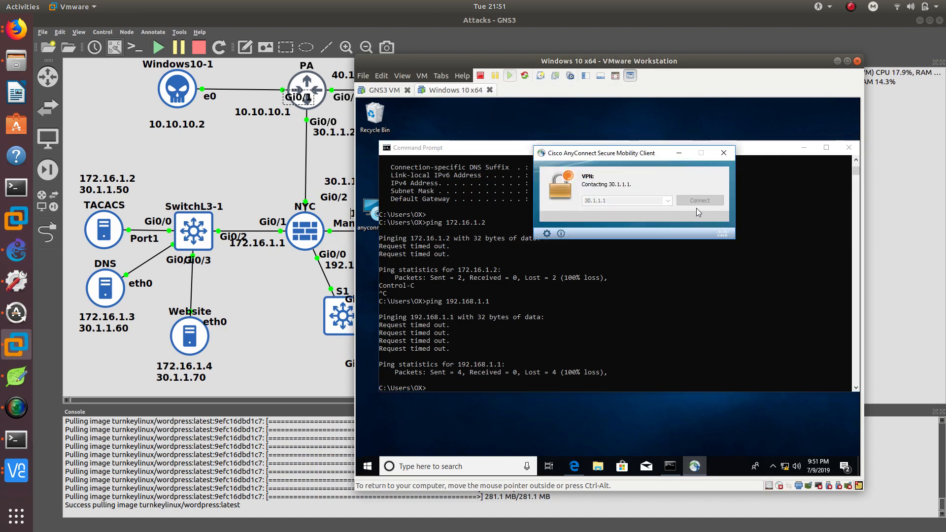
Turn off all debugging on the PA router's console with undebug all.
drag(635, 64, 513, 144)
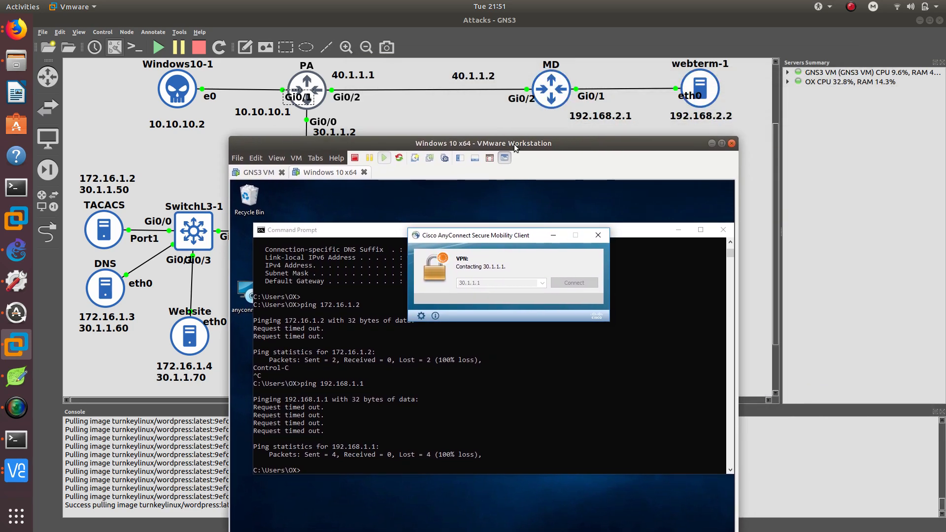
drag(513, 143, 715, 68)
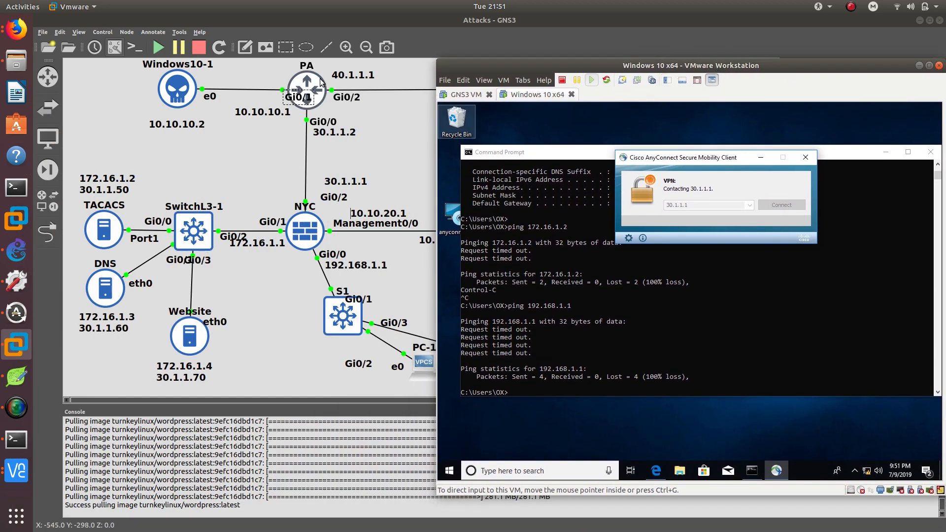
click(414, 139)
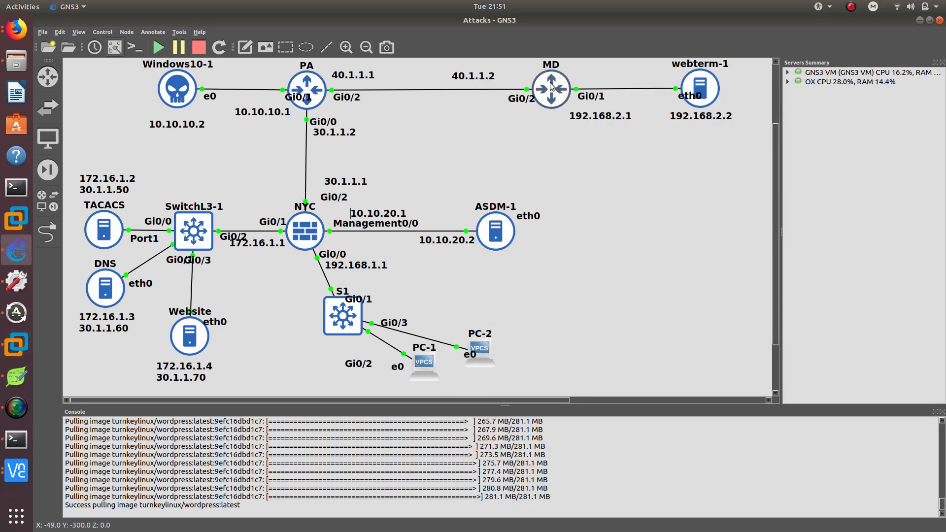
click(16, 439)
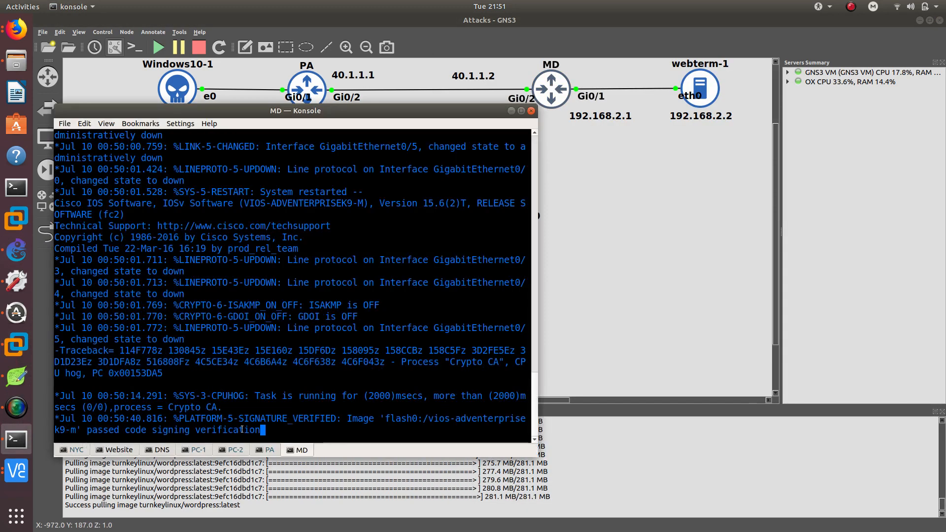
click(260, 454)
drag(323, 110, 492, 104)
key(Return)
key(Return)
text(un)
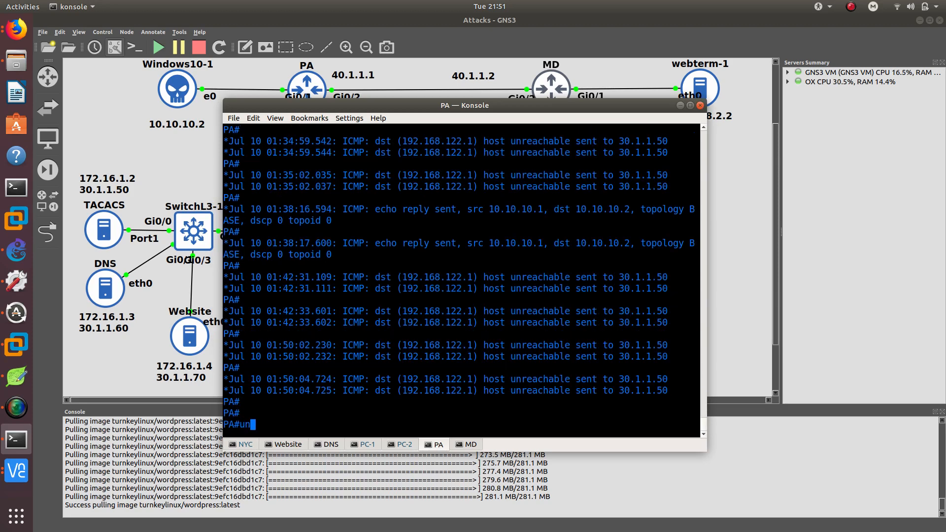
text( all)
key(Return)
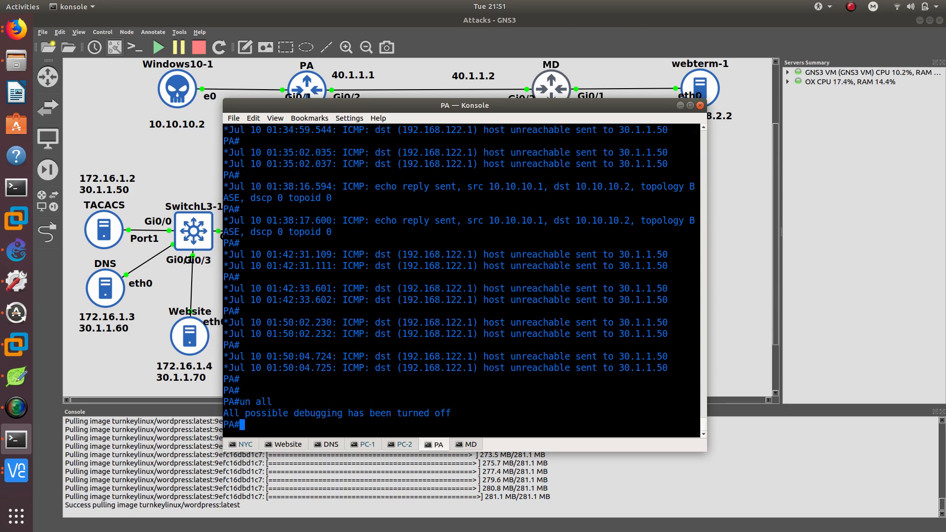
Enter global configuration mode on the PA router's console.
text(config t)
key(Return)
key(Return)
key(Return)
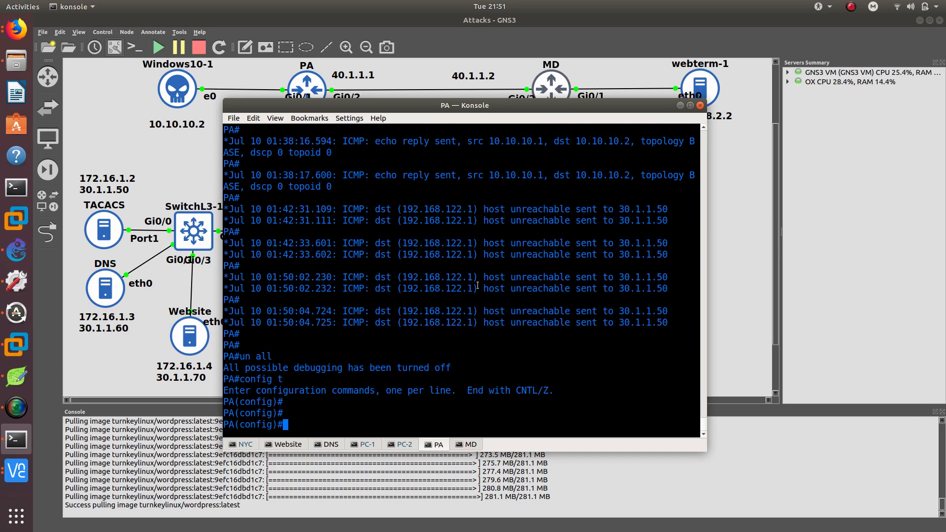
drag(428, 111, 656, 115)
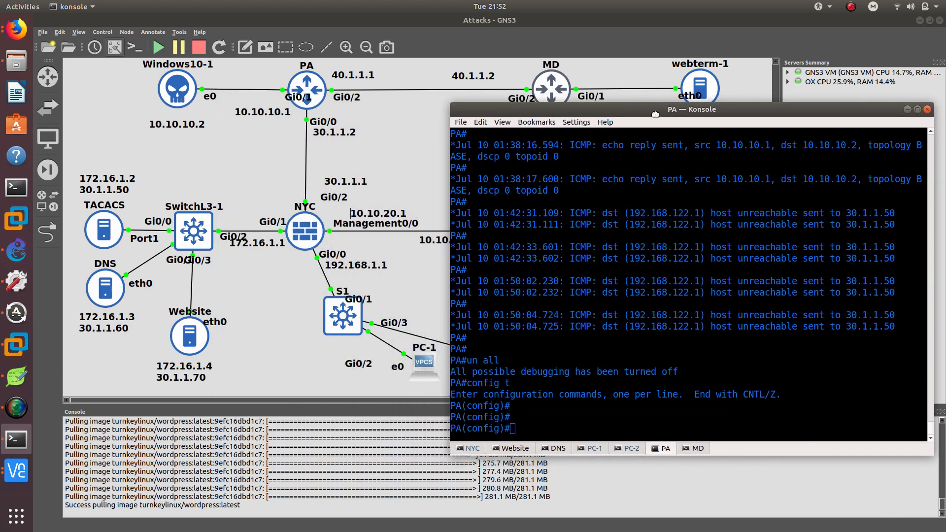
click(17, 471)
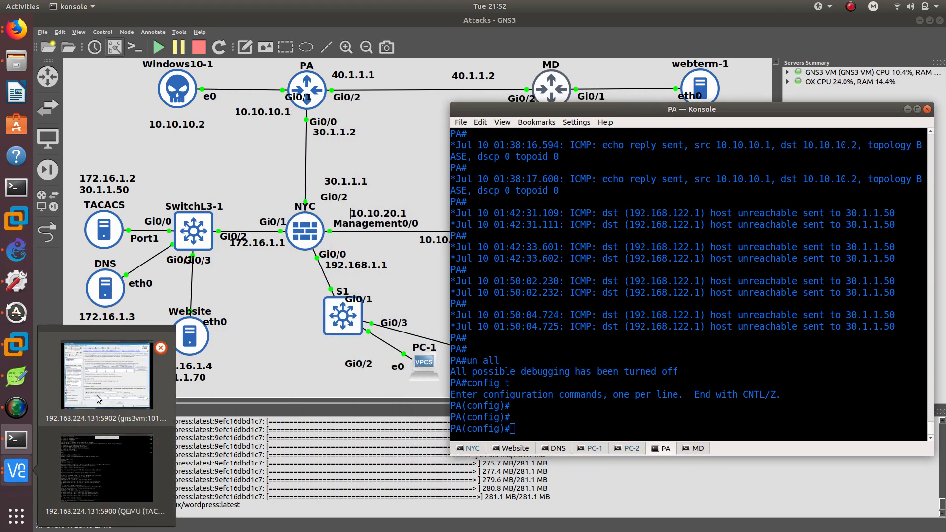
click(136, 386)
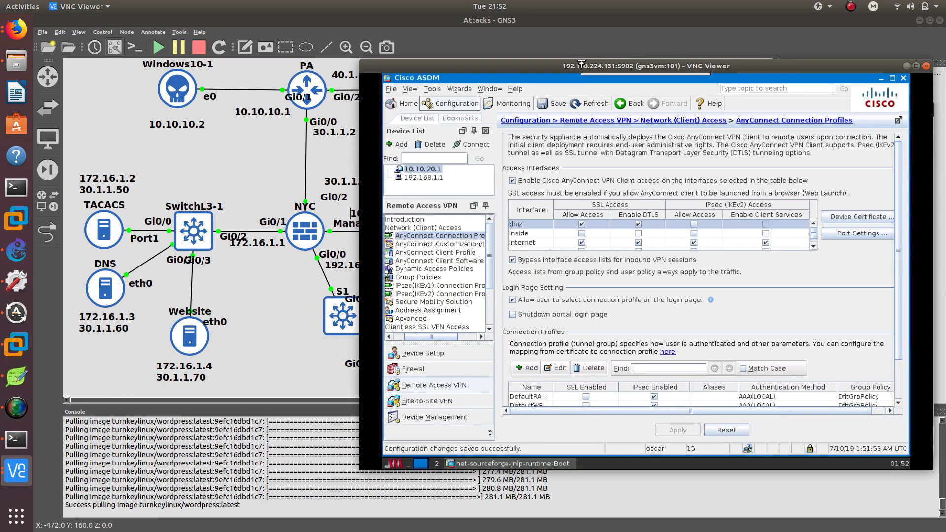
drag(578, 68, 355, 104)
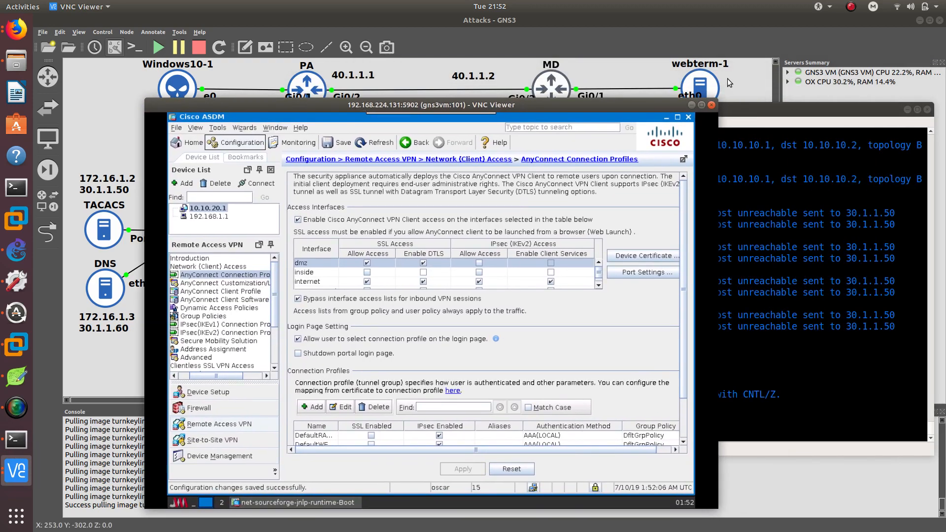
click(684, 102)
click(16, 345)
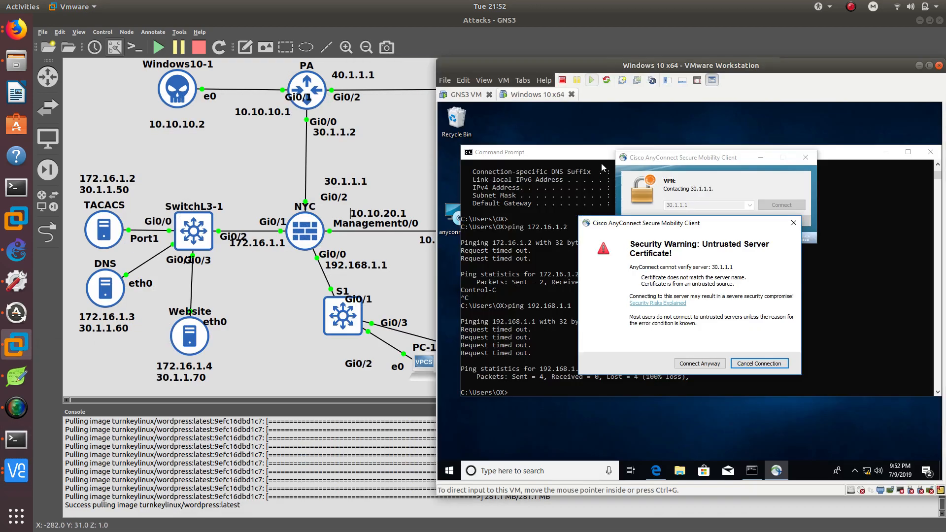
Accept the untrusted server certificate warning and log in to AnyConnect by entering the account password.
click(700, 364)
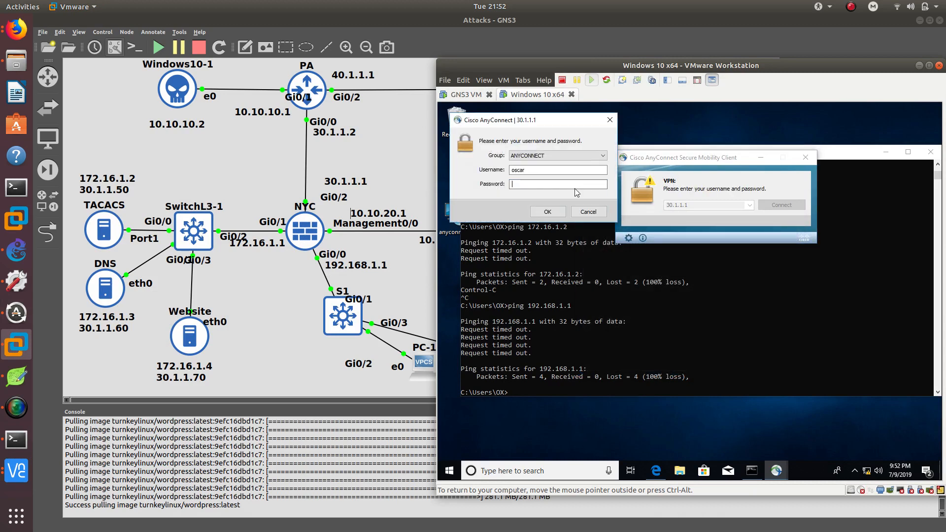
text(*)
key(BackSpace)
text(******)
key(Return)
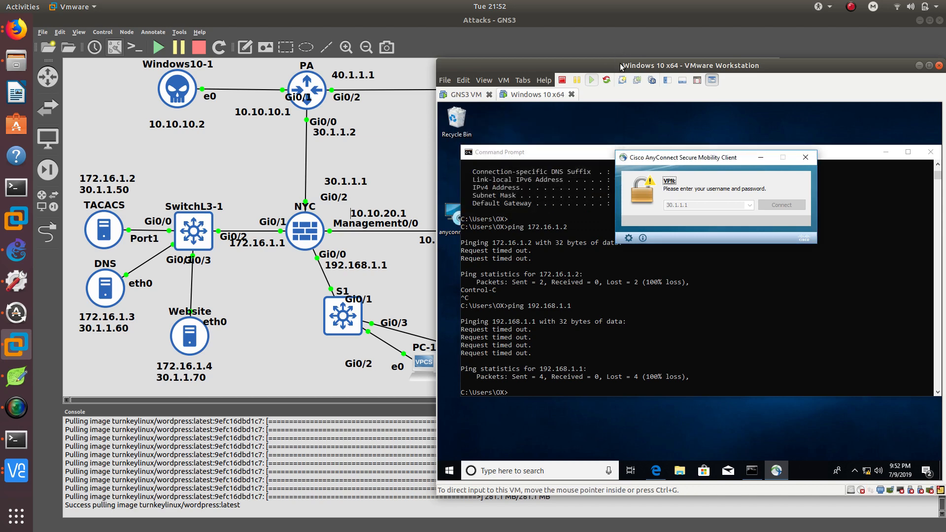
Rearrange the windows and close the old Command Prompt on Windows 10.
drag(621, 67, 226, 69)
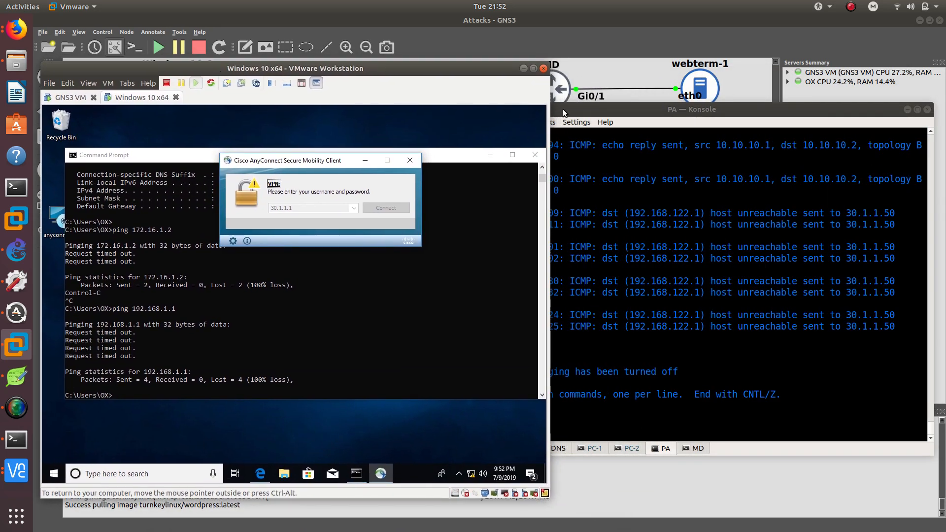
drag(564, 113, 647, 107)
drag(474, 68, 460, 149)
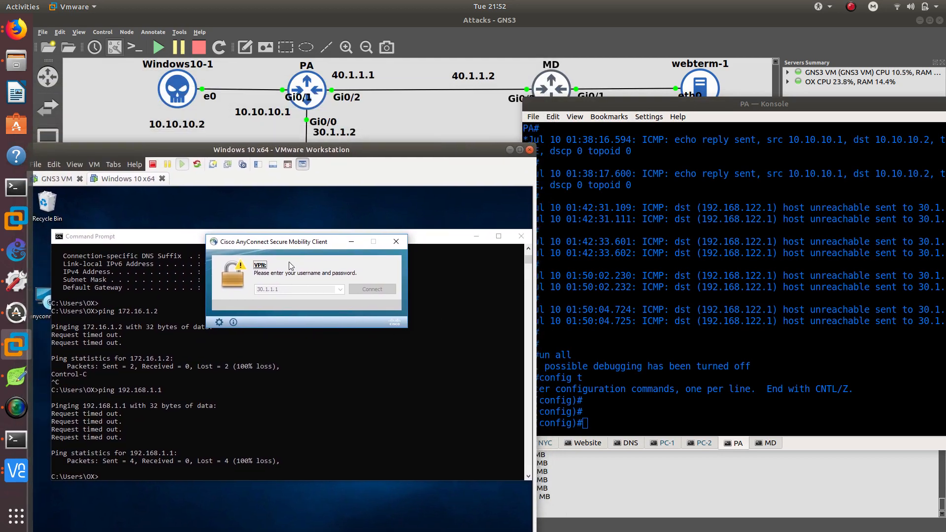
drag(286, 242, 262, 229)
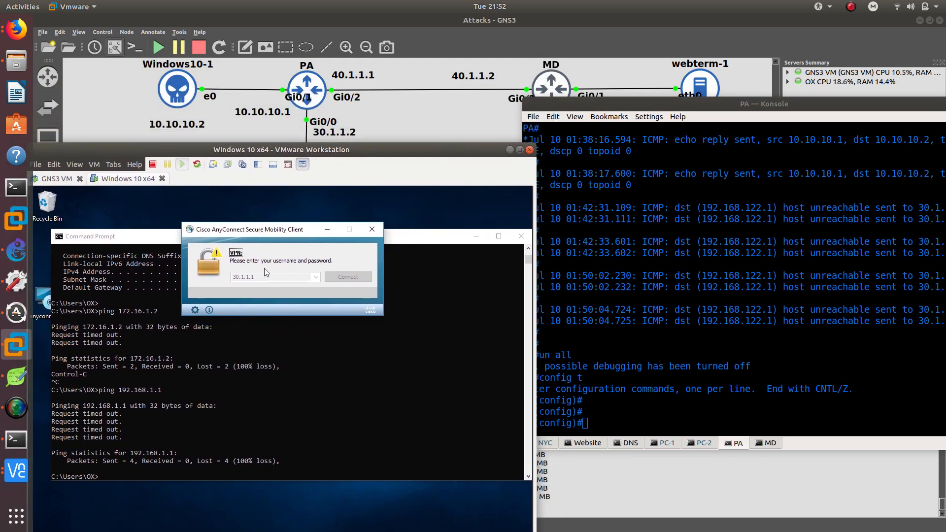
click(308, 402)
click(485, 237)
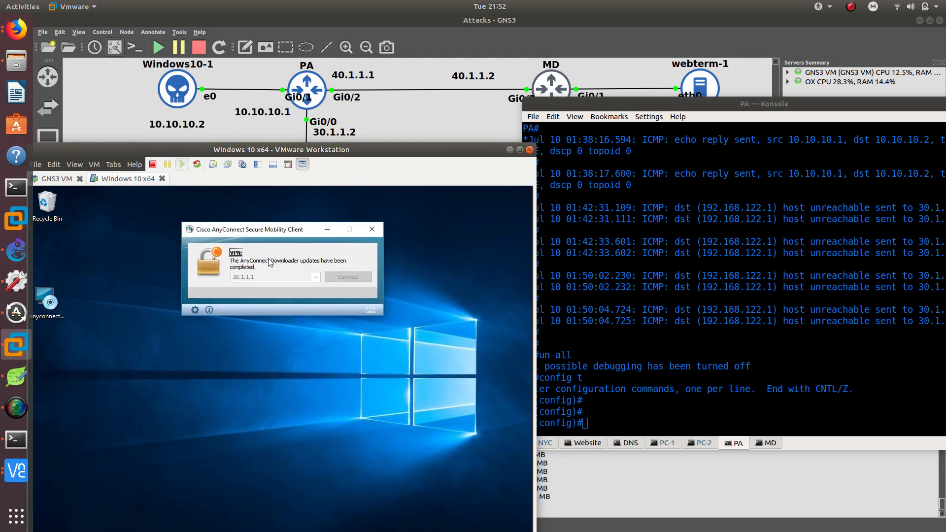
click(619, 393)
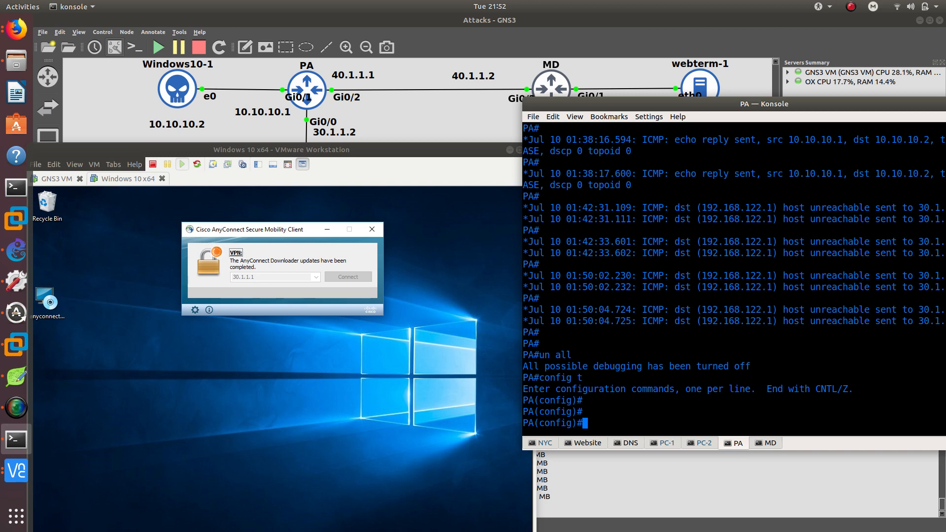
Begin an IP access-list command in the PA router's configuration mode.
text(ip)
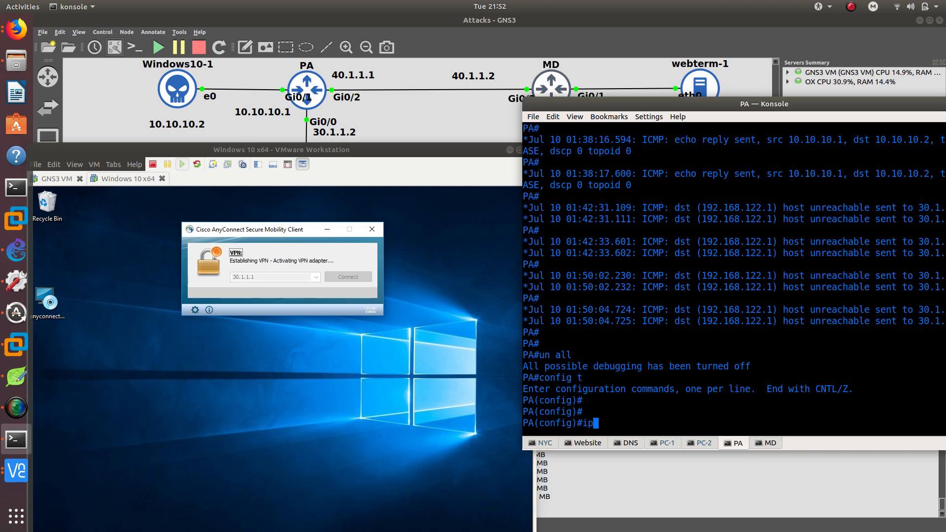
text( acc)
key(Tab)
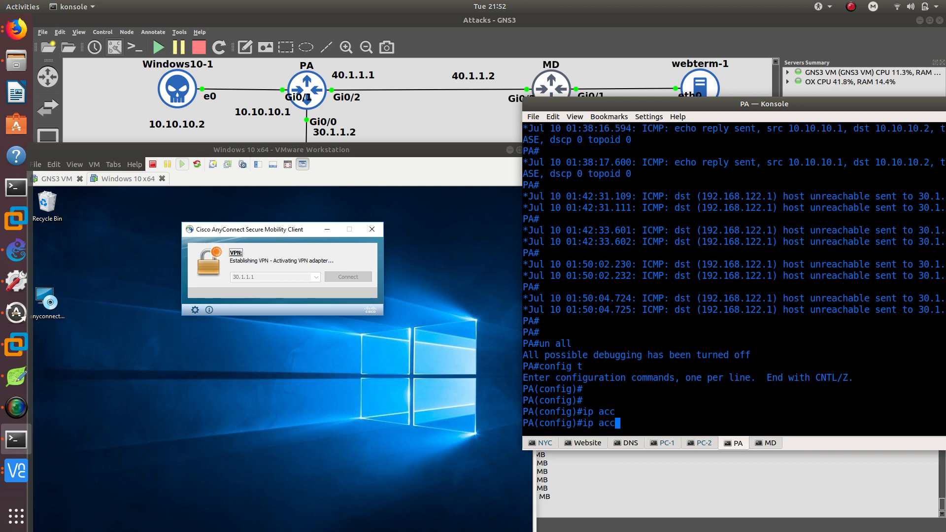
text(e)
key(Tab)
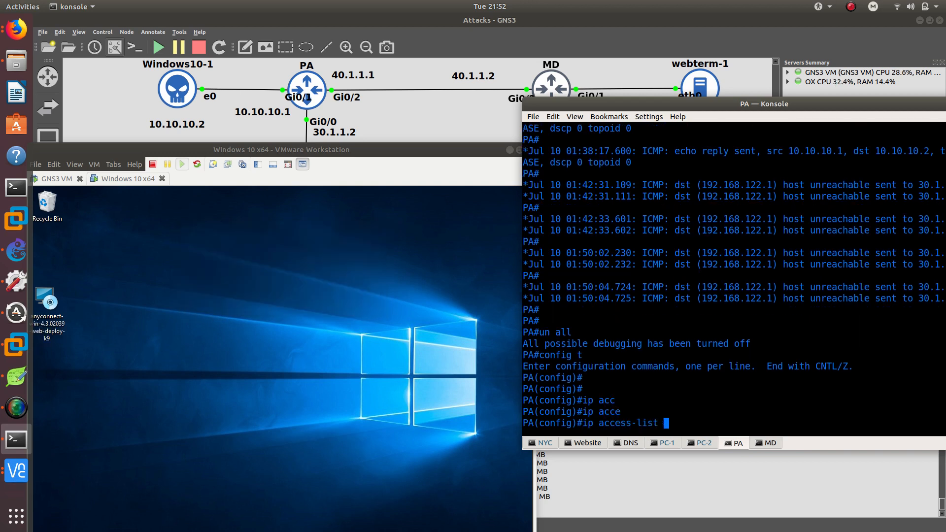
Check the Cisco AnyConnect VPN status in the Windows 10 system tray.
drag(350, 147, 376, 108)
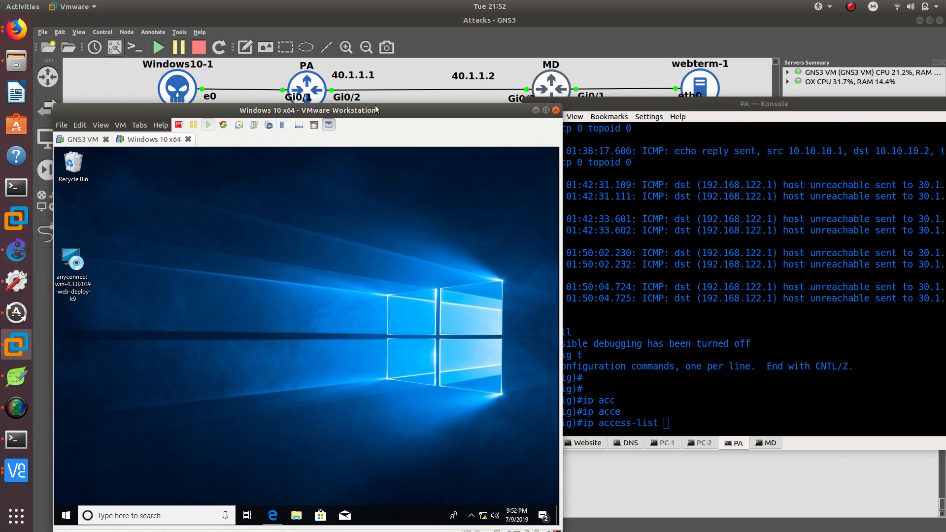
click(471, 516)
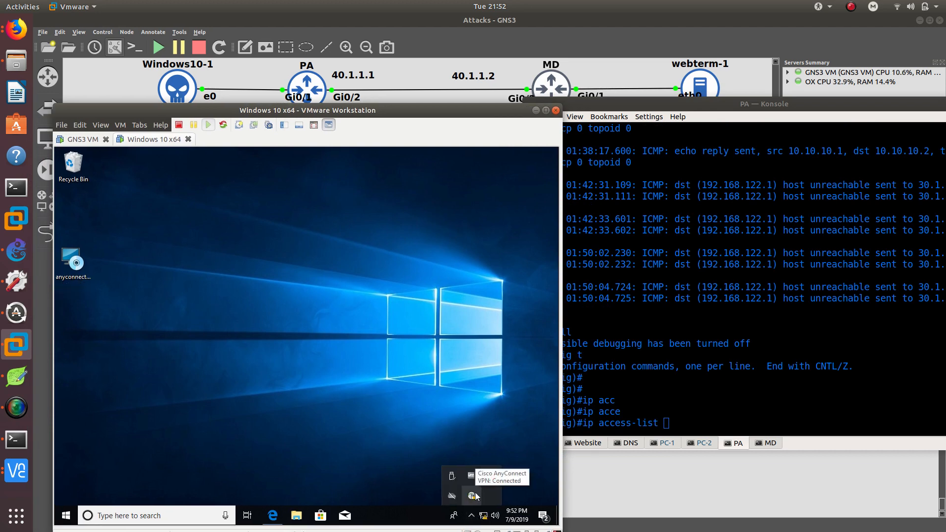
click(338, 440)
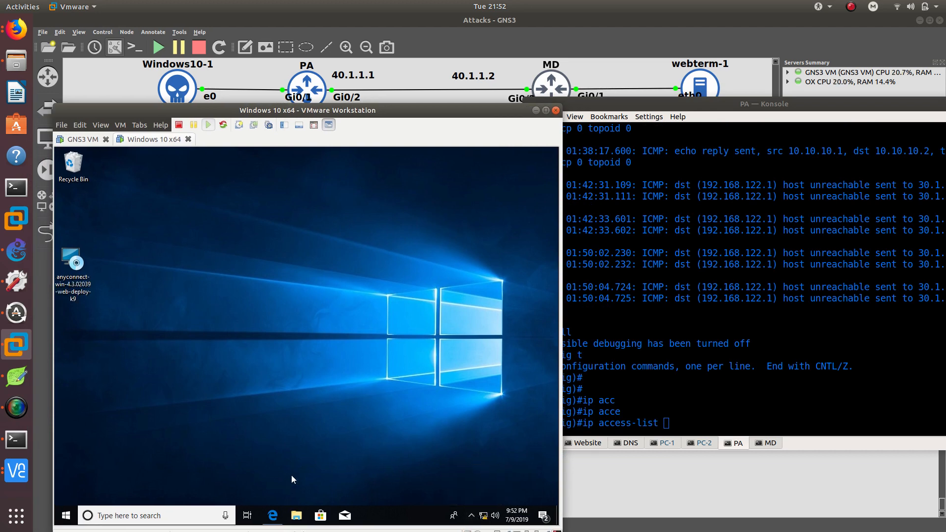
Open a Command Prompt on Windows 10 and ping 172.16.1.2, stopping it after the first reply.
key(super)
text(cmd)
key(Return)
text(ping )
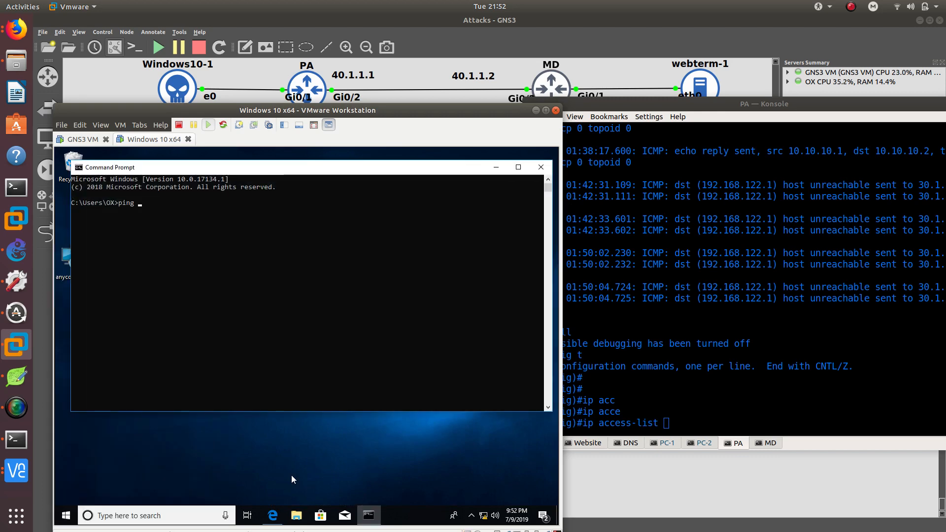
text(172.16.1.2)
key(Return)
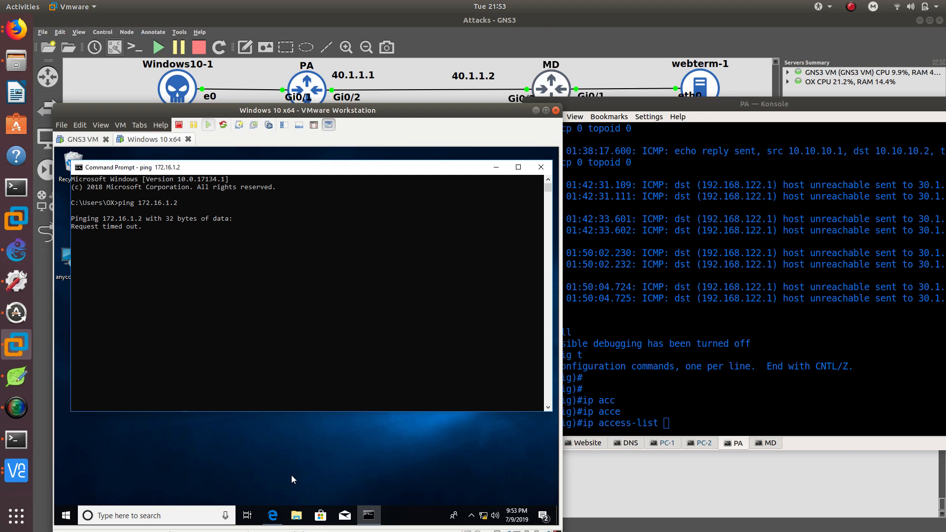
key(ctrl+c)
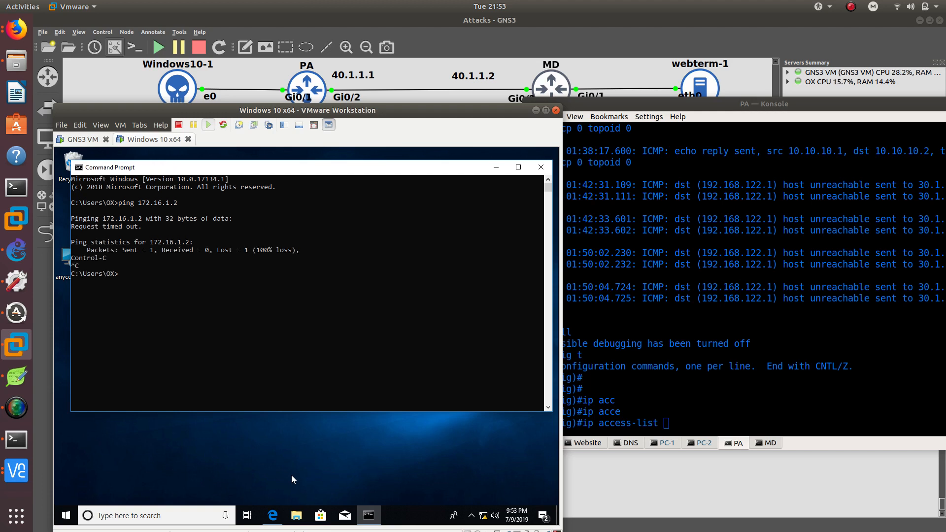
Close the Command Prompt and minimize the Windows 10 VM window to bring back the PA console.
key(BackSpace)
drag(534, 113, 553, 138)
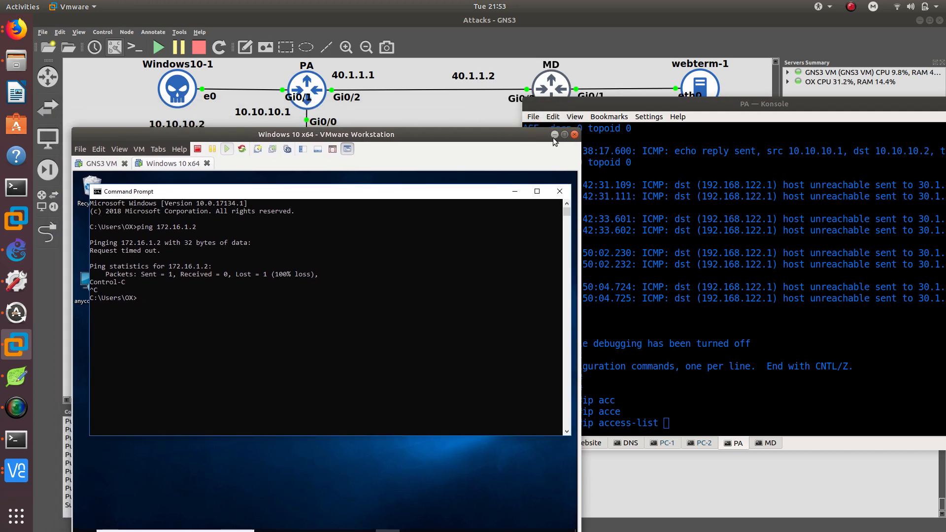
click(560, 192)
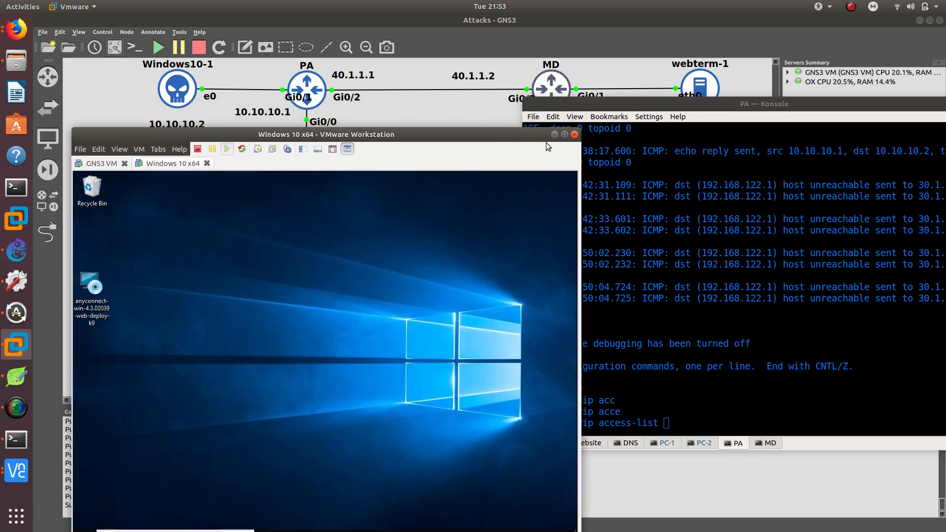
click(555, 134)
drag(577, 107, 320, 119)
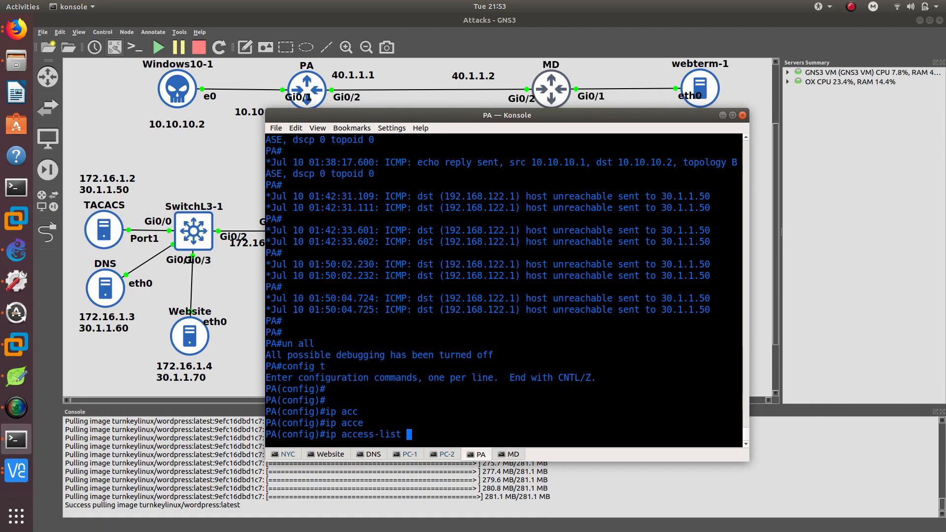
Create the extended IP access list TOMD on the PA router.
text(ex)
key(Tab)
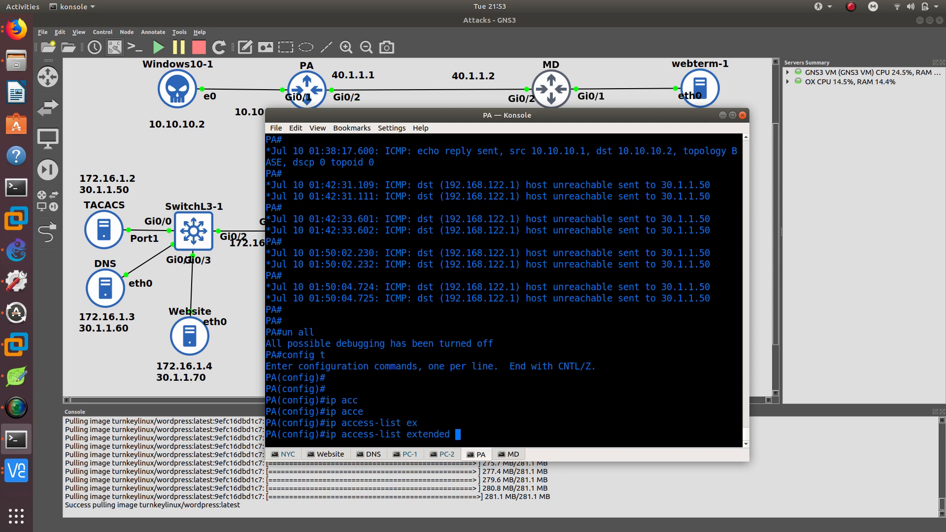
text(TOMD)
key(Return)
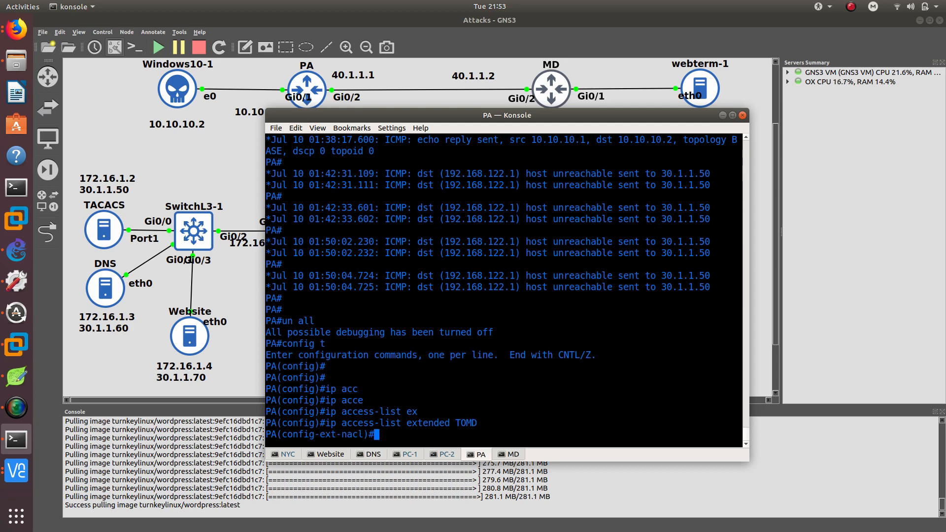
Permit IP from 10.10.10.0 0.0.0.255 to 192.168.2.0 0.0.0.255 in TOMD and exit the access list.
text(per)
key(Tab)
text(ip )
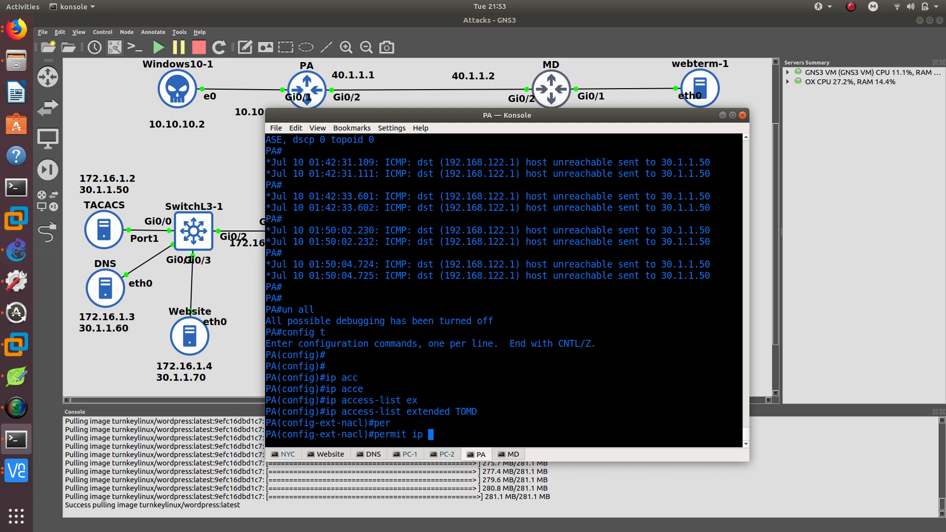
text(10.10.10.0 0.0.)
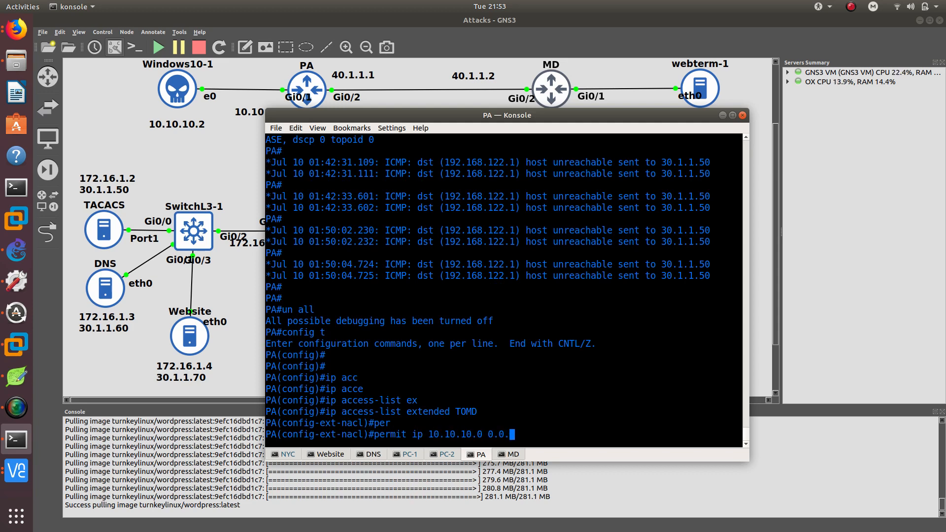
text(0.255 192.168.2.0 0.0.0.255)
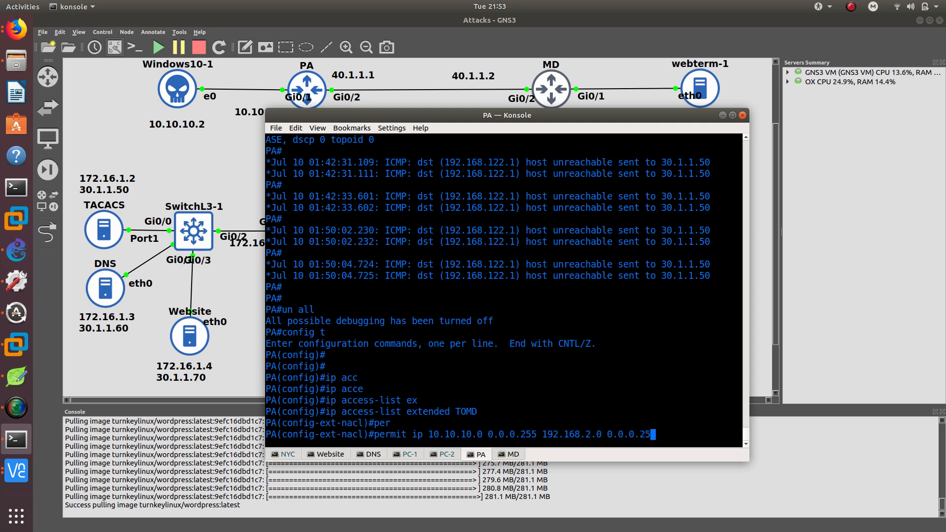
key(Return)
text(exit)
key(Return)
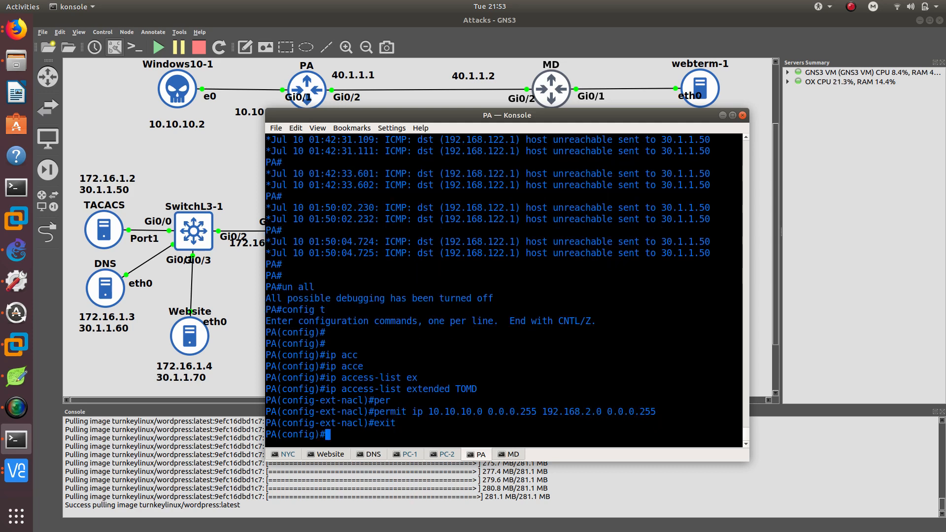
Create the IPsec transform set STRONG using esp-sha-hmac and esp-aes 256.
text(crypto ip)
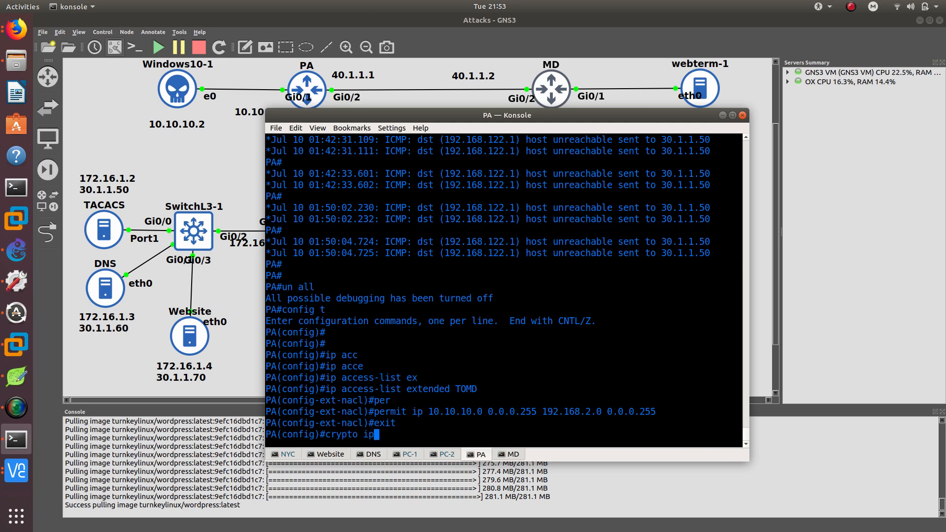
key(Tab)
text(tr)
key(Tab)
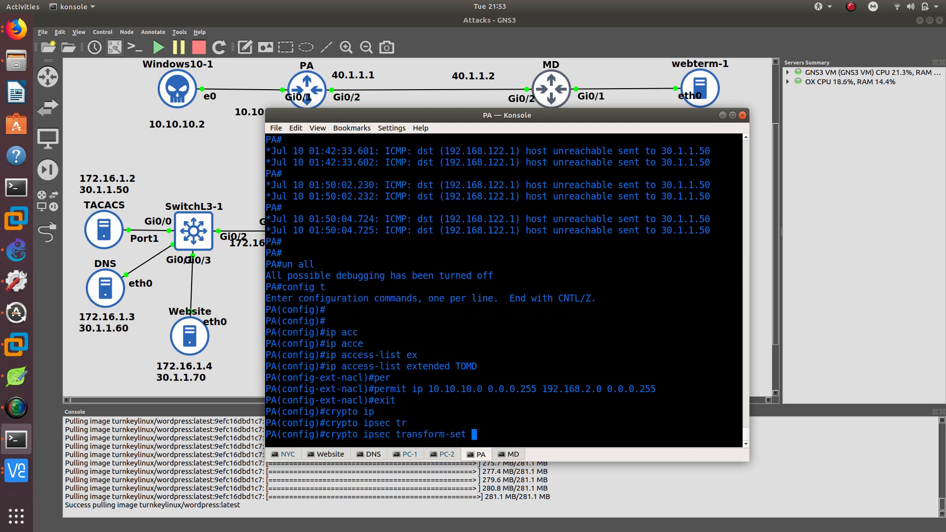
text(STRONG esp)
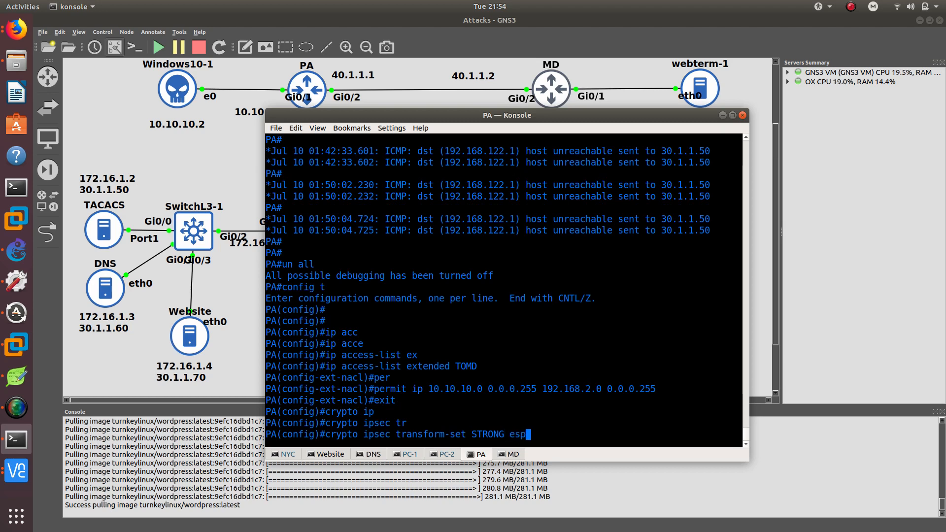
text(-s)
text(h)
key(Tab)
text(a-h)
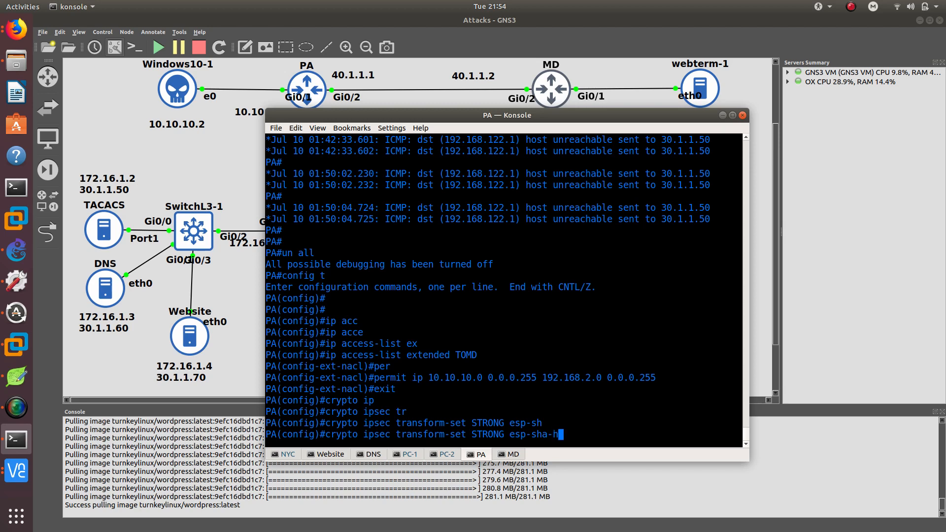
key(Tab)
text(esp)
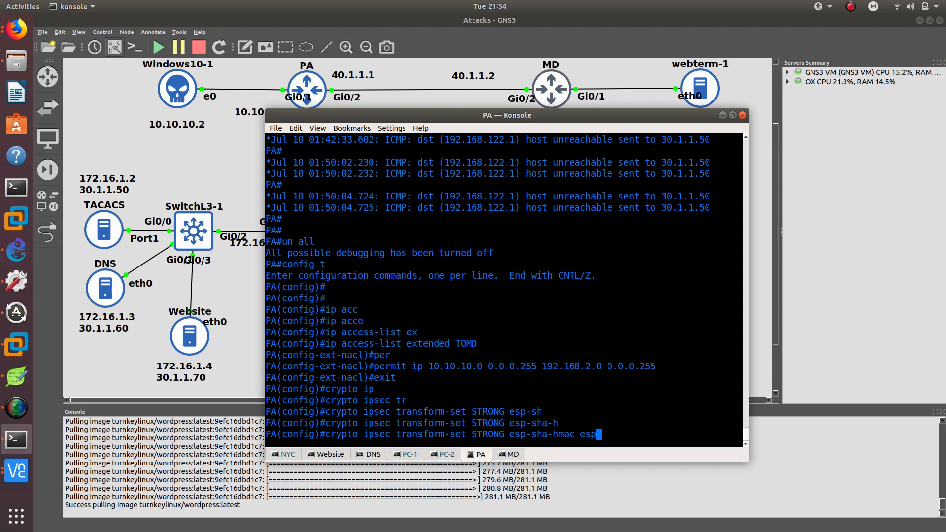
text(-aes 256)
key(Return)
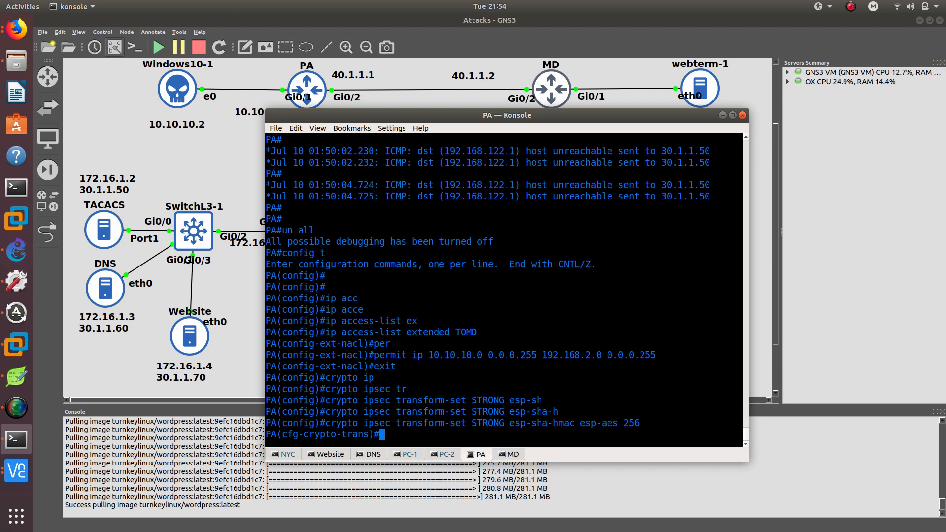
Set the STRONG transform set to tunnel mode and exit its configuration.
text(mode tunn)
key(Tab)
key(Return)
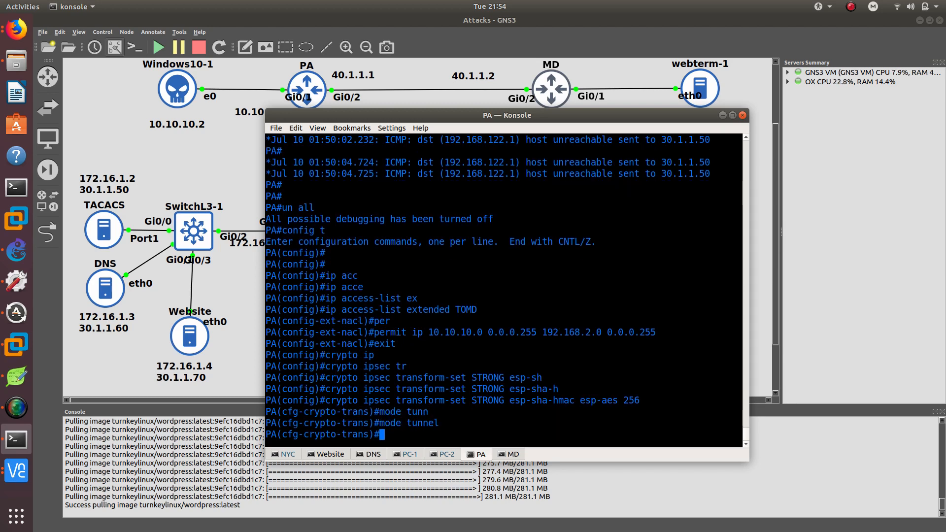
text(exit)
key(Return)
Create crypto map MAPTOMD with sequence number 1 as an ipsec-isakmp entry, checking the available options along the way.
text(cryp)
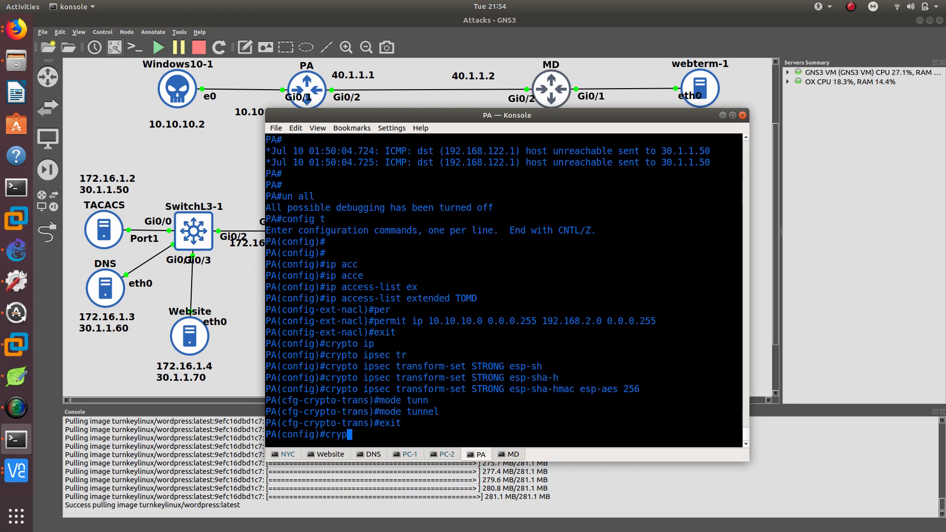
text(to ma)
key(Tab)
text(MA)
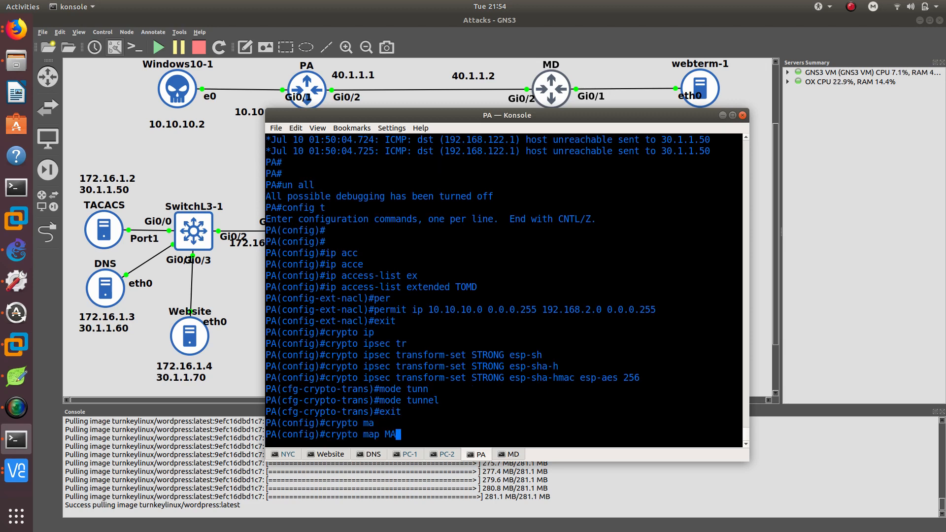
text(PTO)
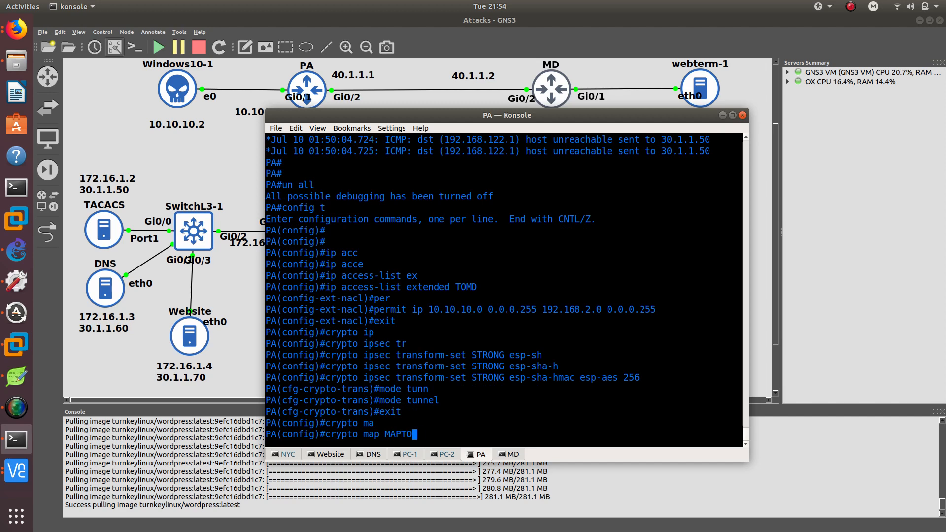
text(MD)
key(Return)
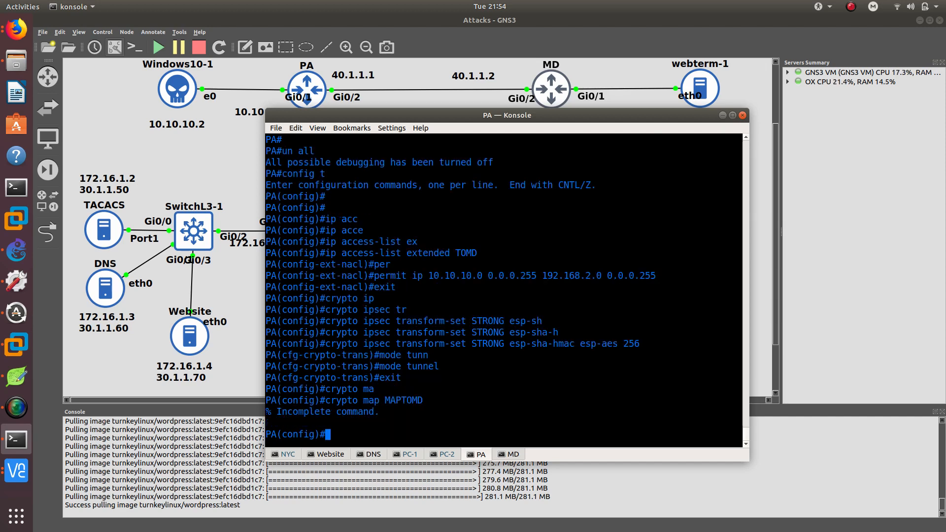
key(Up)
text(?)
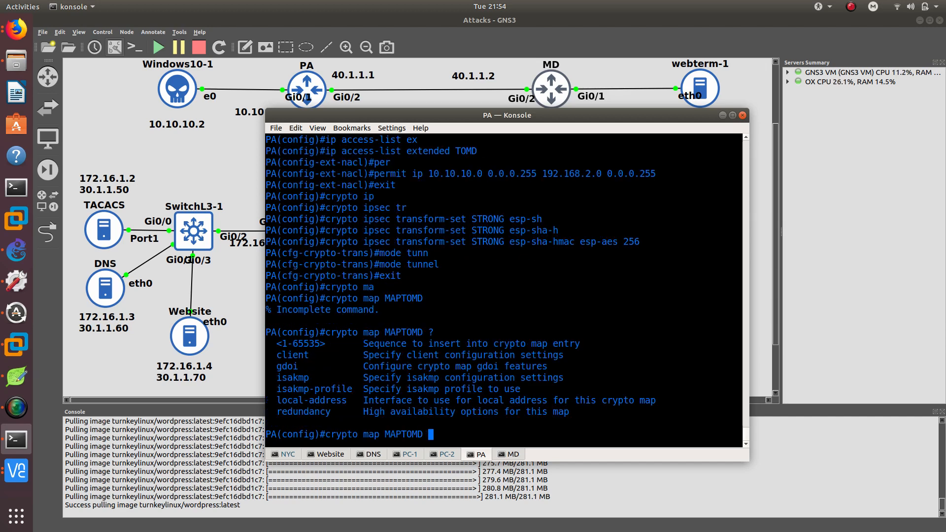
text(1 )
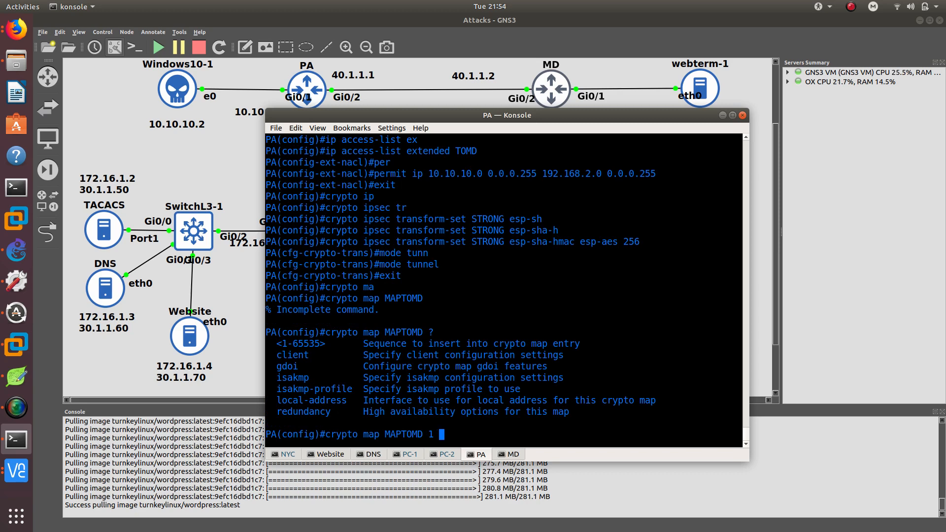
text(?is)
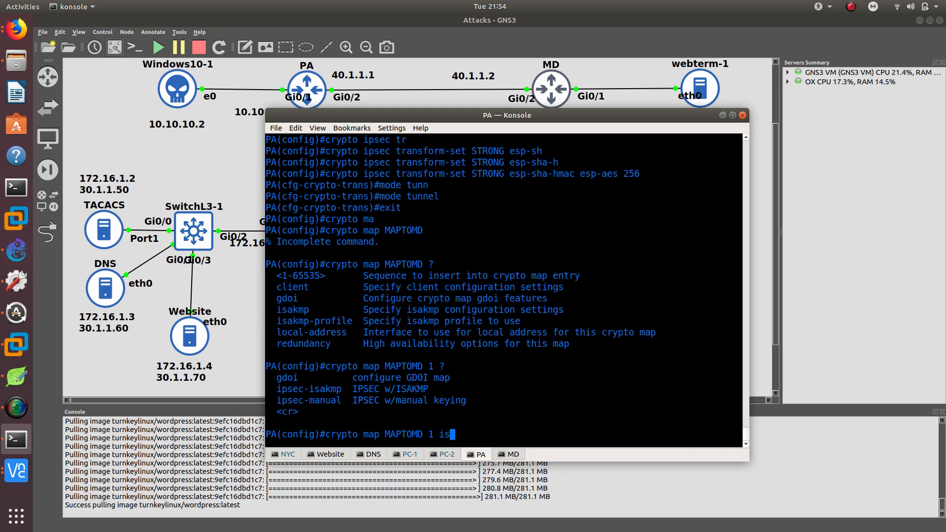
key(Tab)
key(BackSpace)
text(pe)
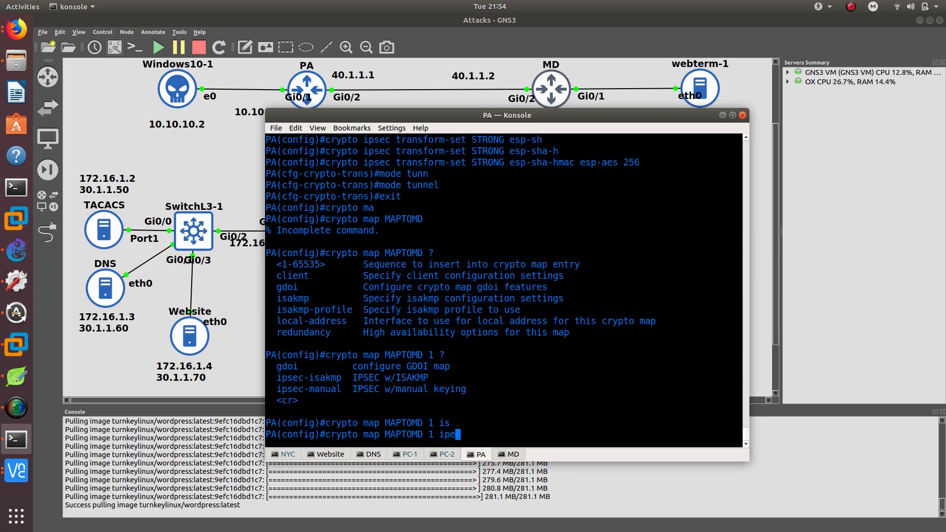
key(Tab)
key(BackSpace)
key(Tab)
text(sec-)
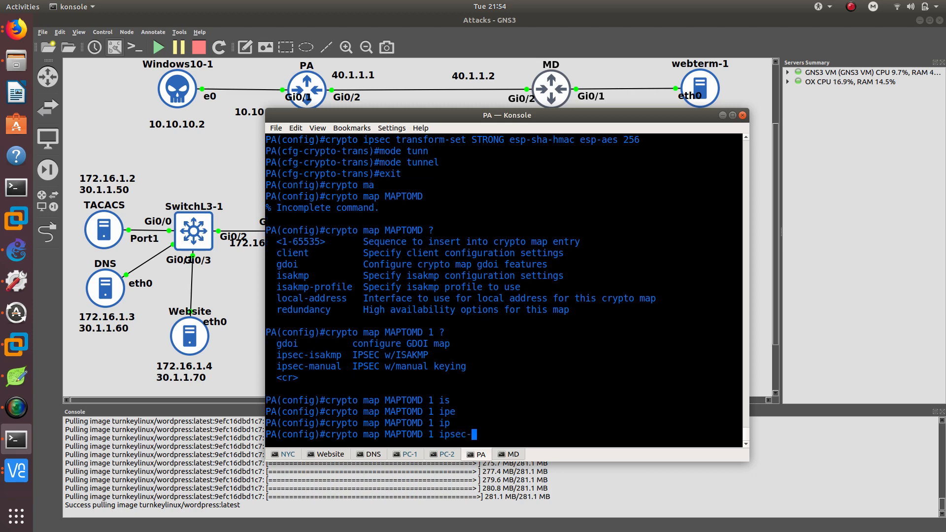
text(is)
key(Tab)
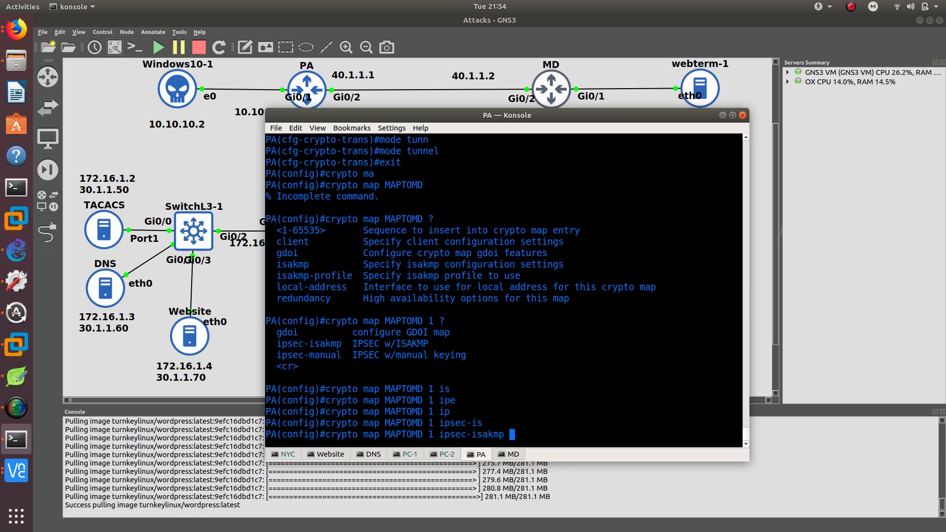
text(?)
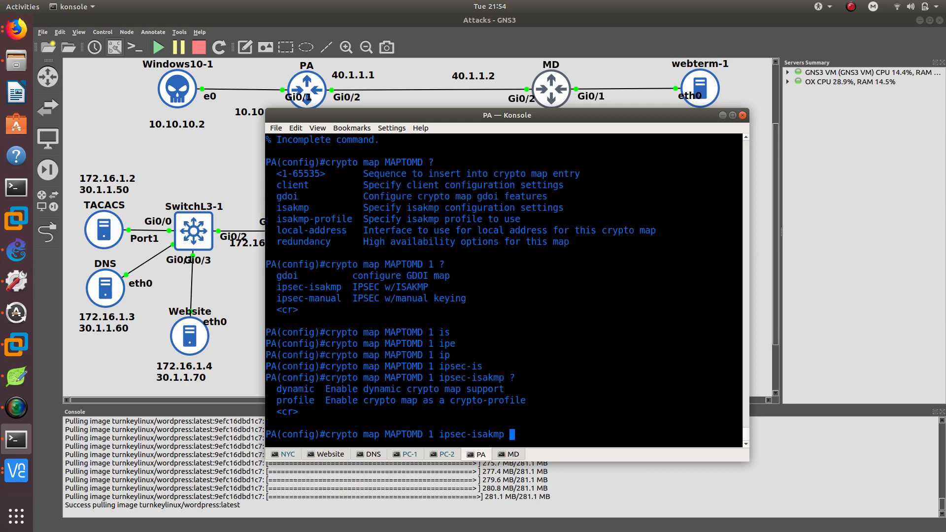
key(Return)
key(Return)
key(Return)
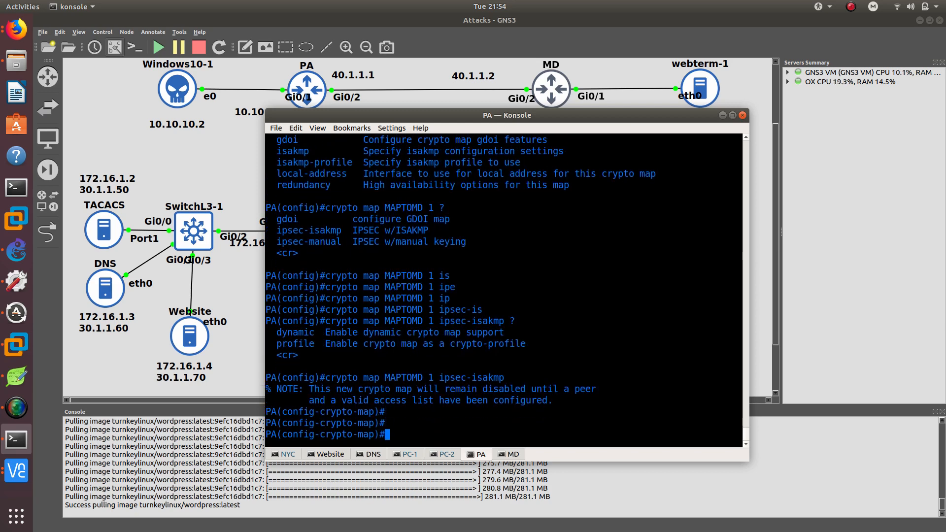
In crypto map MAPTOMD, set the transform set to STRONG and the peer to 40.1.1.2.
text(set tr)
key(Tab)
text(S)
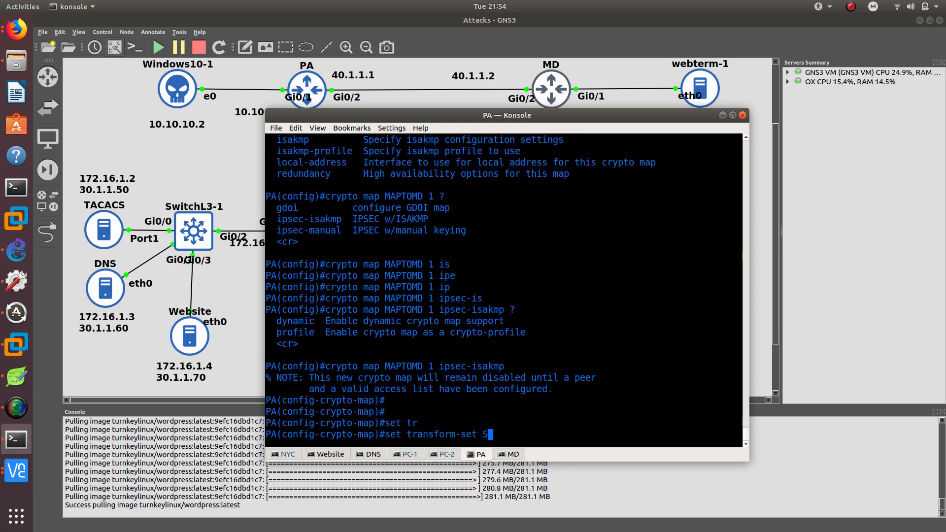
text(TRONG)
key(Return)
text(s)
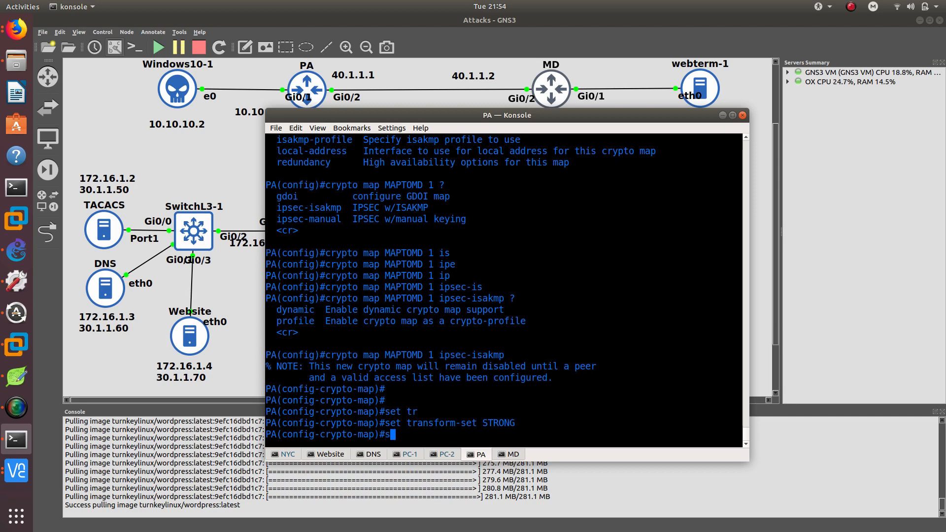
text(et pee)
key(Tab)
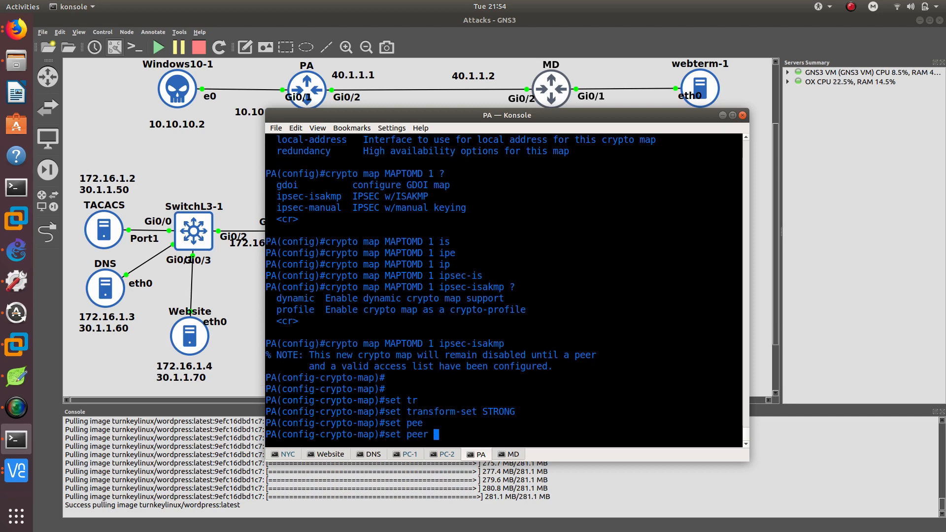
text(40.1.1.2)
key(Return)
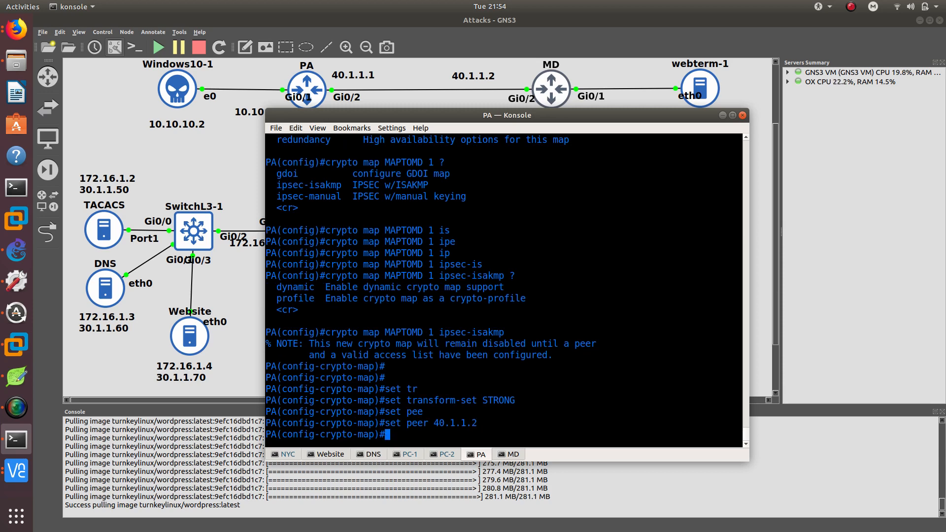
Match the crypto map to access list TOMD and exit the crypto map configuration.
text(m)
text(at)
key(Tab)
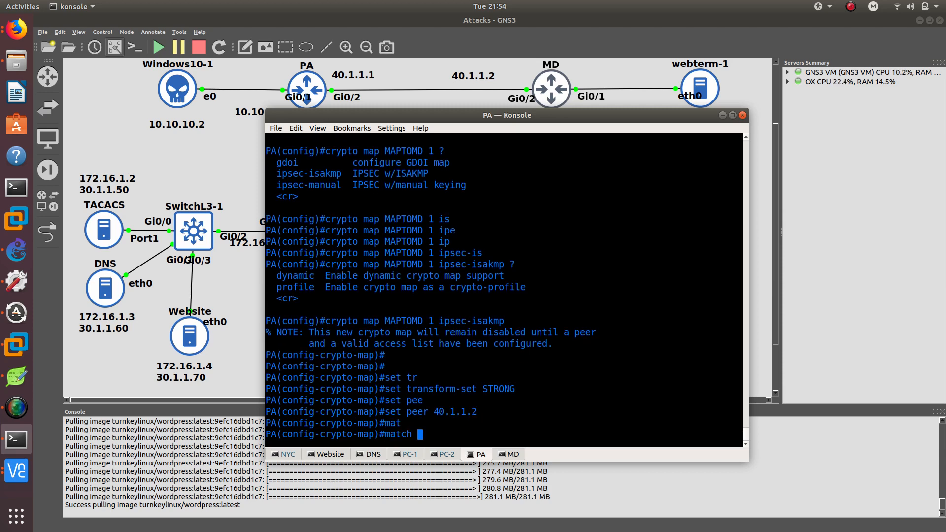
text(add)
key(Tab)
scroll(431, 336, up, 5)
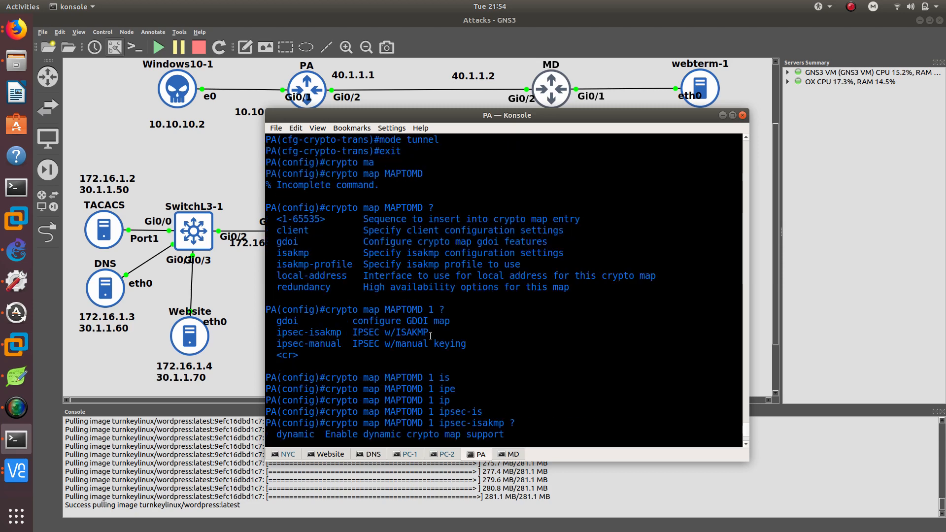
scroll(430, 336, up, 1)
scroll(405, 239, up, 4)
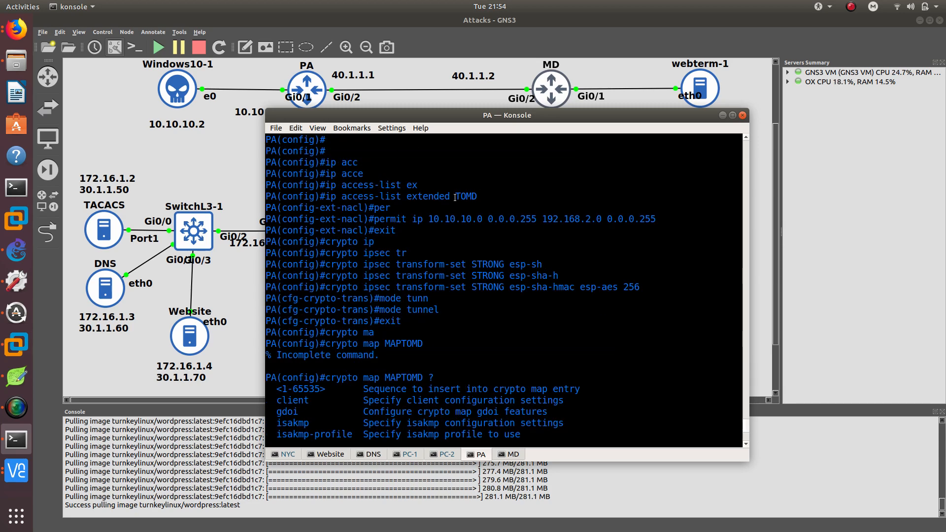
scroll(454, 197, down, 10)
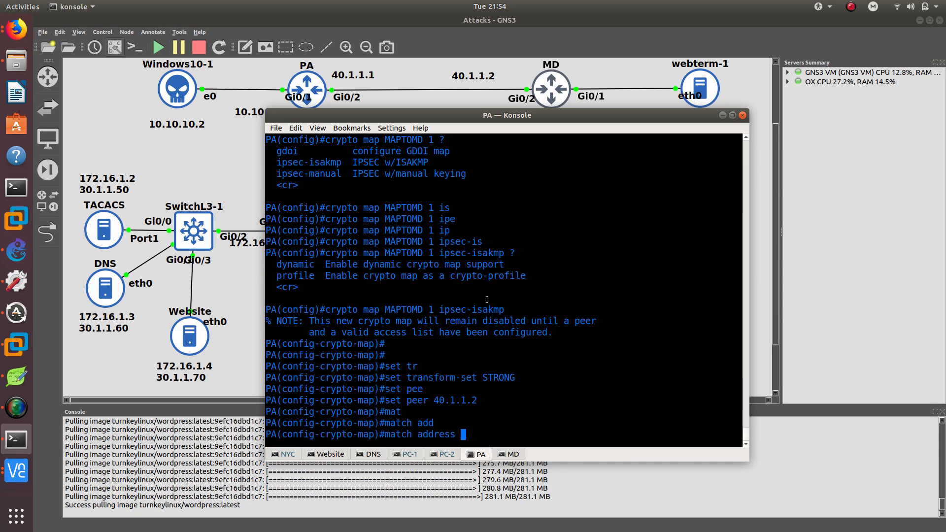
text(TOMD)
key(Return)
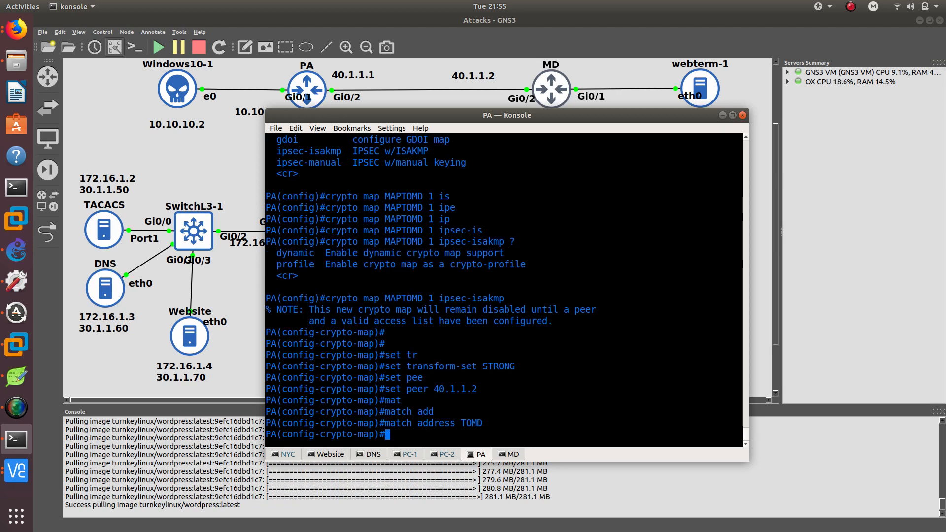
text(exit)
key(Return)
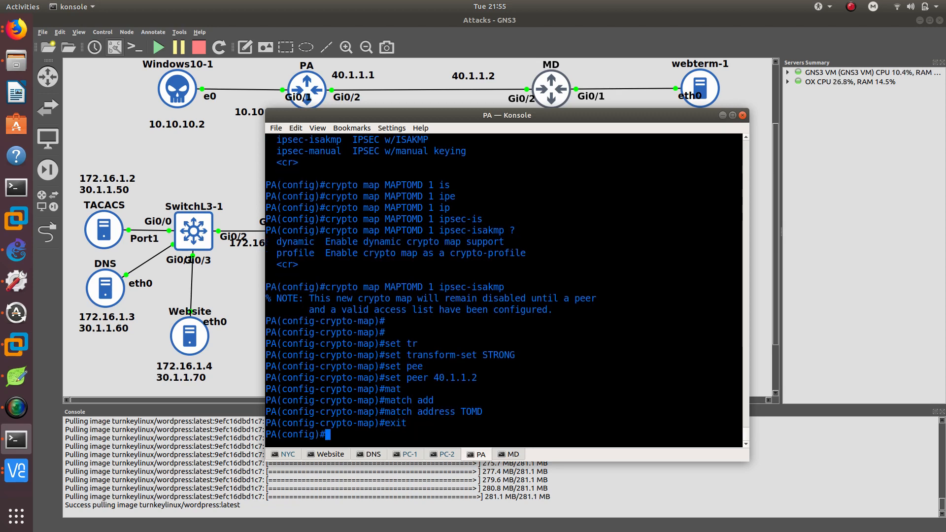
Configure an ISAKMP pre-shared key for the peer at address 40.1.1.2, entering the shared key value.
key(Tab)
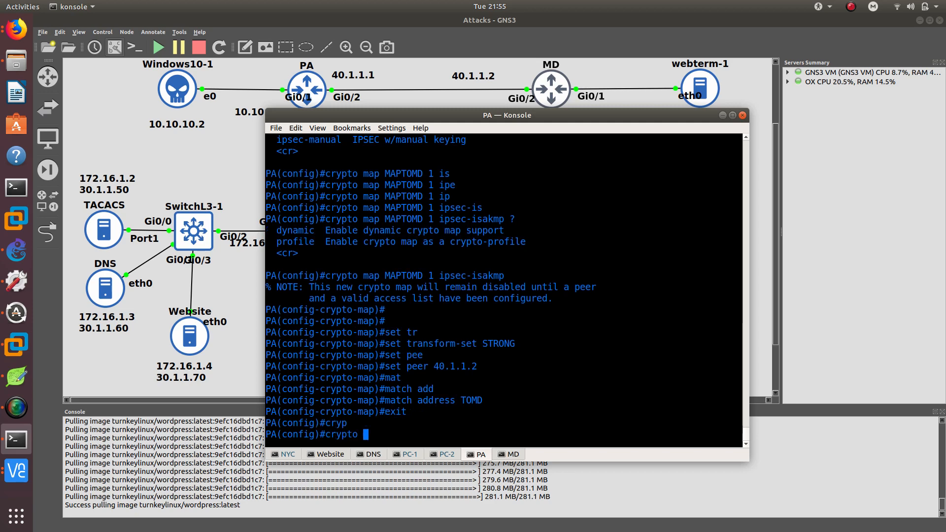
key(Tab)
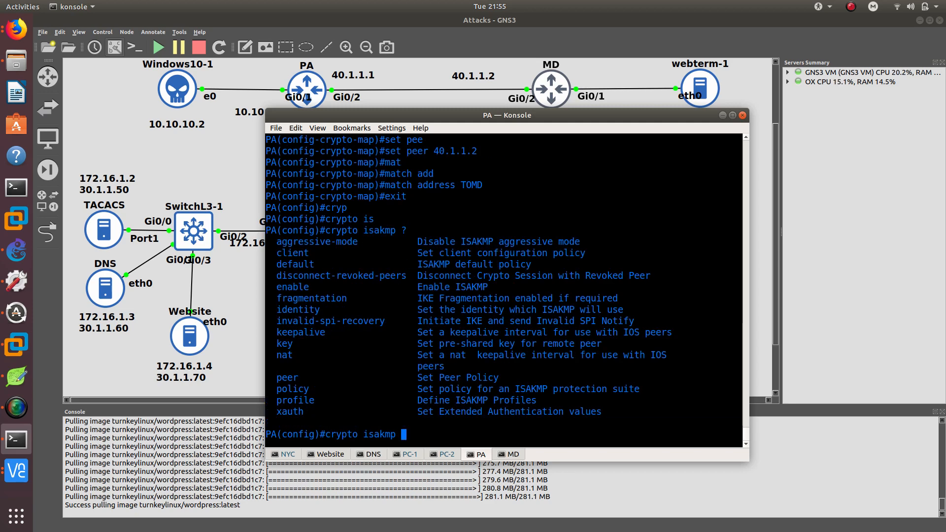
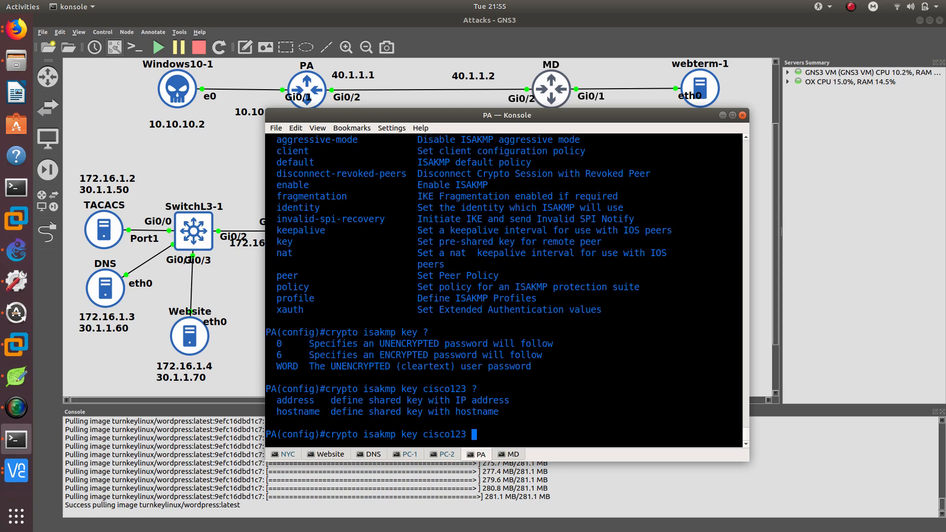
key(Tab)
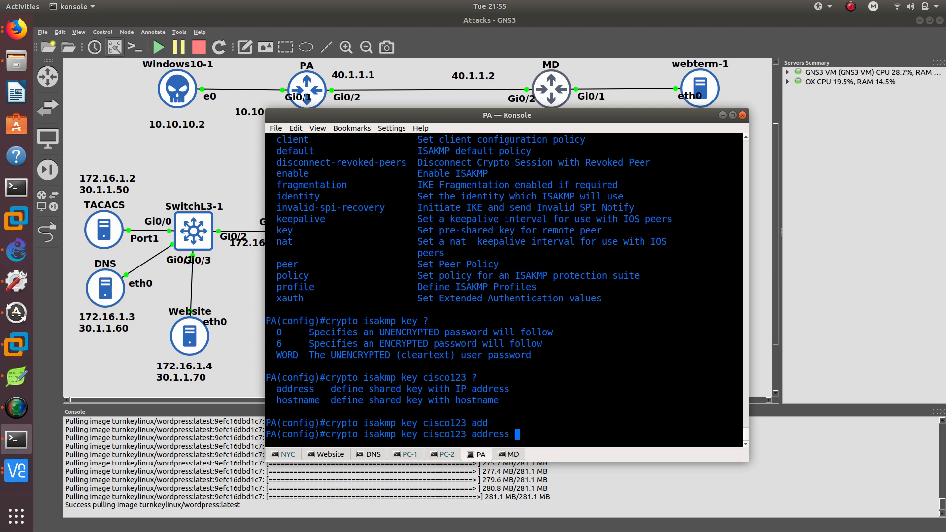
key(Return)
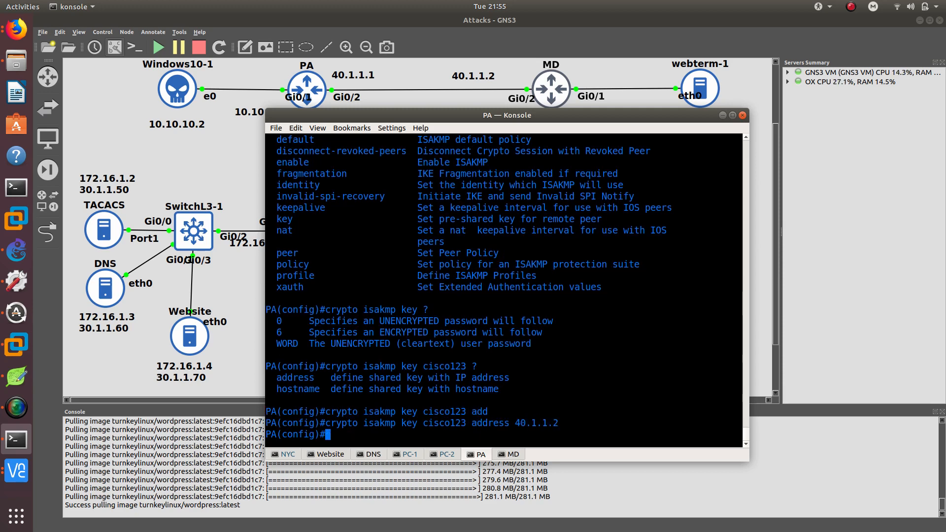
Create ISAKMP policy 1 on PA and set its authentication to pre-share.
text(cry)
key(Tab)
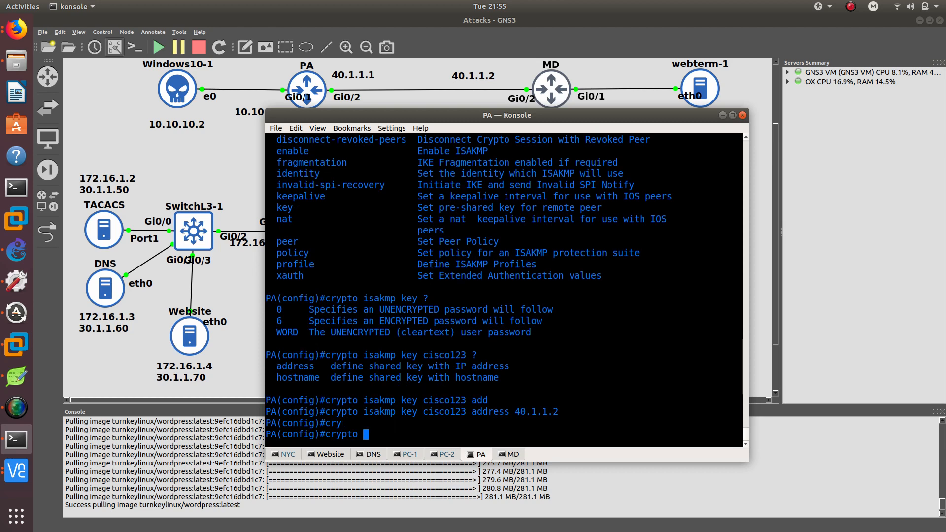
text(is)
key(Tab)
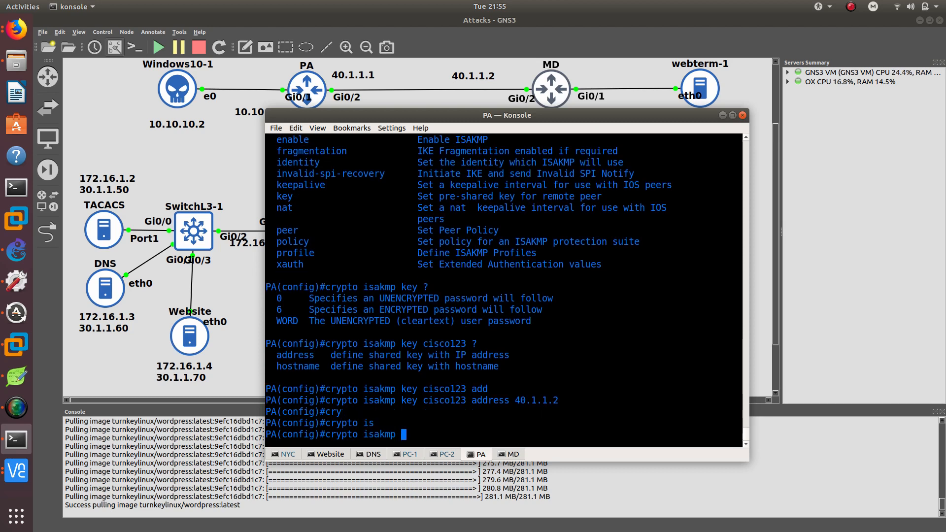
text(po)
key(Tab)
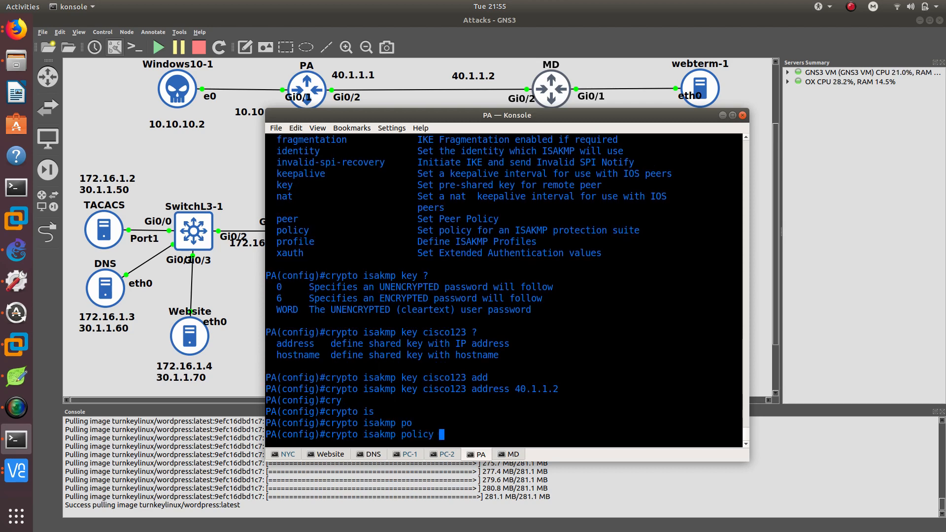
text(1)
key(Return)
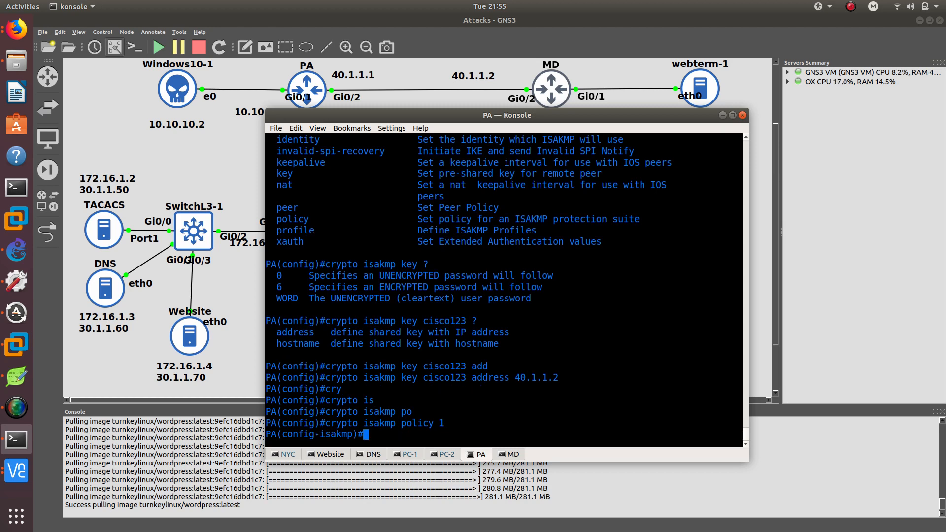
text(au)
key(Tab)
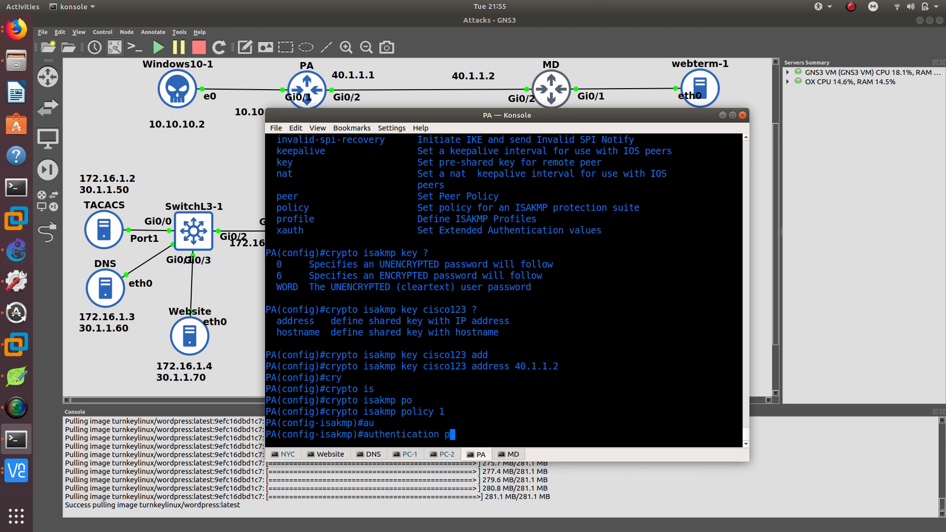
text(pr)
key(Tab)
key(Return)
In ISAKMP policy 1, set encryption to aes 256 and hash to sha.
text(en)
key(Tab)
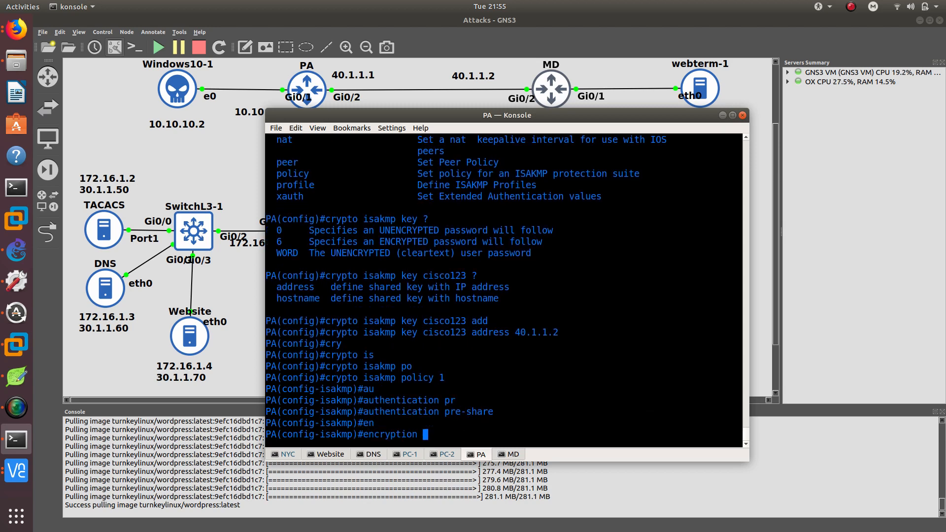
text(as)
key(BackSpace)
text(es2)
key(BackSpace)
text(256)
key(Return)
text(h)
key(Tab)
text(sha)
key(Return)
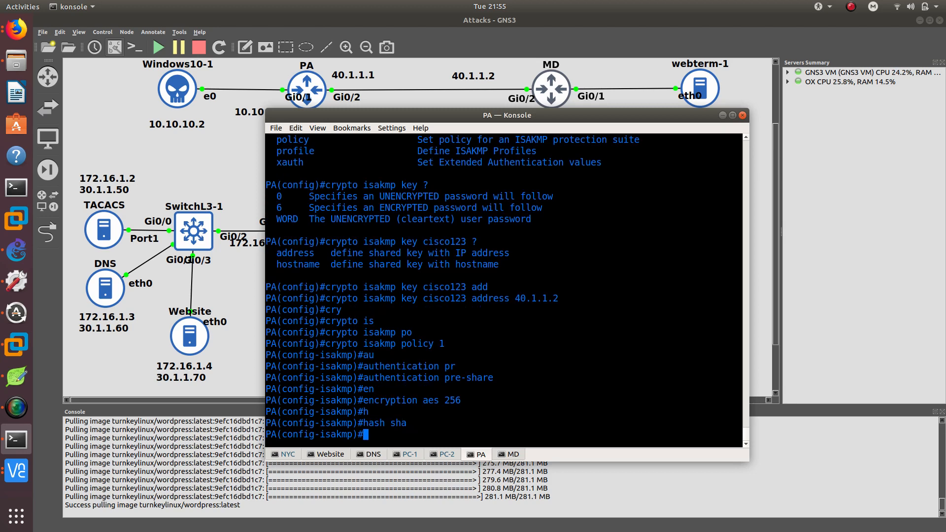
Set the ISAKMP policy's group to 2 and lifetime to 86400 seconds, checking the lifetime range, then exit.
text(gr)
key(Tab)
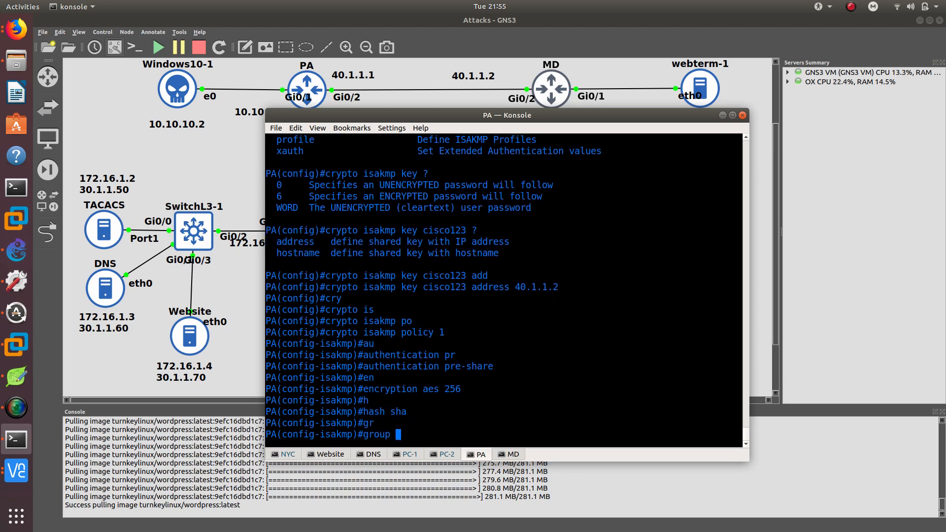
text(2)
key(Return)
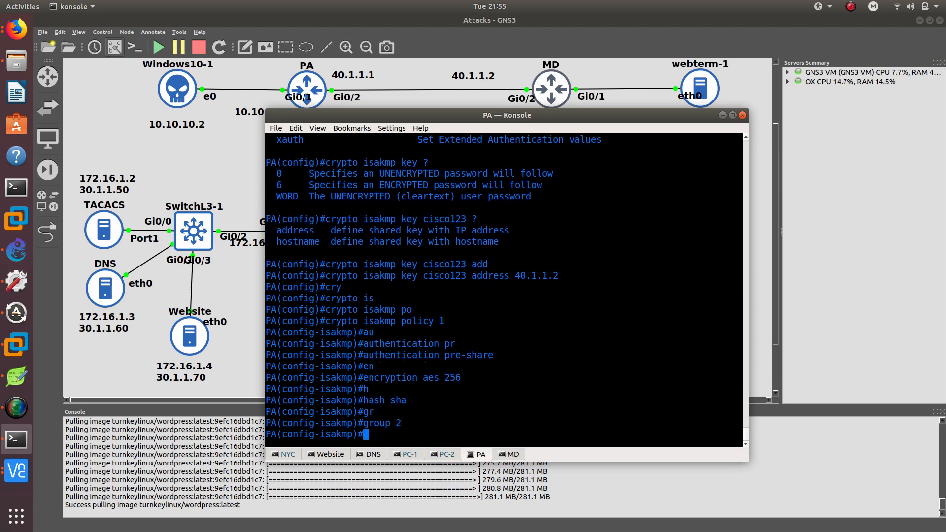
text(lif)
key(Tab)
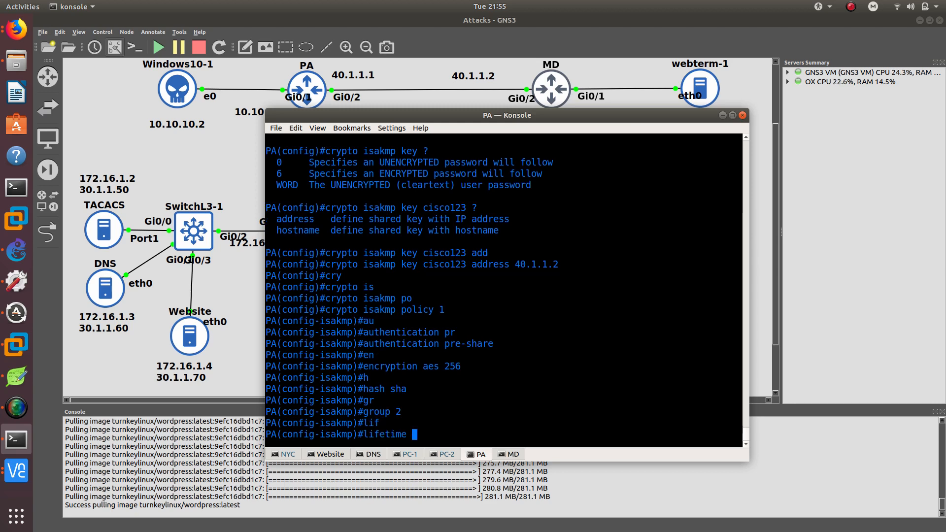
text(?)
text(86)
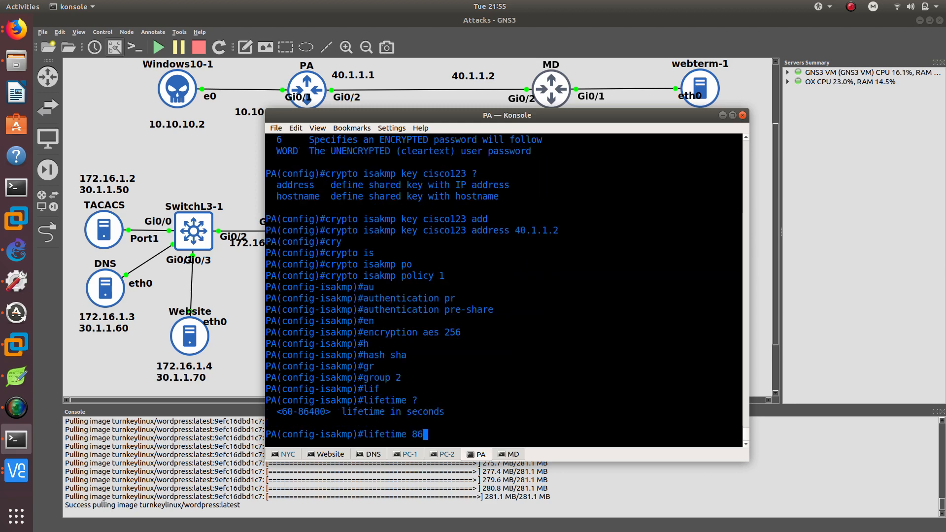
text(400)
key(Return)
text(exit)
key(Return)
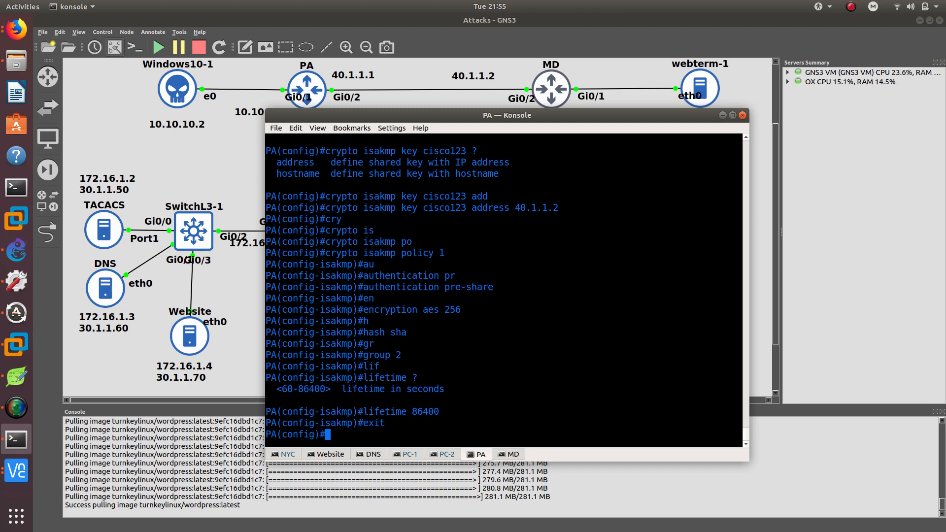
Enter configuration of interface GigabitEthernet0/2, correcting the mistyped interface name.
text(int g)
key(Tab)
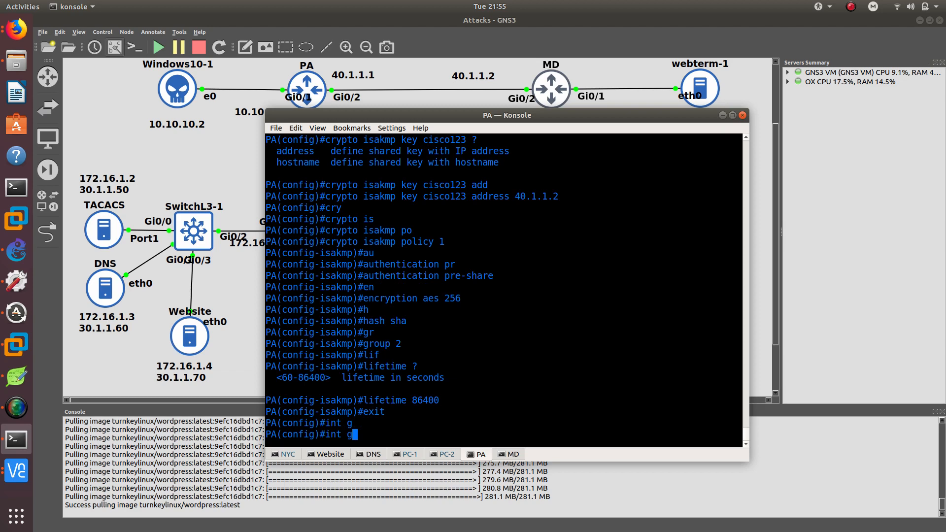
text(/2)
key(Return)
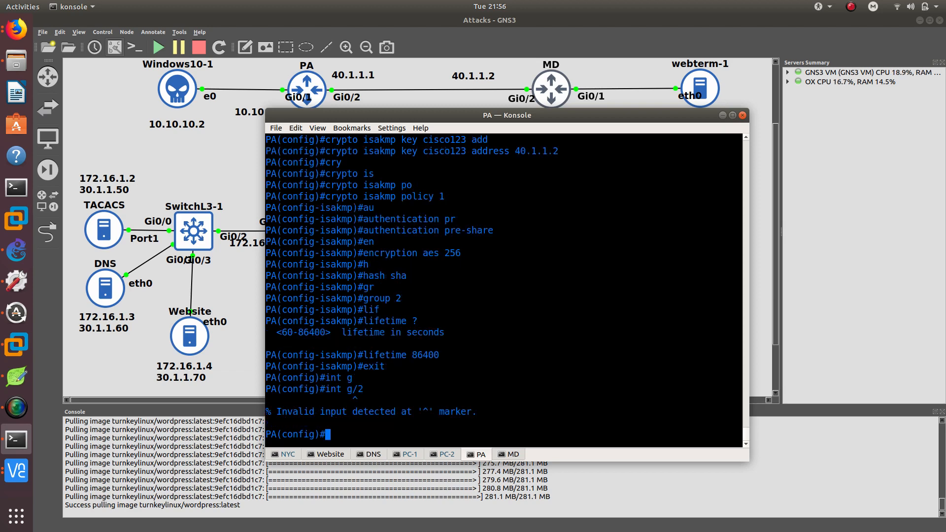
key(Up)
key(Left)
key(Left)
text(0)
key(Return)
Apply crypto map MAPTOMD to interface g0/2, copying the map name from earlier output.
text(cry)
key(Tab)
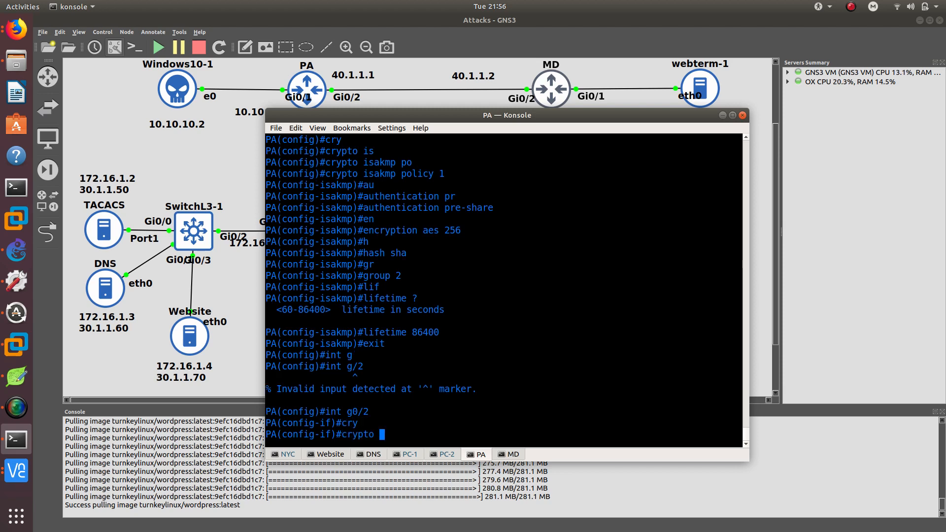
text(ma)
key(Tab)
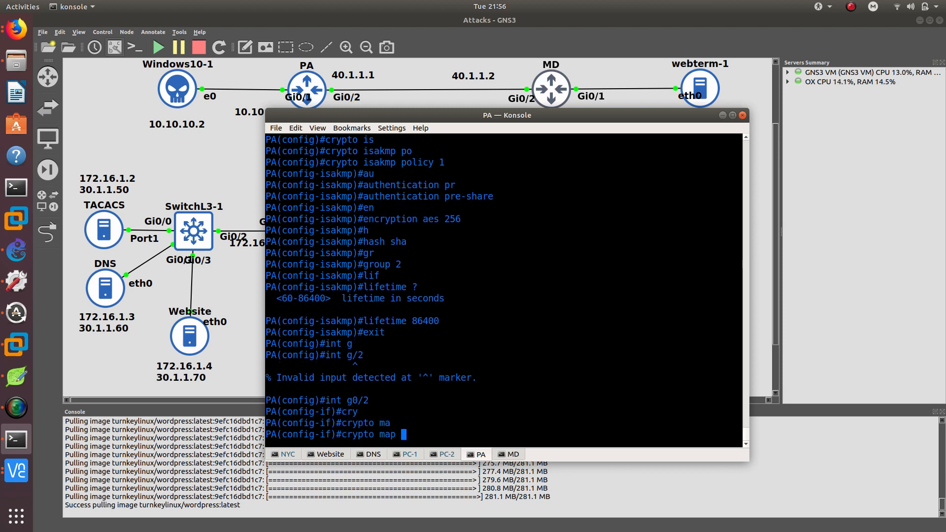
text(MAPTOMD)
scroll(481, 249, up, 6)
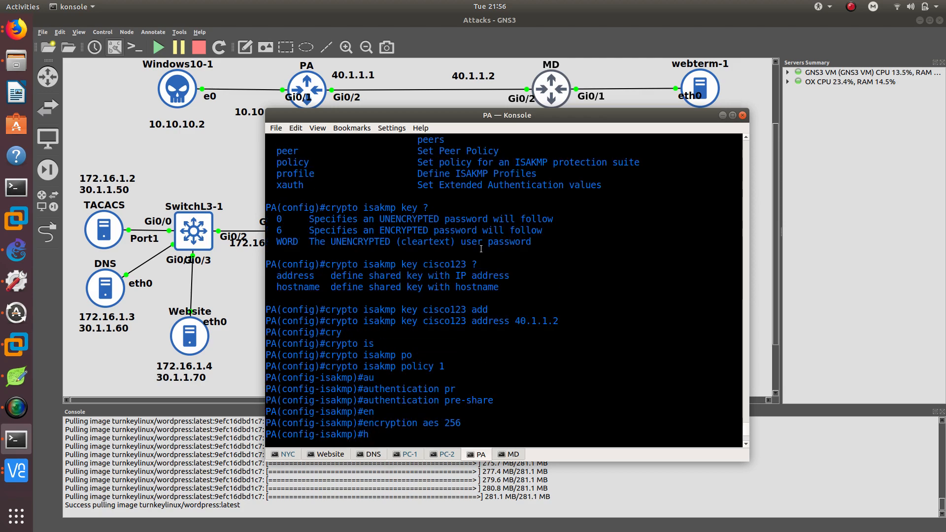
scroll(481, 249, up, 9)
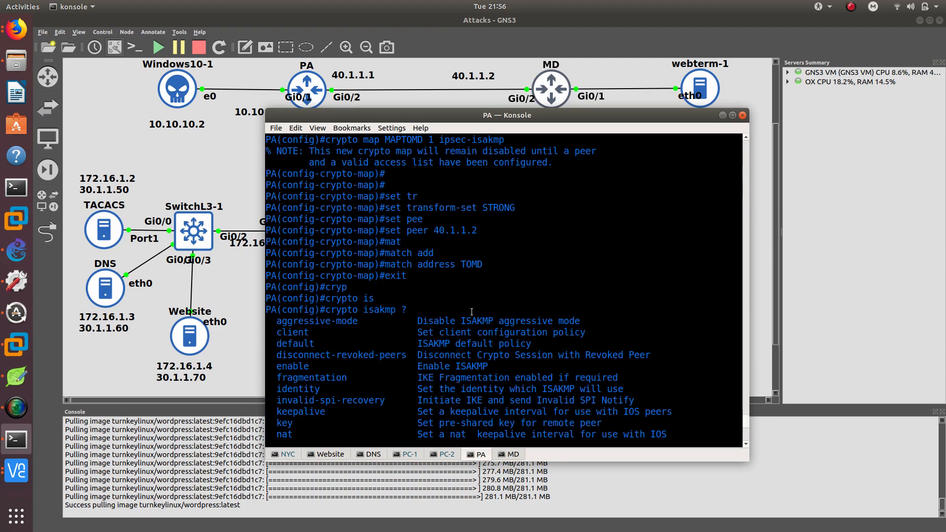
scroll(472, 312, down, 10)
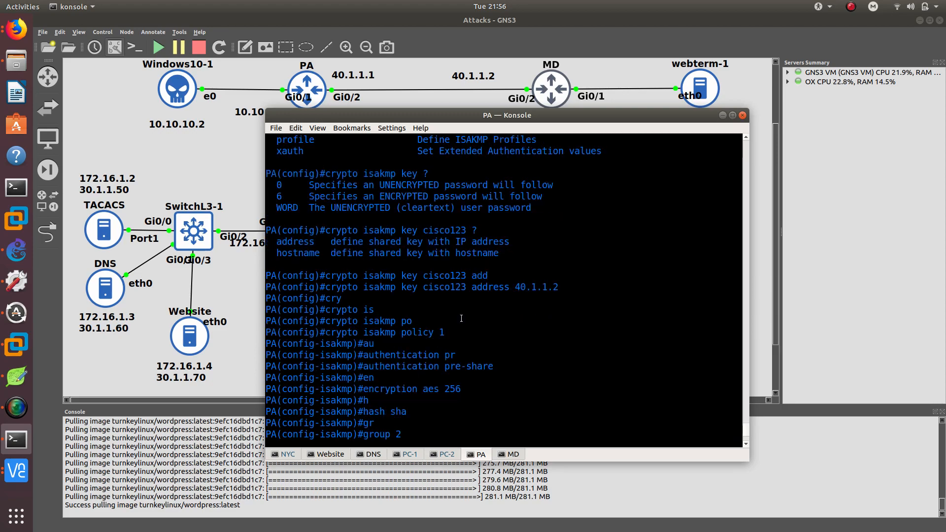
scroll(461, 319, down, 2)
scroll(441, 316, up, 4)
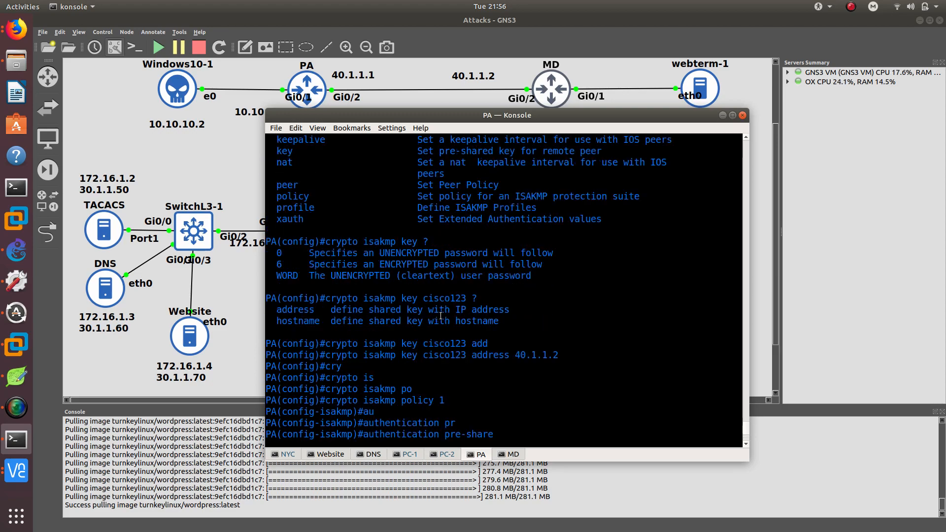
scroll(444, 310, up, 12)
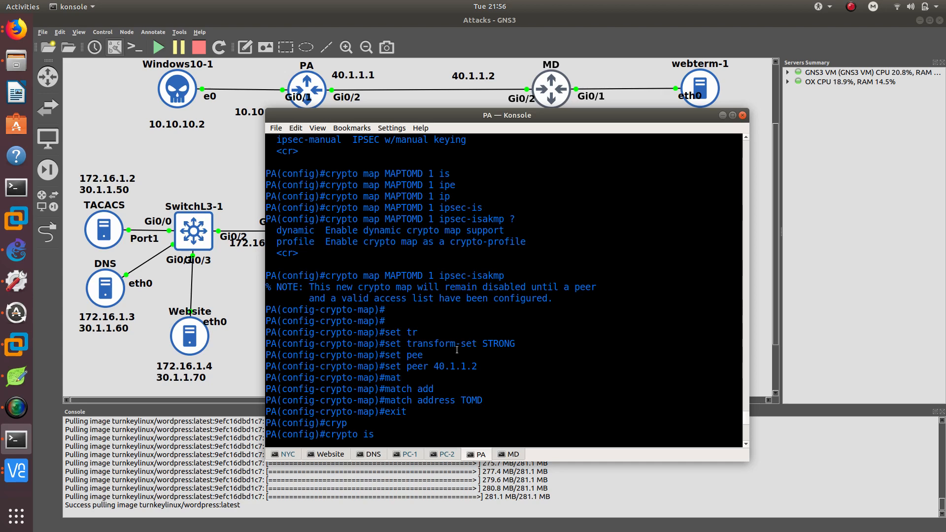
scroll(456, 350, up, 3)
double_click(405, 274)
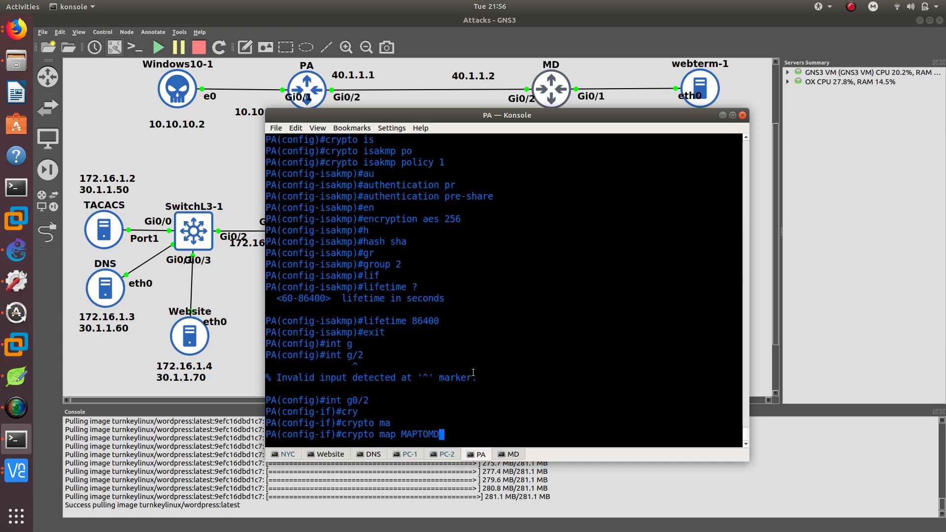
key(Return)
key(Return)
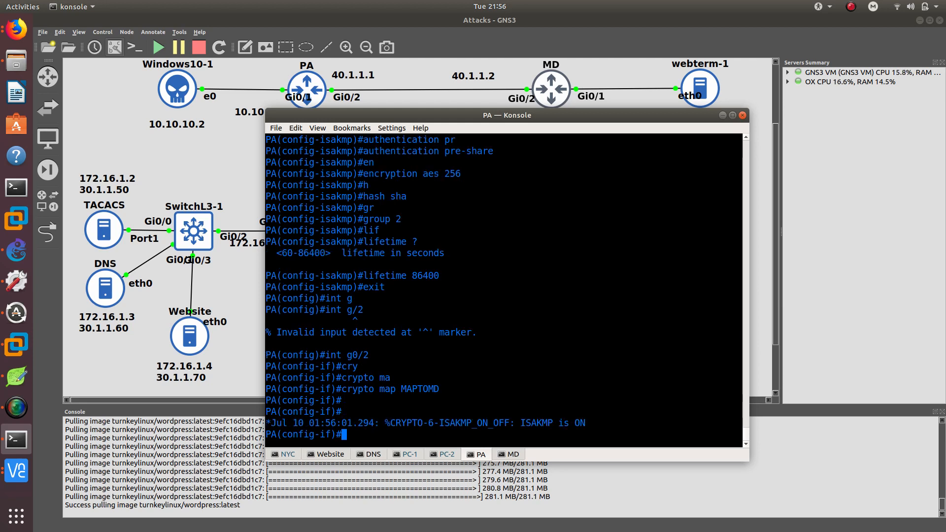
Save the running configuration on PA.
text(do wr)
key(Return)
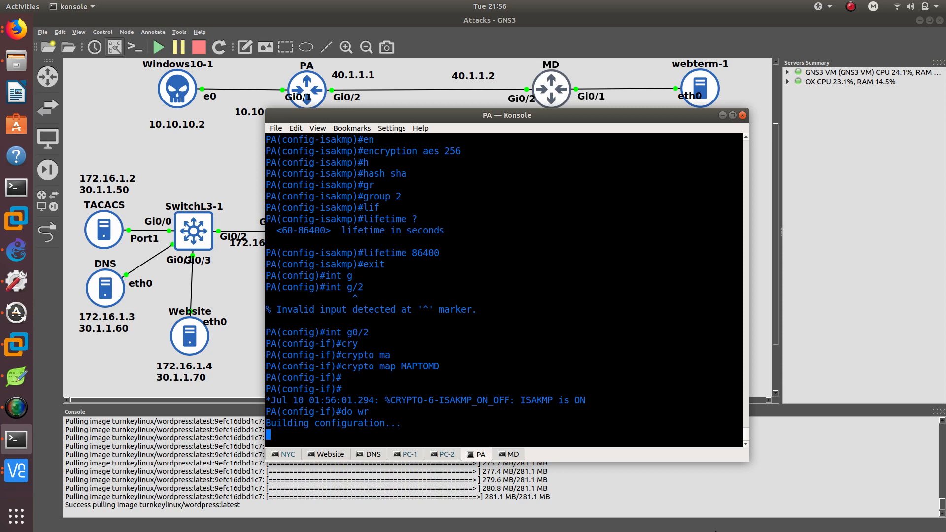
Switch to the MD router console and enter global configuration mode.
click(511, 457)
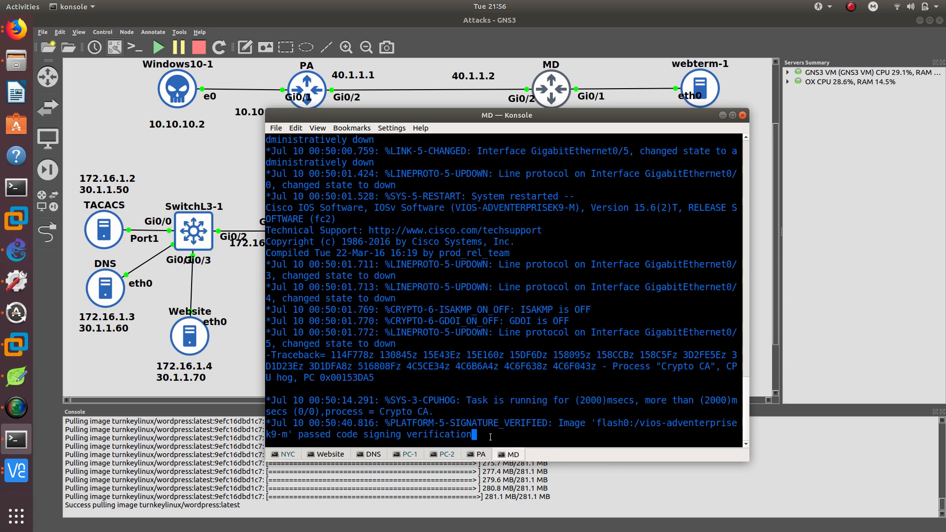
key(Return)
key(Return)
key(Return)
key(Return)
key(Return)
key(Return)
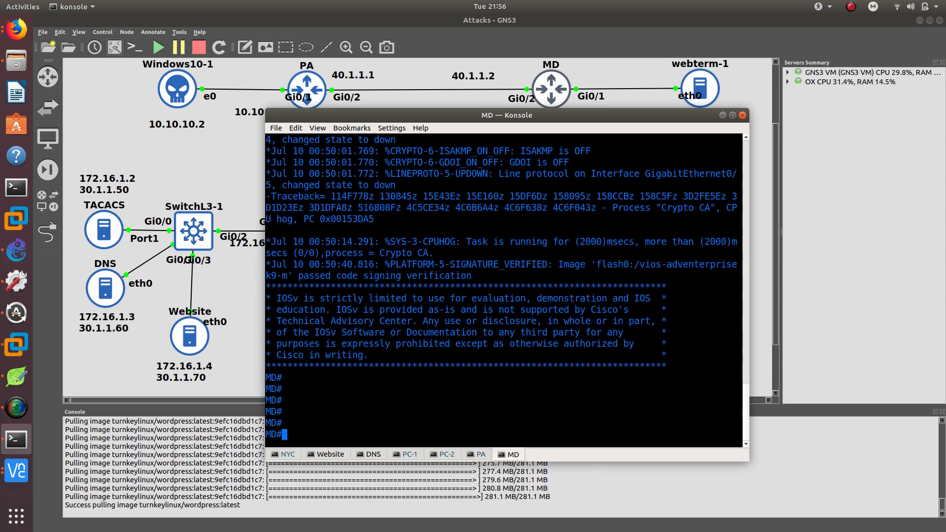
text(config t)
key(Return)
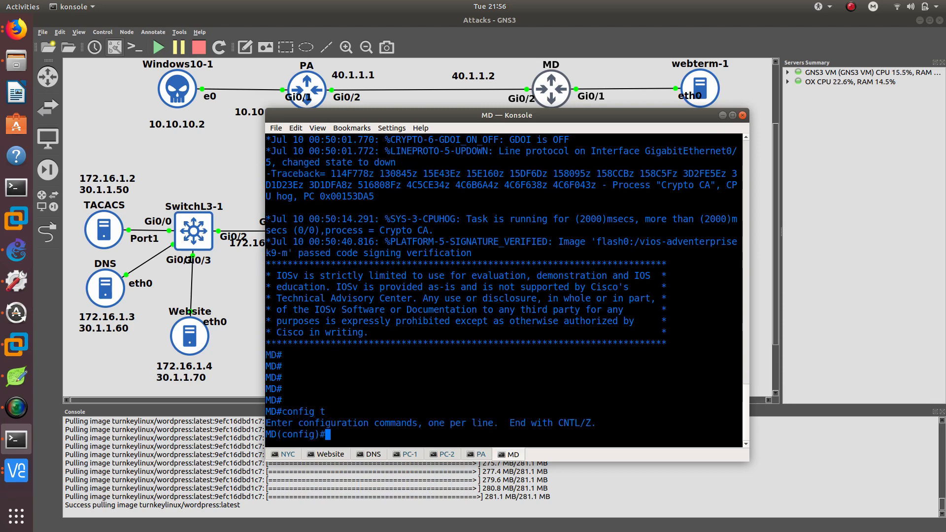
Create extended IP access list TOPA on MD.
text(ip  acc)
key(Tab)
key(BackSpace)
key(BackSpace)
key(BackSpace)
key(BackSpace)
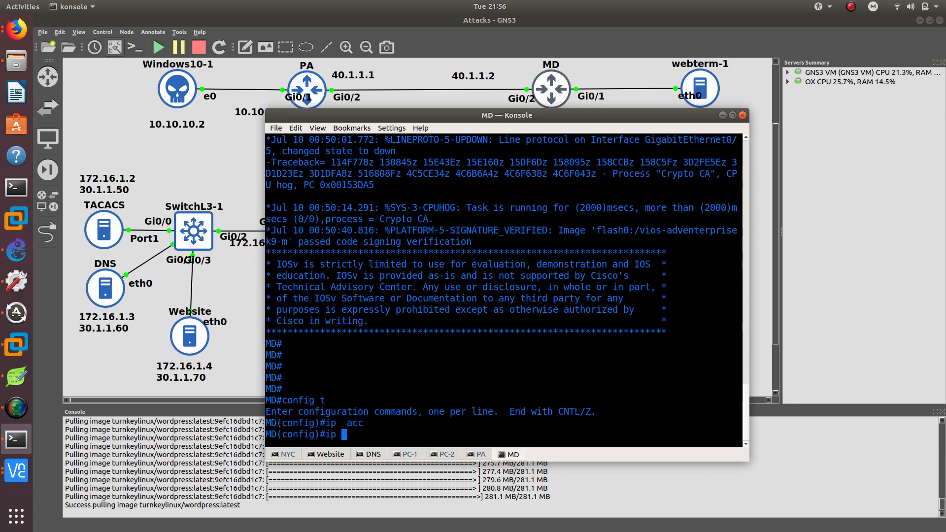
text(acc)
key(Tab)
text(e)
key(Tab)
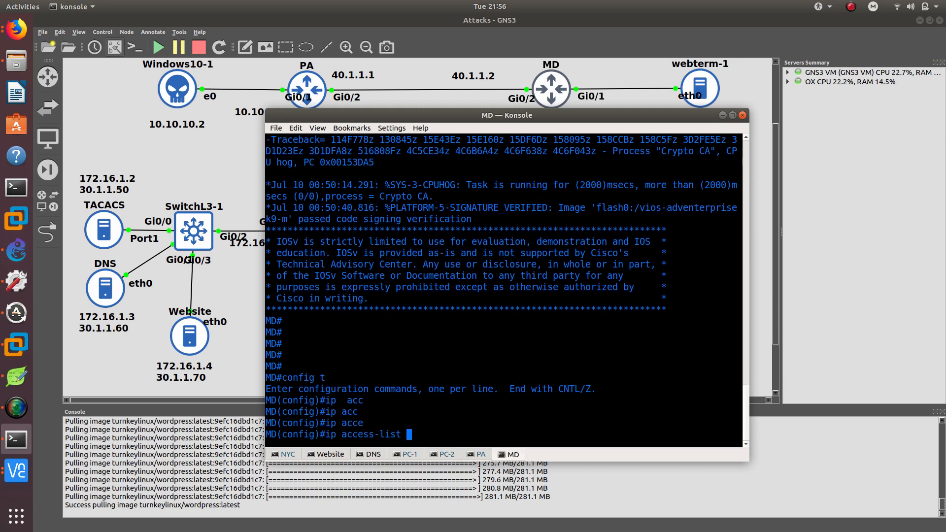
text(ex)
key(Tab)
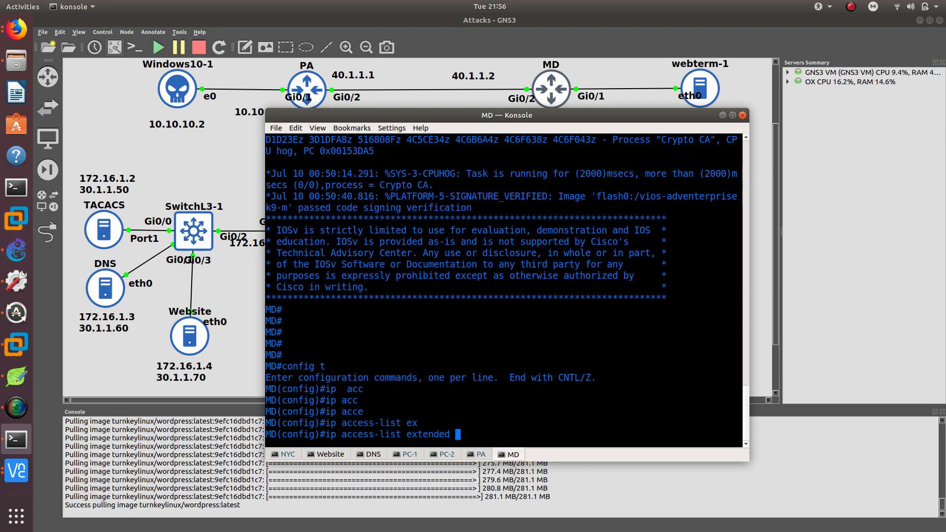
text(TOPA)
key(Return)
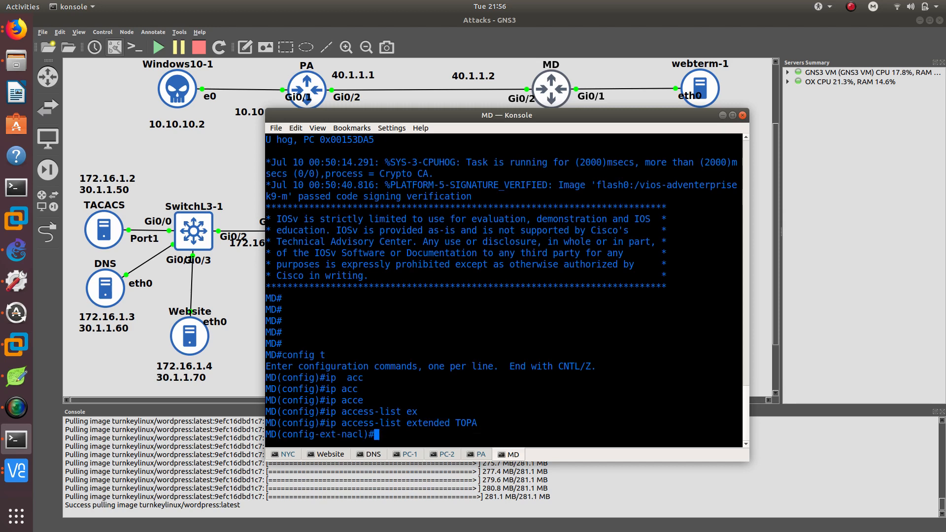
Add a rule to TOPA permitting IP from 192.168.2.0 0.0.0.255 to 10.10.10.0 0.0.0.255, then leave the access list.
text(pe)
key(Tab)
text(ip 192)
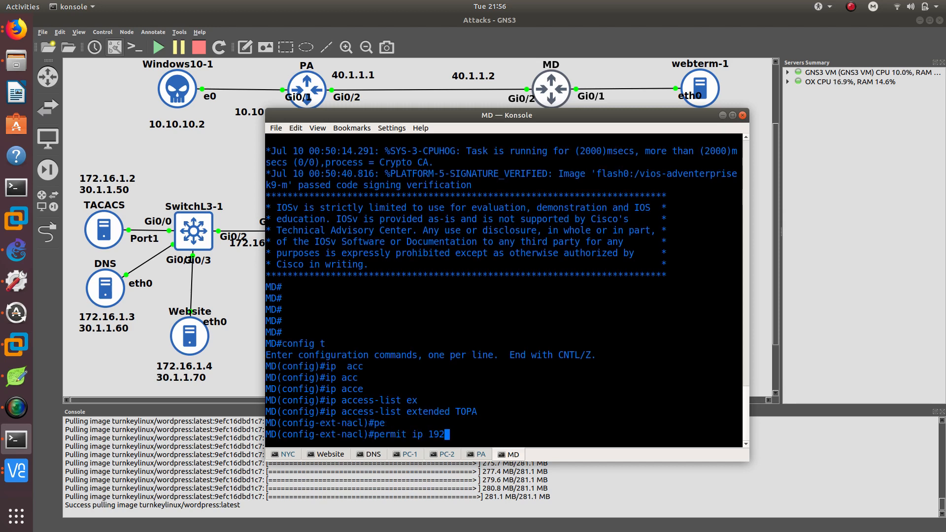
text(.168.2)
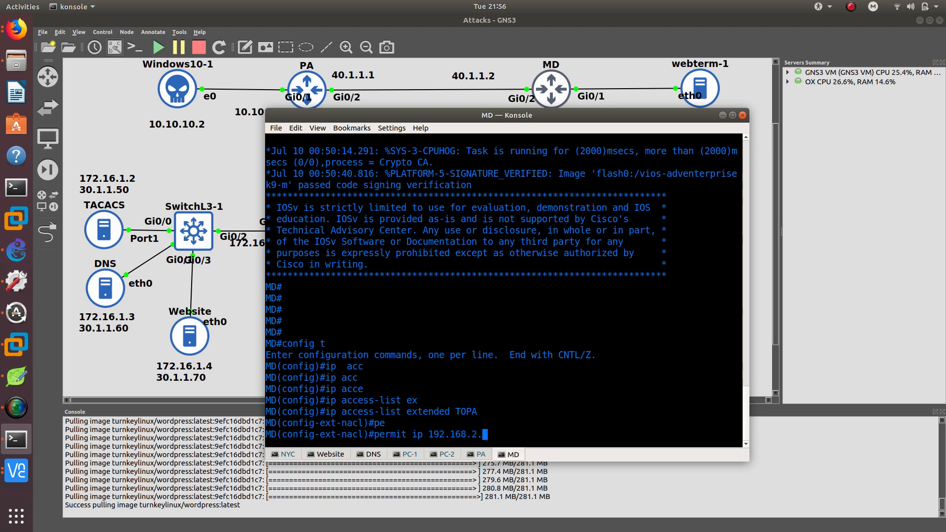
text(.0 0.0.0.255)
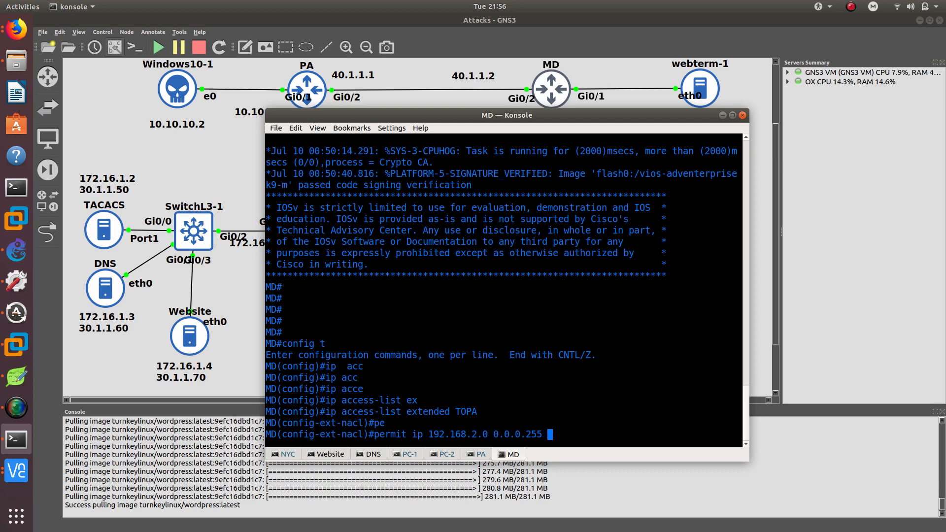
text( 10.10.10.)
text(0 0.0.0.)
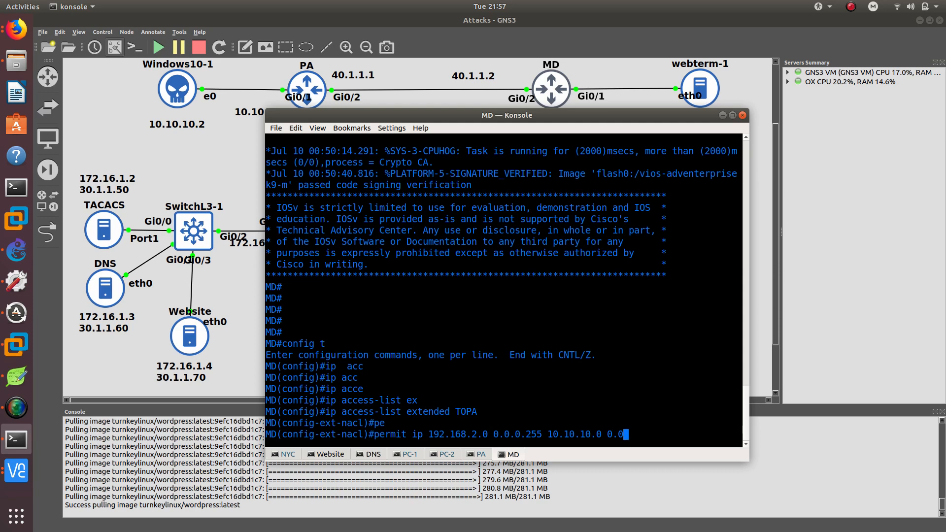
text(255)
key(Return)
text(exit)
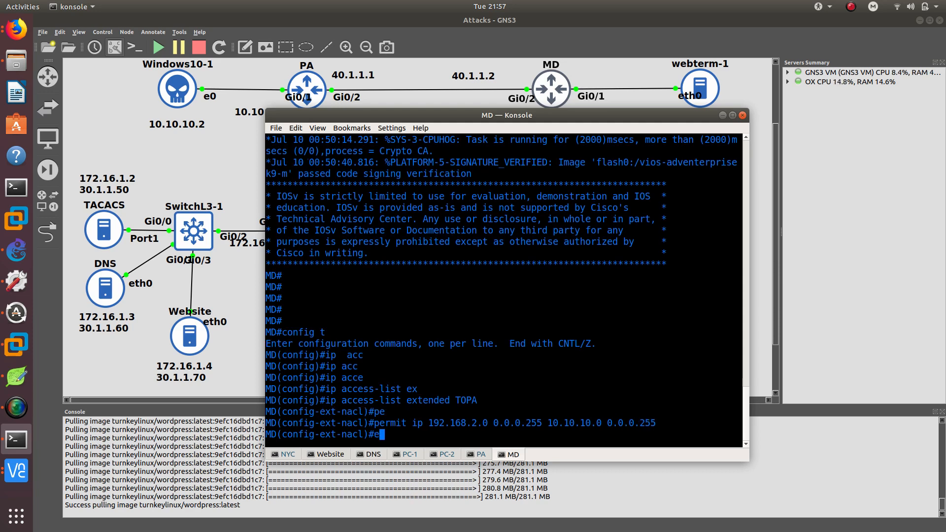
key(Return)
Create IPsec transform set STRONG with esp-sha-hmac and esp-aes 256.
text(crypto)
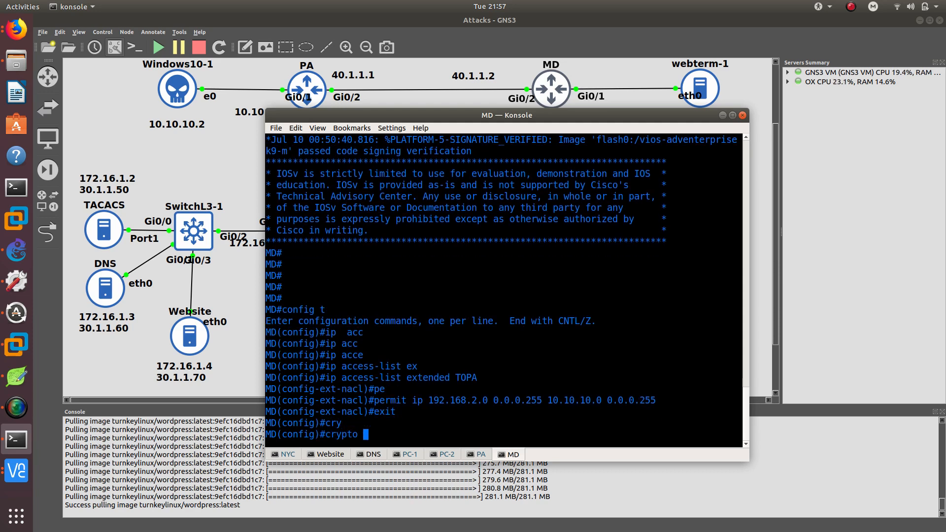
key(Tab)
text(ip)
key(Tab)
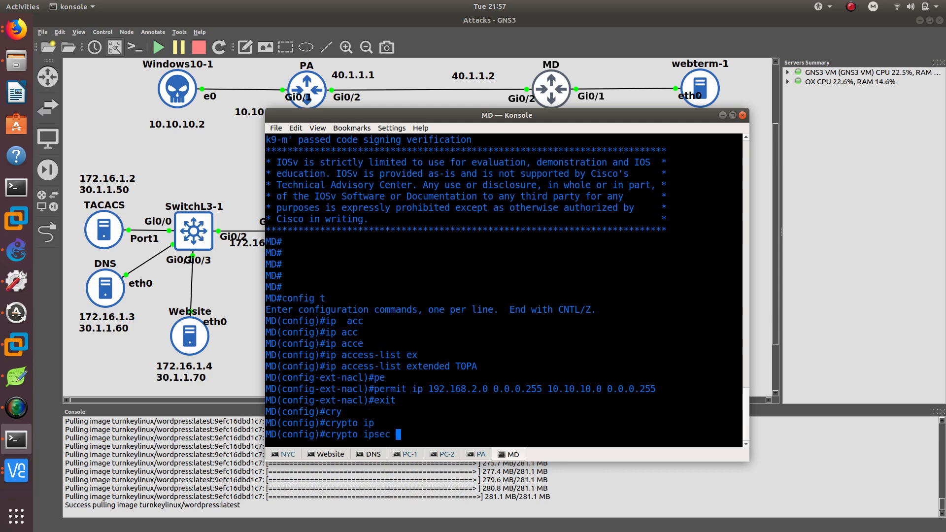
text(tr)
key(Tab)
text(STRONG)
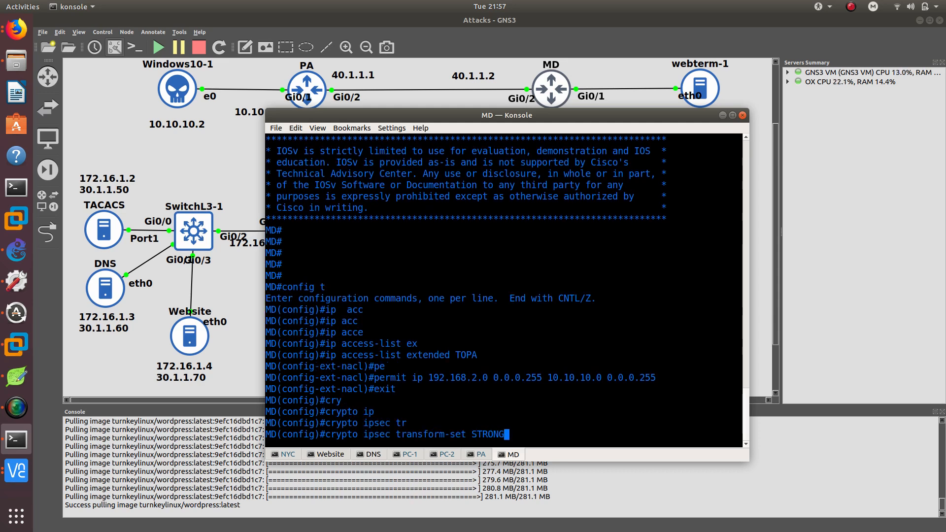
key(Return)
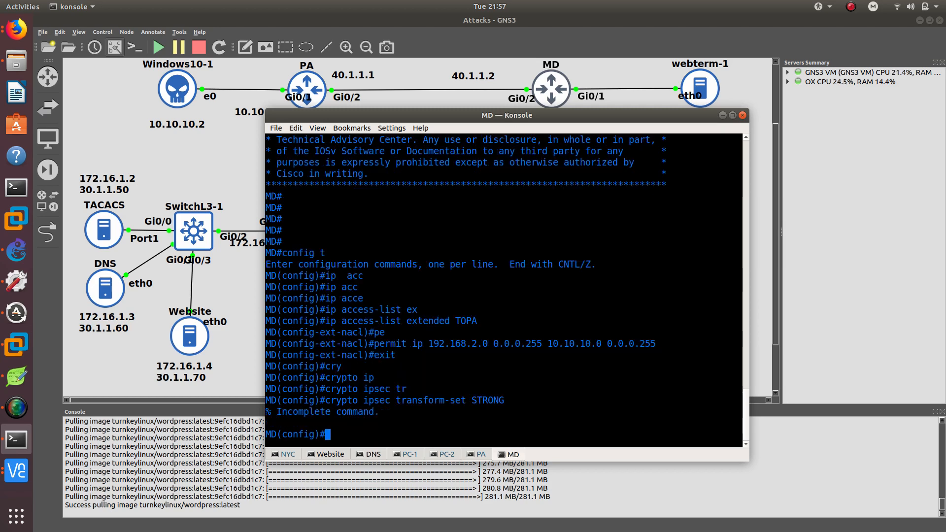
key(Up)
text(esp)
key(Tab)
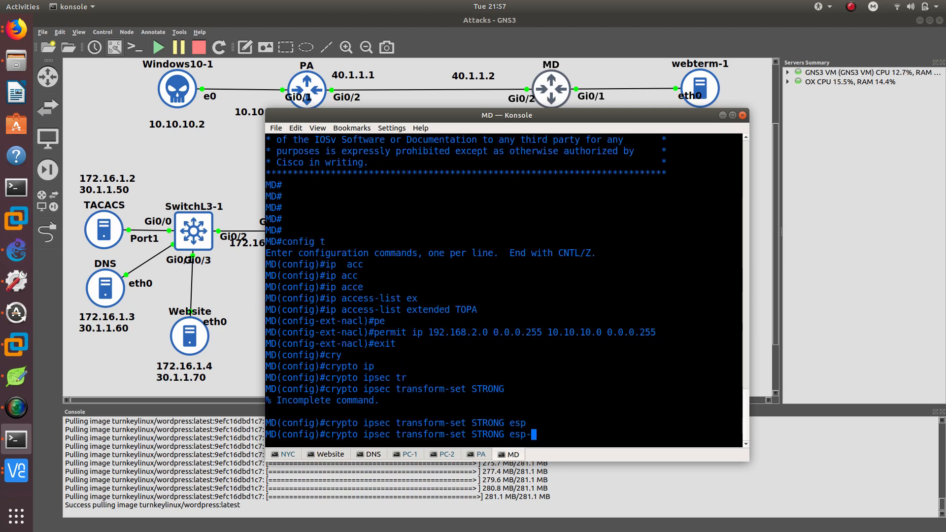
text(sh)
key(Tab)
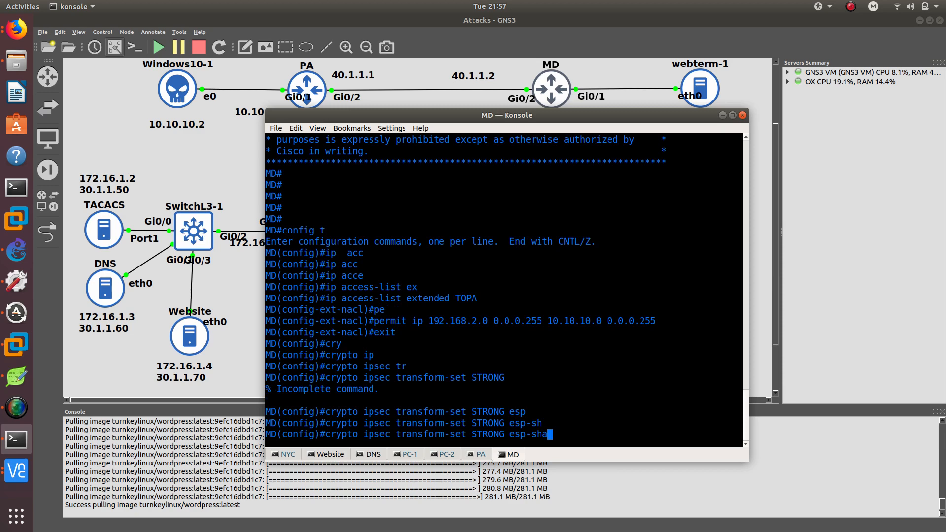
text(-)
text(h)
key(Tab)
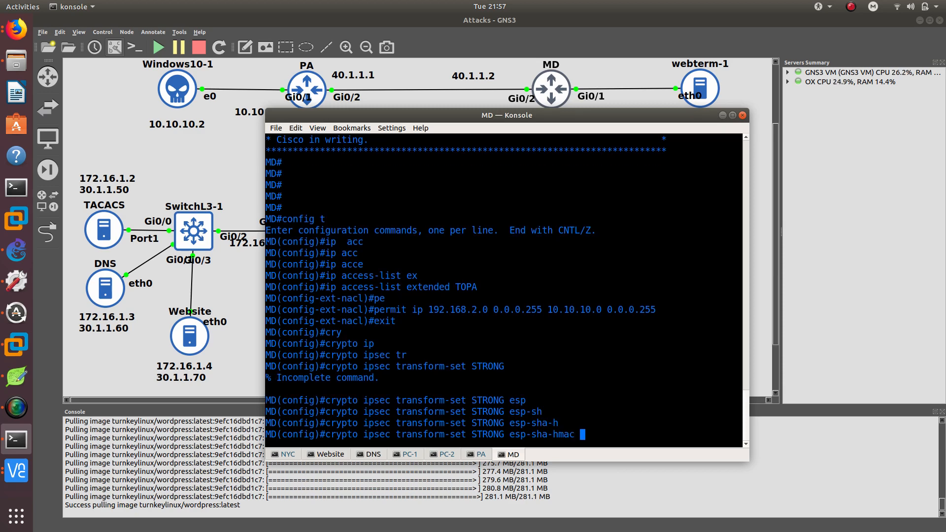
text(es)
key(Tab)
text(a)
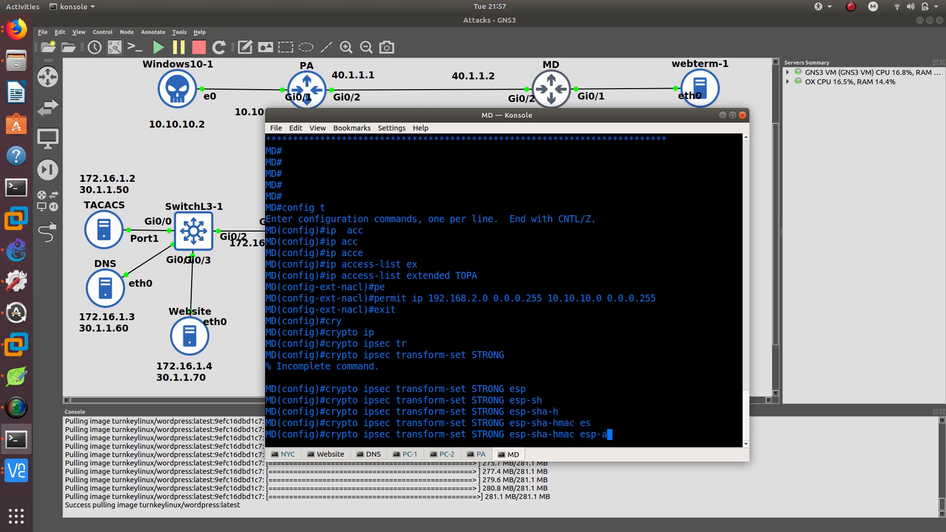
key(Tab)
text(256)
key(Return)
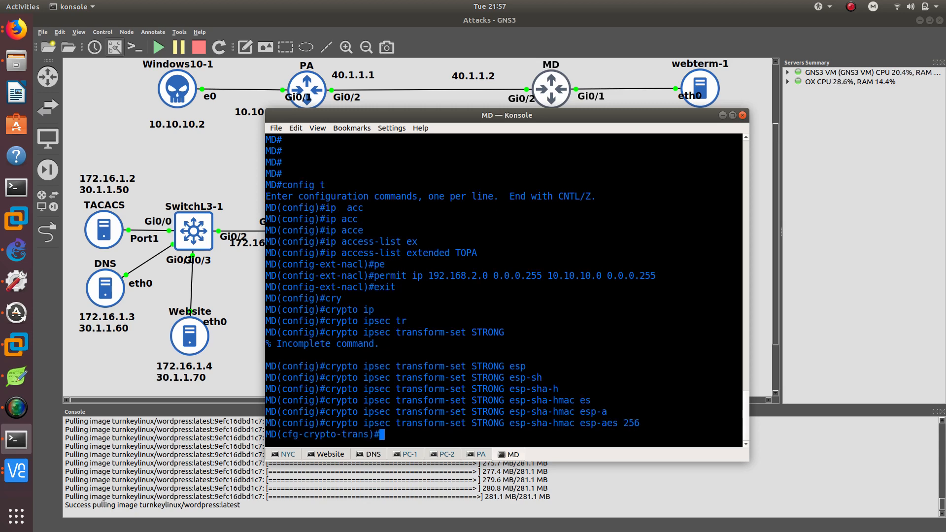
Set the transform set to tunnel mode and return to global configuration.
text(mode tun)
key(Tab)
key(Return)
text(exit)
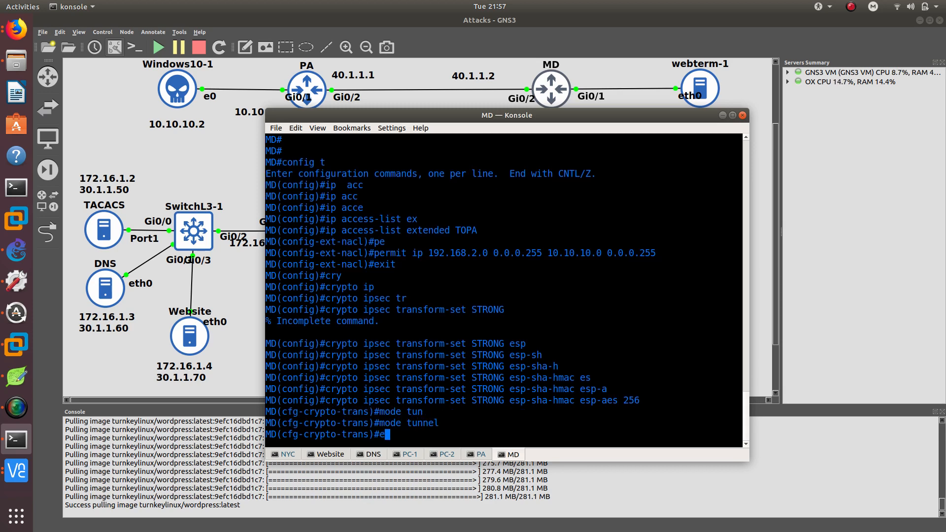
key(Return)
Create crypto map MAPTOPA with sequence 1 using ipsec-isakmp.
text(cryp)
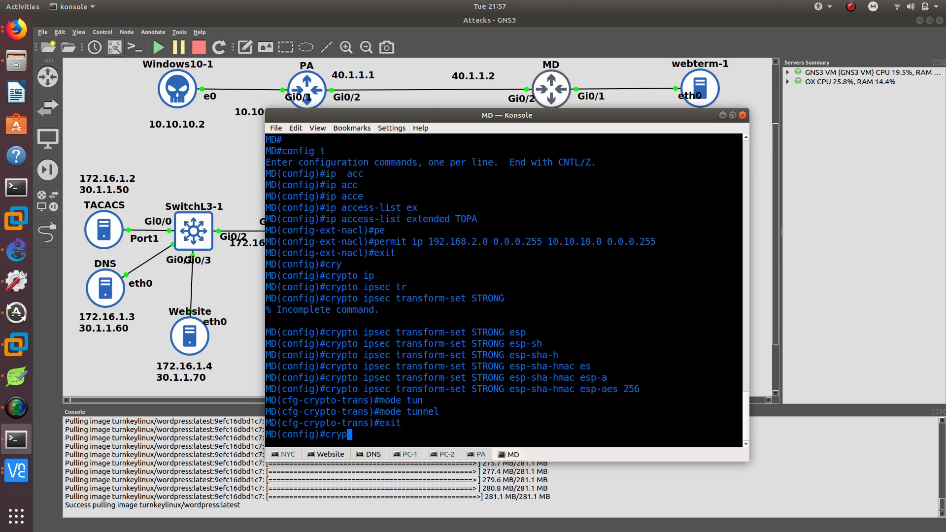
key(Tab)
text(map TO)
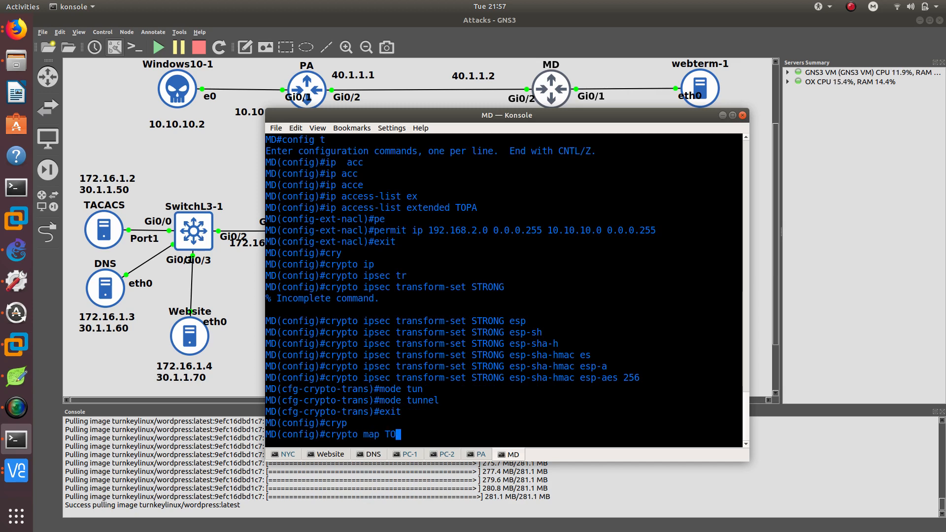
key(BackSpace)
key(BackSpace)
text(MAPTOPA)
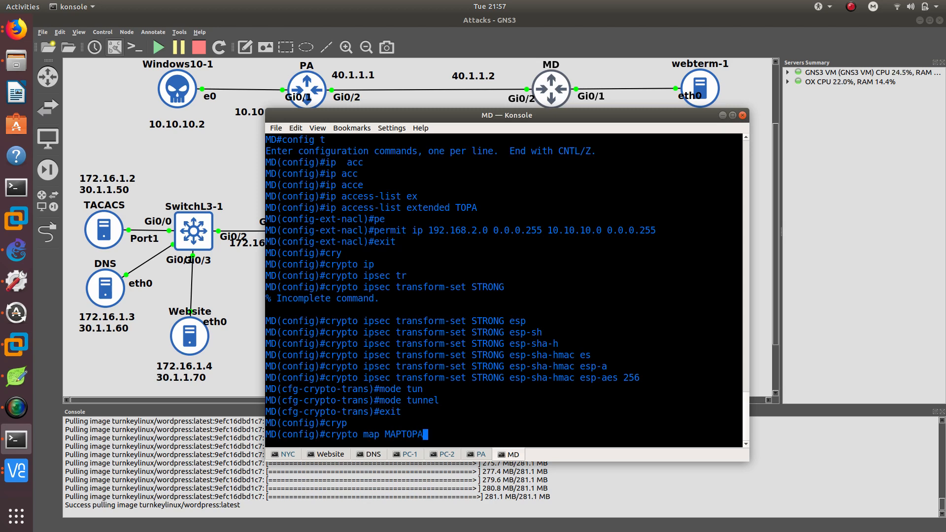
text( ?)
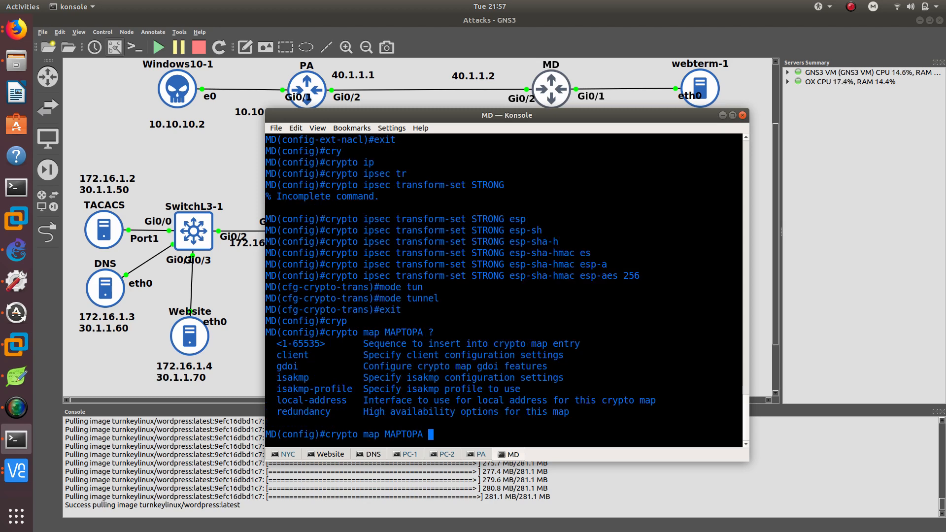
text(1 )
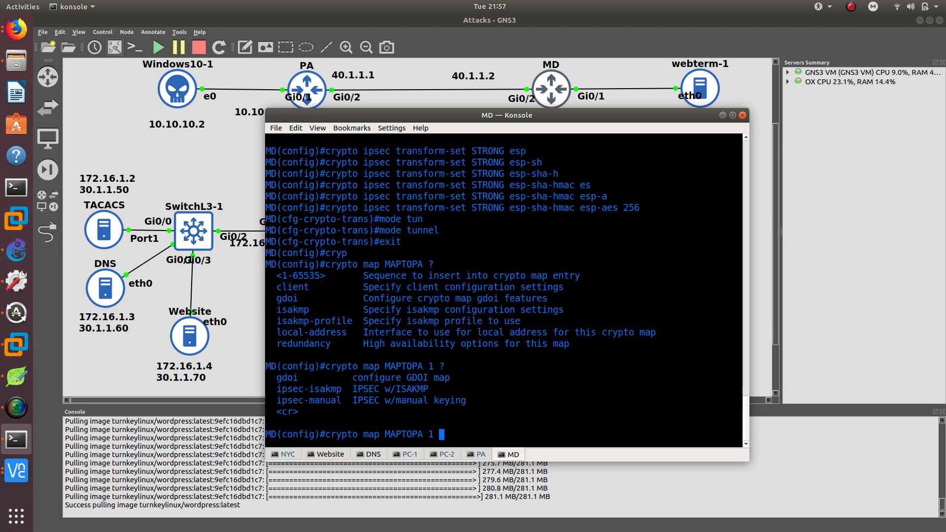
text(?ipsec)
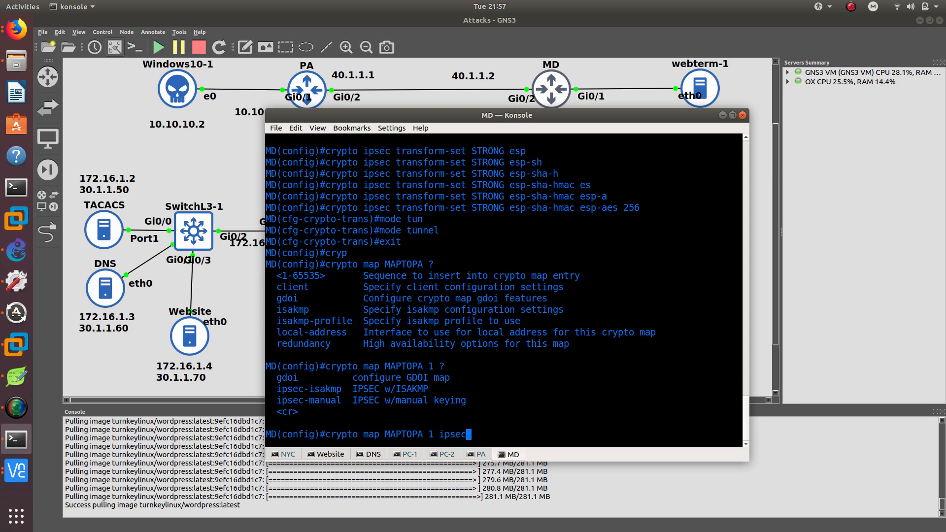
text(-i)
key(Tab)
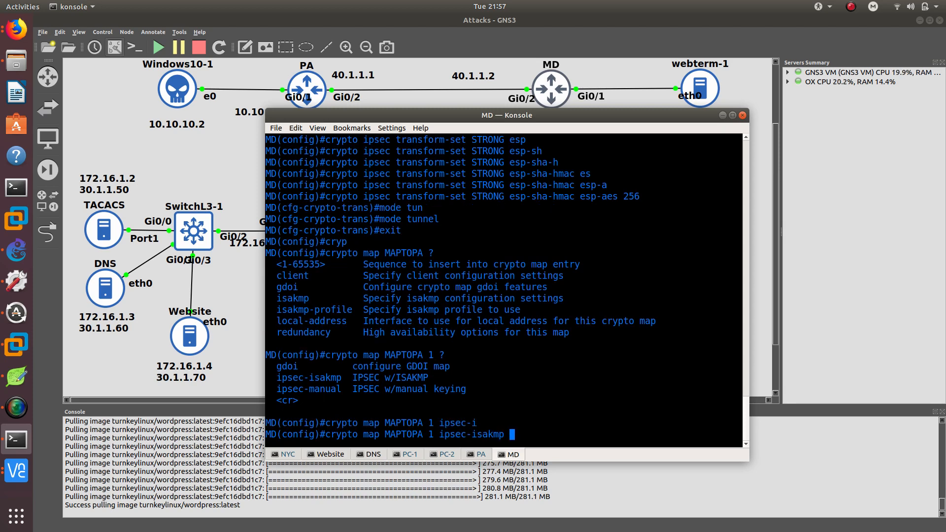
text(?)
key(Return)
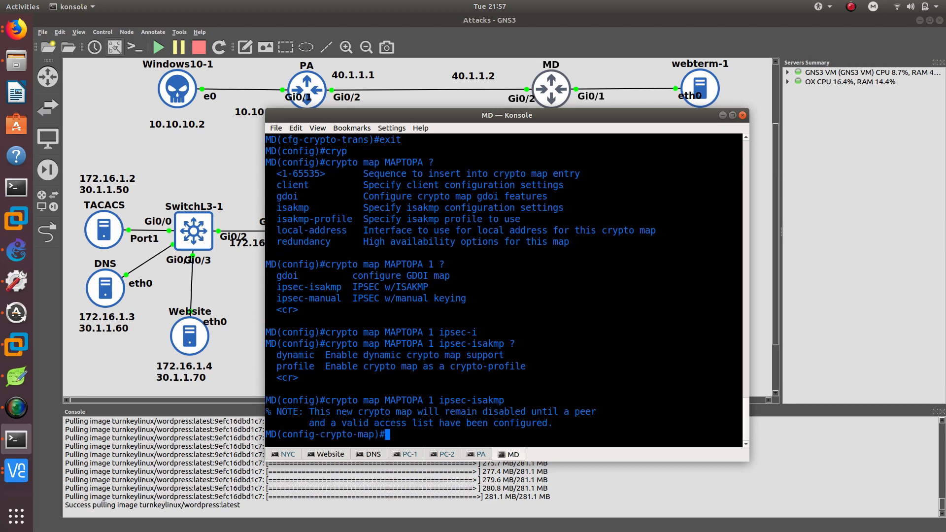
In crypto map MAPTOPA, set transform set STRONG and peer 40.1.1.1.
text(set tr)
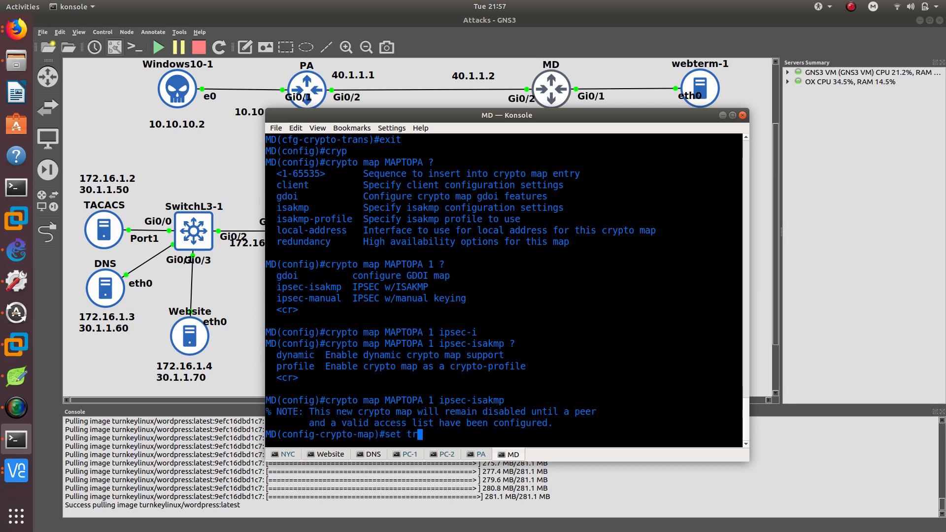
key(Tab)
text(STRONG)
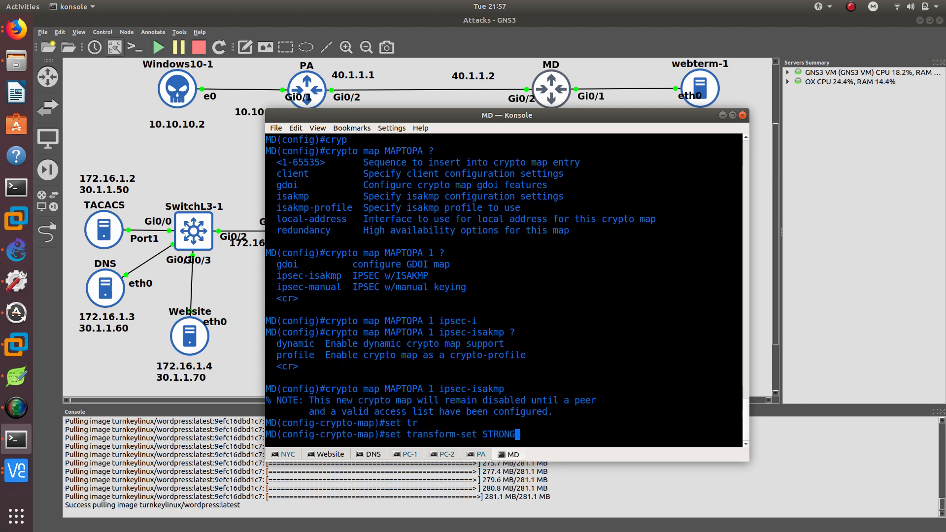
key(Return)
text(set pee)
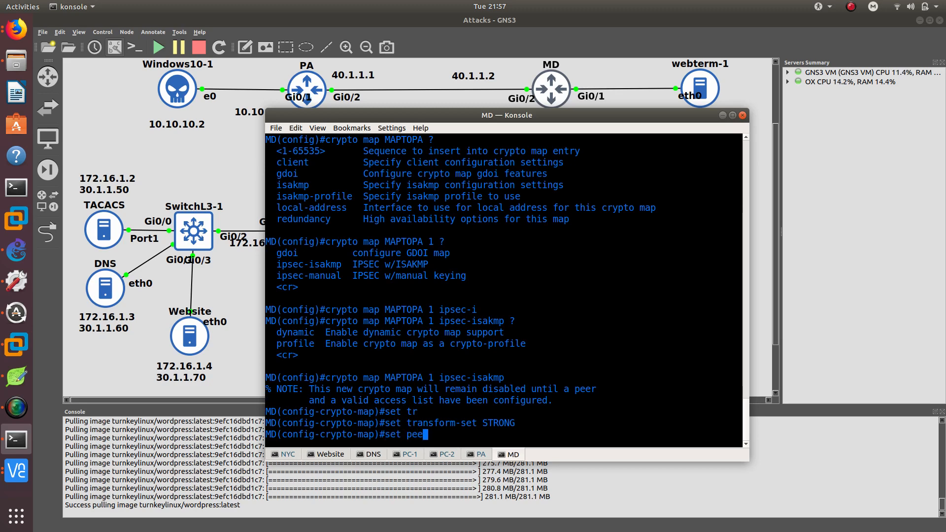
key(Tab)
text(40.1.1.1)
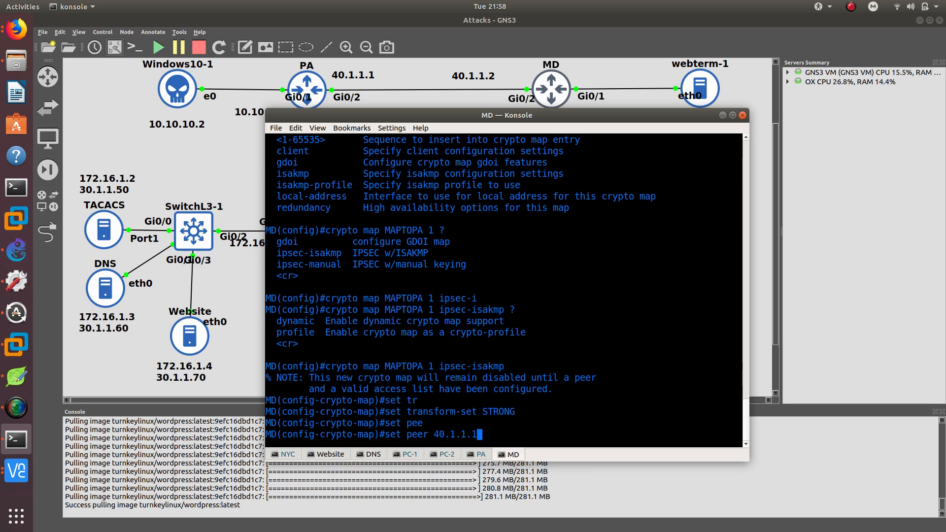
key(Return)
Match the crypto map to access list TOPA and exit the crypto map configuration.
text(add)
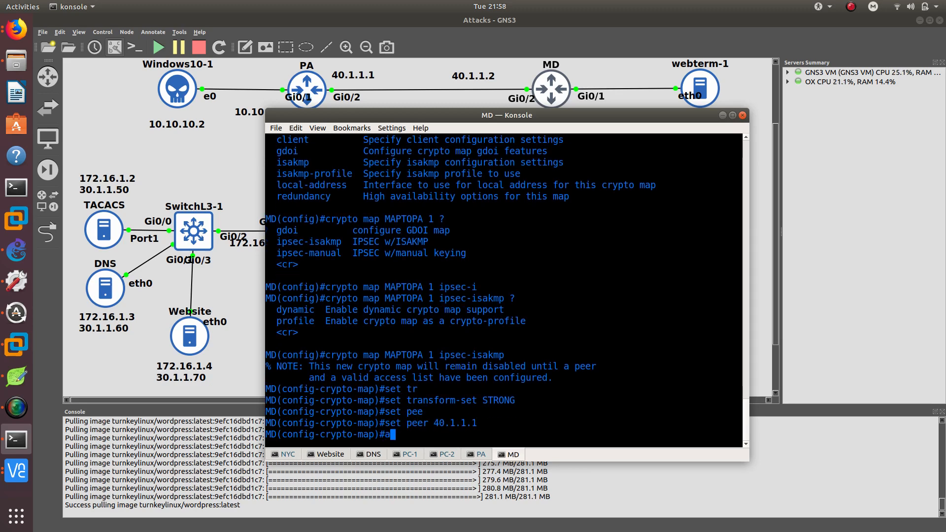
key(Tab)
key(BackSpace)
key(BackSpace)
key(BackSpace)
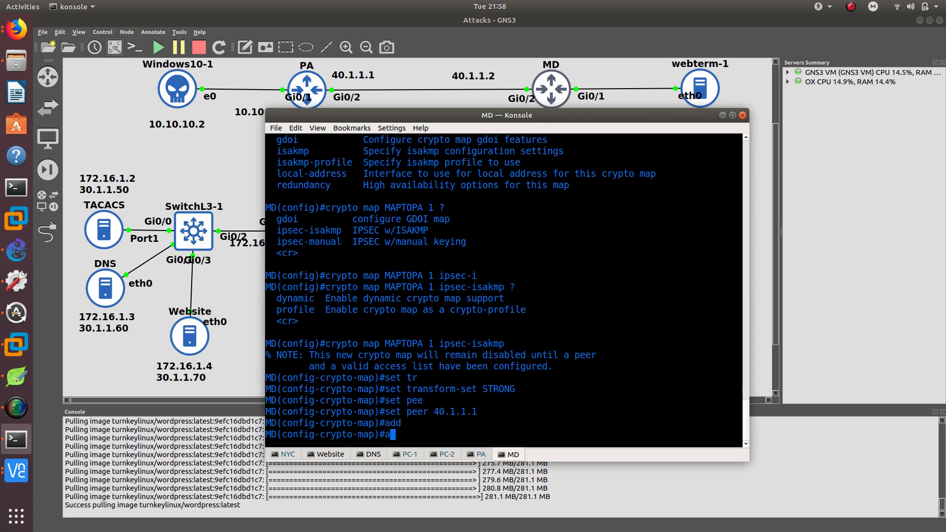
text(mat)
key(Tab)
text(add)
key(Tab)
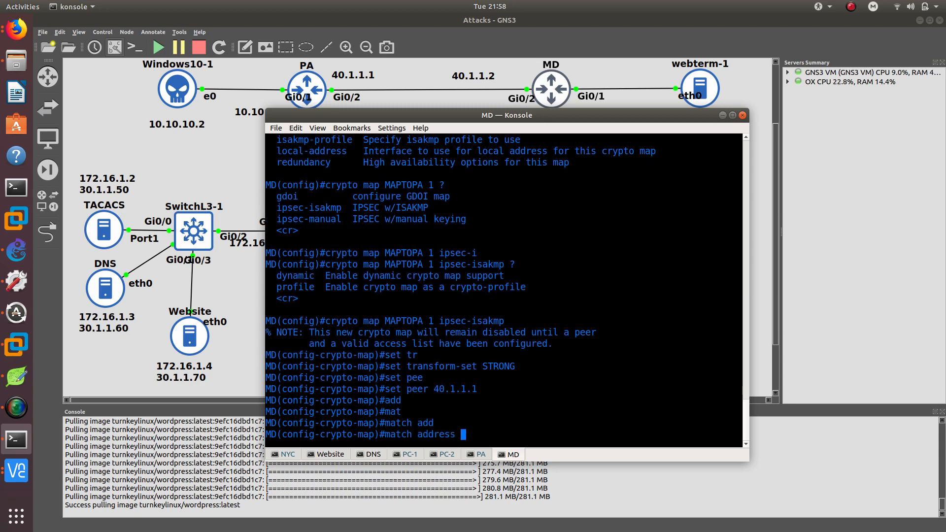
text(?)
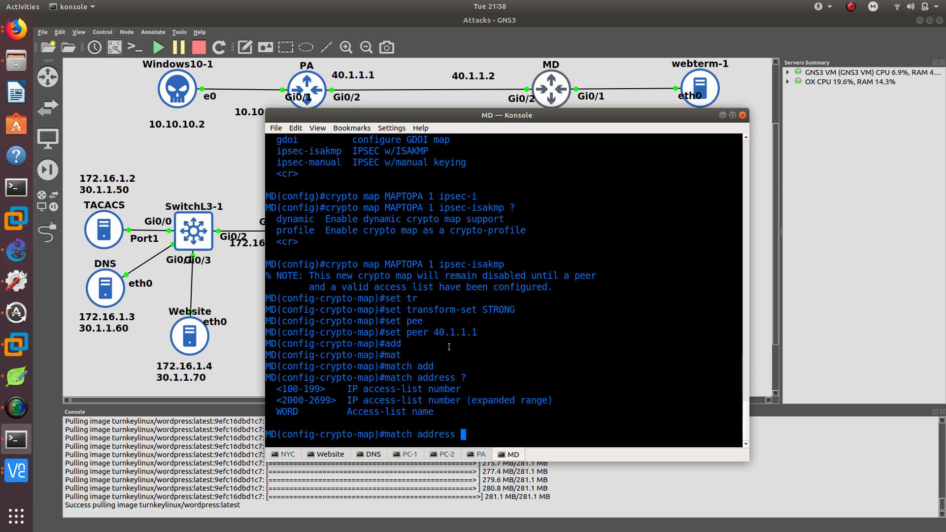
scroll(456, 334, up, 4)
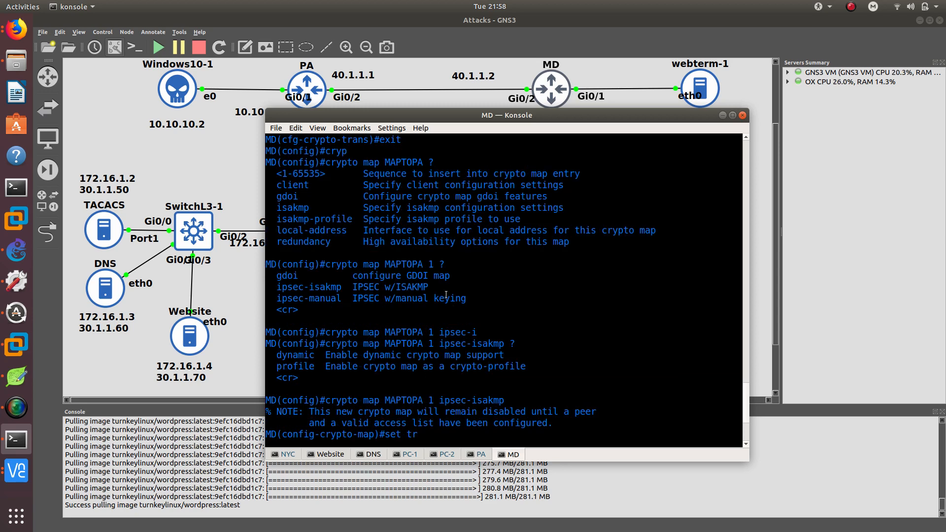
scroll(440, 287, up, 6)
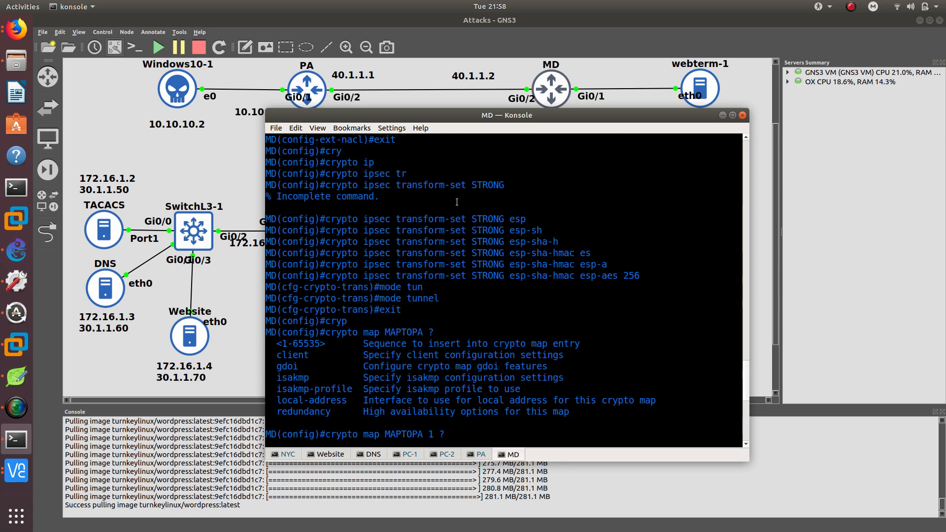
scroll(450, 203, up, 2)
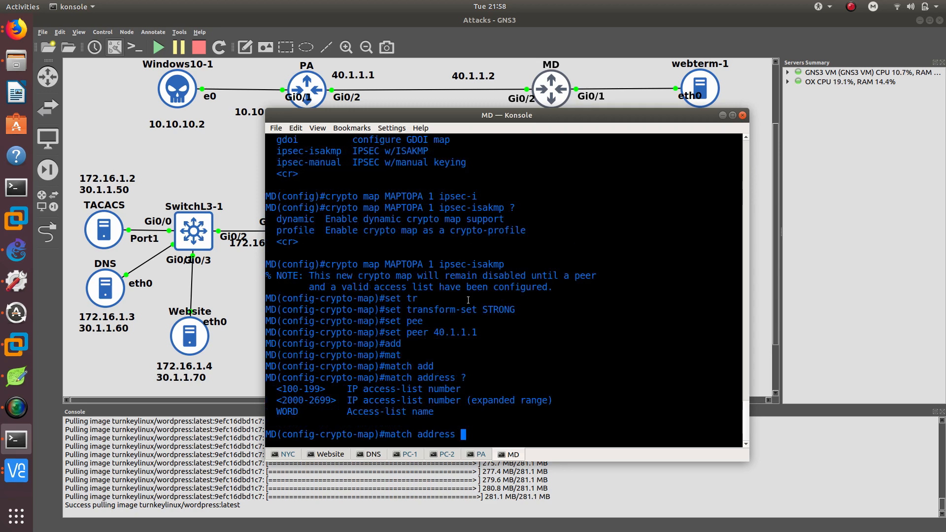
text(TOPA)
key(Return)
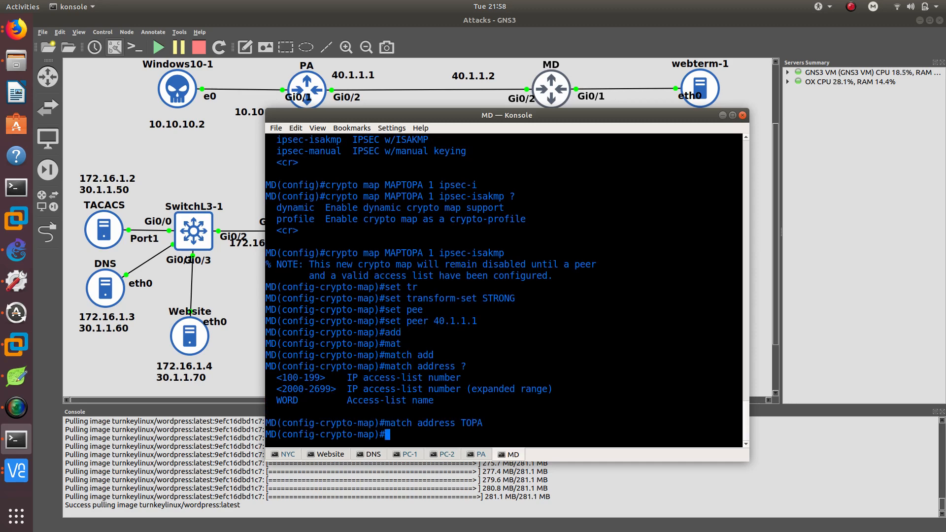
text(exit)
key(Return)
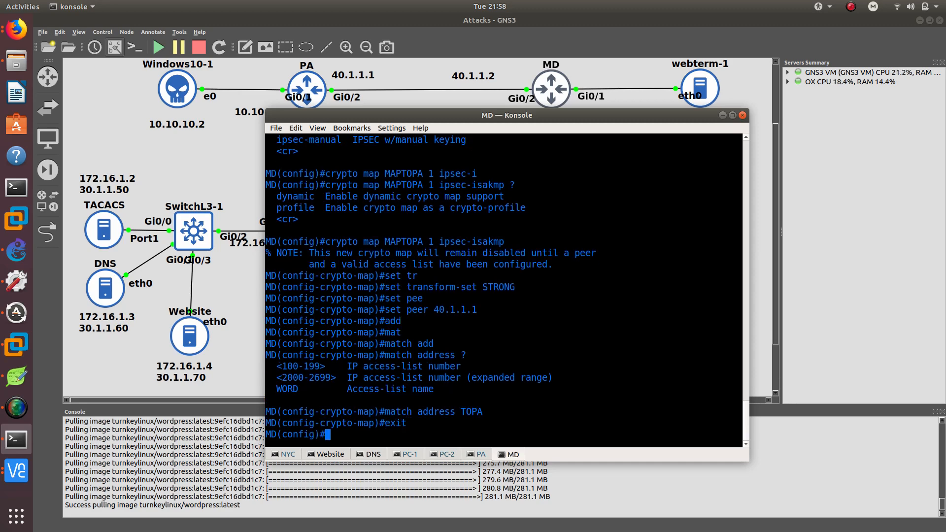
Start a crypto isakmp command on MD and list its available options.
text(crypto is)
key(Tab)
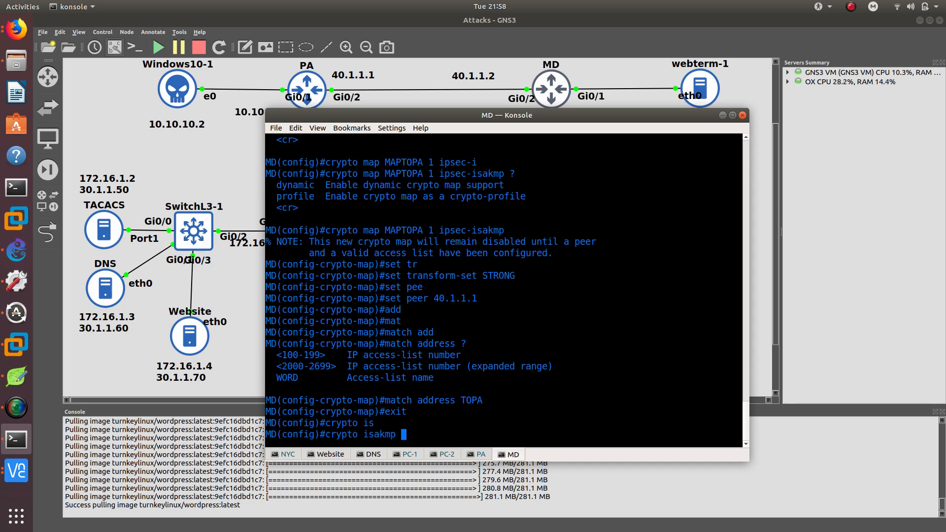
text(?)
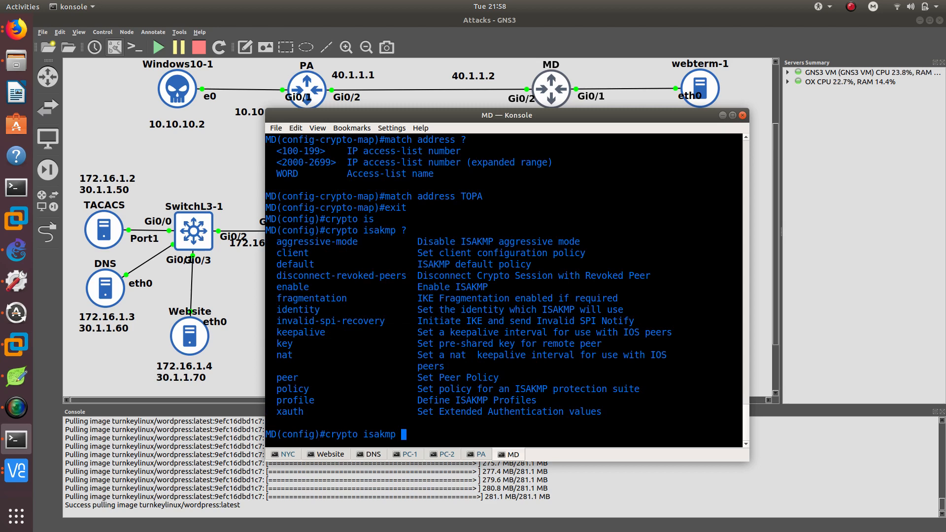
Define the ISAKMP pre-shared key on router MD for peer address 40.1.1.1.
text(key)
key(Tab)
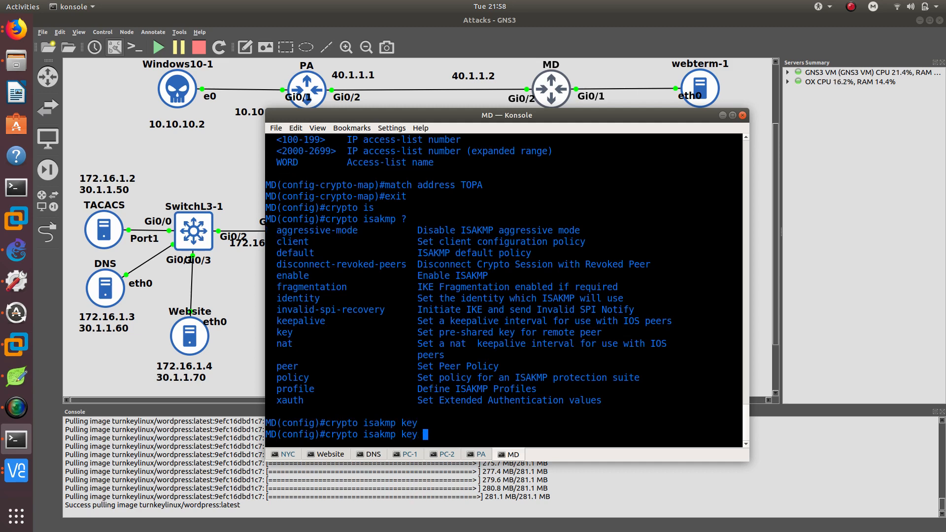
text(cisco123 ?)
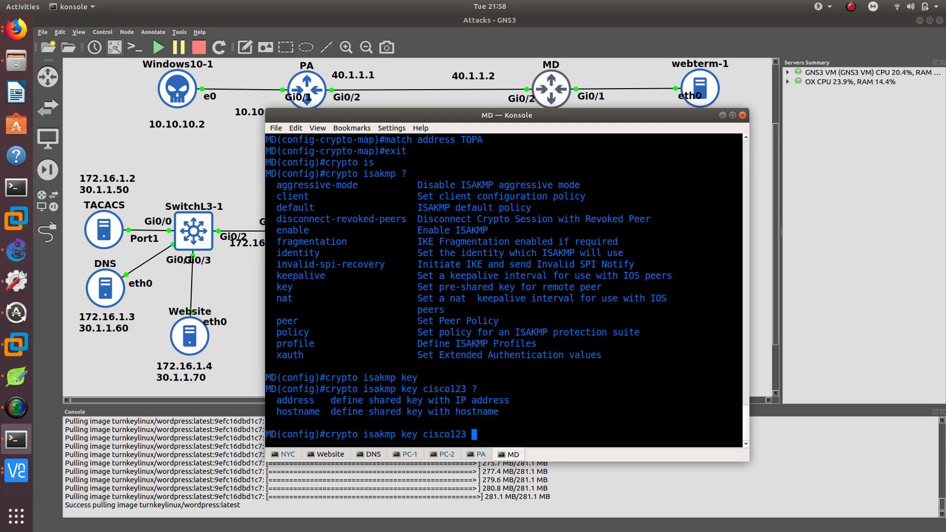
text(add)
key(Tab)
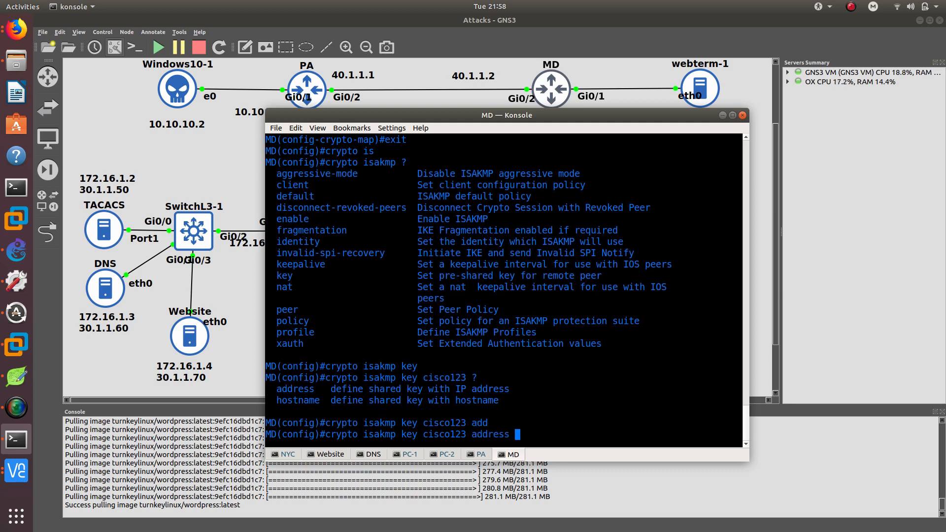
text(40.1.1.1)
scroll(462, 297, up, 7)
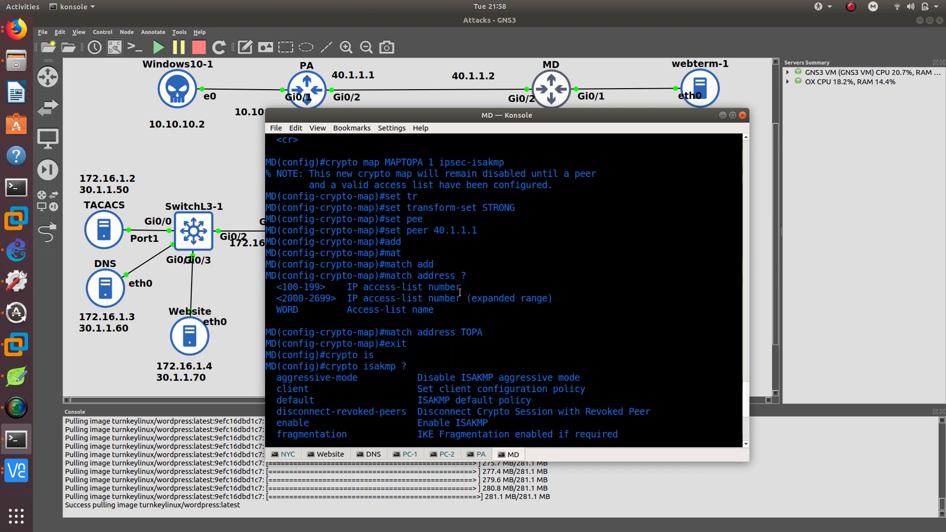
scroll(447, 265, down, 7)
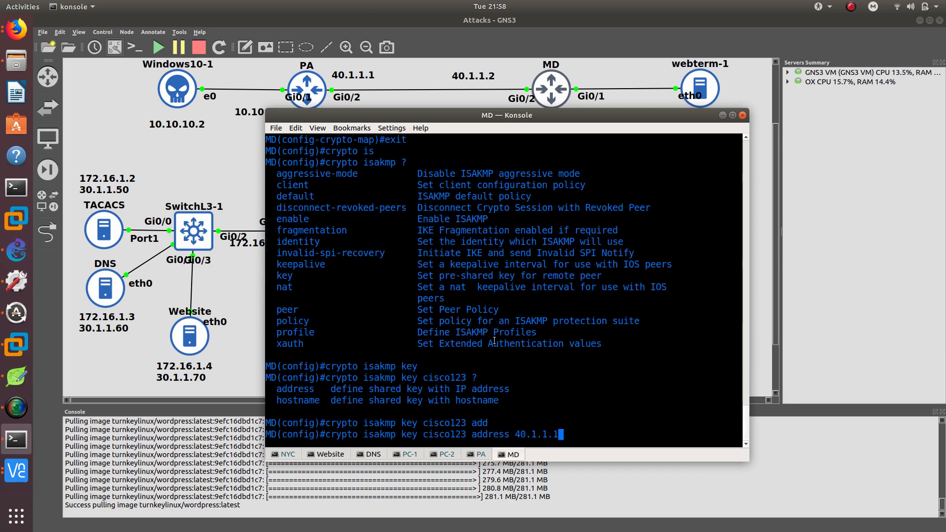
key(Return)
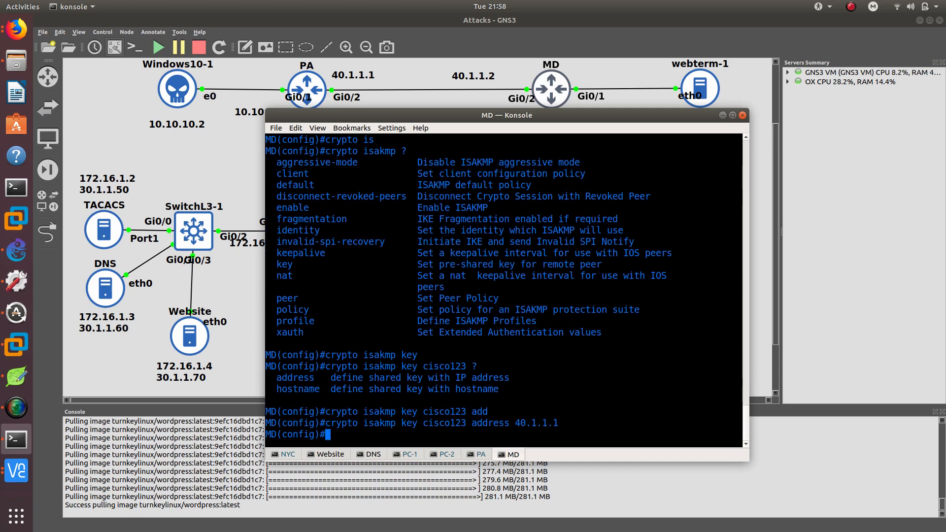
Create ISAKMP policy 1 on router MD.
text(crypto is)
key(Tab)
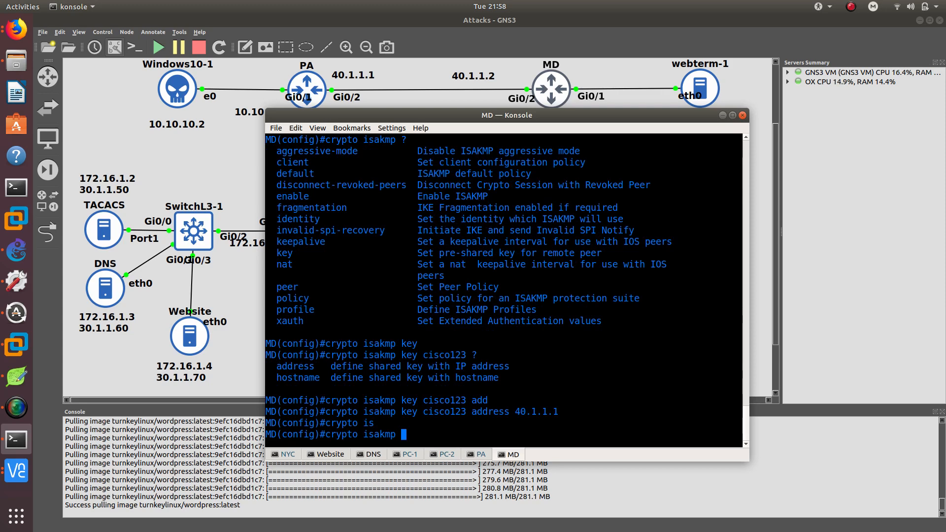
text(p)
key(Tab)
text(o)
key(Tab)
text(1 ?)
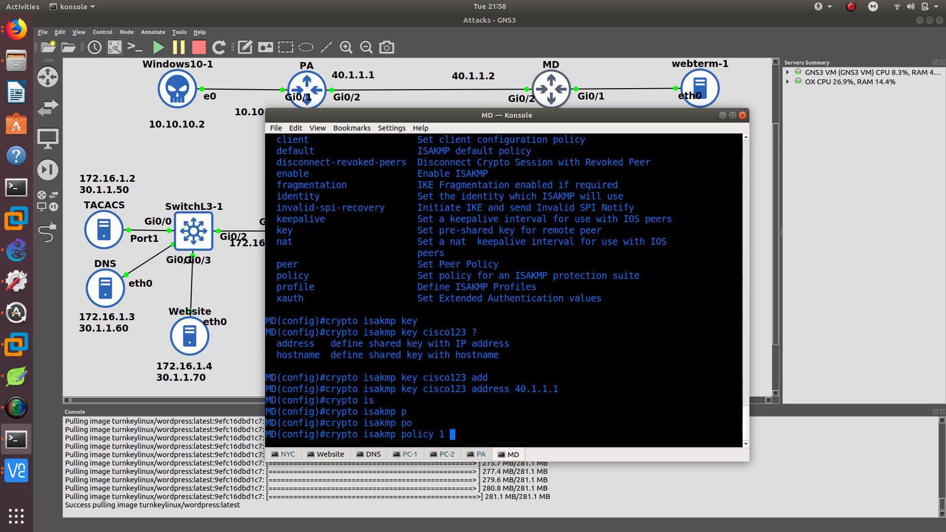
key(Return)
Set the ISAKMP policy's authentication to pre-share and encryption to aes 256.
text(au)
key(Tab)
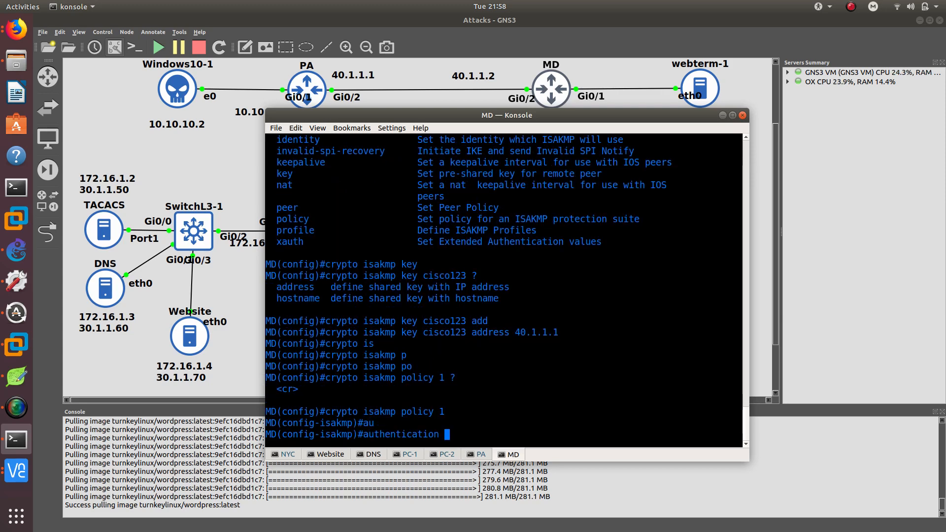
text(pr)
key(Tab)
key(Return)
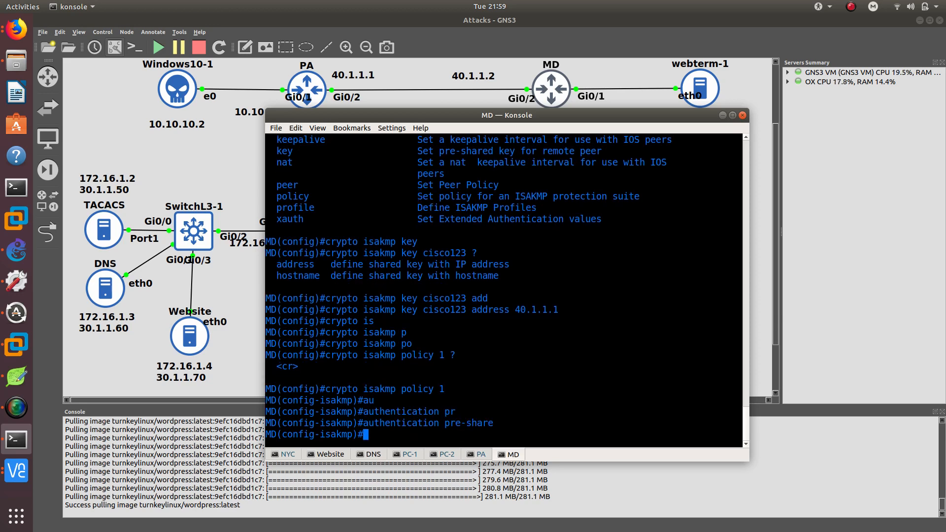
text(en)
key(Tab)
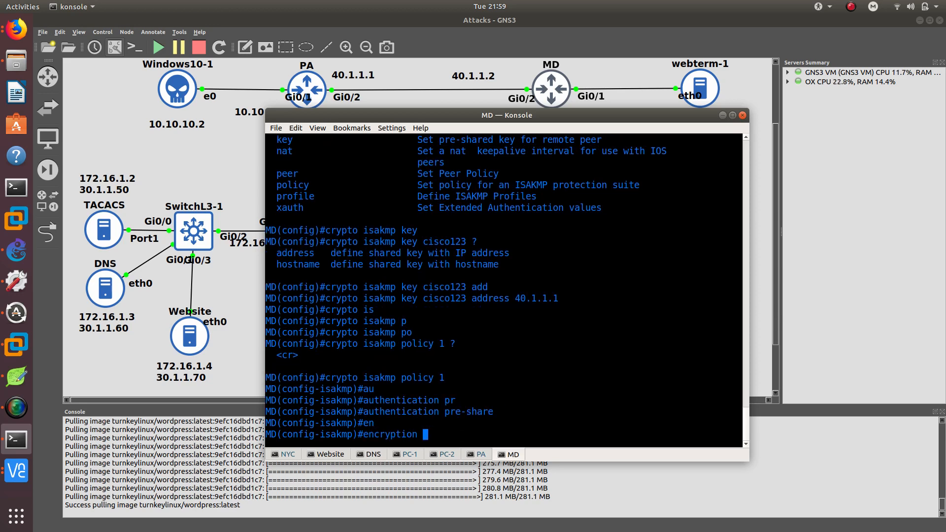
text(aes 256)
key(Return)
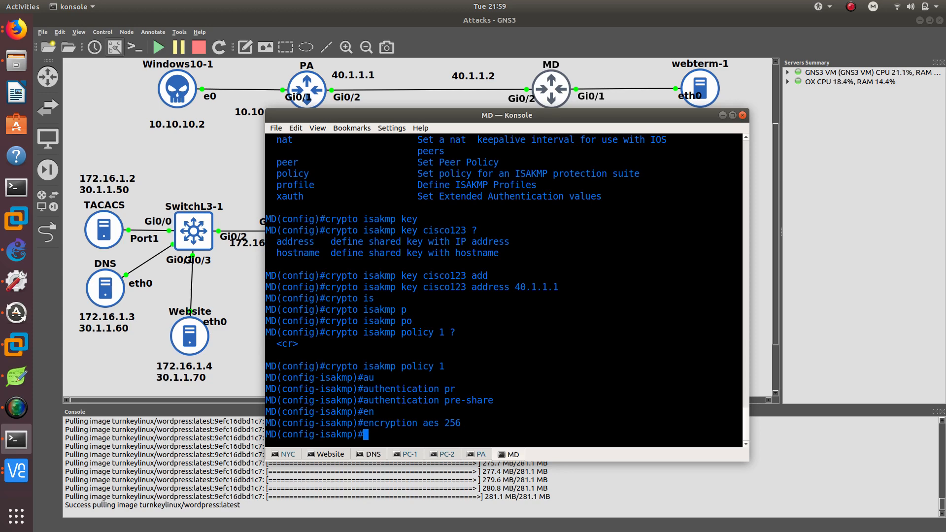
Set the ISAKMP policy's hash to sha and Diffie-Hellman group to 2.
text(h)
key(Tab)
text(sh)
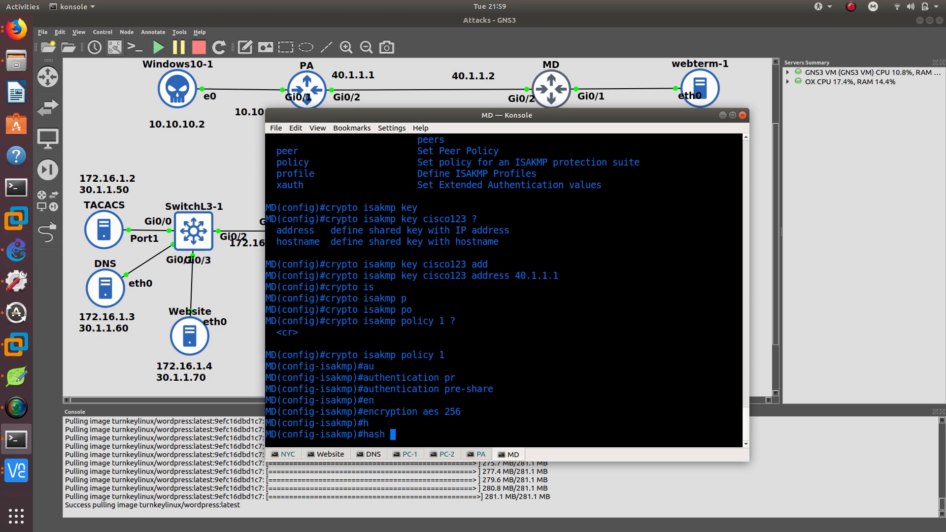
key(Tab)
key(Return)
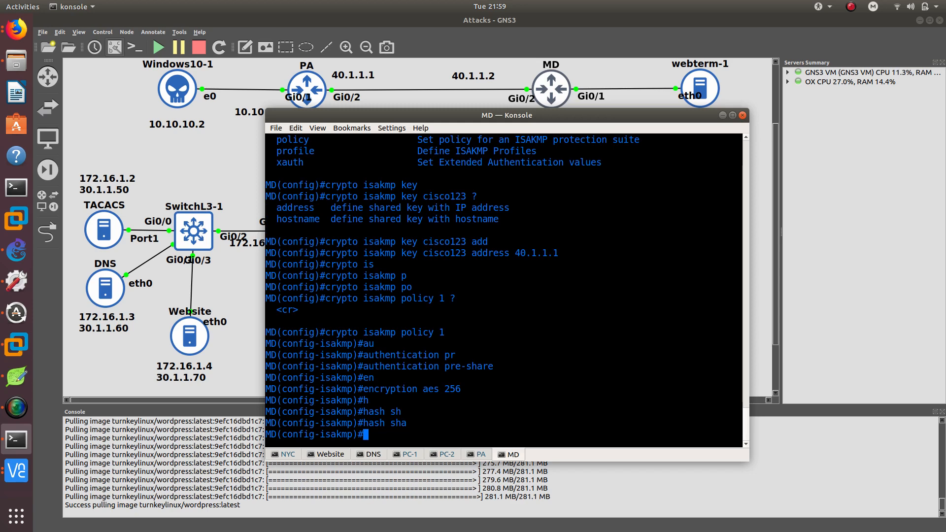
text(gr)
key(Tab)
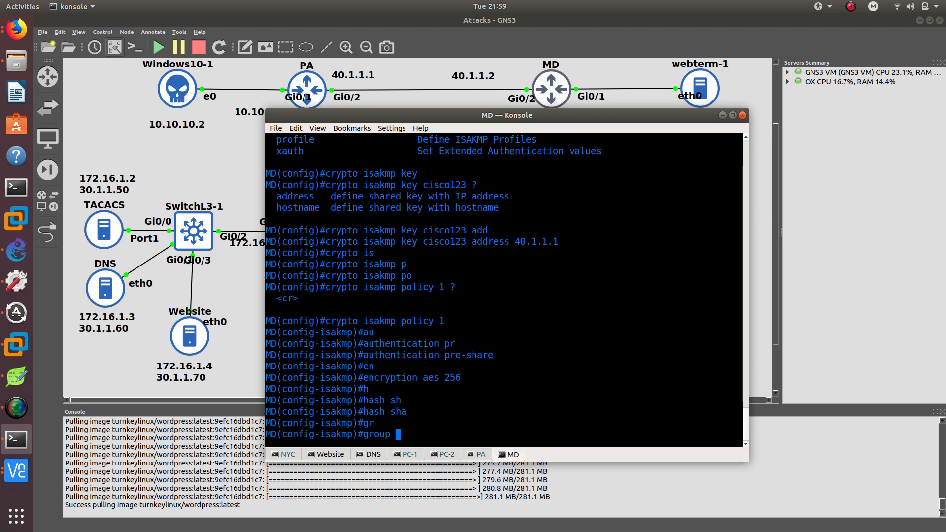
text(2)
key(Return)
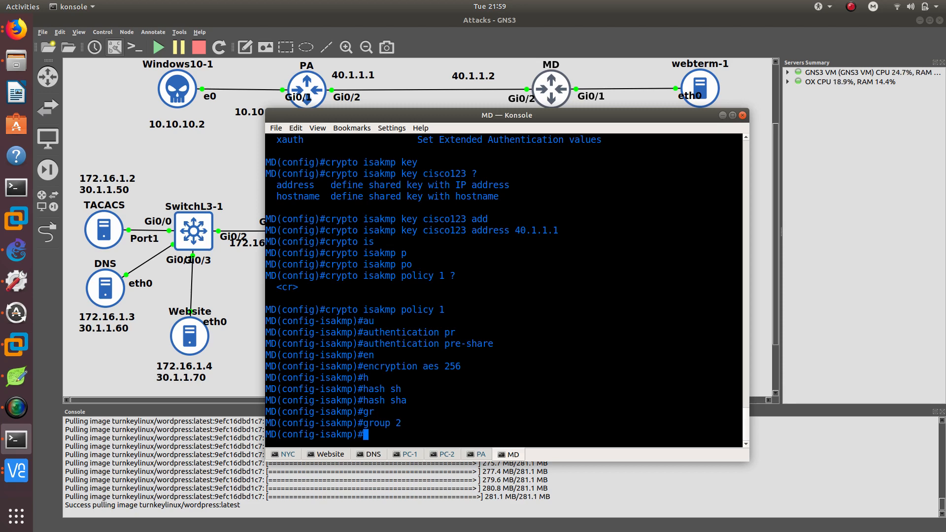
Set the ISAKMP policy lifetime to 86400 seconds and list the available policy commands.
text(li)
key(Tab)
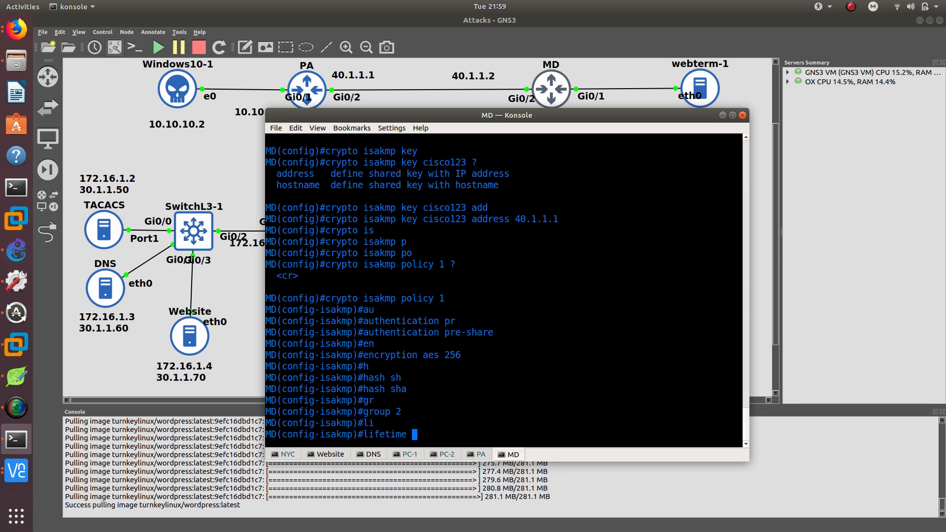
text(?)
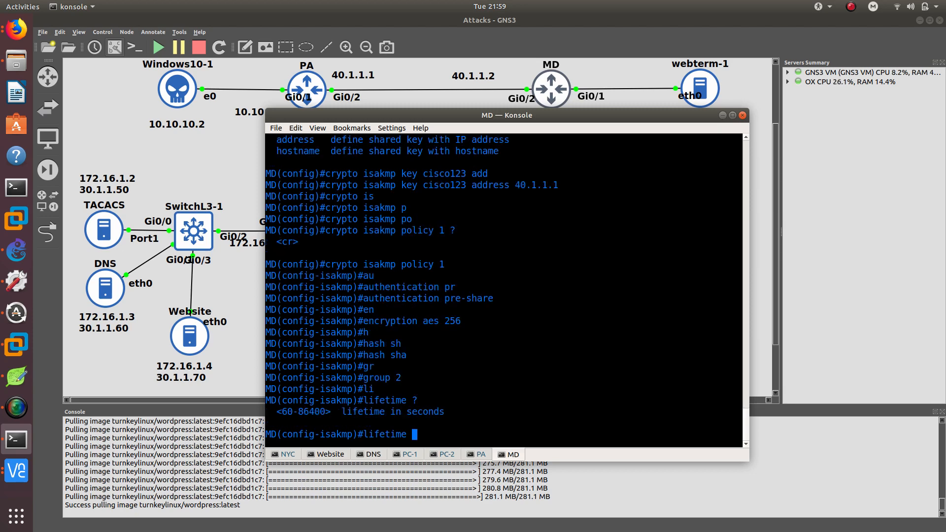
text(86400)
key(Return)
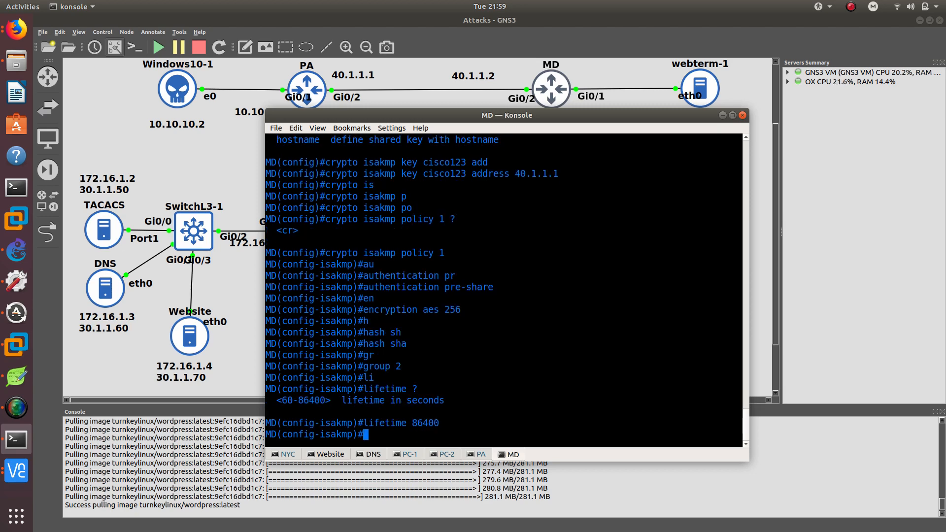
Apply crypto map MAPTOPA to interface g0/2 on router MD.
text(?)
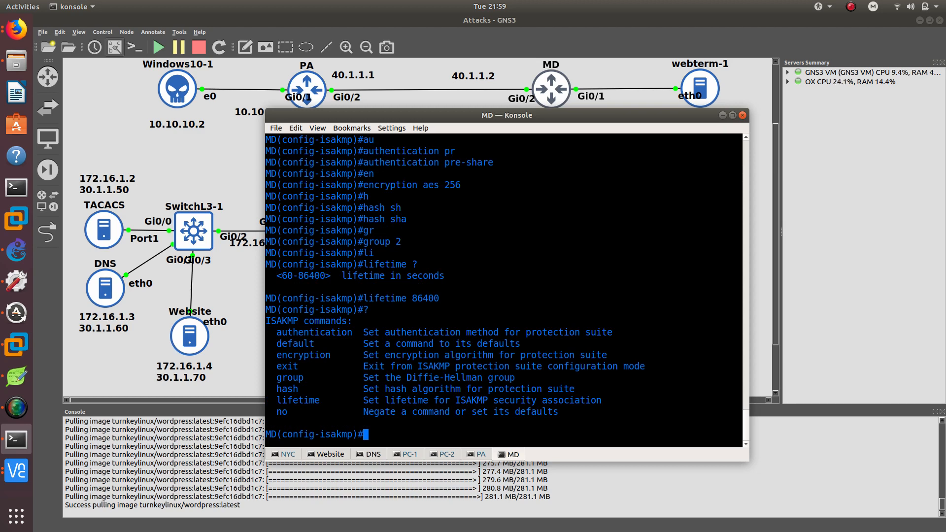
text(int g0/2)
key(Return)
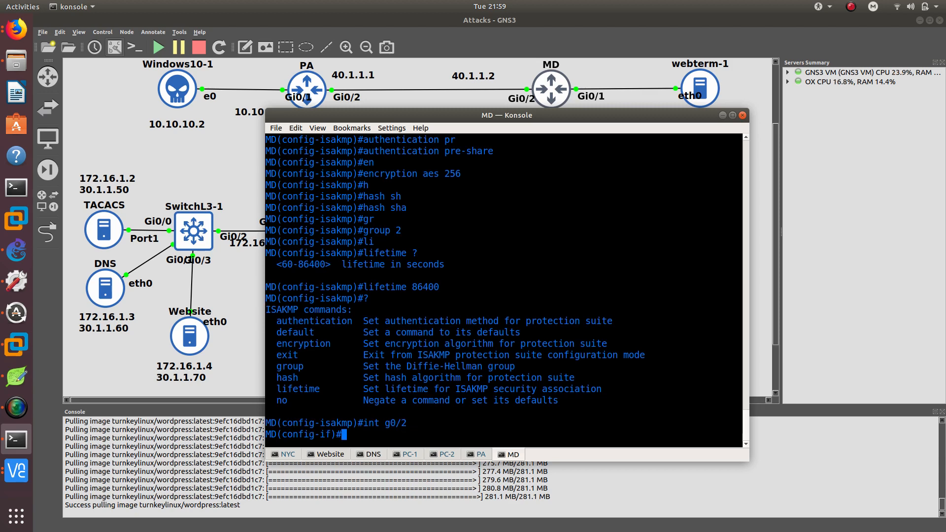
text(mry)
key(Tab)
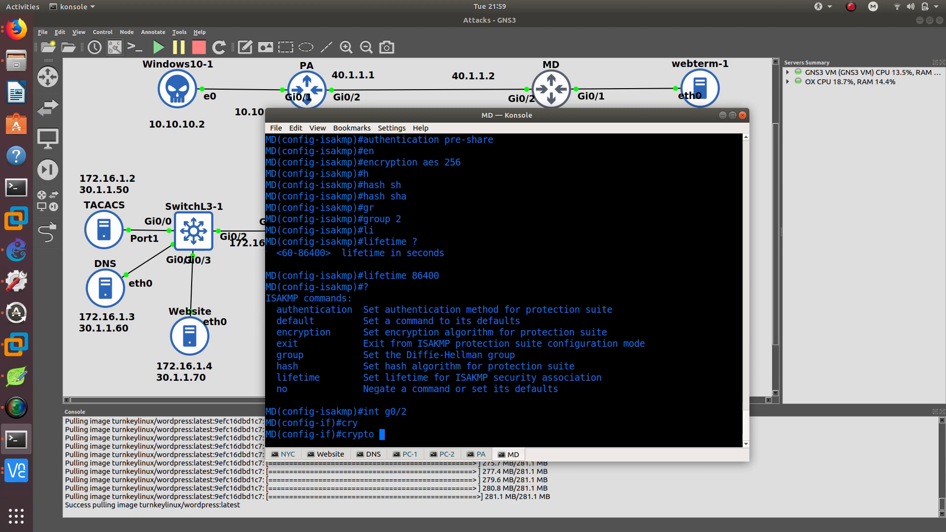
text(ma)
key(Tab)
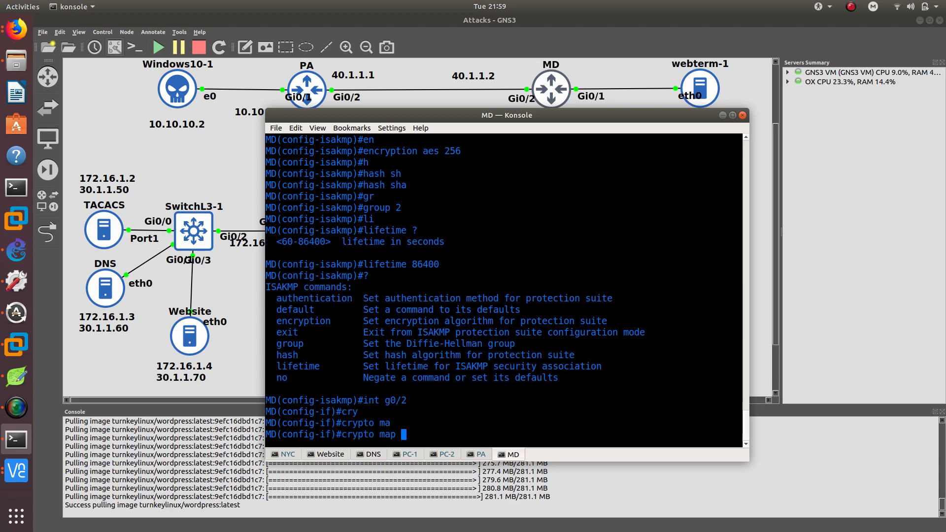
text(MAPTOPA)
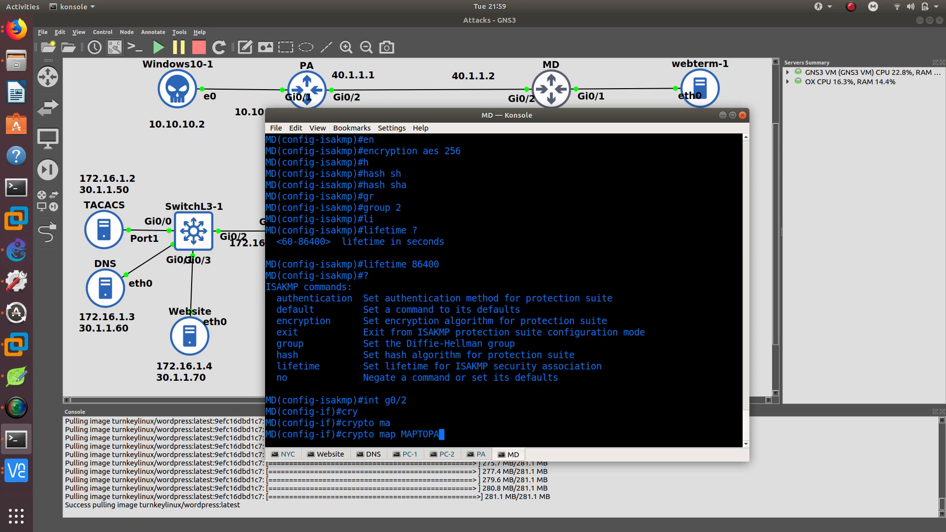
scroll(502, 227, up, 20)
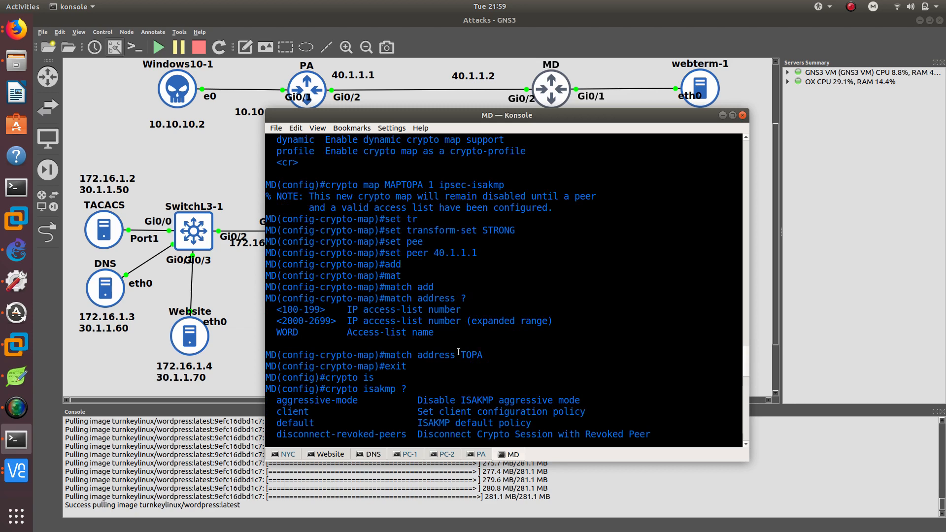
scroll(453, 343, up, 3)
double_click(417, 287)
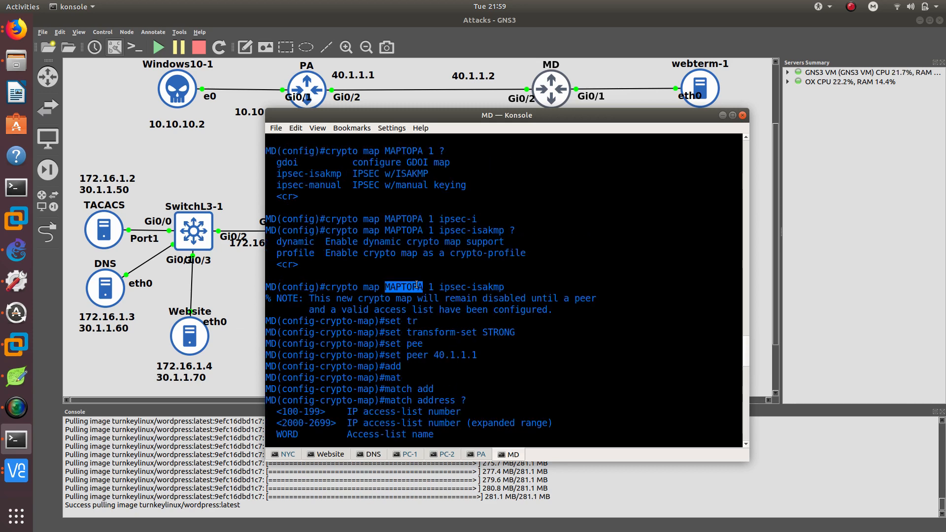
right_click(417, 287)
click(443, 308)
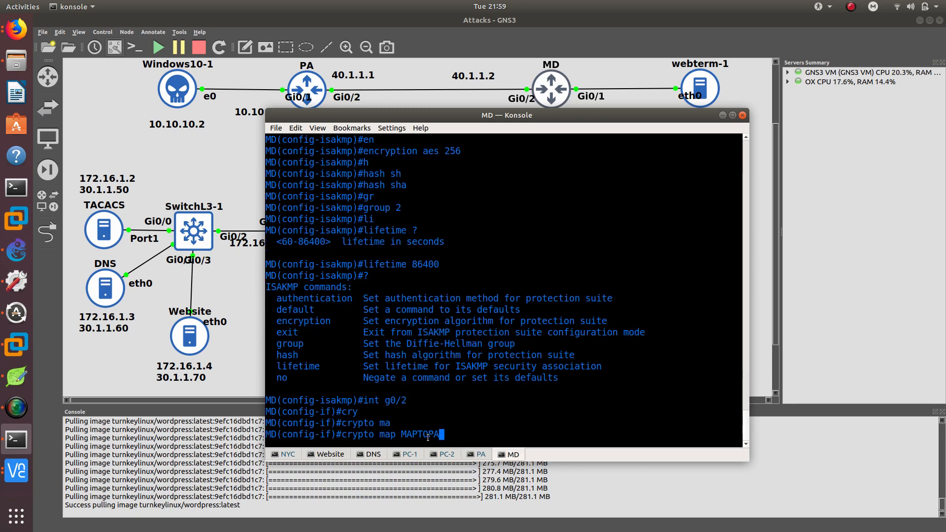
key(Return)
key(Return)
Leave configuration mode back to privileged EXEC.
text(nfig-if)#n)
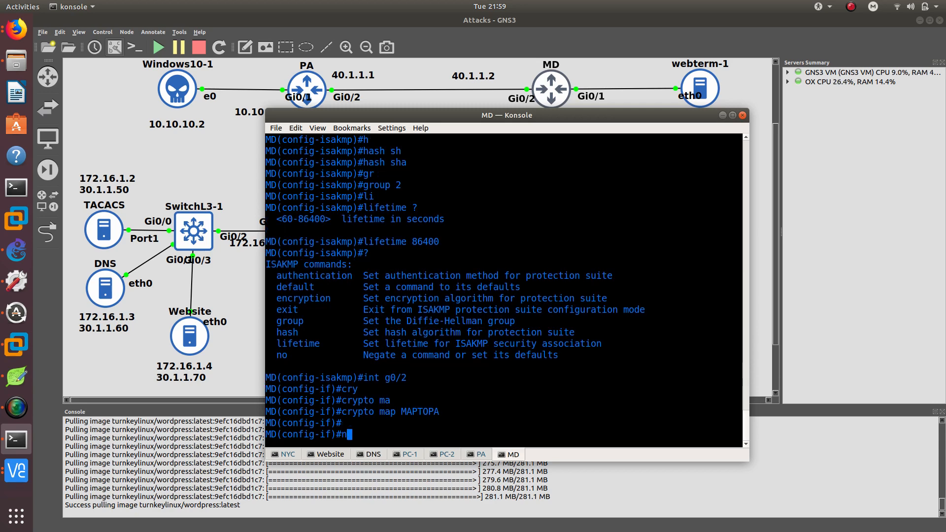
key(BackSpace)
text(end)
key(Return)
key(Return)
key(Return)
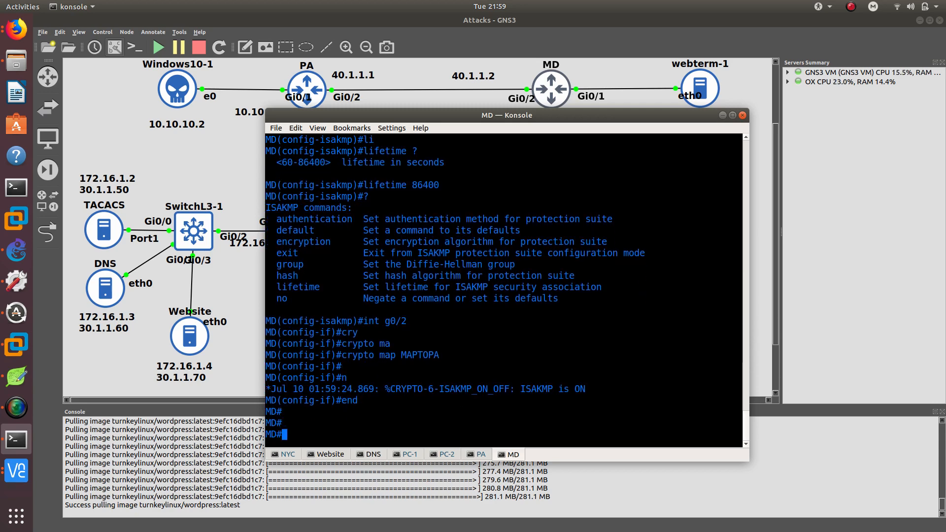
Enable debug crypto engine packet on router MD.
text(debu)
key(Tab)
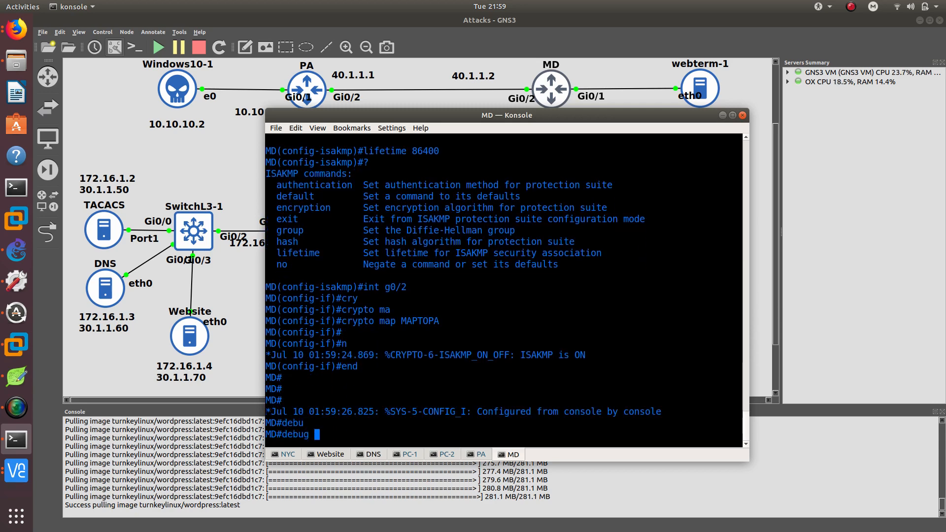
text(cry)
key(Tab)
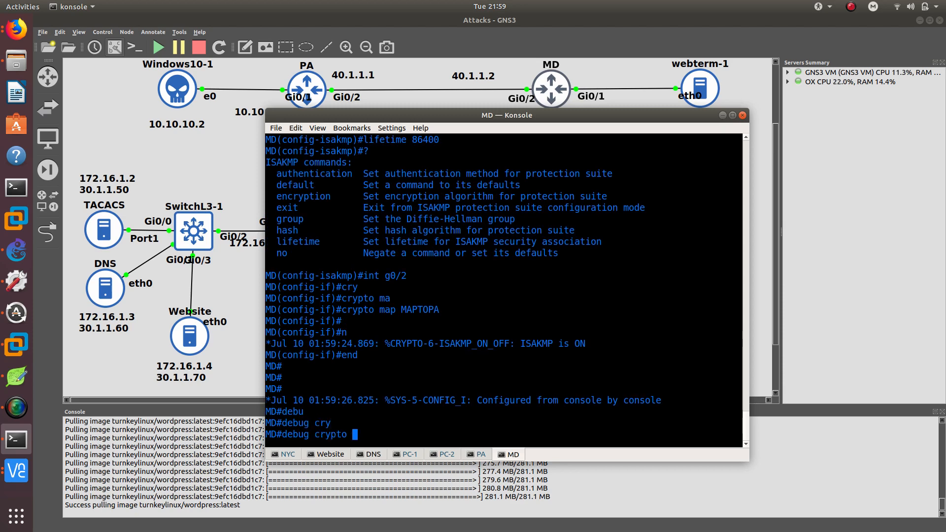
text(en)
key(Tab)
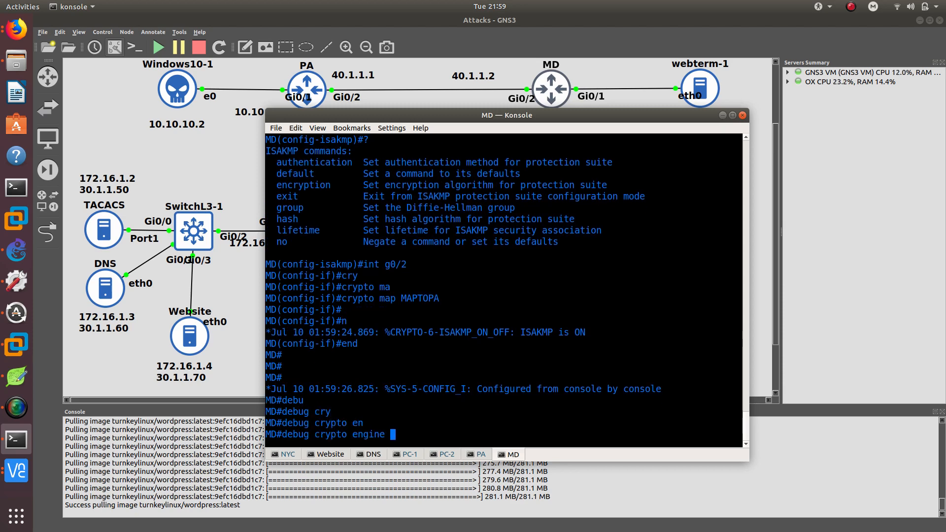
text(pa)
key(Tab)
key(Return)
key(Return)
key(Return)
key(Return)
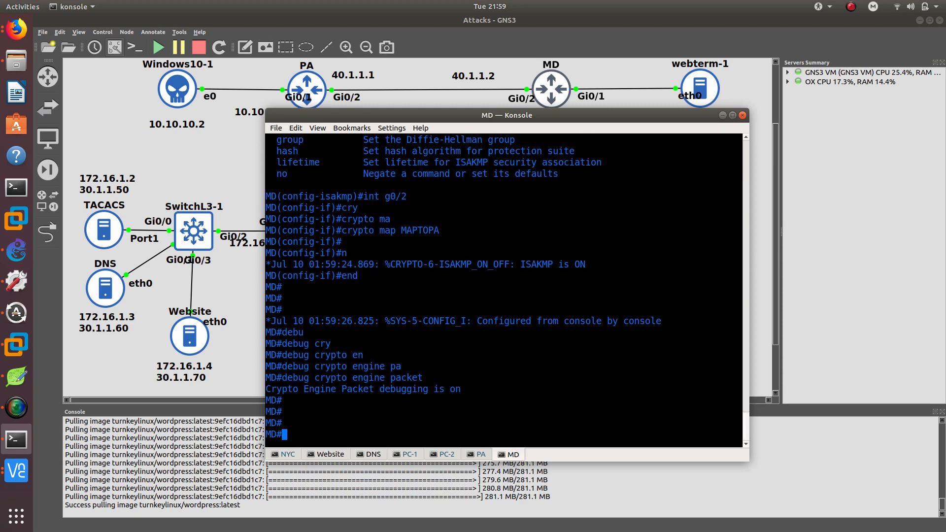
Open the webterm-1 host's console and launch a terminal from its desktop menu.
drag(573, 120, 491, 119)
double_click(711, 90)
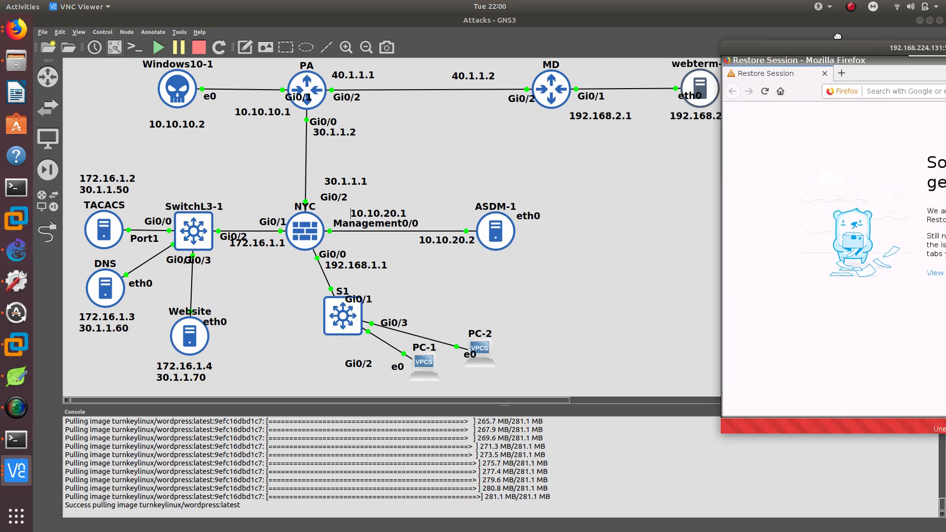
click(473, 444)
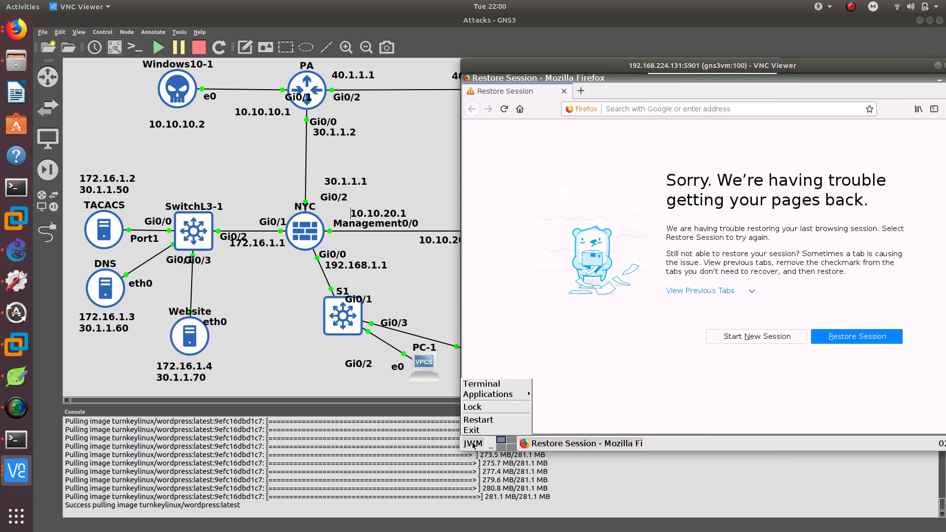
click(499, 384)
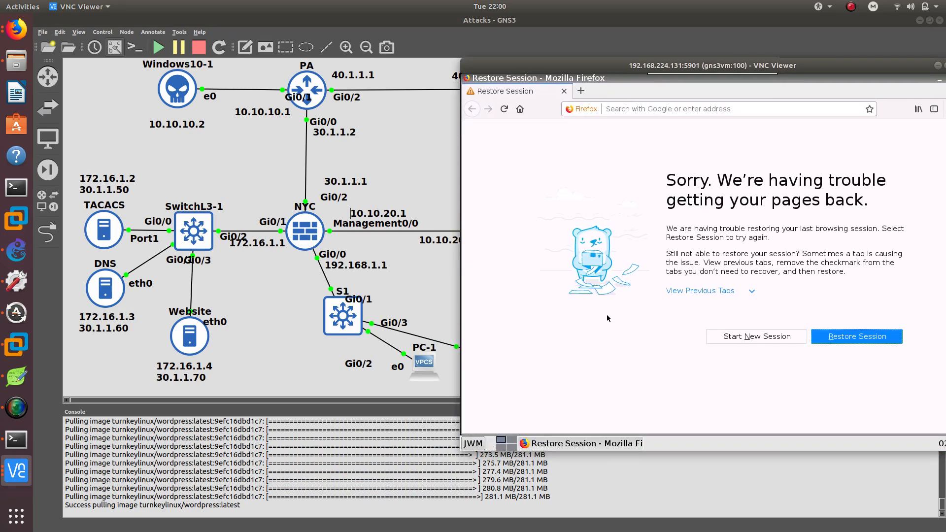
click(478, 446)
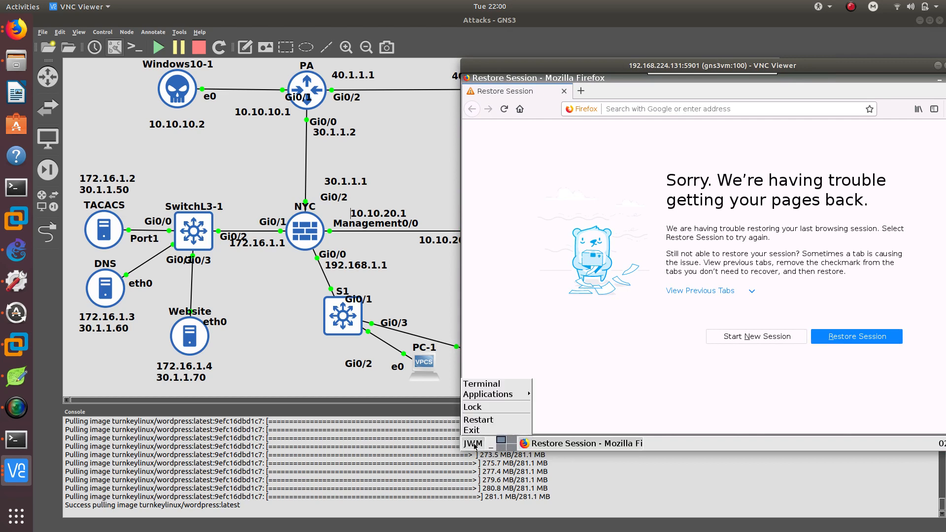
click(481, 384)
Assign eth0 on webterm-1 the address 192.168.2.2 with netmask 255.255.255.0.
text(ifcon)
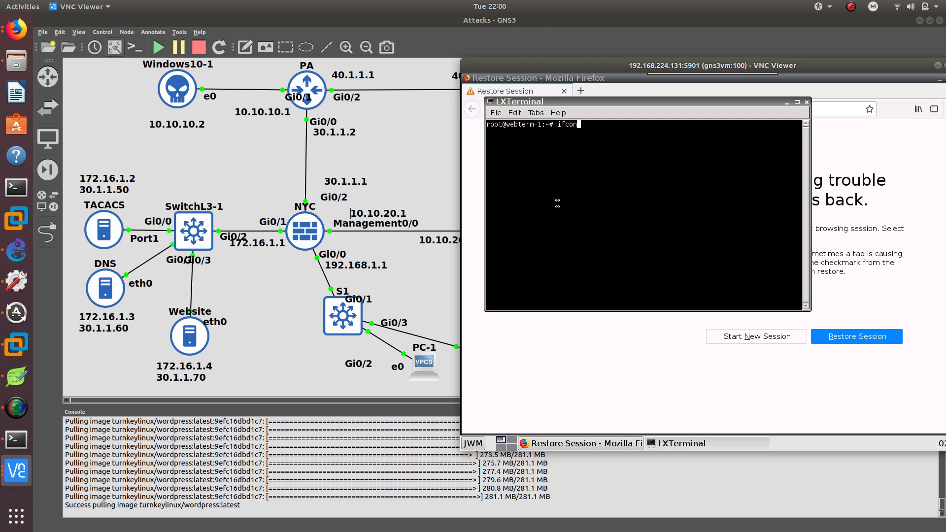
text(fig eth0 192.168.2.2 netmask 255.255.255.)
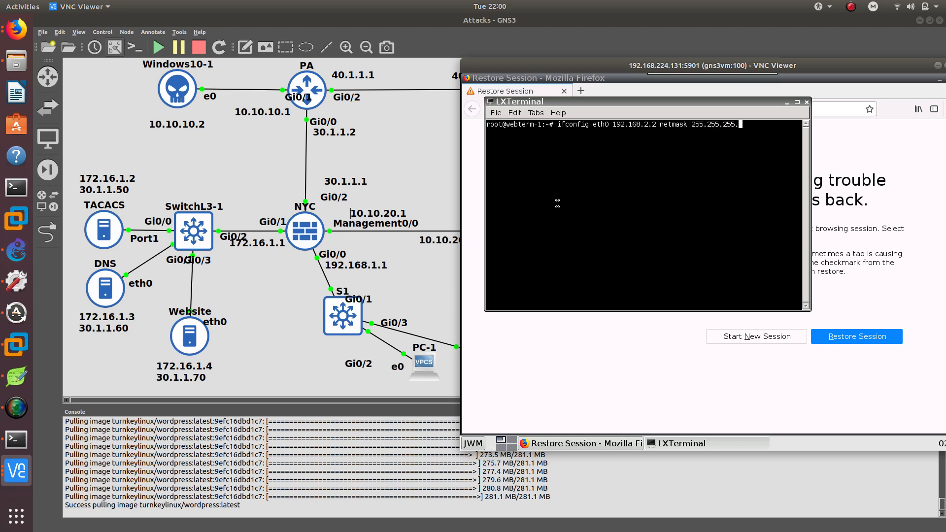
text(0)
key(Return)
Add a default route on webterm-1 via gateway 192.168.2.1.
text(route add defa)
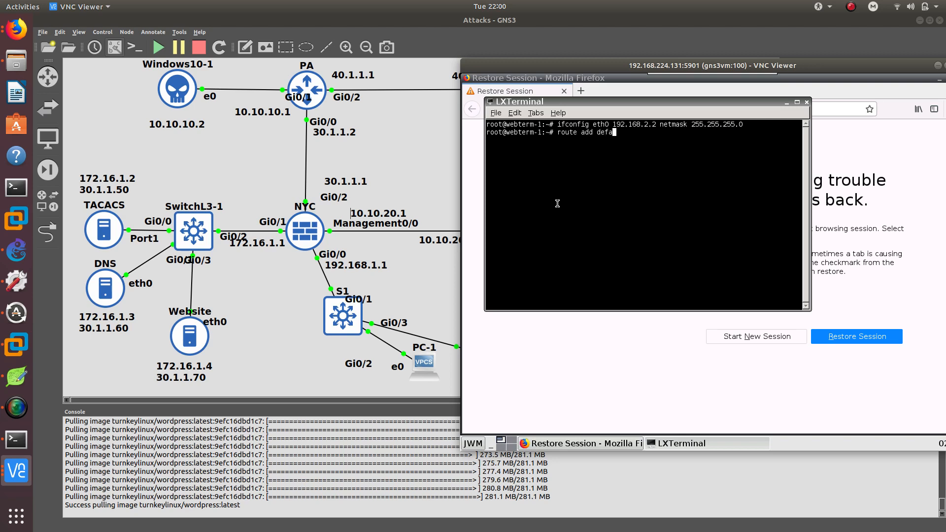
text(ult gw 192.168.2.2)
key(BackSpace)
text(1)
key(Return)
Ping the gateway 192.168.2.1 from webterm-1, then stop the ping.
text(ping )
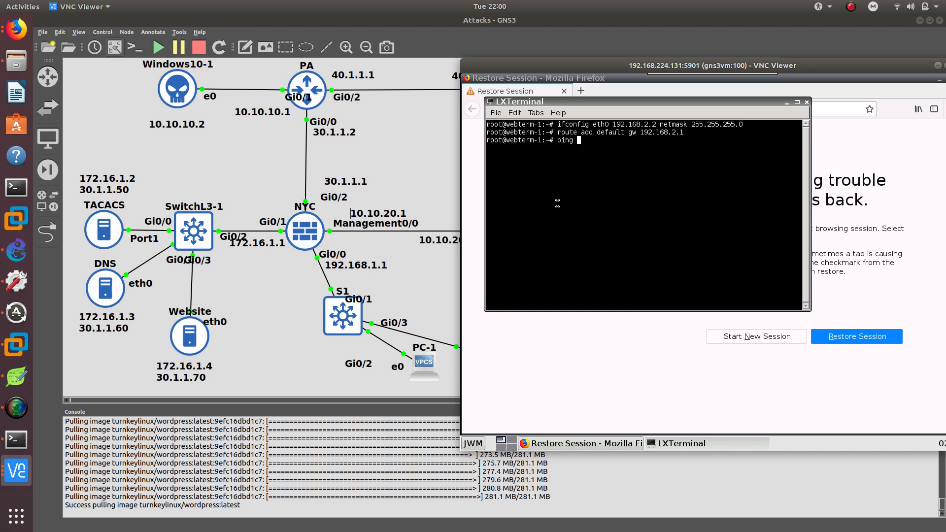
text(192.168.2.1)
key(Return)
key(ctrl+c)
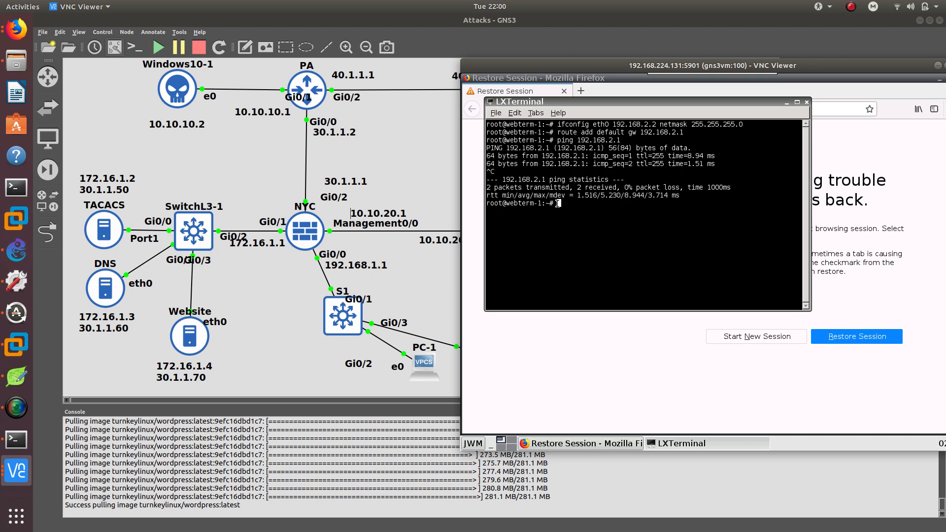
Place MD's console beside webterm-1 and ping 10.10.10.1 across the tunnel, watching the crypto debug output.
click(17, 439)
drag(356, 125, 246, 93)
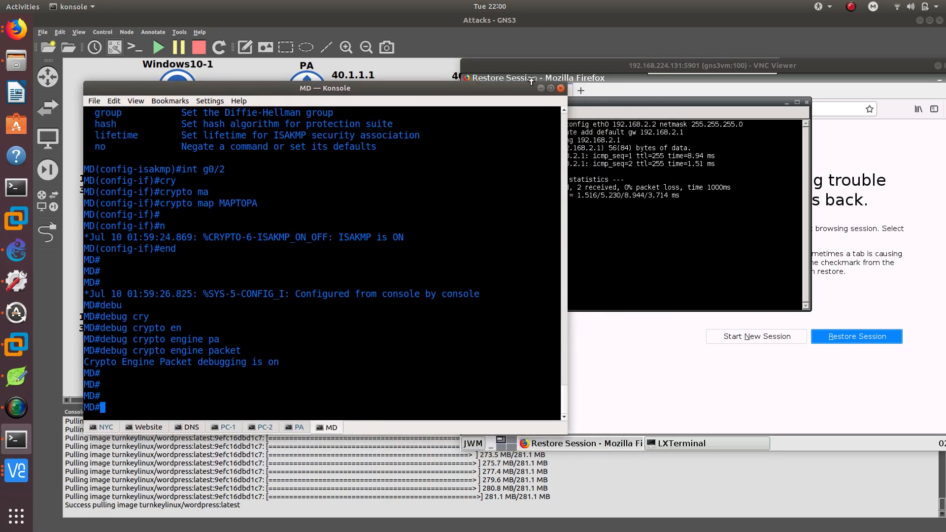
drag(533, 65, 620, 86)
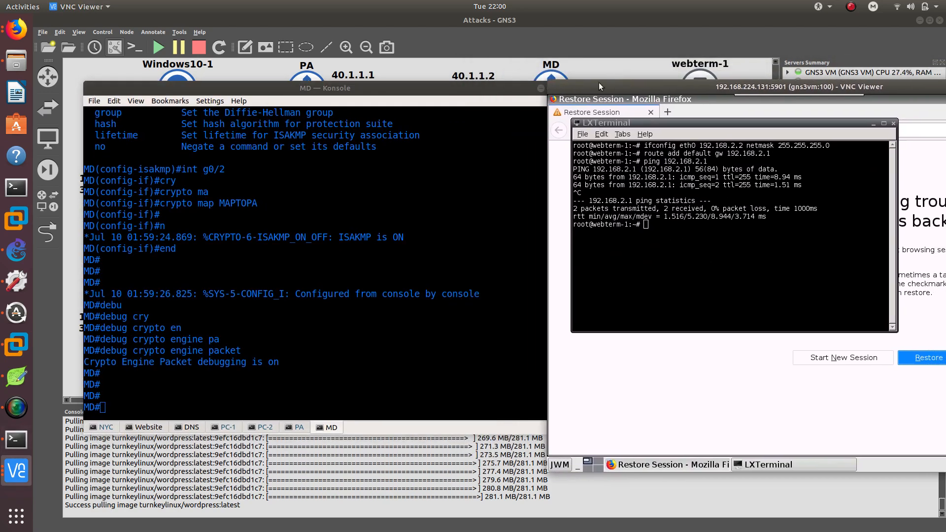
text(pin)
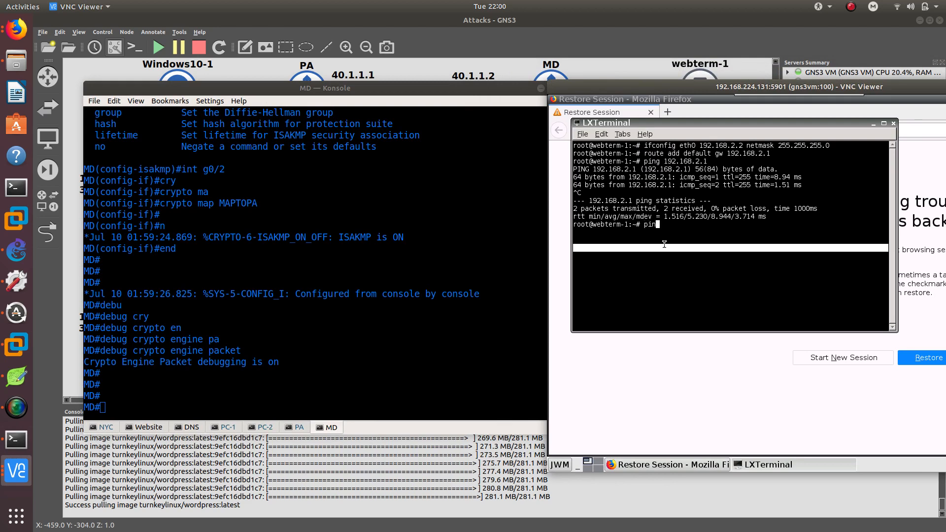
text(g 10.10.10.10.)
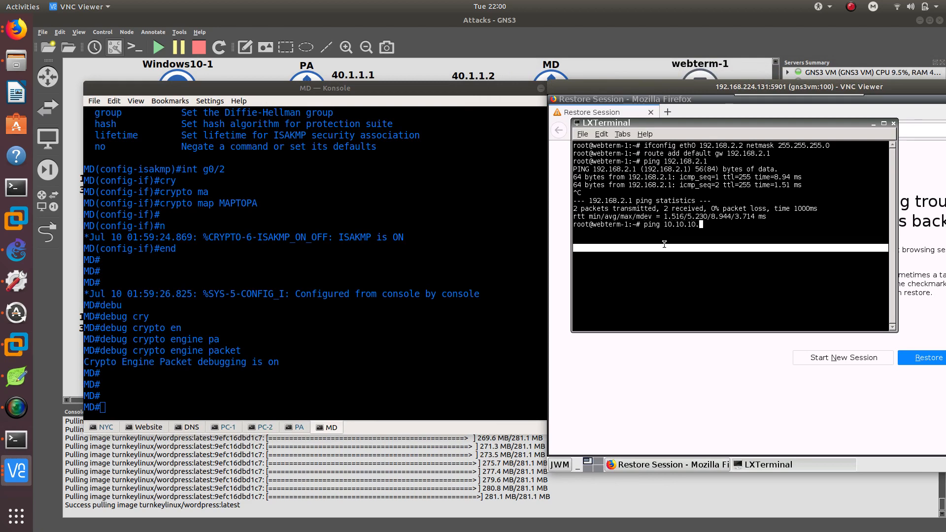
key(Return)
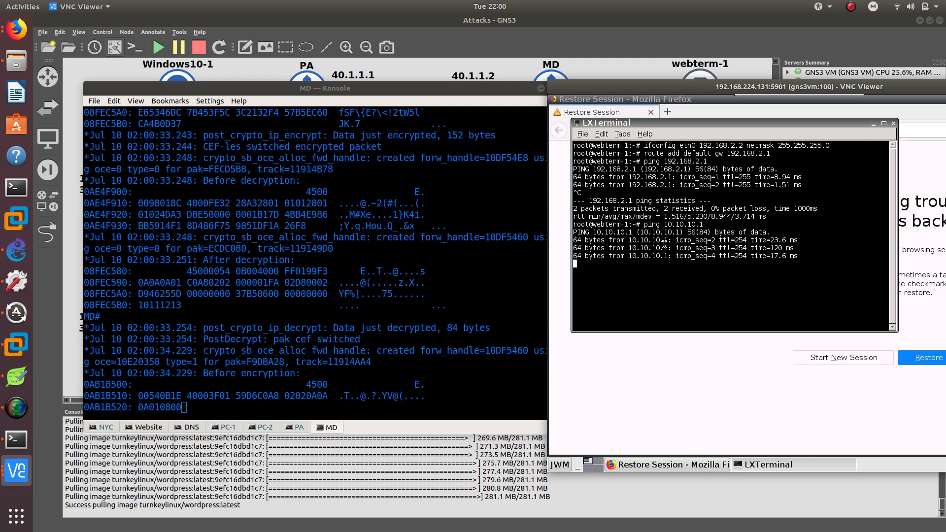
key(ctrl+c)
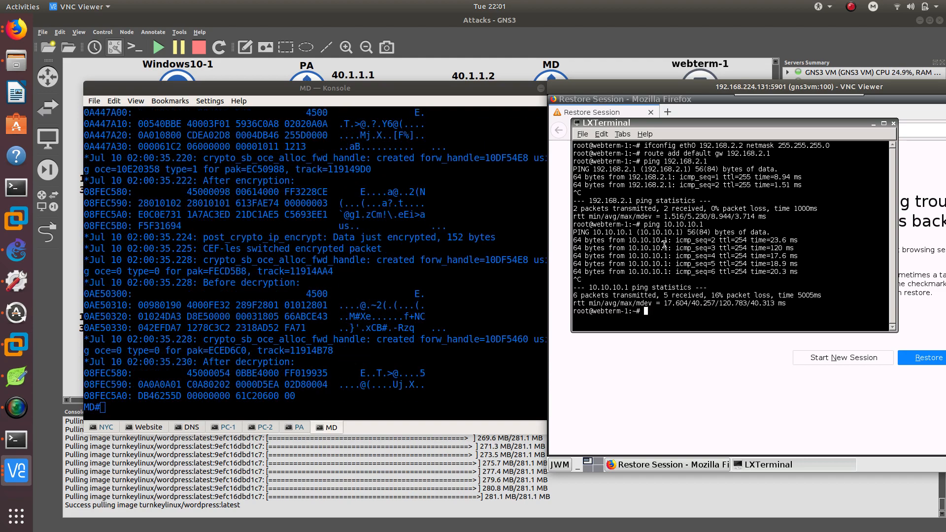
Display the IPsec security associations on router MD with show crypto ipsec sa.
click(208, 87)
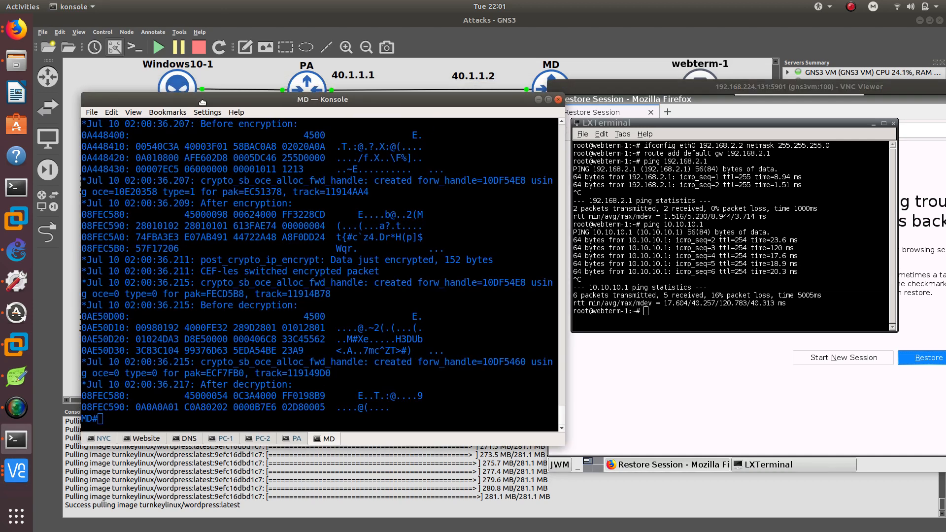
drag(207, 87, 191, 134)
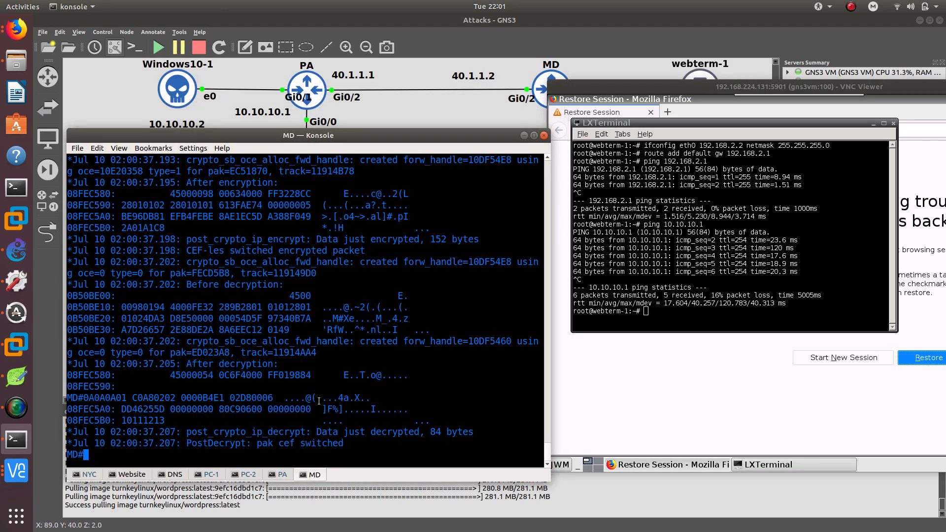
drag(360, 441, 295, 419)
click(273, 416)
key(alt+Tab)
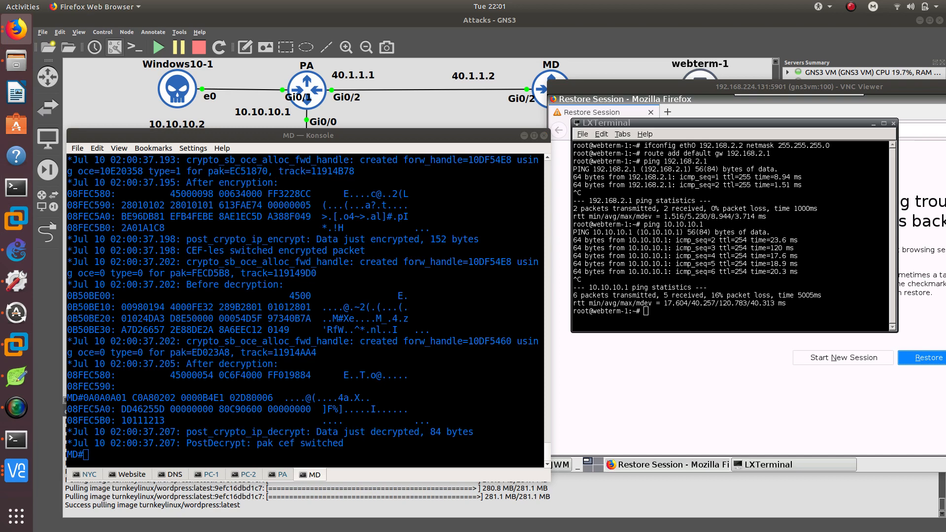
key(alt+Tab)
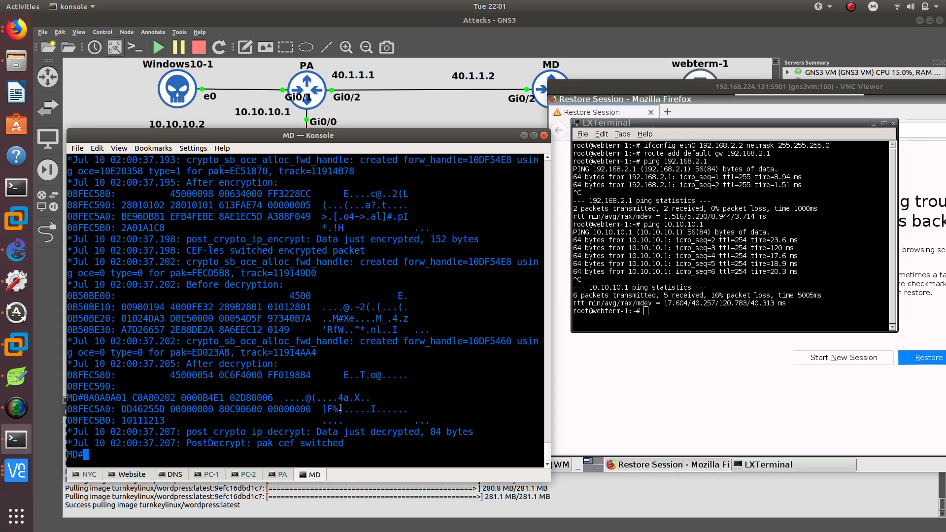
text(show crypto ip)
key(Tab)
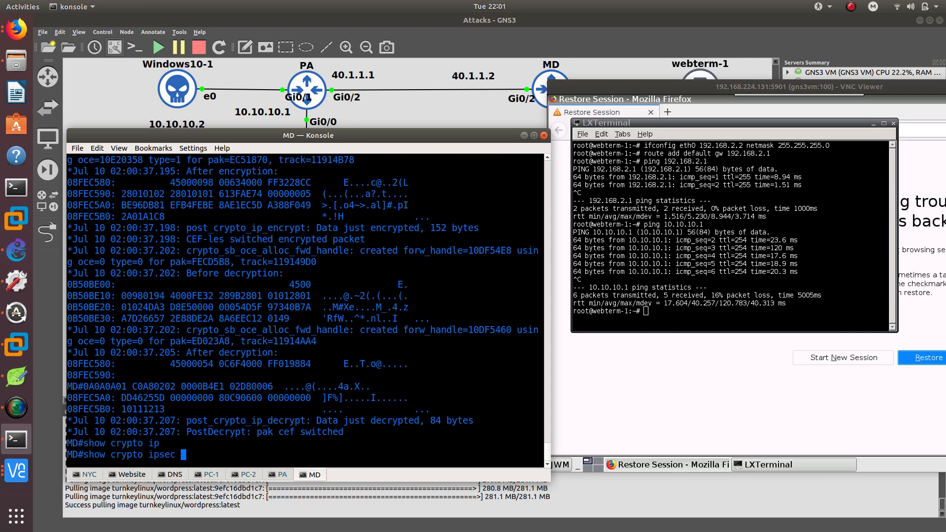
text(s)
key(Tab)
key(Return)
key(Up)
text(a)
key(Return)
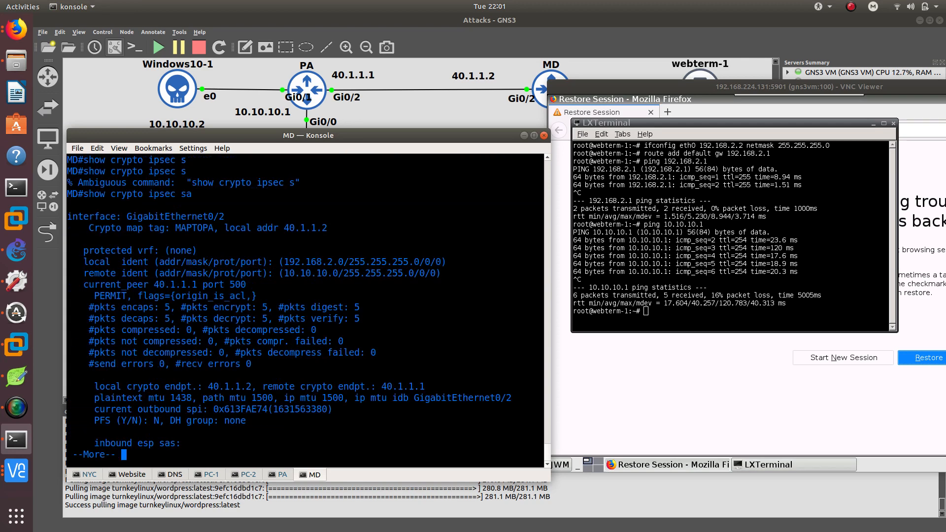
Page through the SA output and highlight the encapsulated and decapsulated packet counters.
key(Return)
key(Return)
key(Return)
key(Return)
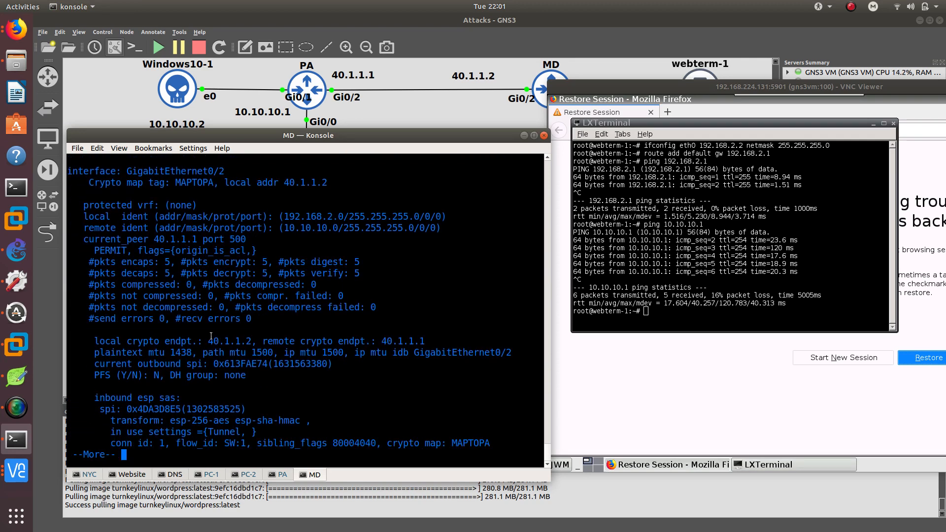
drag(164, 262, 173, 265)
double_click(136, 262)
double_click(142, 274)
Repeat the ping to 10.10.10.1 from webterm-1 and stop it.
click(695, 302)
key(Up)
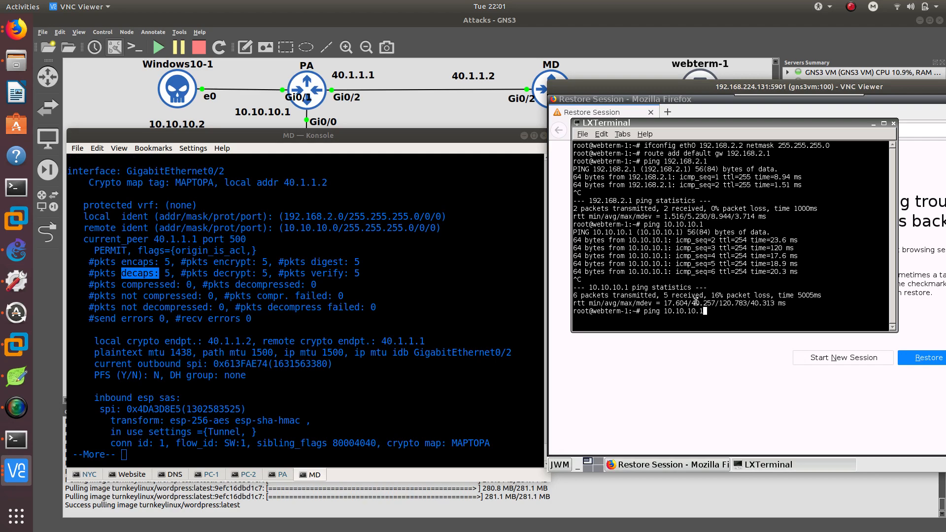
key(Return)
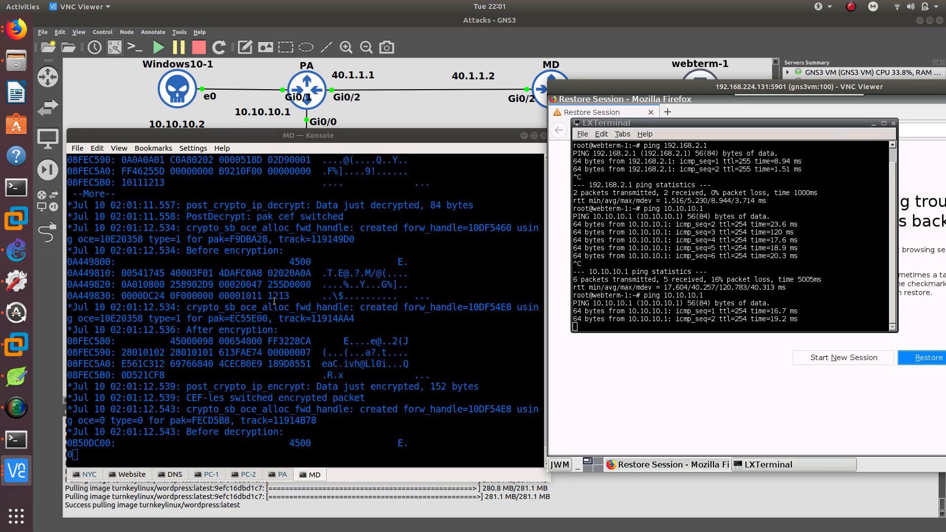
key(ctrl+c)
Rerun show crypto ipsec sa on router MD to check the updated counters.
click(179, 424)
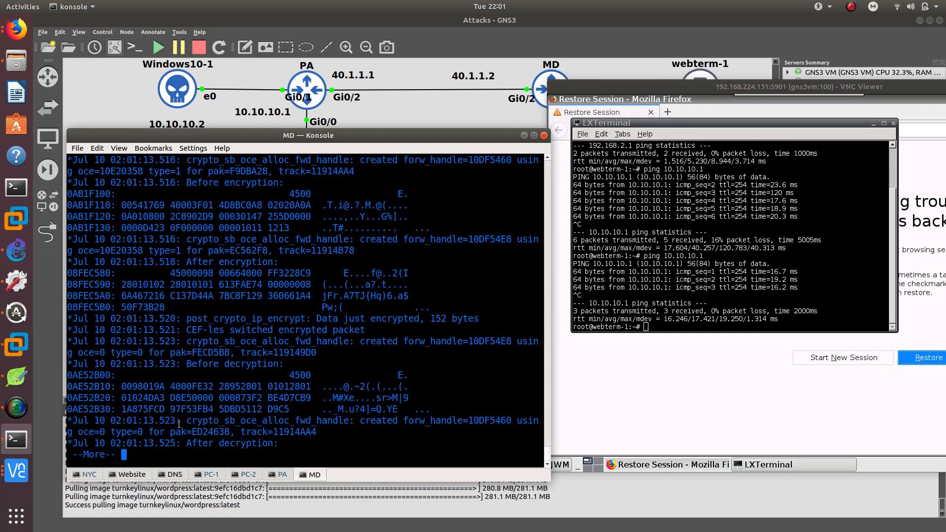
key(space)
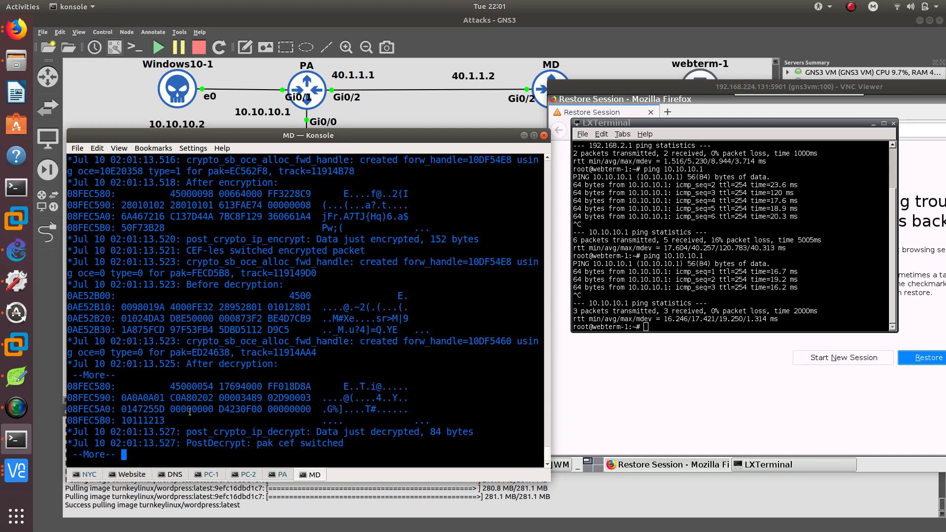
key(space)
text(show crypto ipsec sa)
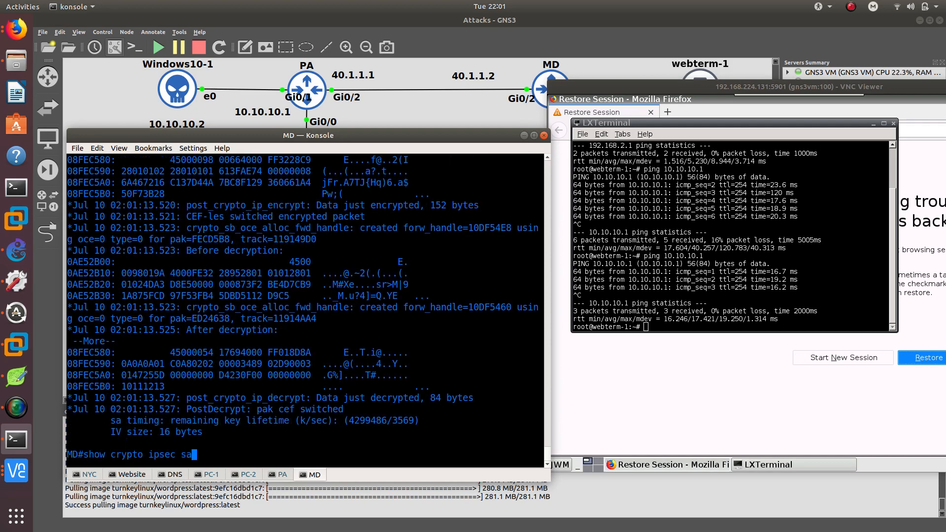
key(Return)
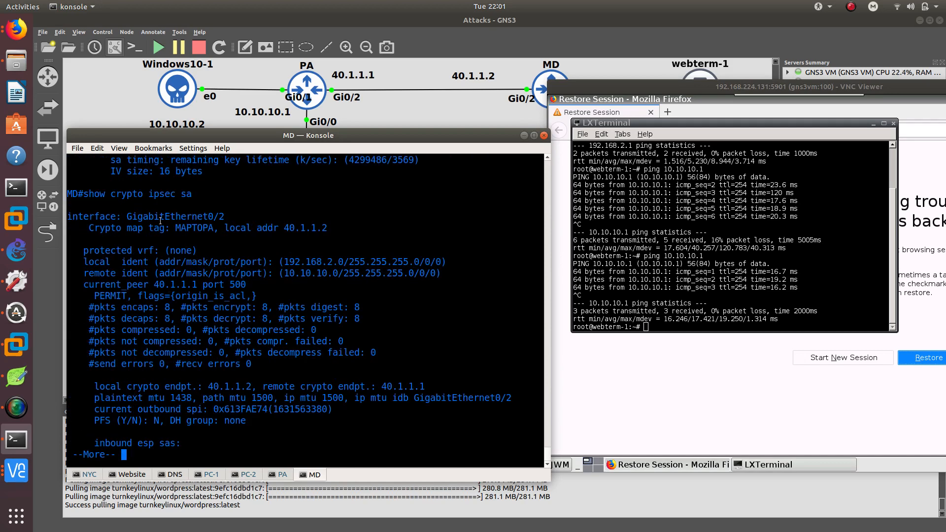
Highlight the local address, current peer and packet counters in the SA output.
double_click(193, 228)
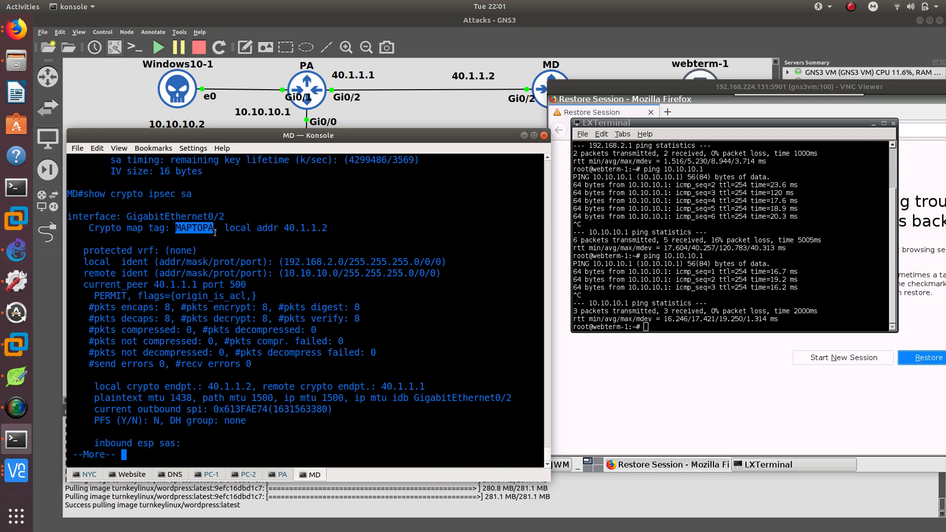
drag(284, 227, 329, 229)
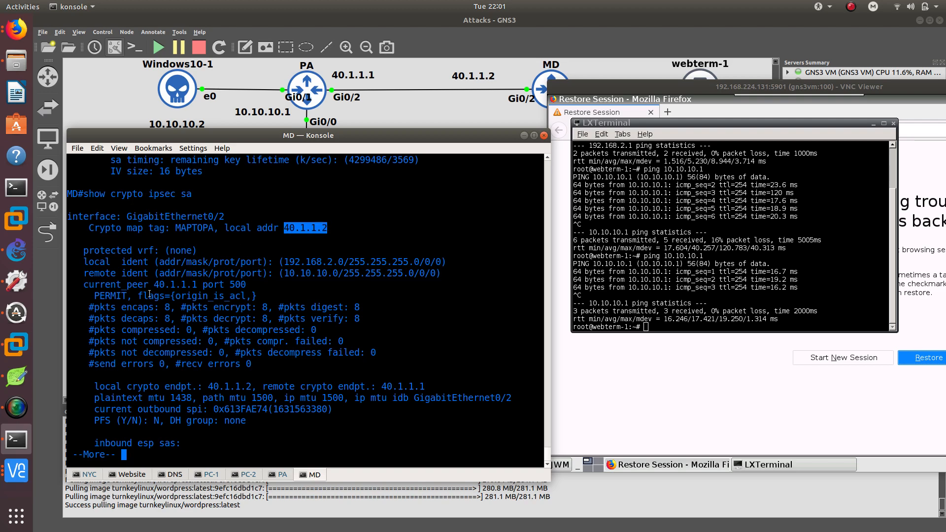
drag(155, 285, 201, 285)
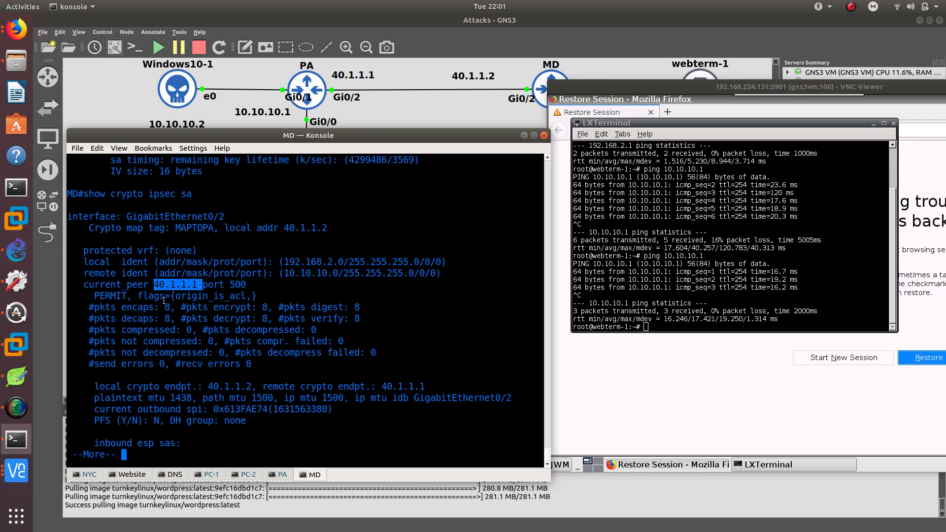
double_click(167, 307)
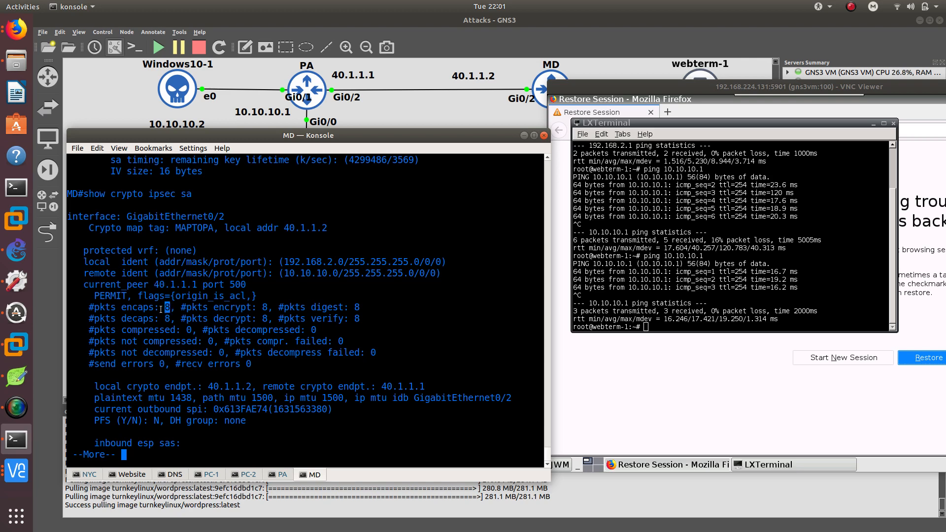
double_click(141, 306)
double_click(167, 318)
Switch to router PA's console and leave configuration mode.
click(274, 475)
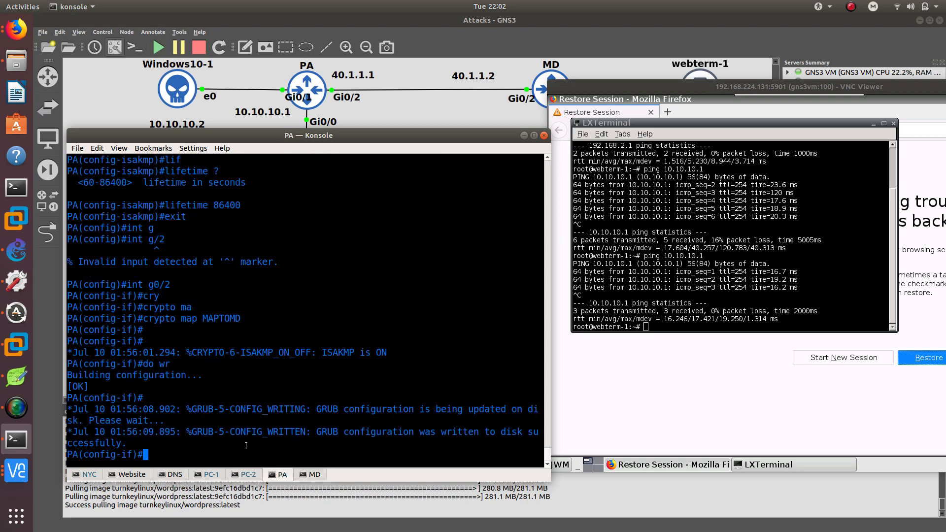
text(end)
key(Return)
Enable debugging of crypto engine packets on router PA.
text(debu)
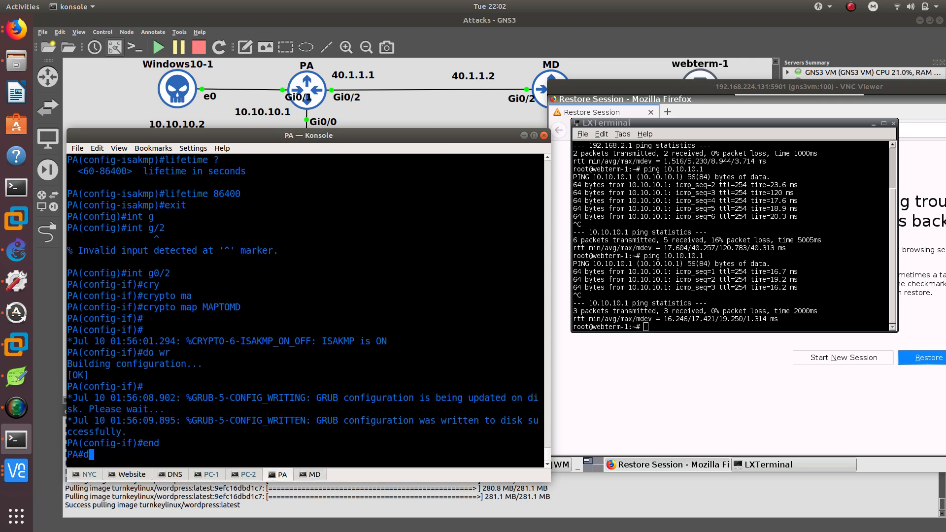
key(Tab)
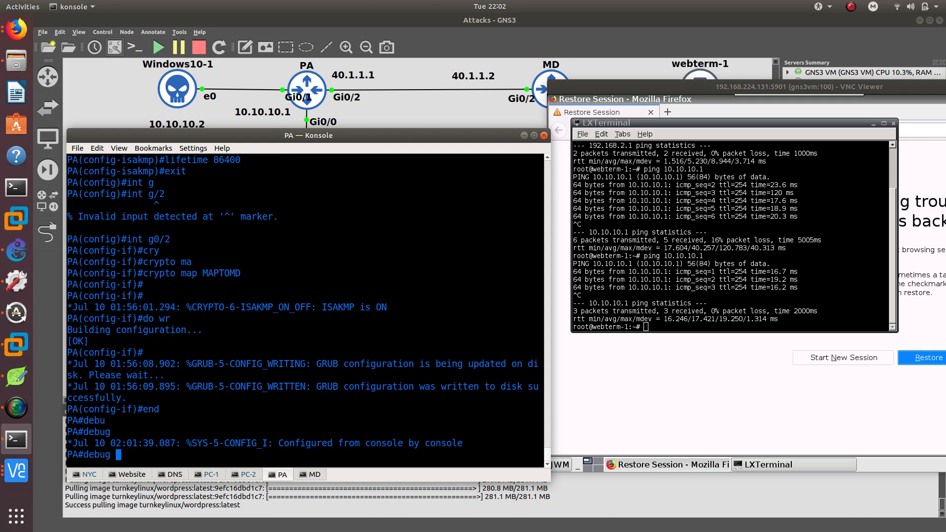
text(cry)
key(Tab)
text(en)
key(Tab)
text(pa)
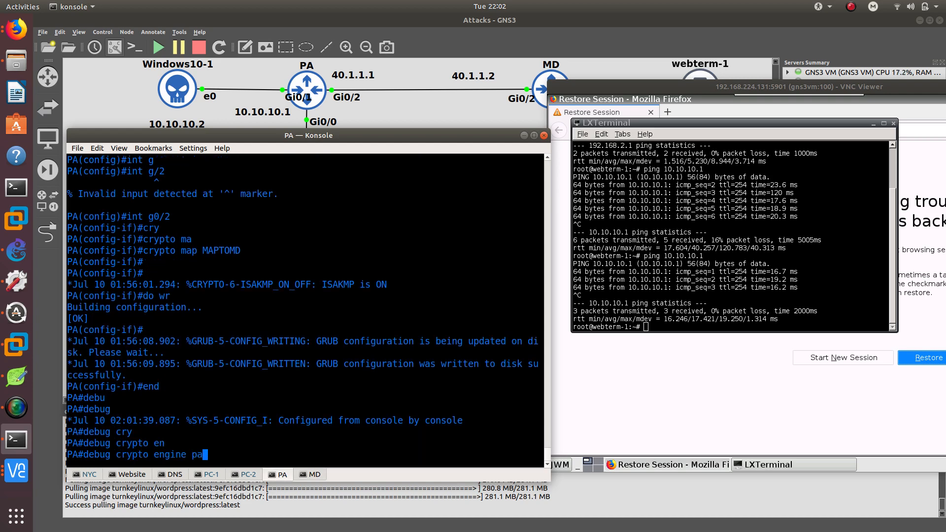
key(Tab)
key(Return)
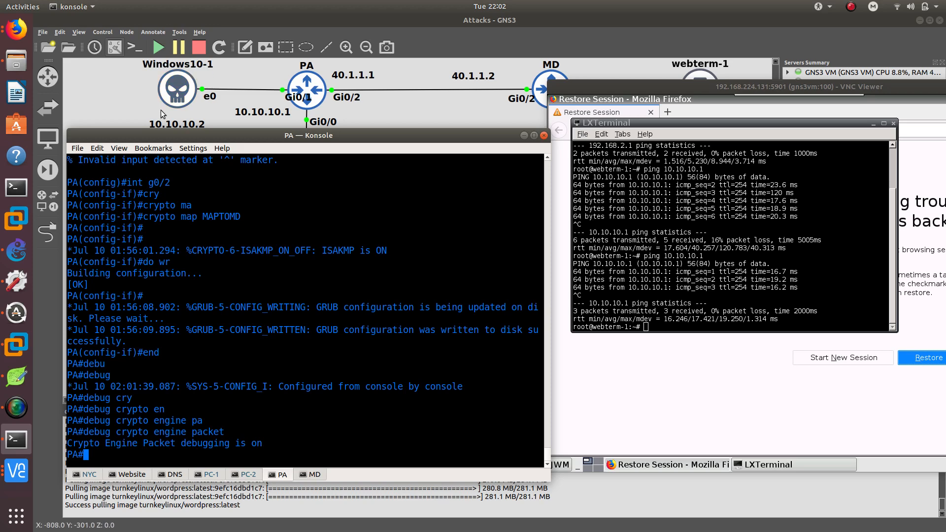
Switch to the Windows 10 VM and disconnect its Cisco AnyConnect VPN session.
click(23, 351)
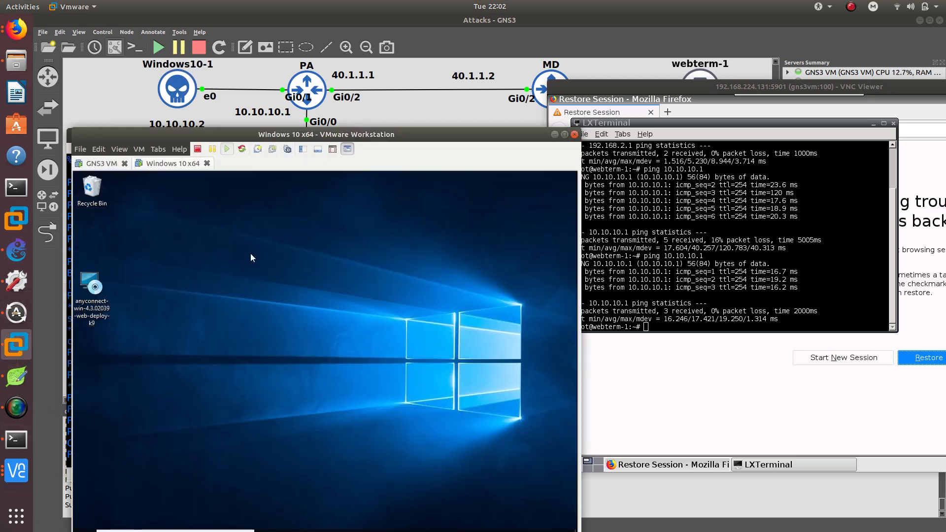
drag(336, 137, 339, 70)
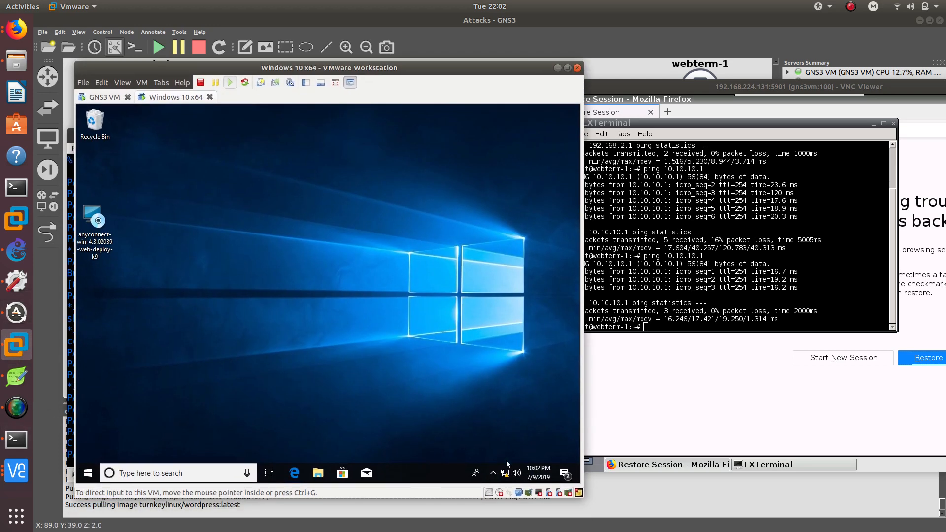
click(493, 474)
click(493, 453)
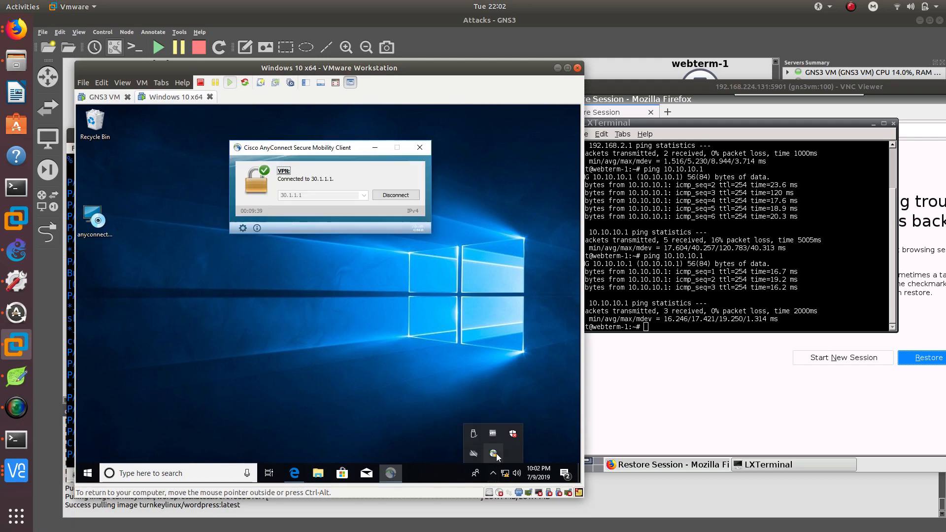
click(388, 198)
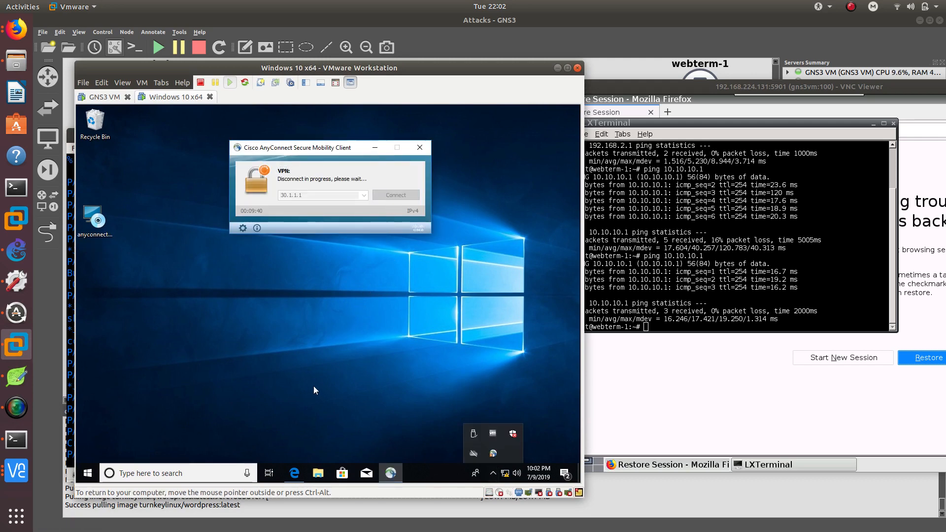
Open Command Prompt on the Windows 10 VM and ping 192.168.2.2.
key(super)
text(cmd)
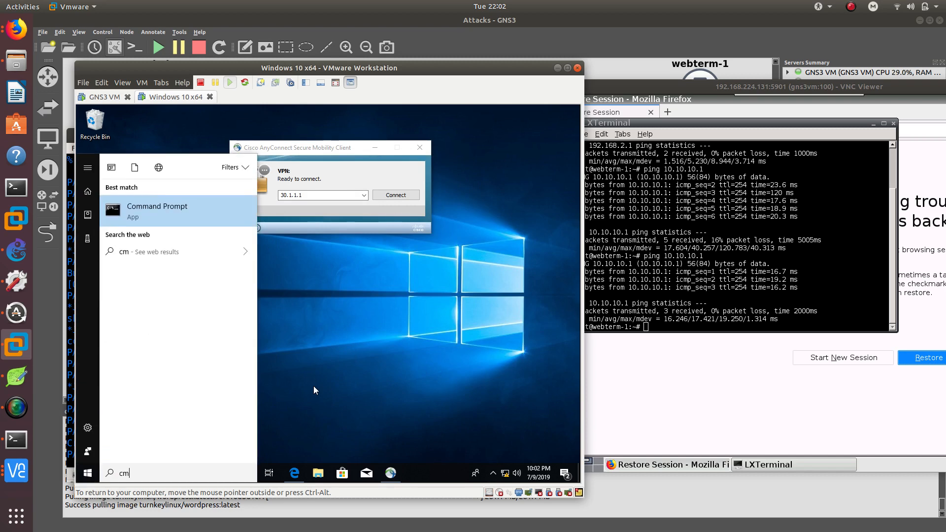
key(Return)
text(ping)
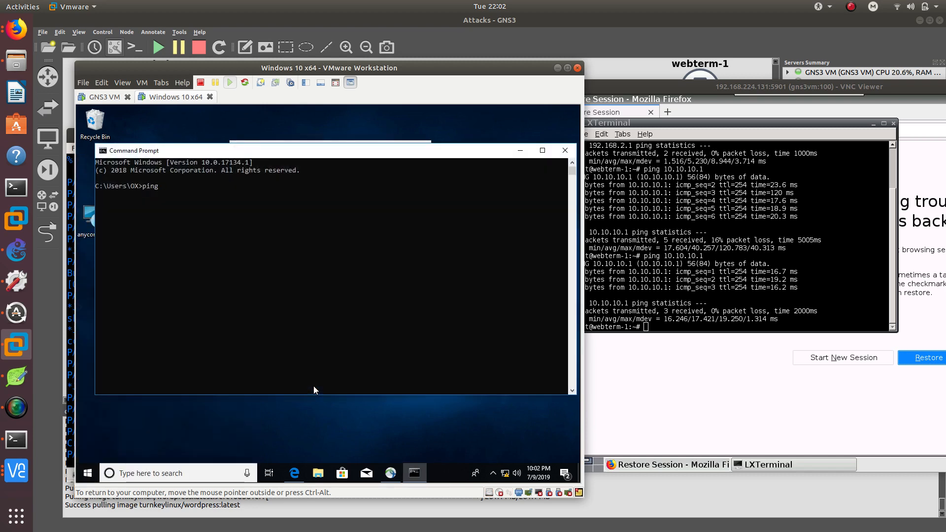
text( 192.168.2.2)
key(Return)
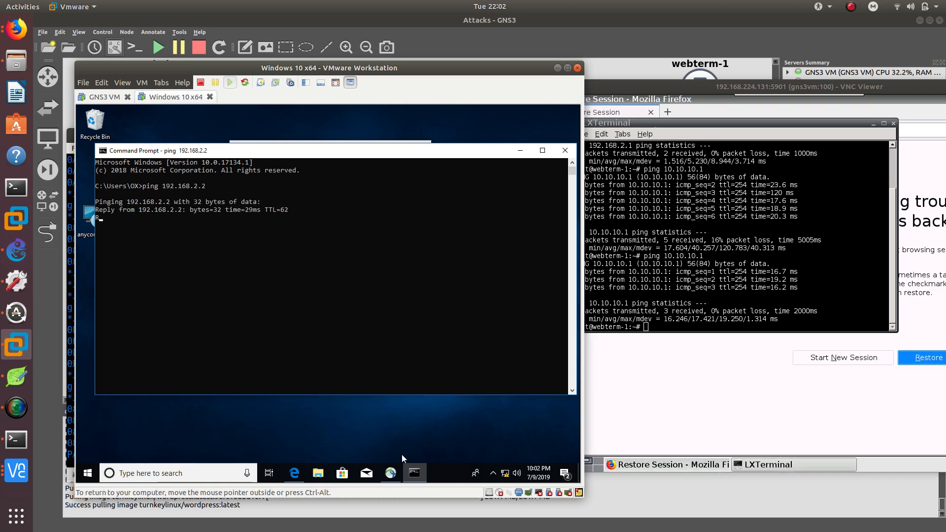
Place router PA's console beside the Windows VM and review the crypto engine packet debug output.
click(17, 439)
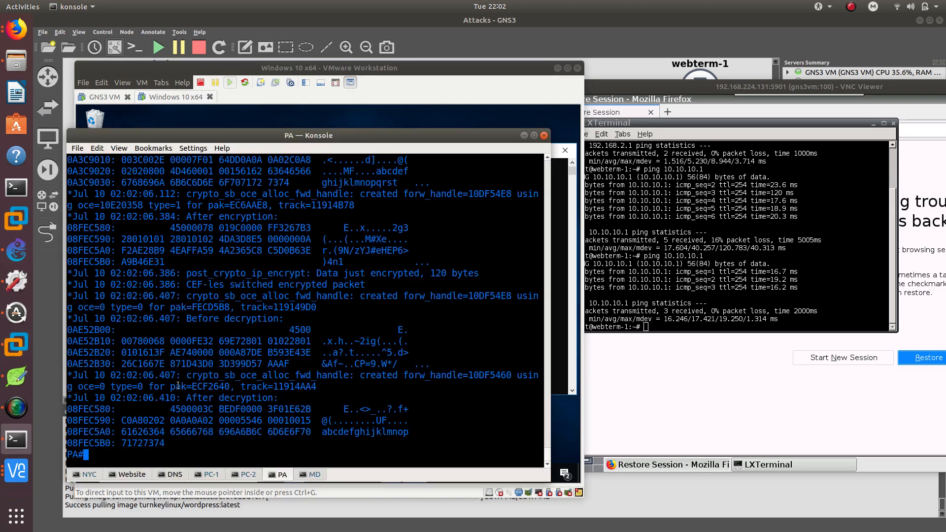
drag(316, 136, 681, 111)
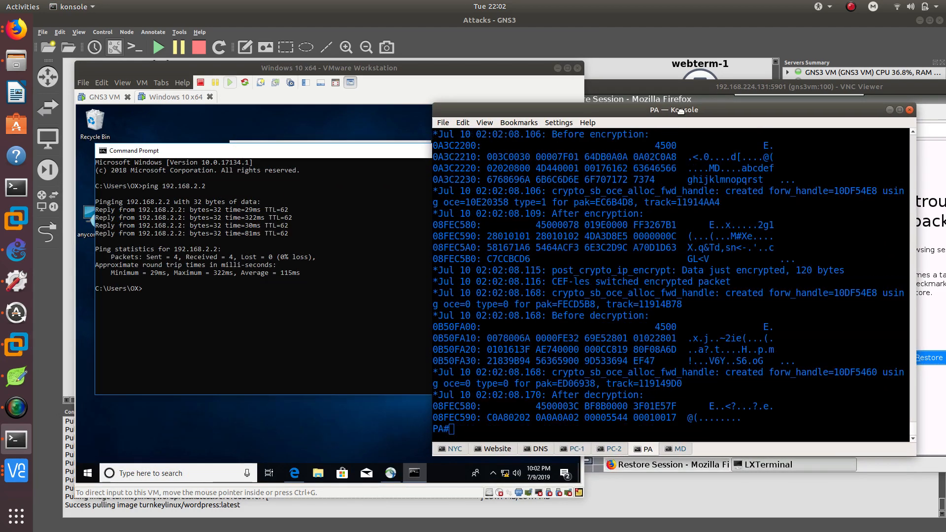
drag(381, 66, 388, 84)
drag(776, 270, 742, 316)
click(478, 424)
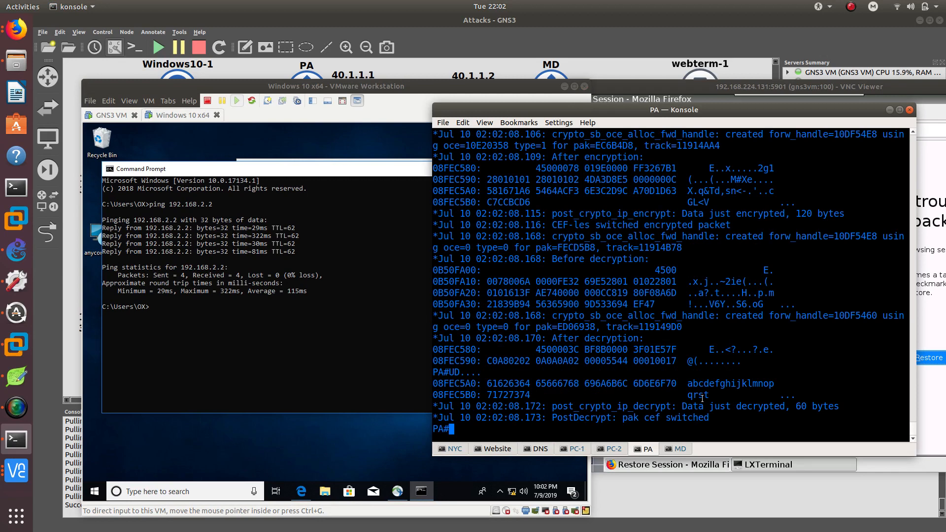
drag(720, 422, 616, 328)
click(582, 360)
drag(718, 420, 456, 210)
click(456, 209)
List the show crypto options on router PA and run show crypto ipsec sa.
text(show cry)
key(Tab)
text(?)
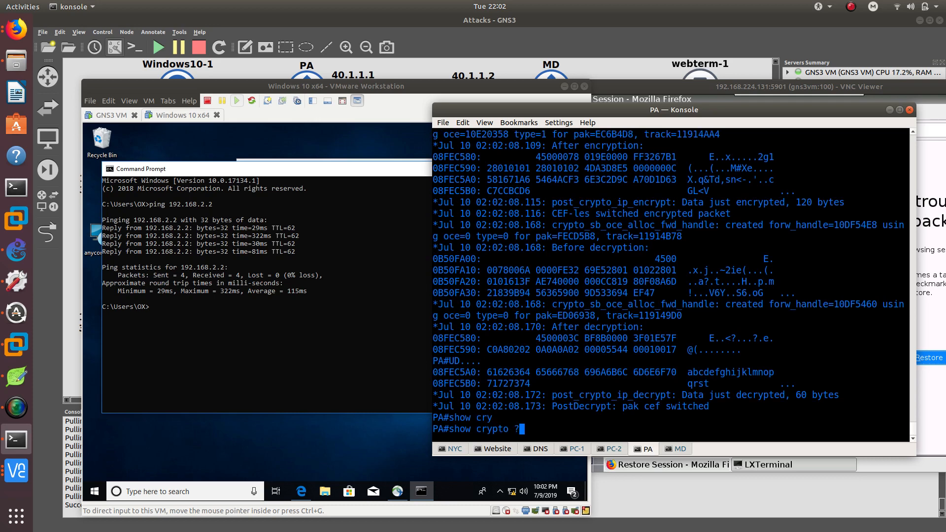
key(space)
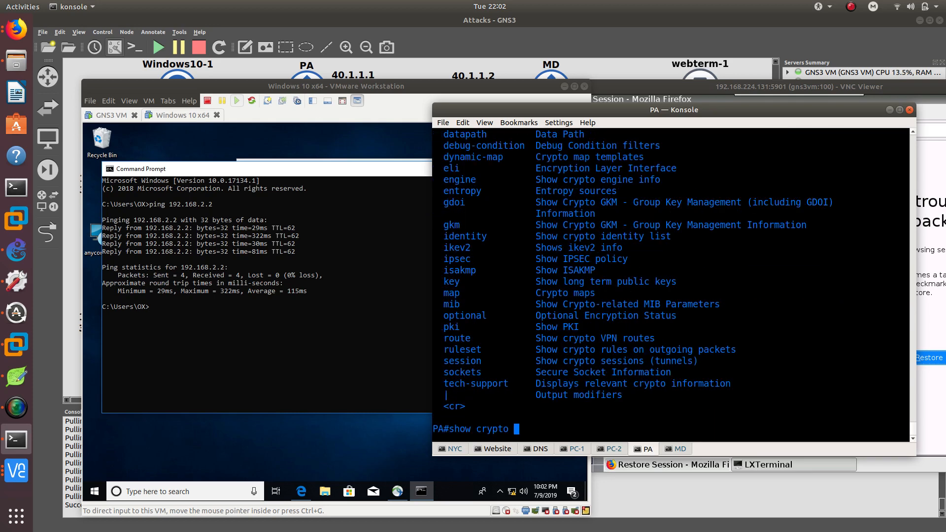
text(en)
key(Tab)
key(BackSpace)
key(BackSpace)
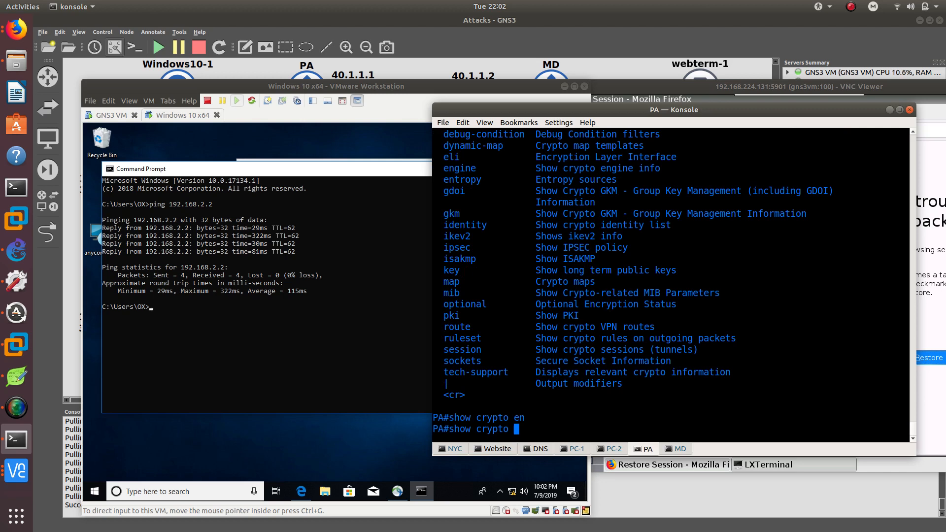
text(ip)
key(Tab)
text(s)
key(Tab)
text(a)
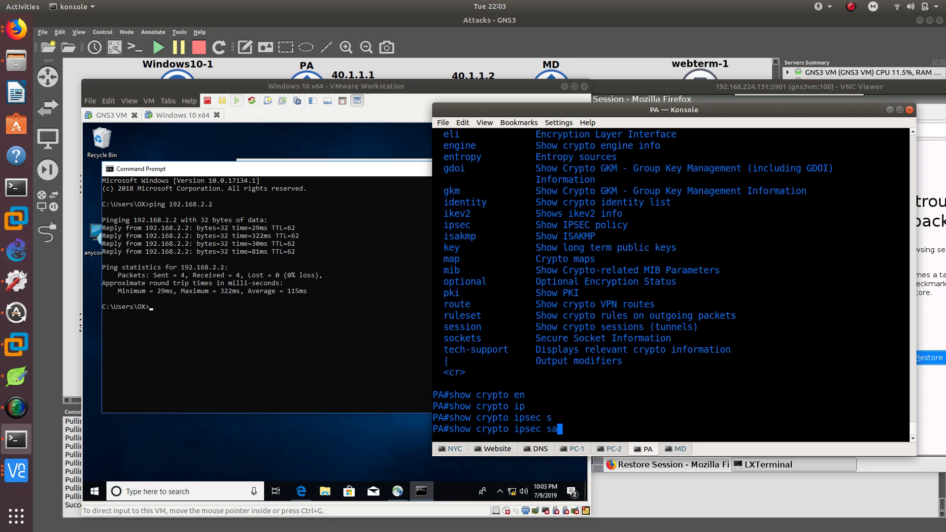
key(Tab)
key(Return)
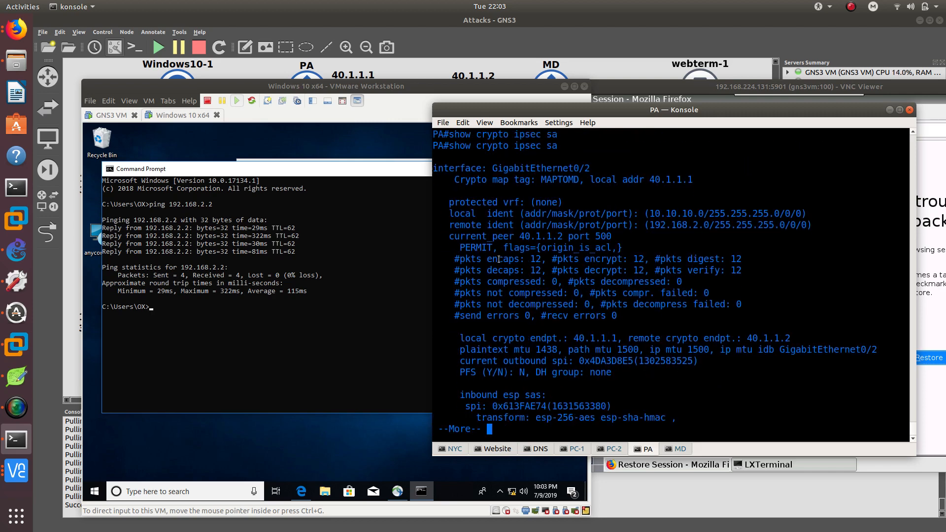
Highlight the encrypted and decrypted packet counters in PA's SA output.
double_click(517, 260)
double_click(537, 270)
click(508, 267)
Repeat the ping to 192.168.2.2 from the Windows VM's Command Prompt.
click(321, 332)
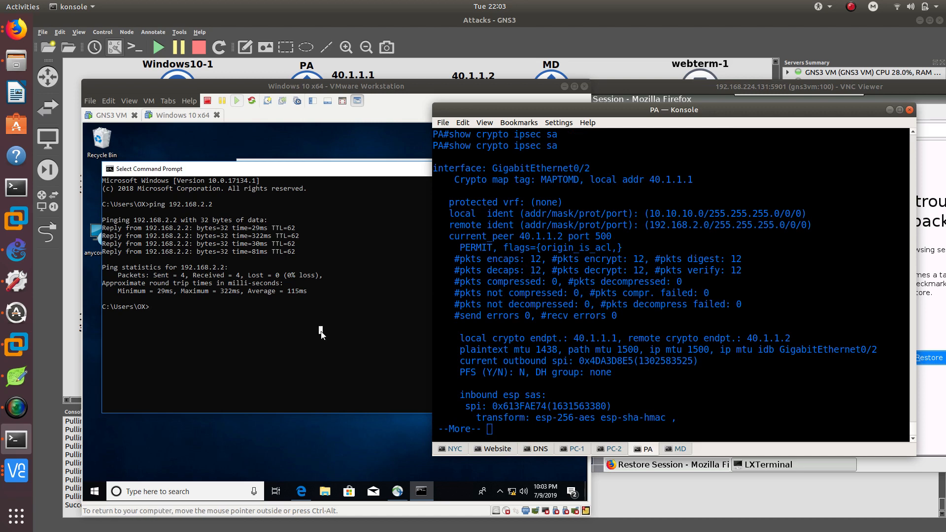
key(Up)
key(Return)
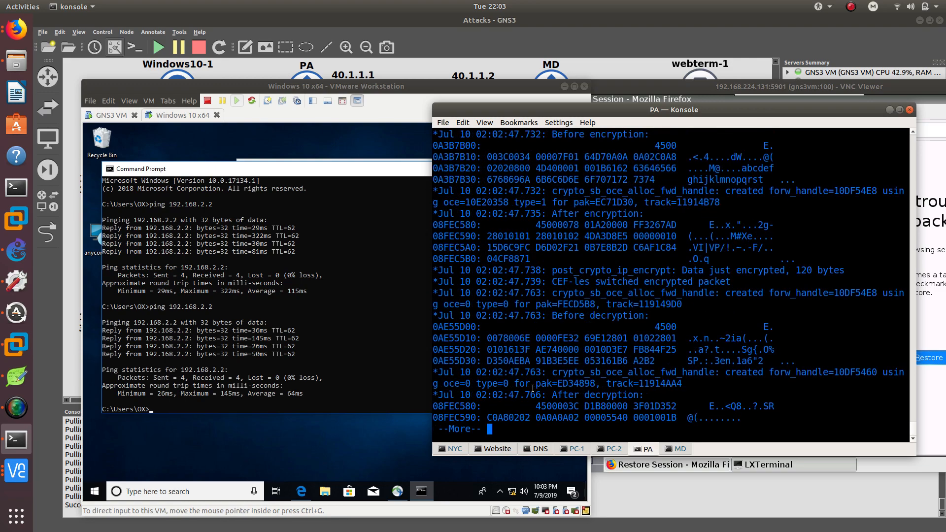
Page past the debug output and rerun show crypto ipsec sa on router PA.
key(space)
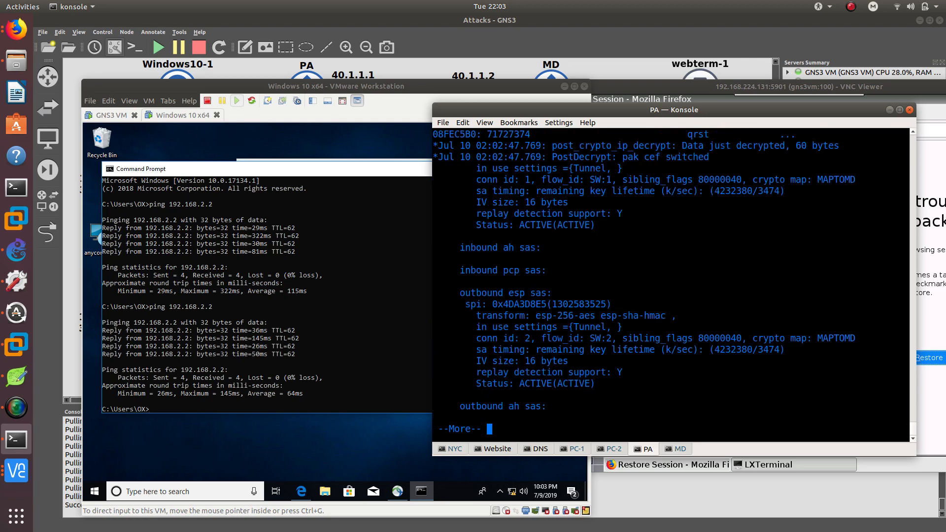
key(space)
key(Up)
key(Return)
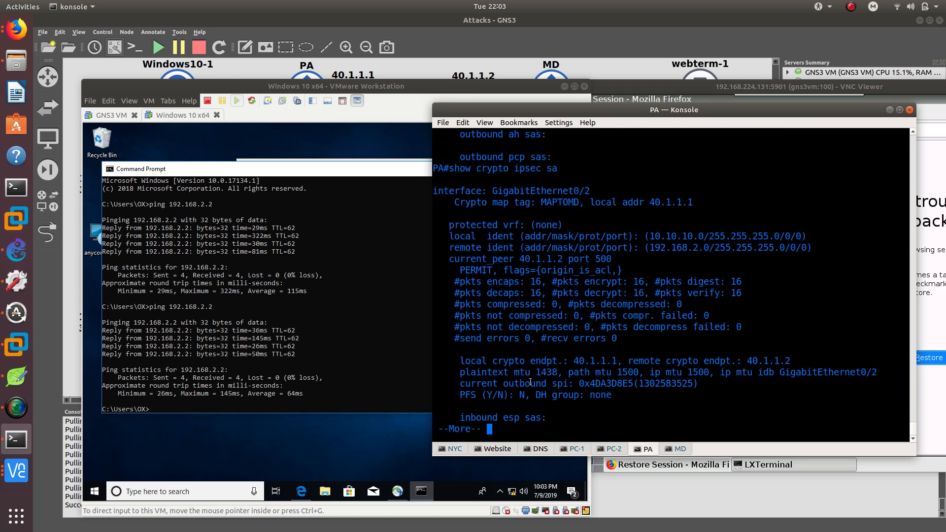
Highlight the packet counters, current peer and crypto map tag in the updated SA output.
double_click(532, 290)
click(530, 283)
double_click(602, 260)
click(527, 203)
double_click(575, 202)
Minimize the VM, PA console and VNC windows to return to the GNS3 topology.
drag(436, 97, 470, 112)
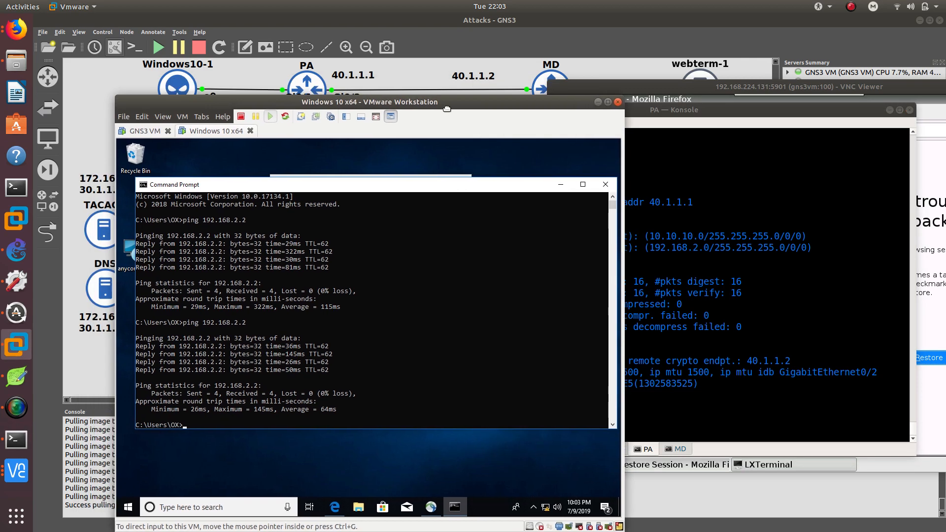
click(599, 102)
drag(605, 110, 453, 100)
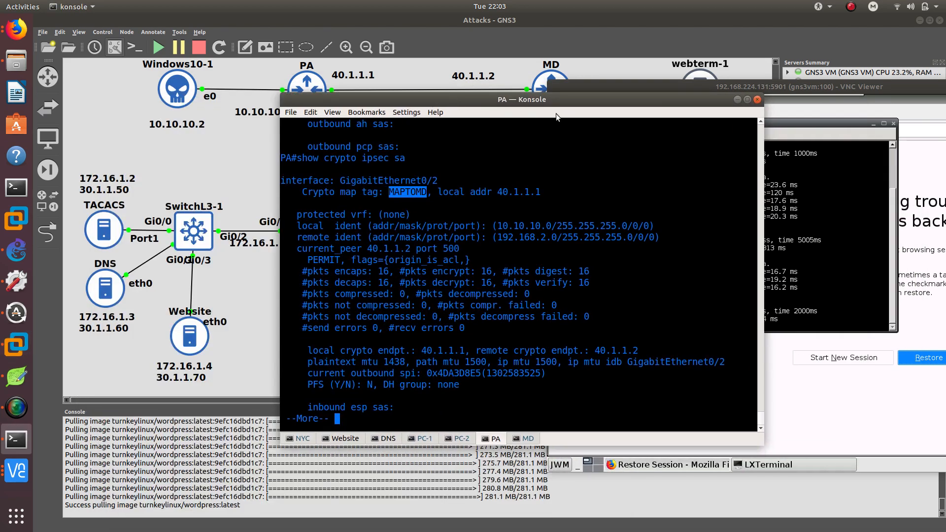
click(737, 100)
drag(732, 86, 418, 90)
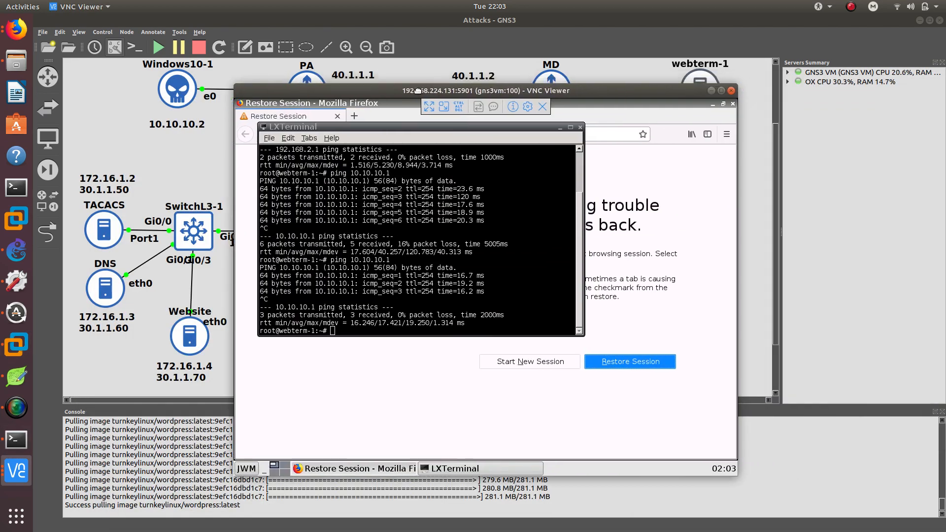
click(709, 92)
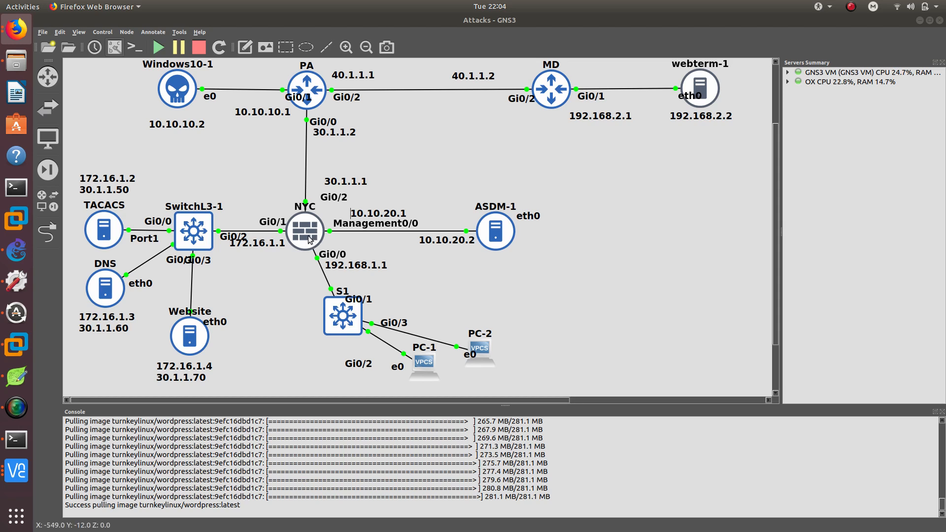
click(273, 185)
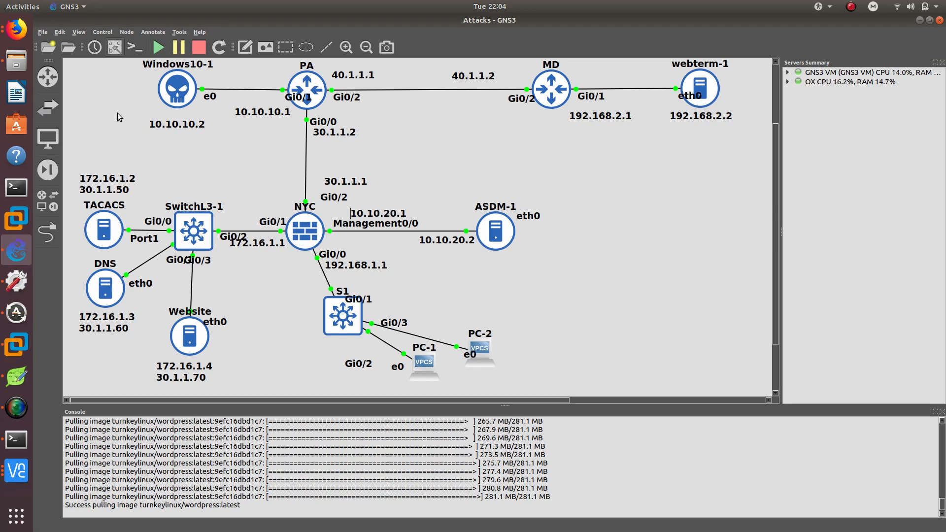
Switch to the browser and open the CCNADailyTIPS Twitter profile tab.
click(16, 30)
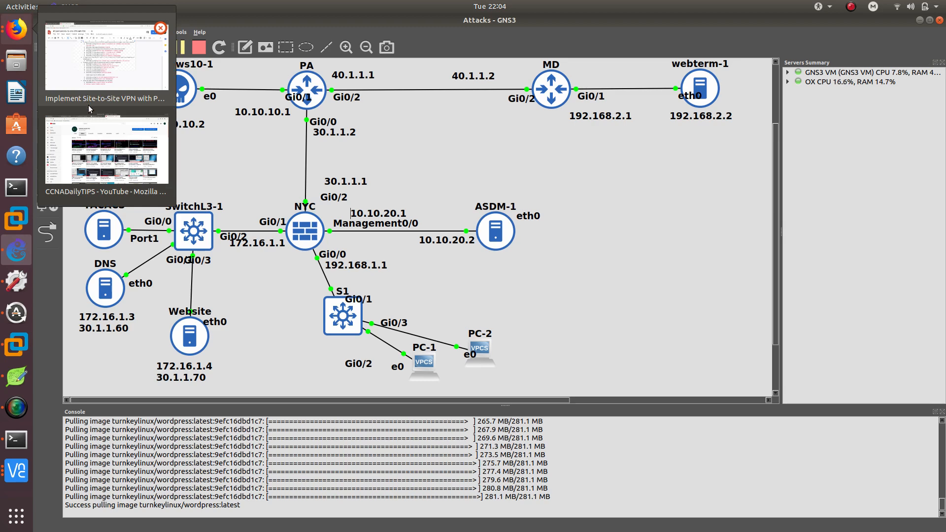
click(95, 133)
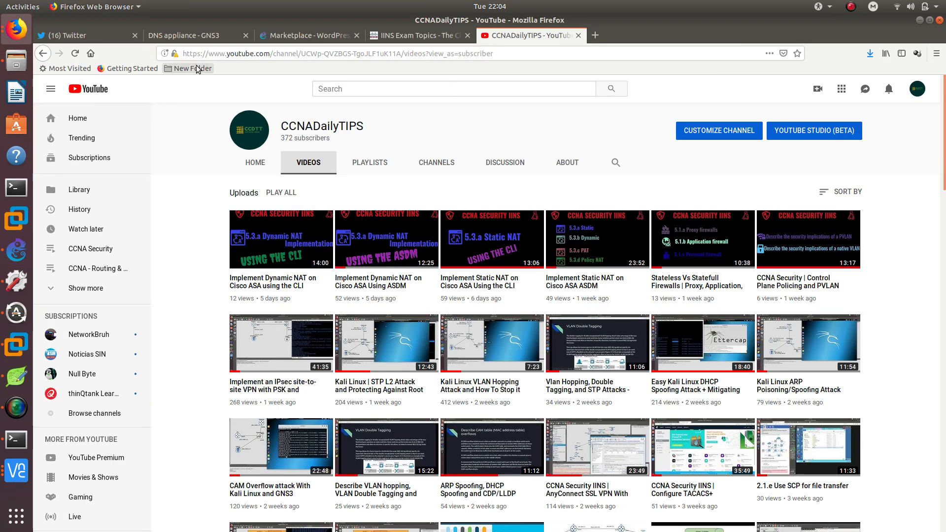
click(95, 33)
click(251, 159)
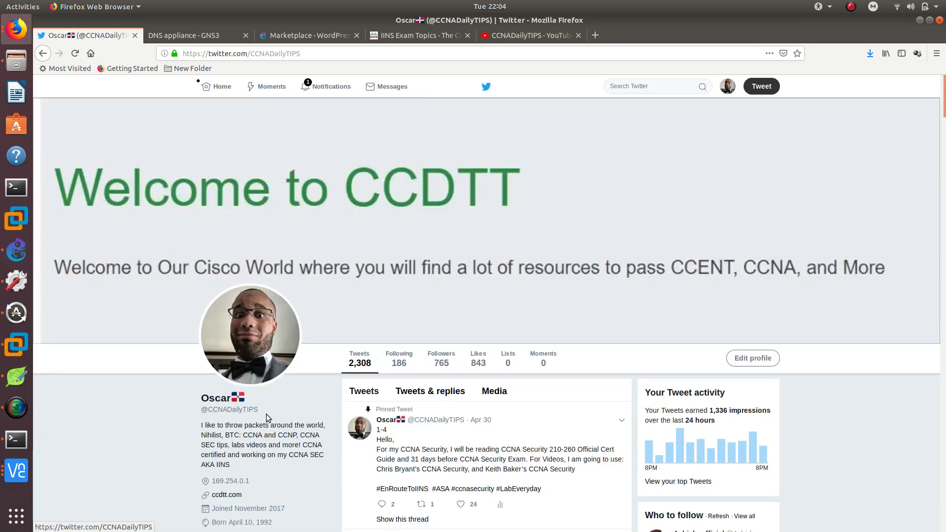
double_click(232, 409)
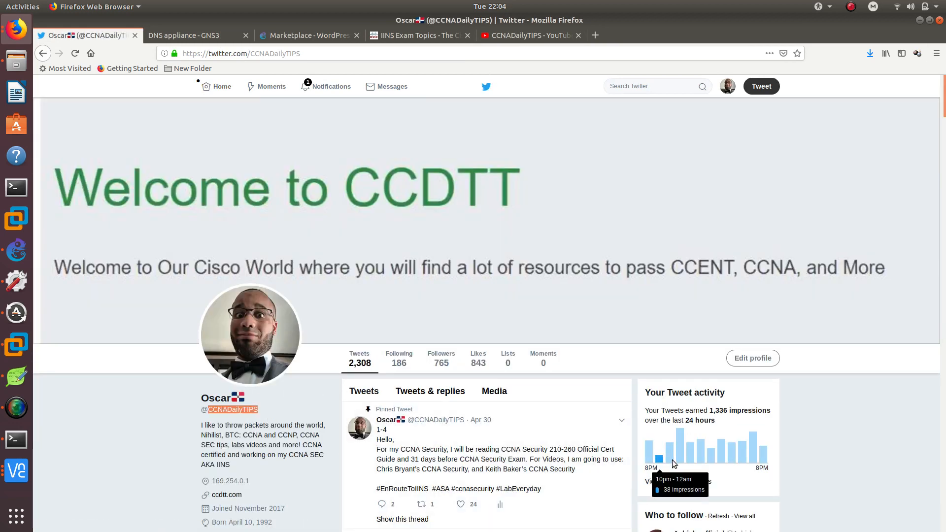
scroll(288, 286, down, 3)
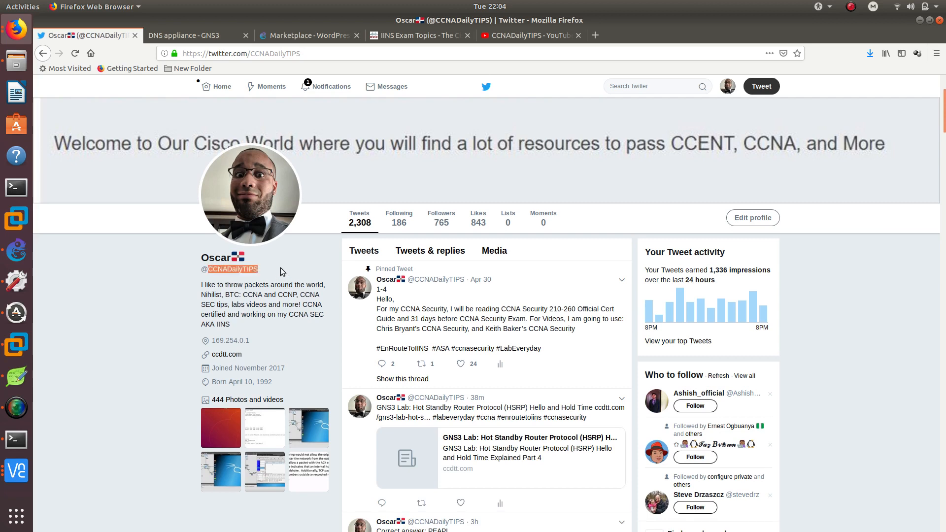